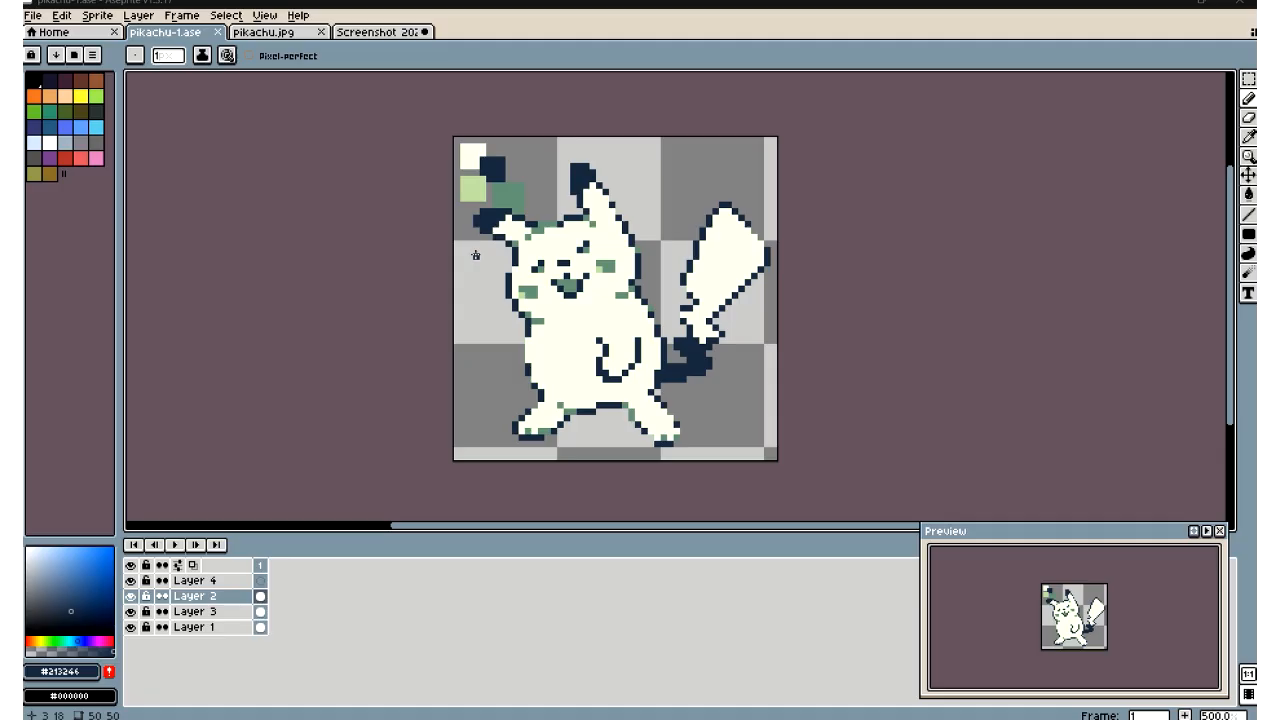
Examine the pikachu.jpg sprite and the Pikachu screenshot as references, and return to the pikachu-1.ase drawing
scroll(546, 274, down, 1)
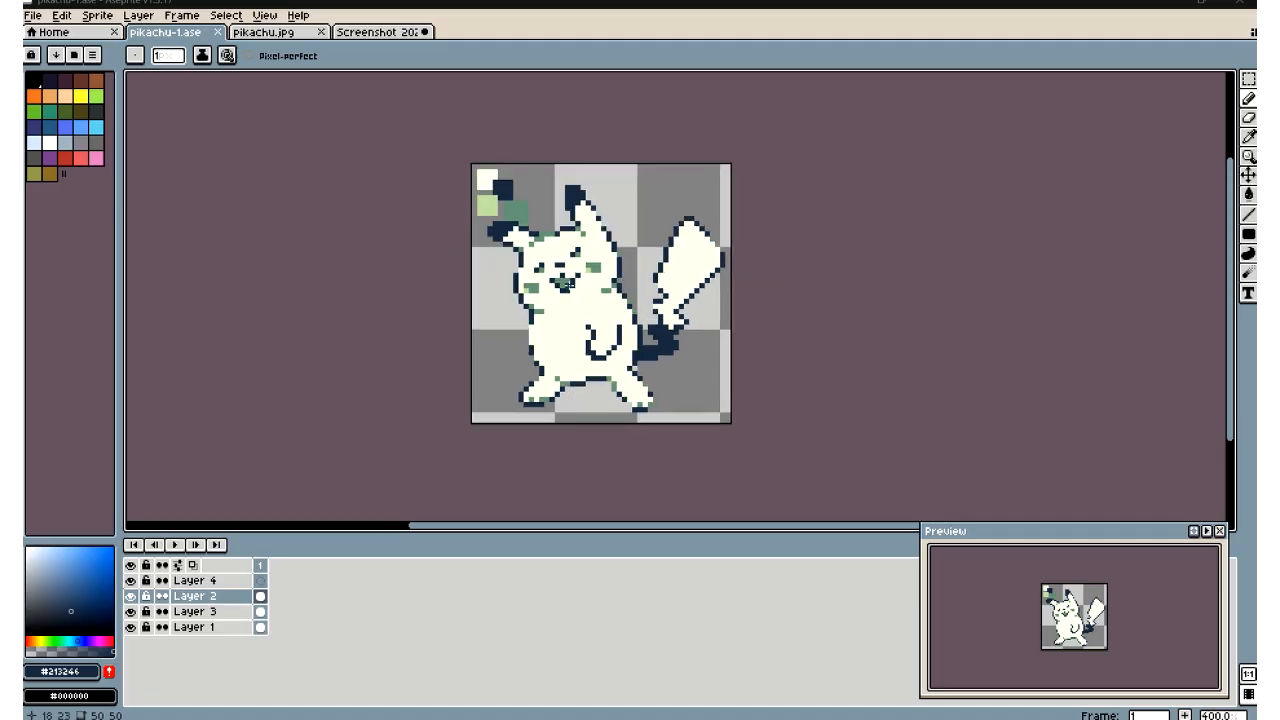
scroll(566, 283, up, 1)
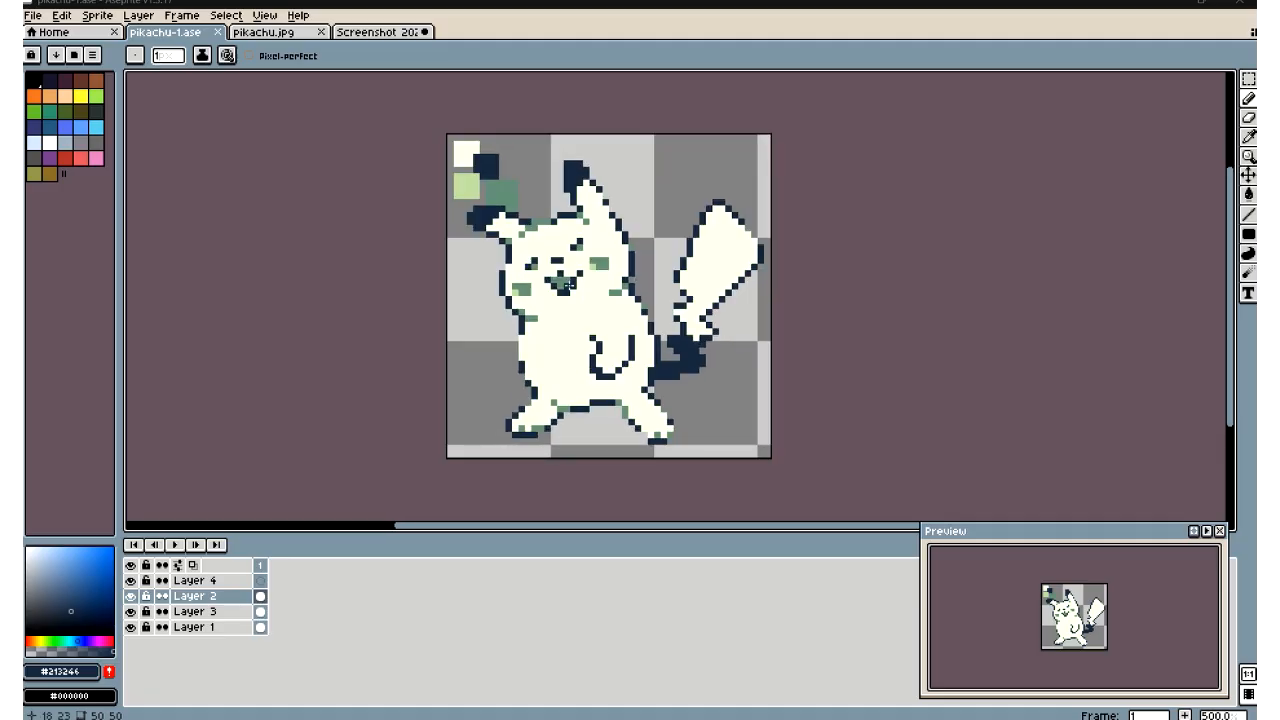
click(268, 32)
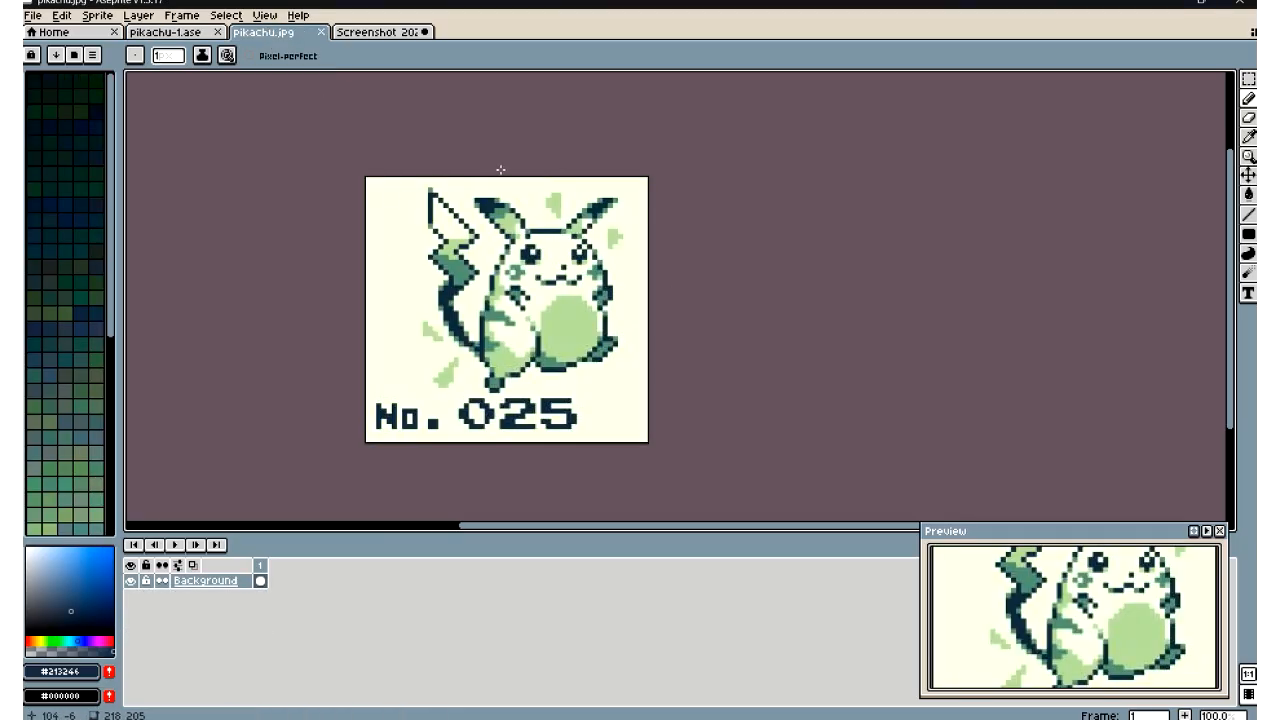
click(369, 37)
click(265, 33)
scroll(481, 267, down, 1)
scroll(481, 267, up, 2)
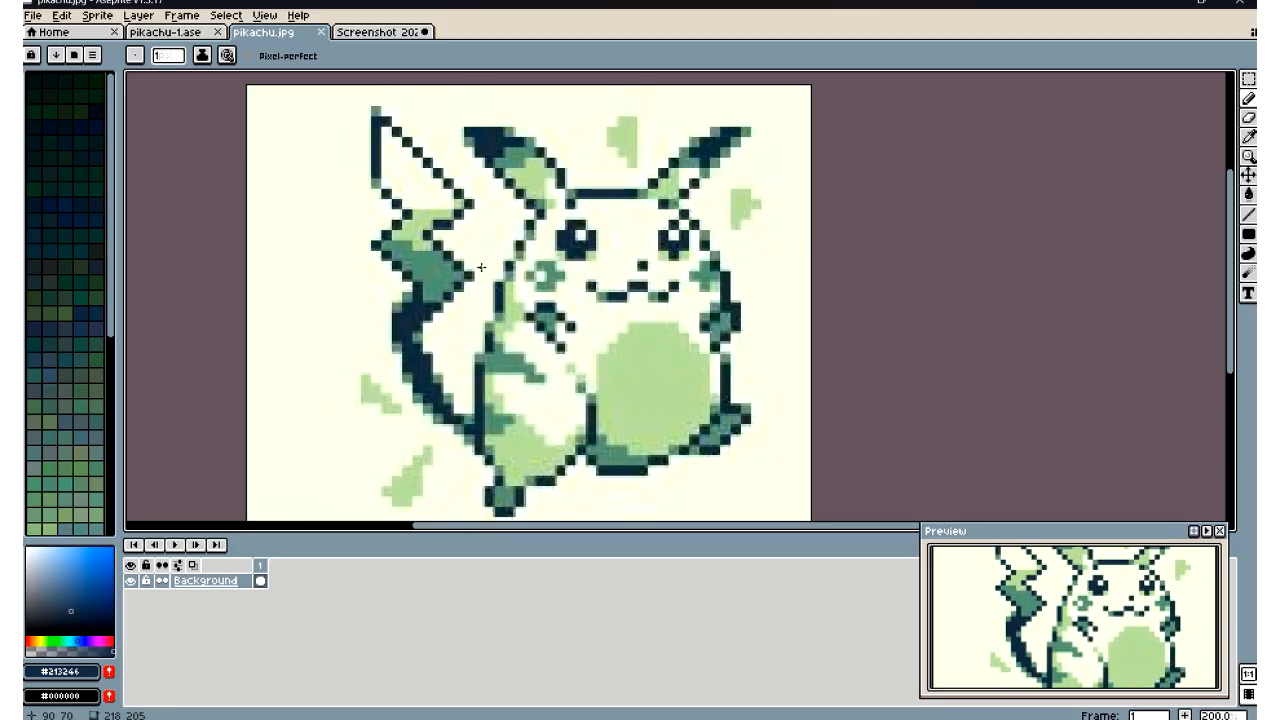
scroll(483, 267, down, 1)
click(366, 37)
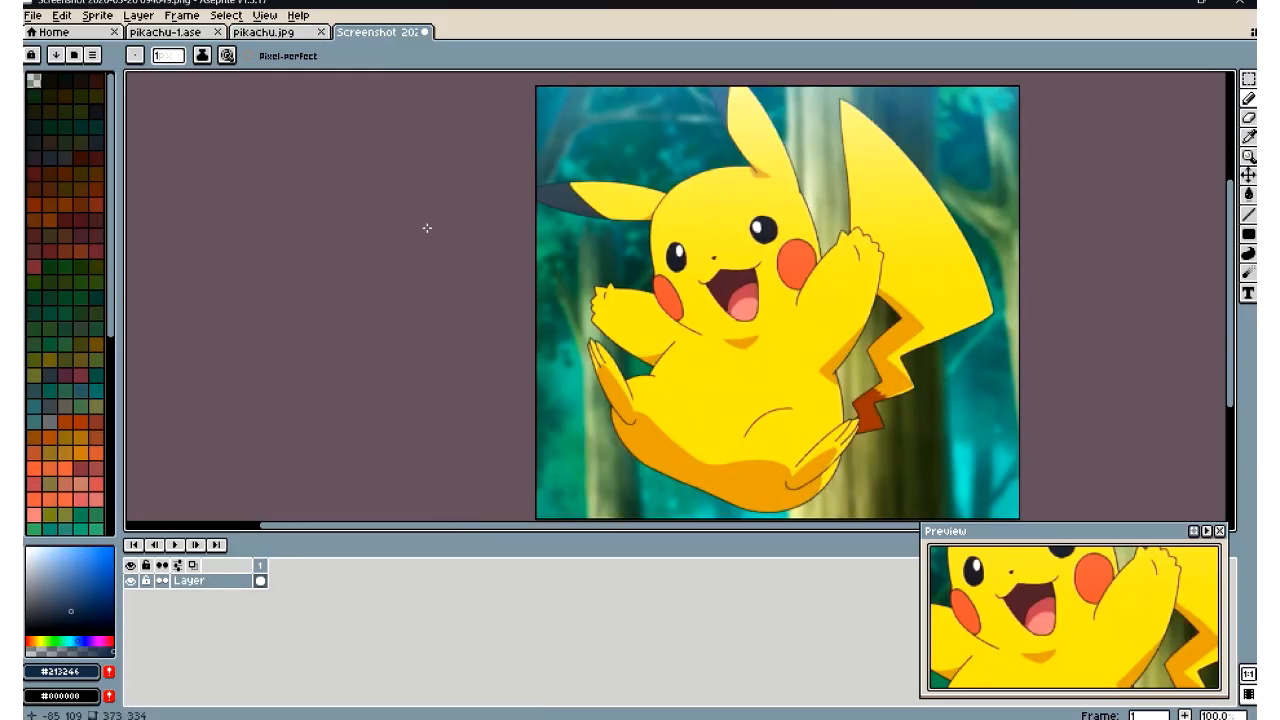
scroll(426, 223, down, 2)
scroll(662, 244, up, 1)
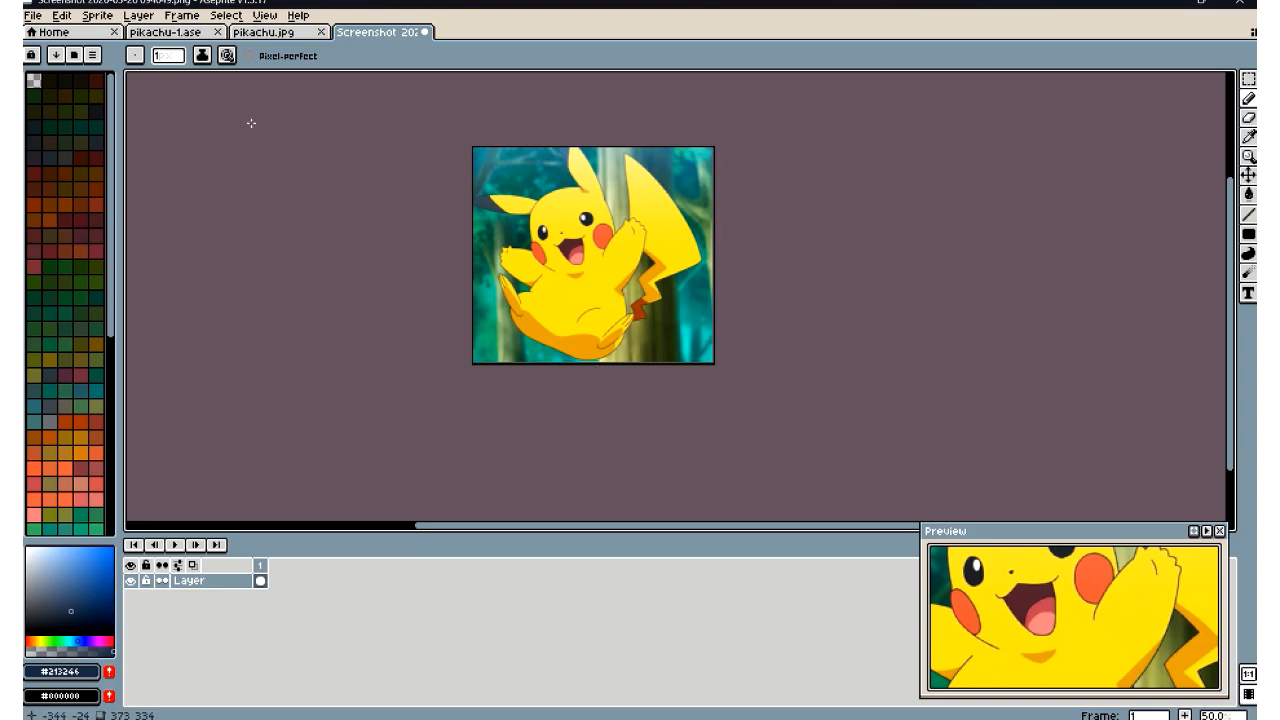
click(176, 34)
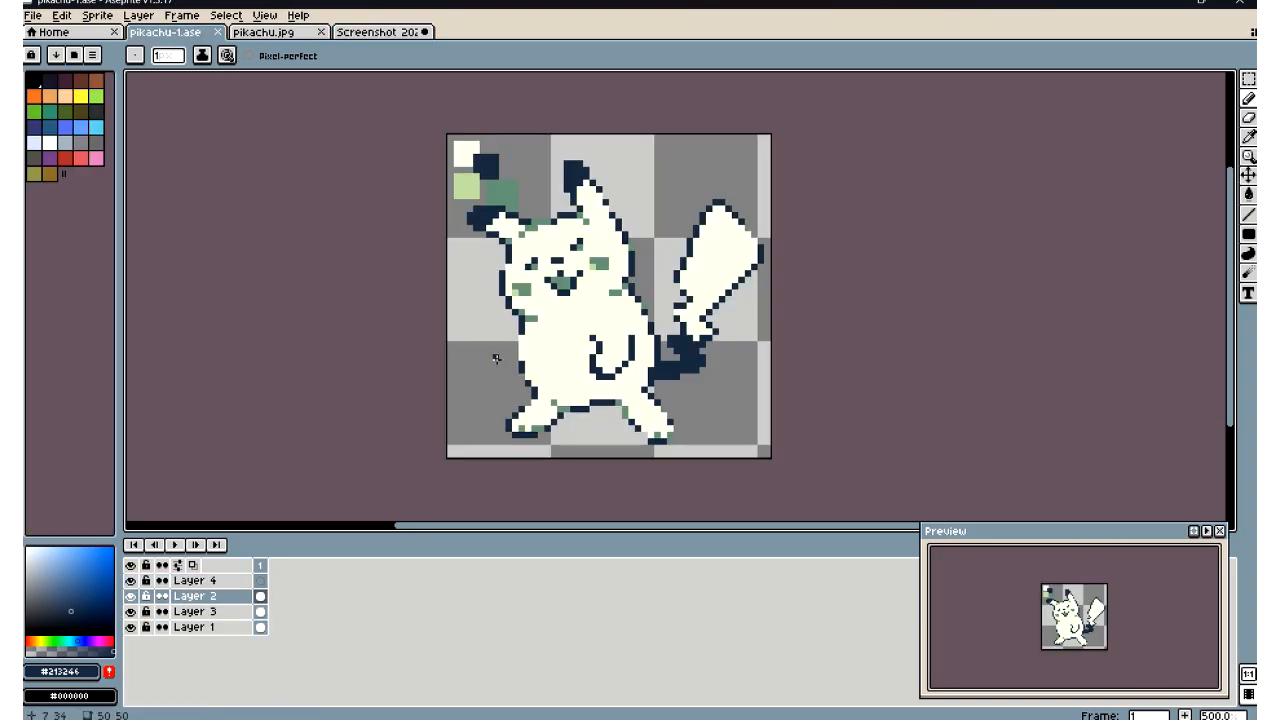
scroll(496, 358, down, 3)
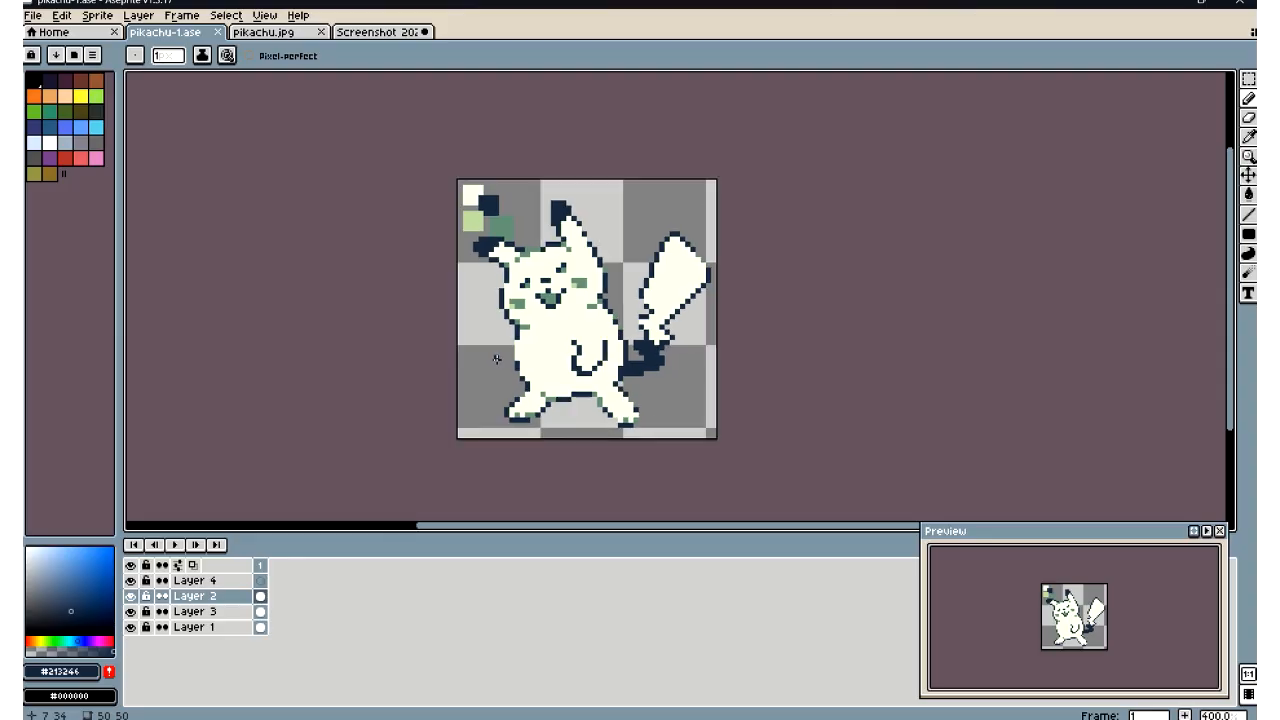
scroll(493, 350, up, 2)
scroll(547, 315, up, 2)
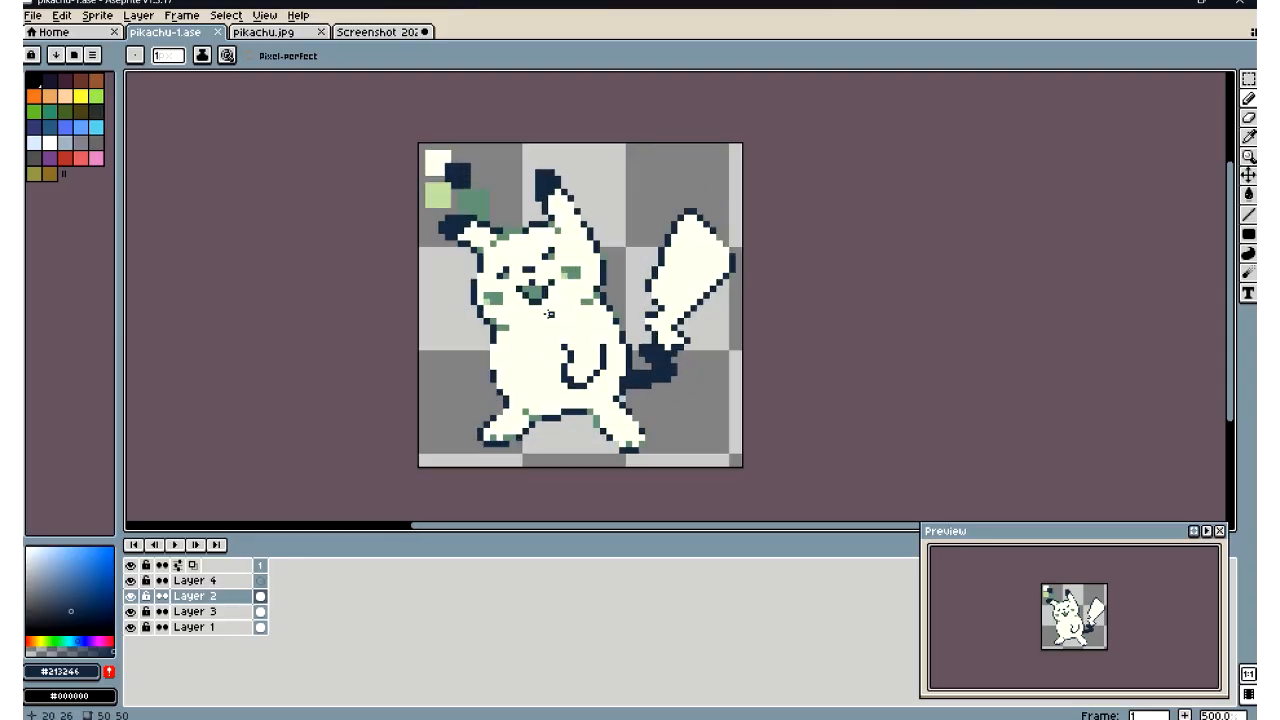
scroll(536, 356, down, 2)
scroll(536, 356, down, 2)
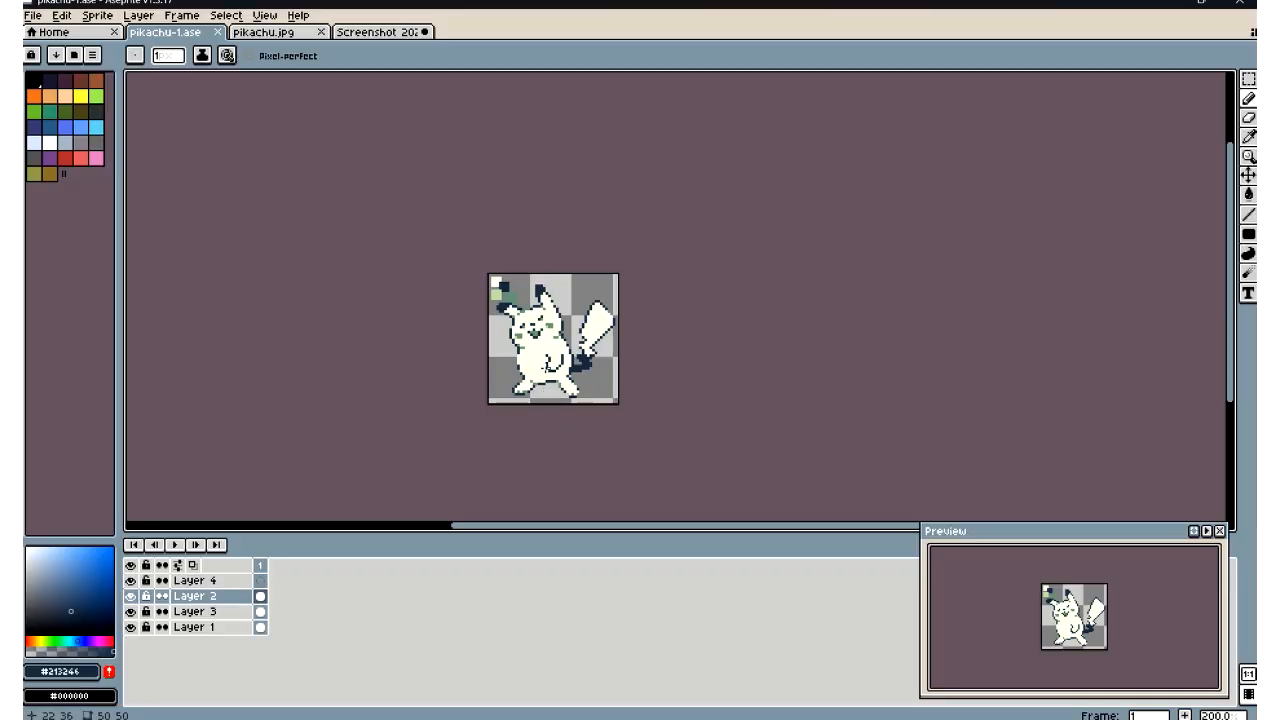
scroll(546, 355, up, 3)
scroll(546, 355, down, 3)
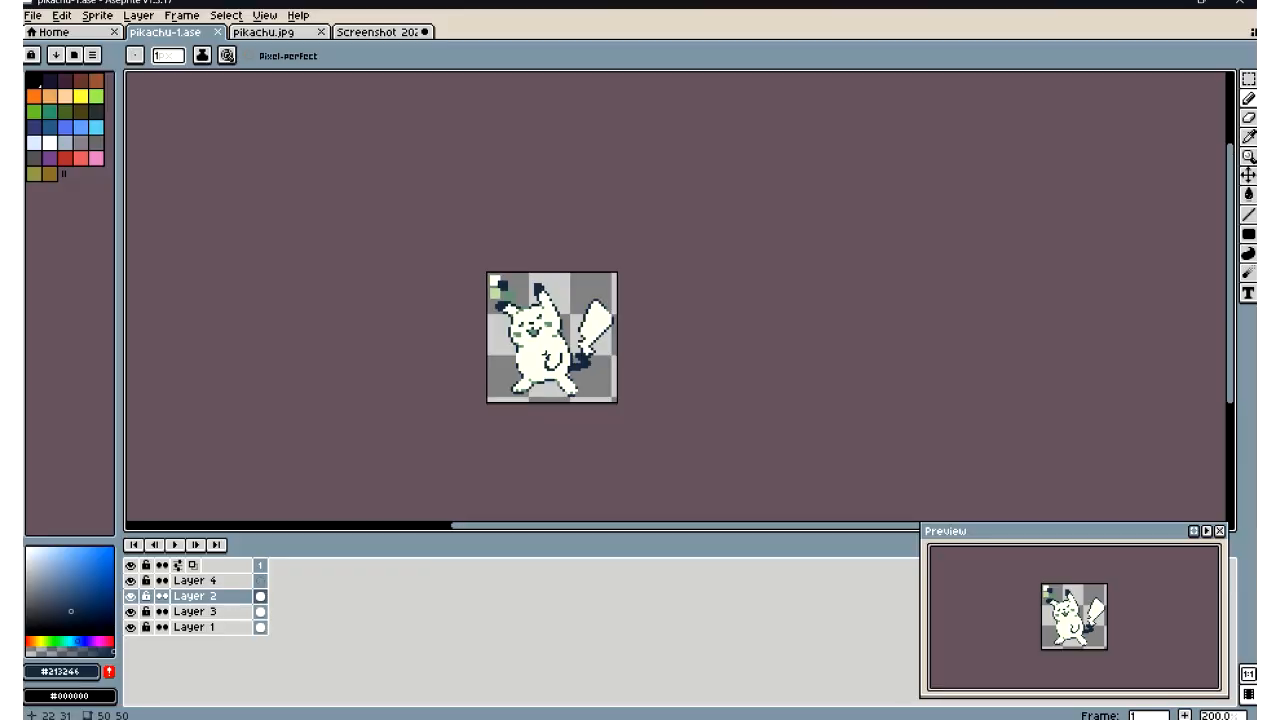
scroll(546, 355, up, 2)
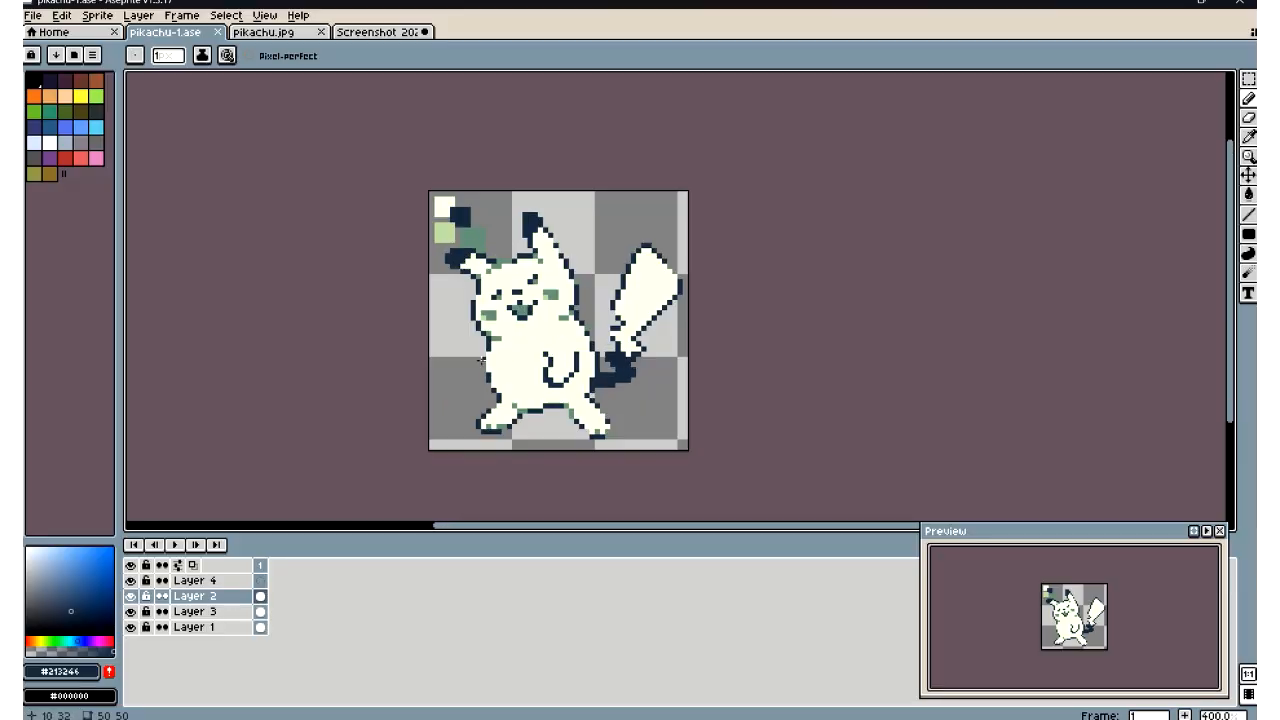
scroll(481, 358, down, 3)
scroll(494, 326, up, 3)
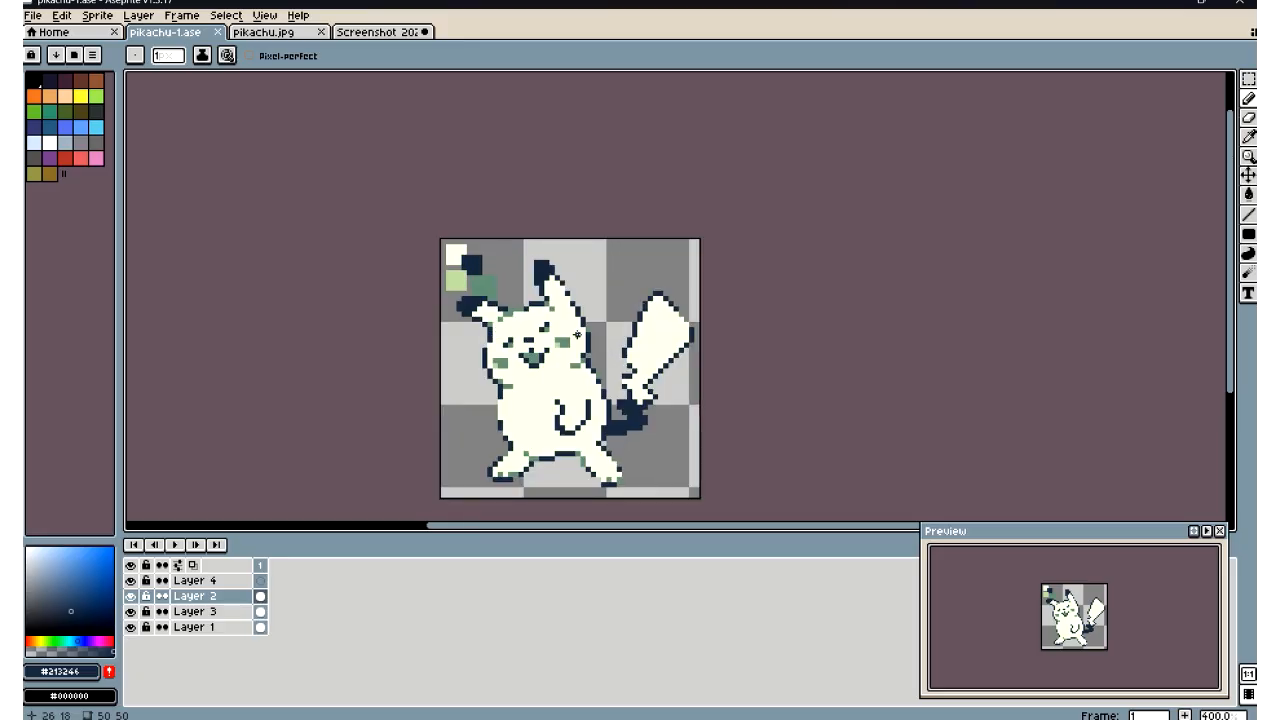
scroll(576, 334, down, 2)
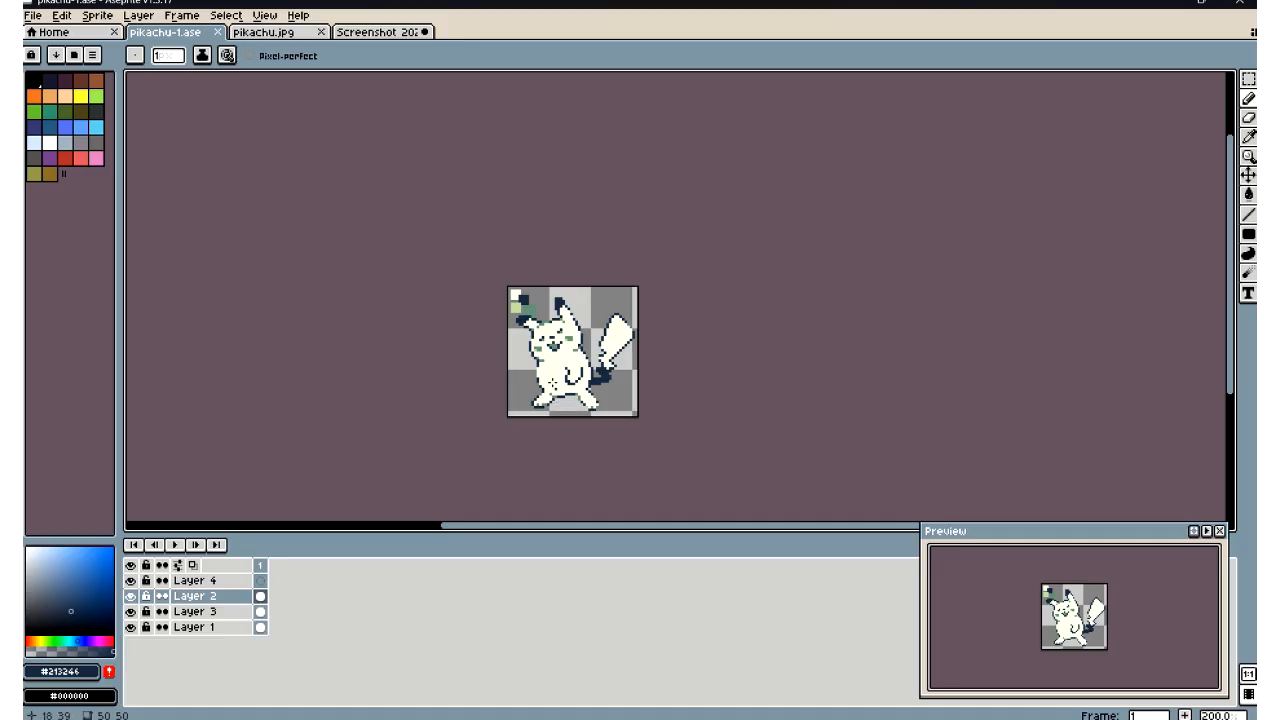
scroll(564, 395, up, 2)
scroll(537, 384, up, 2)
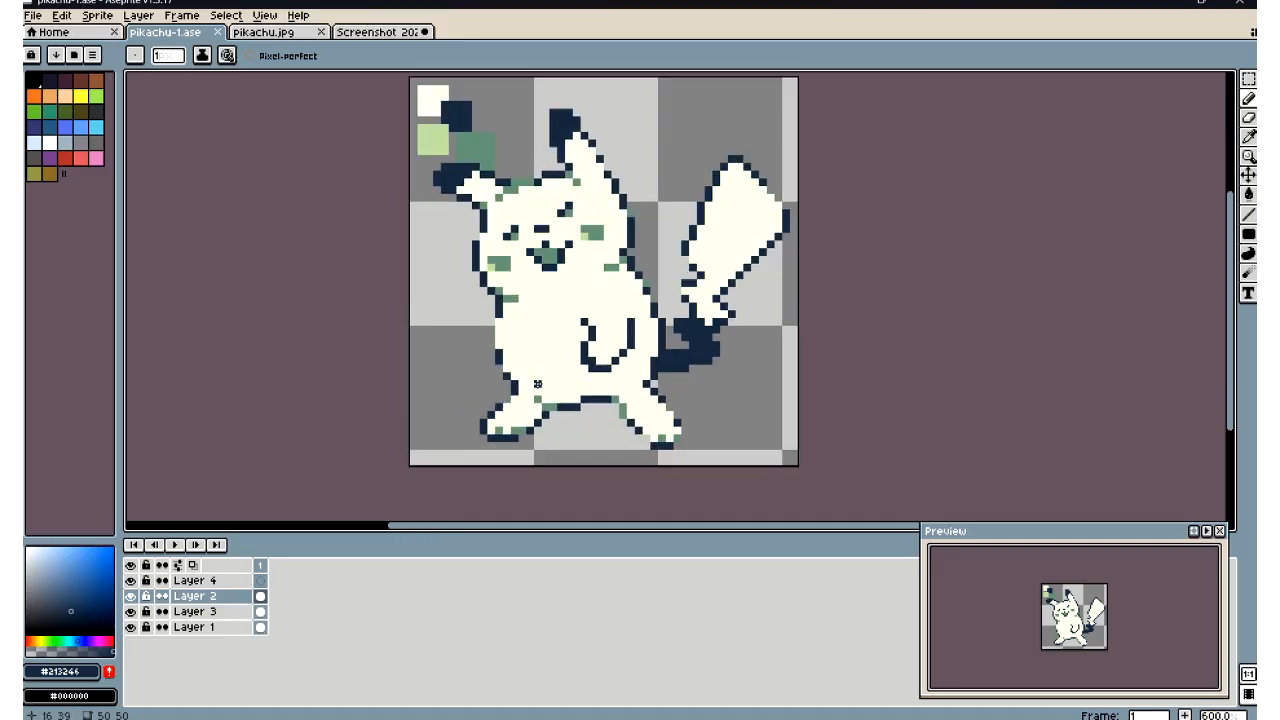
scroll(537, 383, down, 1)
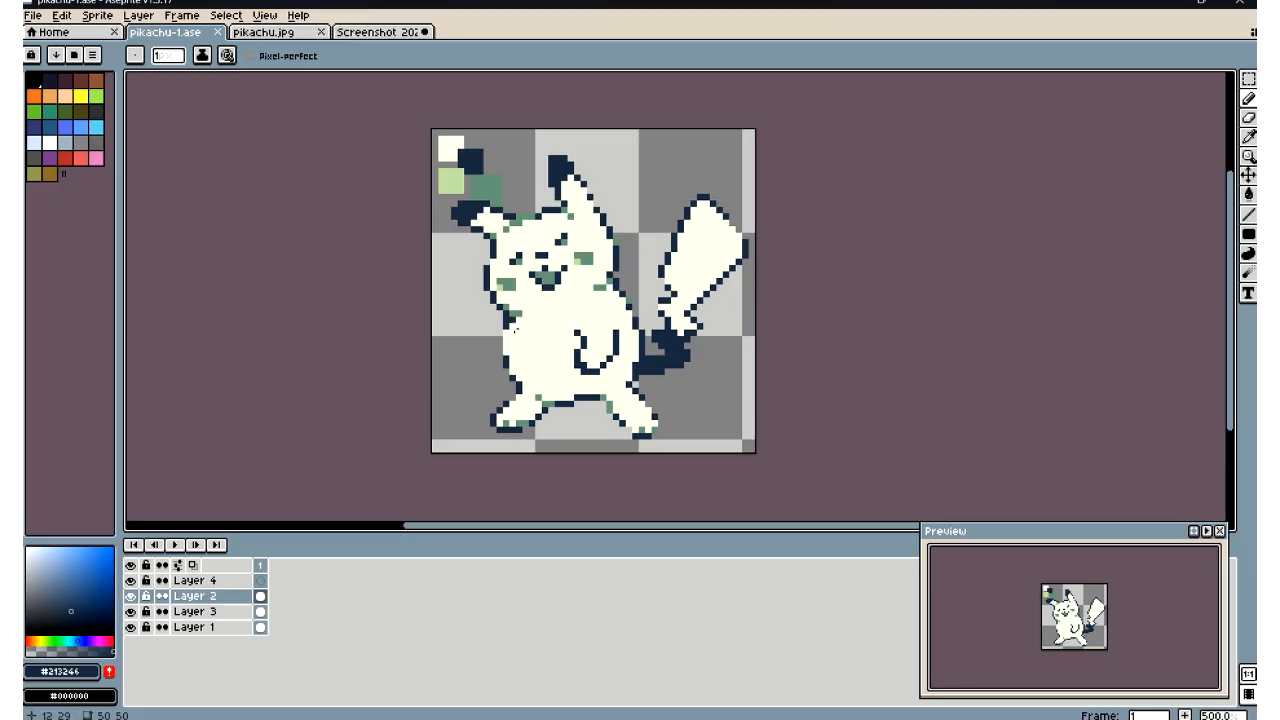
Select a 9 by 9 pixel rectangle around the arm outline on Layer 2 with the Rectangular Marquee
scroll(520, 326, up, 4)
key(m)
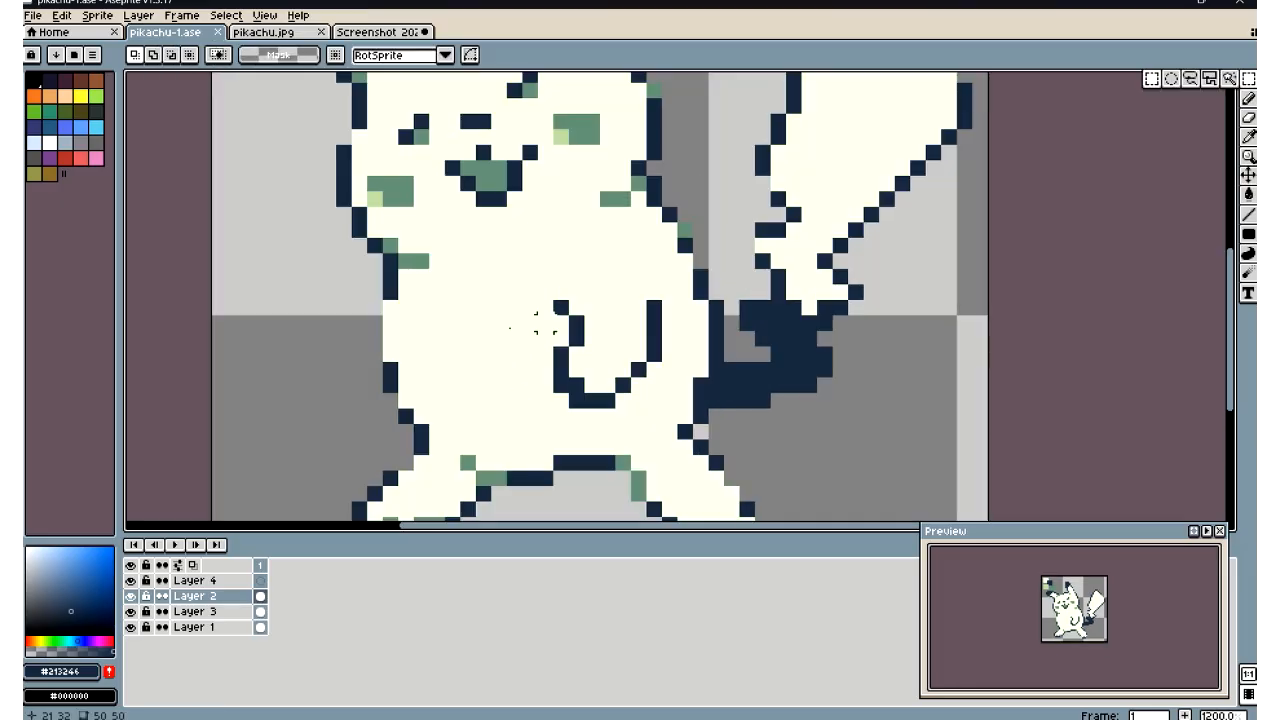
drag(516, 270, 680, 427)
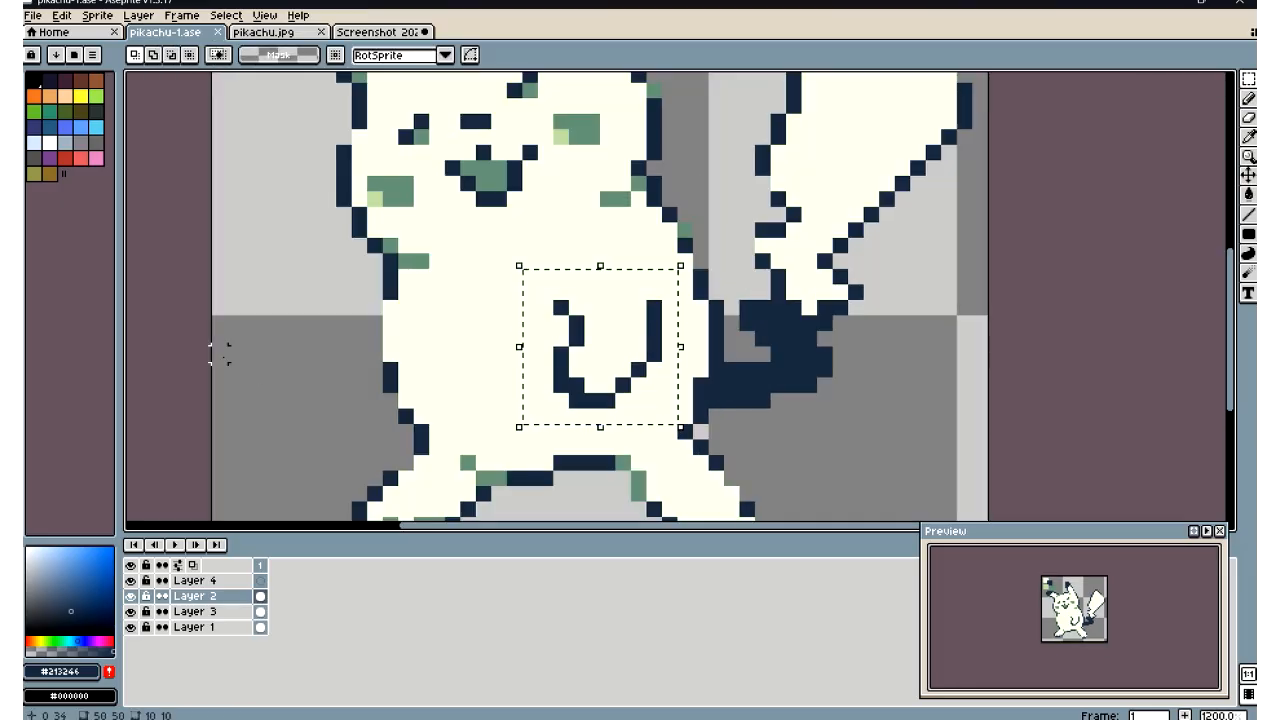
key(ctrl+d)
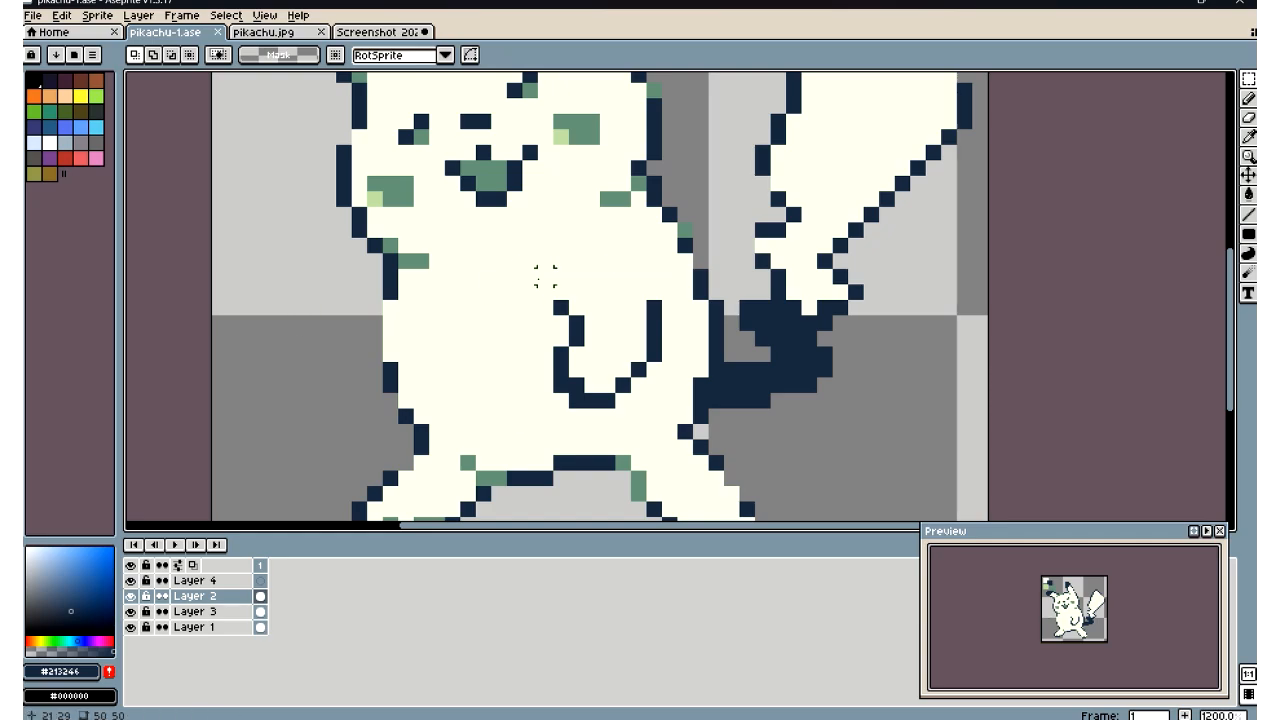
drag(535, 274, 680, 427)
key(ctrl+d)
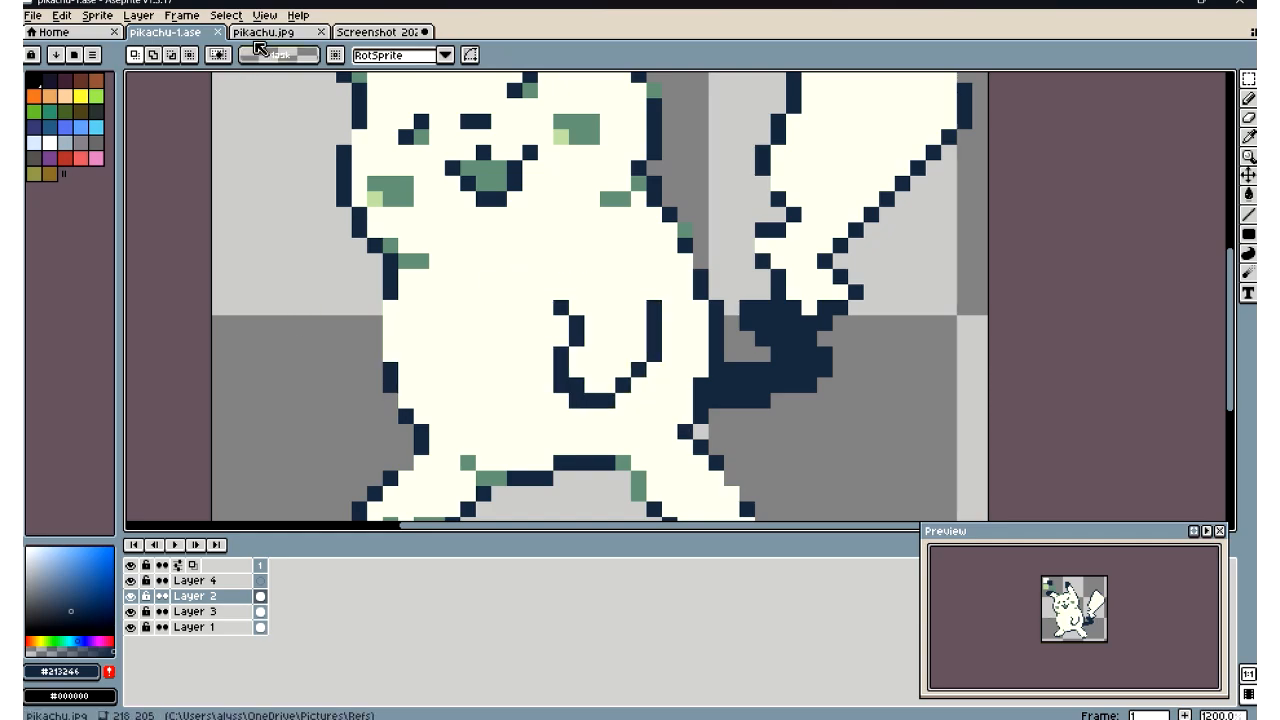
click(259, 33)
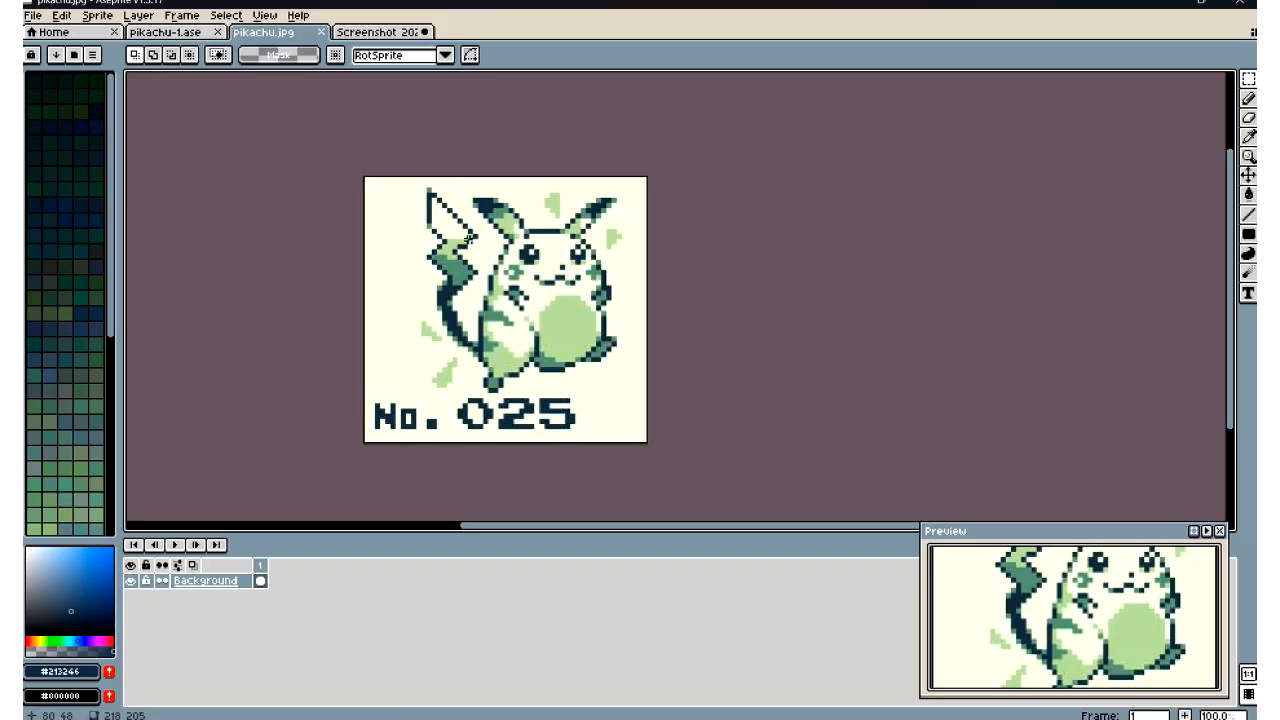
click(185, 33)
drag(537, 284, 681, 427)
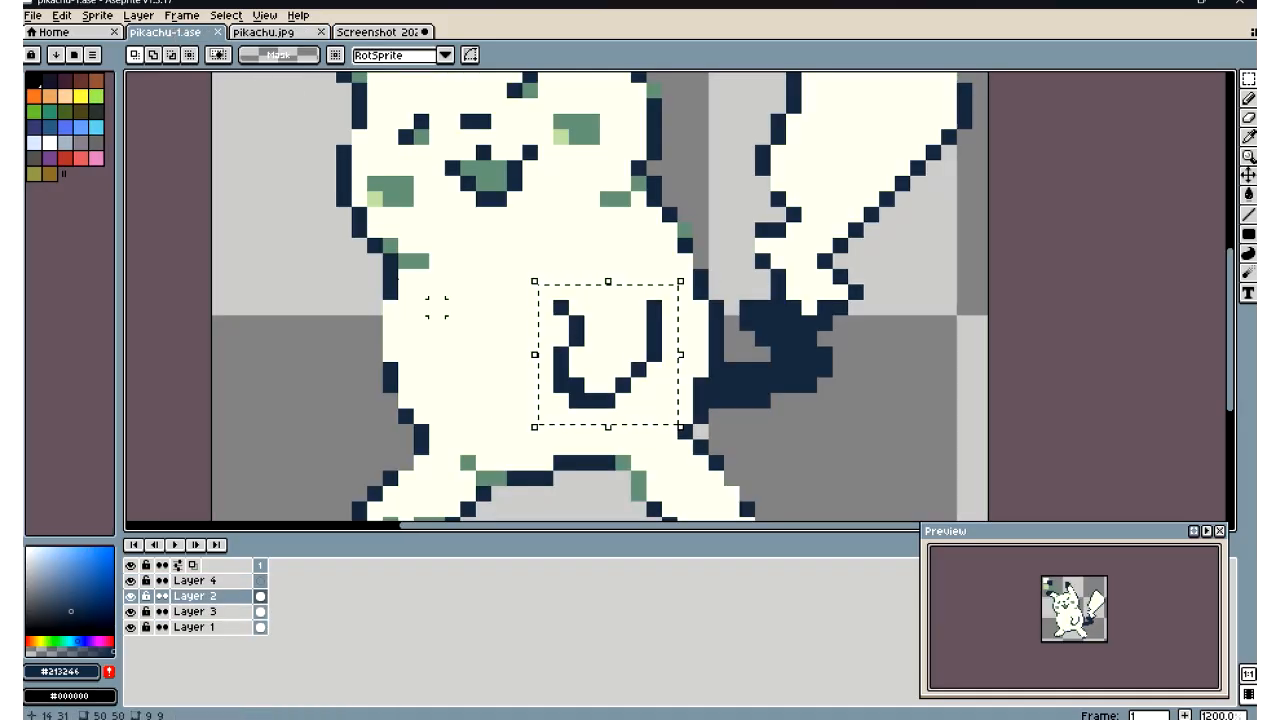
Copy and paste the selected arm outline, placing the duplicate on the other side of the belly at about X 13, Y 30
click(61, 15)
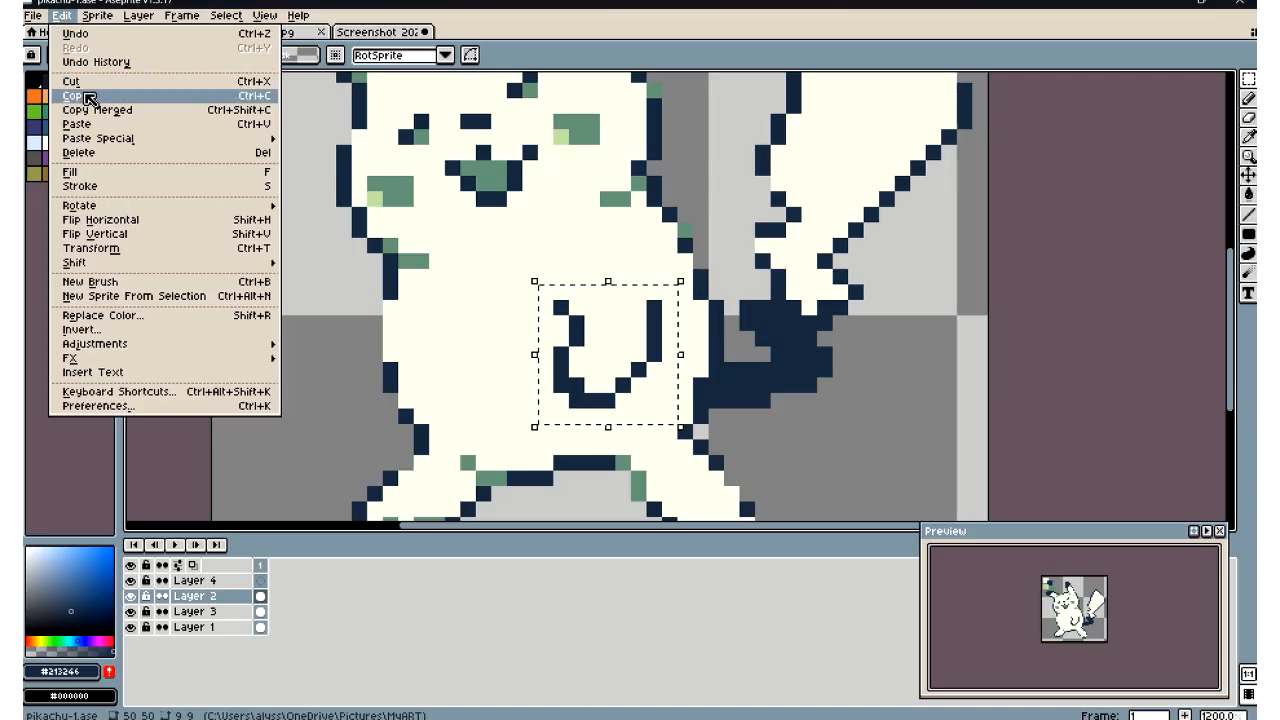
click(93, 97)
click(65, 18)
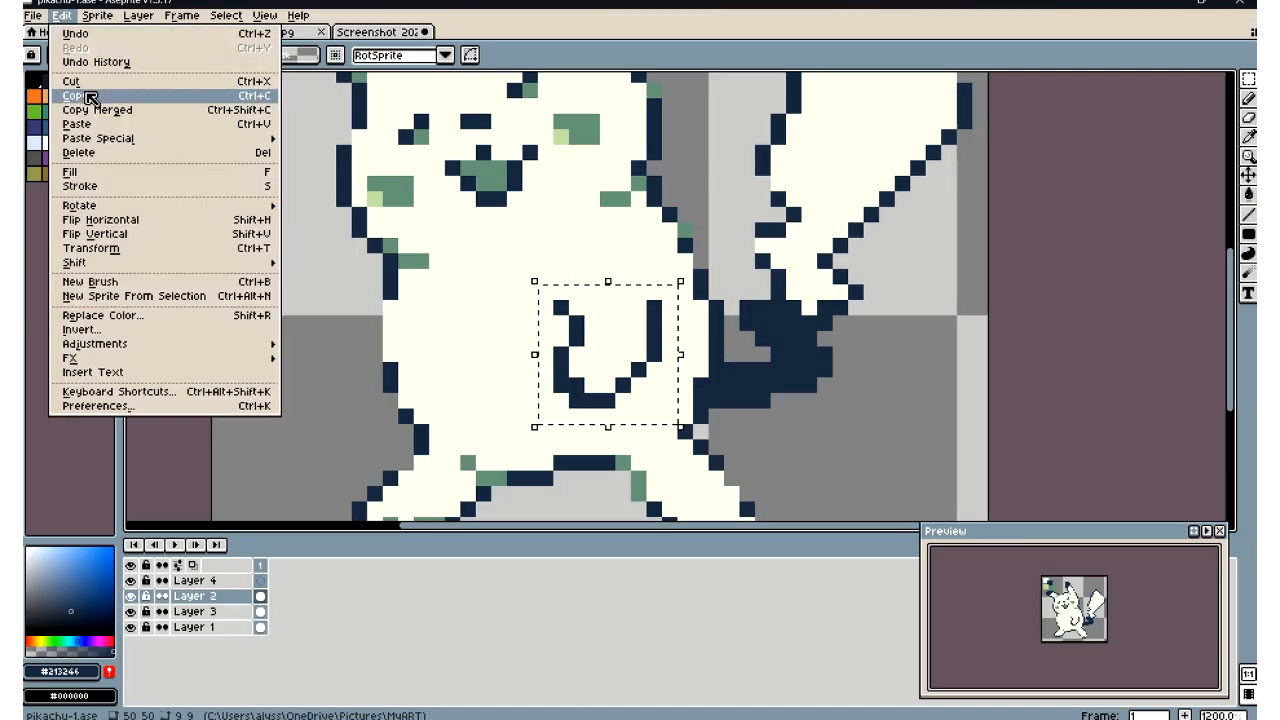
click(77, 124)
drag(657, 363, 458, 343)
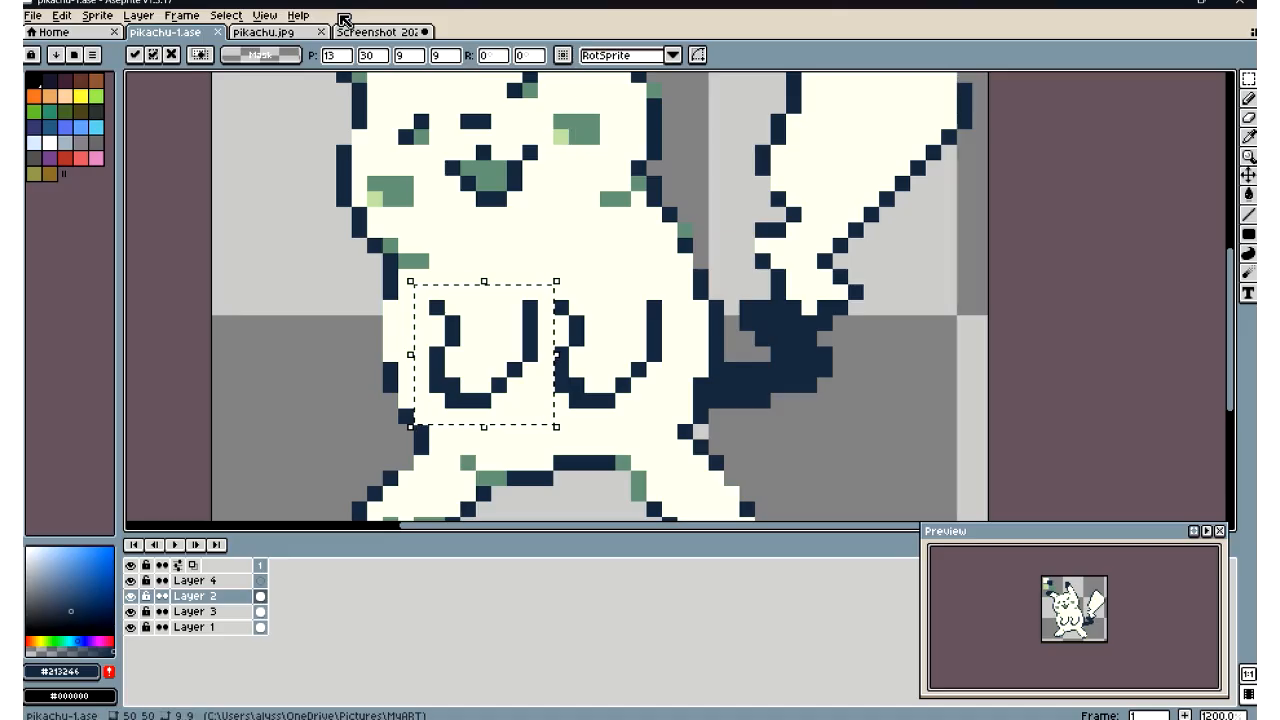
Try inverting the selection around the pasted arm outline, and undo the inversion
click(226, 16)
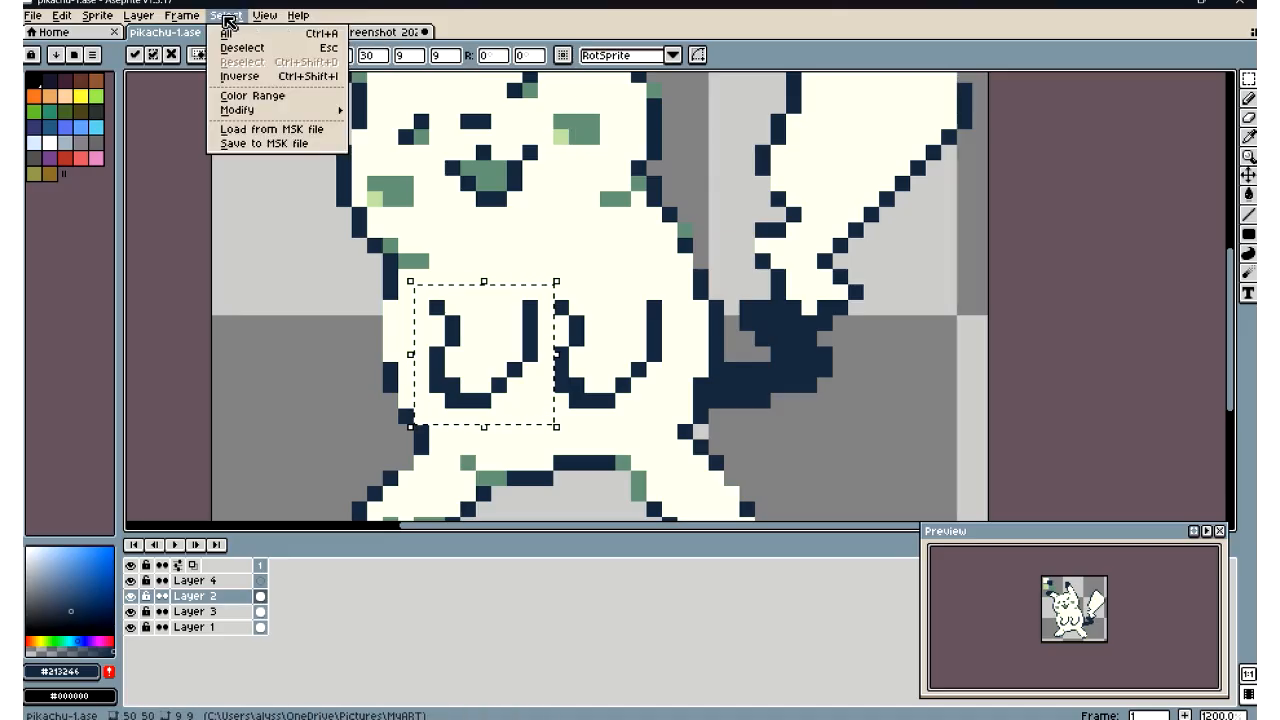
click(258, 79)
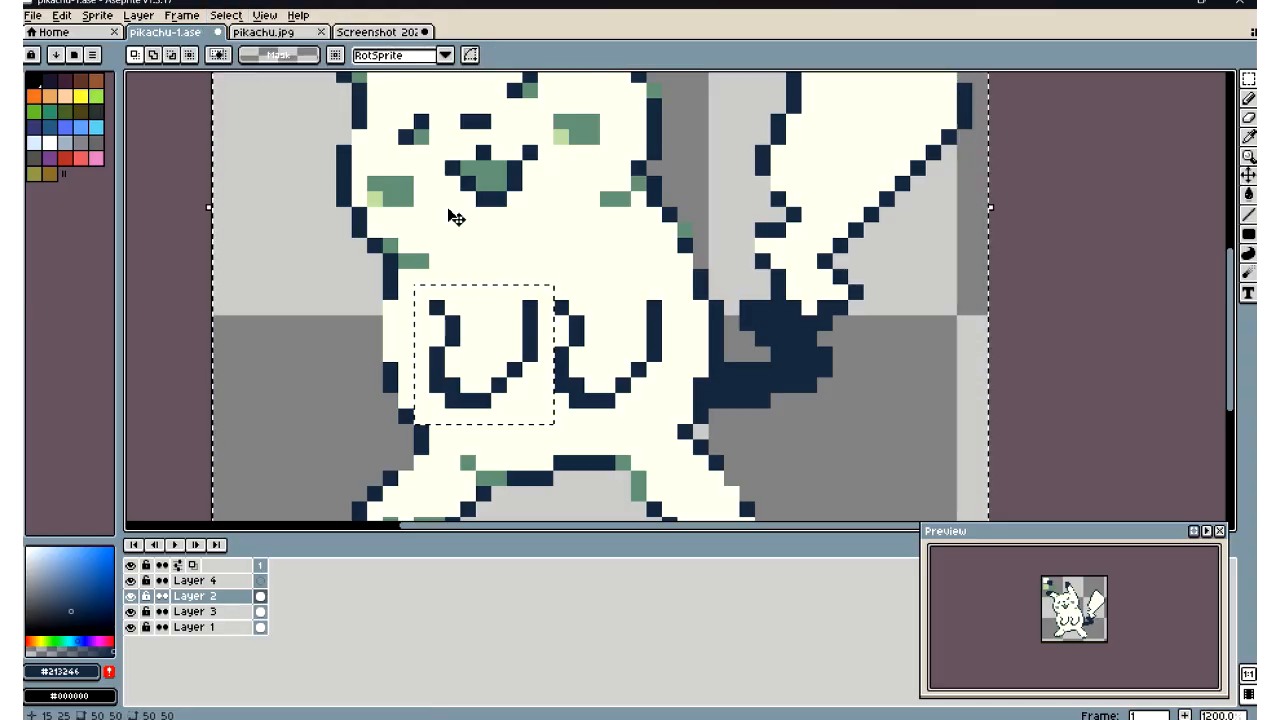
key(ctrl+z)
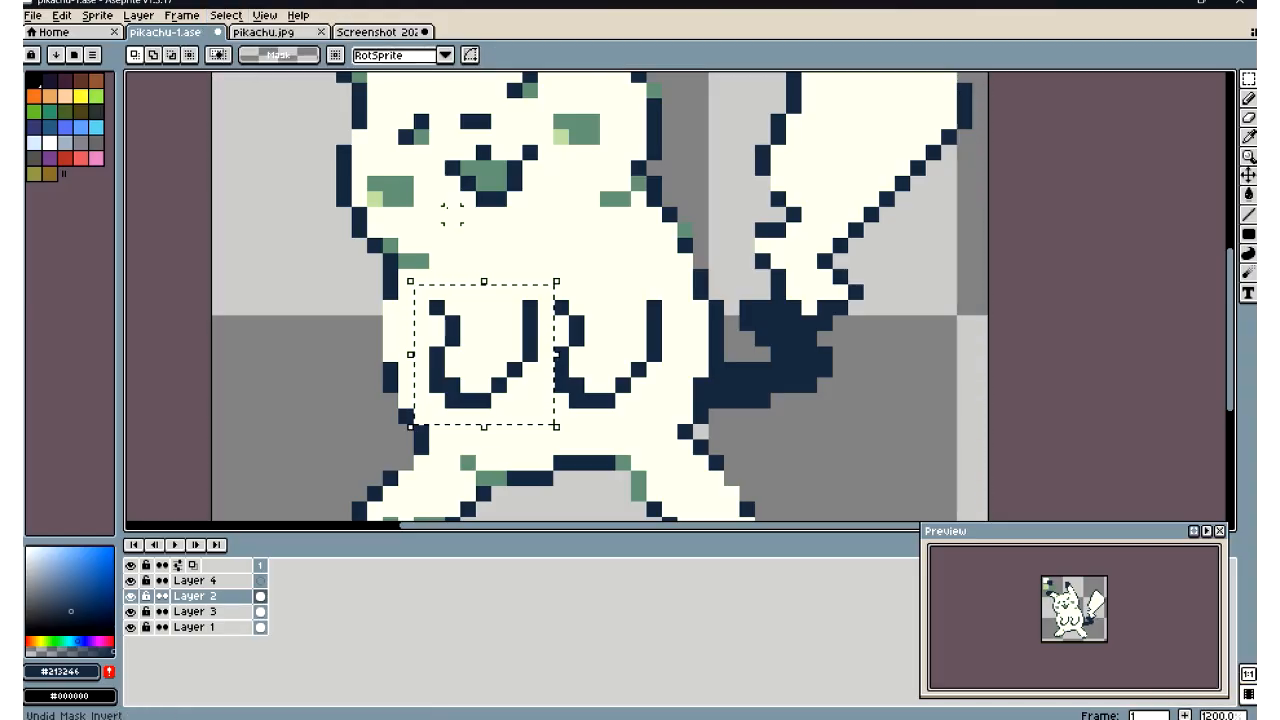
Try flipping the pasted arm with a horizontal canvas flip, and undo the flip
click(190, 18)
mouse_move(140, 17)
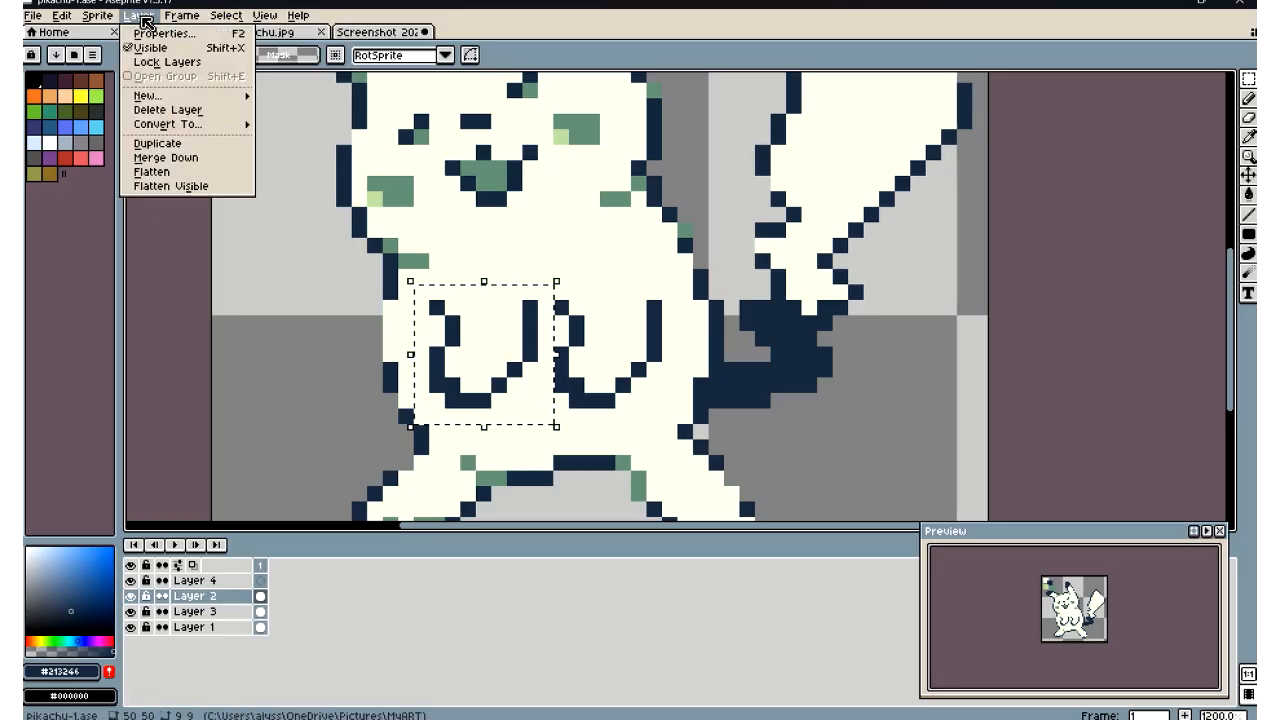
mouse_move(236, 22)
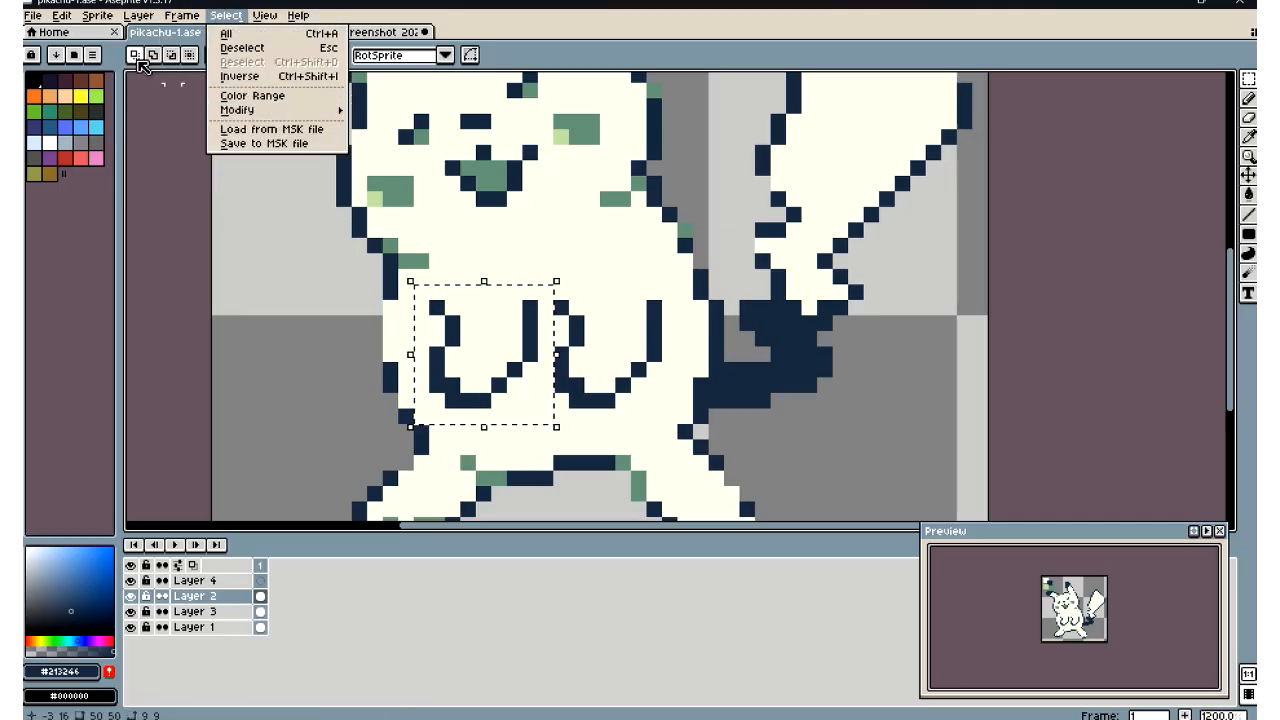
mouse_move(98, 17)
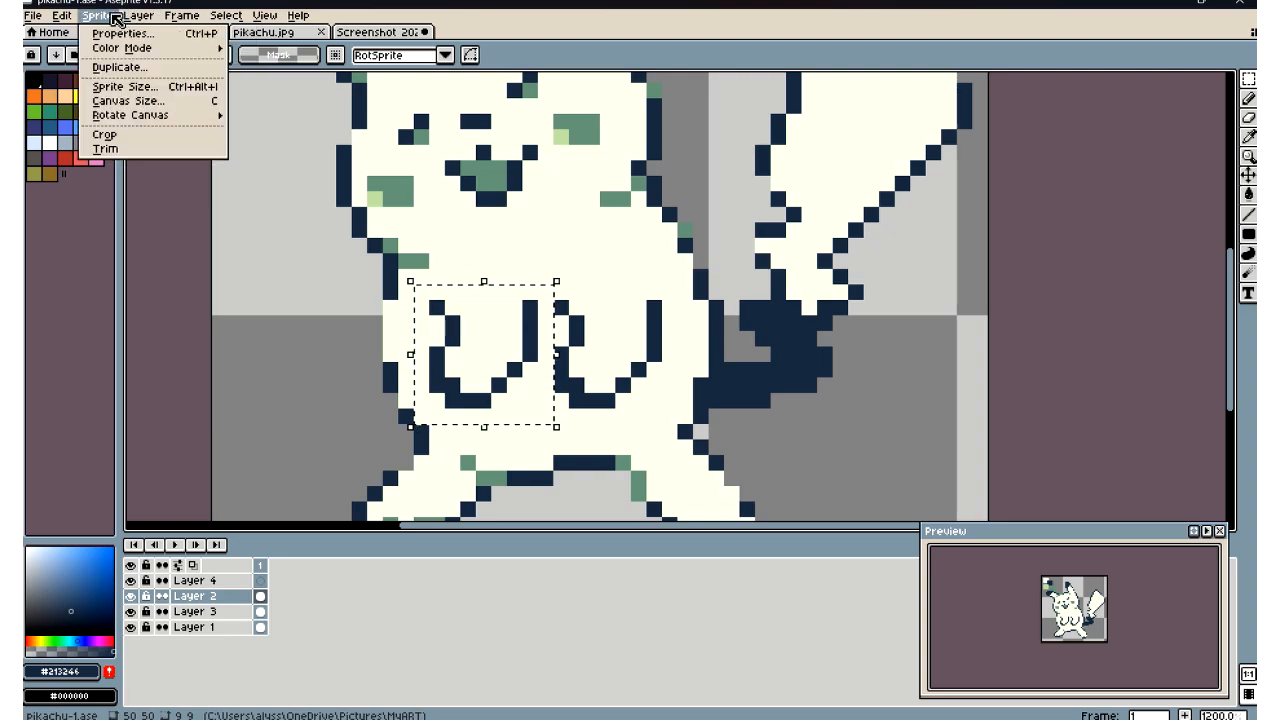
mouse_move(134, 114)
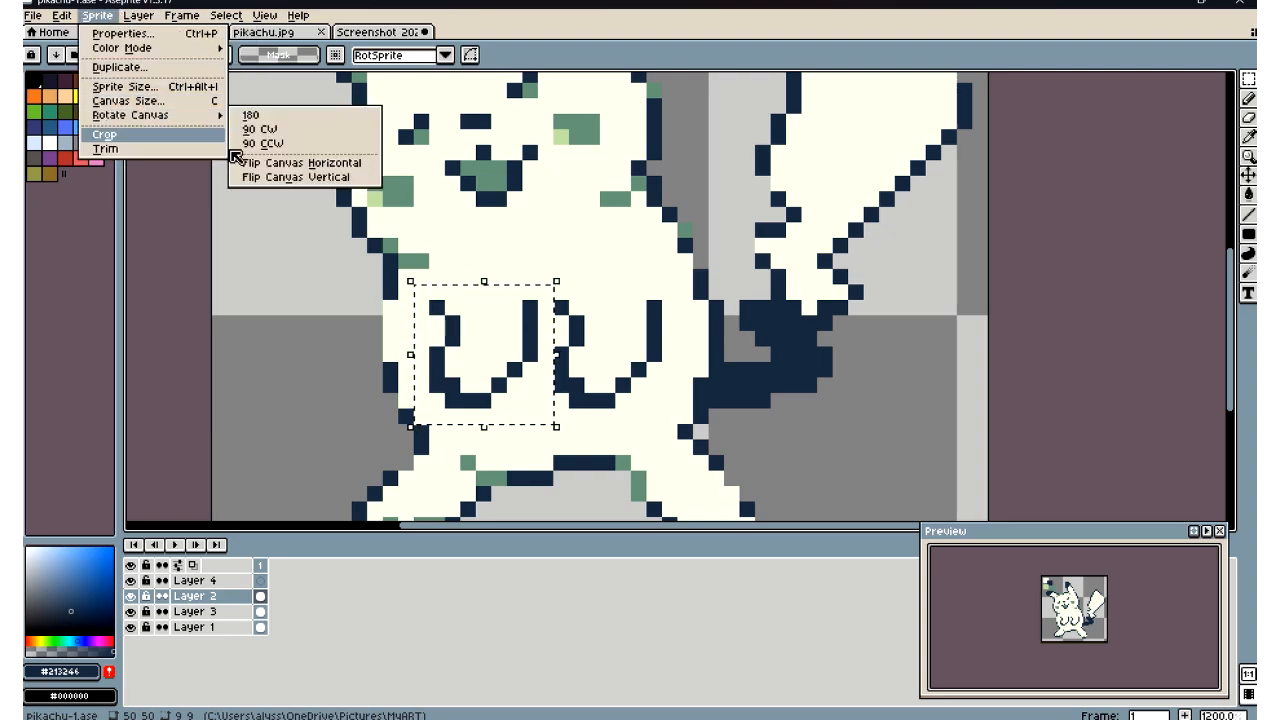
click(335, 163)
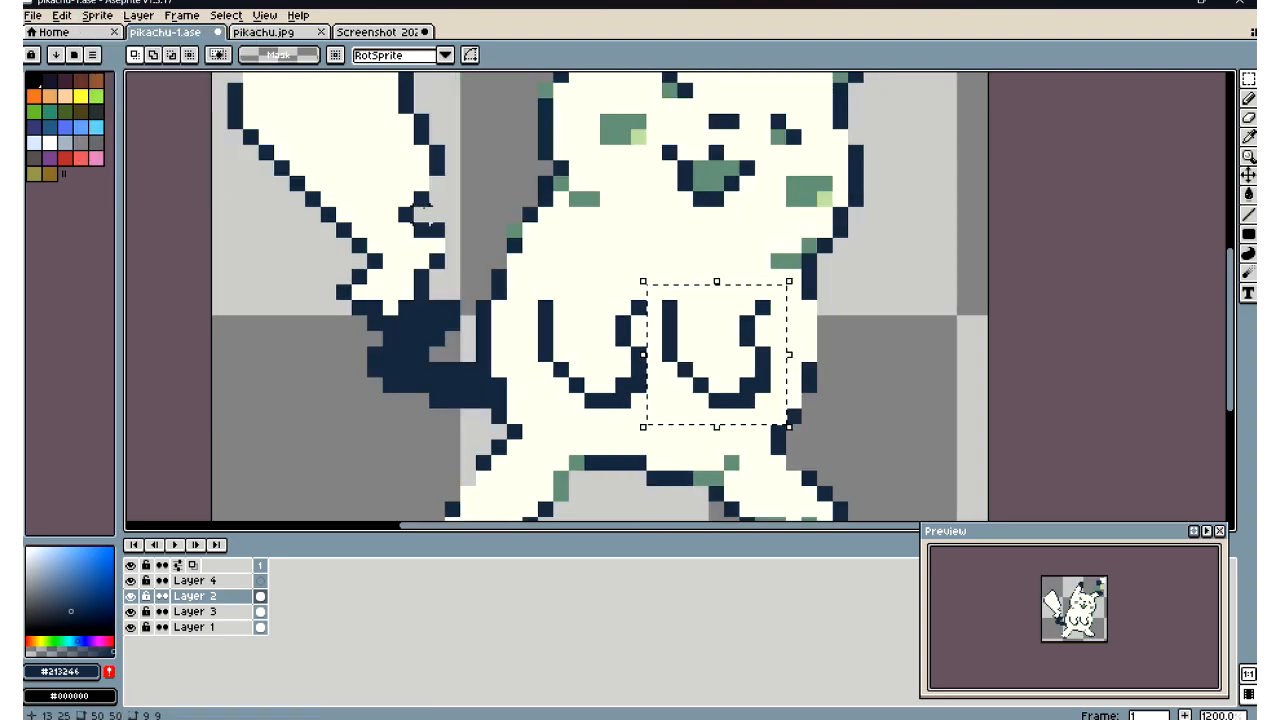
key(ctrl+z)
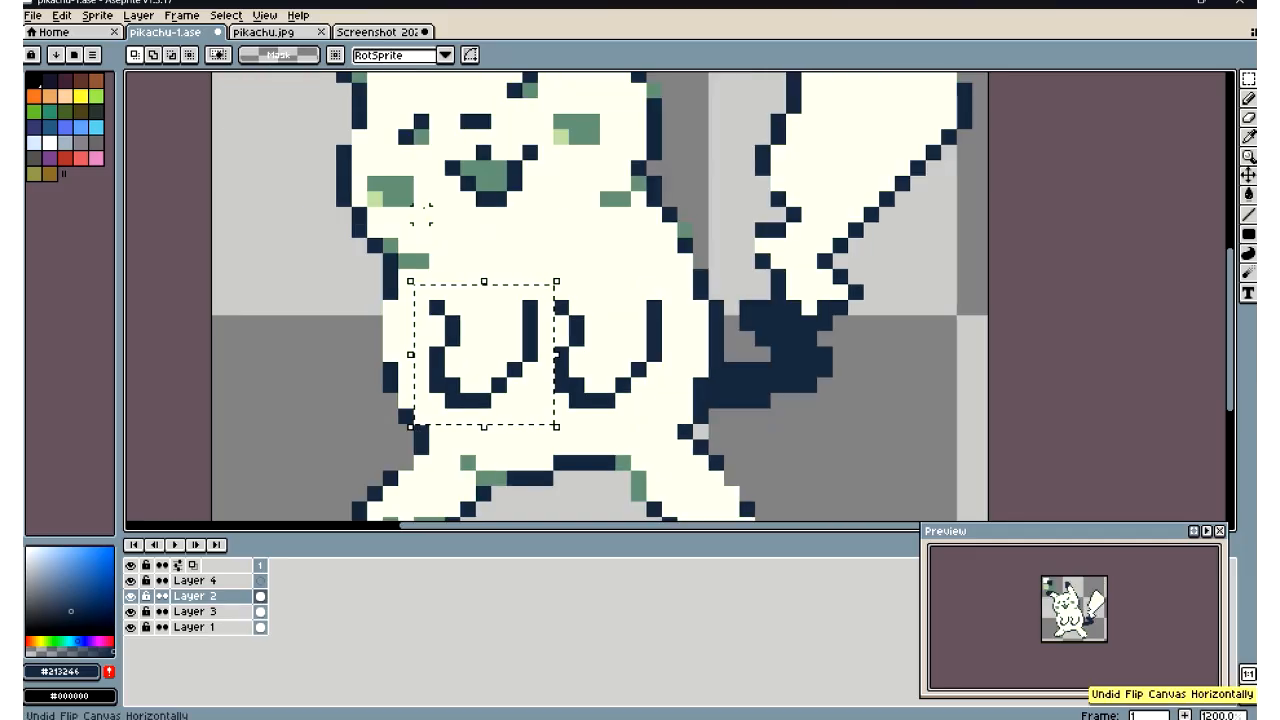
scroll(465, 333, down, 5)
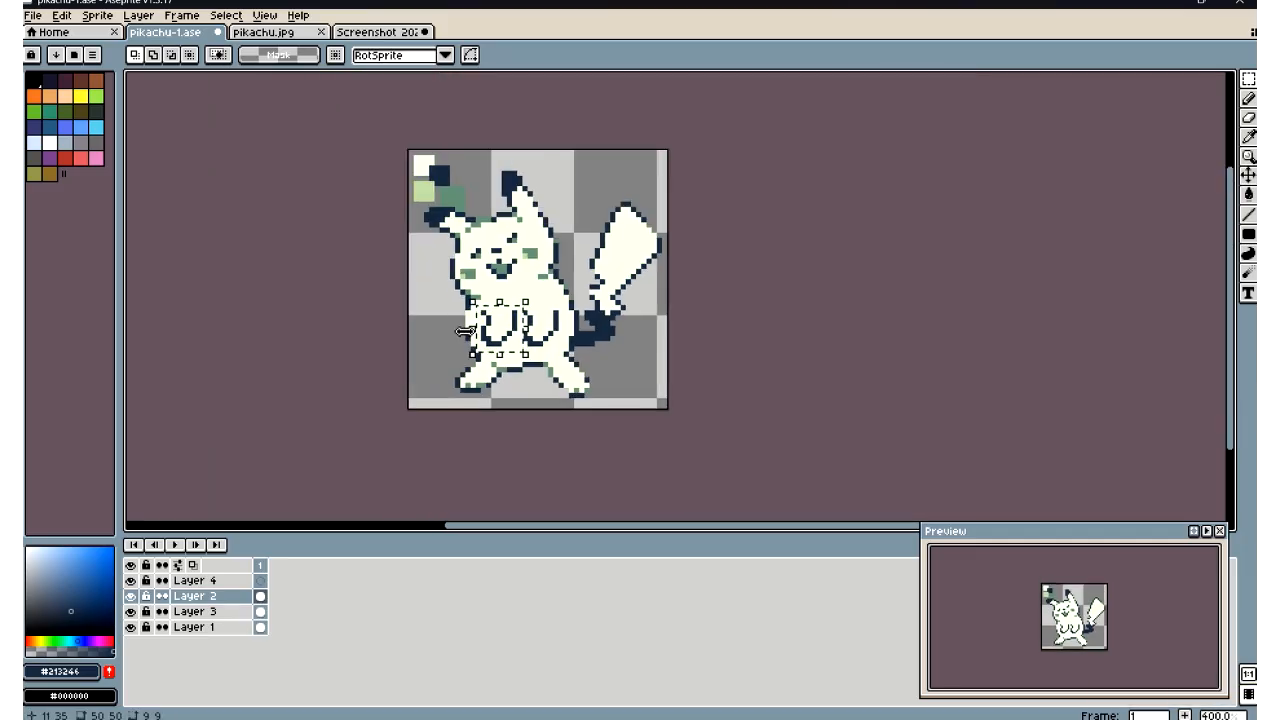
Try cutting the duplicated arm outline out of Layer 2
scroll(465, 333, up, 2)
click(61, 15)
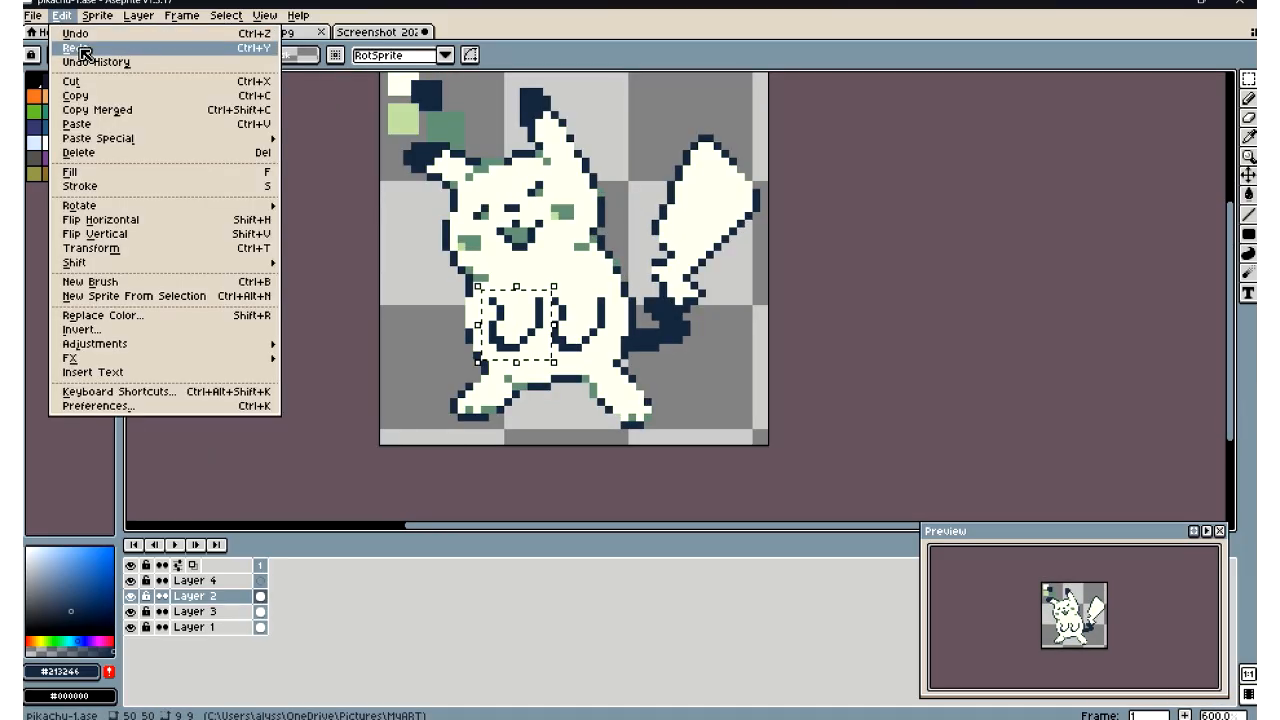
click(72, 81)
scroll(513, 293, up, 1)
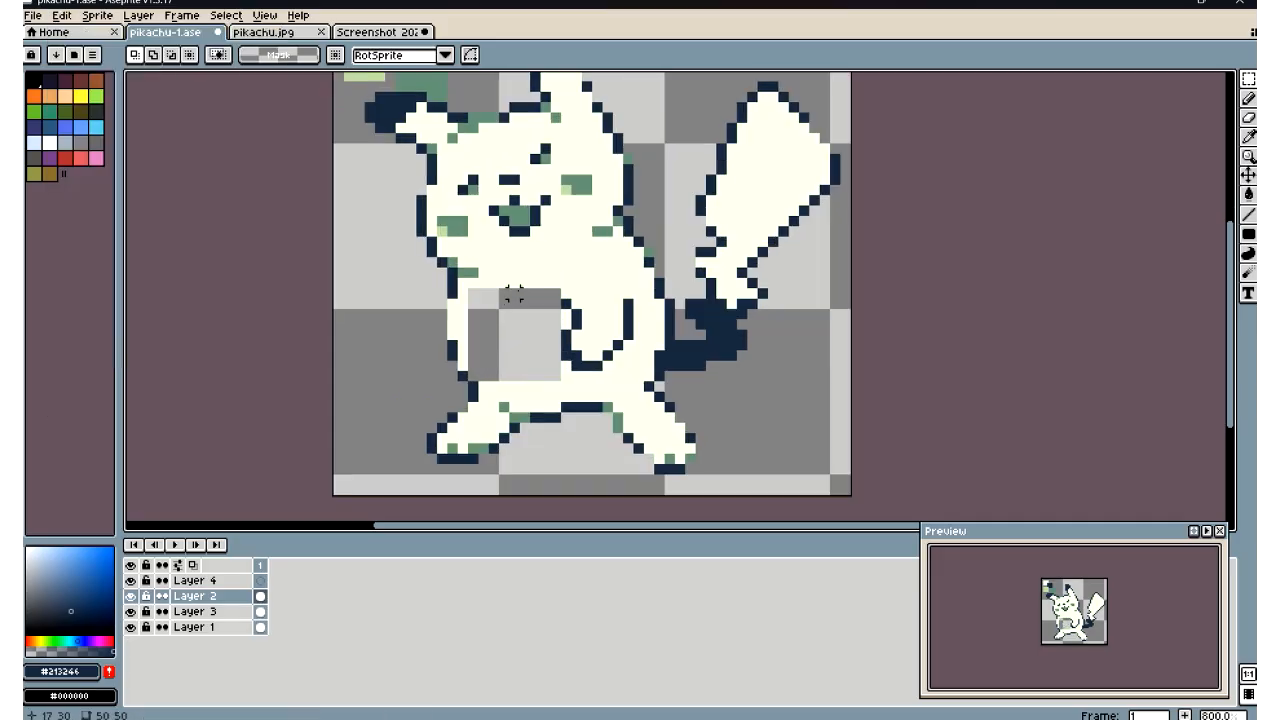
Undo the cut and the earlier paste of the duplicate arm, and clear the selection
key(ctrl+v)
key(Right)
key(Right)
key(Right)
key(Right)
key(Right)
key(Right)
key(Right)
key(Right)
key(Right)
key(Right)
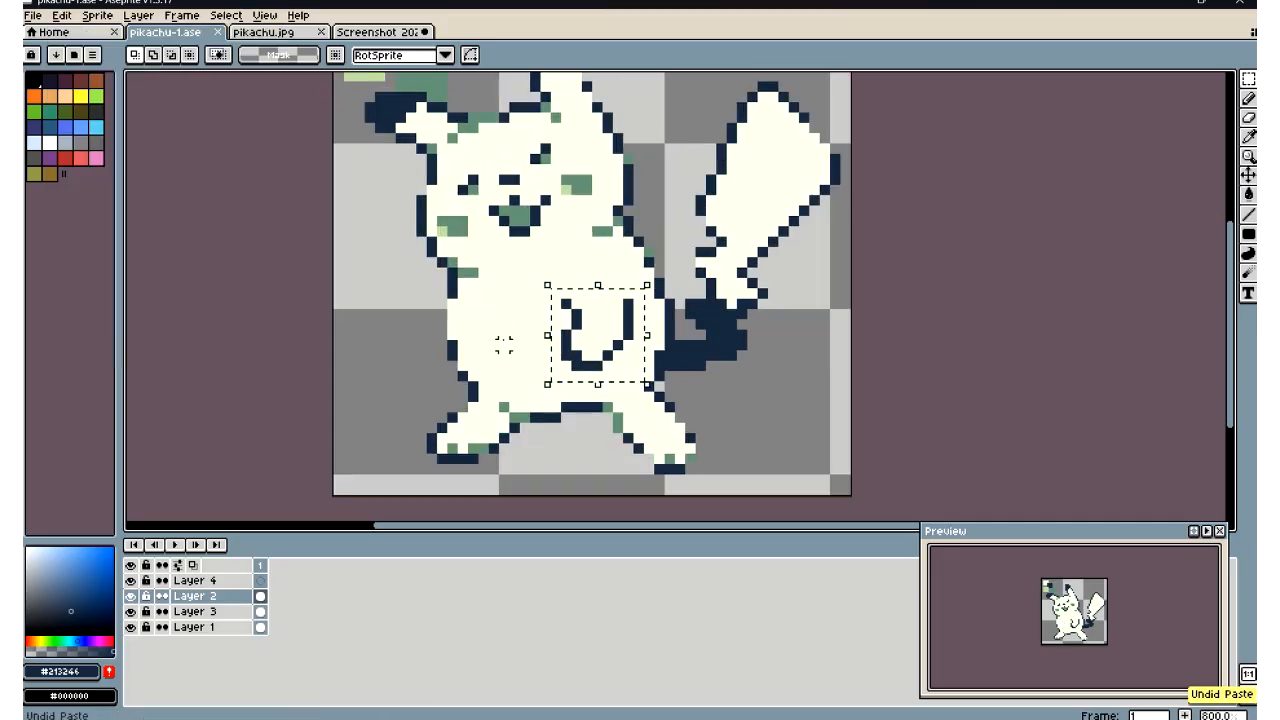
click(400, 335)
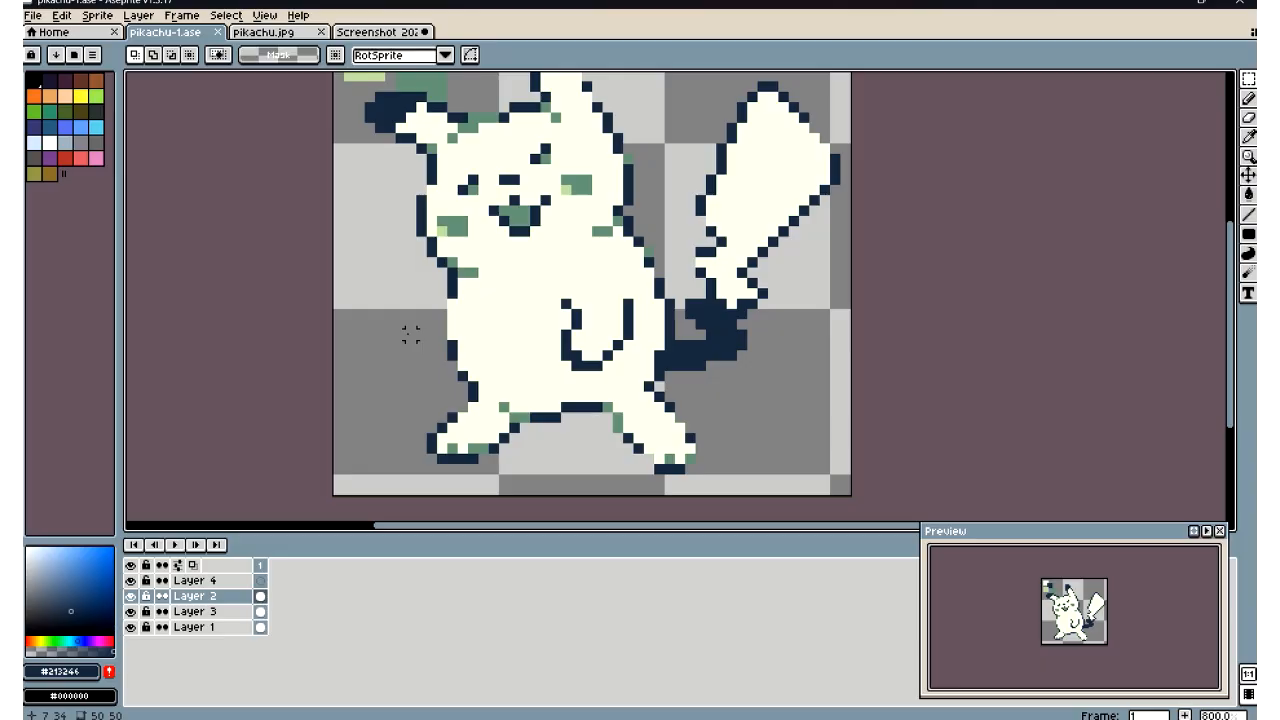
Select a 9 by 8 pixel rectangle around the original arm outline on Layer 2 and copy it
scroll(565, 318, up, 3)
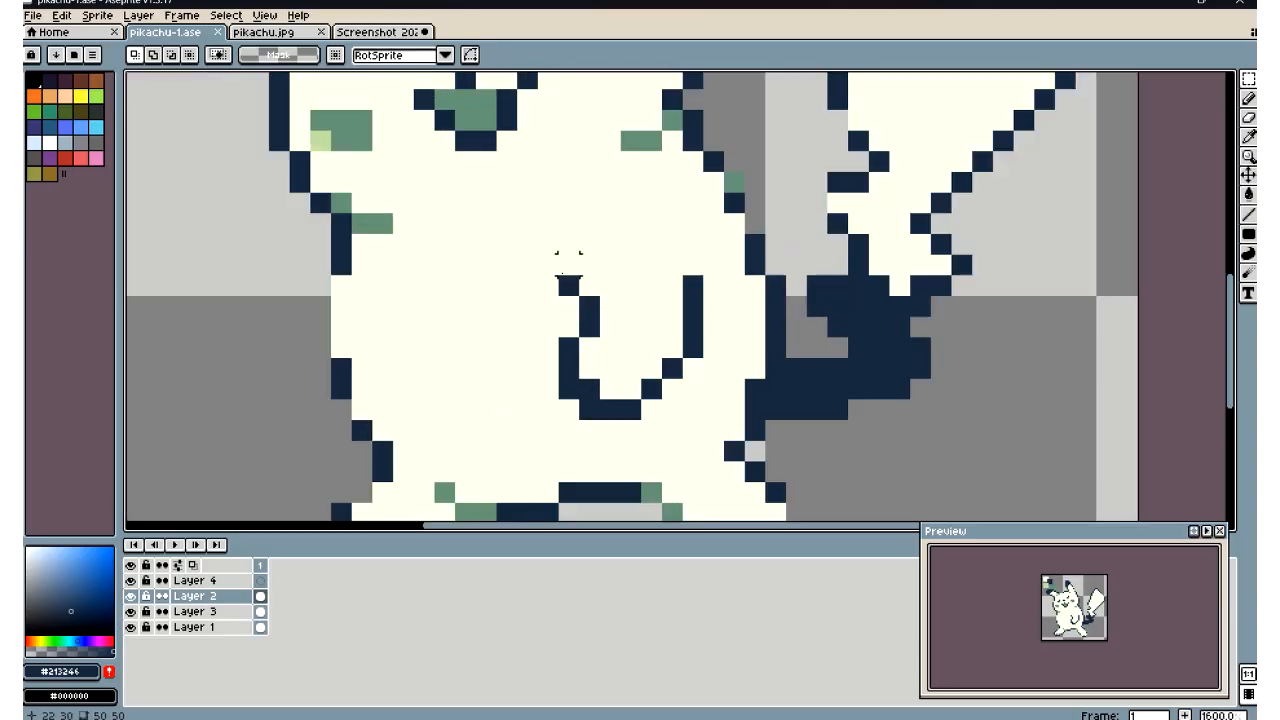
drag(538, 256, 725, 420)
click(61, 15)
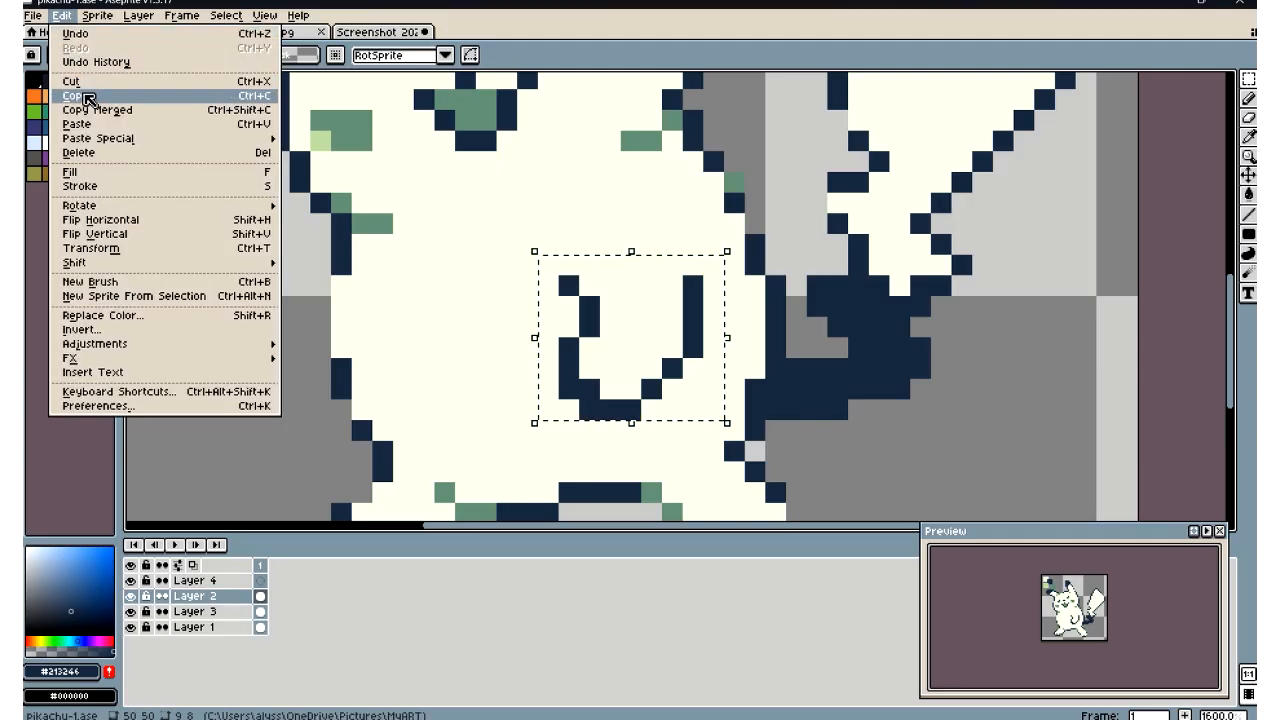
click(98, 96)
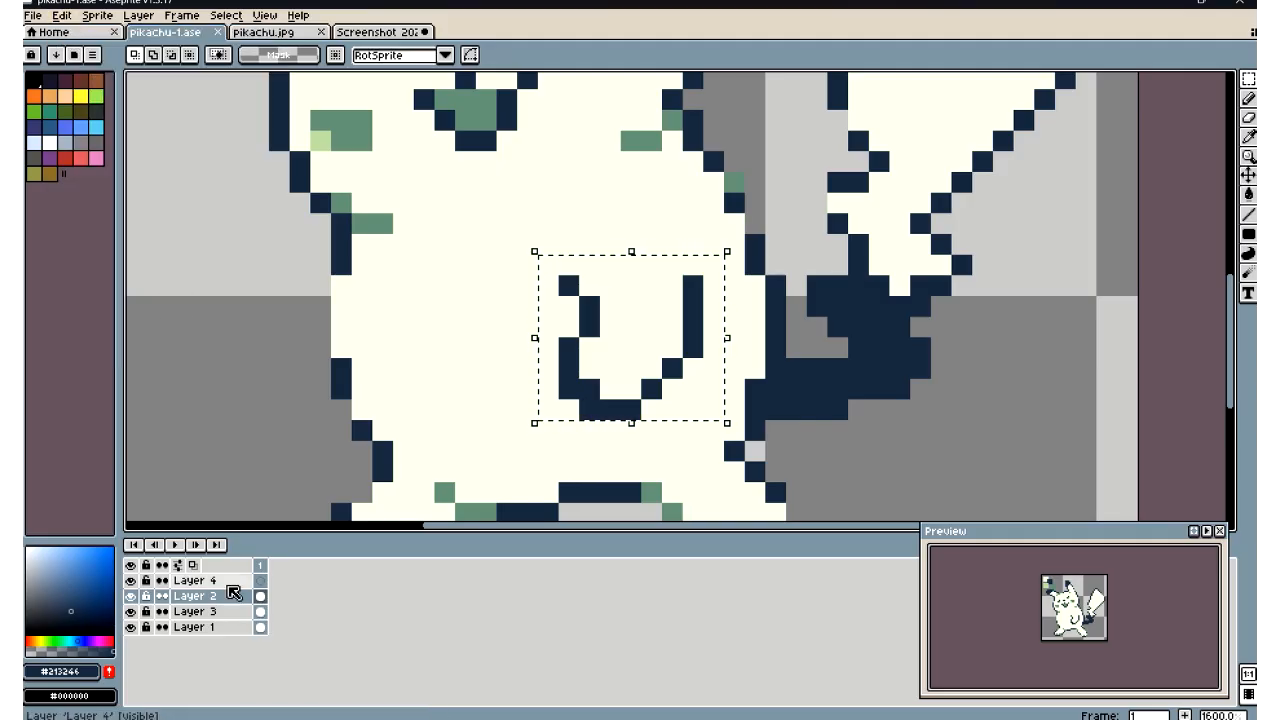
Paste the copied arm outline onto Layer 4 and move it across the belly to X 13, Y 29
click(217, 582)
click(61, 15)
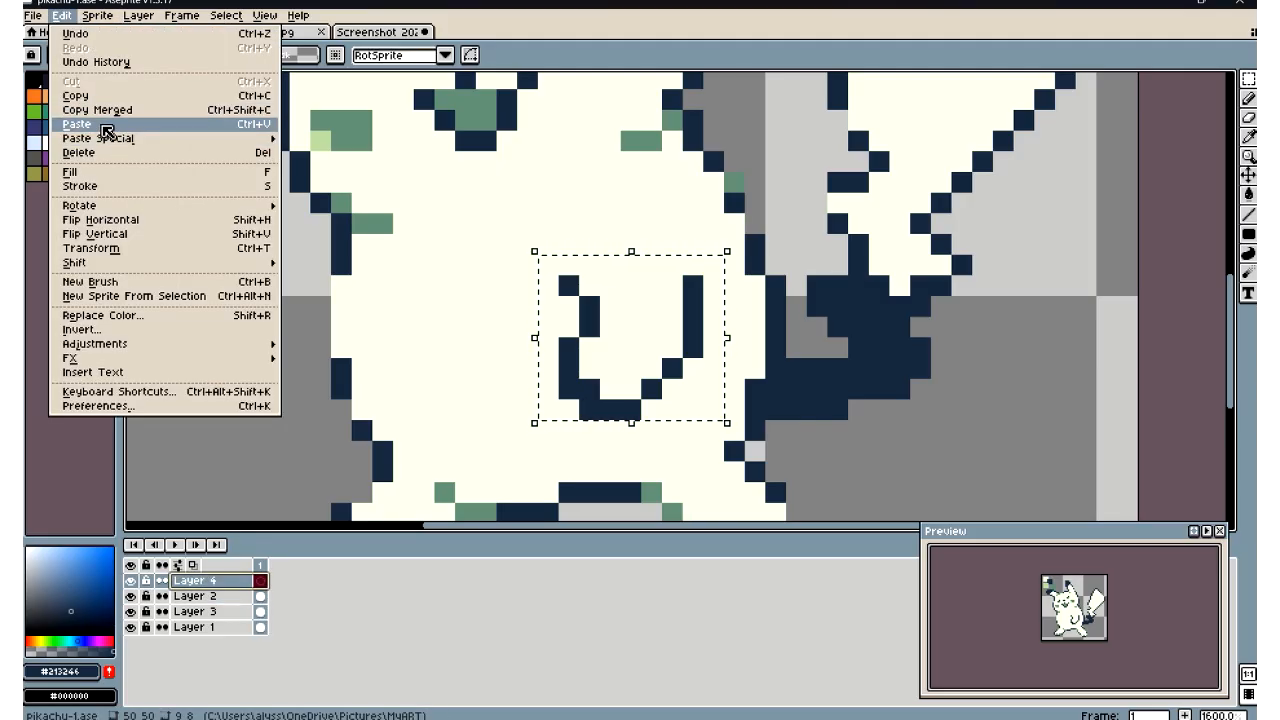
click(98, 124)
drag(662, 336, 496, 316)
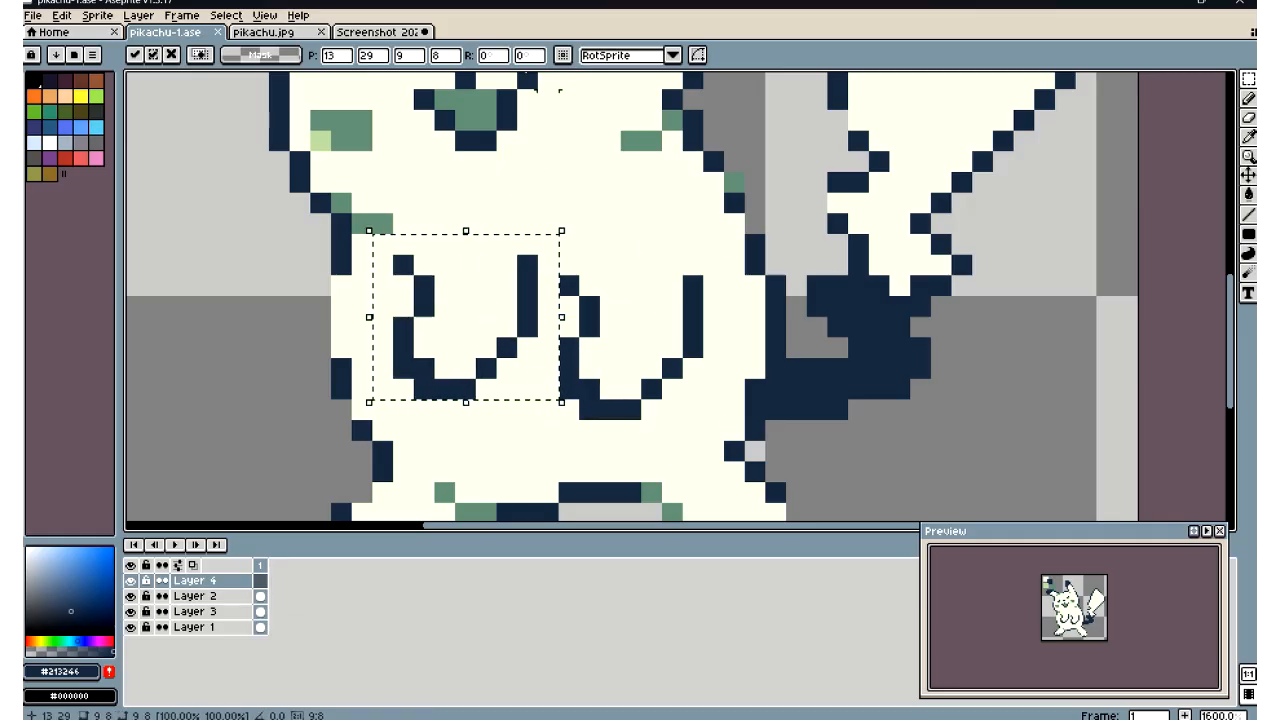
Flip the pasted arm horizontally and place it at X 12, level with the original arm on the belly
click(140, 16)
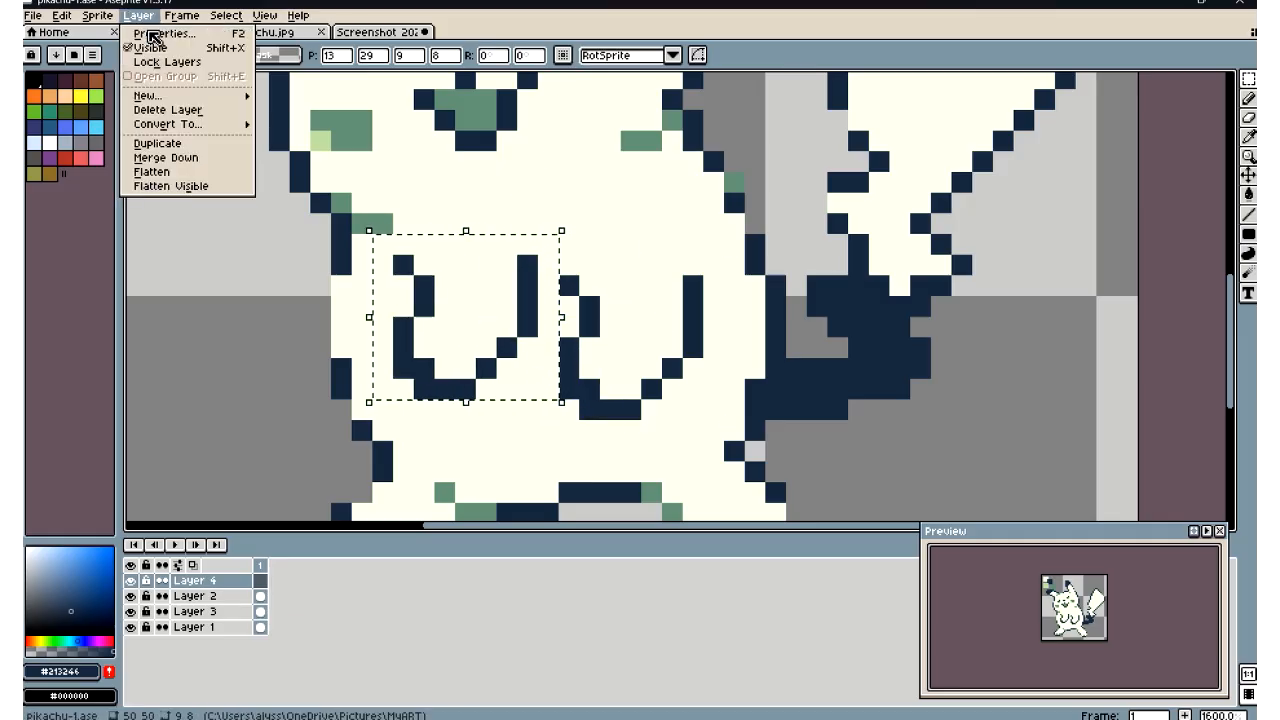
mouse_move(186, 20)
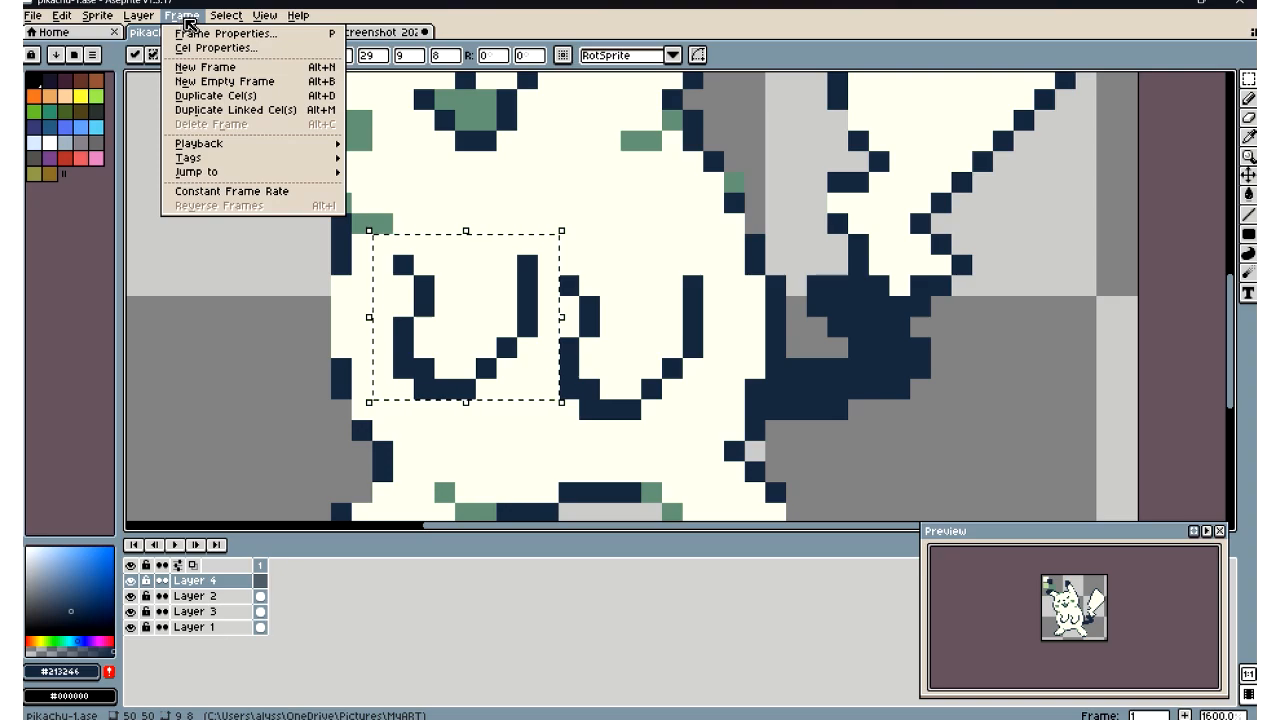
mouse_move(140, 18)
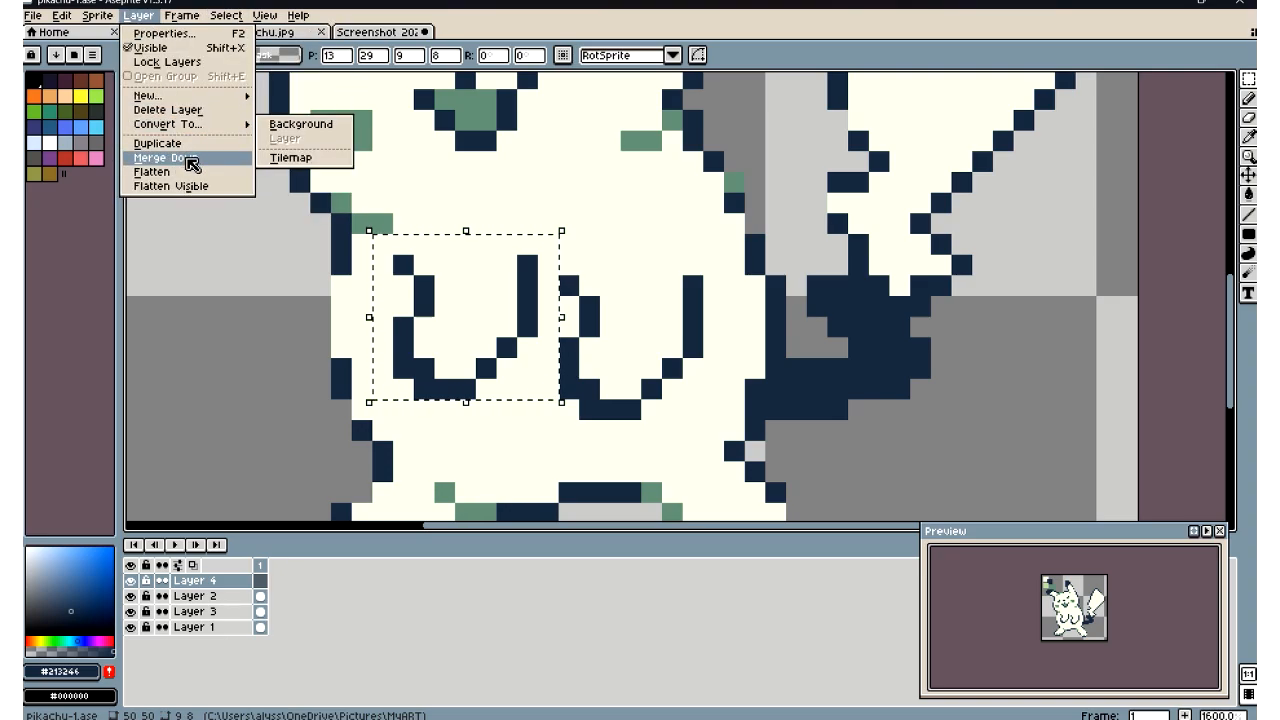
mouse_move(97, 15)
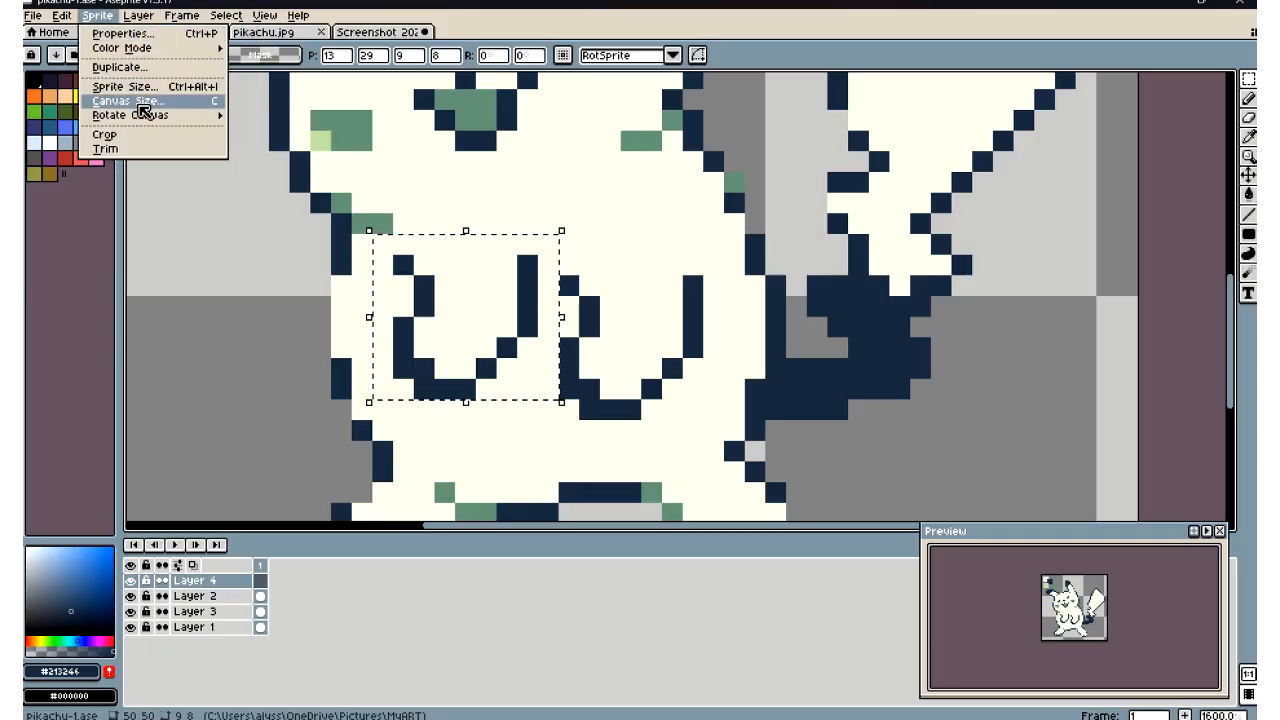
mouse_move(143, 114)
click(330, 164)
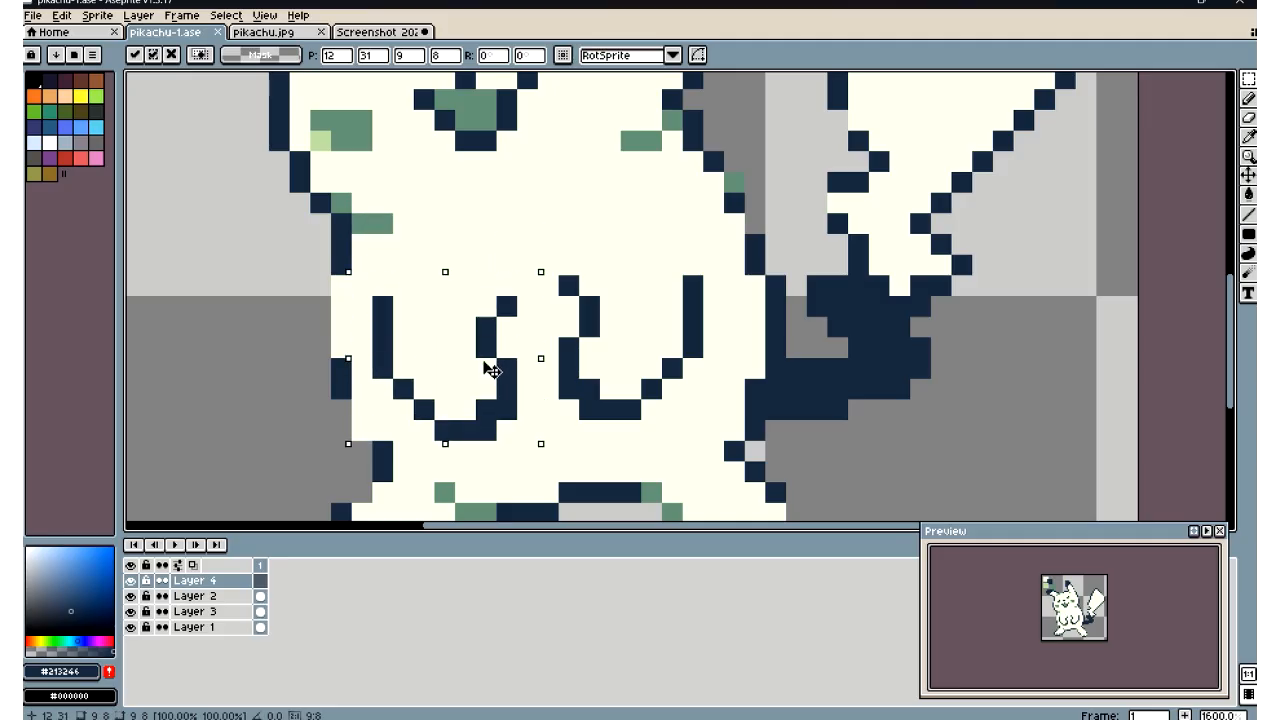
key(Up)
key(Return)
Select an 8 by 8 pixel rectangle around the original arm outline on Layer 2
scroll(575, 237, down, 7)
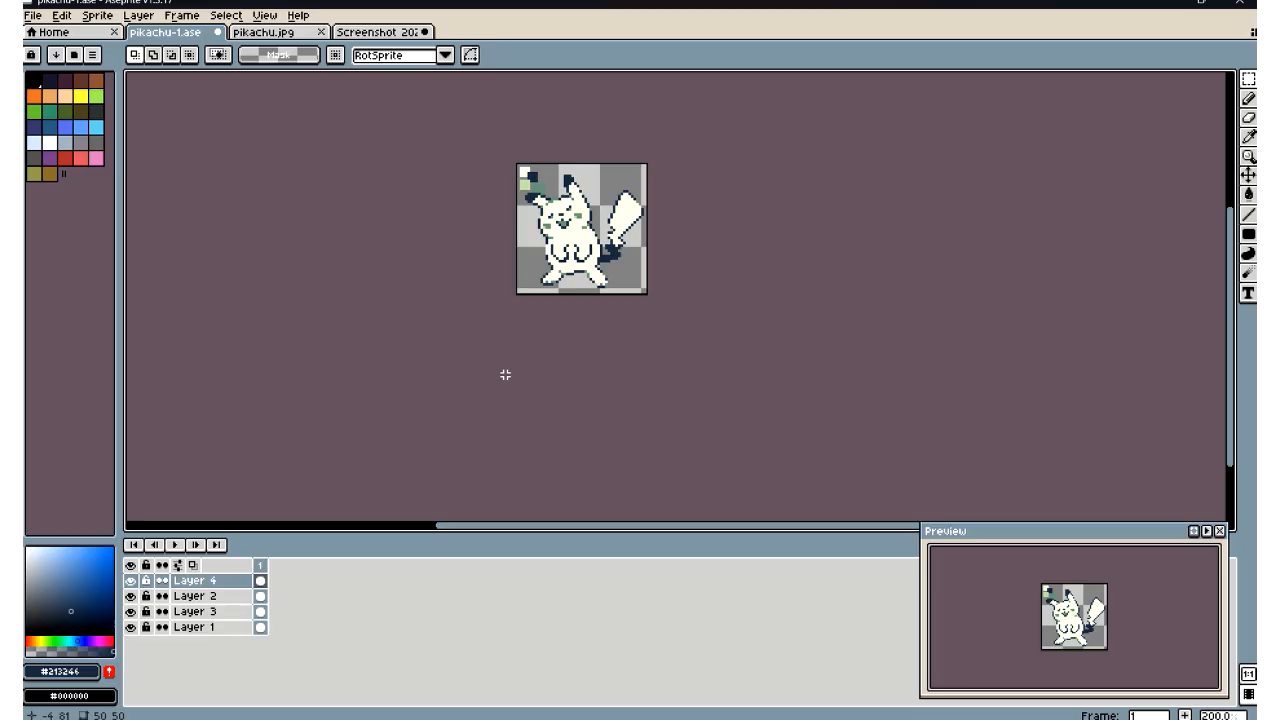
scroll(505, 374, up, 1)
scroll(620, 187, up, 1)
scroll(595, 303, down, 5)
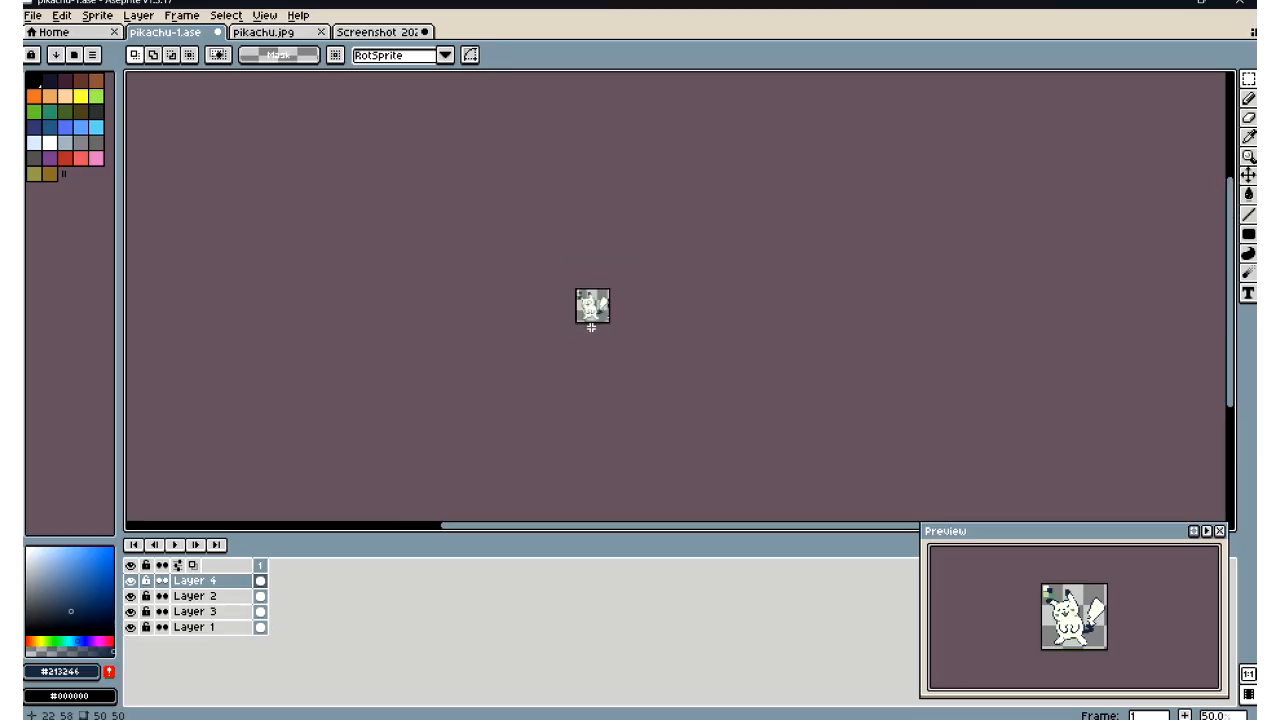
scroll(617, 303, up, 4)
scroll(484, 372, up, 7)
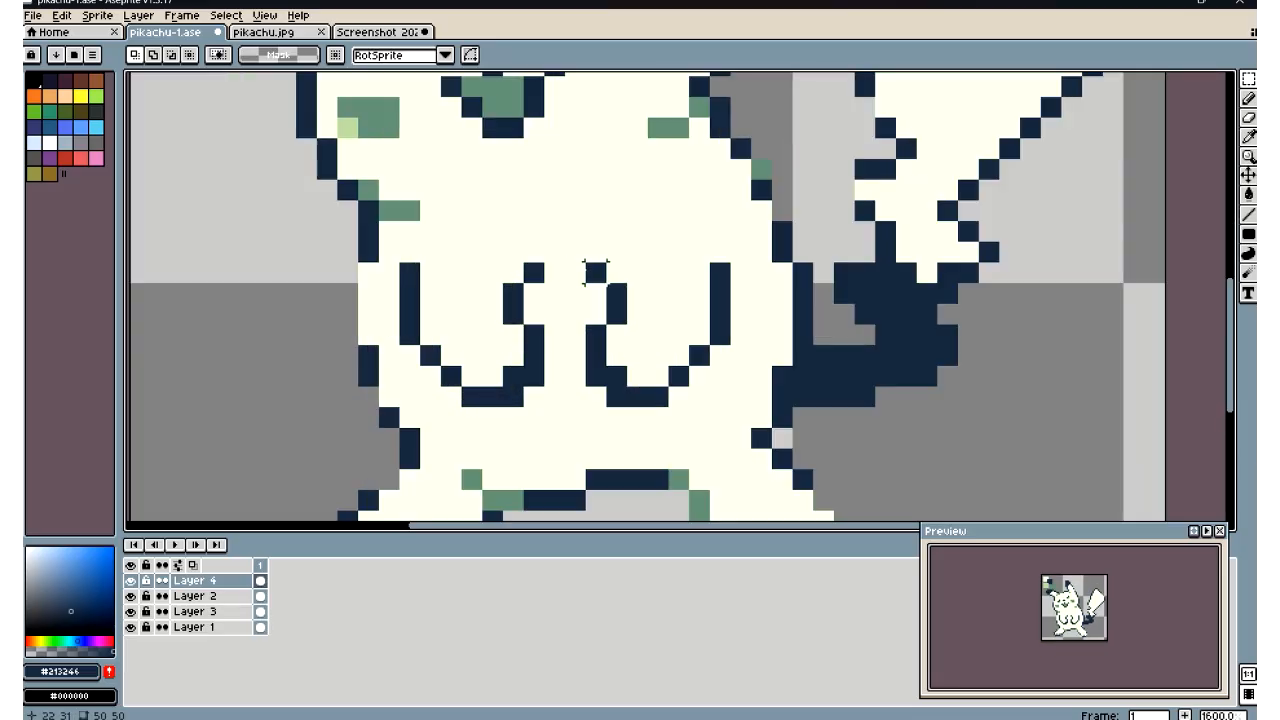
click(195, 596)
drag(562, 240, 734, 410)
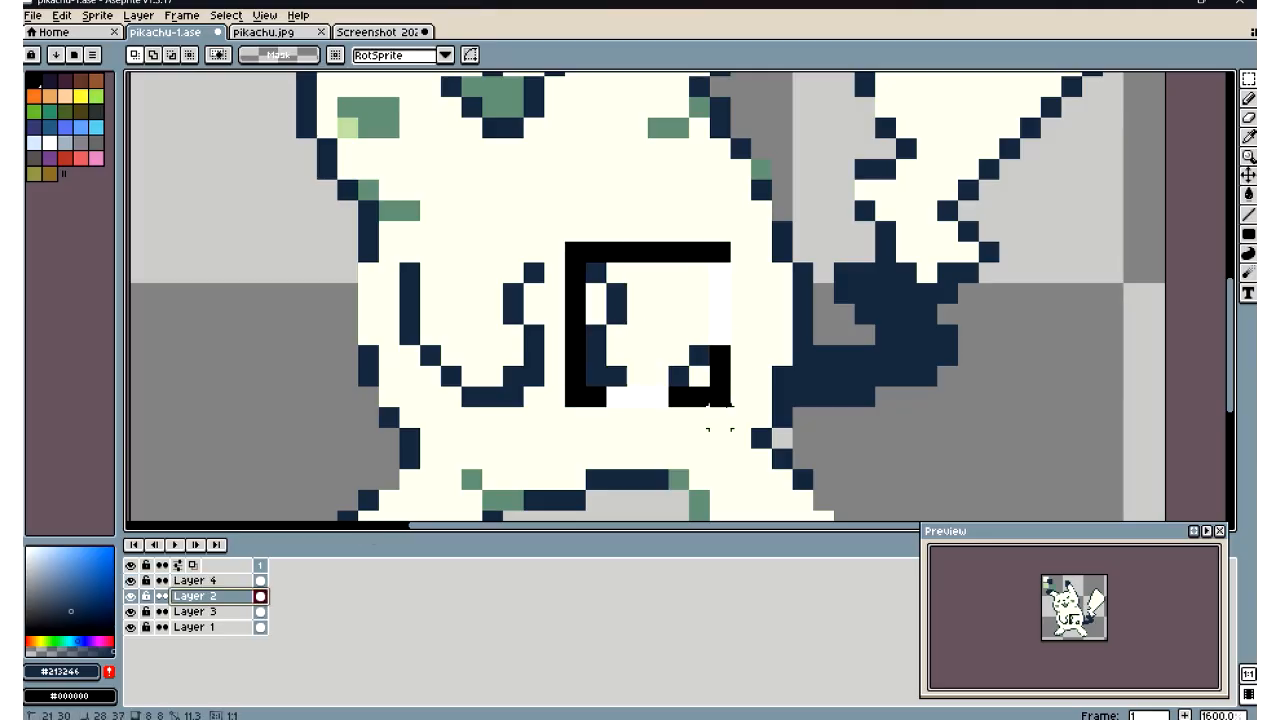
Move the selected original arm on Layer 2 down to X 22, Y 32 and apply the move
click(193, 611)
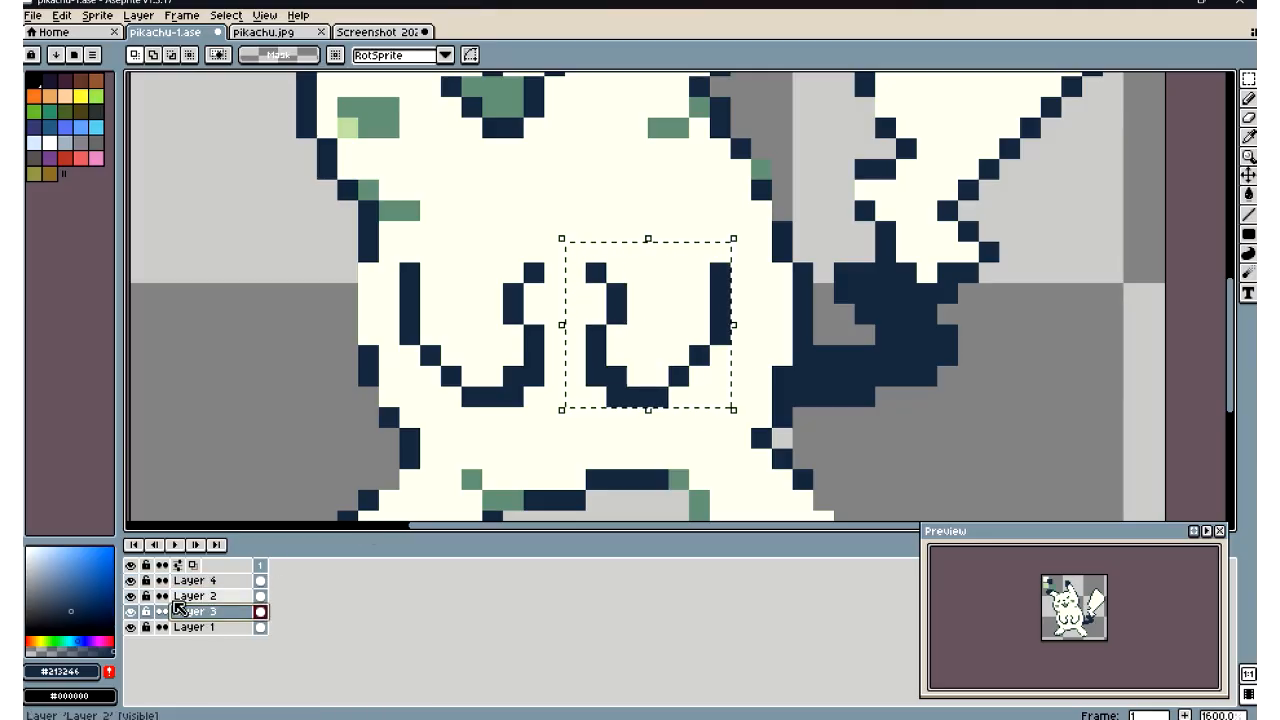
click(131, 596)
click(131, 596)
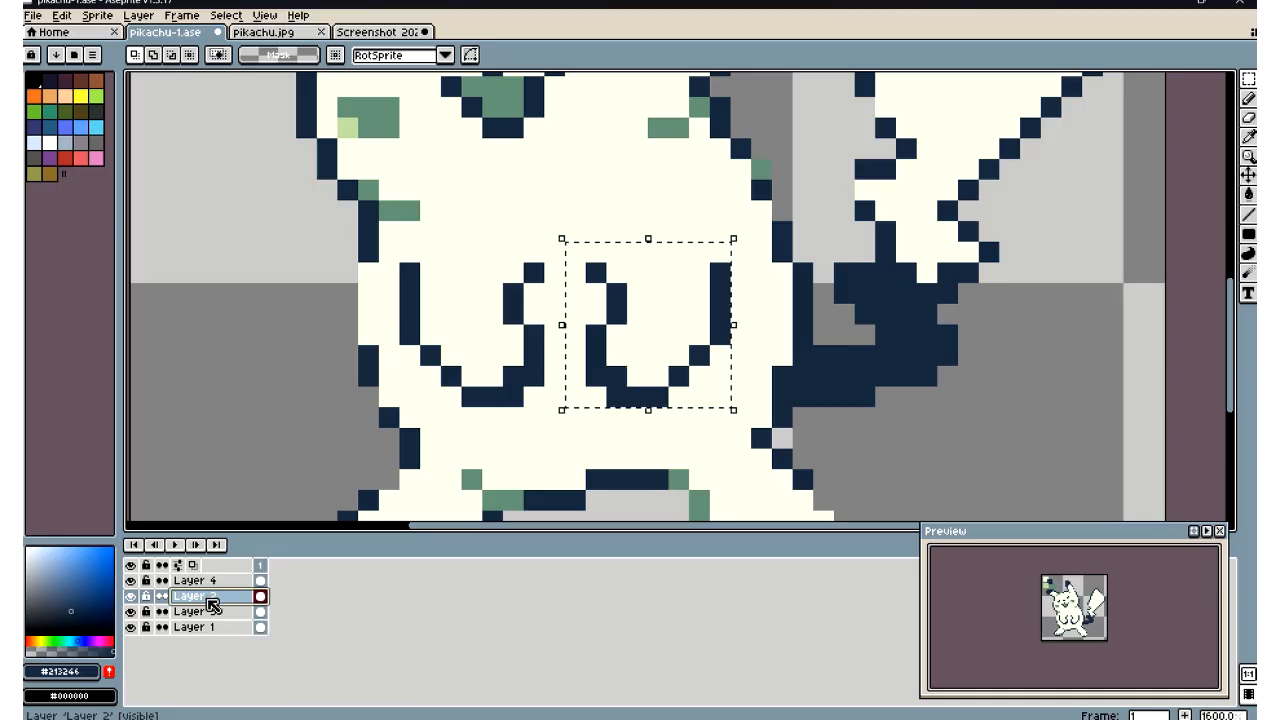
click(146, 612)
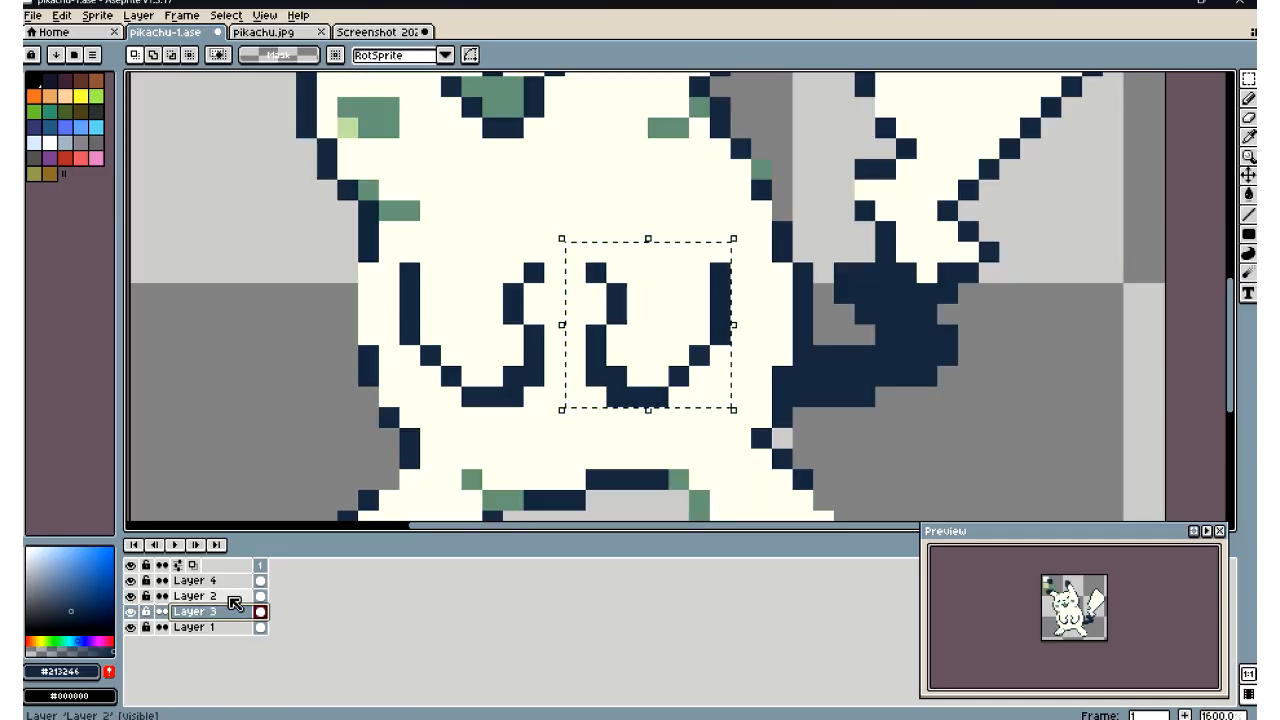
click(195, 596)
drag(677, 349, 674, 377)
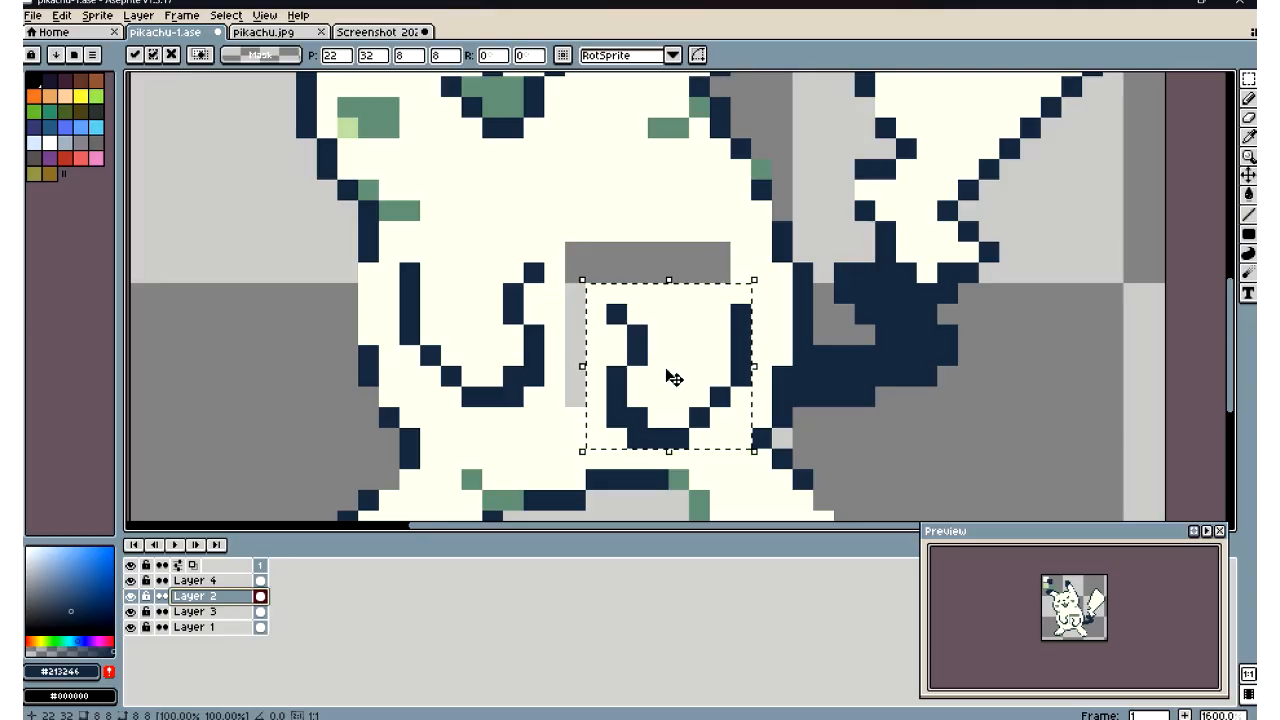
click(1025, 438)
Sample the off-white body colour and paint over the transparent gap above and beside the moved arm with the Pencil
scroll(554, 310, down, 7)
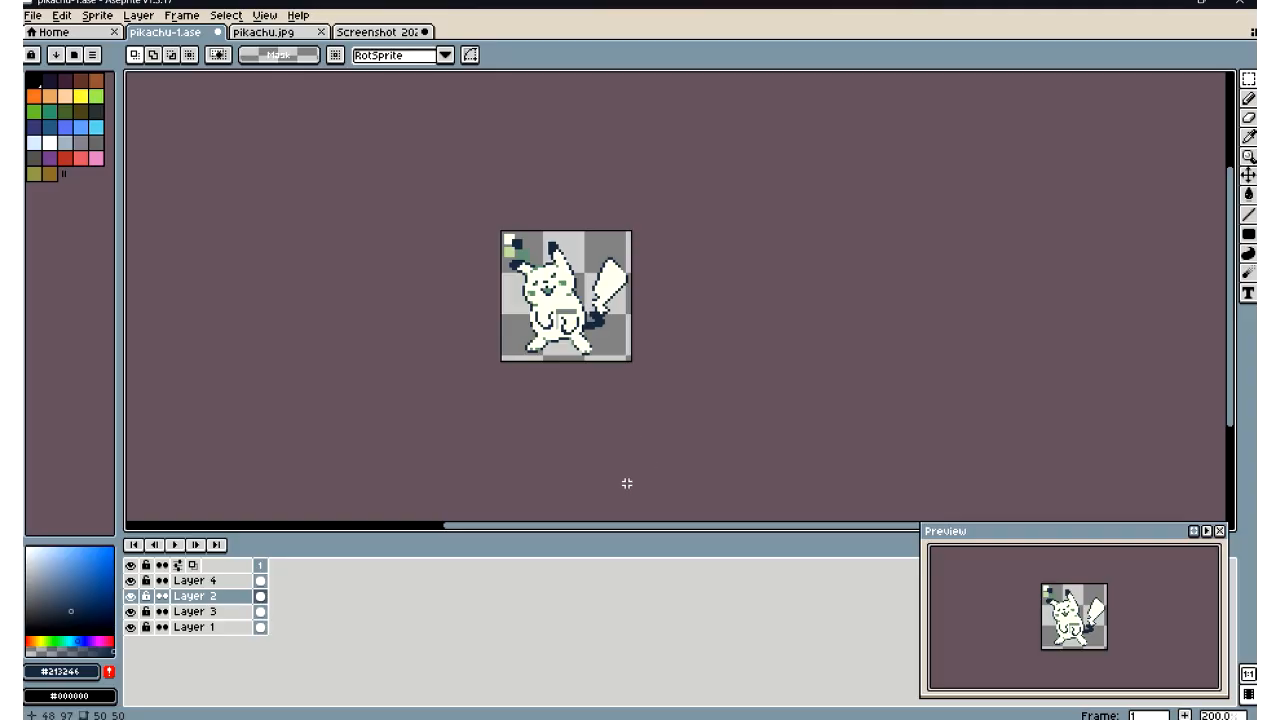
scroll(555, 313, up, 7)
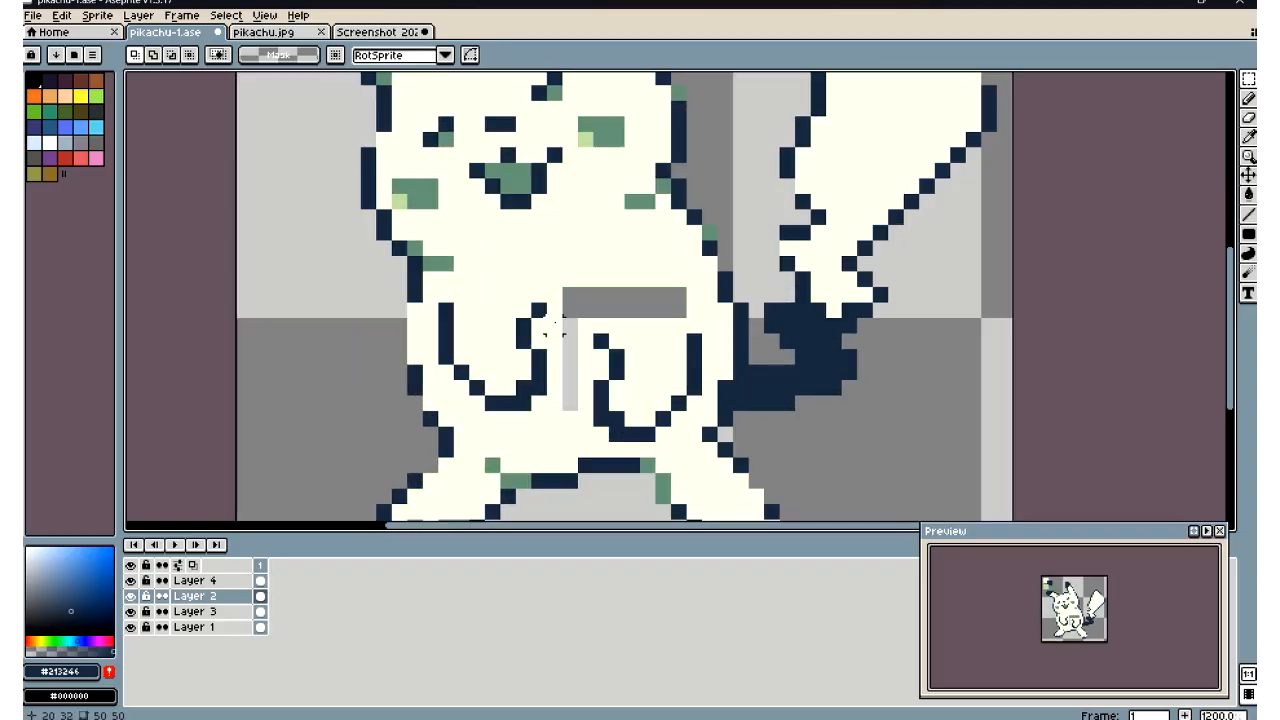
click(1248, 137)
click(528, 243)
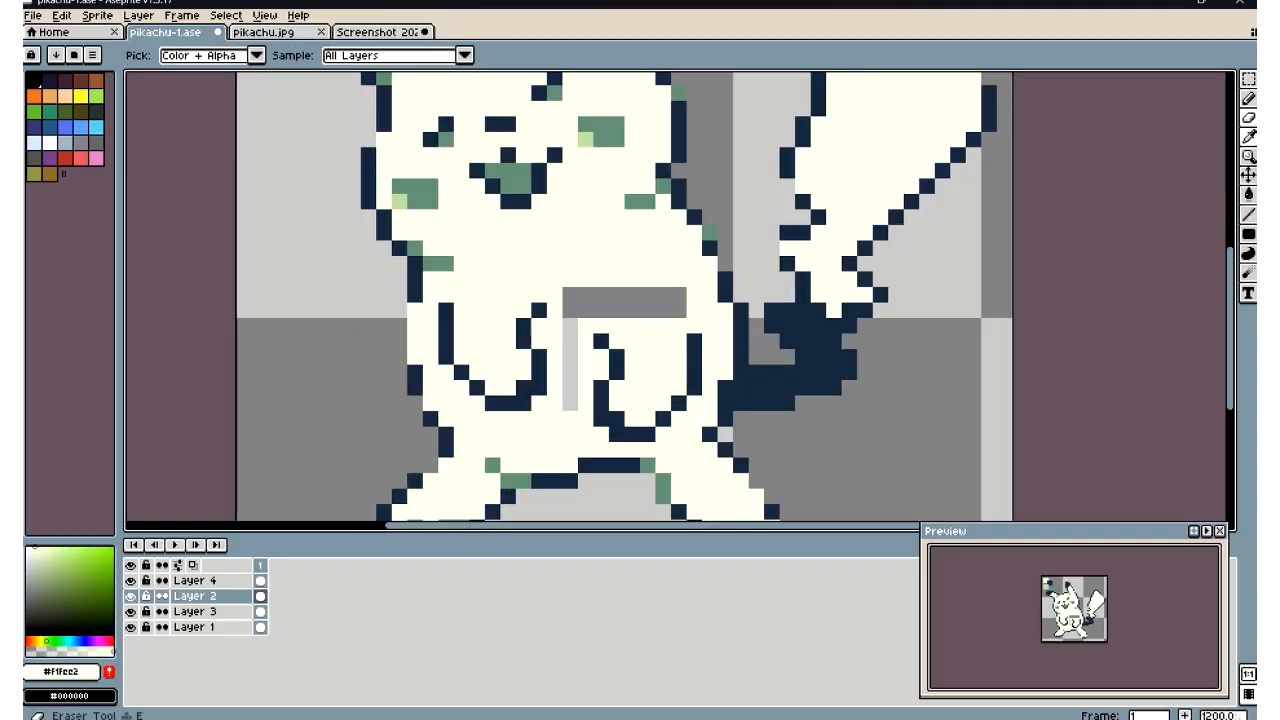
click(1249, 100)
mouse_move(677, 295)
mouse_down()
mouse_move(594, 286)
mouse_move(628, 303)
mouse_move(576, 310)
mouse_move(562, 342)
mouse_move(574, 404)
mouse_move(566, 329)
mouse_up()
scroll(566, 329, down, 6)
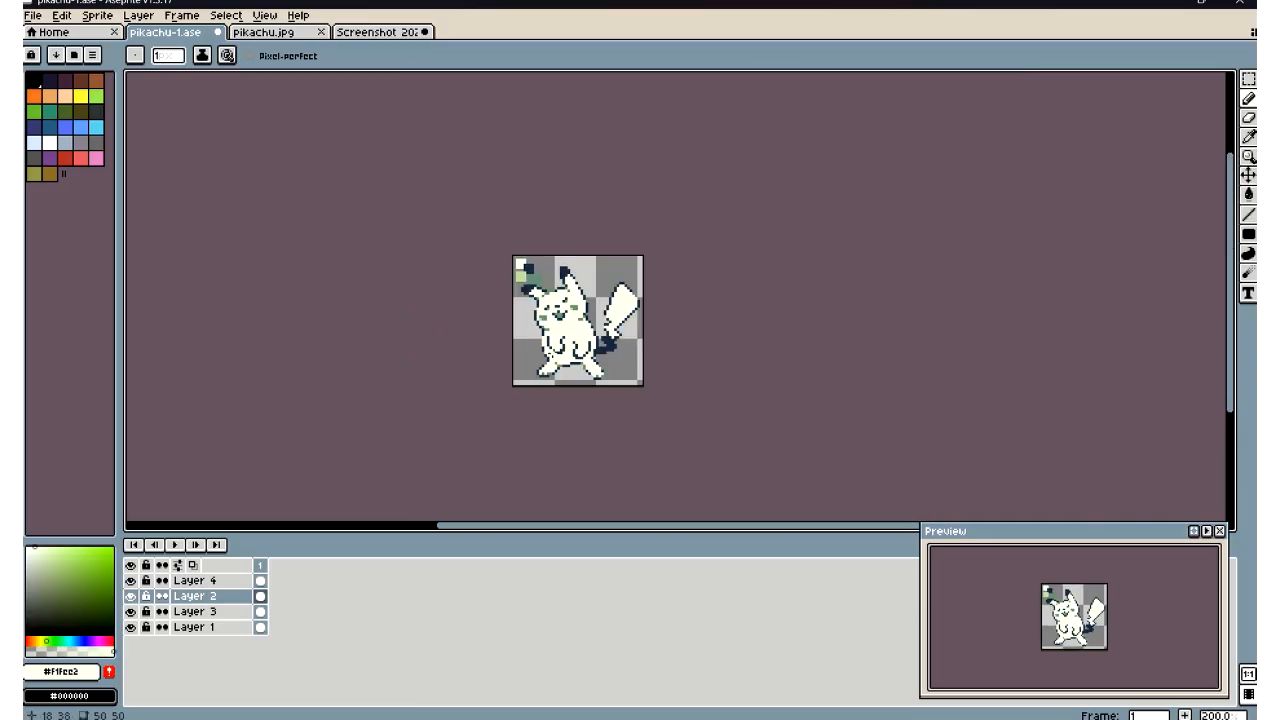
scroll(561, 352, up, 6)
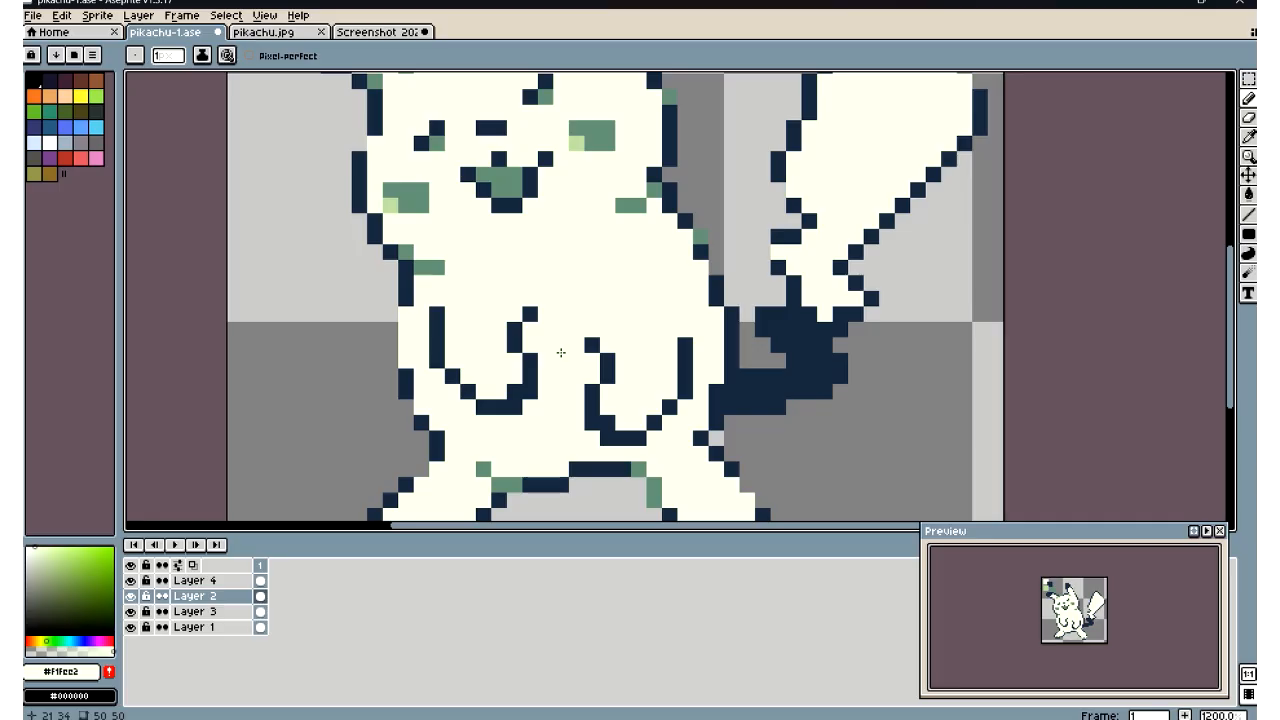
click(1248, 136)
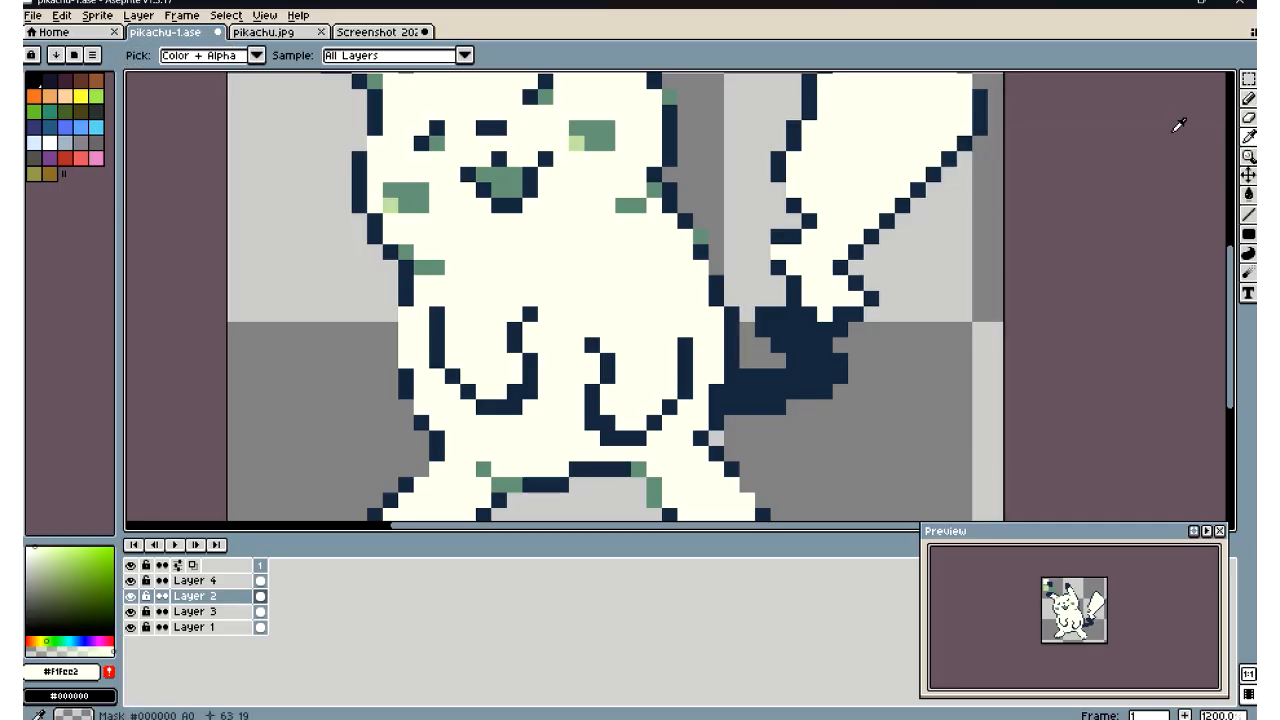
click(600, 133)
click(614, 240)
click(1248, 98)
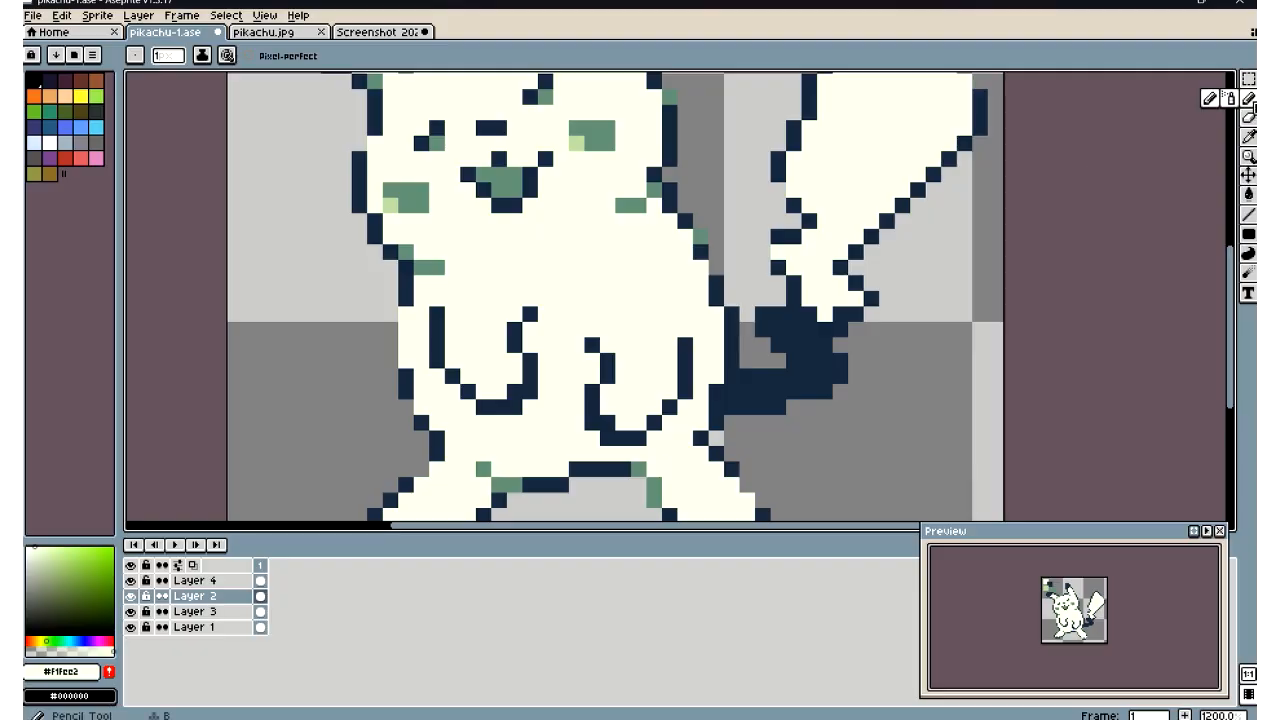
click(762, 158)
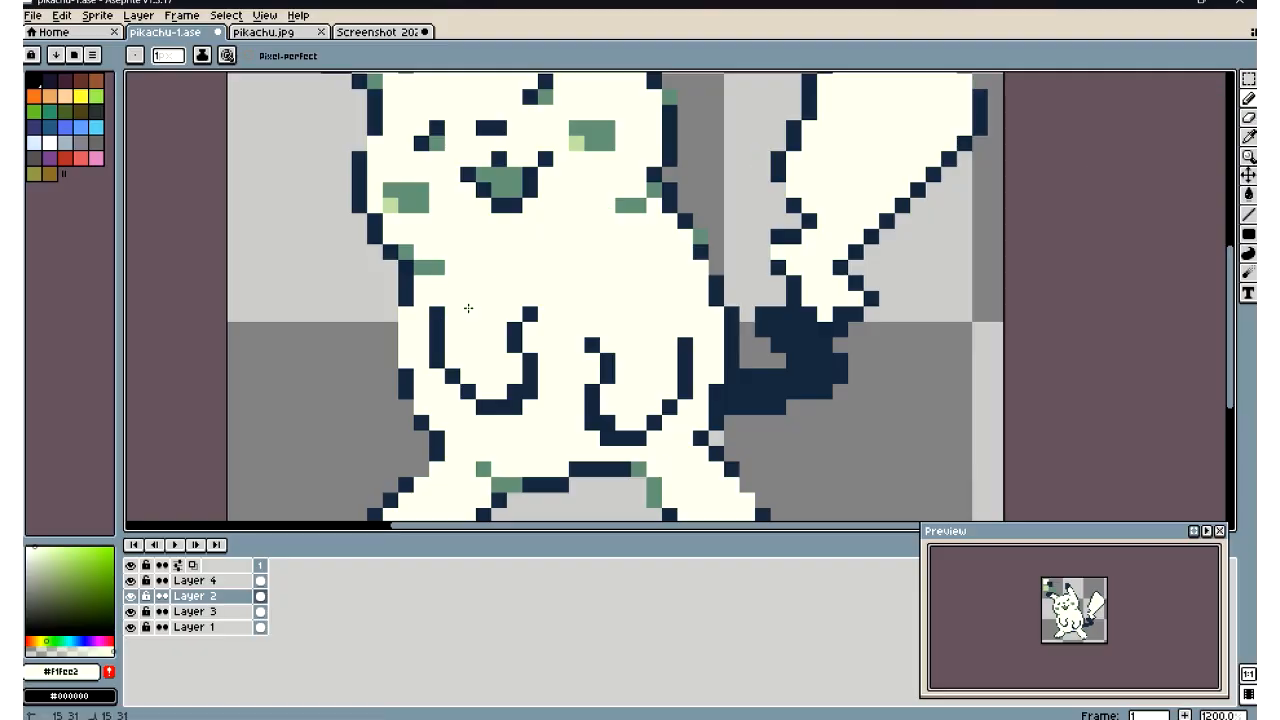
Make Layer 4, which holds the mirrored arm, the active layer
click(186, 582)
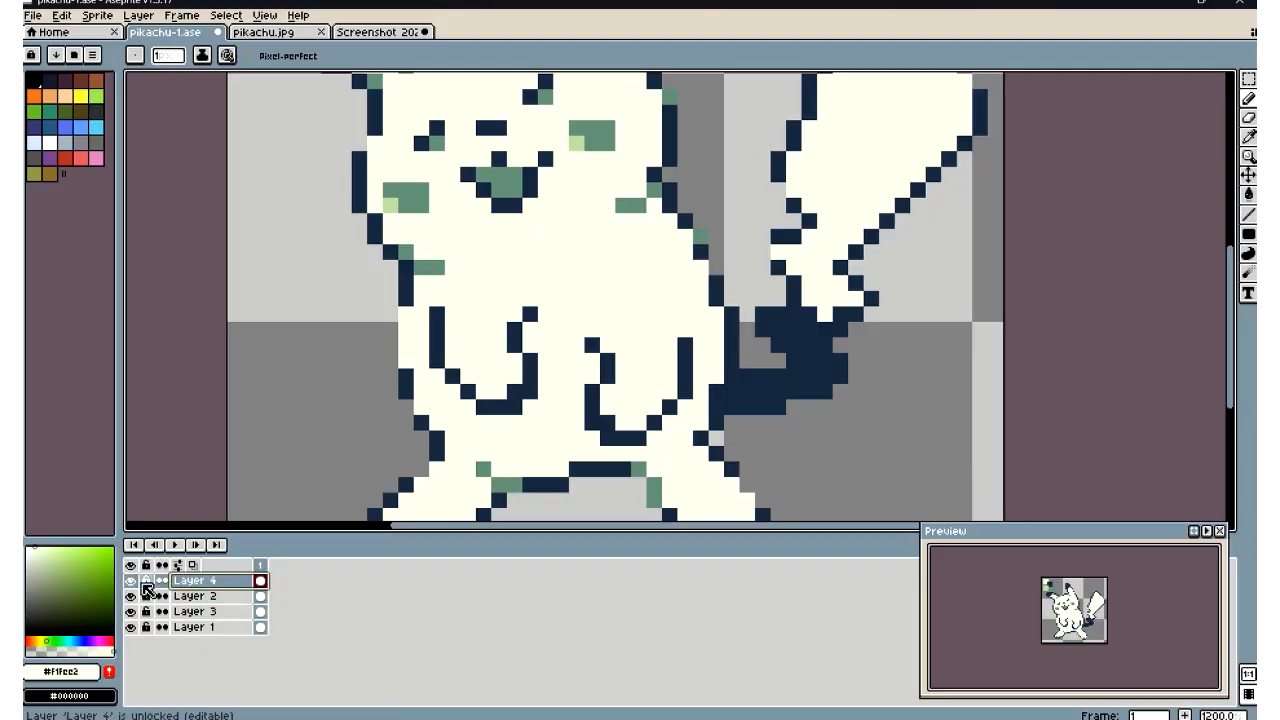
double_click(205, 582)
key(Return)
scroll(557, 218, down, 7)
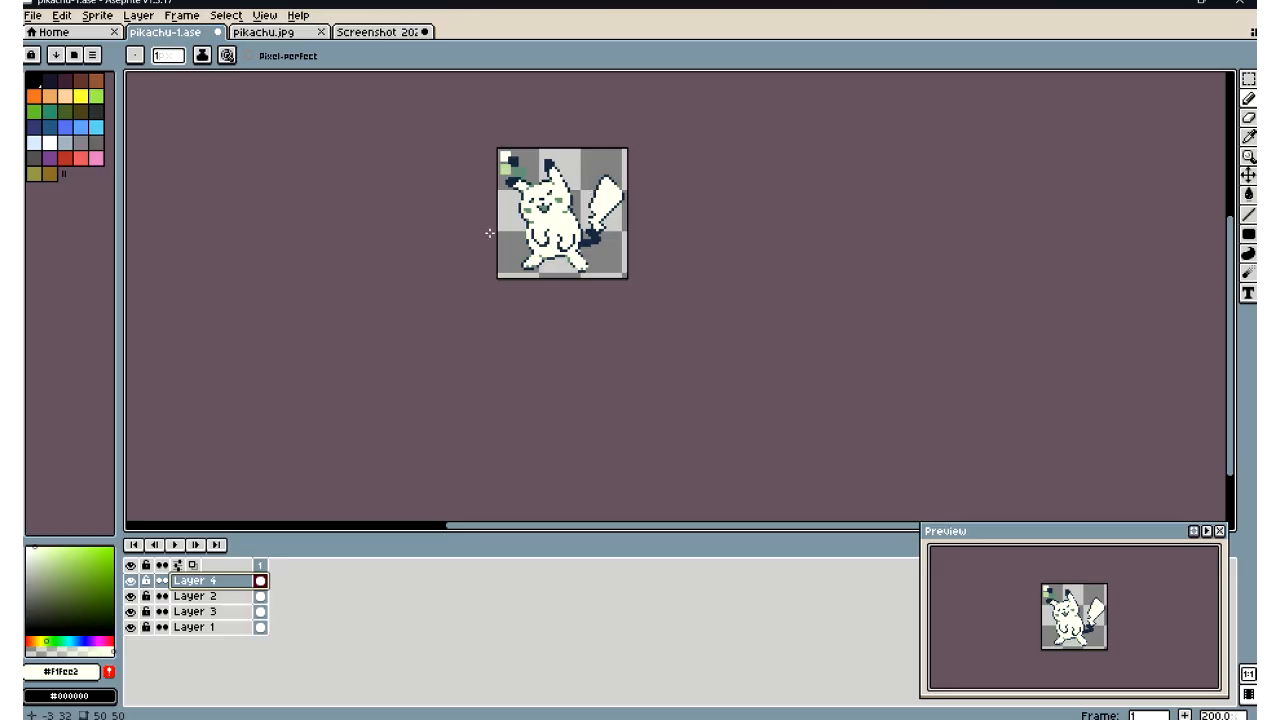
scroll(489, 233, down, 1)
scroll(480, 183, up, 1)
scroll(483, 155, down, 2)
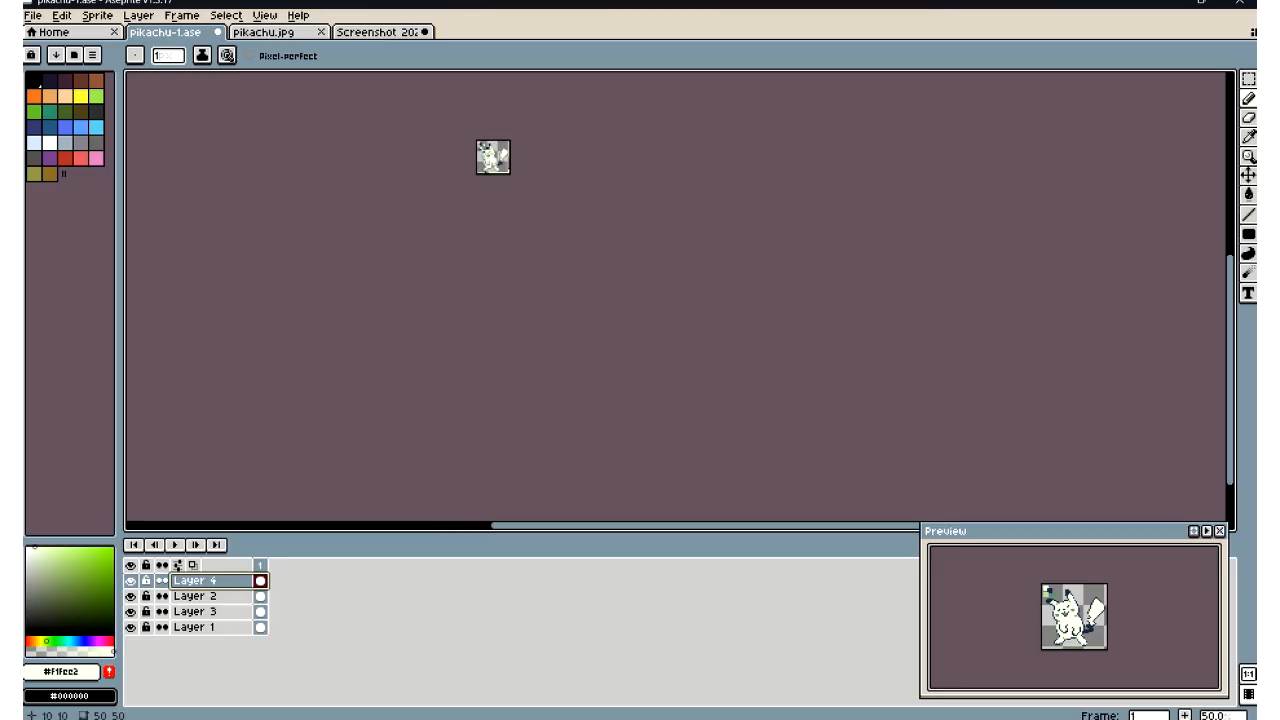
scroll(490, 160, up, 4)
scroll(527, 239, up, 1)
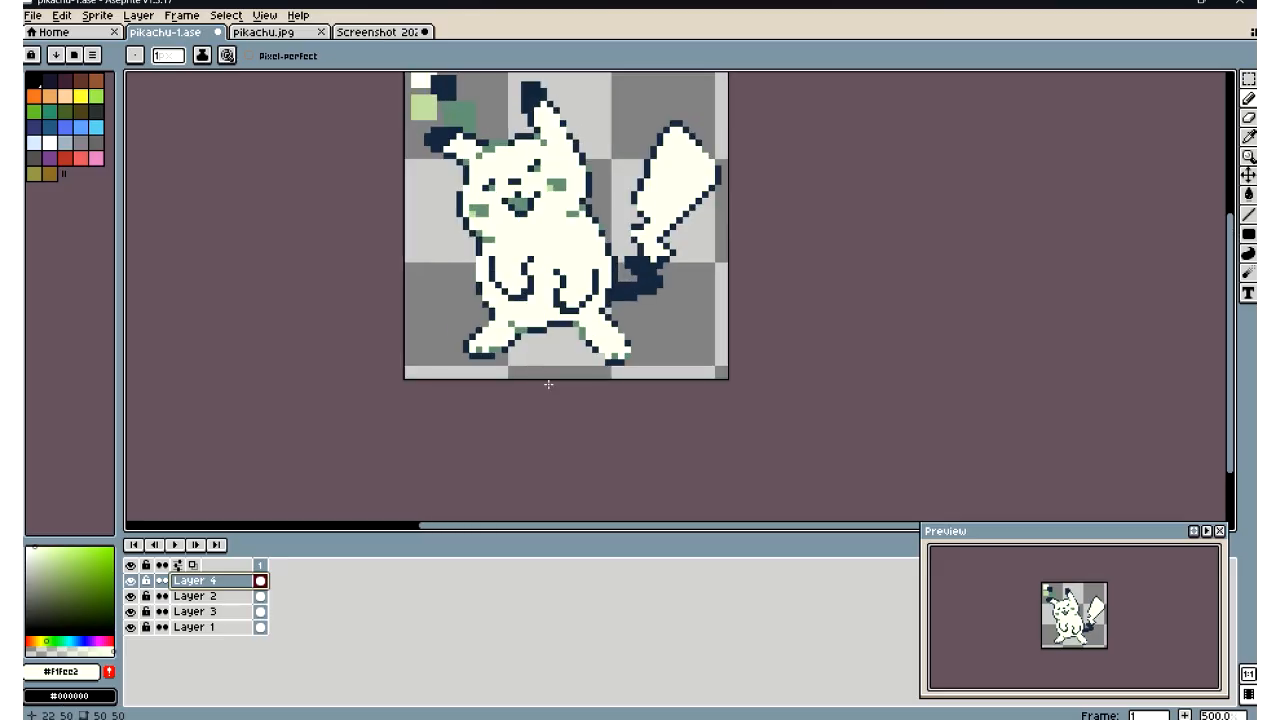
scroll(542, 270, up, 4)
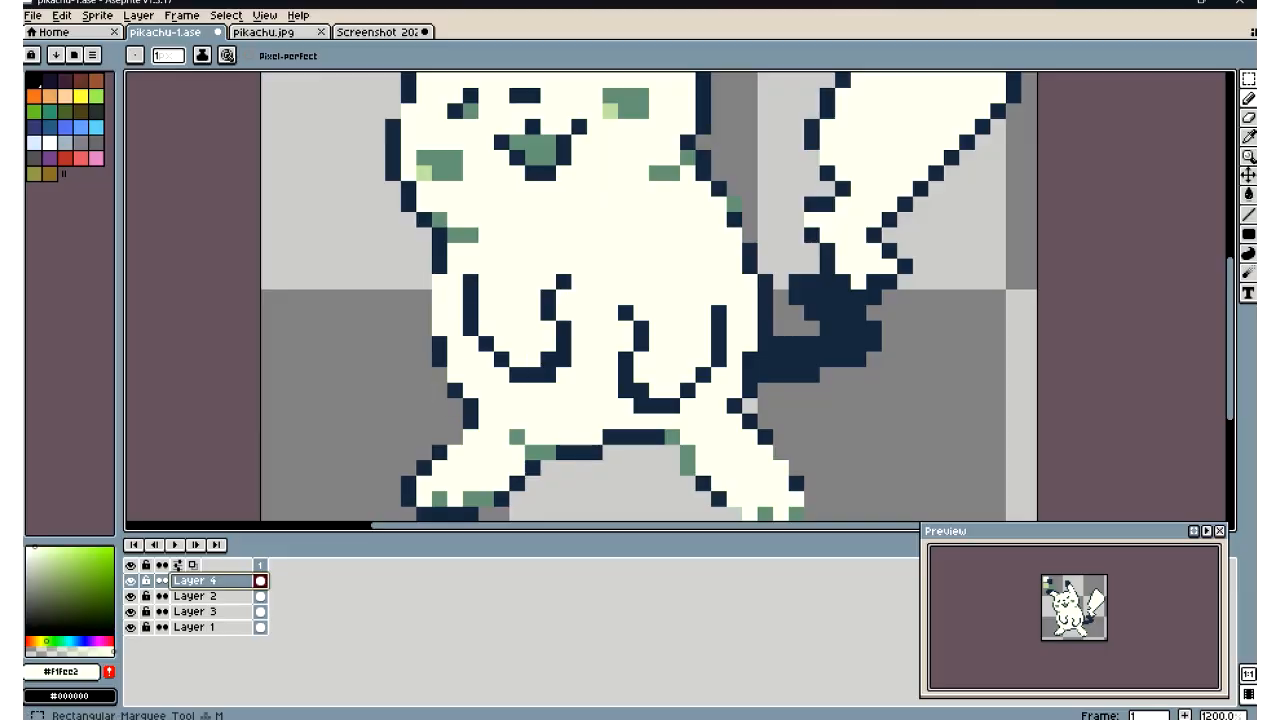
click(1248, 136)
click(624, 107)
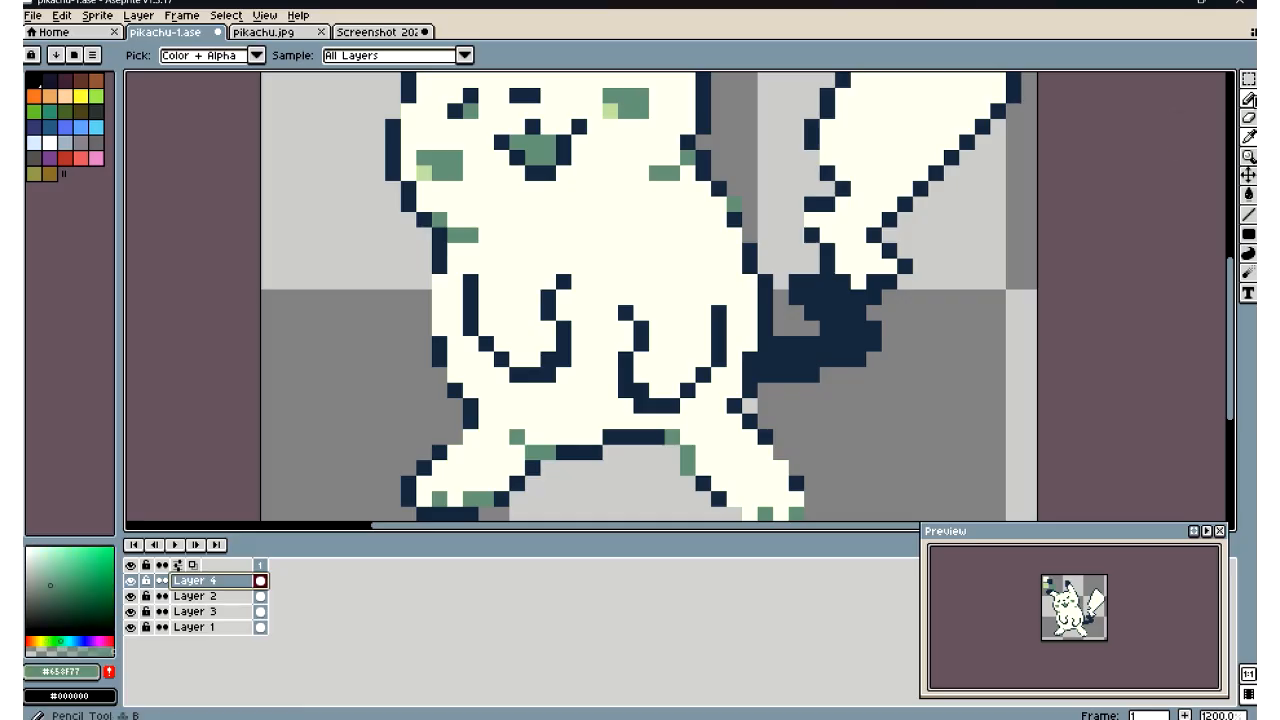
click(1248, 98)
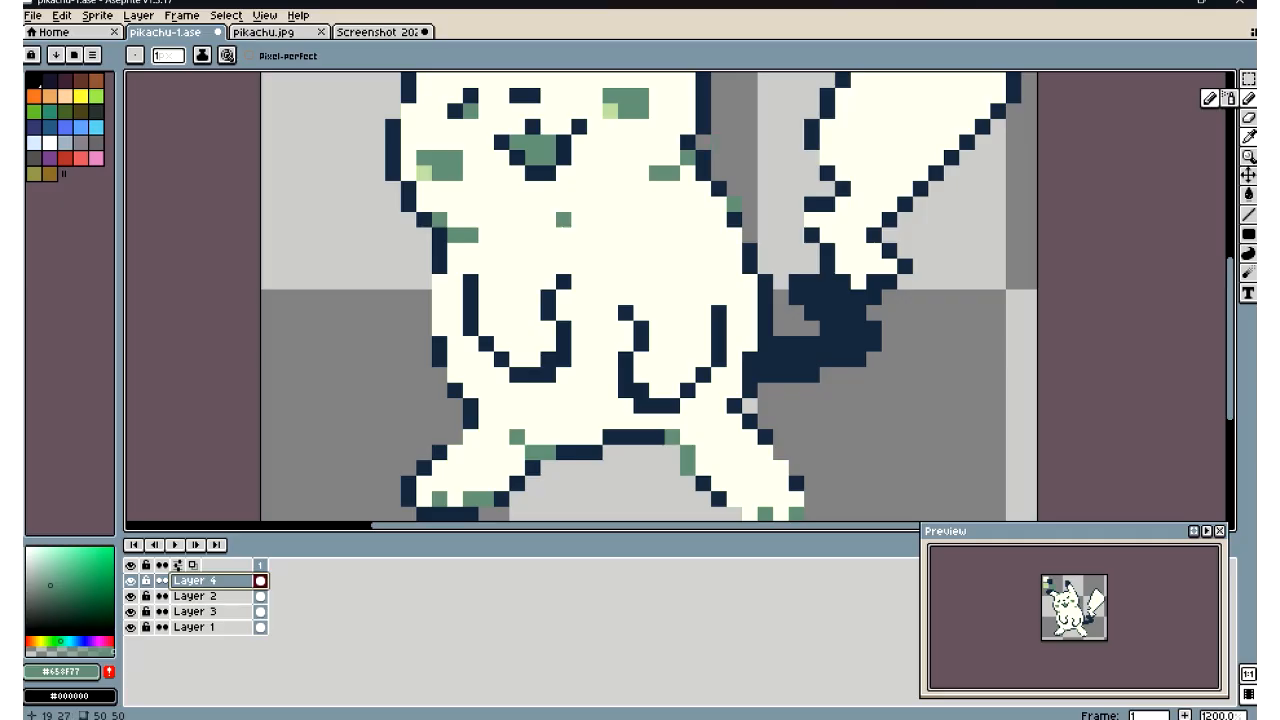
click(1248, 136)
click(547, 252)
click(1248, 98)
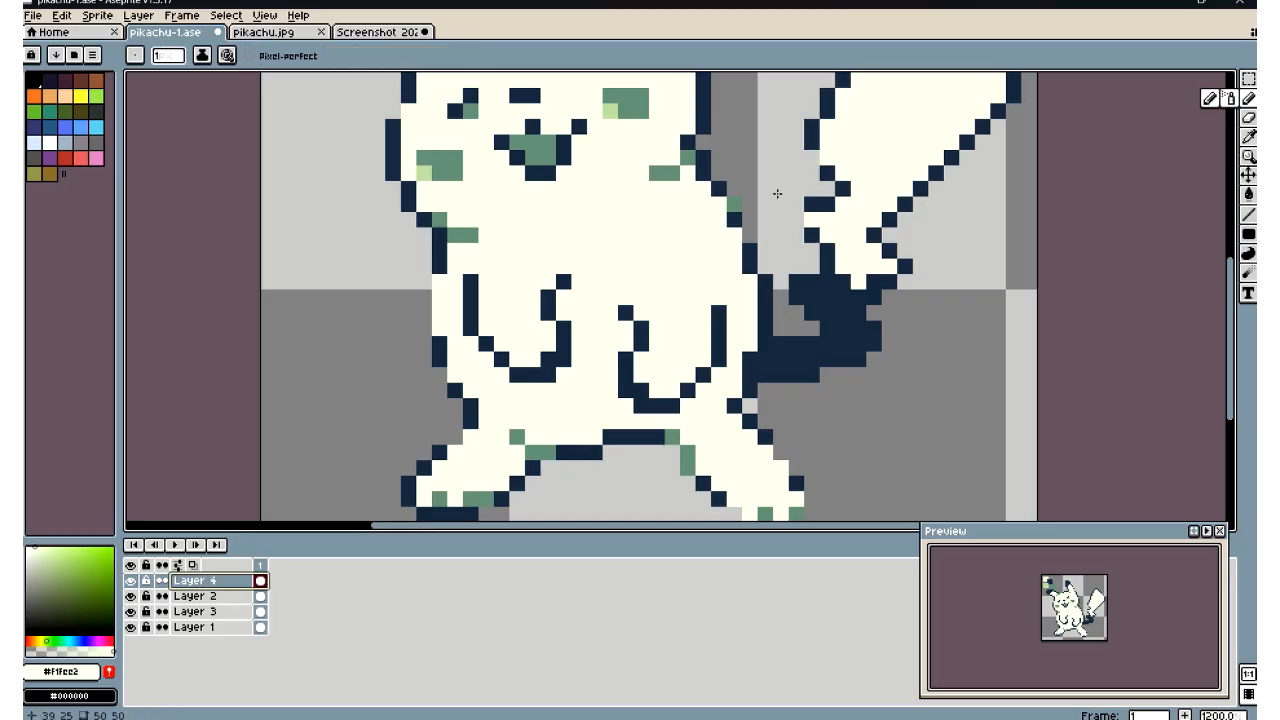
key(1)
scroll(509, 305, up, 5)
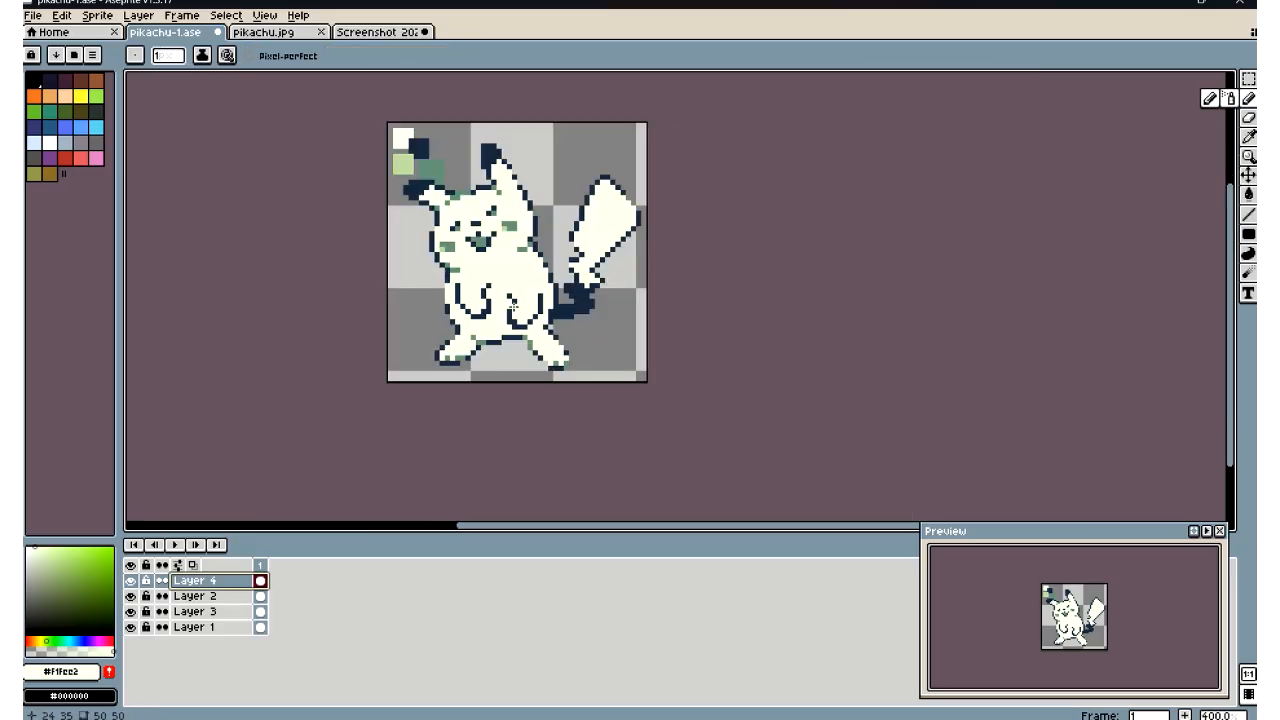
scroll(426, 270, up, 1)
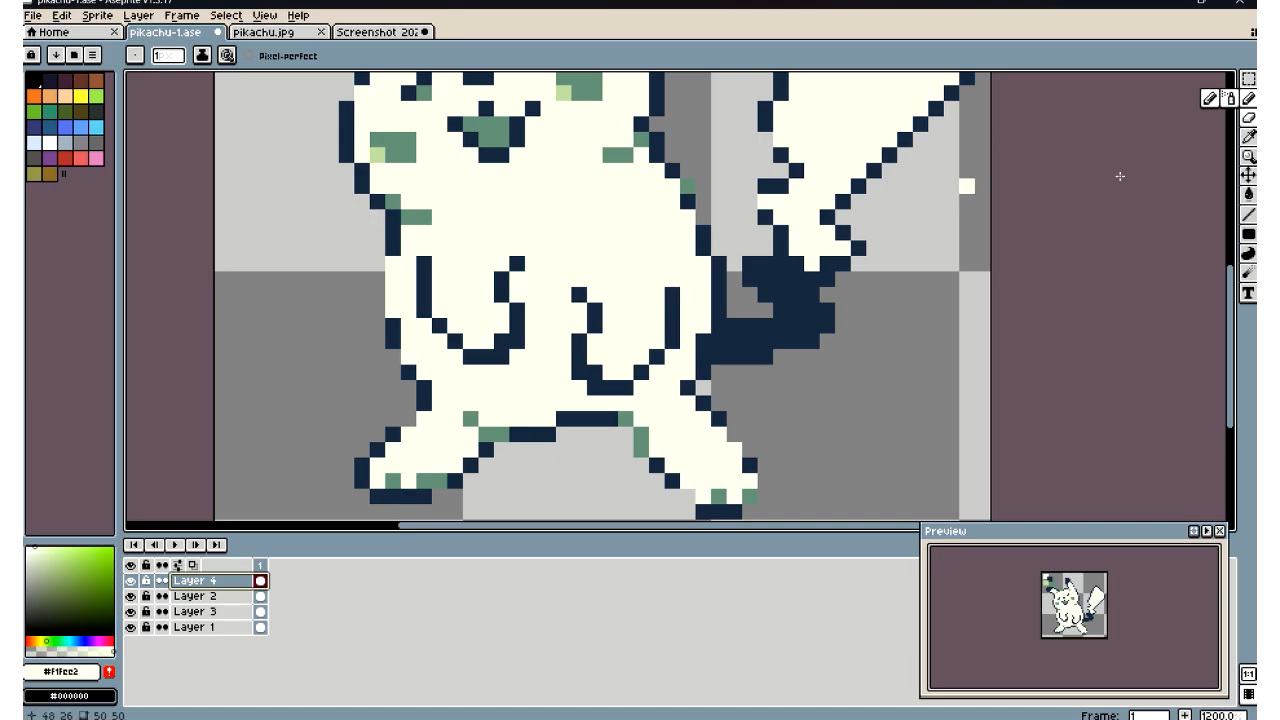
click(1248, 137)
click(640, 138)
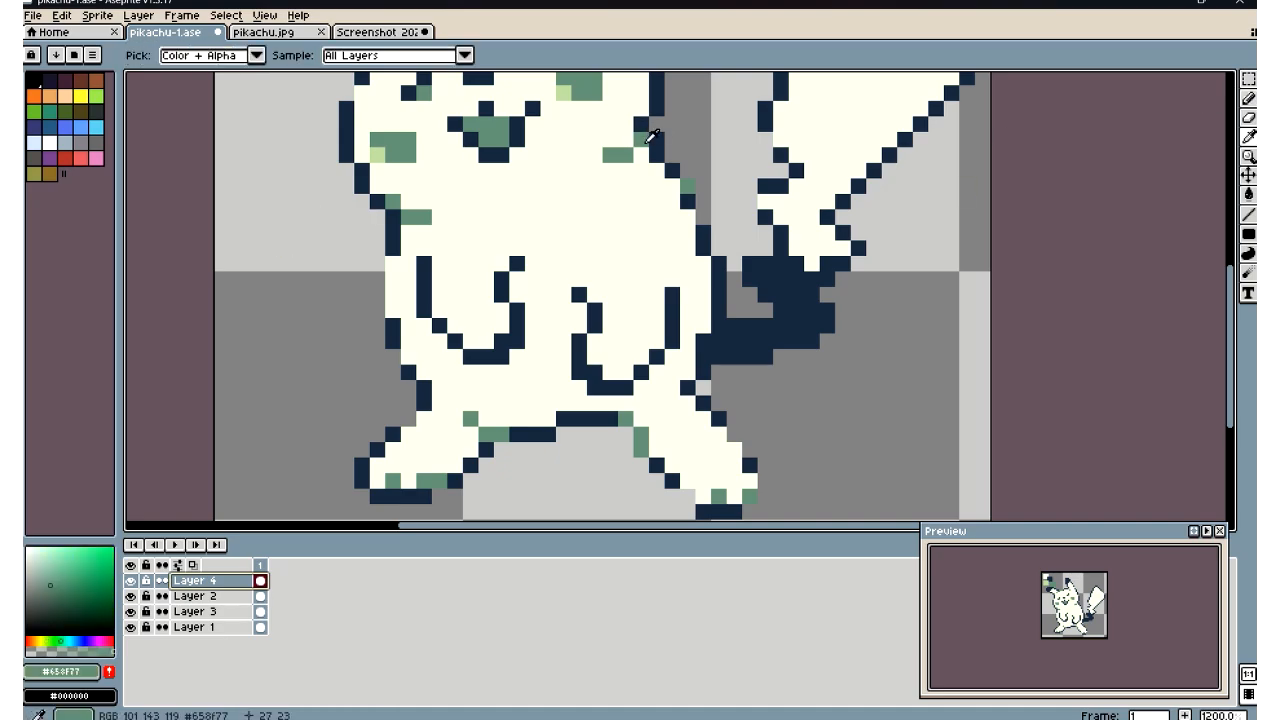
click(1248, 98)
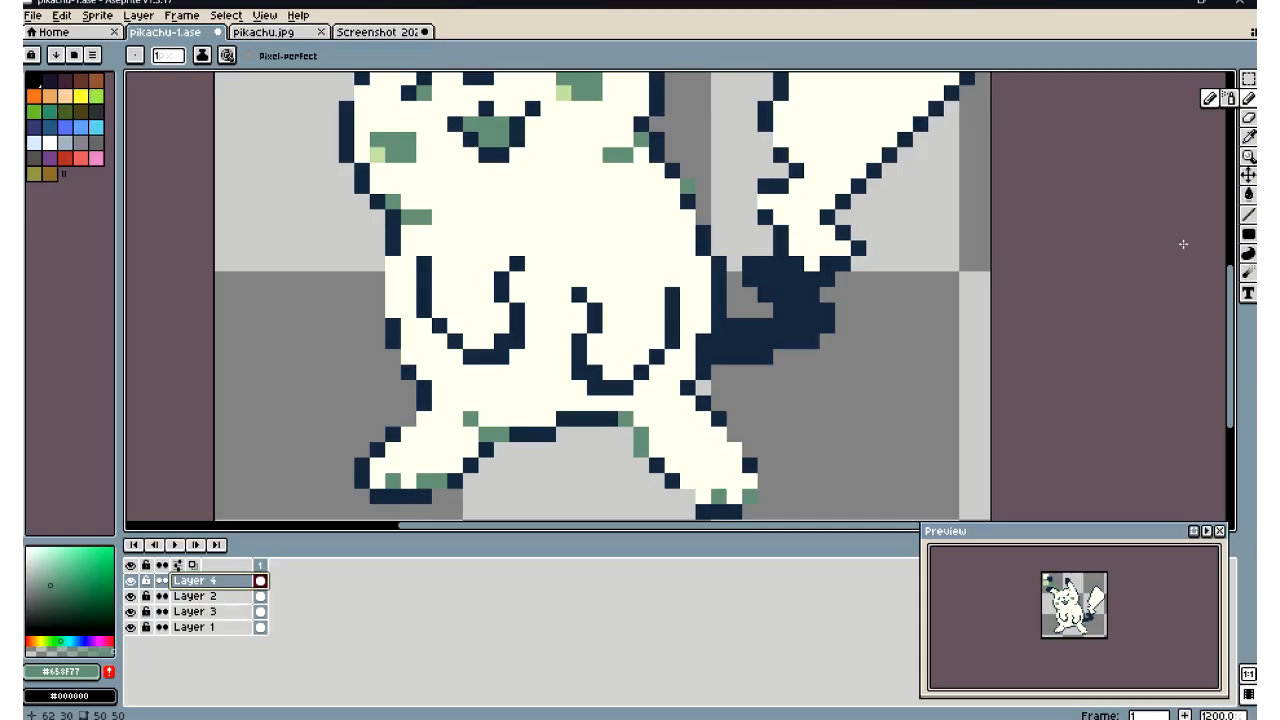
Sample the off-white body colour and paint over the top two pixels of the original arm's outer outline
click(1248, 137)
click(600, 251)
click(1248, 118)
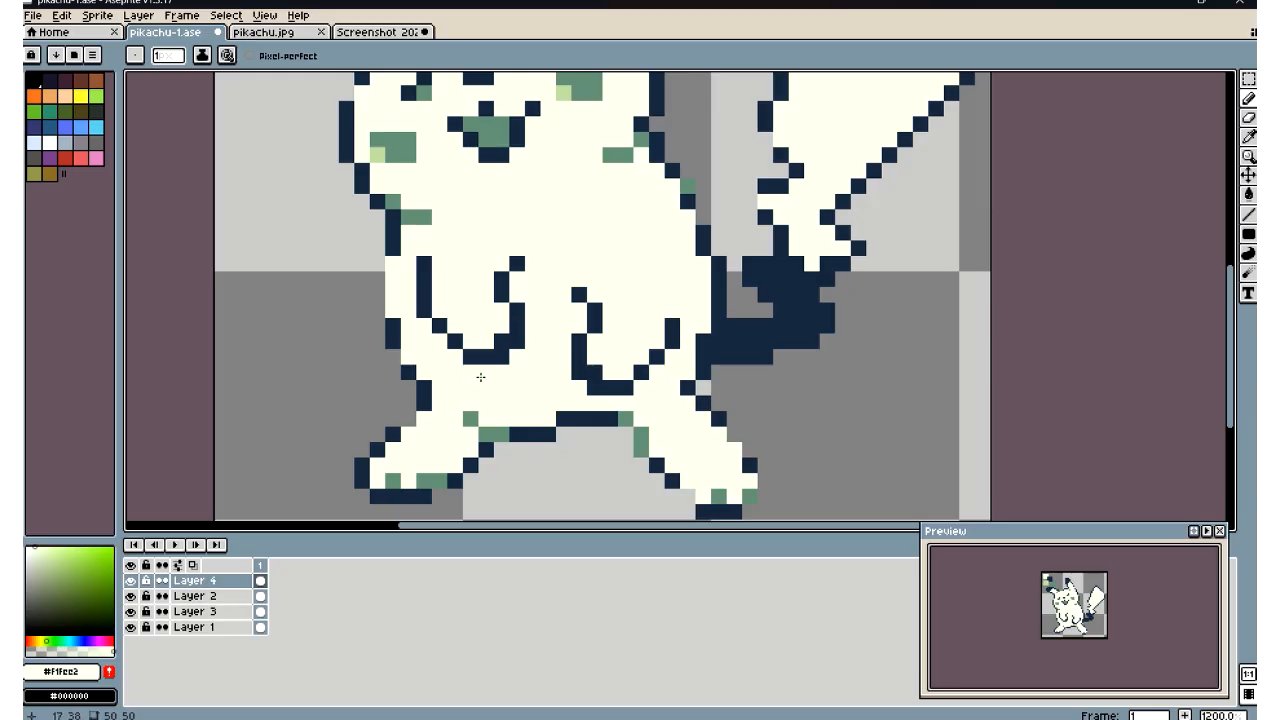
Sample the green shade #658F77 and recolour the upper inner ends of both arm outlines with the Pencil
scroll(480, 377, down, 7)
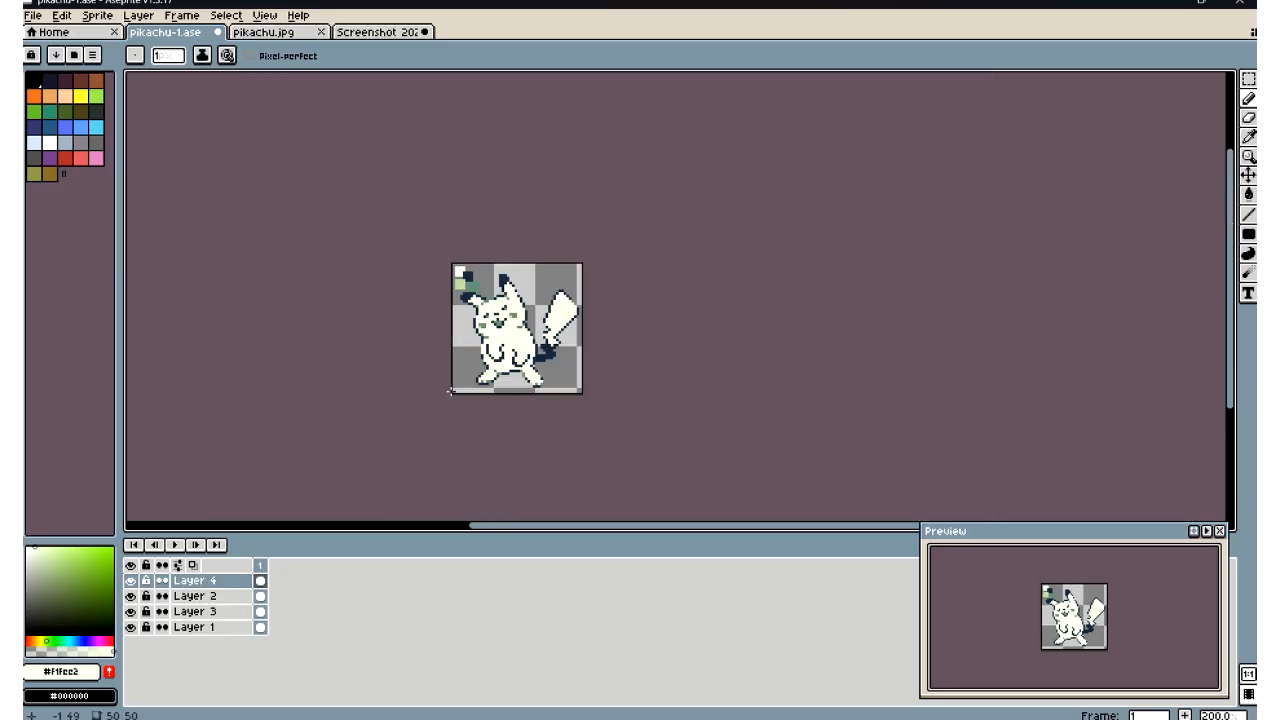
scroll(490, 372, up, 4)
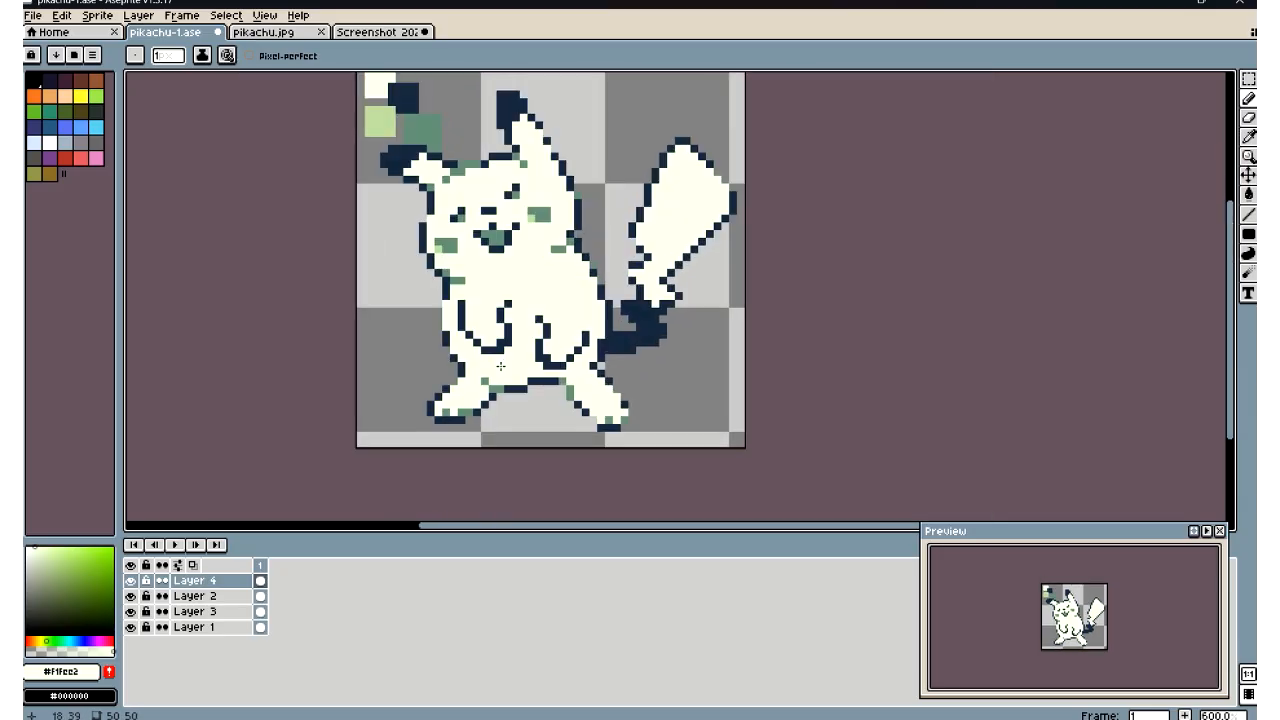
scroll(492, 310, up, 2)
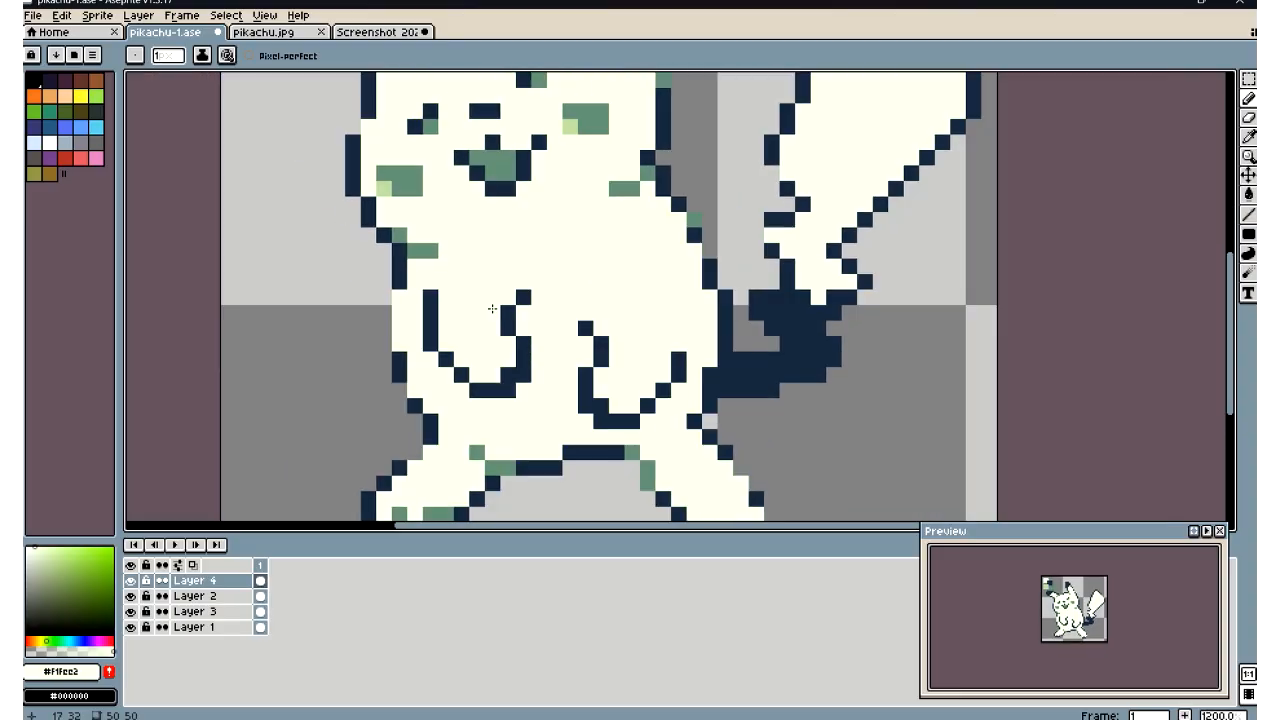
click(1248, 136)
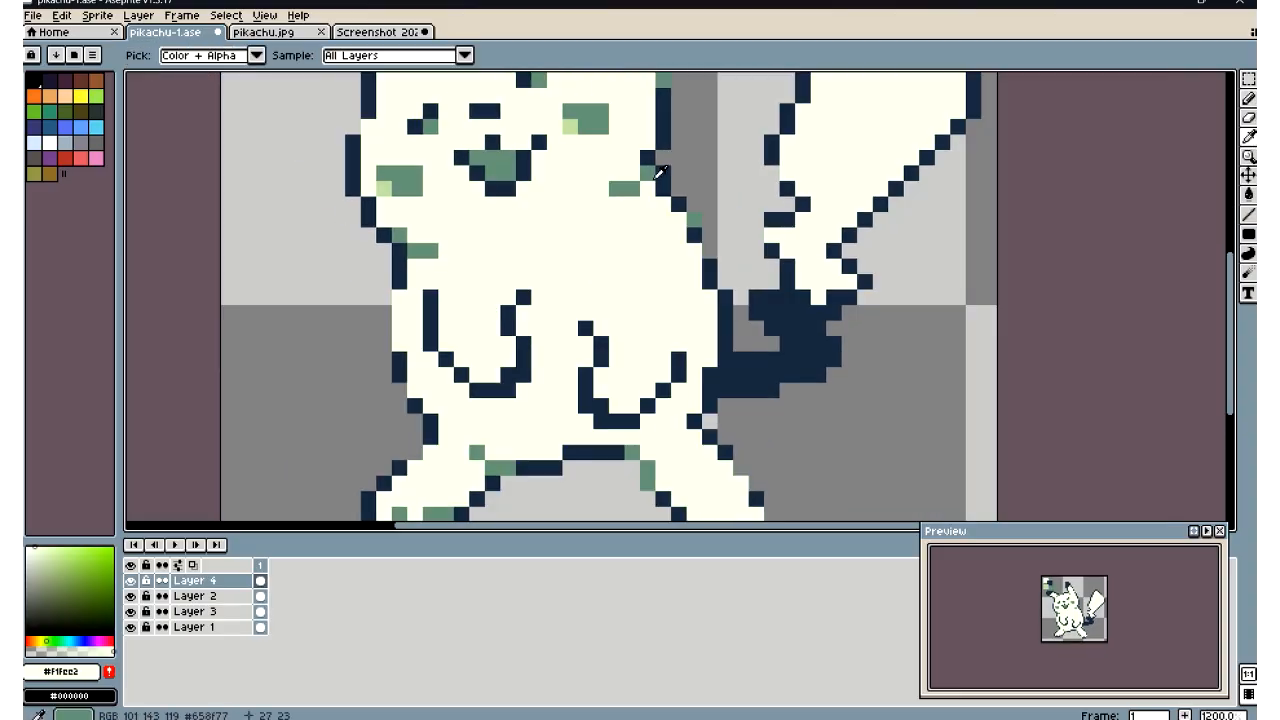
click(652, 172)
click(1248, 104)
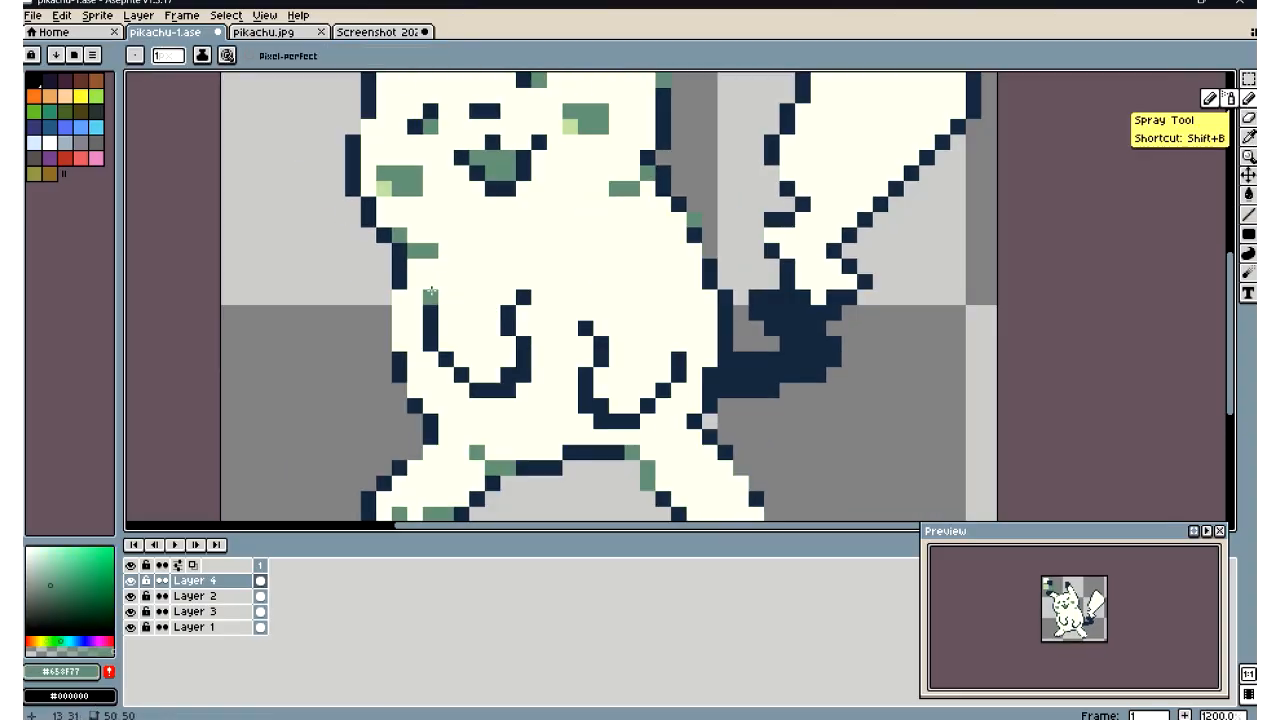
click(585, 328)
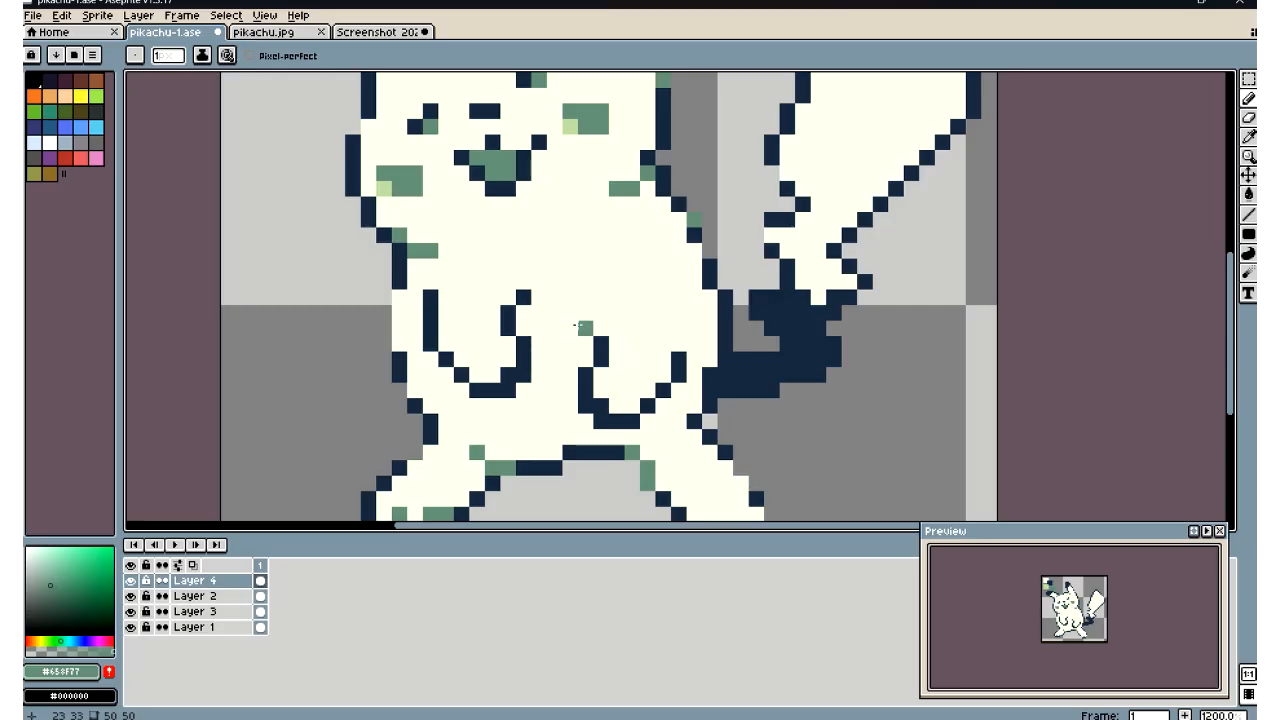
click(523, 296)
Add green shading pixels inside both lower corners of the original arm and the inner lower corner of the mirrored arm
scroll(511, 313, down, 6)
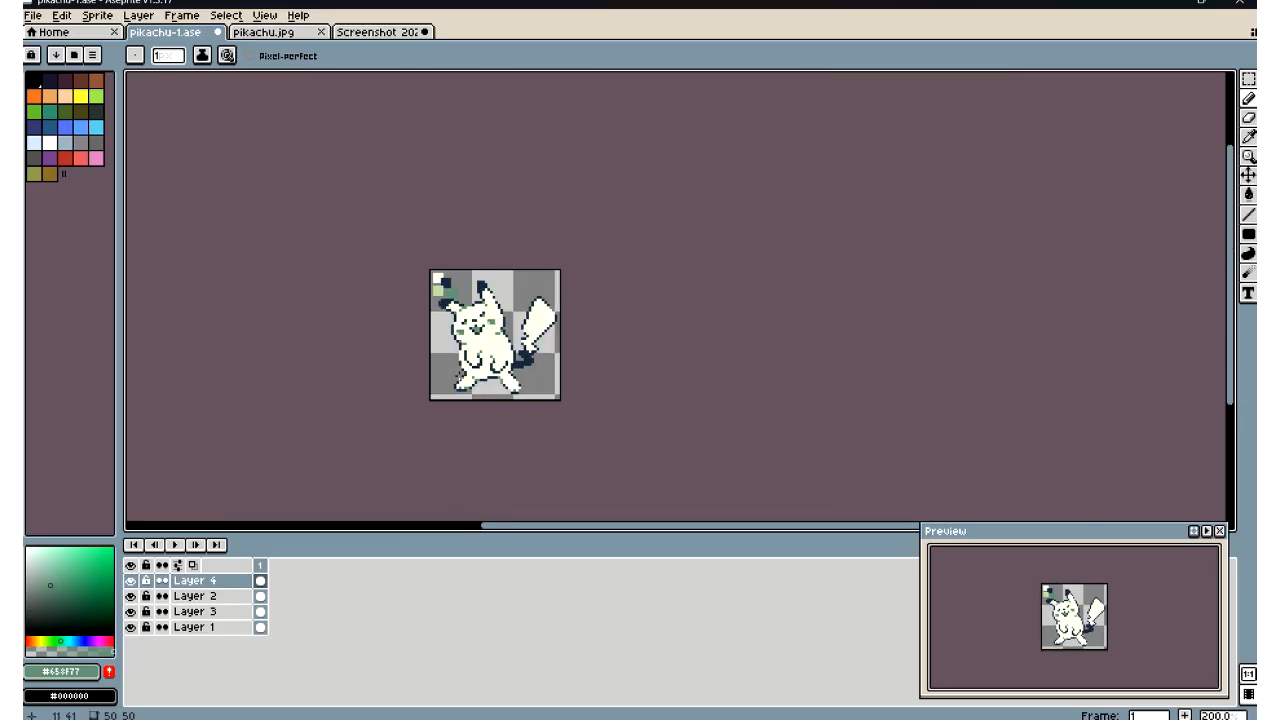
scroll(465, 357, up, 7)
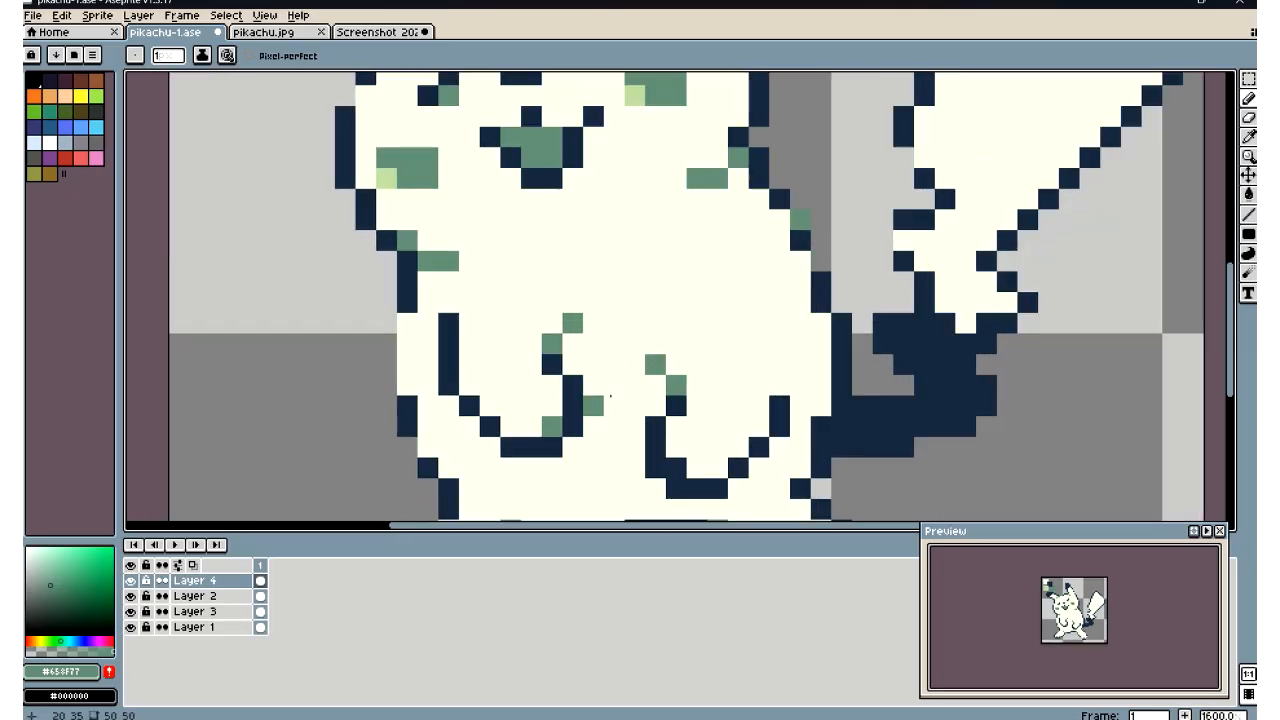
click(676, 467)
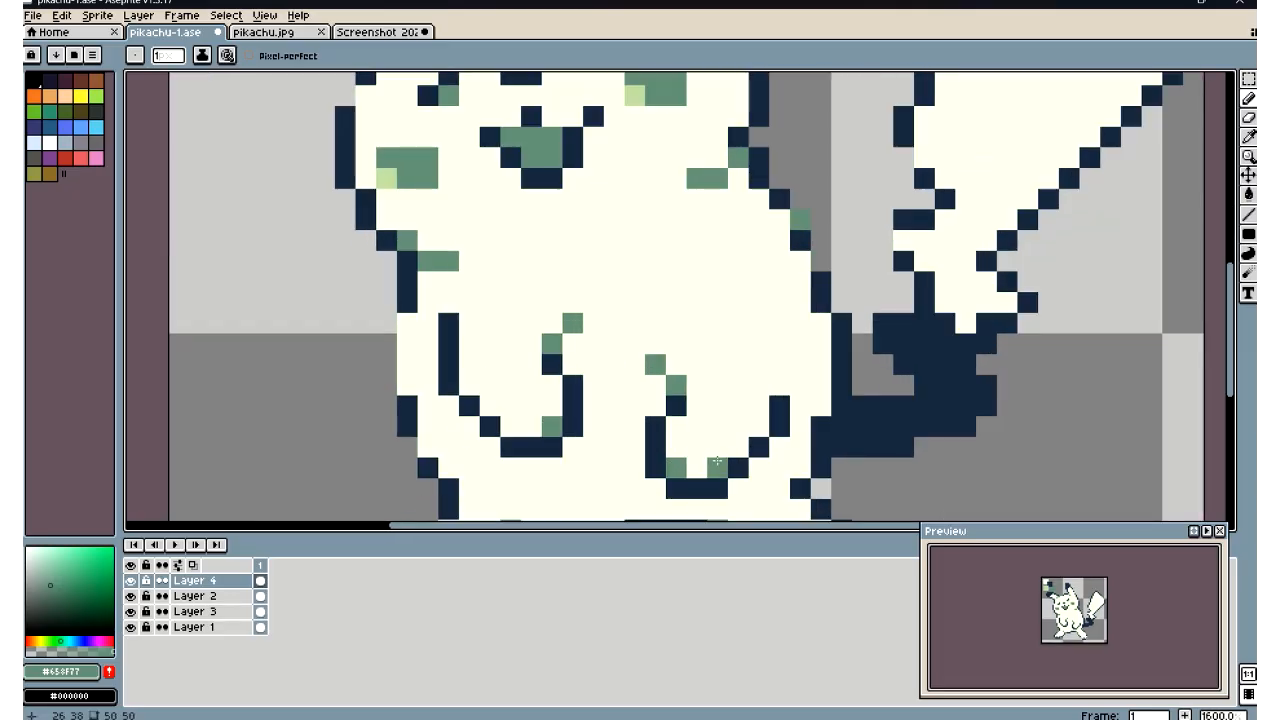
Check the arm shading at sprite scale and add a green pixel inside the mirrored arm's outer lower corner
scroll(714, 460, down, 2)
scroll(620, 312, down, 2)
scroll(620, 312, down, 1)
scroll(897, 337, down, 1)
scroll(737, 240, down, 1)
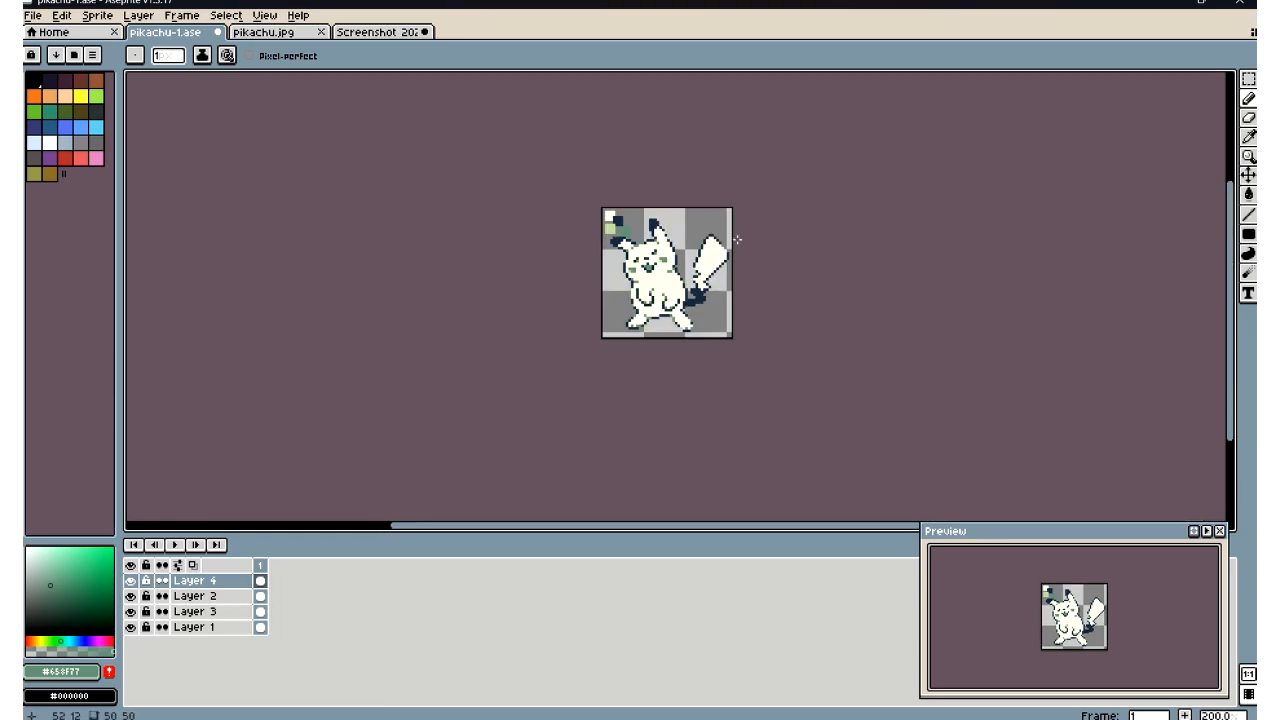
scroll(737, 240, up, 1)
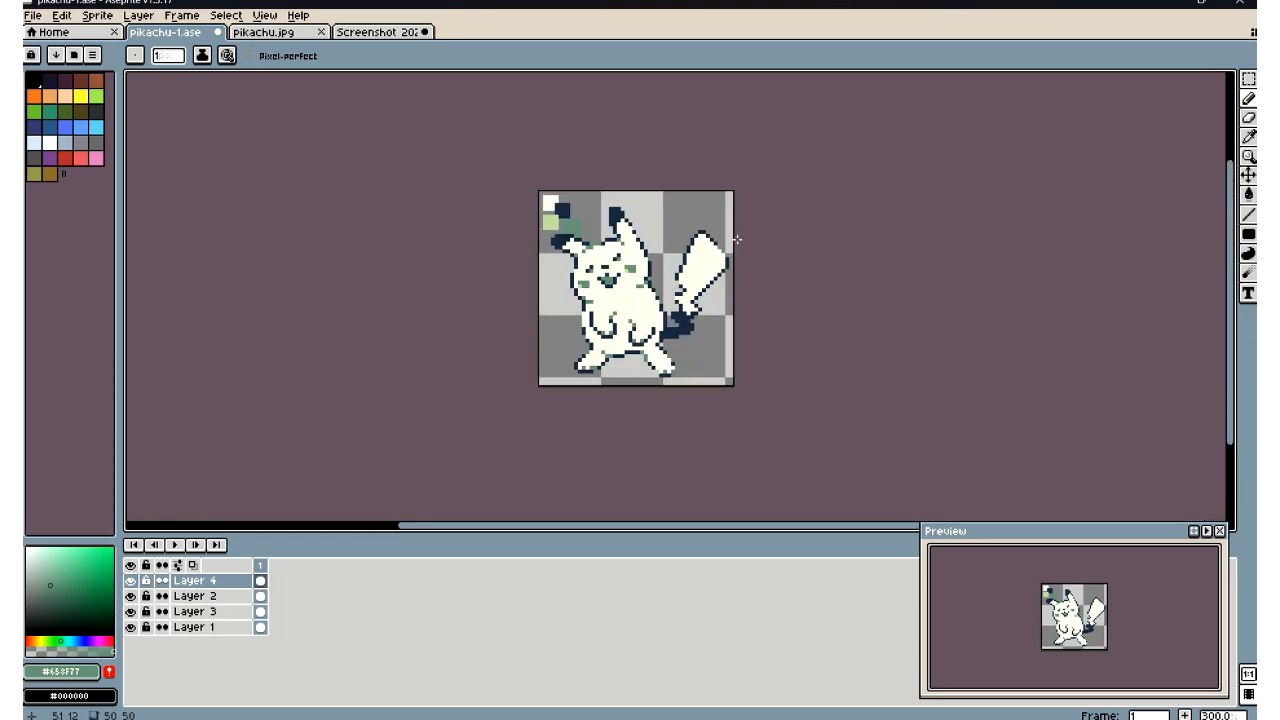
scroll(648, 335, up, 4)
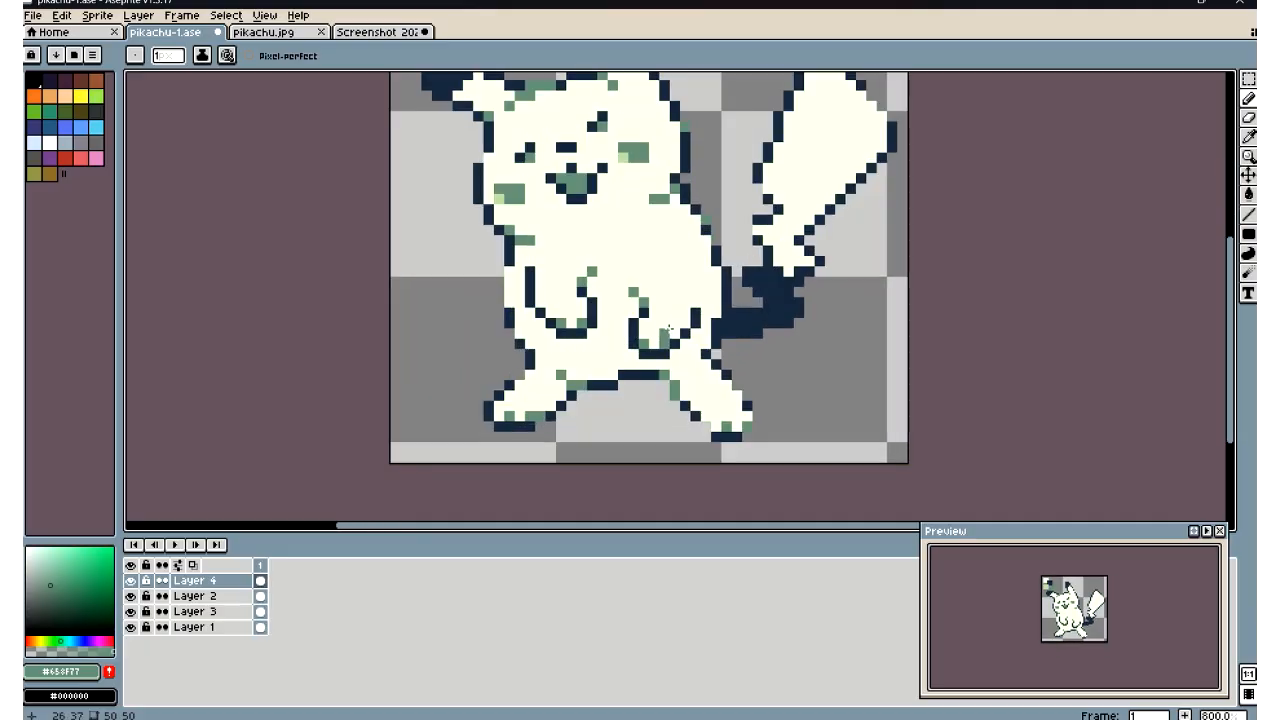
scroll(551, 313, down, 4)
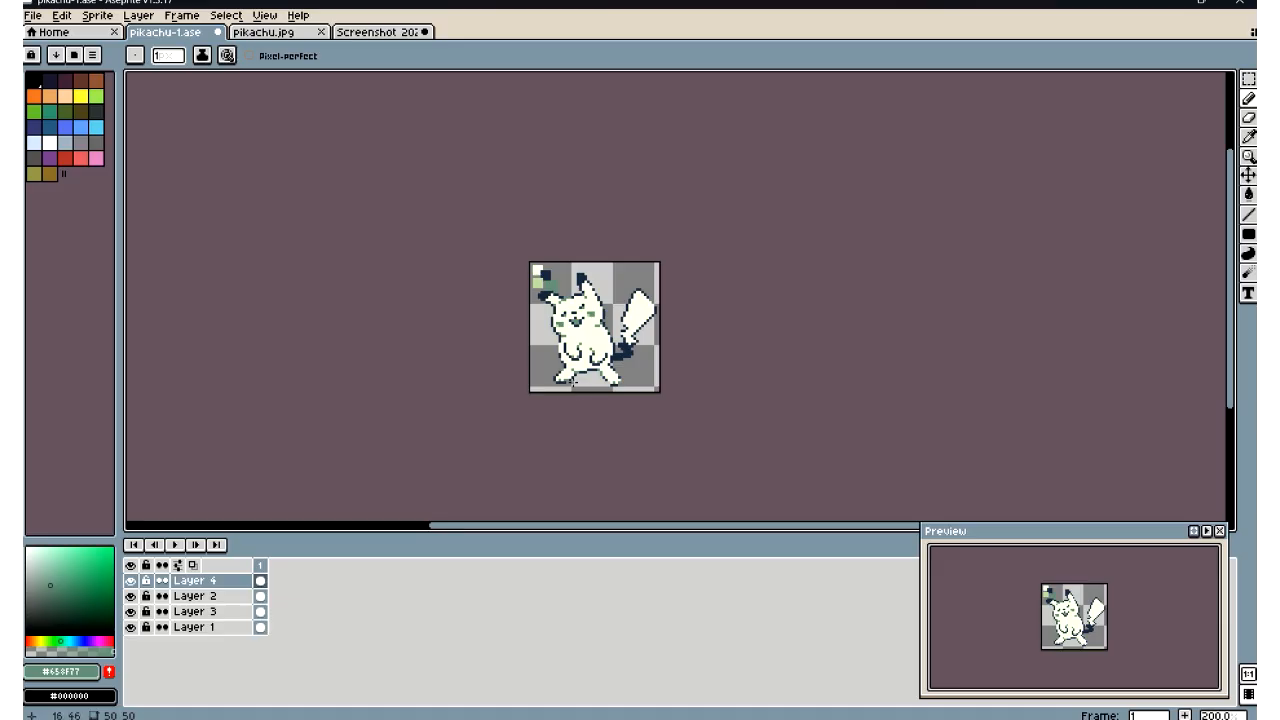
scroll(581, 420, down, 1)
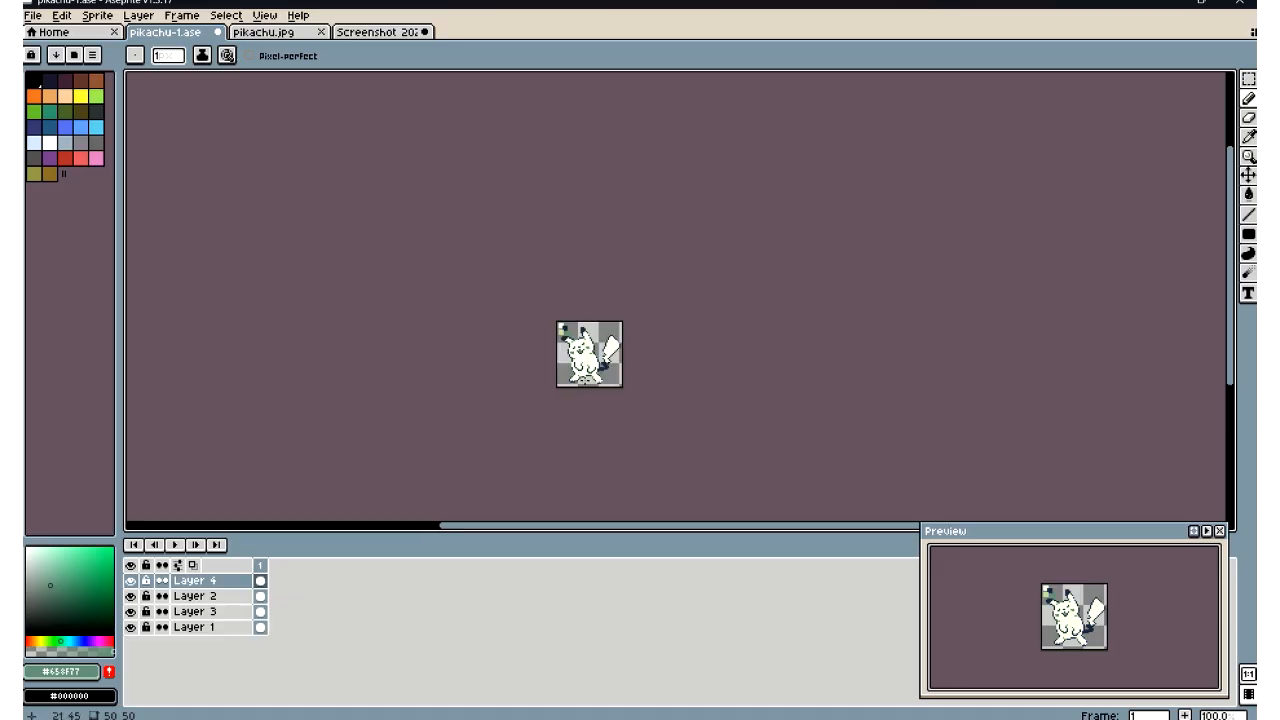
scroll(566, 405, up, 2)
scroll(566, 340, up, 4)
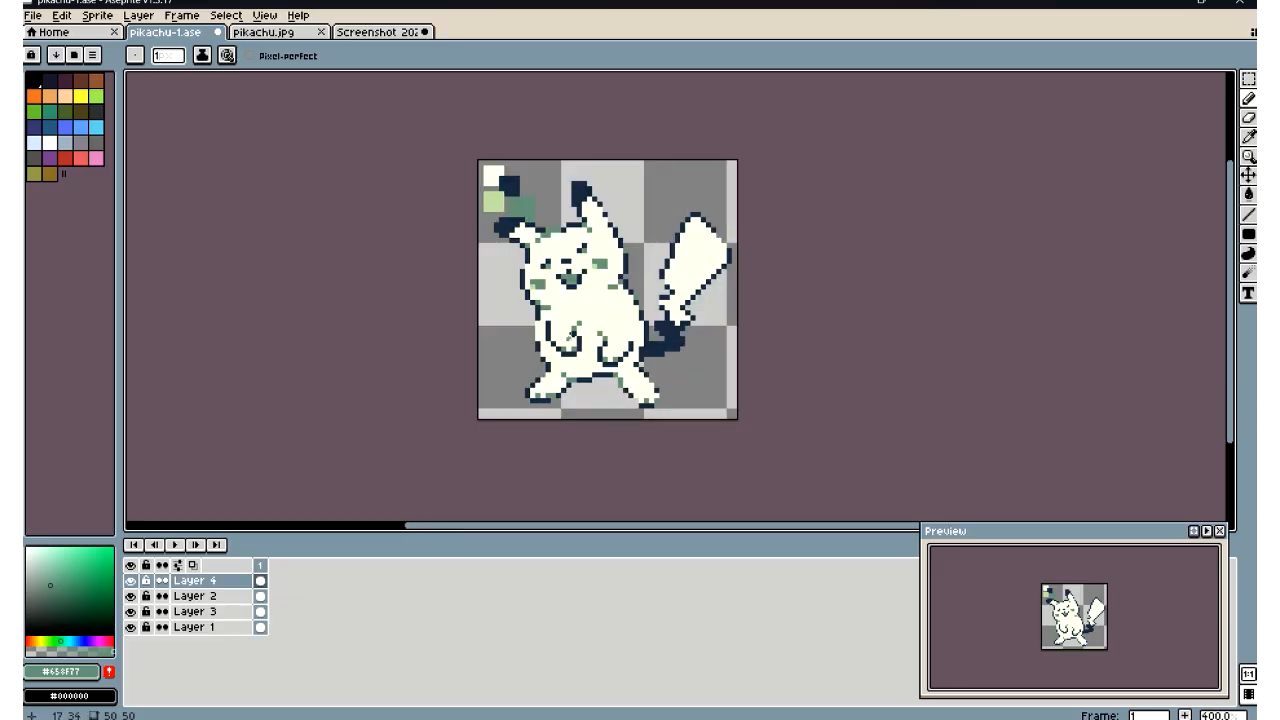
scroll(547, 321, up, 3)
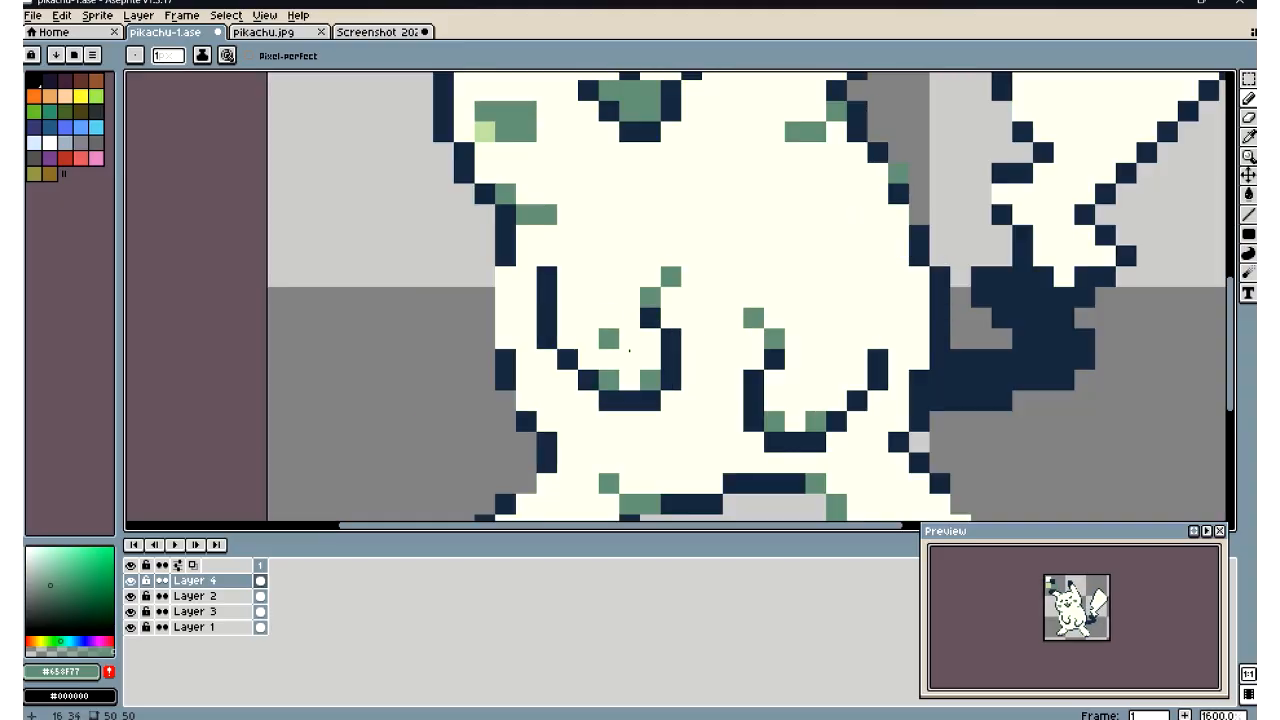
Select an 8 by 8 pixel rectangle around the mirrored arm on Layer 4, try it at X 12, Y 30, and undo the move
click(130, 580)
click(130, 580)
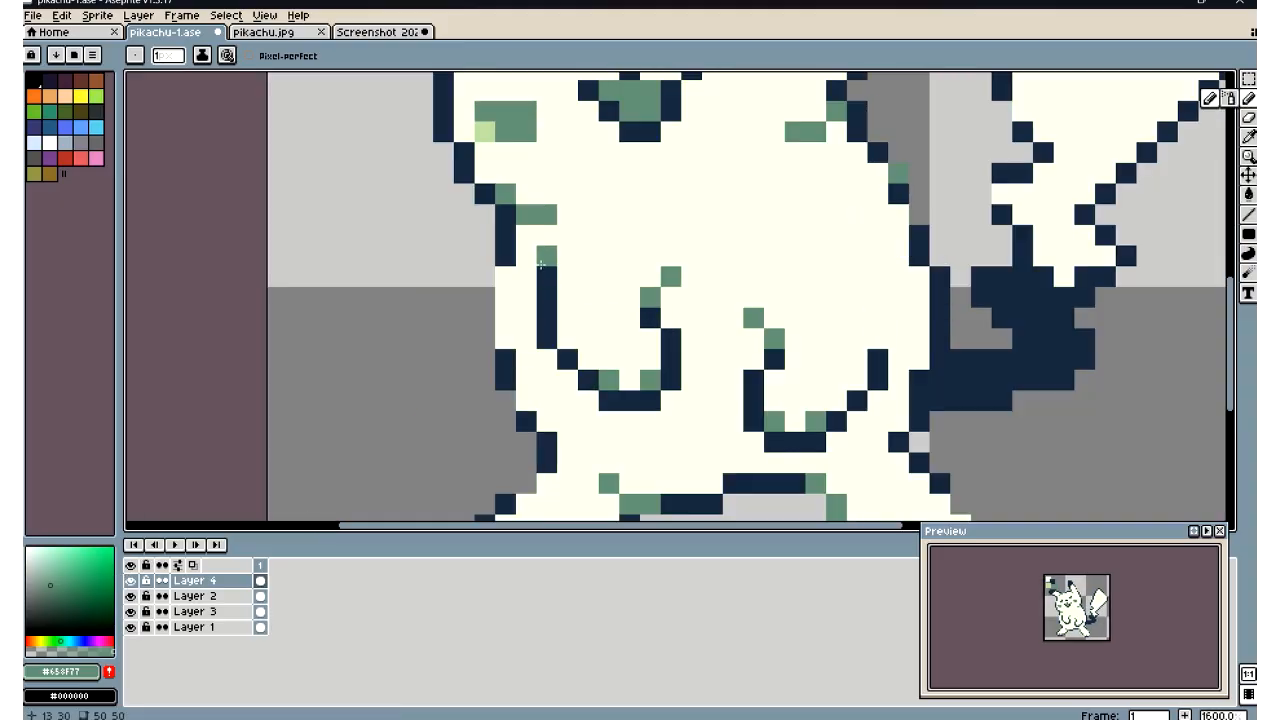
key(m)
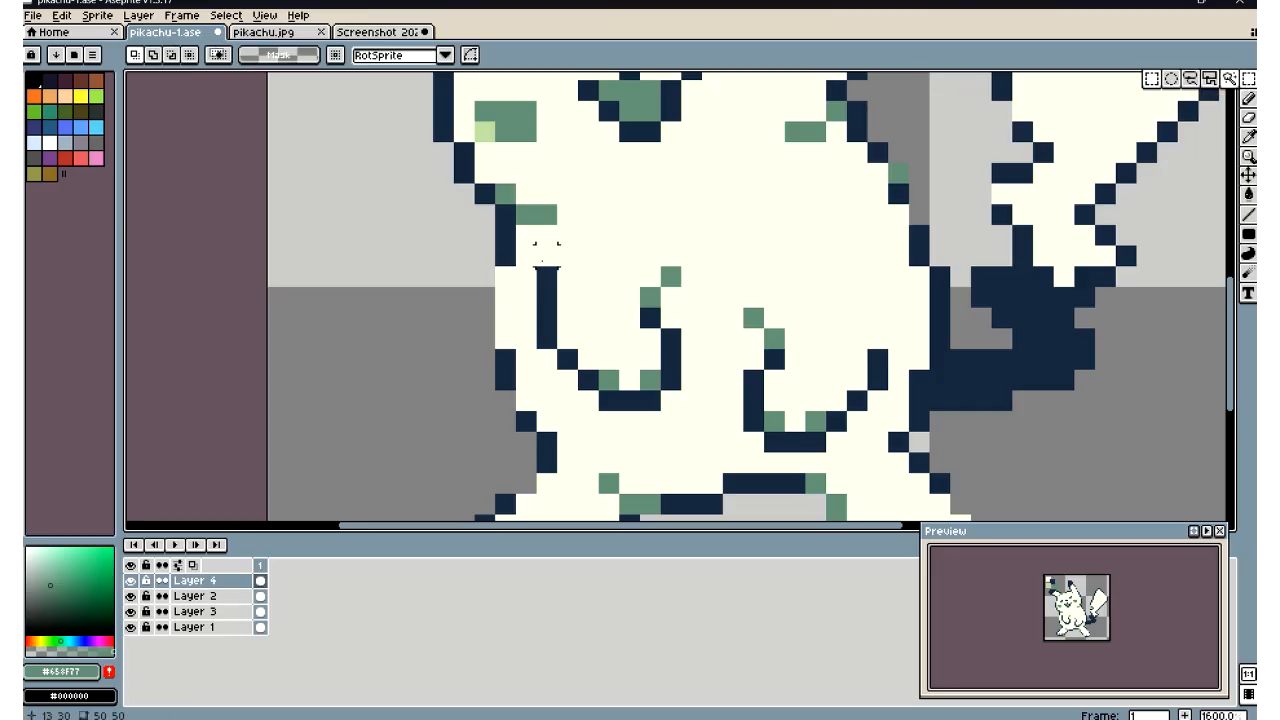
drag(545, 248, 690, 400)
mouse_move(631, 363)
mouse_down()
mouse_move(614, 374)
mouse_move(623, 366)
mouse_up()
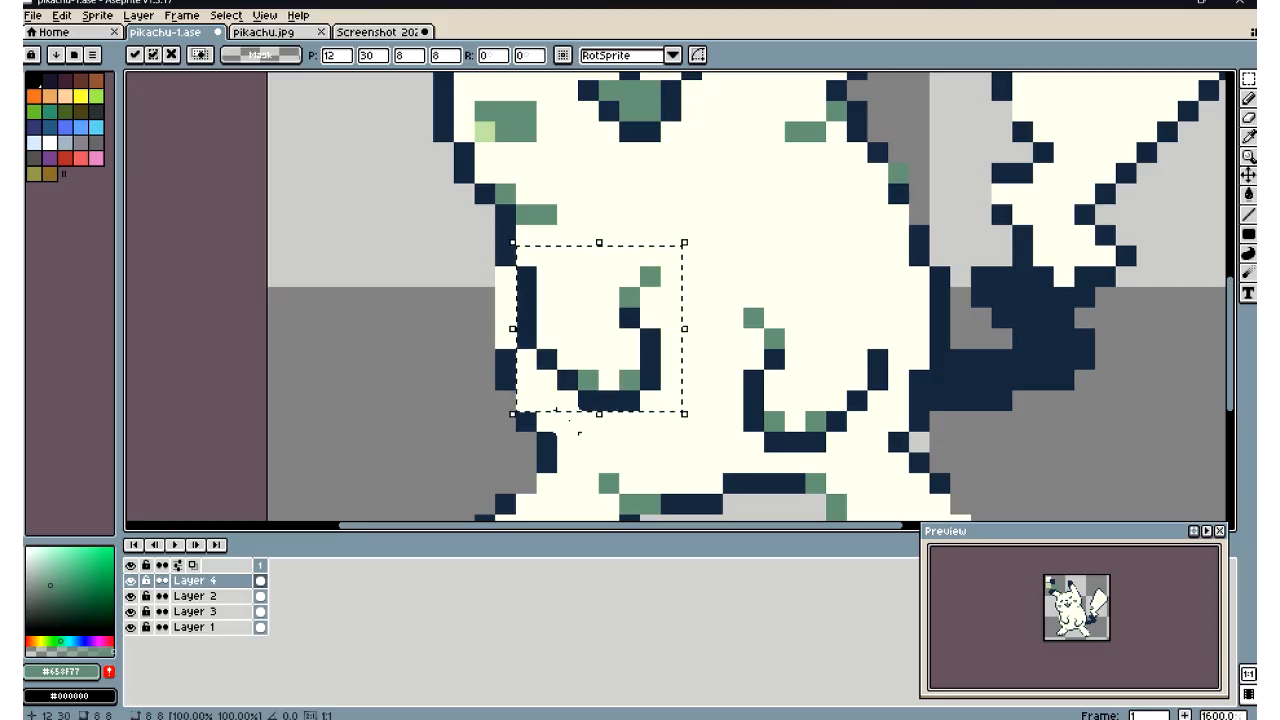
key(Return)
scroll(430, 334, down, 7)
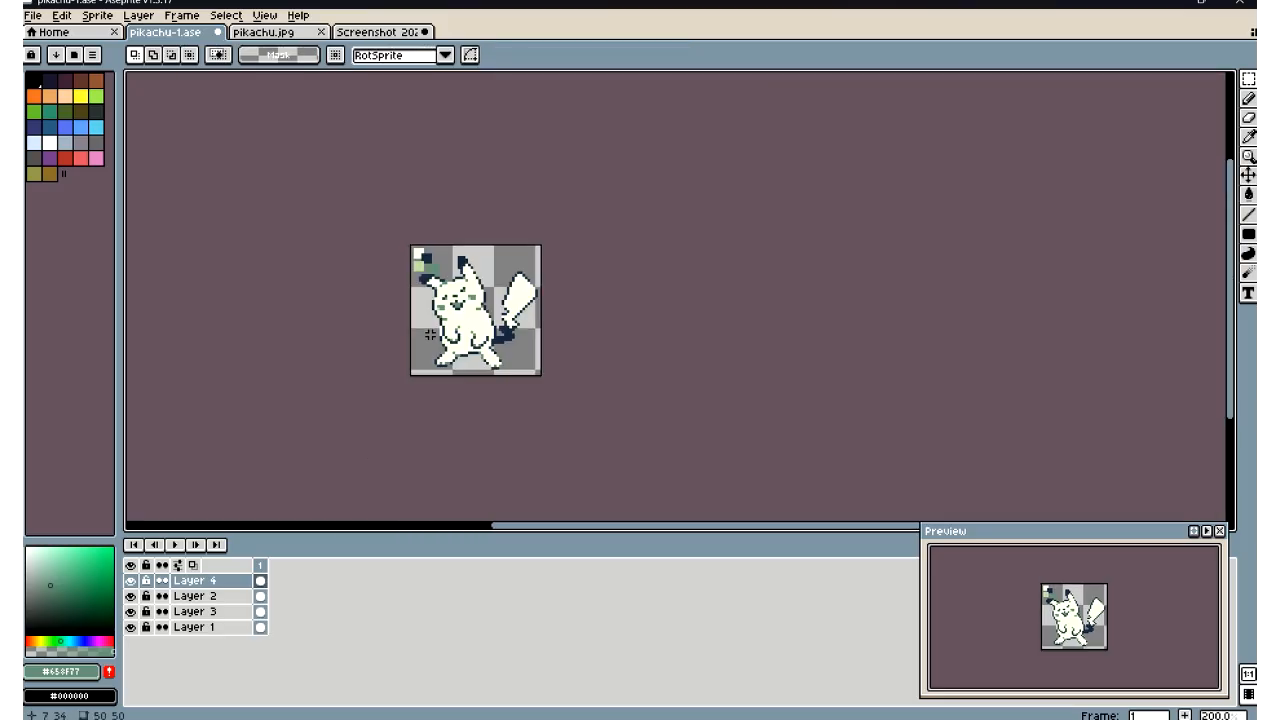
scroll(430, 334, up, 1)
scroll(457, 390, up, 4)
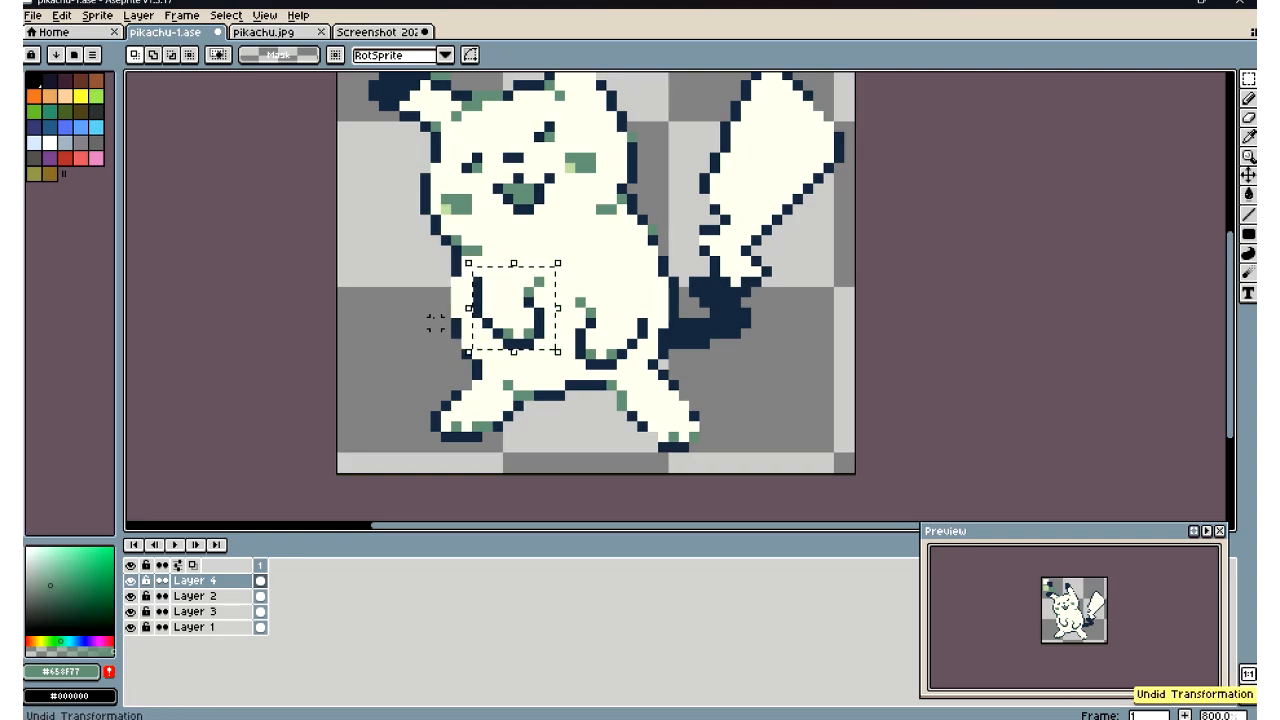
Try the selected mirrored arm at X 12, Y 30 once more, check the placement at sprite scale, and undo it
scroll(437, 328, up, 5)
drag(752, 329, 719, 342)
click(283, 424)
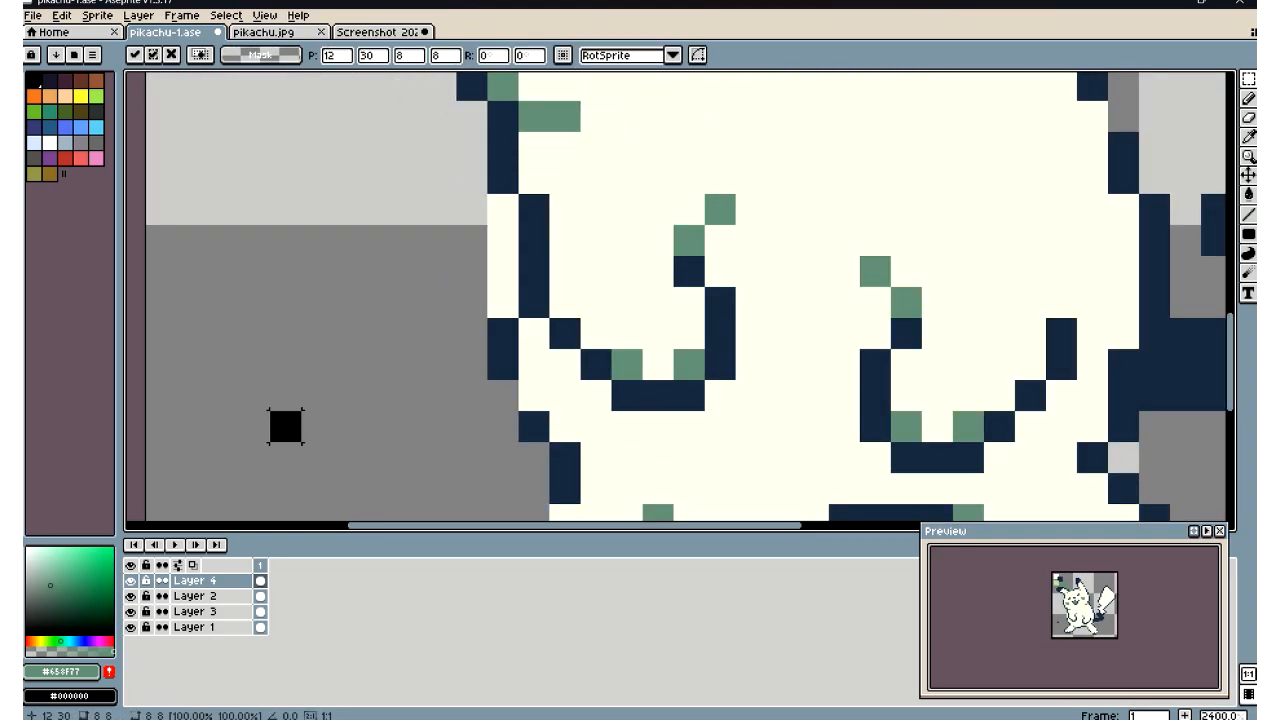
scroll(279, 422, down, 3)
scroll(566, 286, down, 3)
scroll(566, 286, up, 2)
scroll(566, 286, down, 4)
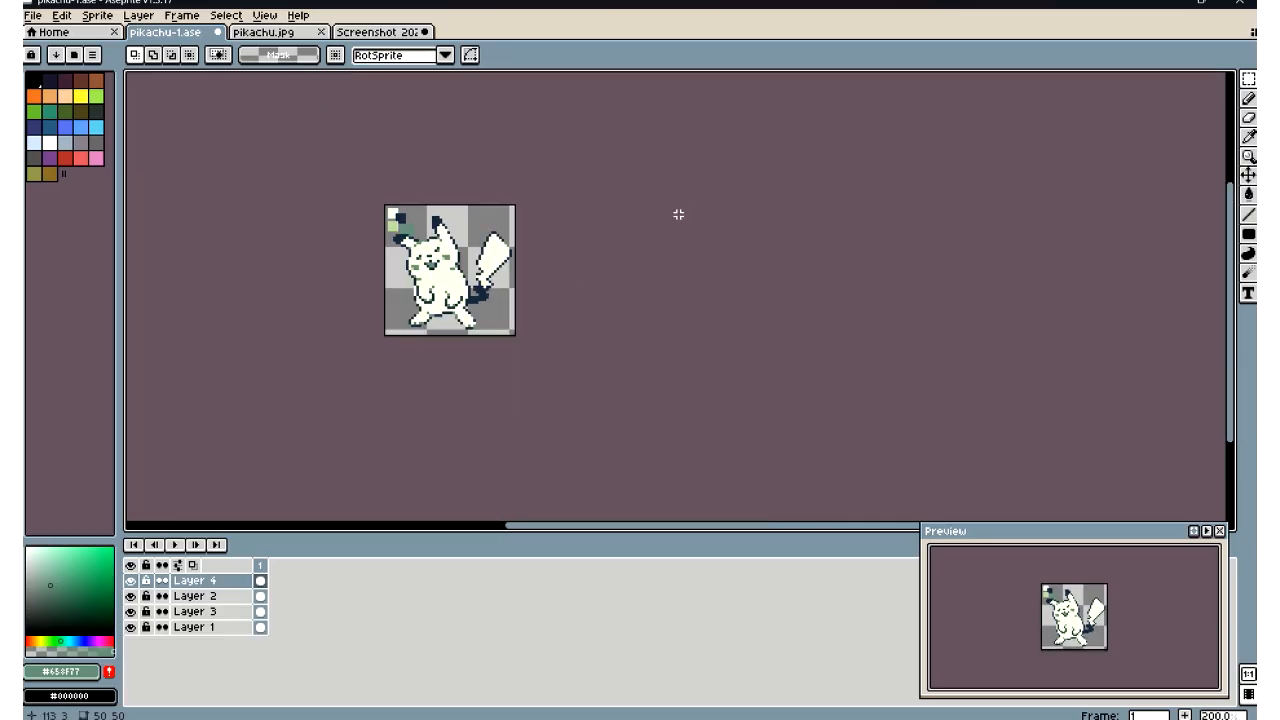
scroll(451, 259, up, 4)
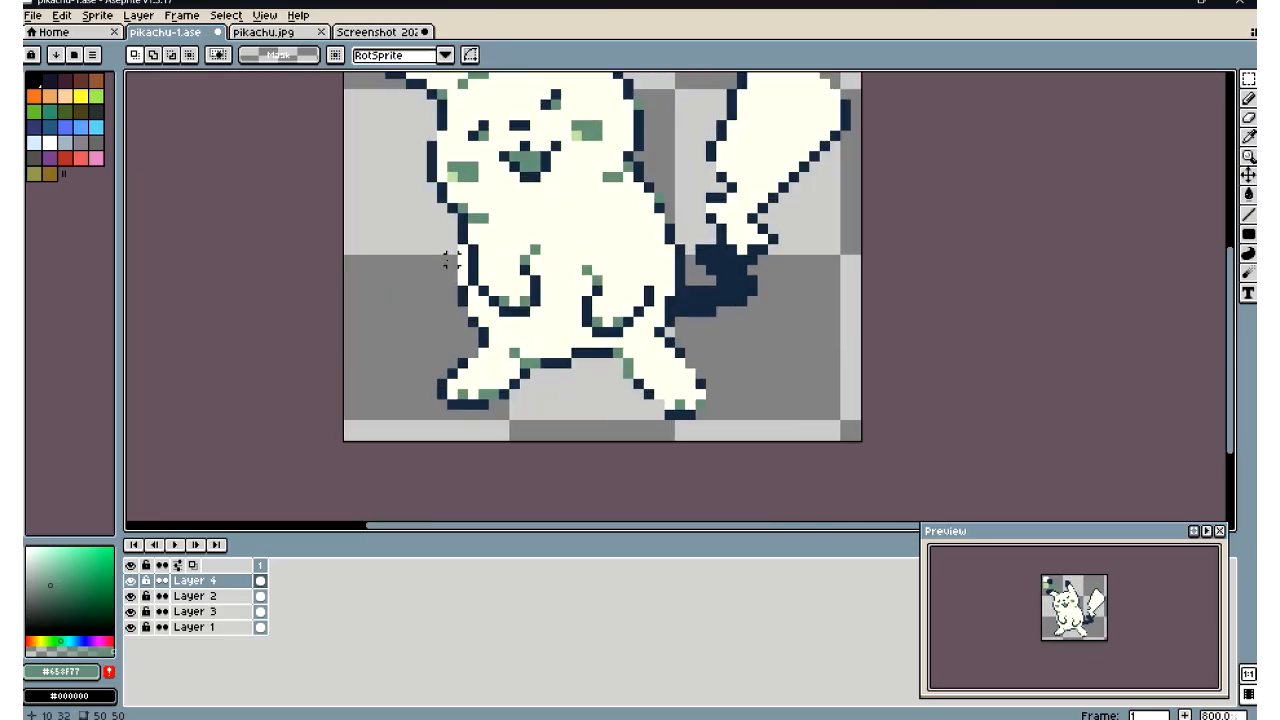
drag(466, 234, 569, 307)
scroll(545, 311, up, 2)
click(300, 414)
scroll(545, 251, up, 1)
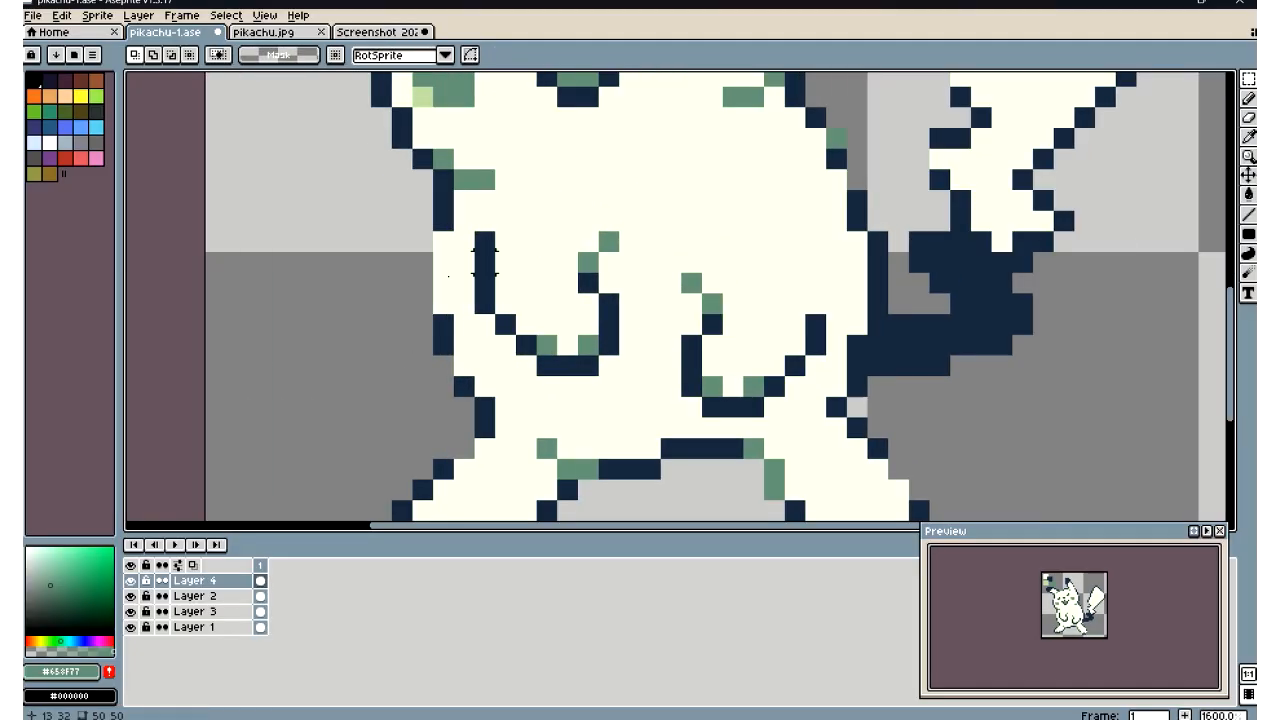
Select the 8 by 8 pixel area around the mirrored arm, move it to X 12, Y 30, and check it at sprite scale
drag(486, 221, 643, 371)
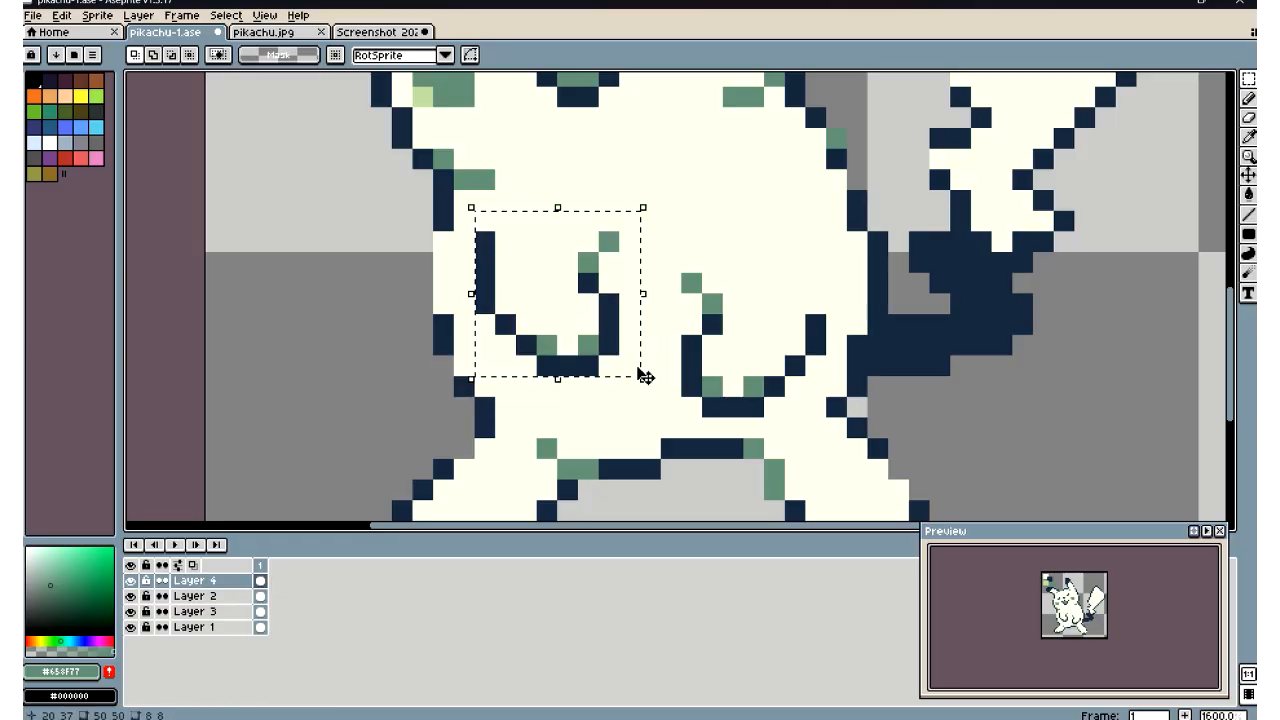
mouse_move(569, 331)
mouse_down()
mouse_move(531, 331)
mouse_move(560, 328)
mouse_up()
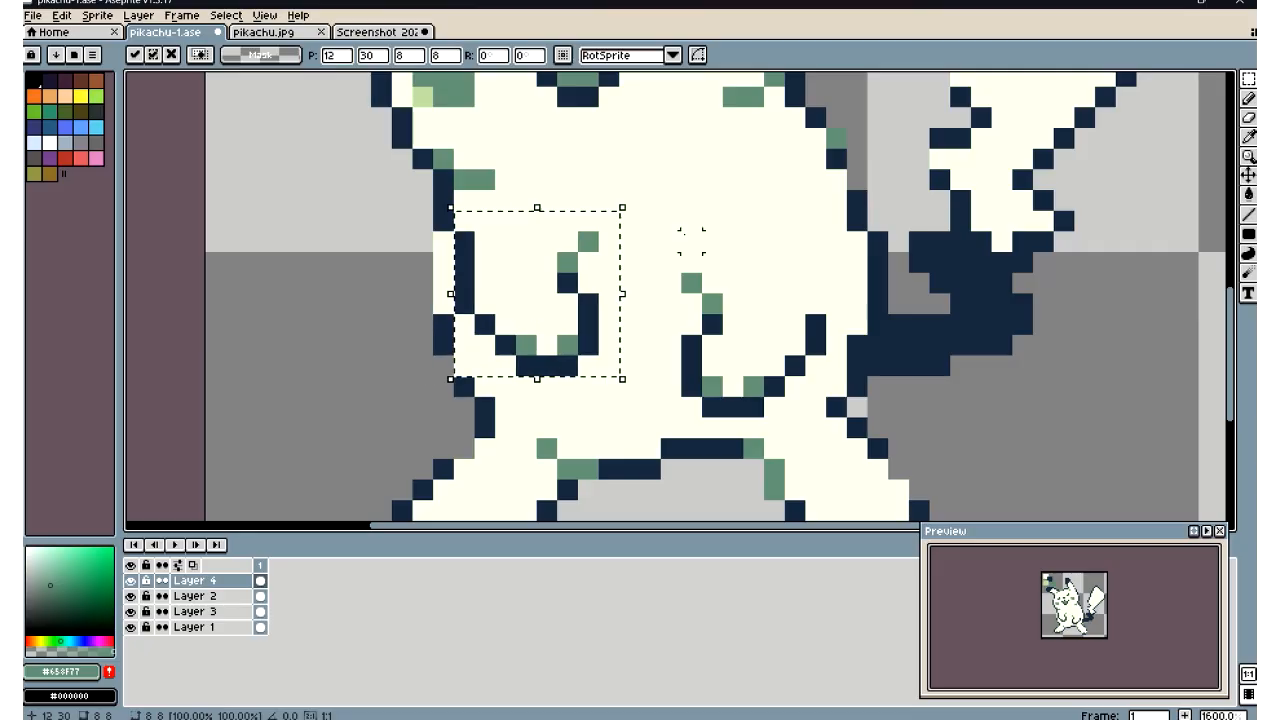
key(Return)
scroll(474, 402, down, 6)
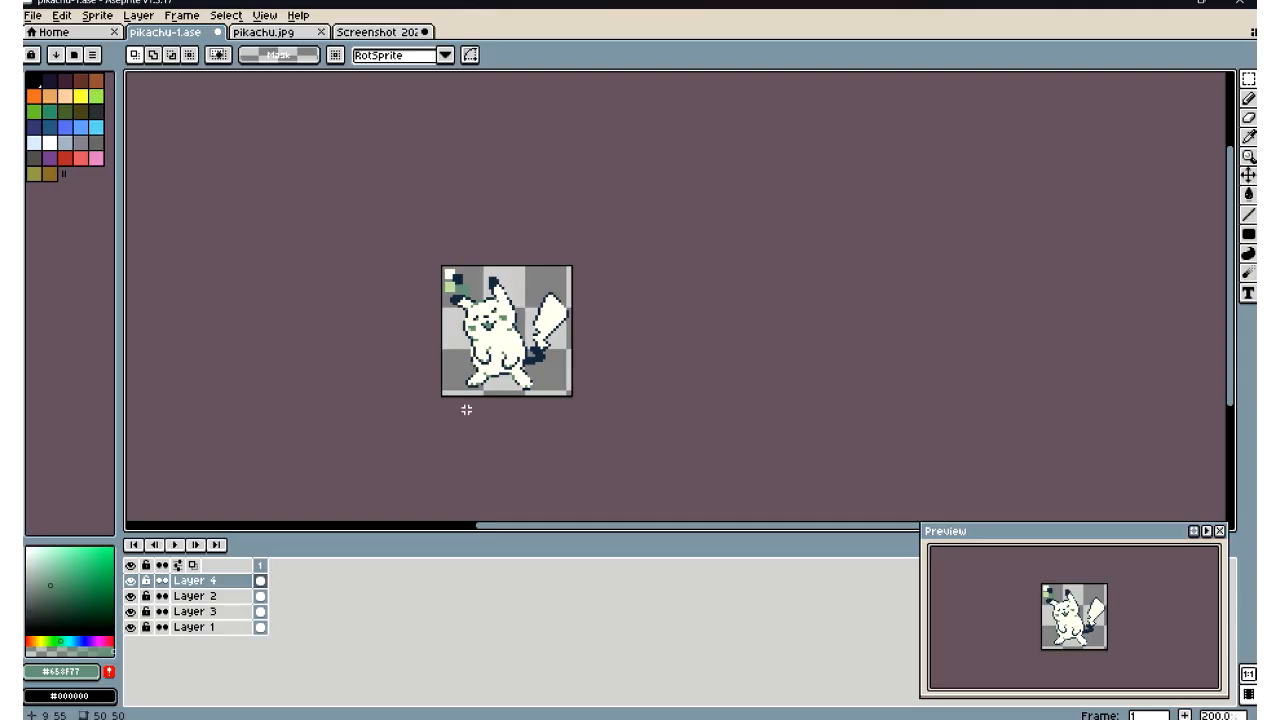
scroll(466, 409, up, 6)
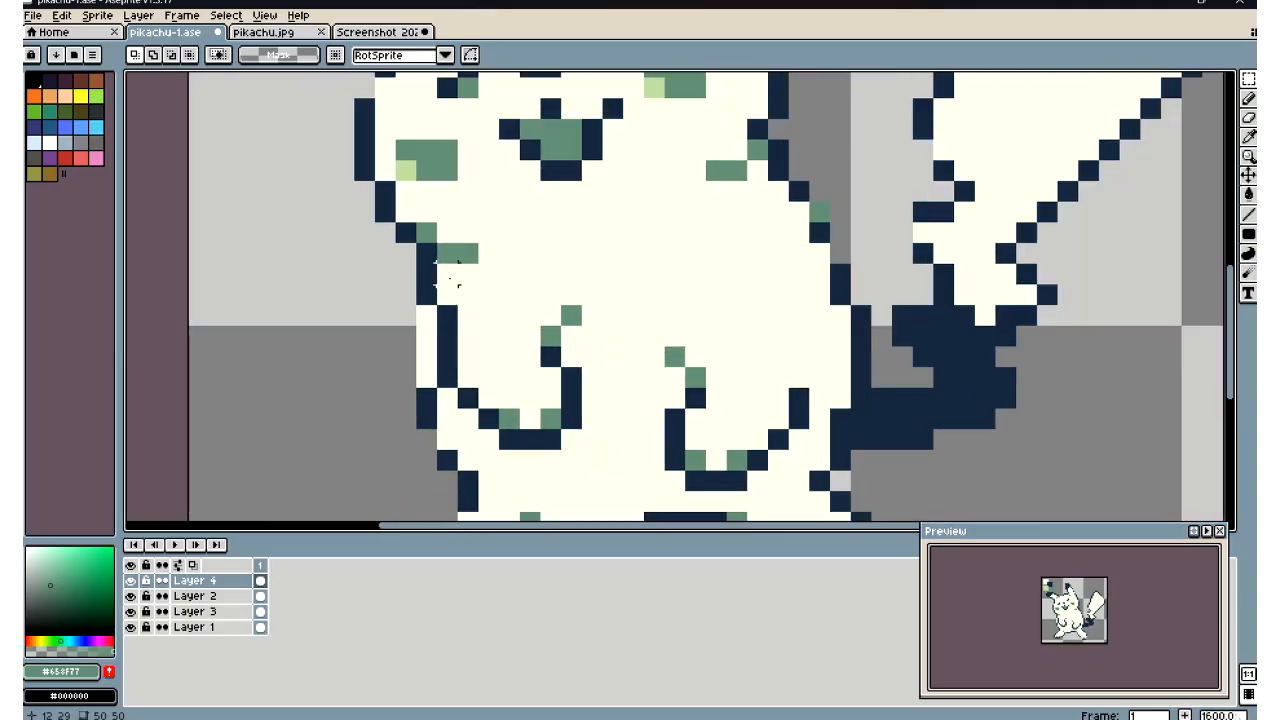
Select the 9 by 8 pixel area around the mirrored arm, shift it one more pixel outward, and check the placement at sprite scale
drag(440, 288, 622, 448)
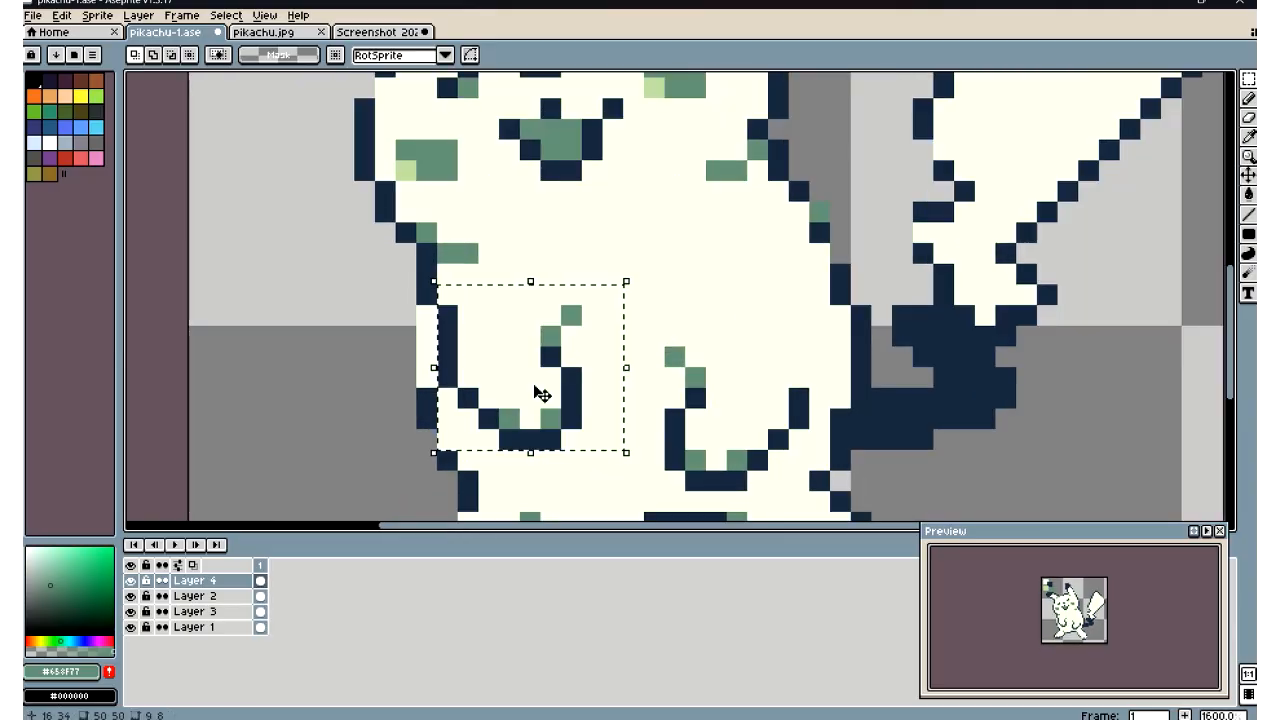
drag(531, 394, 517, 392)
click(654, 293)
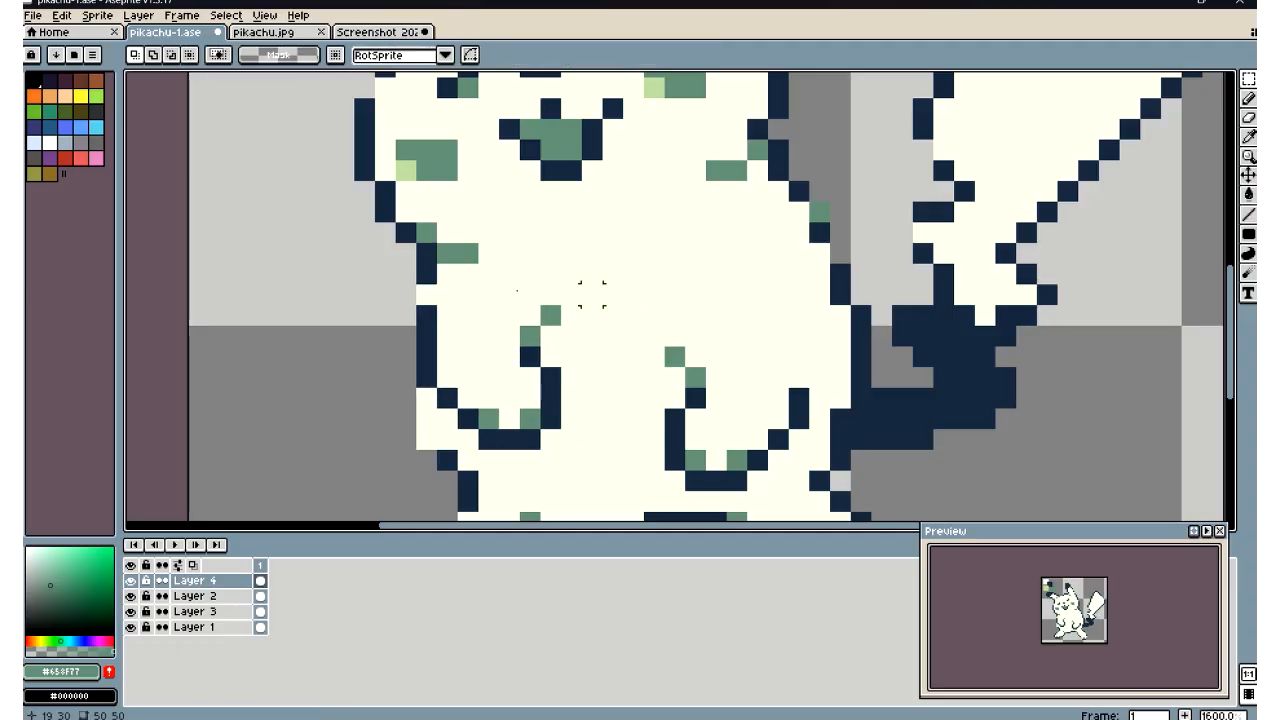
scroll(580, 290, down, 6)
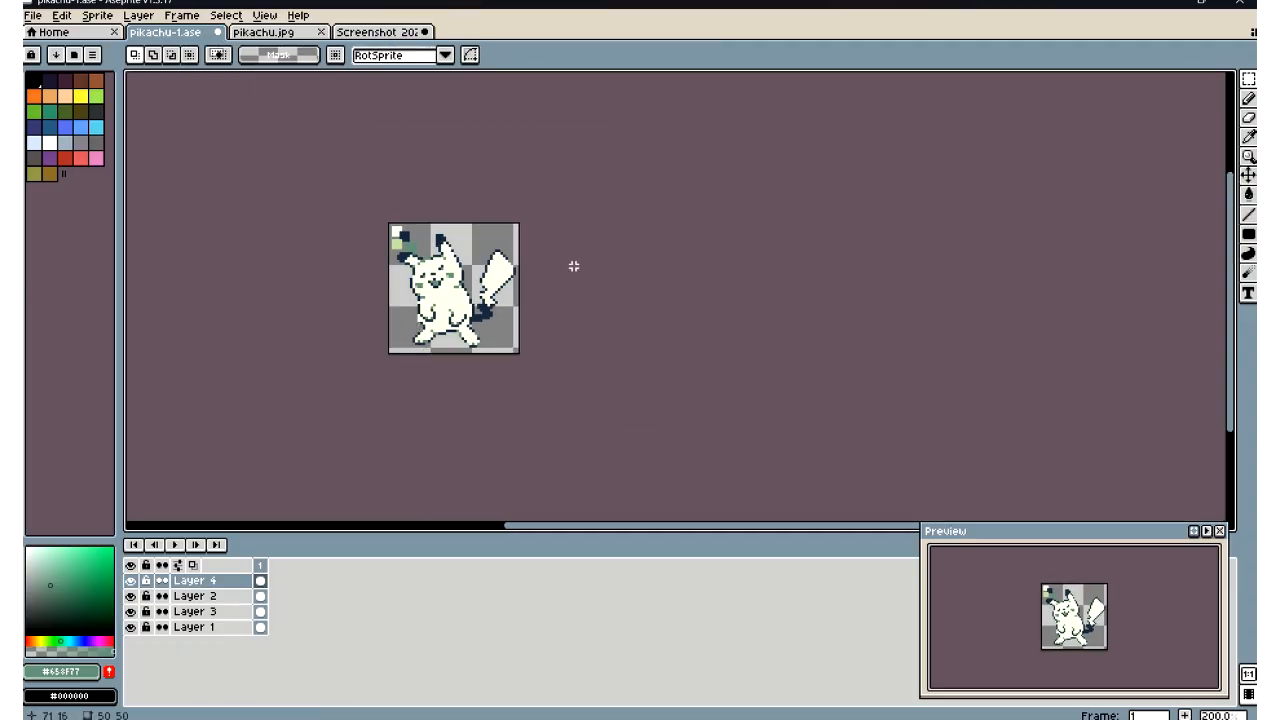
scroll(405, 327, up, 7)
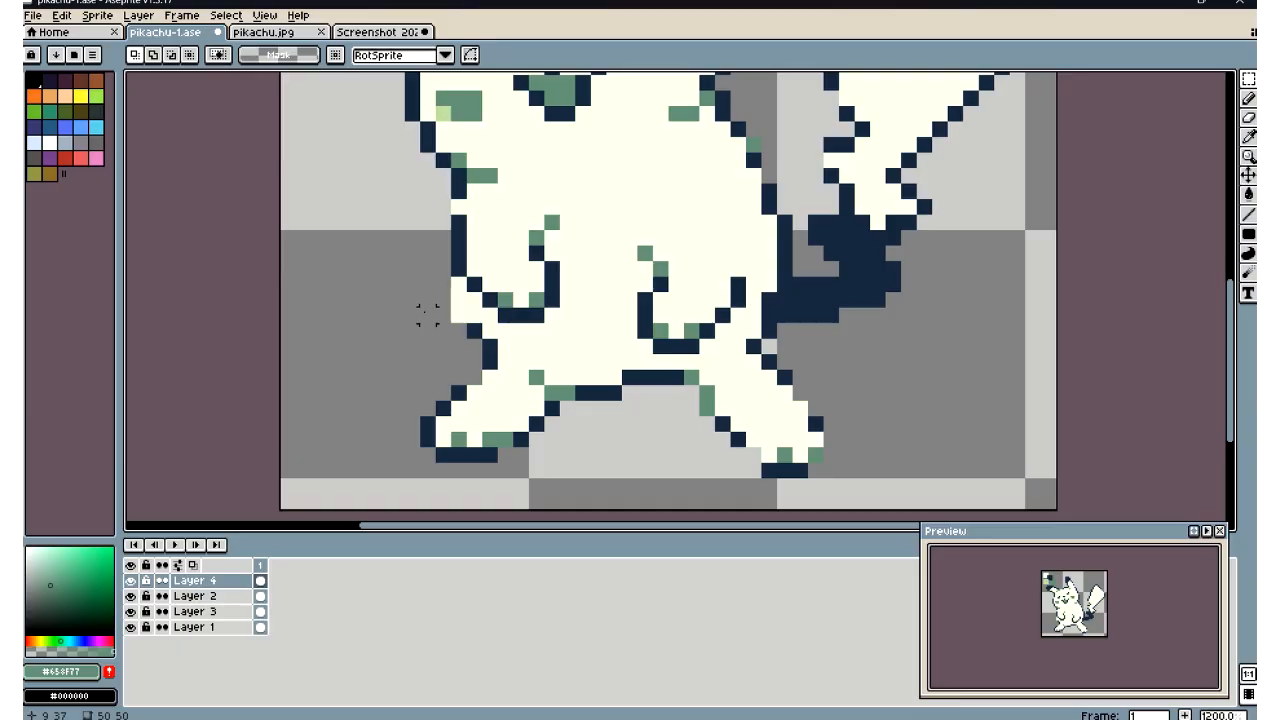
Cover the top pixel of the mirrored arm's lower inner line in off-white and extend the upper line one pixel down in navy #213246
click(1249, 136)
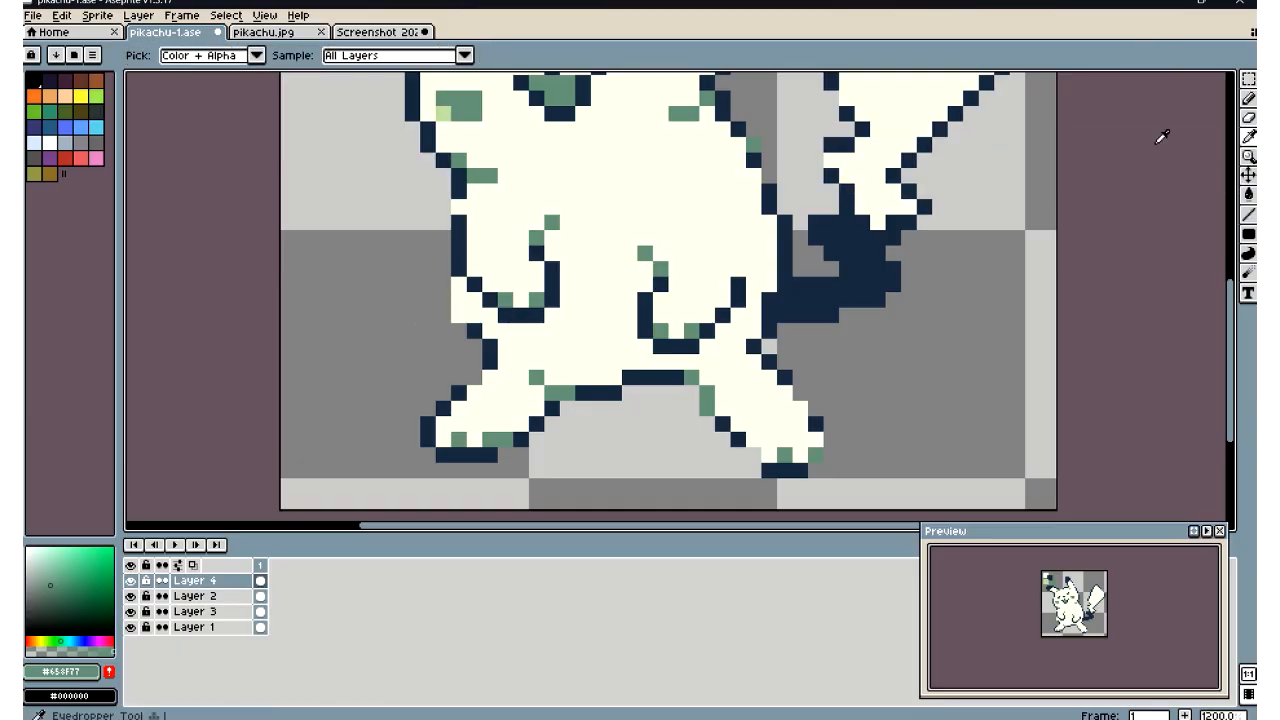
click(628, 200)
click(1248, 100)
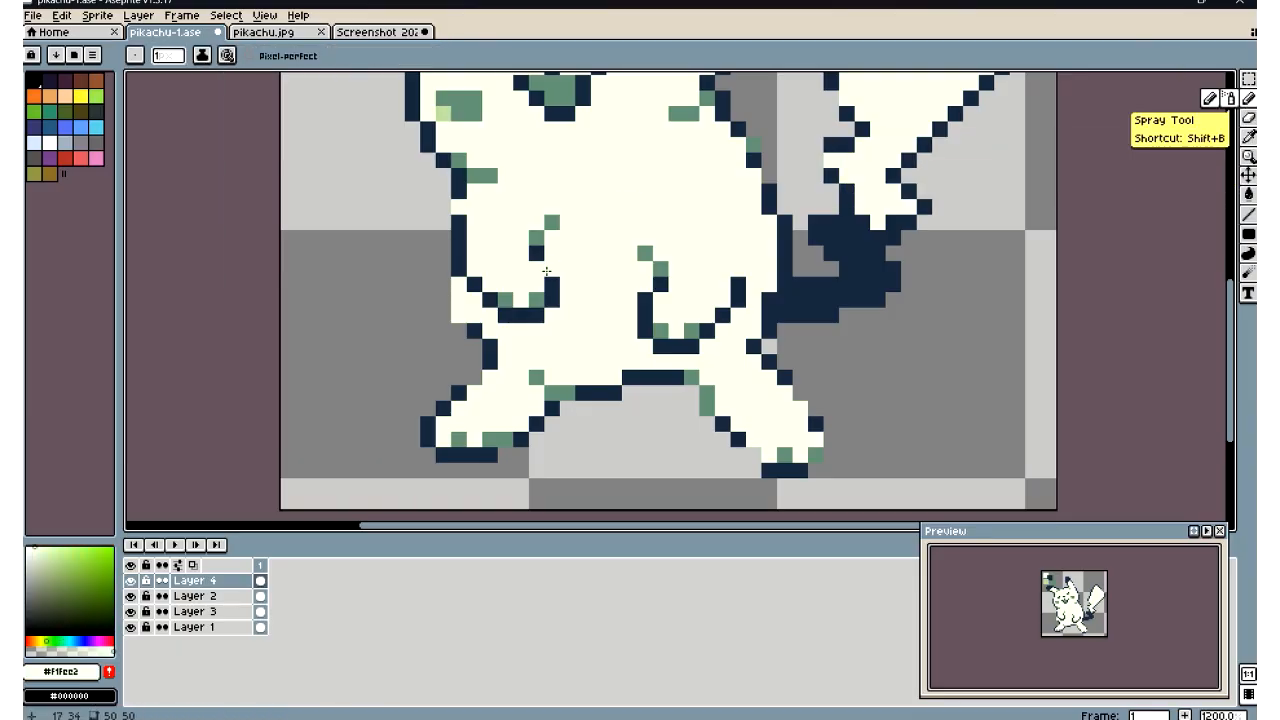
click(1250, 140)
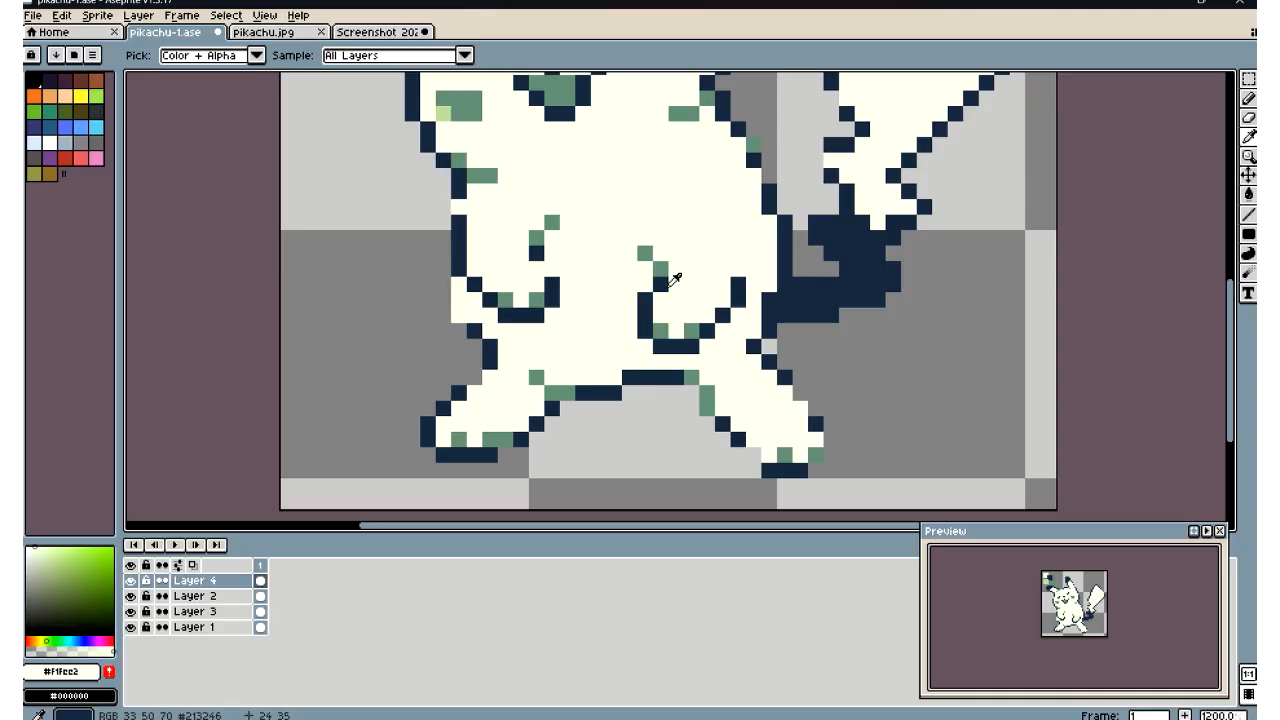
click(664, 278)
key(b)
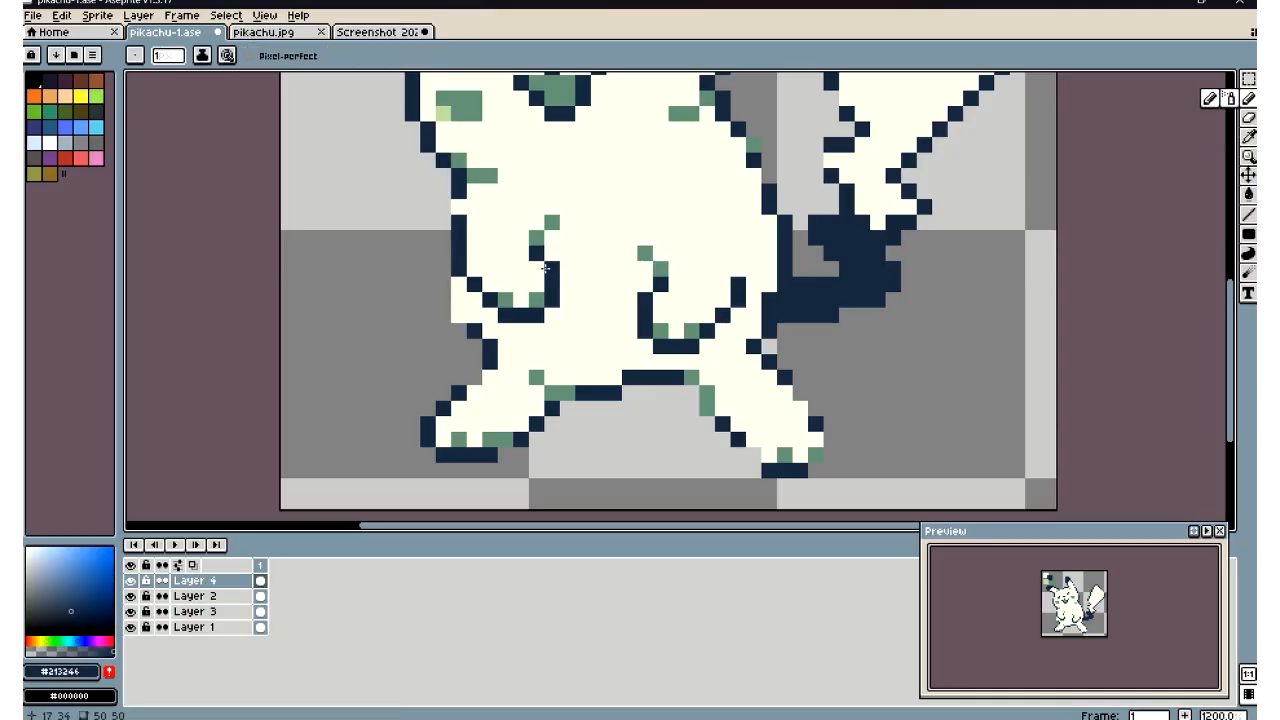
scroll(386, 385, down, 8)
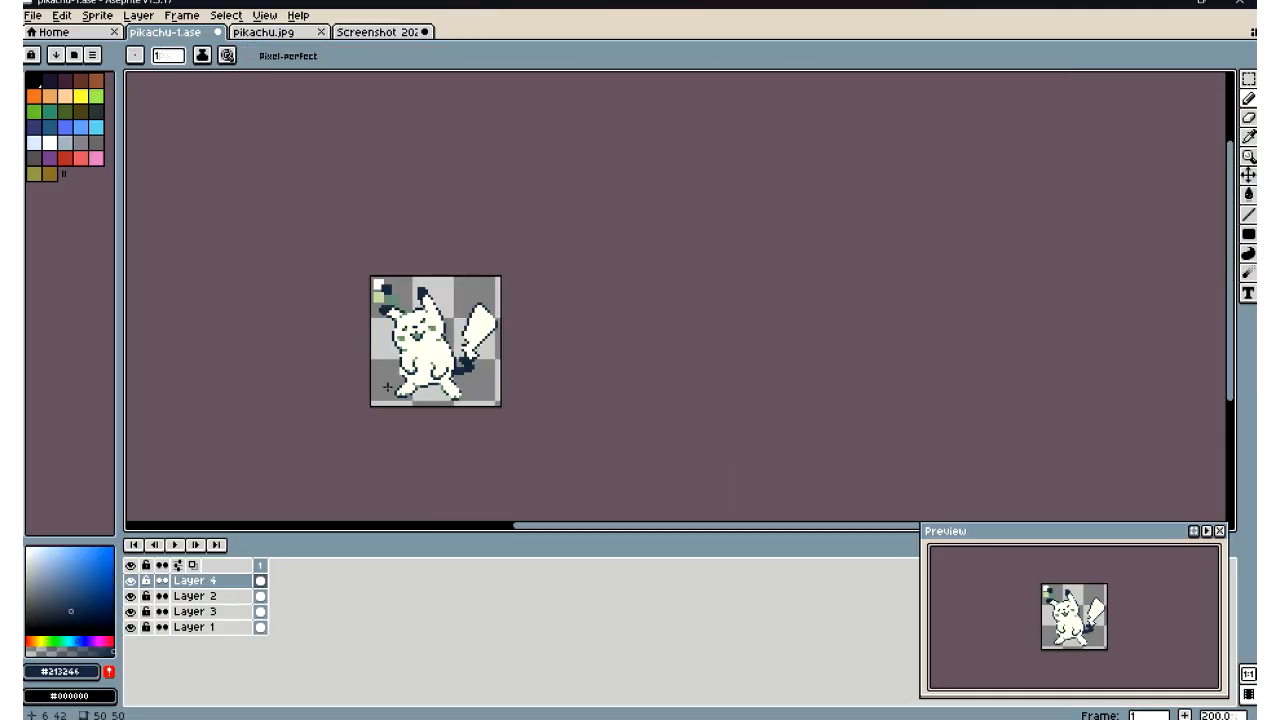
scroll(386, 386, up, 3)
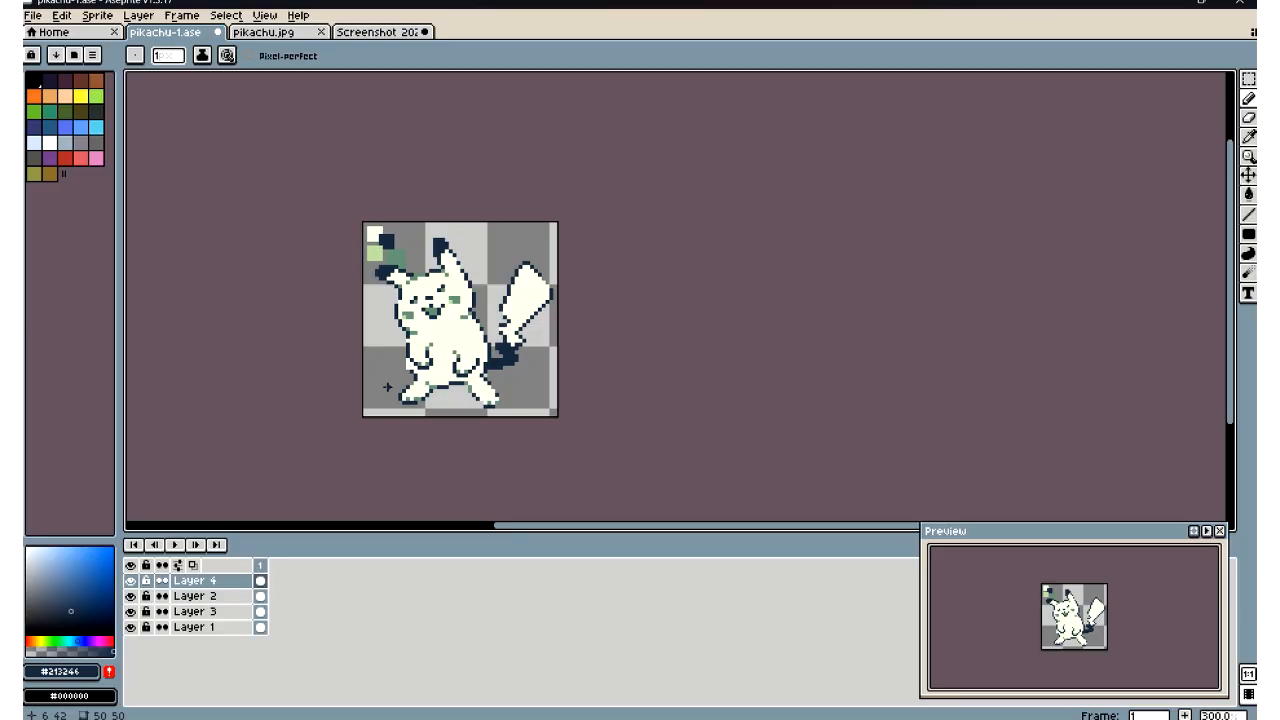
scroll(387, 386, up, 4)
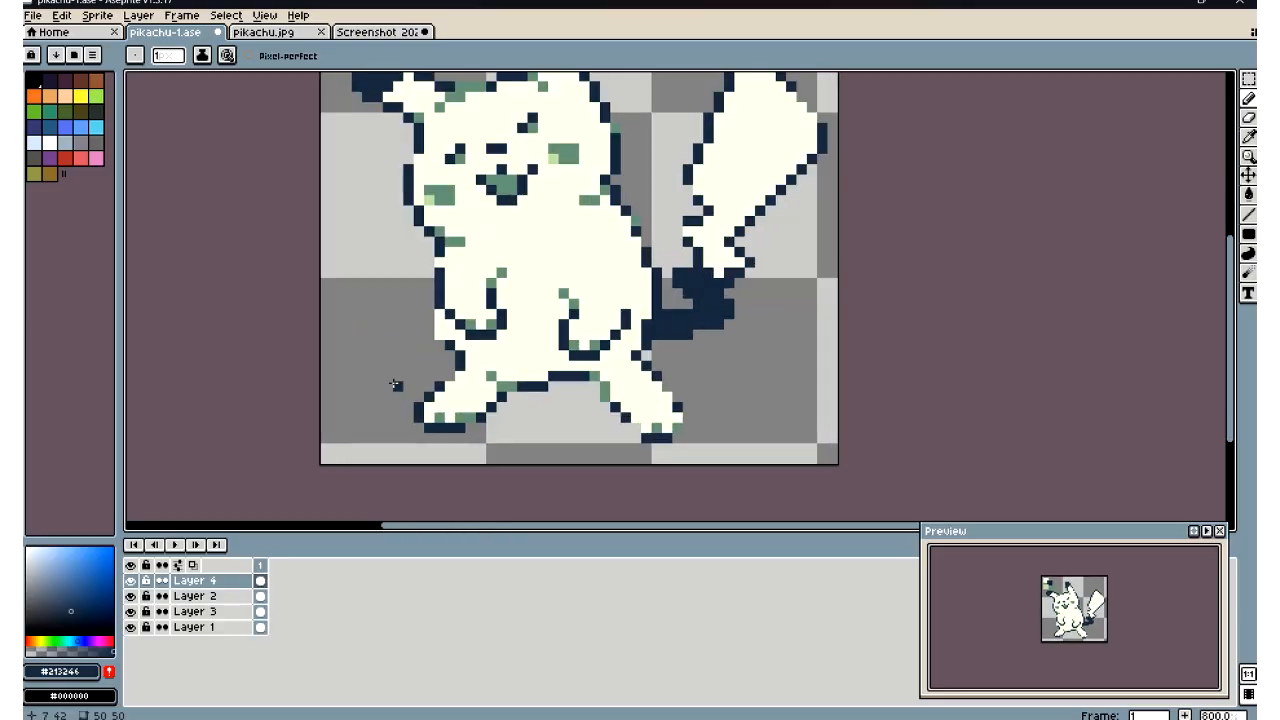
scroll(395, 385, down, 5)
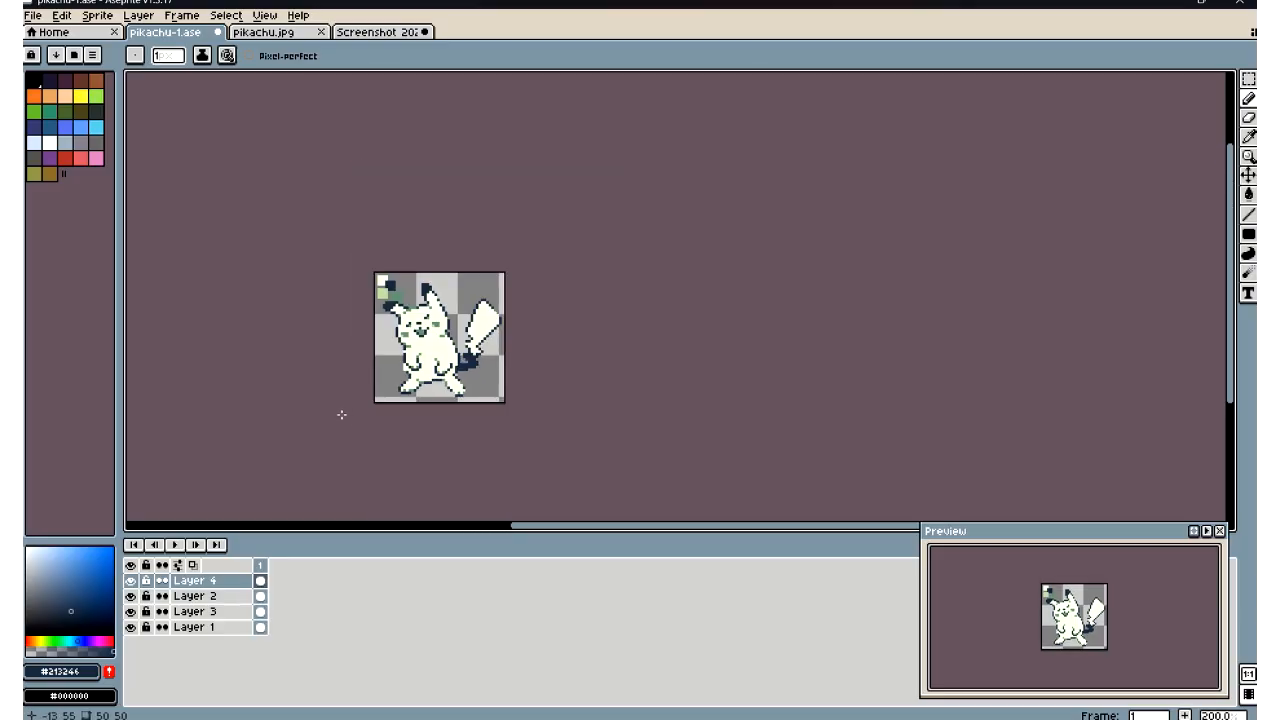
Erase the stray off-white pixel below the mirrored arm's outer edge and inspect the whole sprite at several scales
scroll(393, 395, up, 5)
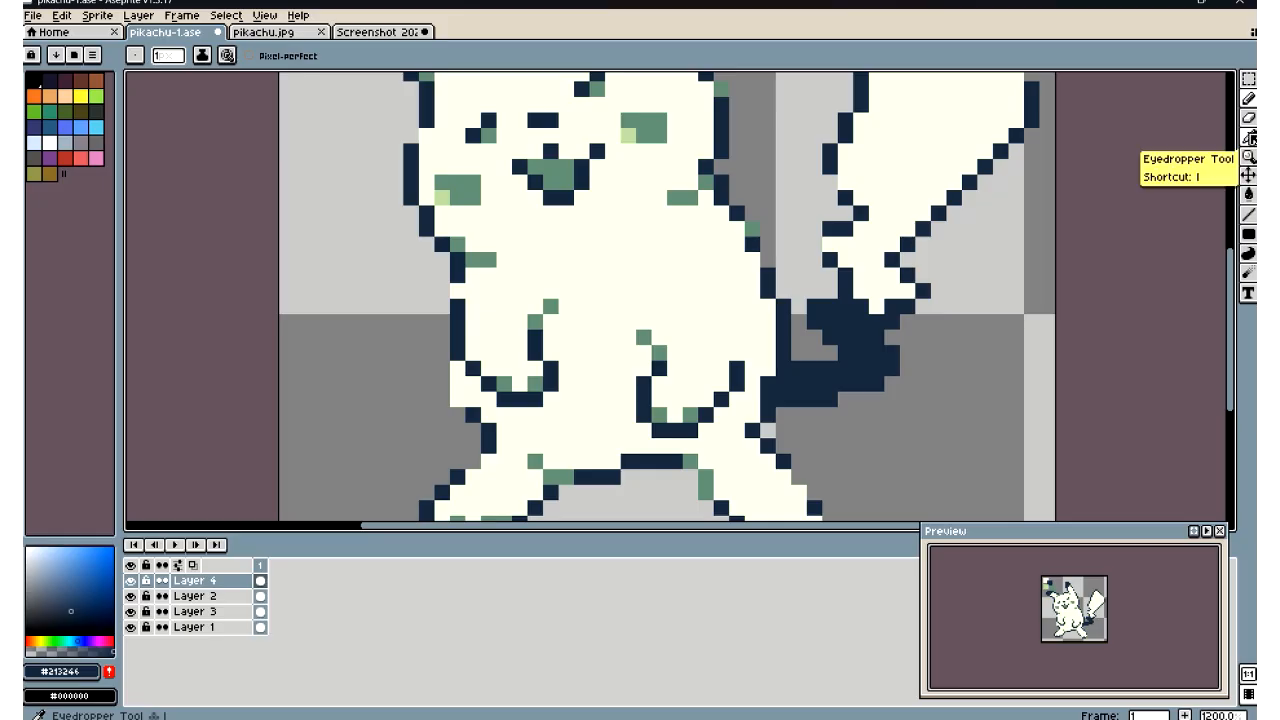
scroll(351, 381, down, 4)
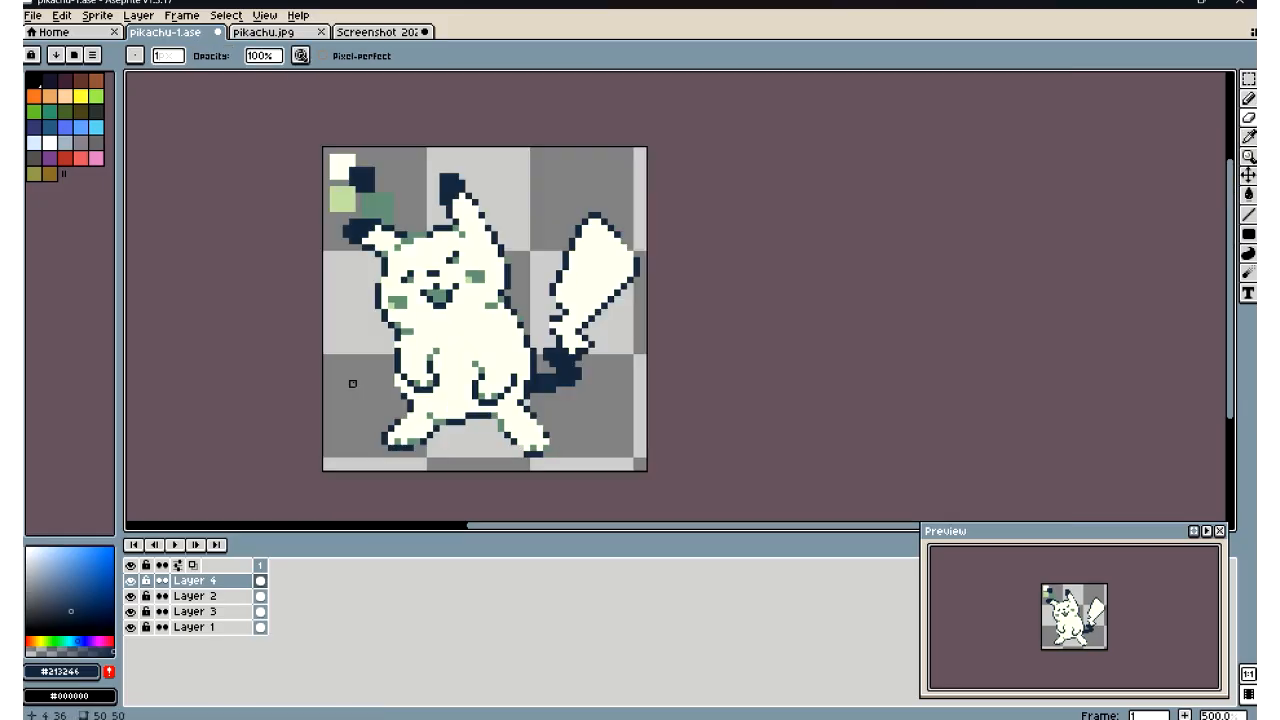
scroll(353, 383, down, 1)
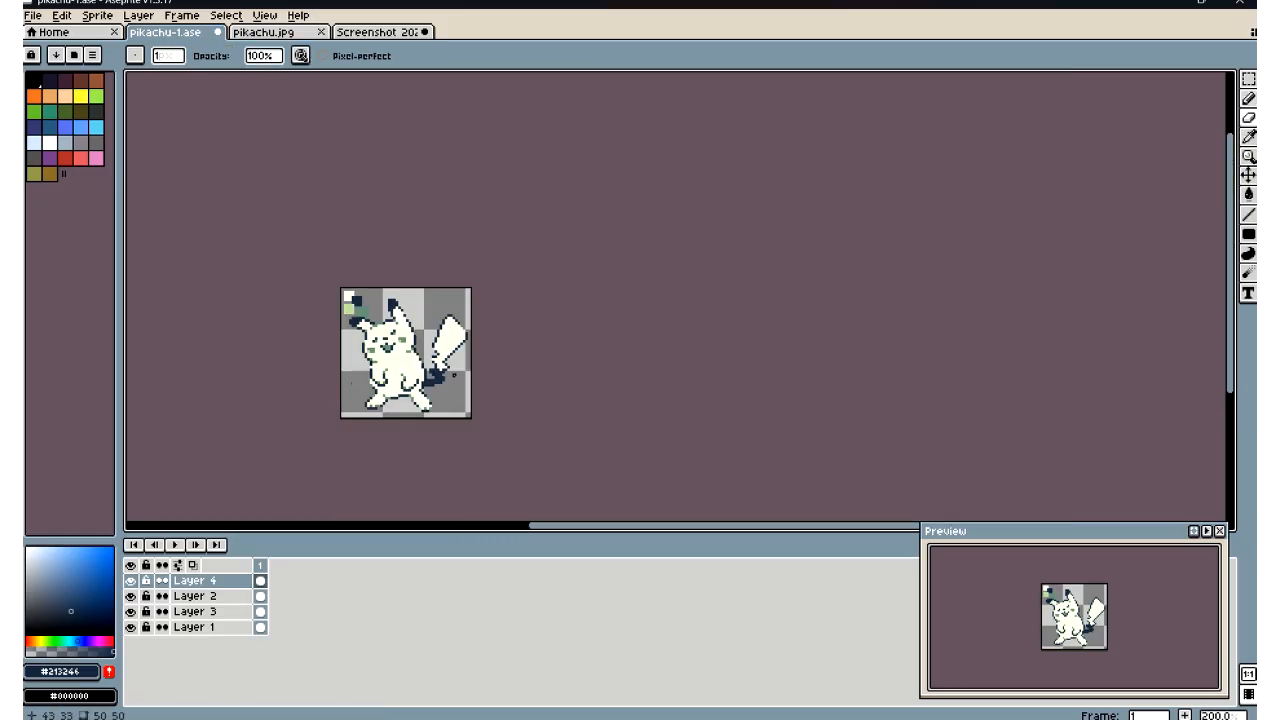
scroll(546, 283, up, 3)
scroll(546, 283, down, 5)
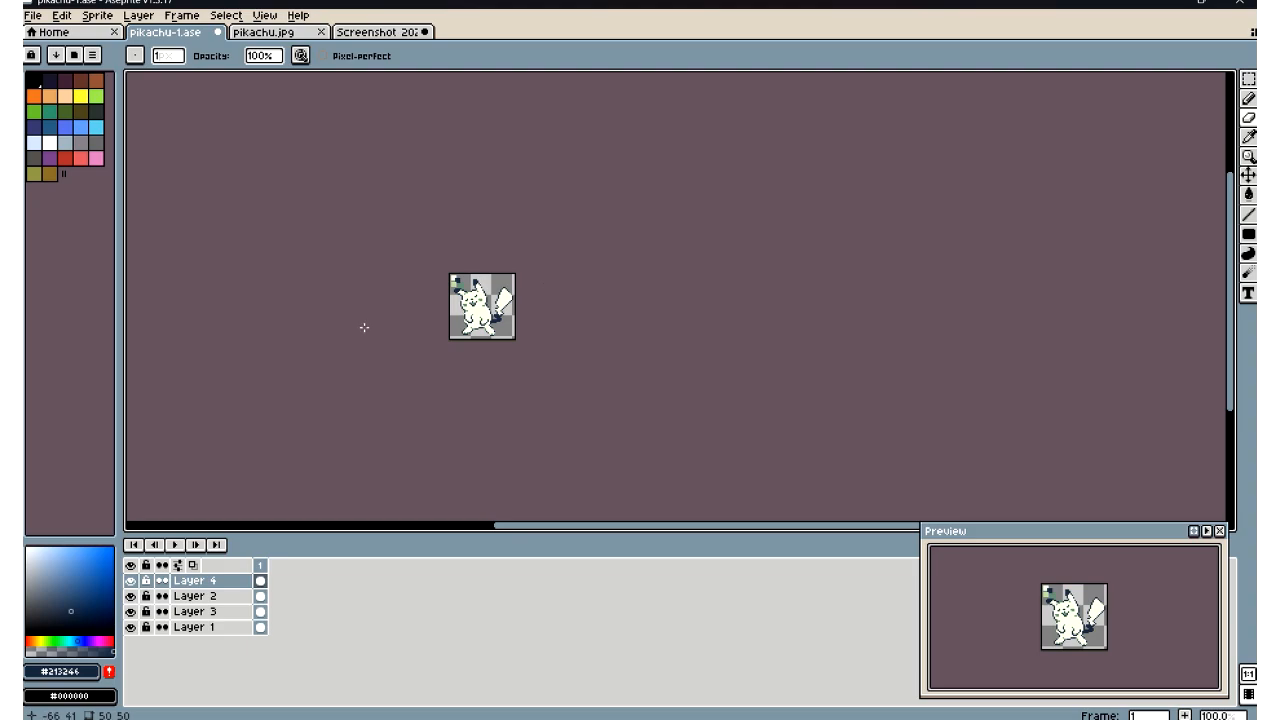
scroll(364, 327, up, 3)
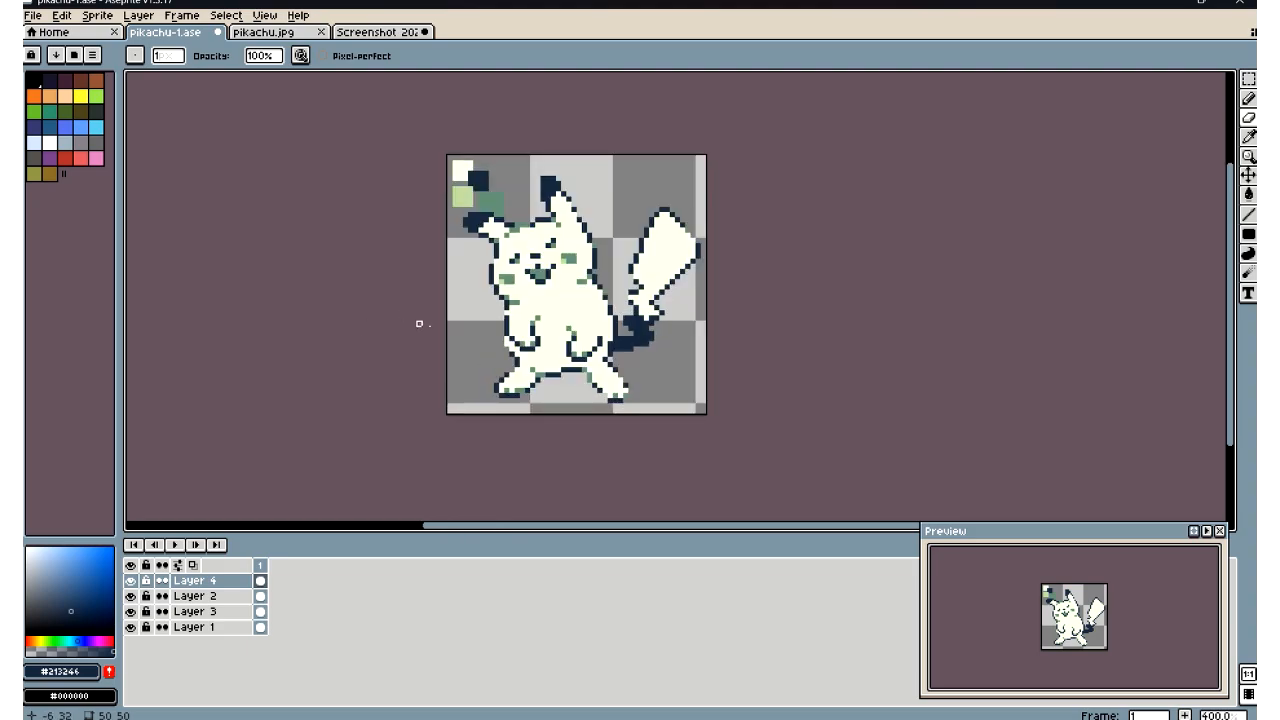
scroll(455, 344, down, 2)
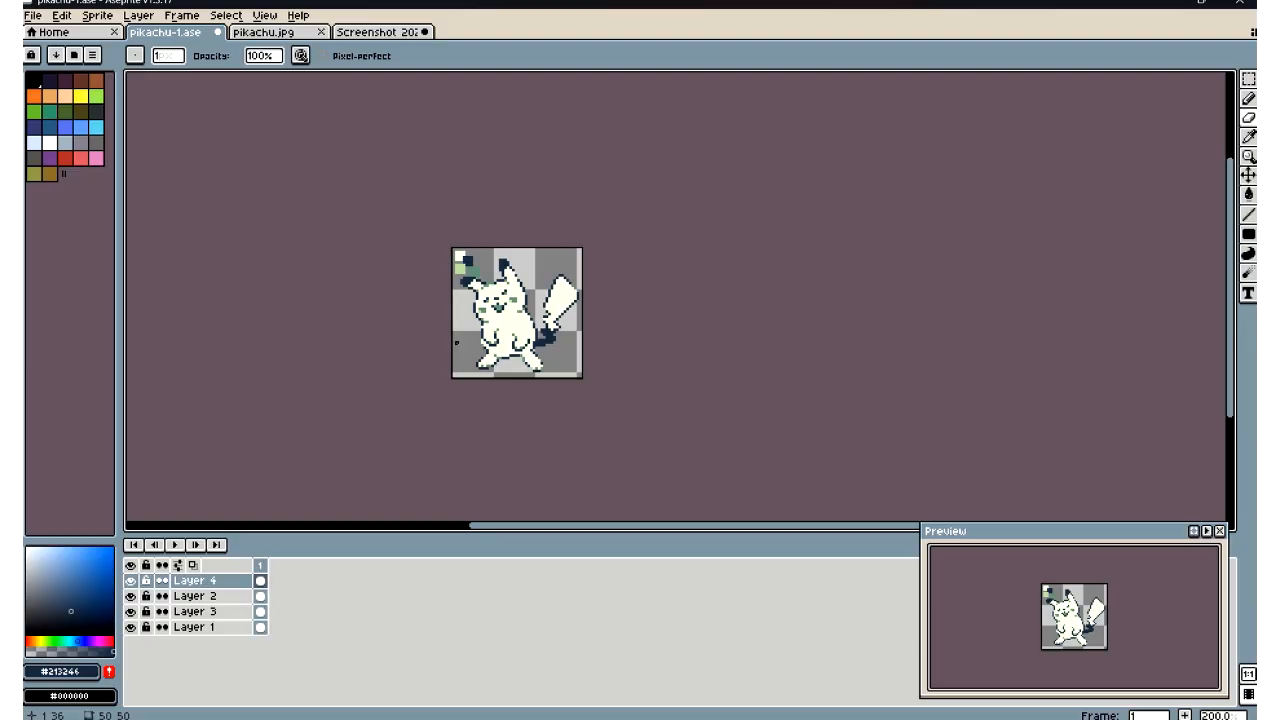
scroll(456, 343, up, 2)
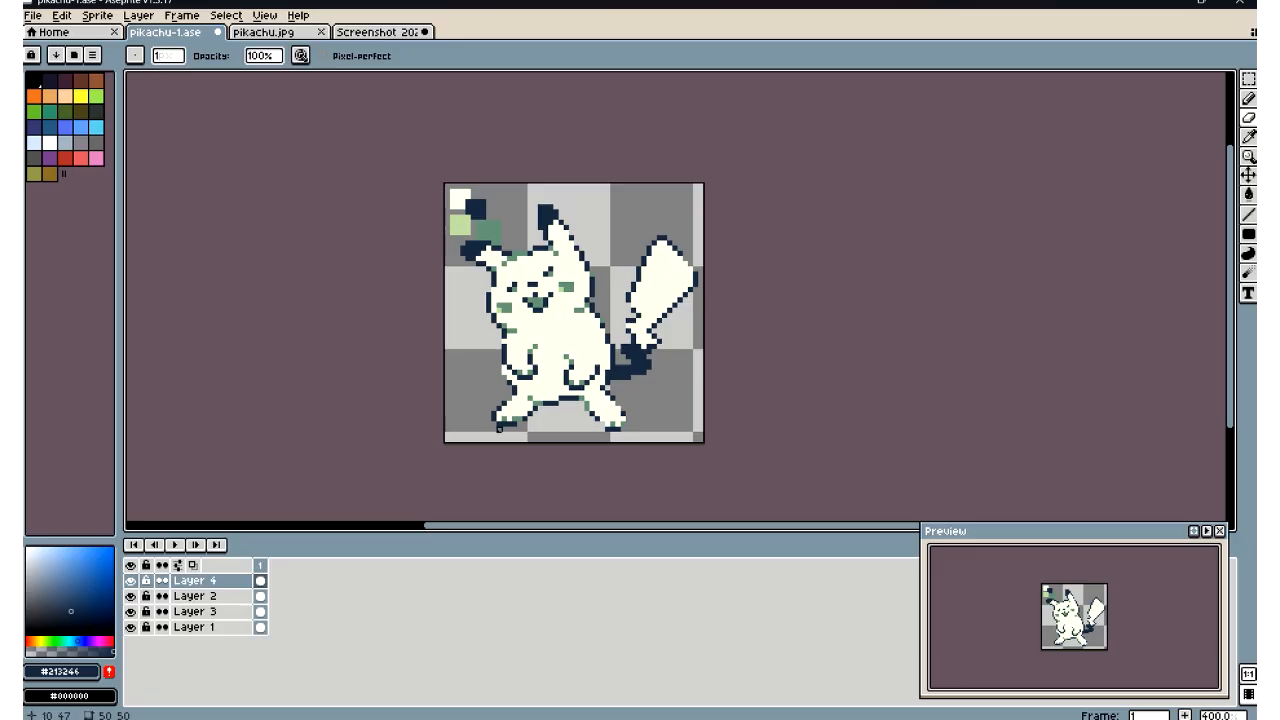
scroll(530, 319, up, 2)
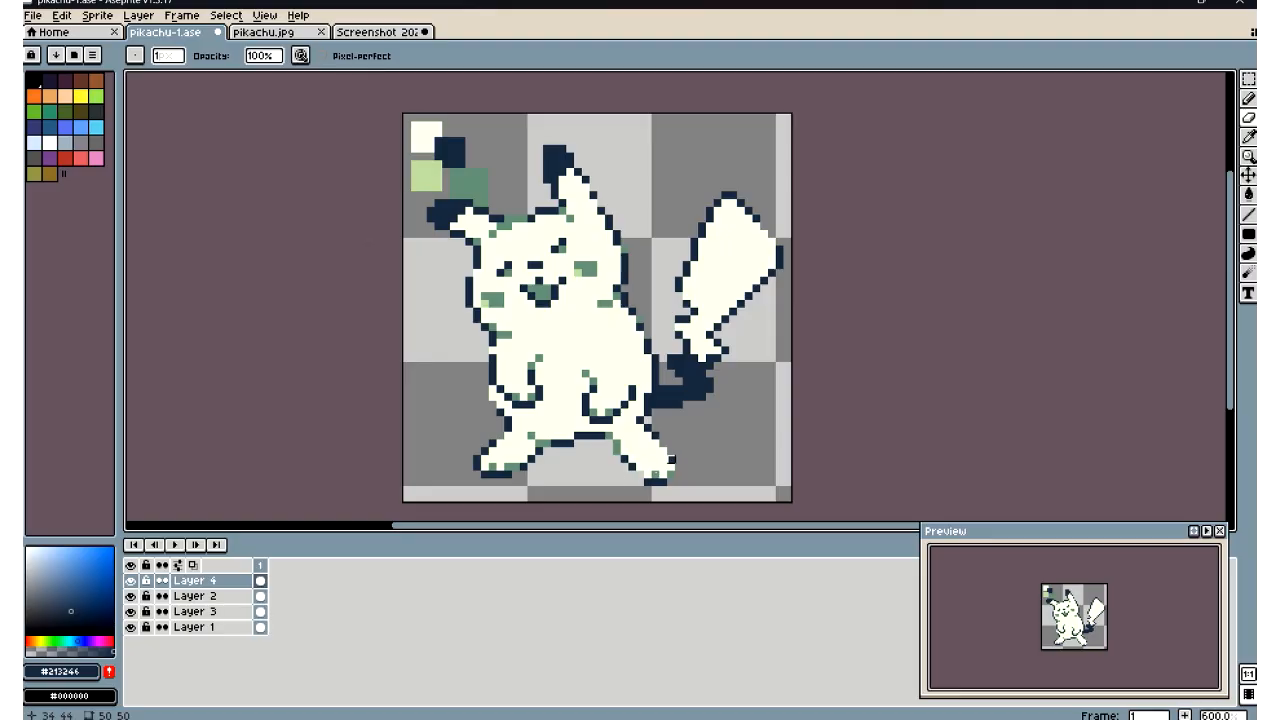
scroll(511, 369, up, 4)
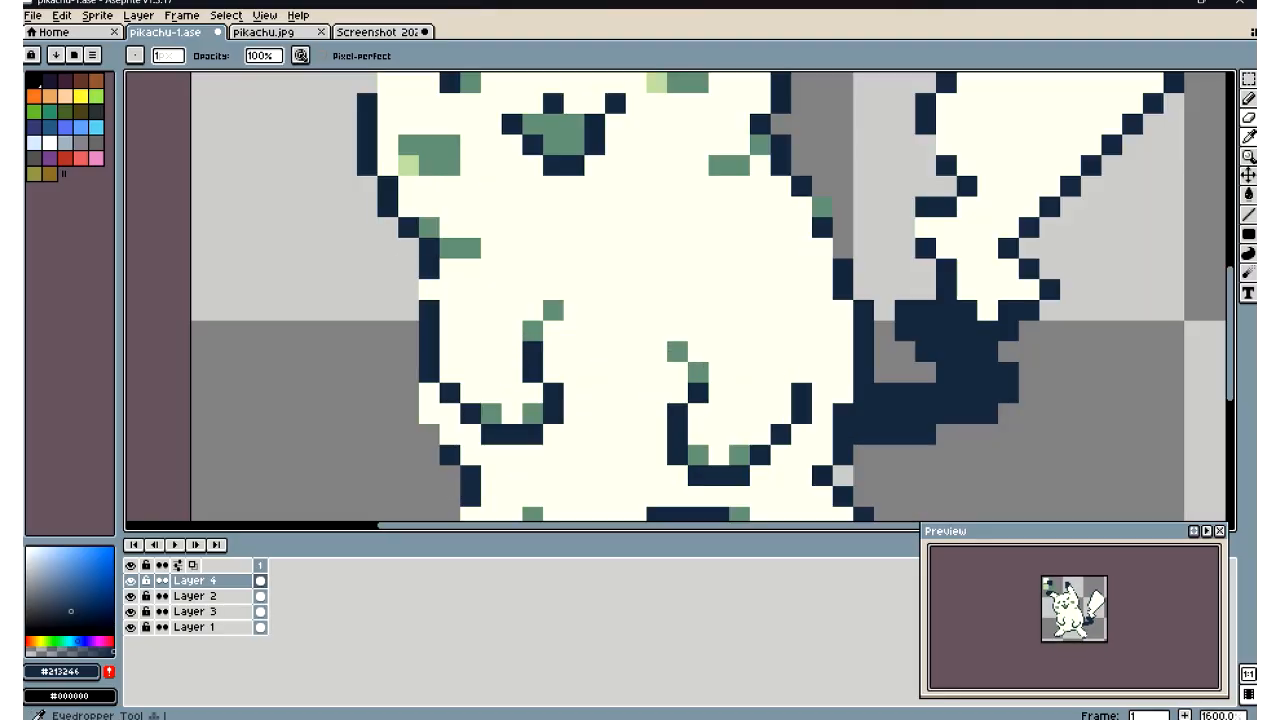
Try redrawing the mirrored arm's outer edge one pixel outward in navy with the old line covered off-white, check it, and undo it
click(1248, 137)
click(1248, 98)
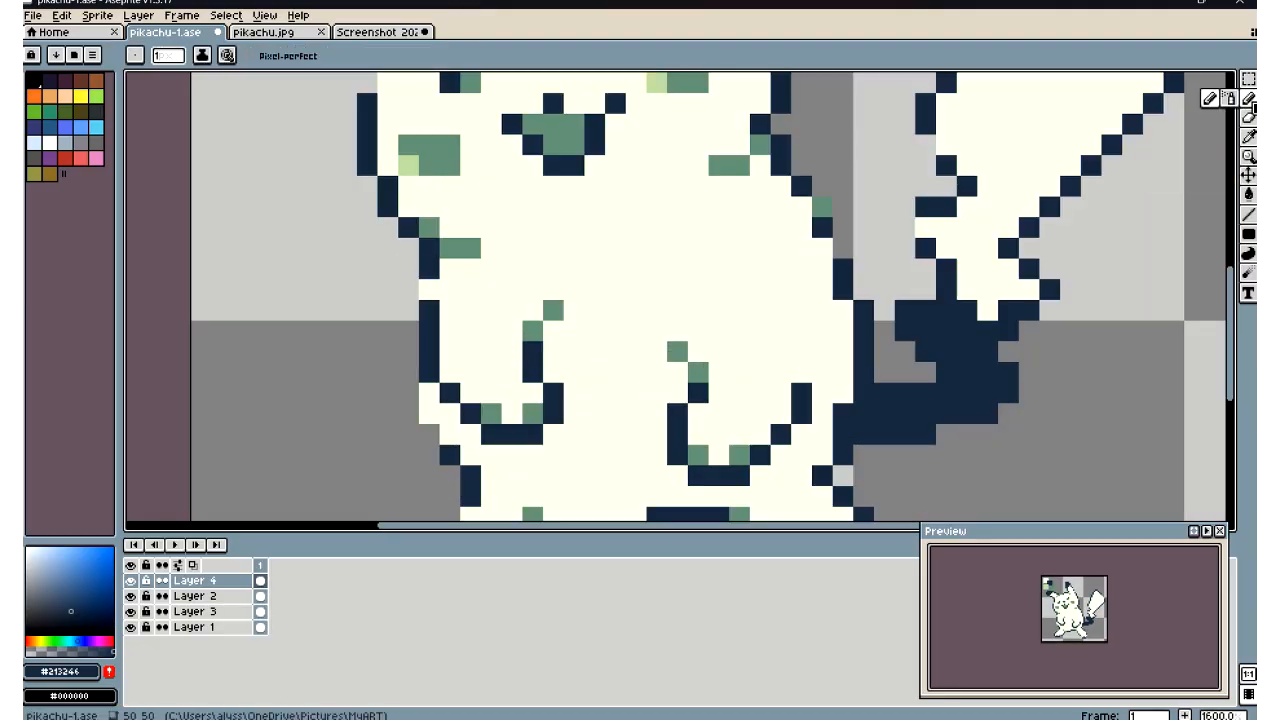
click(410, 285)
drag(411, 280, 410, 350)
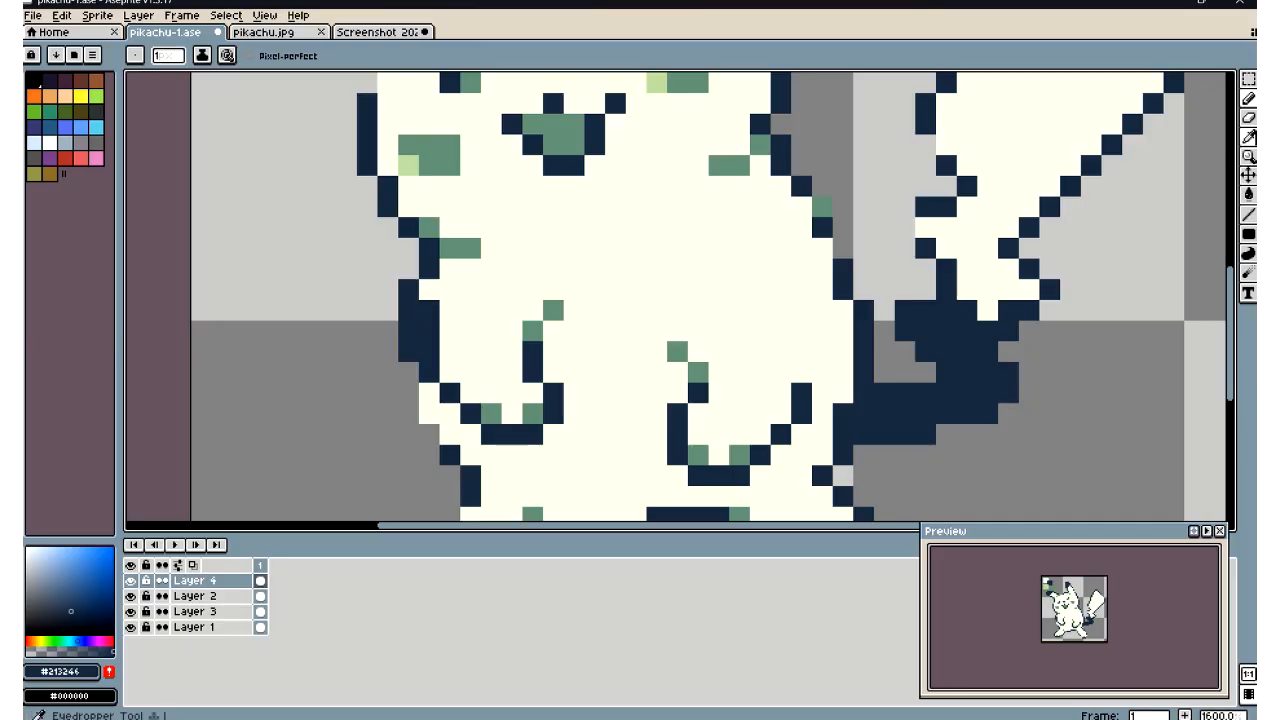
click(1248, 137)
click(675, 249)
click(1248, 98)
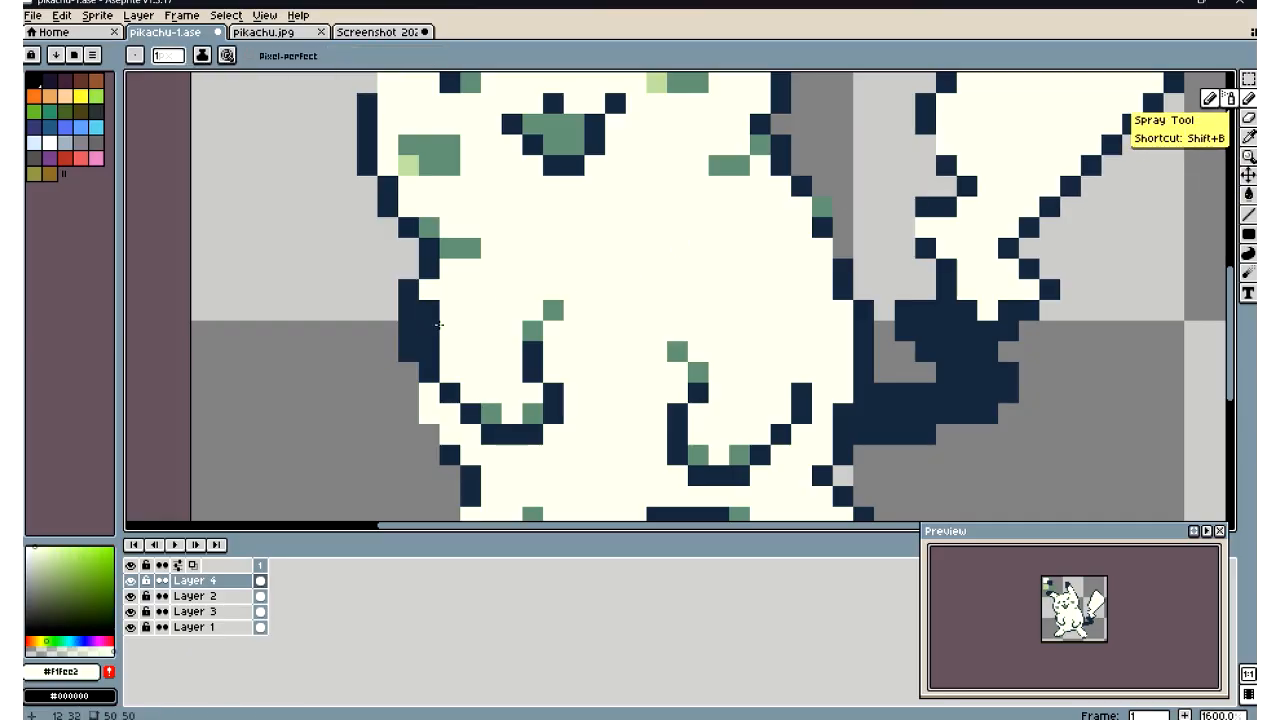
drag(437, 312, 435, 354)
scroll(474, 377, down, 6)
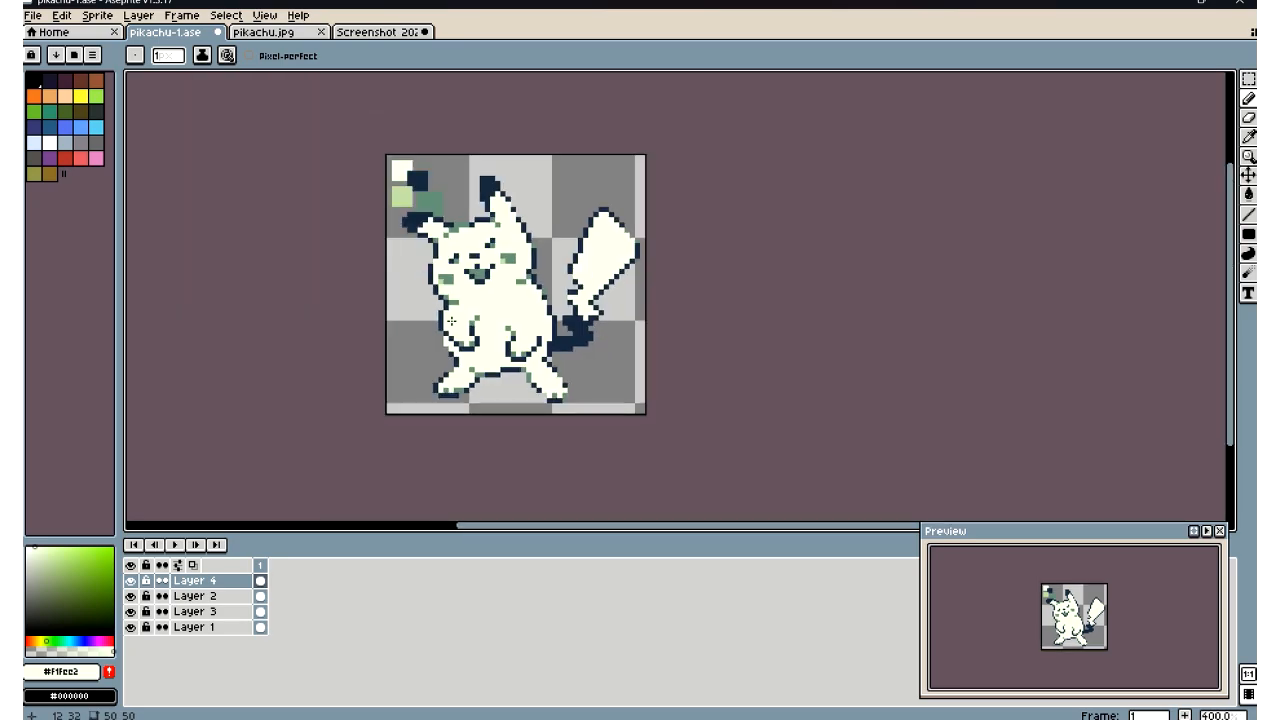
scroll(474, 377, up, 6)
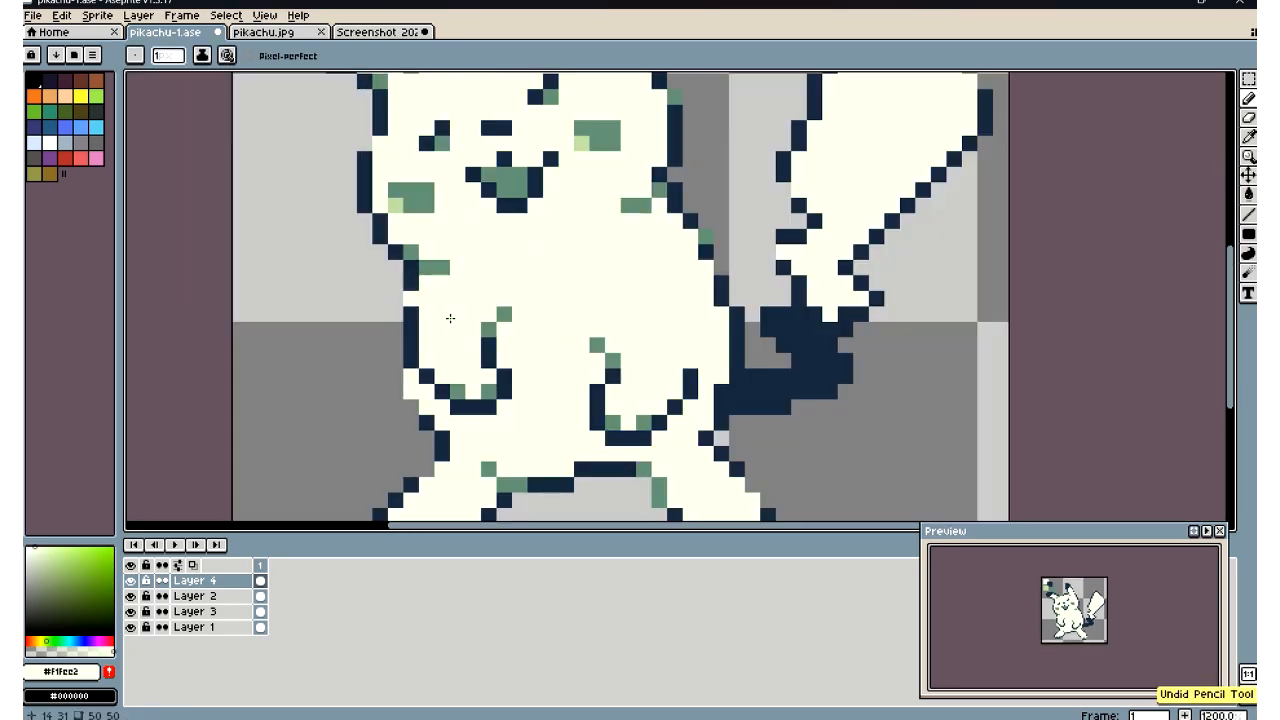
scroll(459, 328, down, 8)
scroll(446, 371, up, 6)
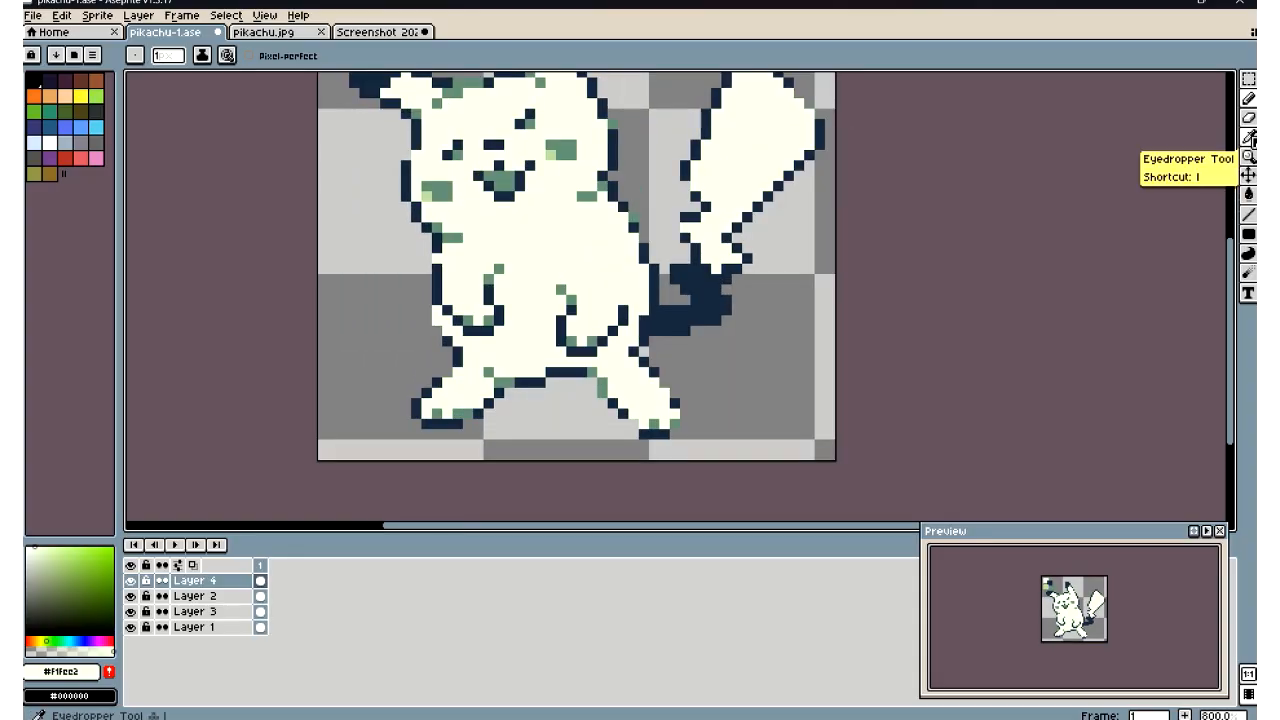
Recolour the navy pixel at X 11, Y 33 on the mirrored arm's outer edge with the cheek green and check it at sprite scale
click(1248, 136)
click(573, 148)
click(1248, 98)
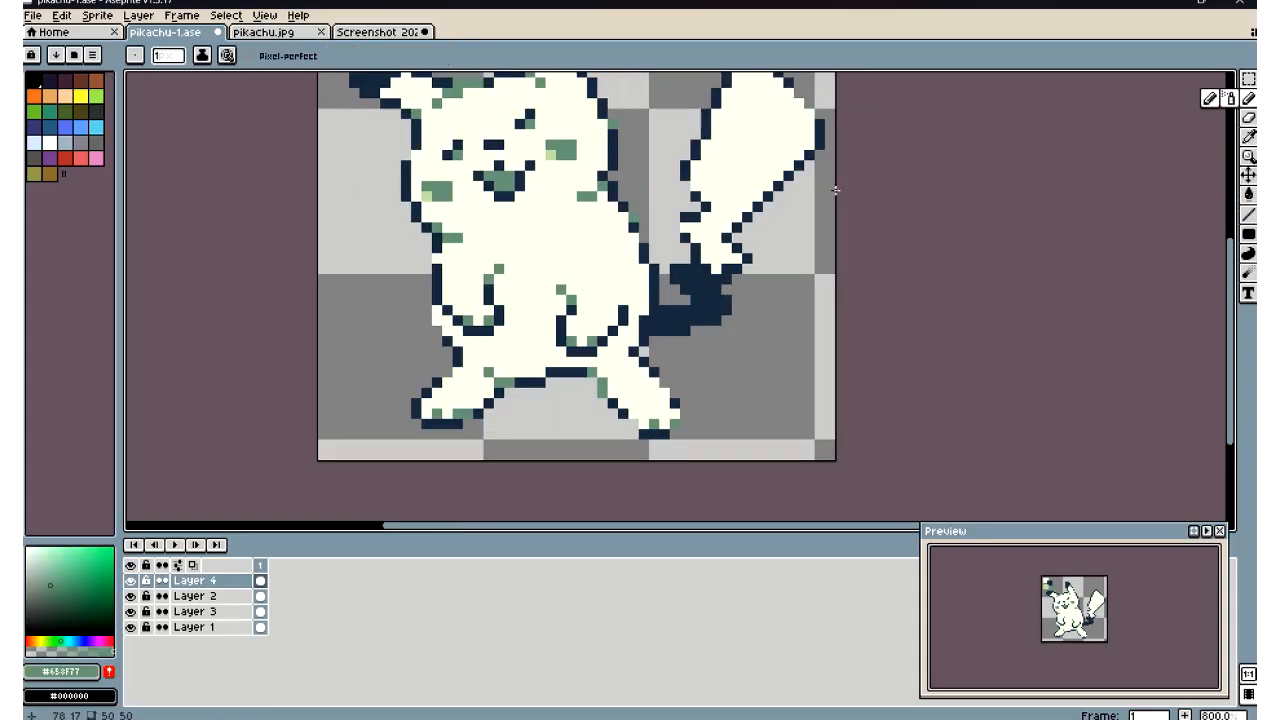
scroll(418, 300, up, 3)
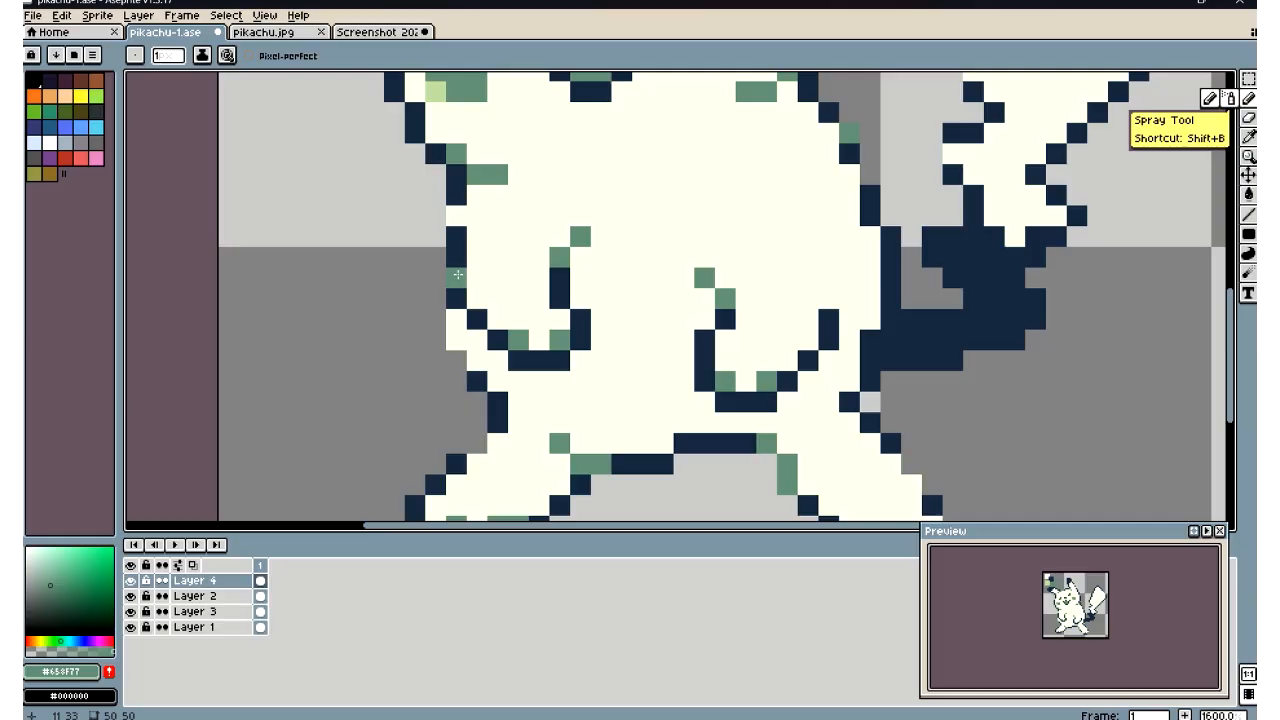
scroll(457, 274, down, 6)
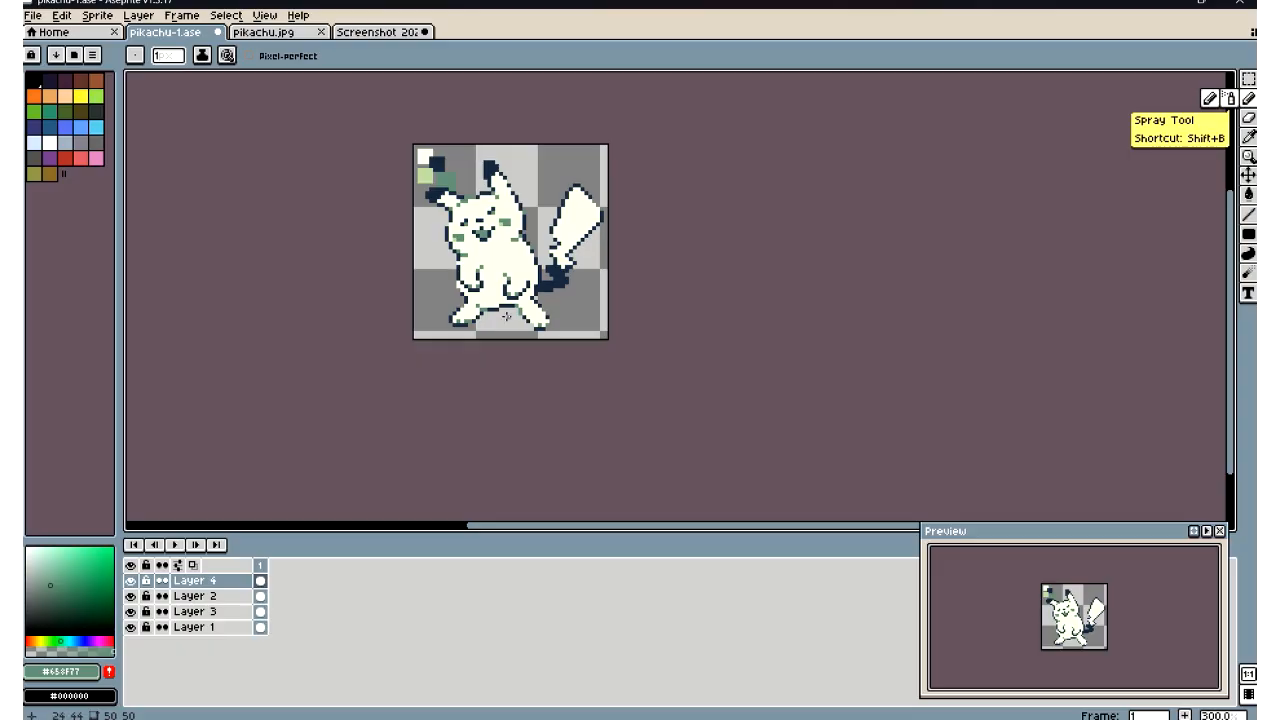
scroll(506, 316, up, 1)
scroll(520, 350, down, 3)
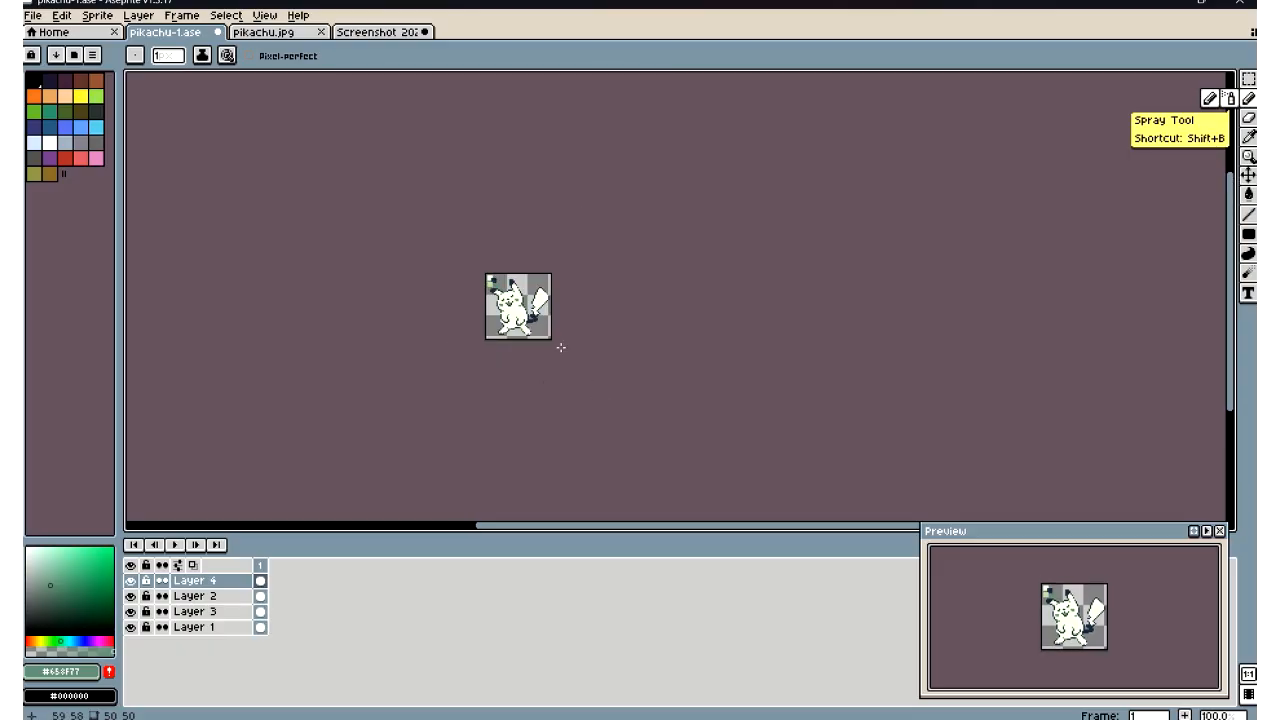
Examine the mirrored arm's outline and green shading up close and at sprite scale
scroll(550, 335, up, 1)
scroll(460, 307, up, 5)
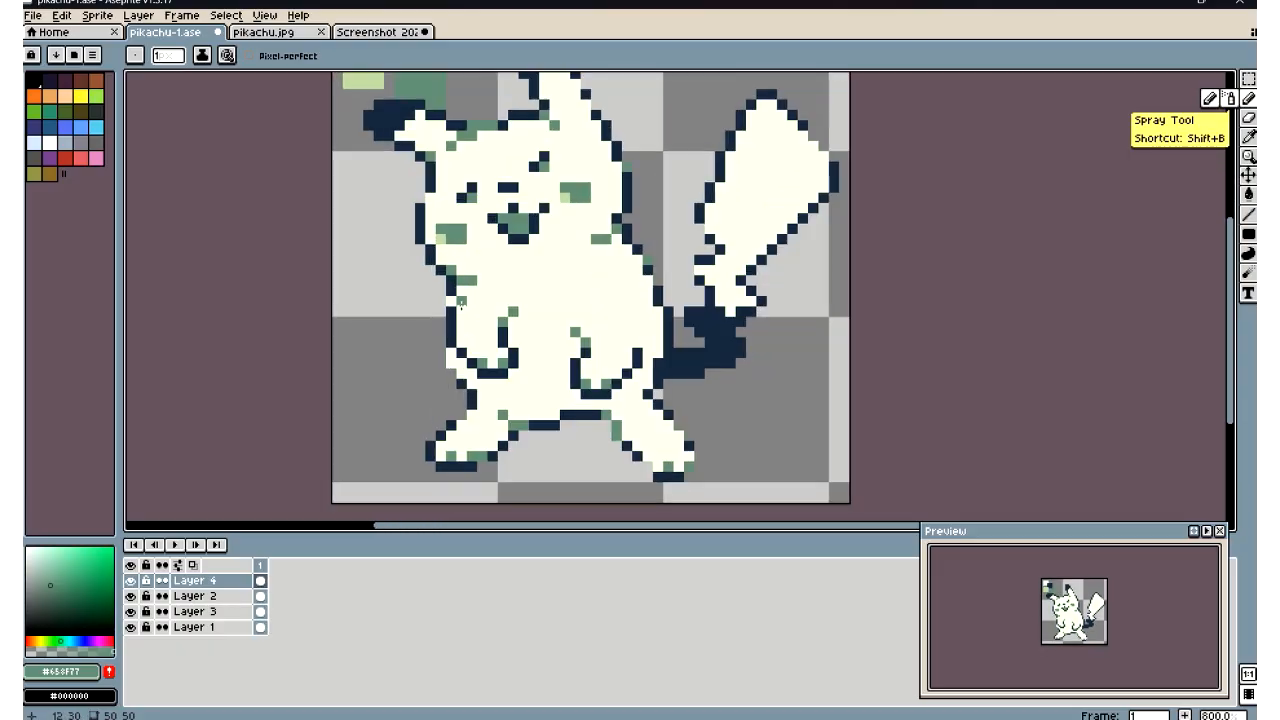
click(1249, 138)
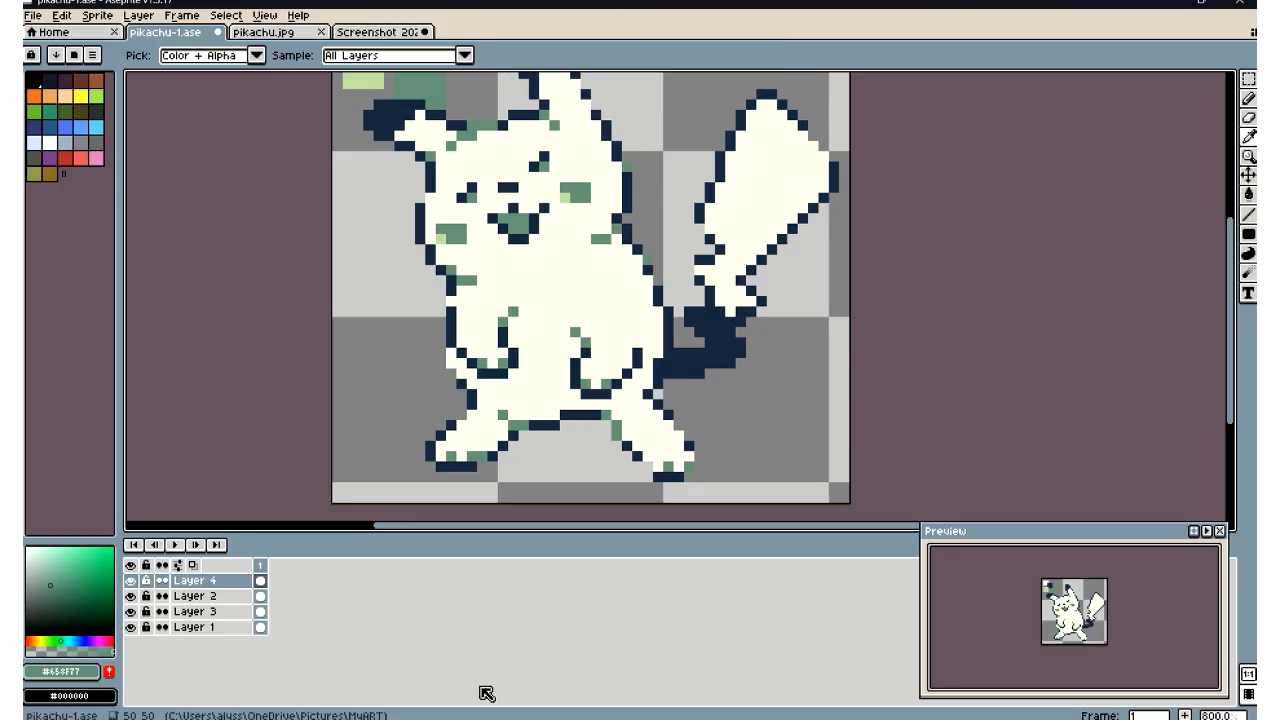
scroll(490, 380, up, 2)
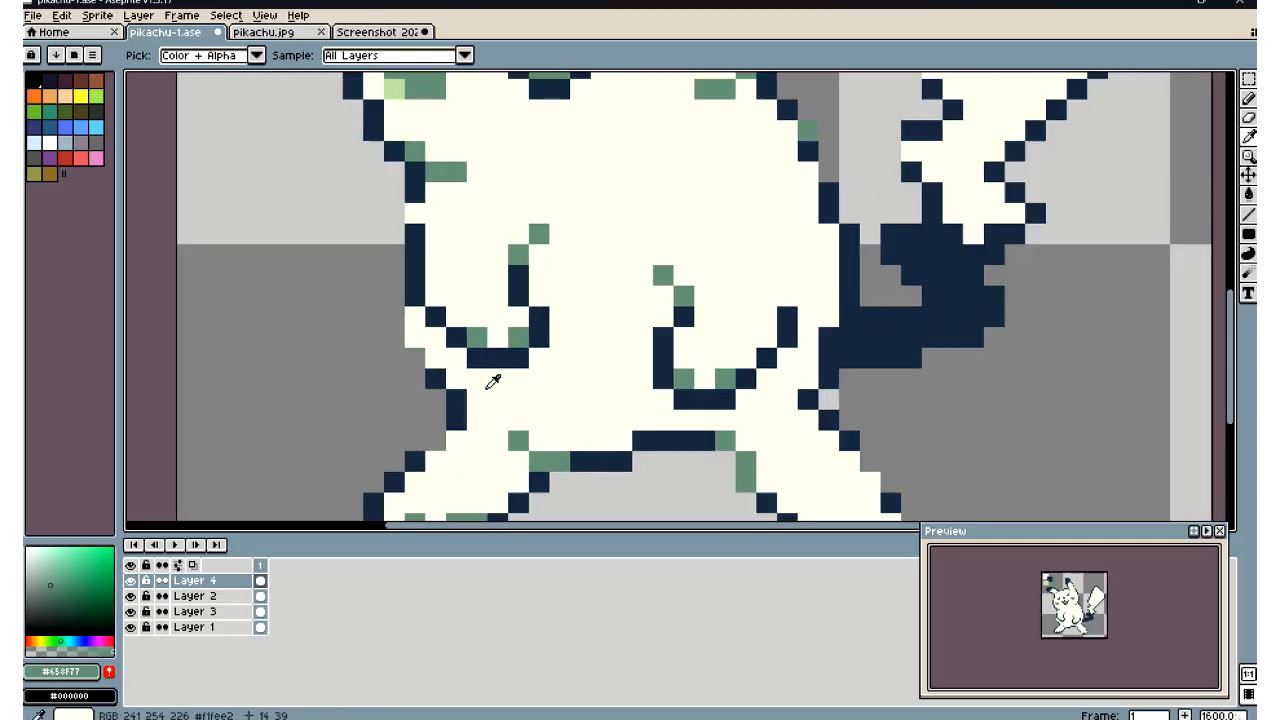
scroll(490, 381, down, 3)
scroll(490, 380, down, 2)
scroll(505, 350, up, 6)
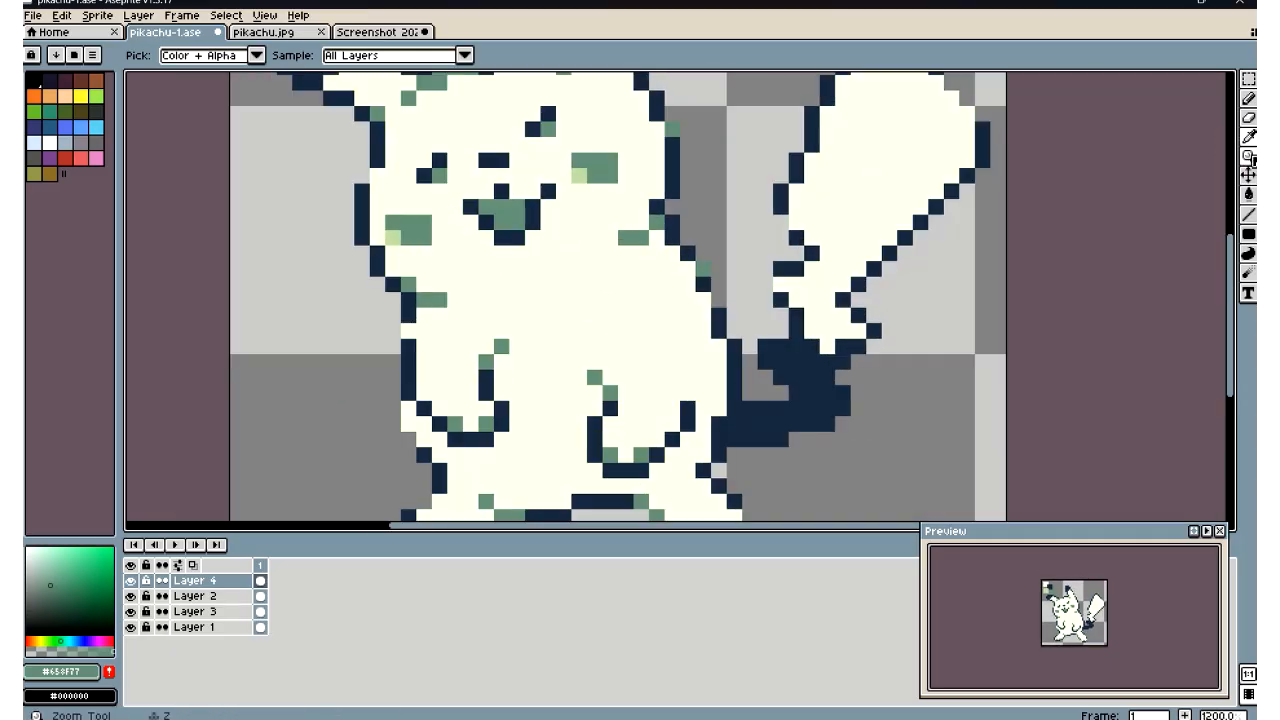
click(1248, 99)
scroll(481, 341, down, 6)
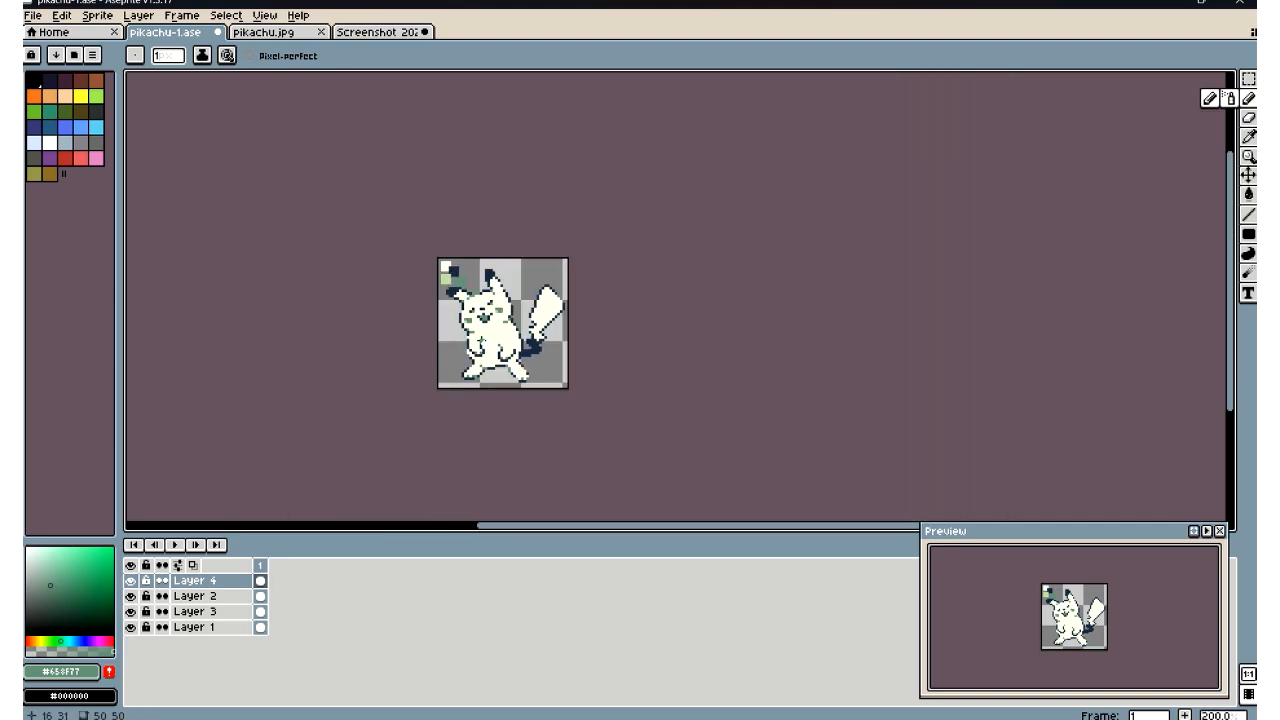
scroll(411, 339, up, 2)
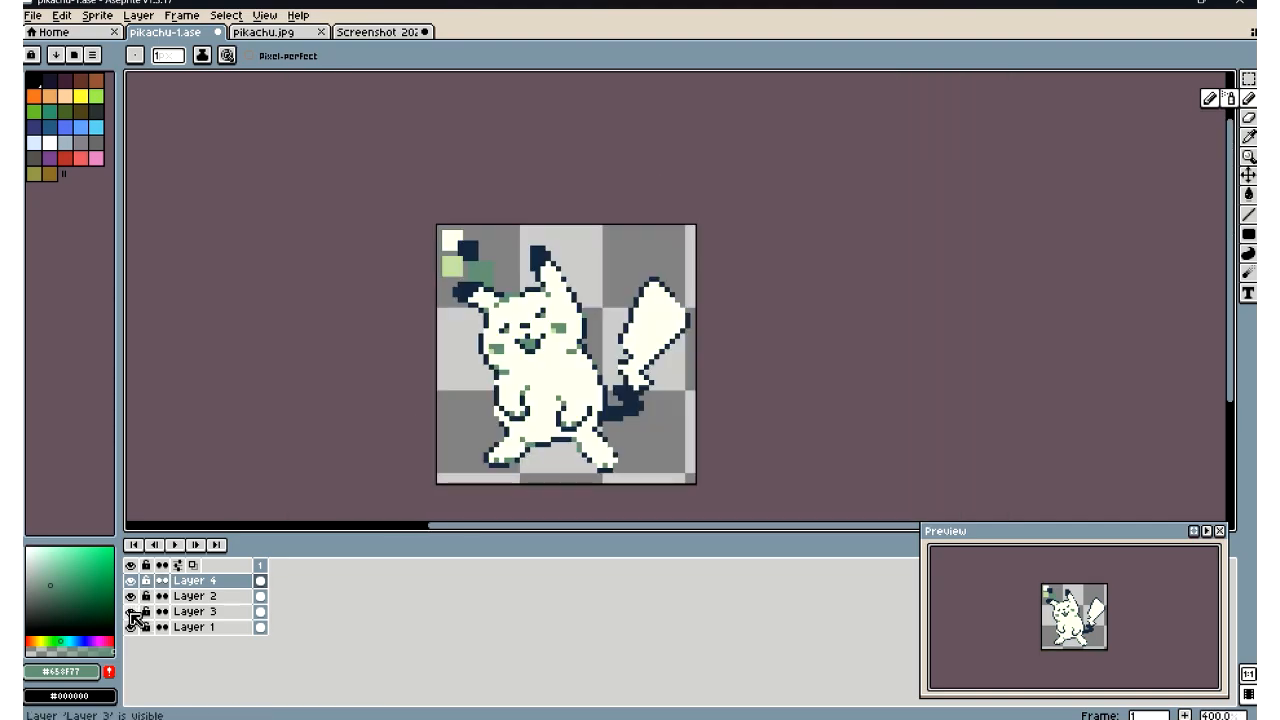
Hide Layer 3 with the colour swatches, compare the sprite with Layer 2 off and on, and make Layer 4 active again
click(130, 611)
scroll(594, 311, down, 2)
scroll(593, 311, up, 2)
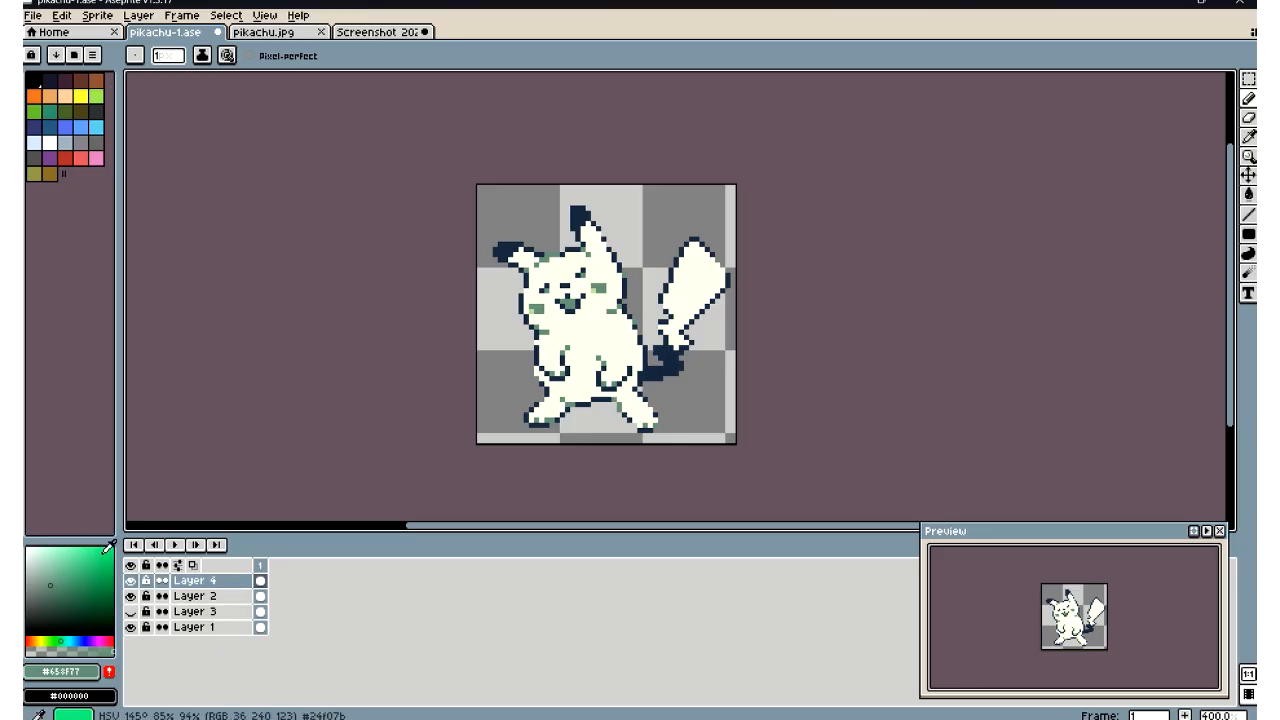
click(190, 595)
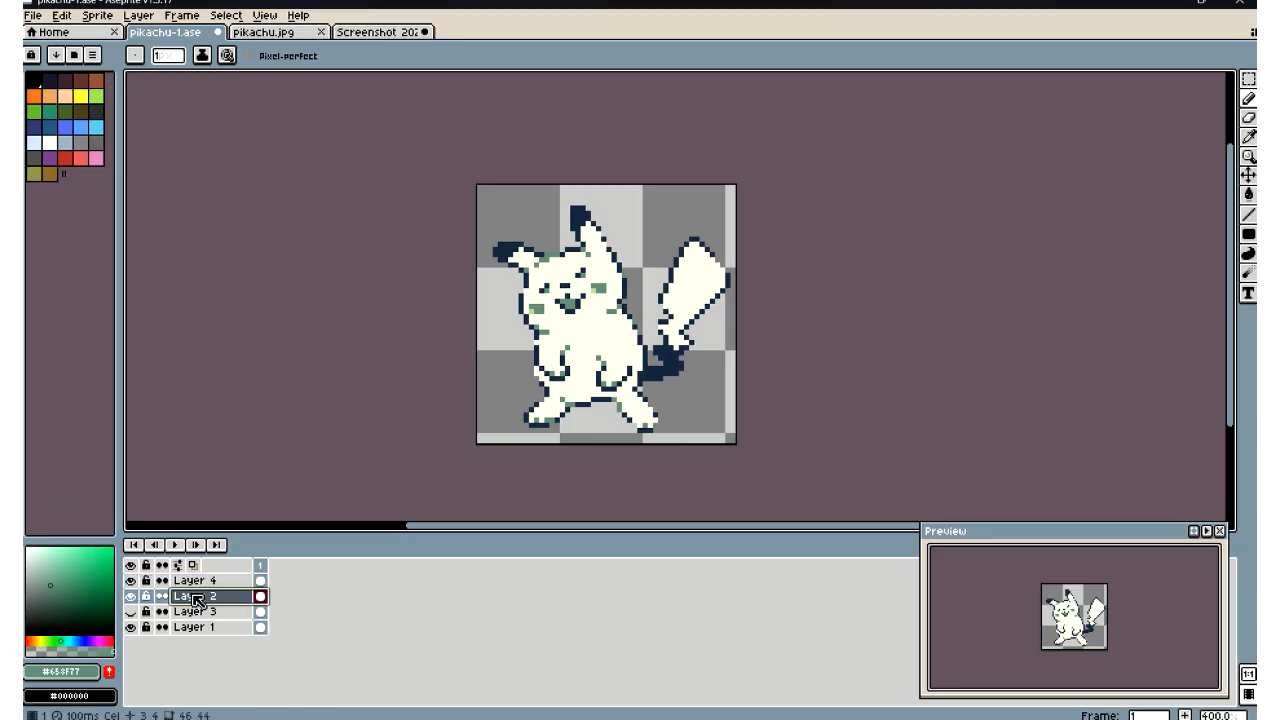
click(131, 595)
click(131, 595)
click(195, 580)
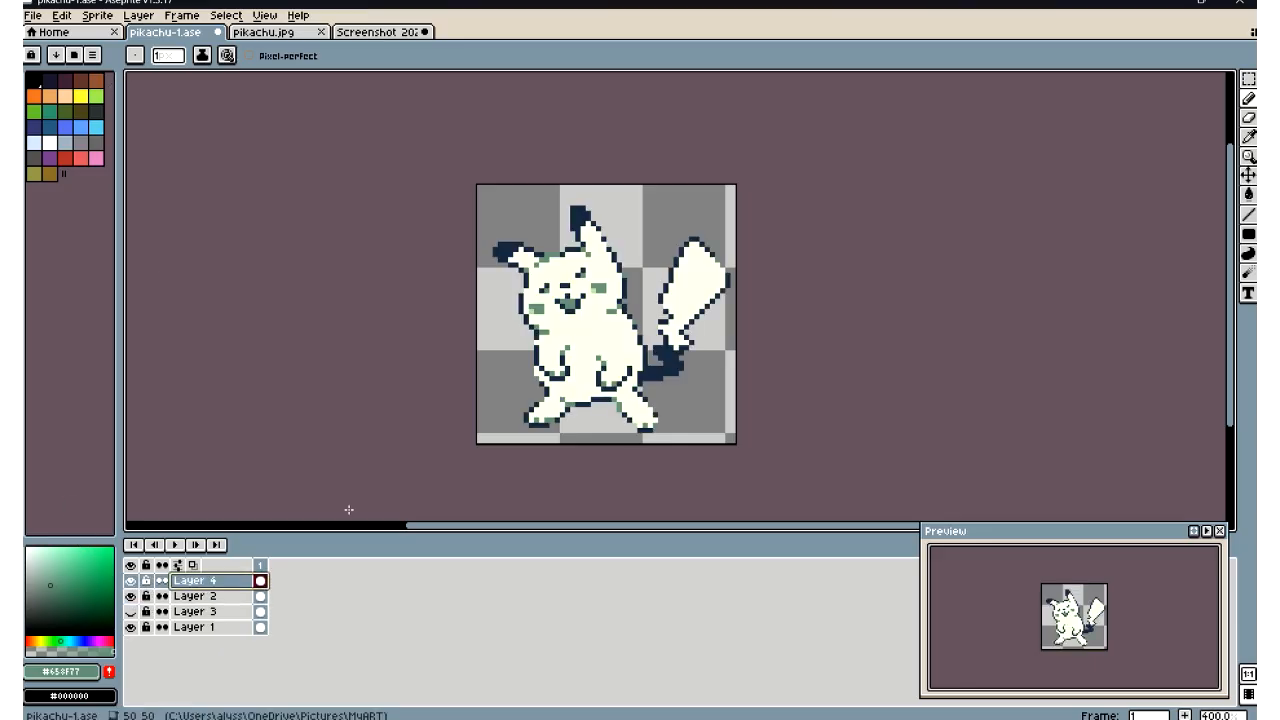
Inspect the whole sprite without the swatches at several scales, checking the outline and the balance of the body
scroll(566, 325, down, 2)
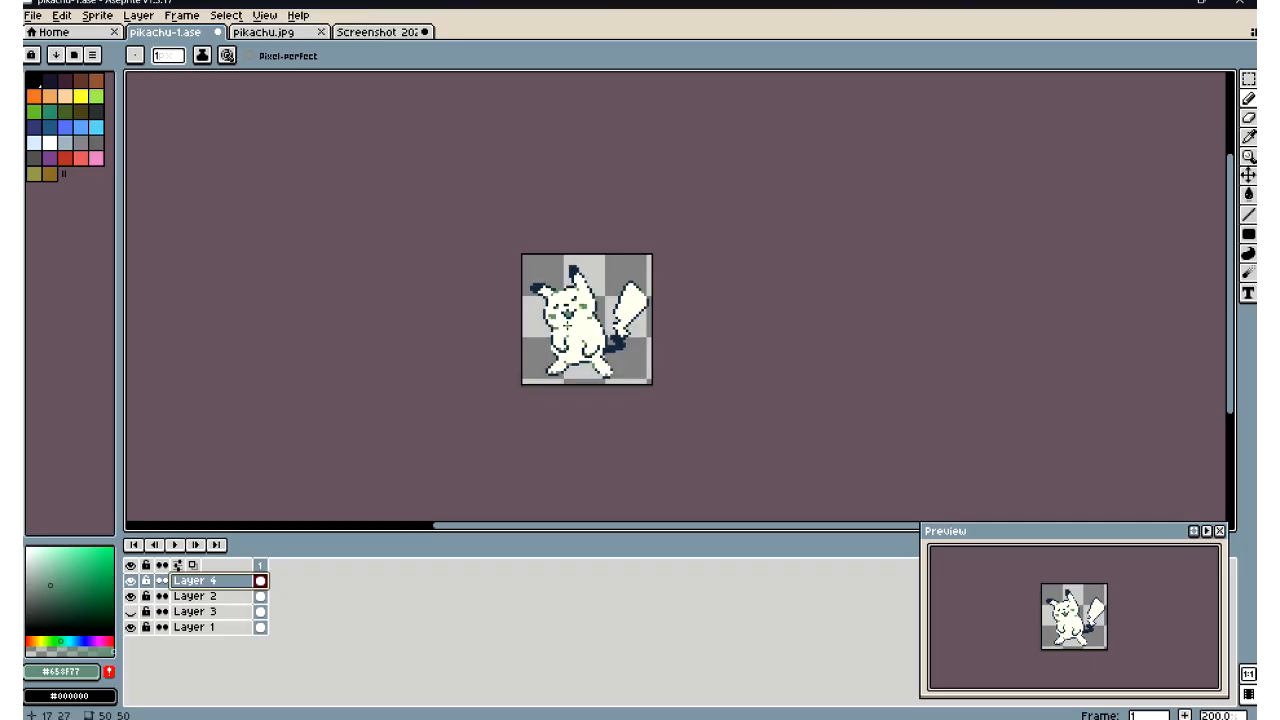
scroll(597, 314, up, 3)
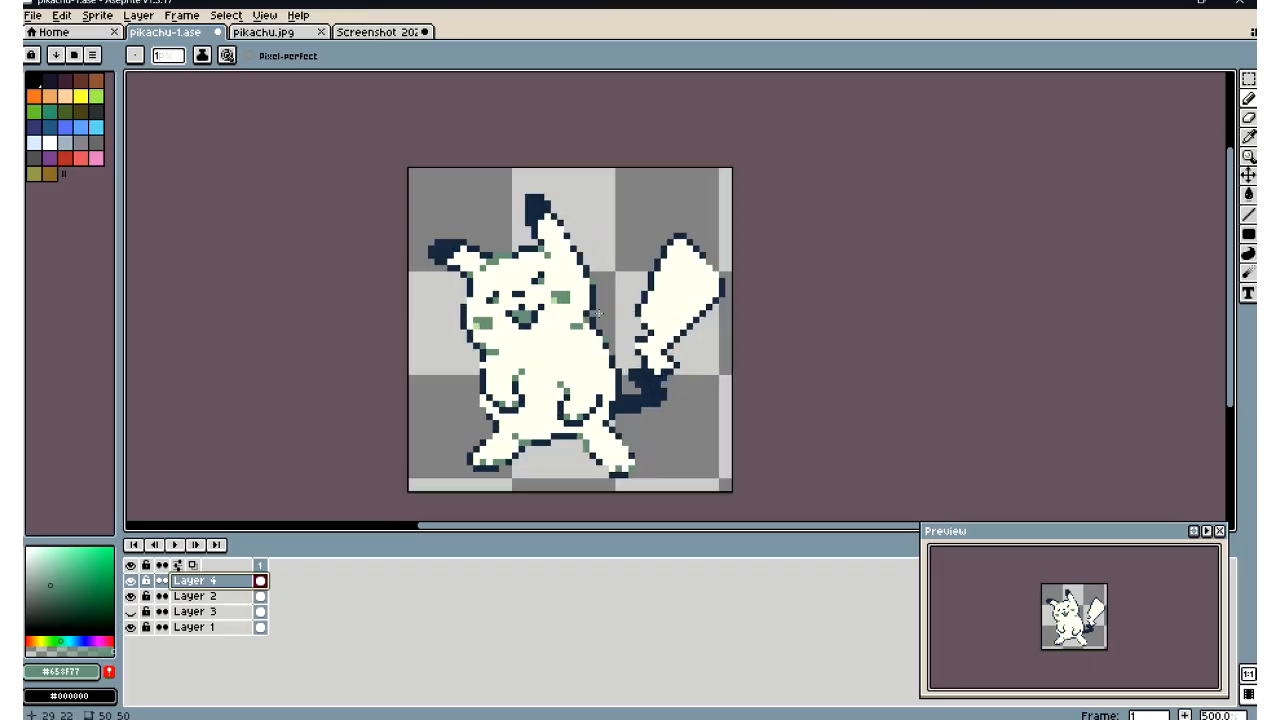
scroll(597, 314, down, 4)
scroll(597, 314, up, 2)
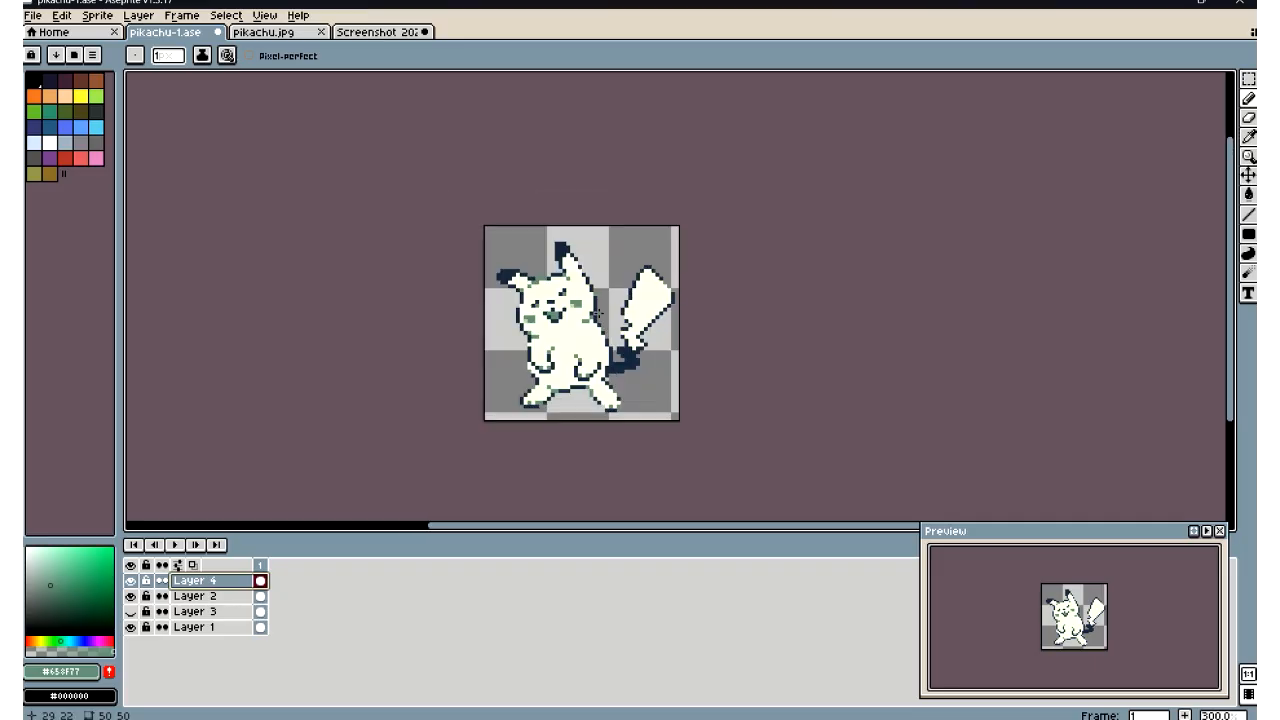
scroll(597, 314, up, 2)
scroll(597, 314, down, 2)
scroll(597, 314, up, 2)
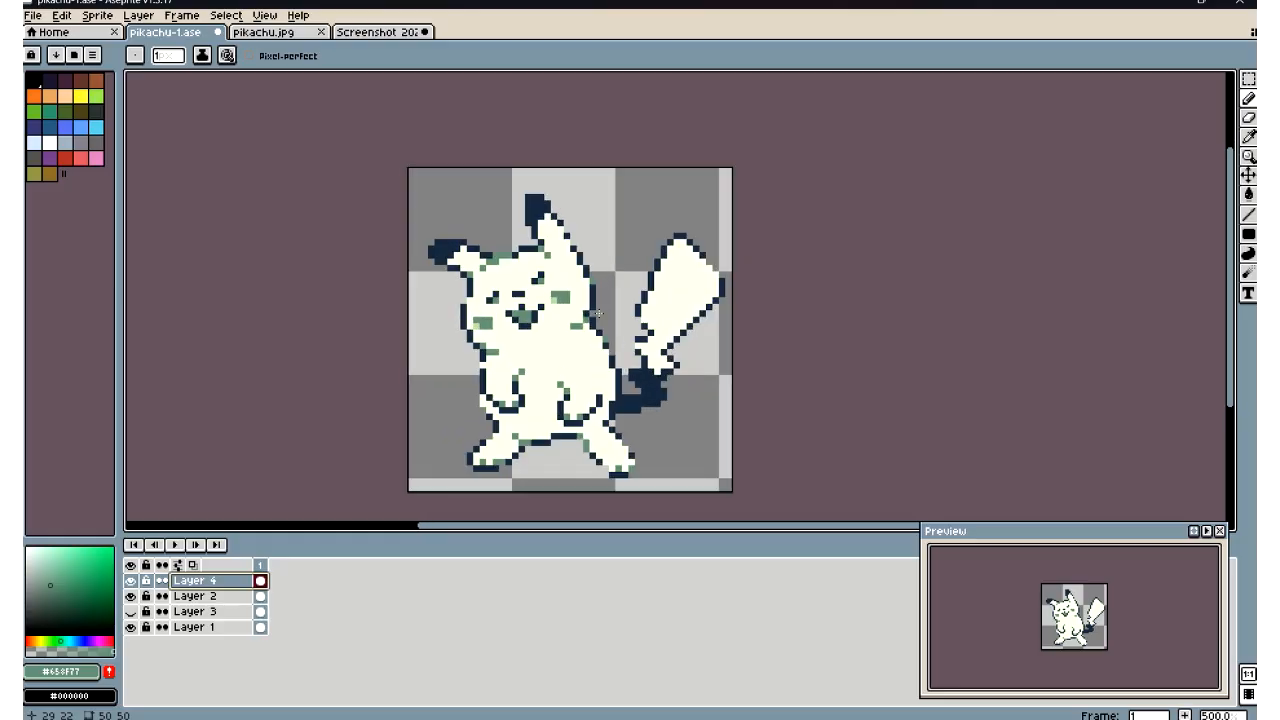
scroll(597, 314, down, 2)
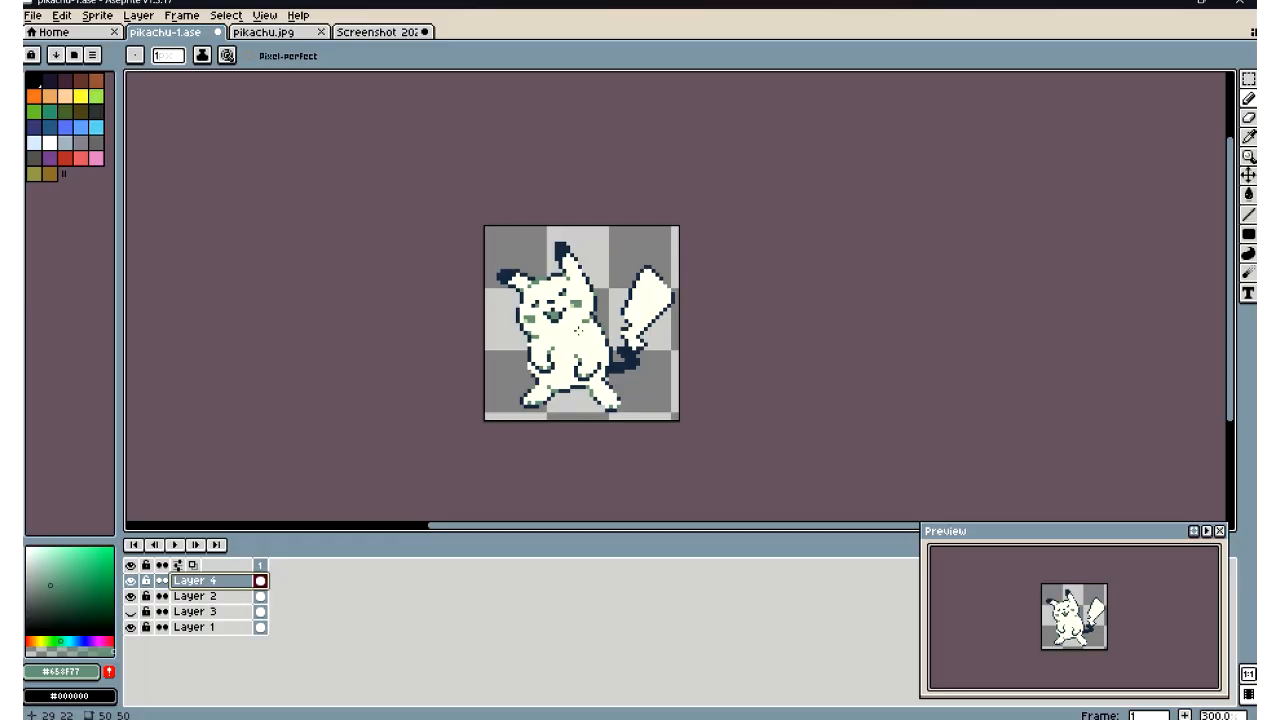
scroll(543, 374, up, 4)
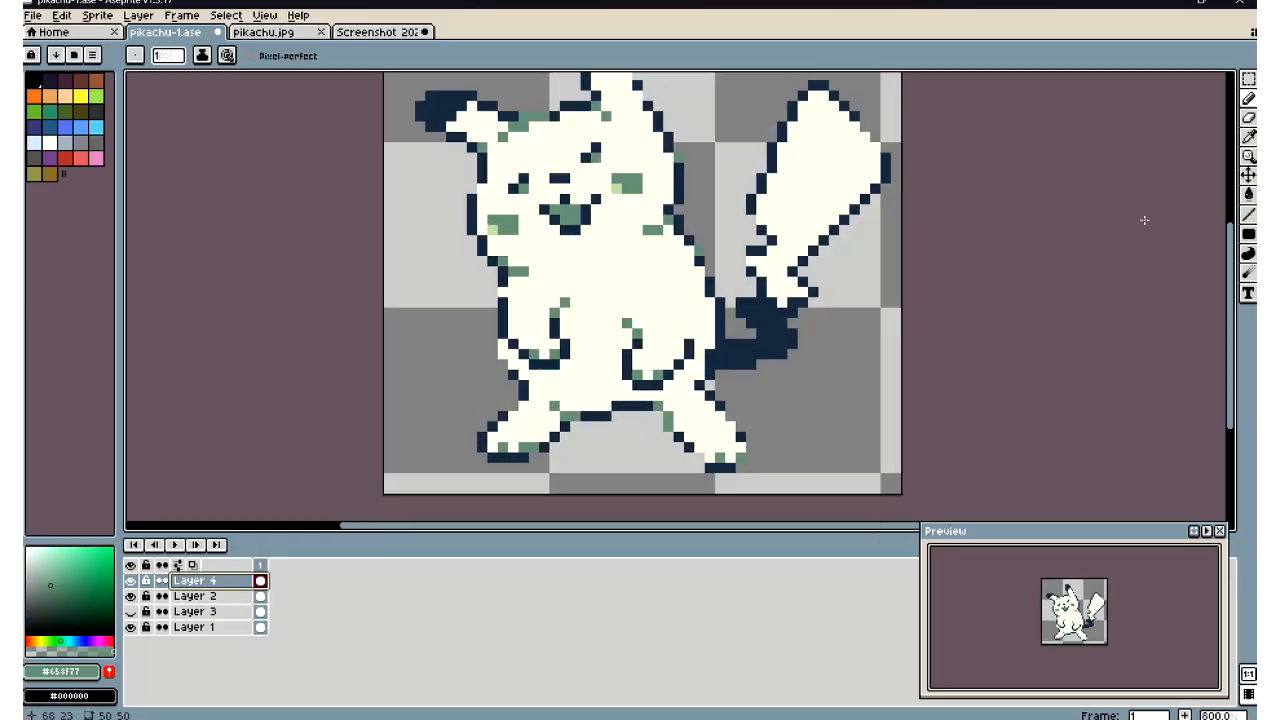
Paint two short horizontal back stripes in the cheek green #658f77 inside the body's tail-side edge and check them at small scale
click(1248, 137)
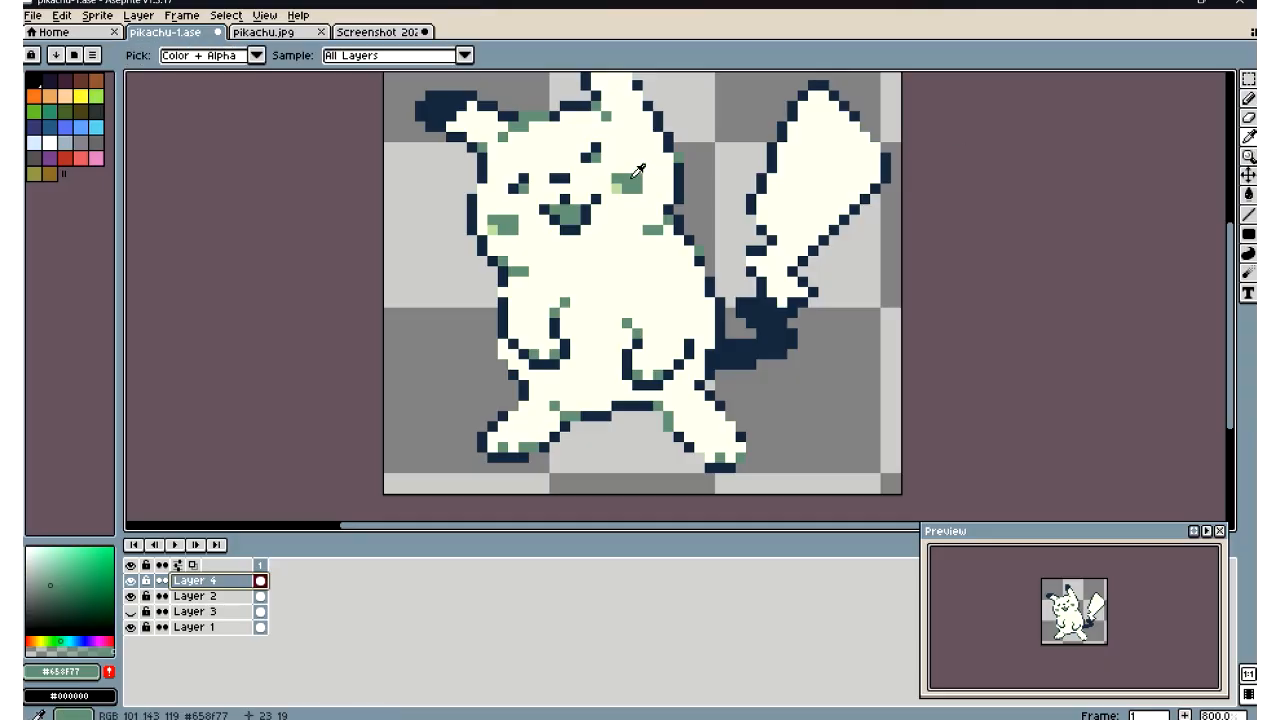
click(1248, 98)
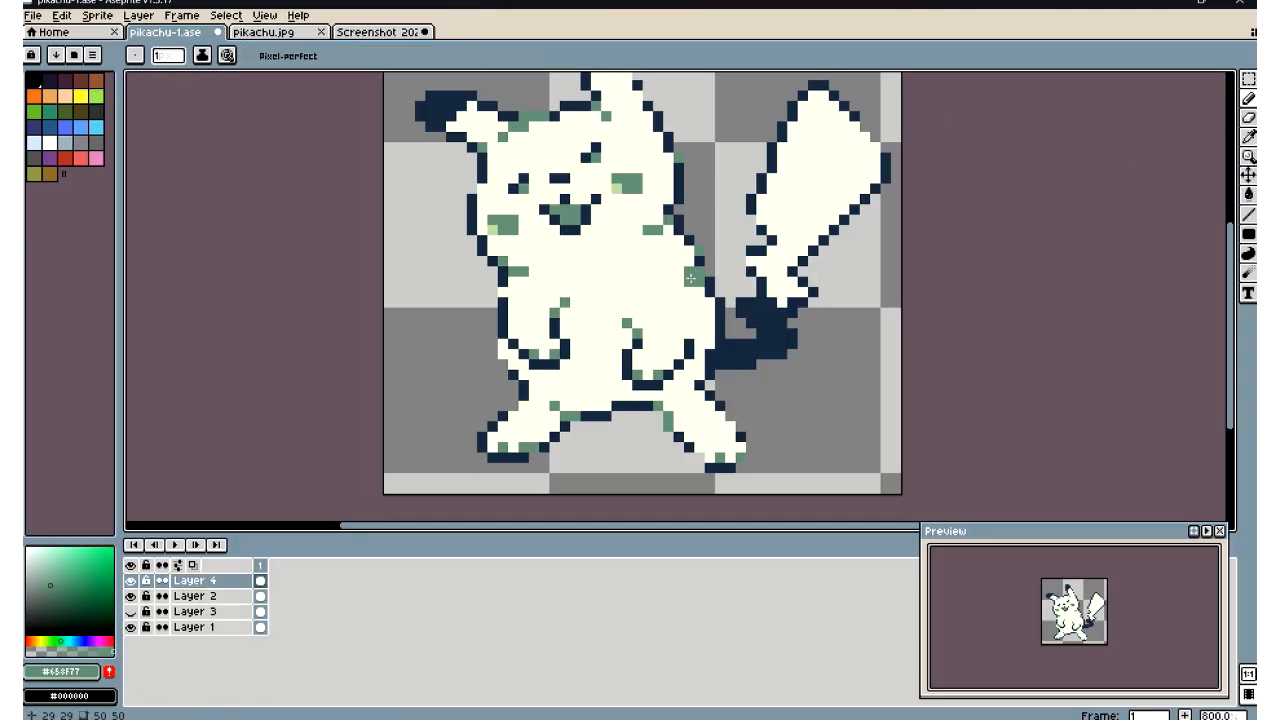
mouse_move(690, 278)
mouse_down()
mouse_move(668, 281)
mouse_move(693, 311)
mouse_up()
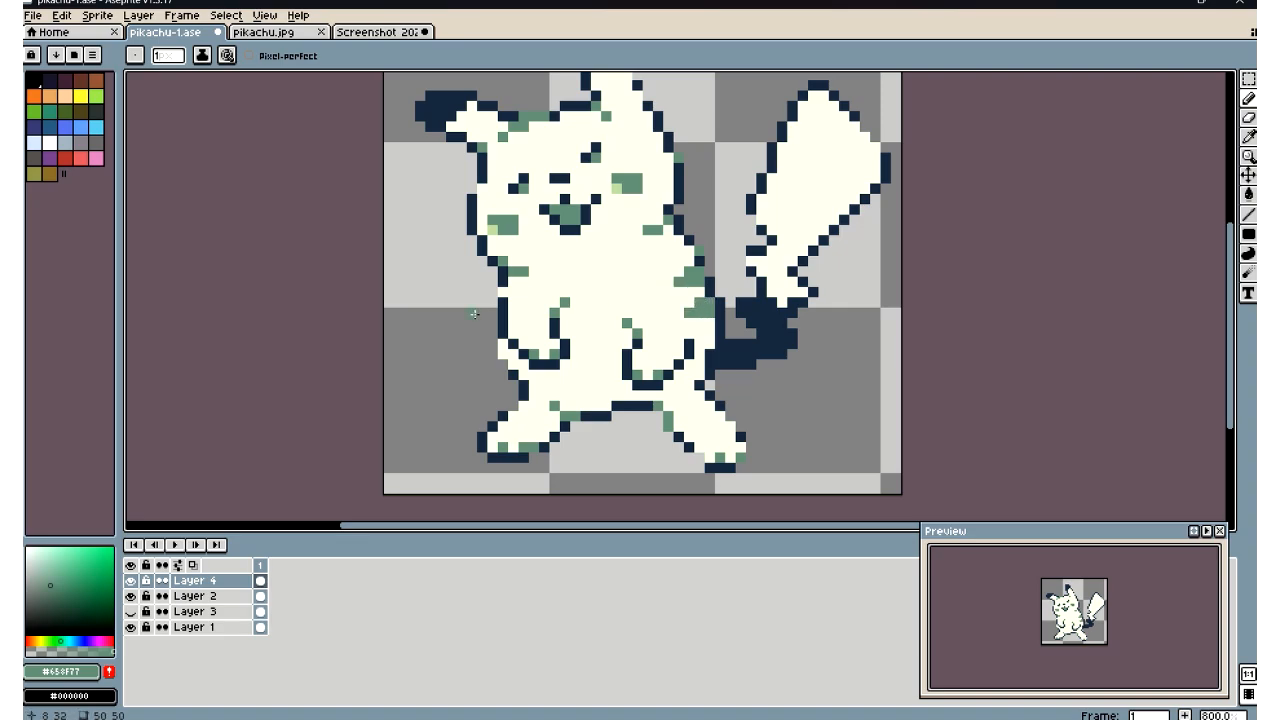
scroll(474, 314, down, 7)
scroll(474, 314, up, 2)
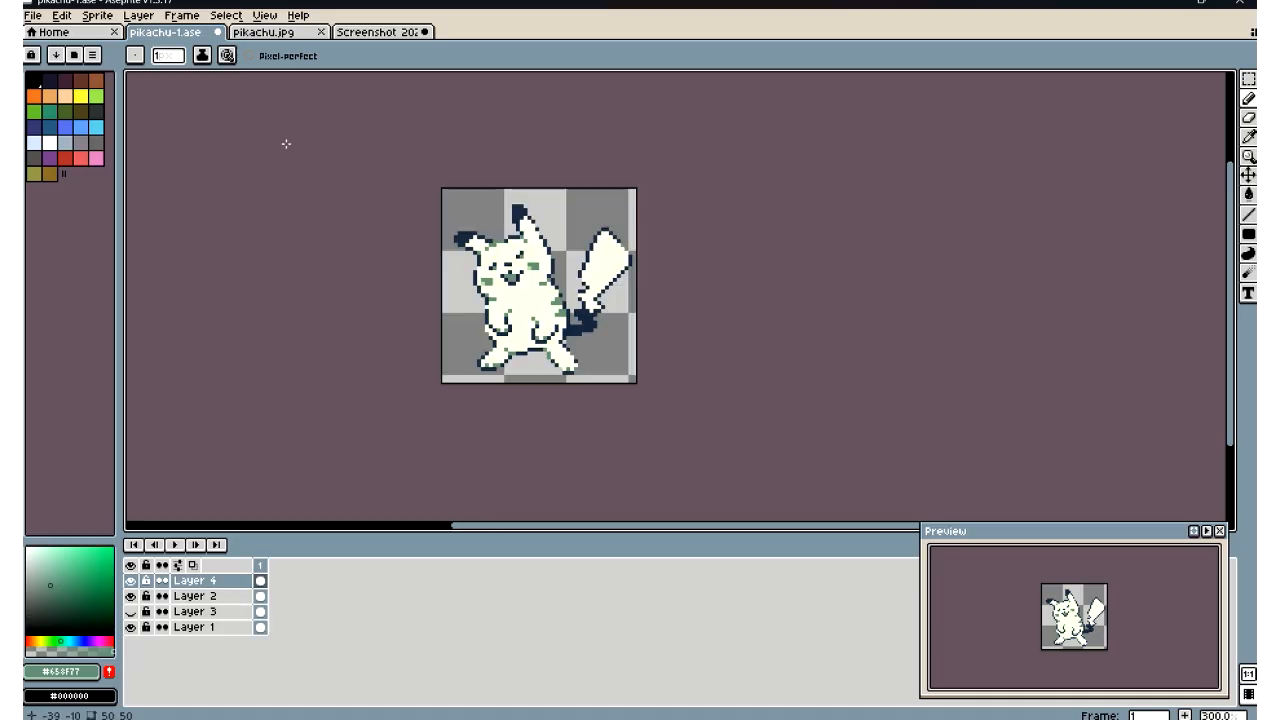
Compare the back stripes with the pikachu.jpg and Screenshot references and return to pikachu-1.ase
click(282, 36)
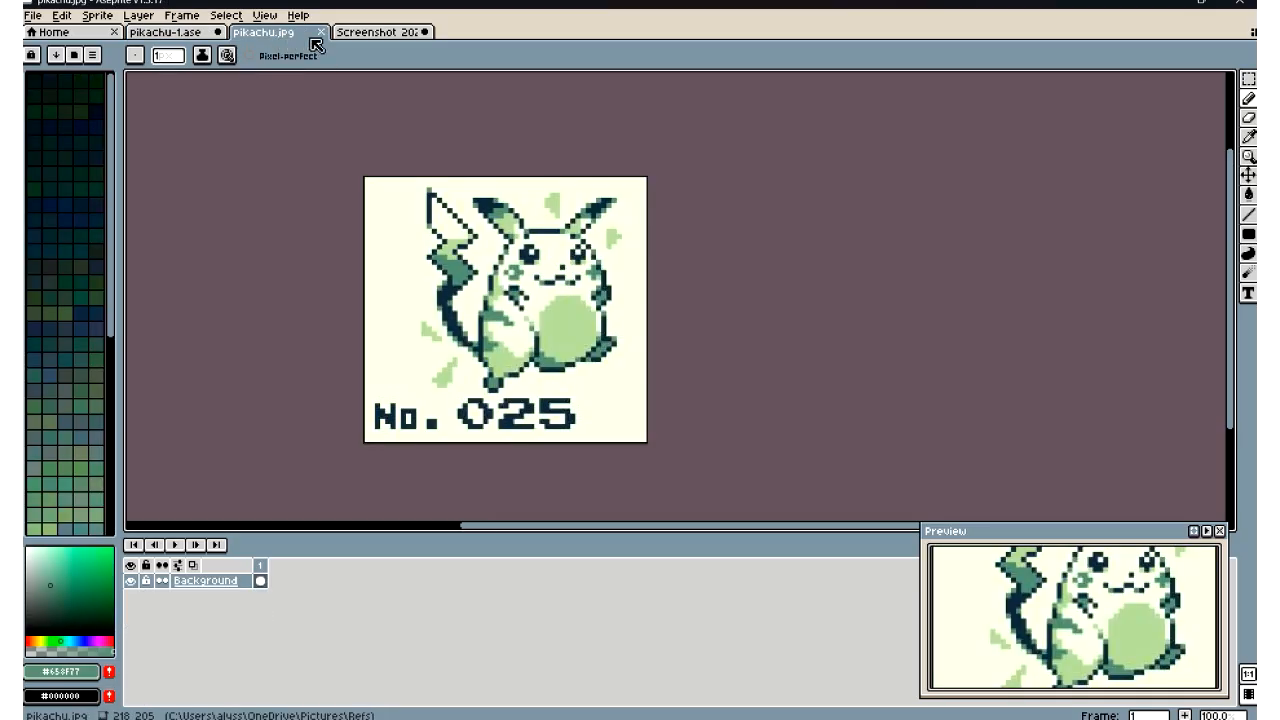
click(372, 36)
click(165, 33)
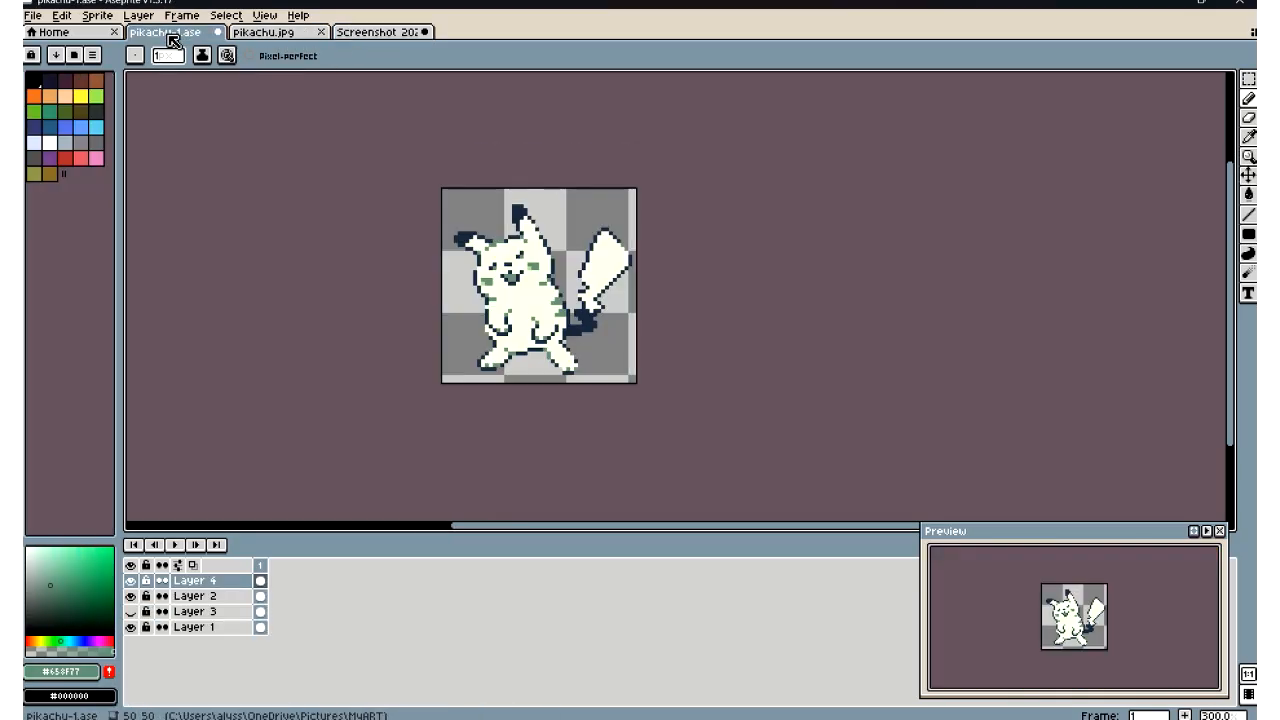
Examine the new back stripes against the rest of the body up close and at sprite scale
scroll(528, 308, up, 2)
scroll(530, 308, up, 1)
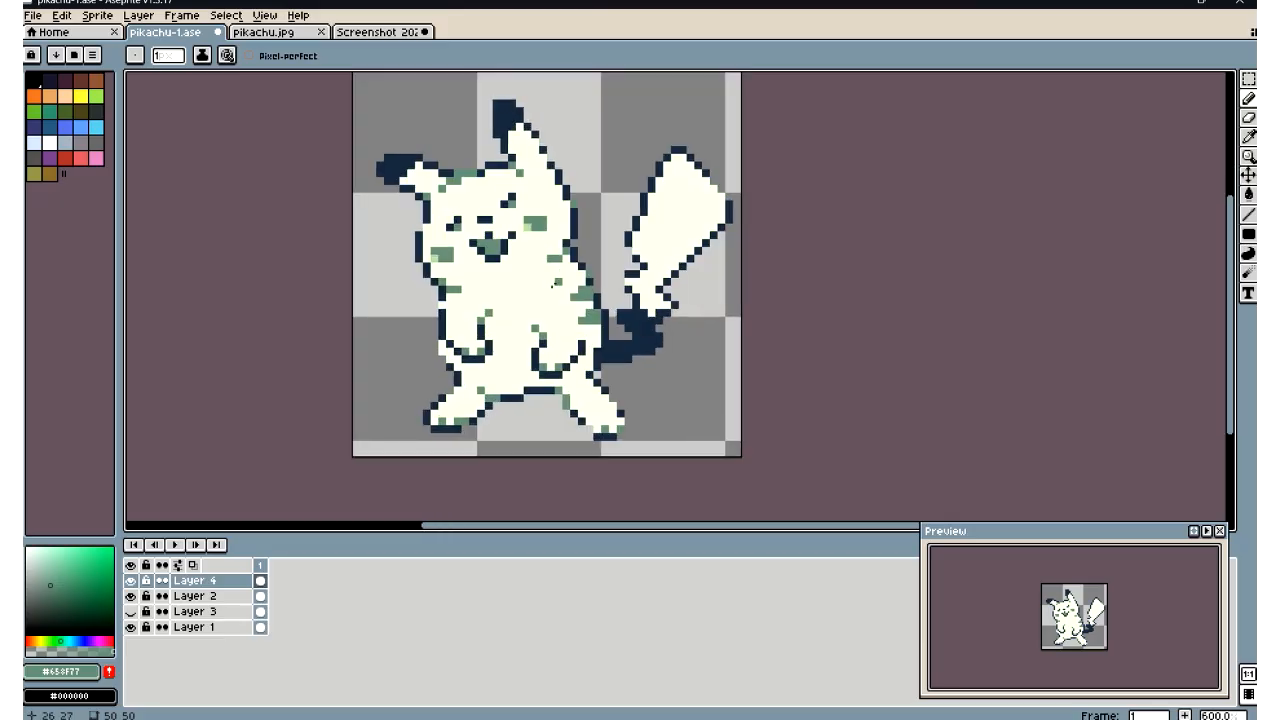
scroll(556, 296, up, 1)
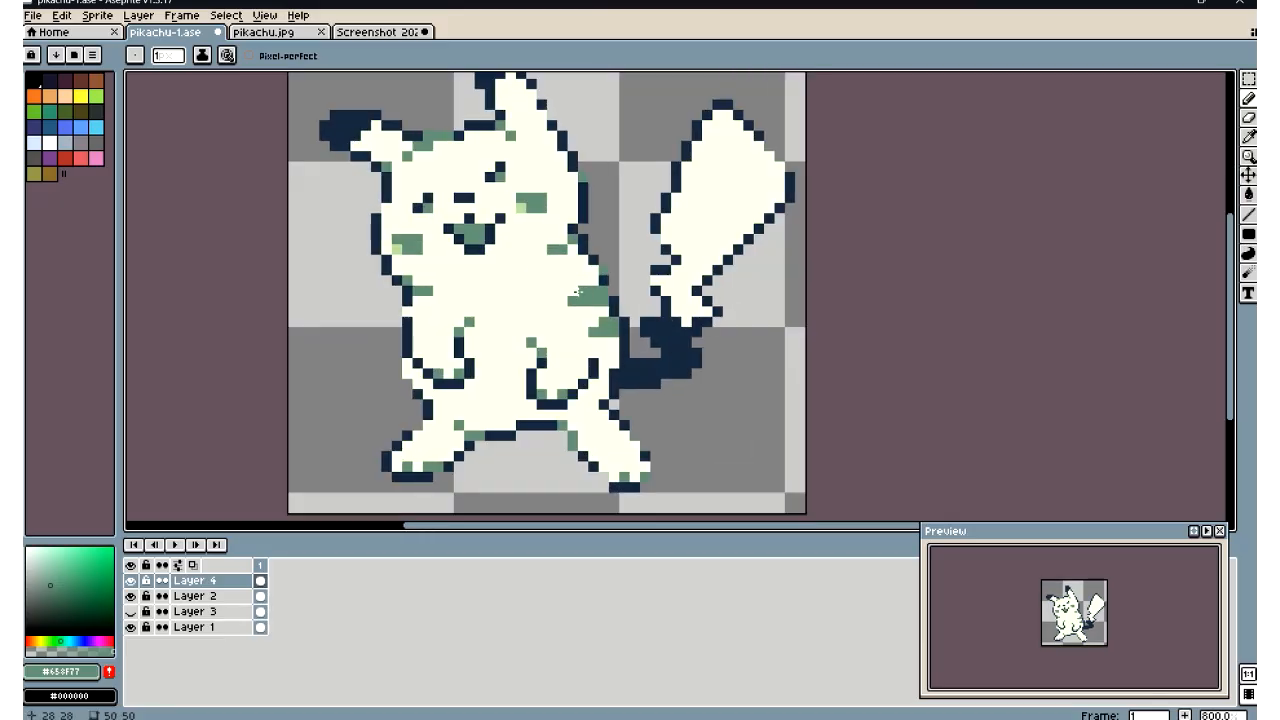
scroll(497, 355, down, 6)
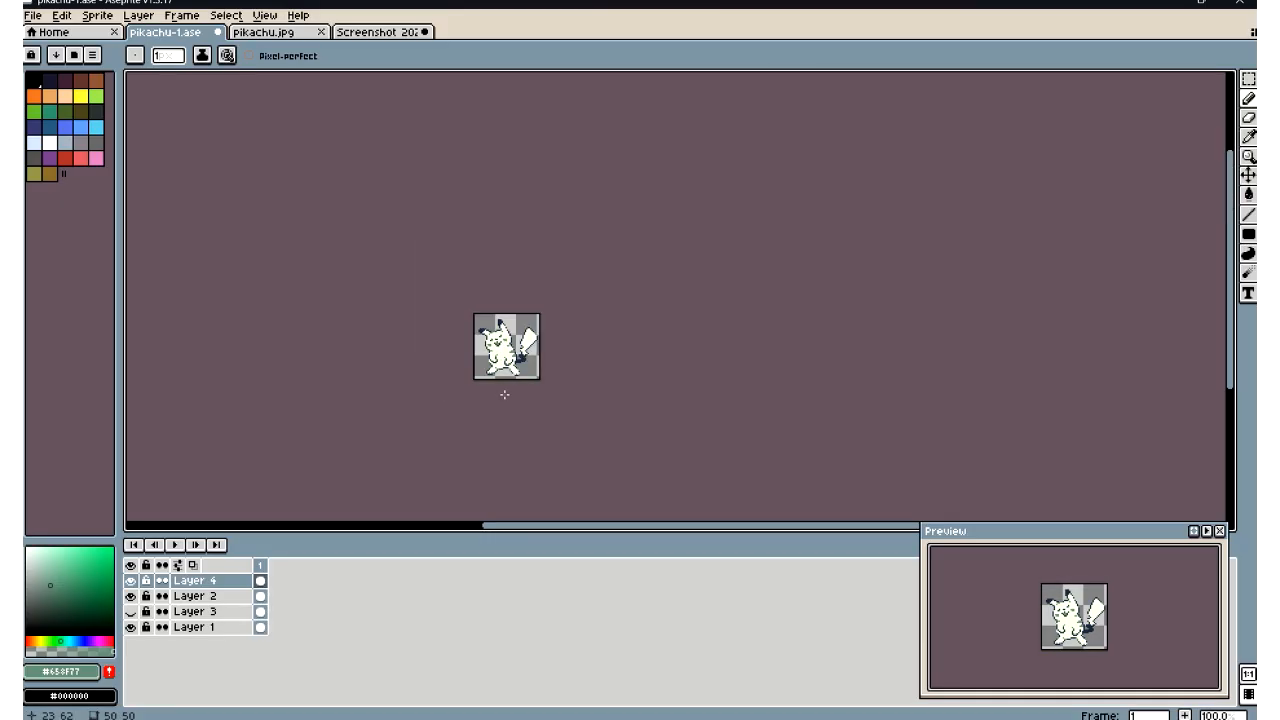
scroll(499, 372, up, 2)
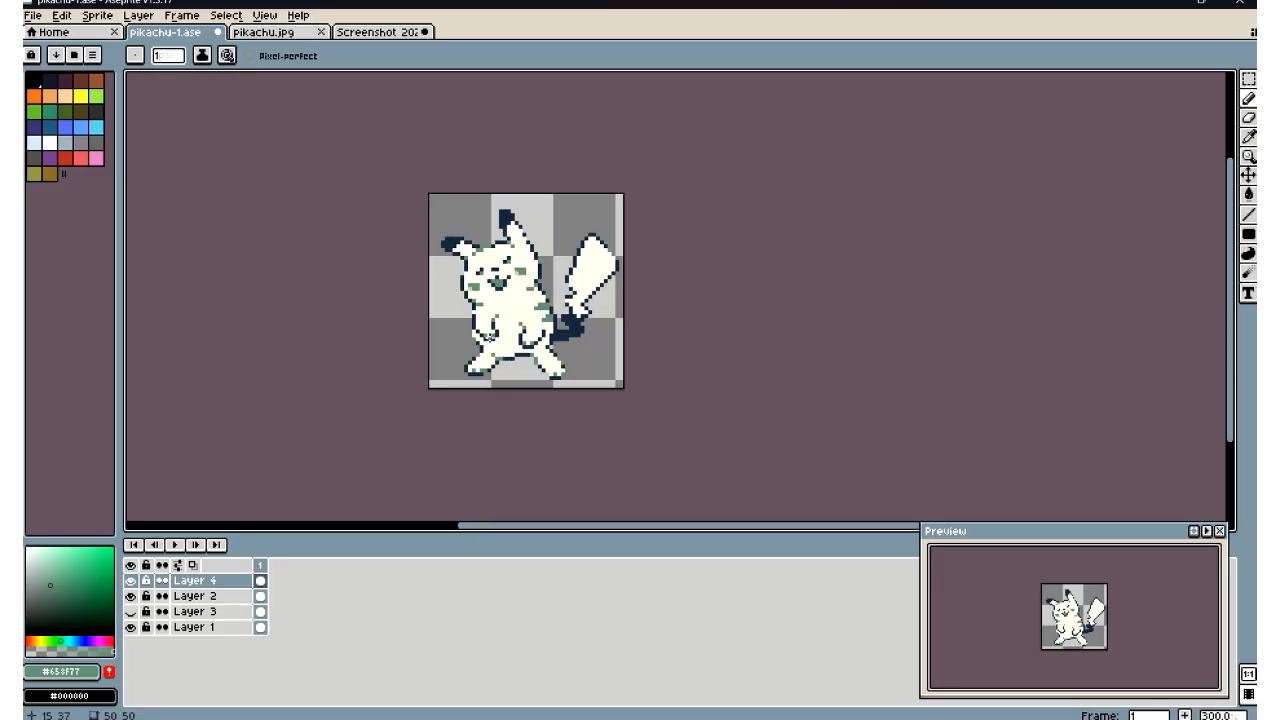
scroll(490, 330, down, 2)
scroll(489, 336, up, 1)
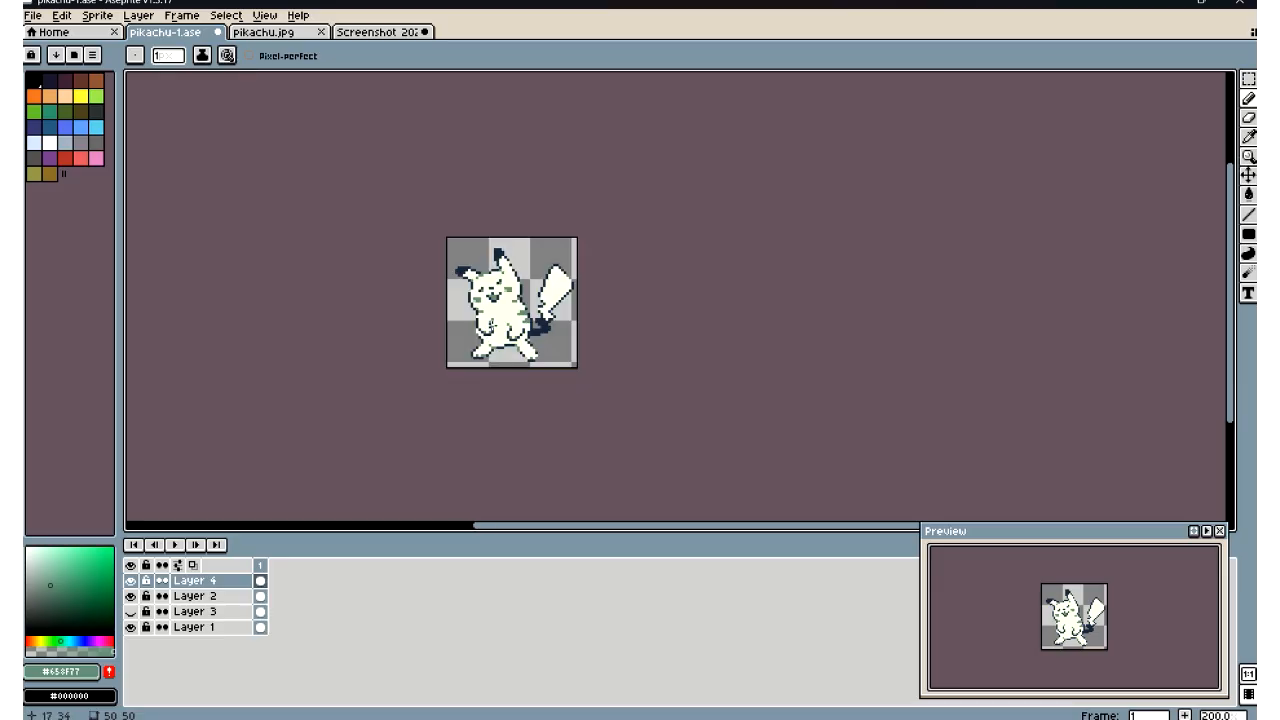
scroll(481, 305, up, 3)
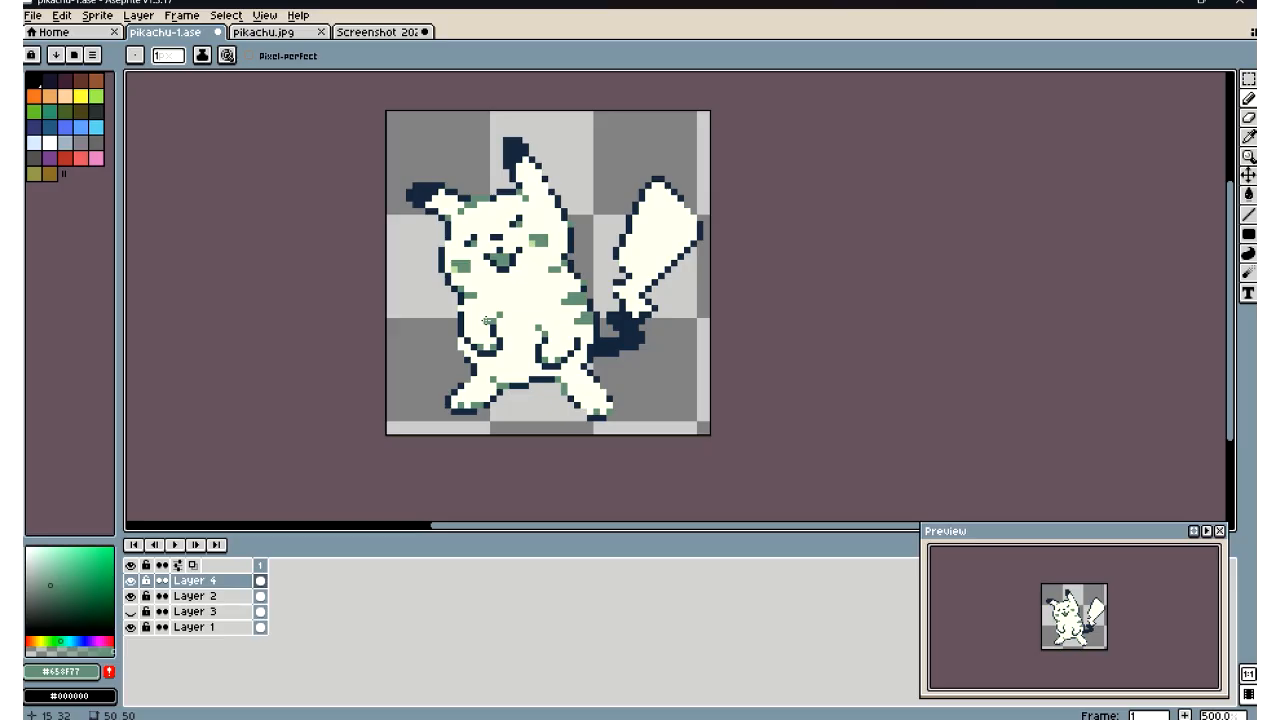
scroll(486, 320, down, 3)
scroll(495, 404, down, 1)
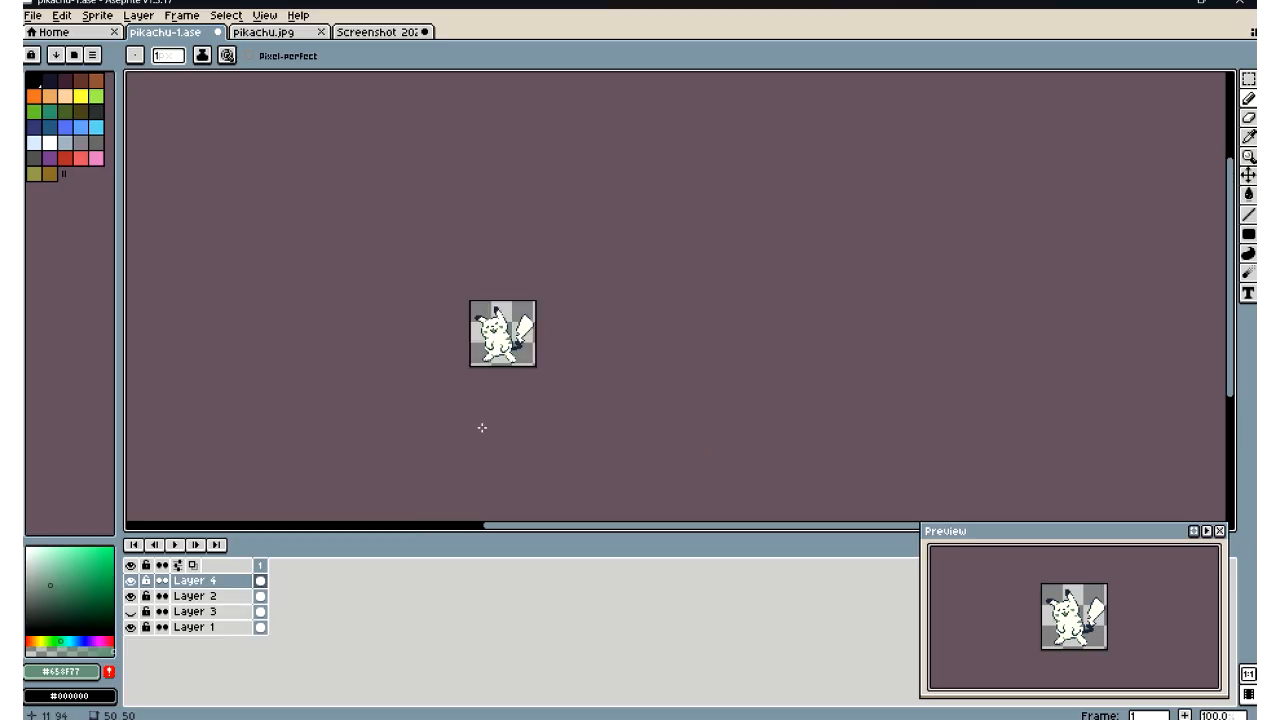
scroll(483, 370, up, 1)
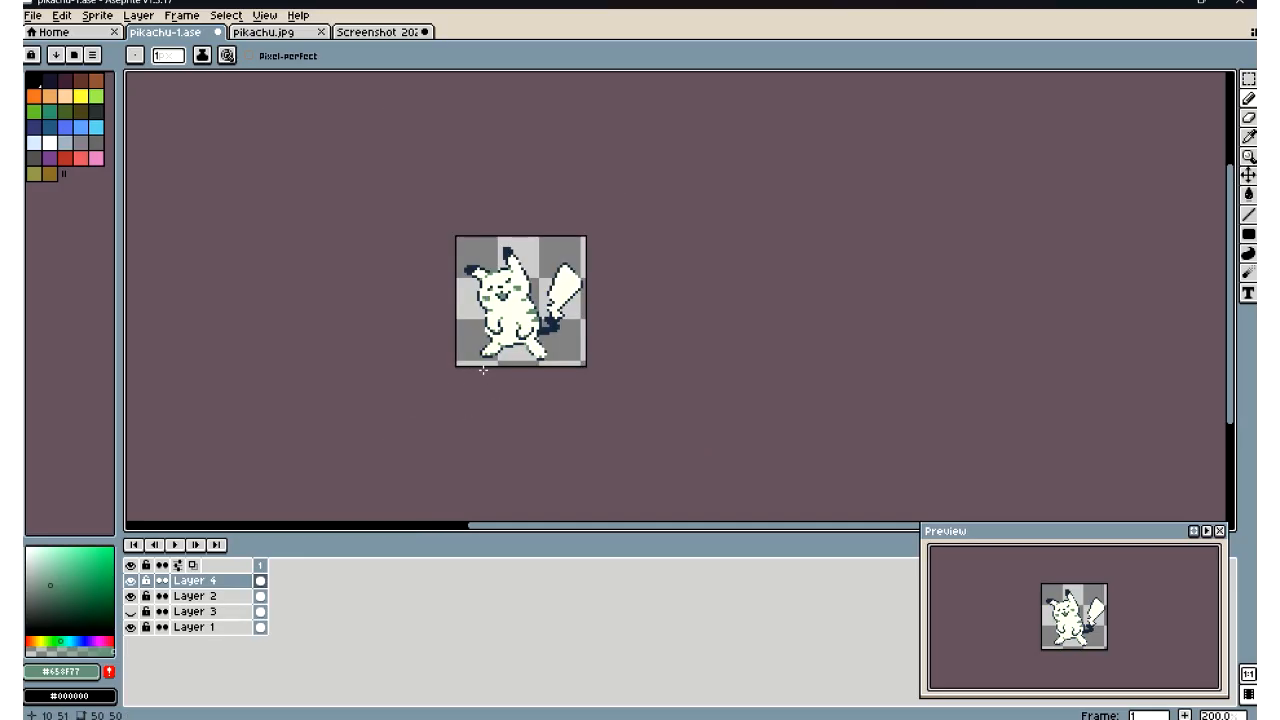
Cover the upper of the two stacked green pixels on the tail-side leg's inner edge in off-white #f1fee2 and check the sprite
scroll(490, 320, up, 4)
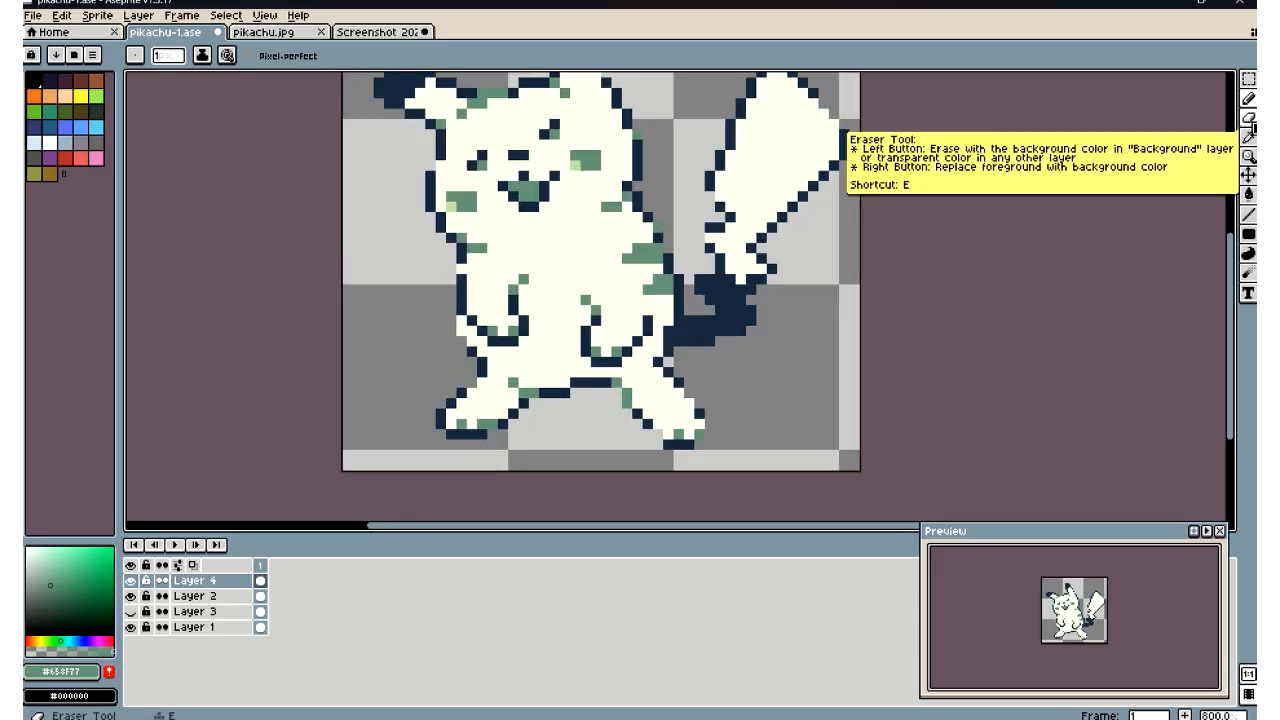
click(1248, 136)
click(658, 382)
key(b)
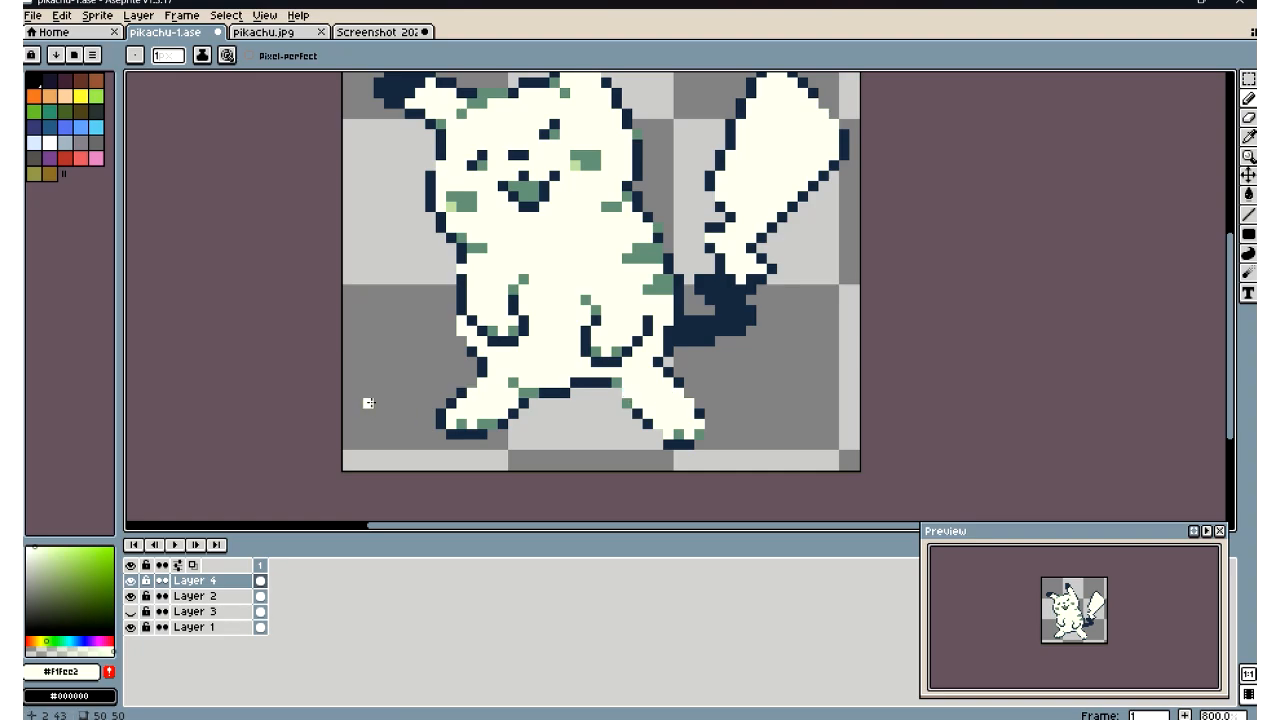
scroll(368, 401, down, 4)
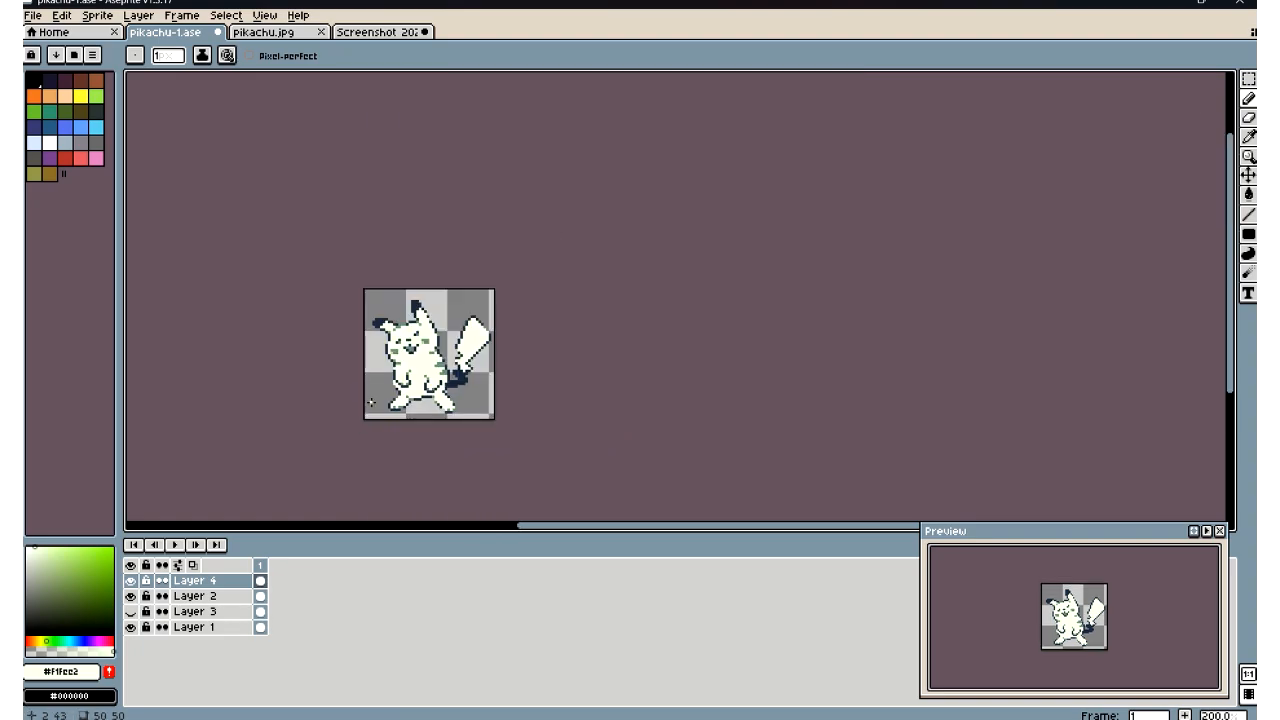
scroll(371, 402, up, 4)
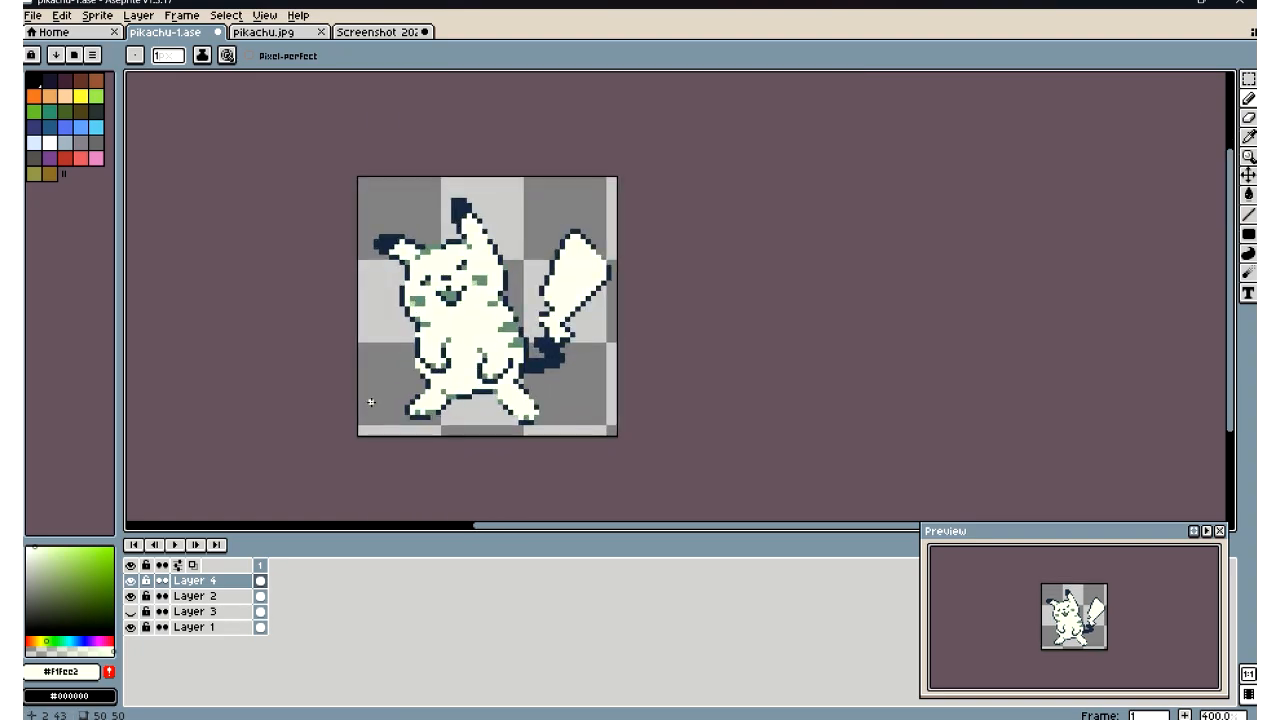
Paint two adjacent pixels in the cheek green #658f77 at the step between the two navy segments of the lower body edge
click(1248, 136)
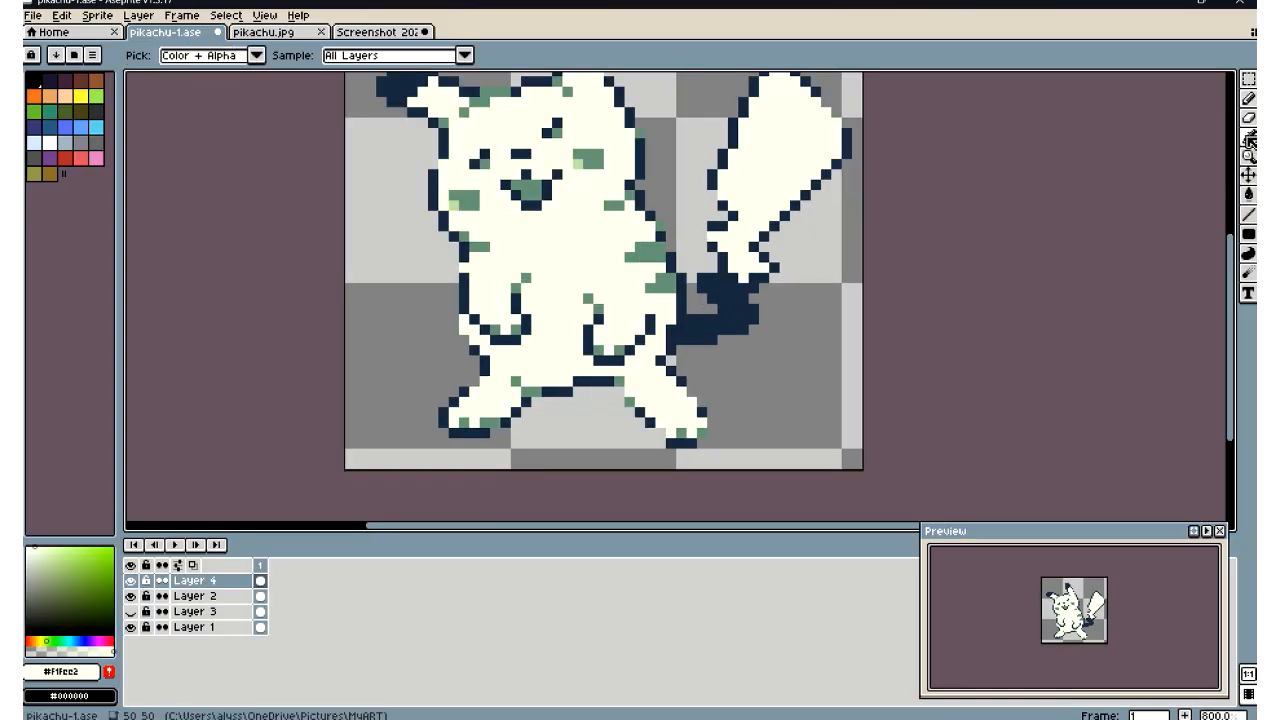
click(1022, 170)
click(1248, 98)
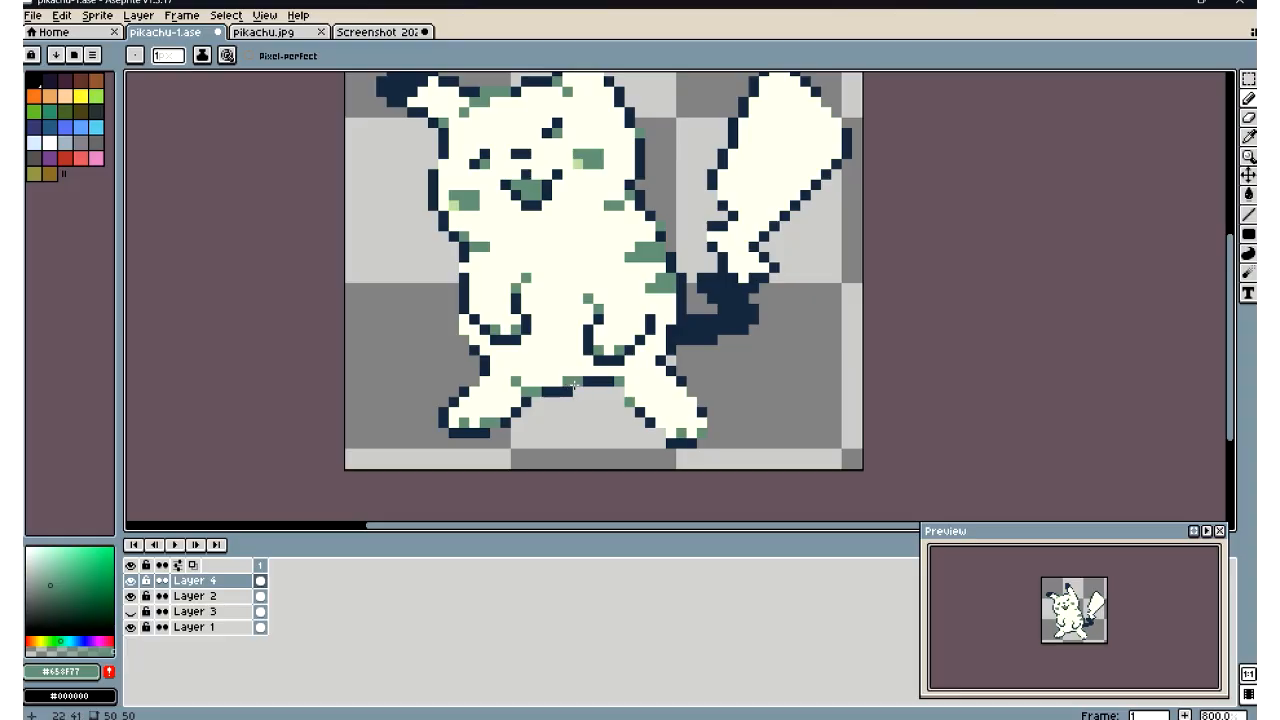
scroll(470, 430, down, 5)
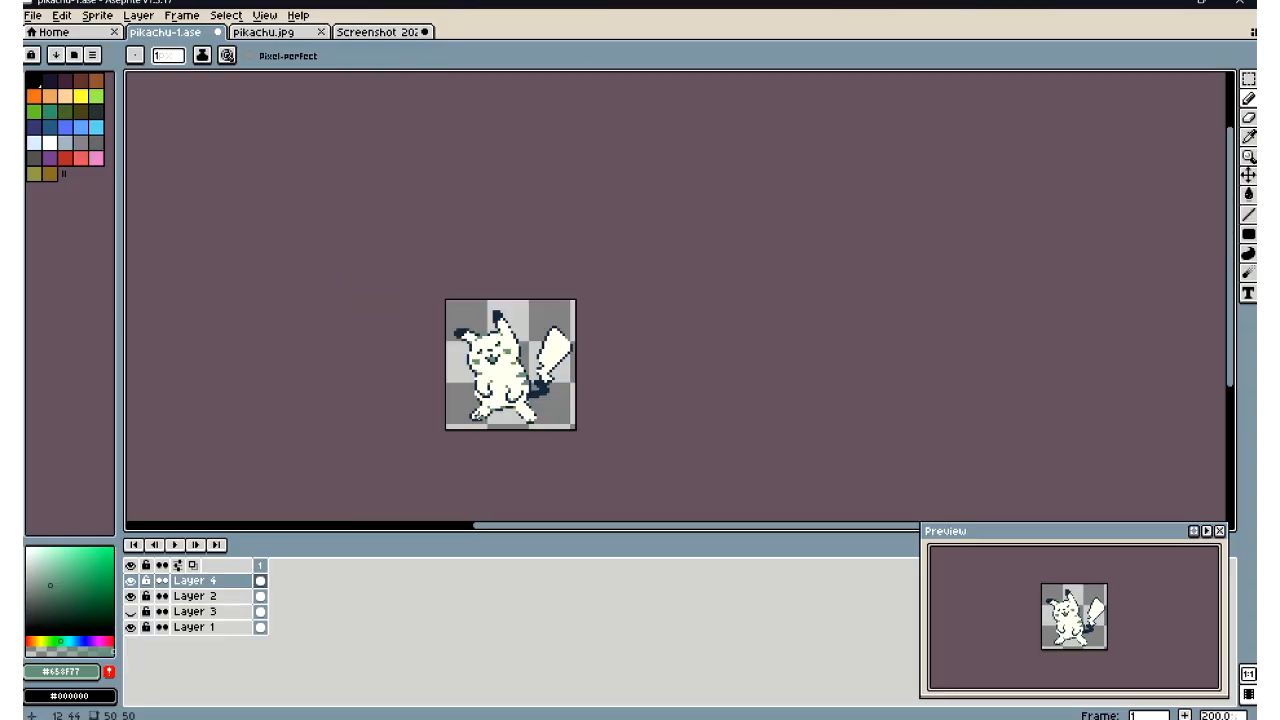
scroll(477, 414, up, 5)
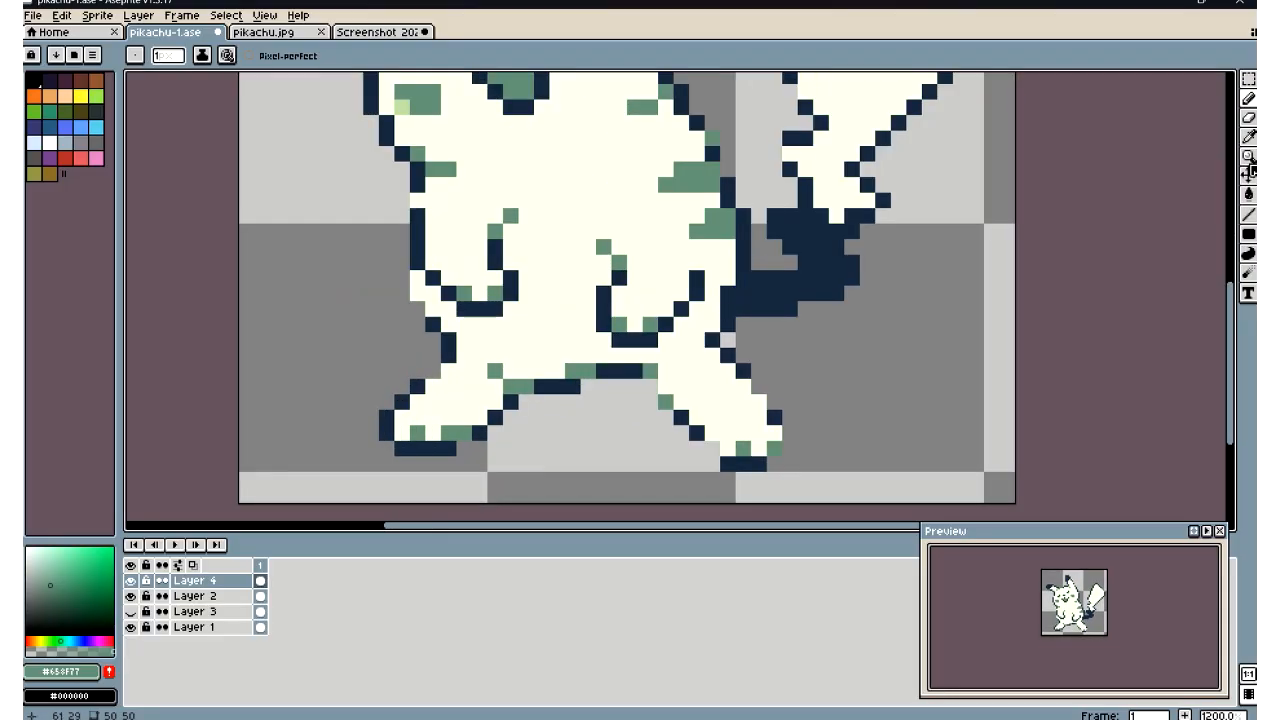
Shorten both rows of the upper tail-side back stripe by one pixel at their inner ends using off-white #f1fee2
click(1248, 136)
click(549, 203)
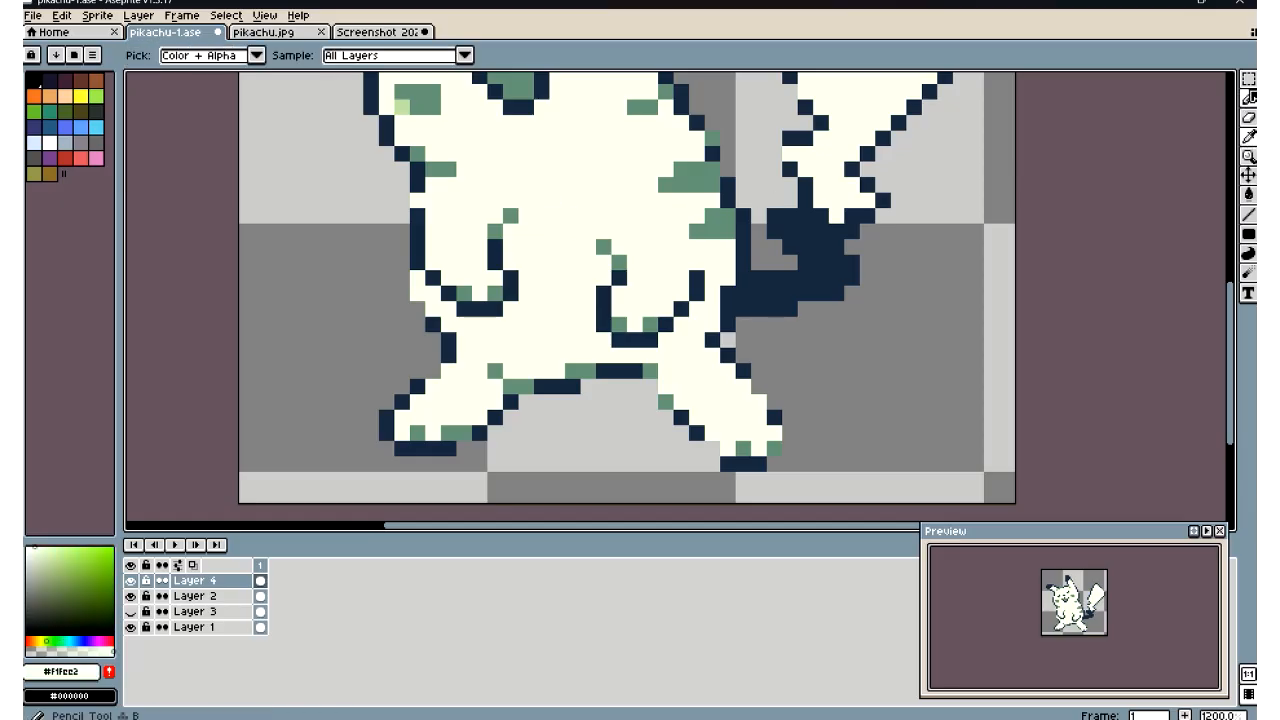
click(1248, 98)
click(680, 169)
click(662, 185)
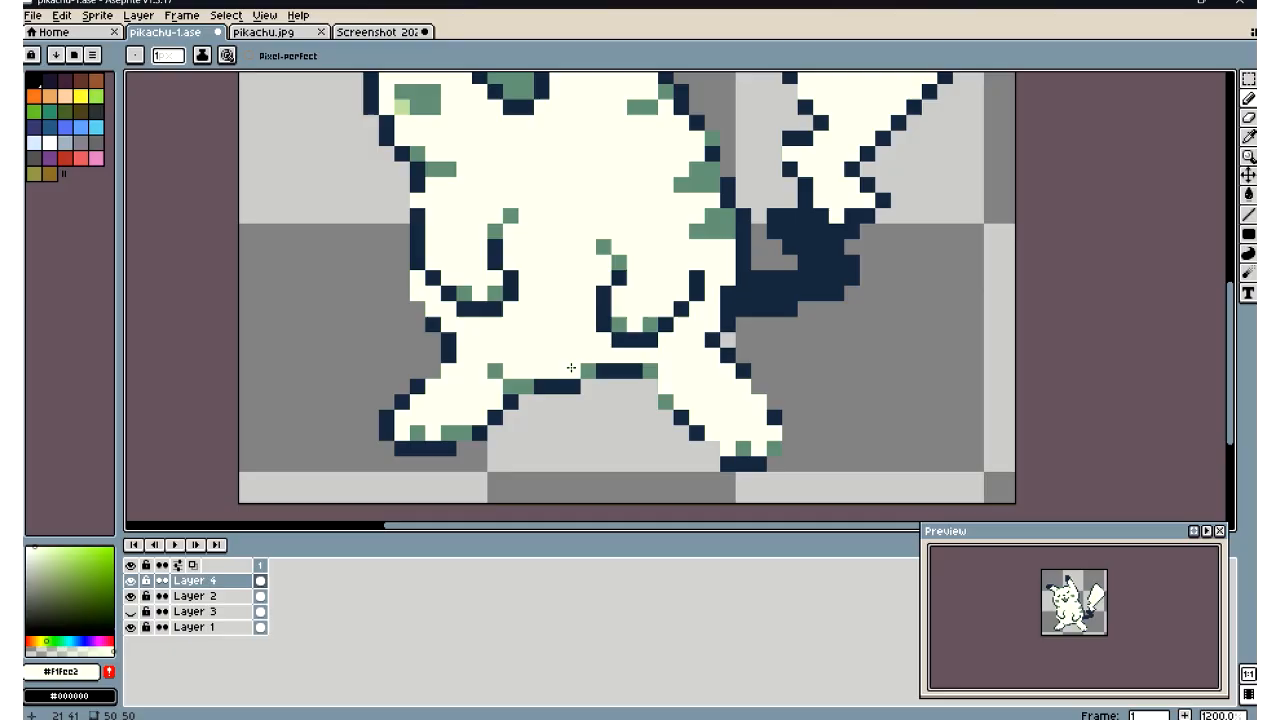
Trim the green at the lower body edge to one pixel, remove the stray off-white pixel beneath it and save pikachu-1.ase
click(584, 383)
click(1248, 136)
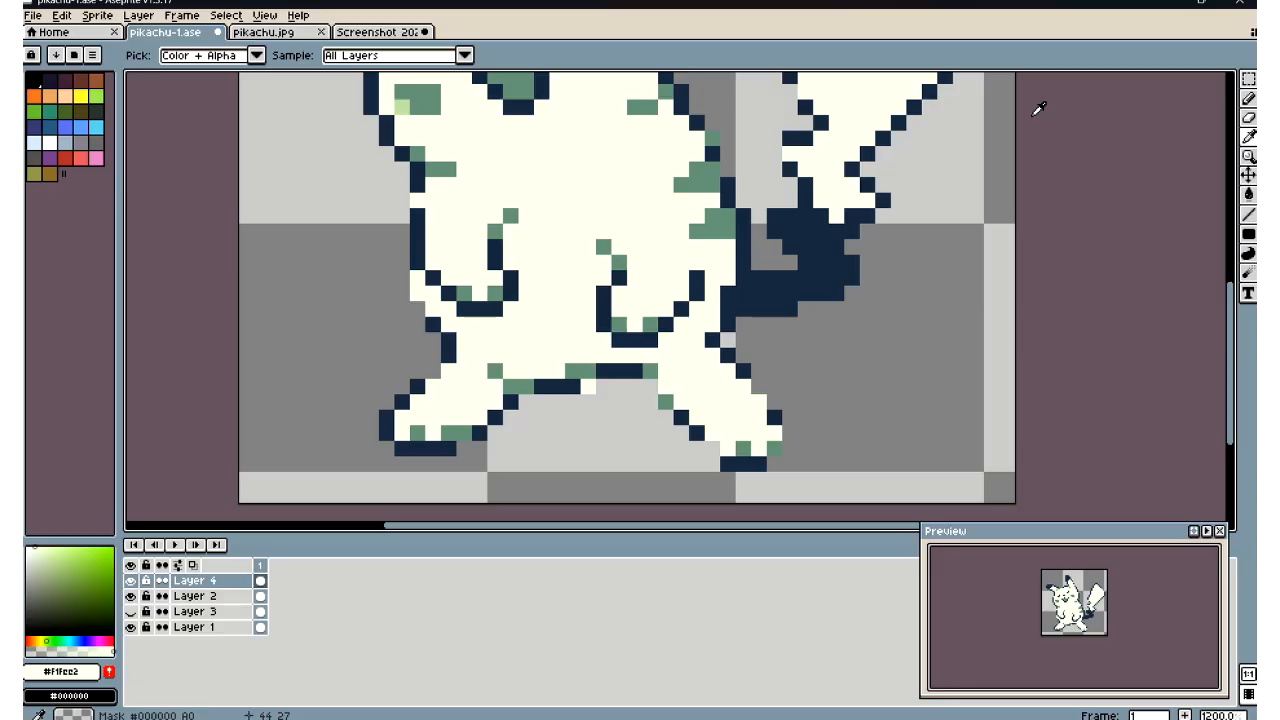
click(1248, 98)
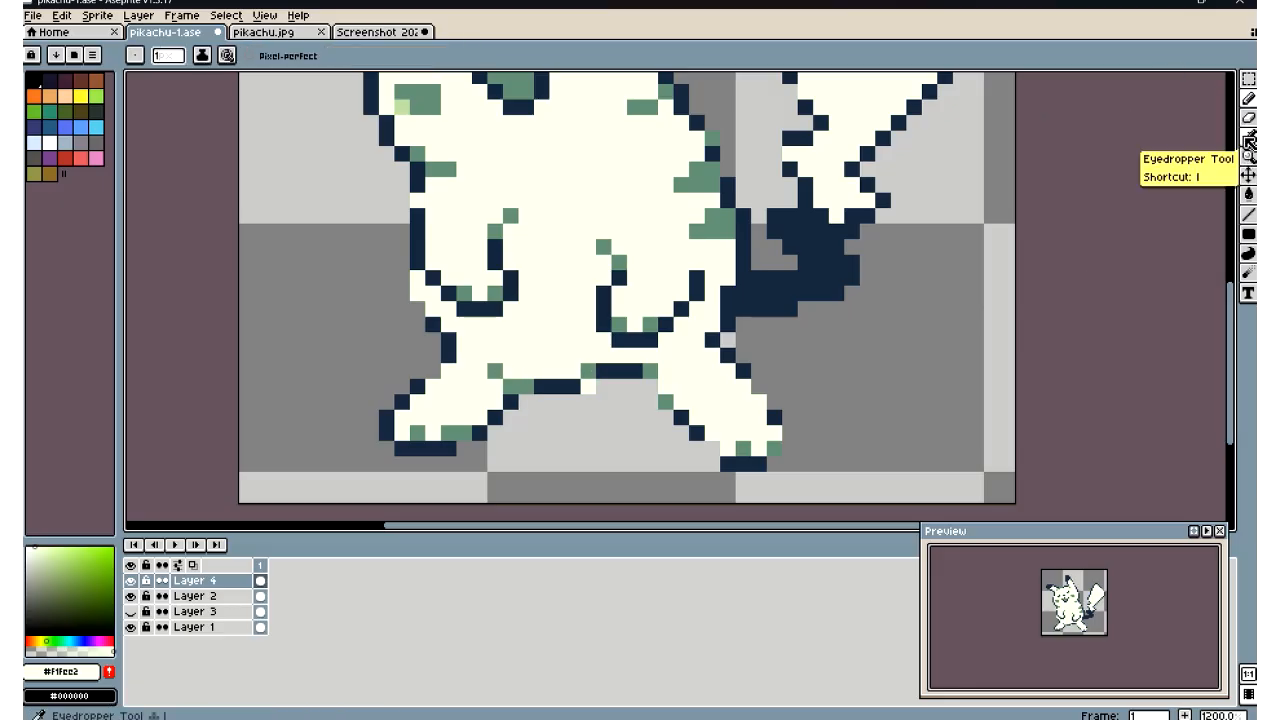
scroll(571, 434, down, 5)
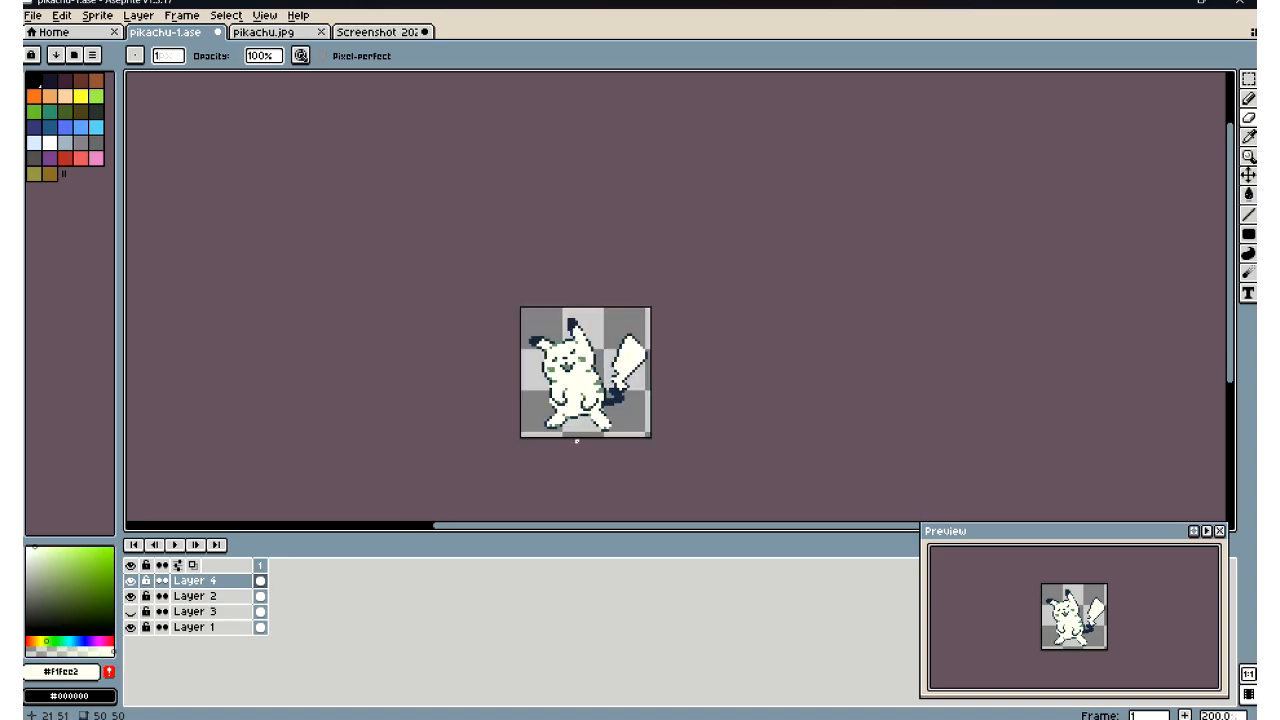
scroll(576, 438, up, 1)
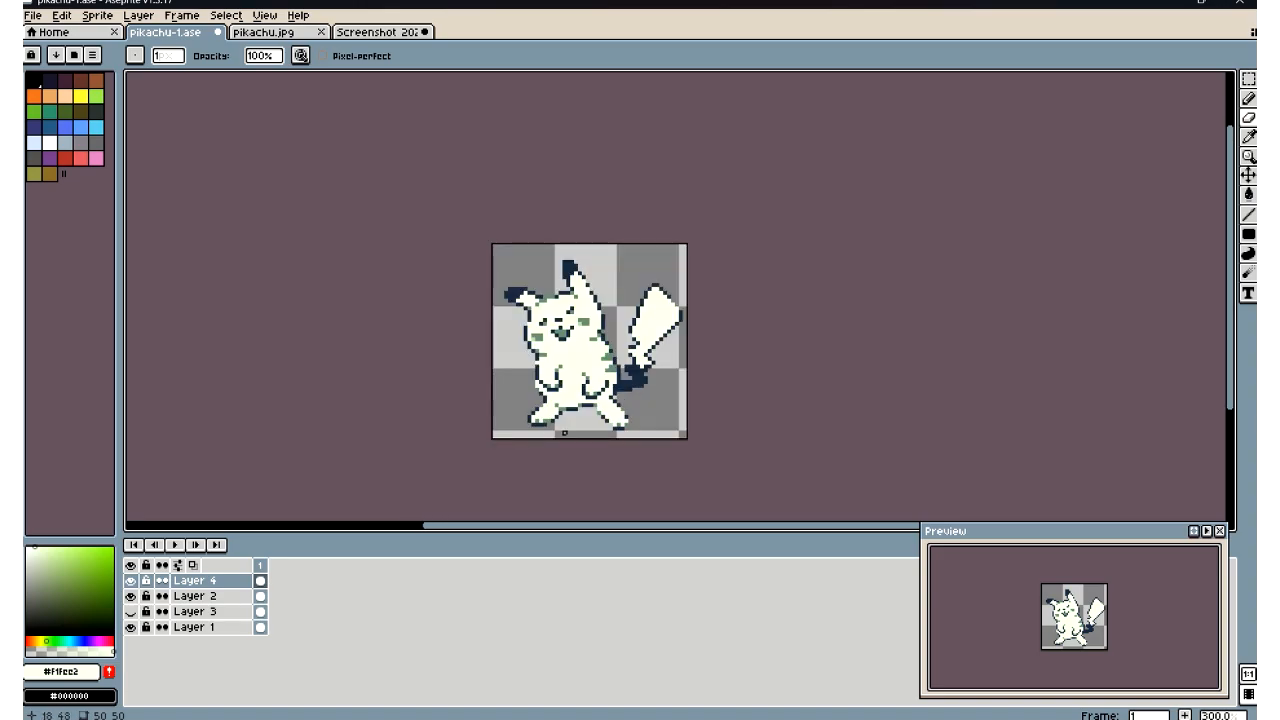
click(32, 15)
click(52, 90)
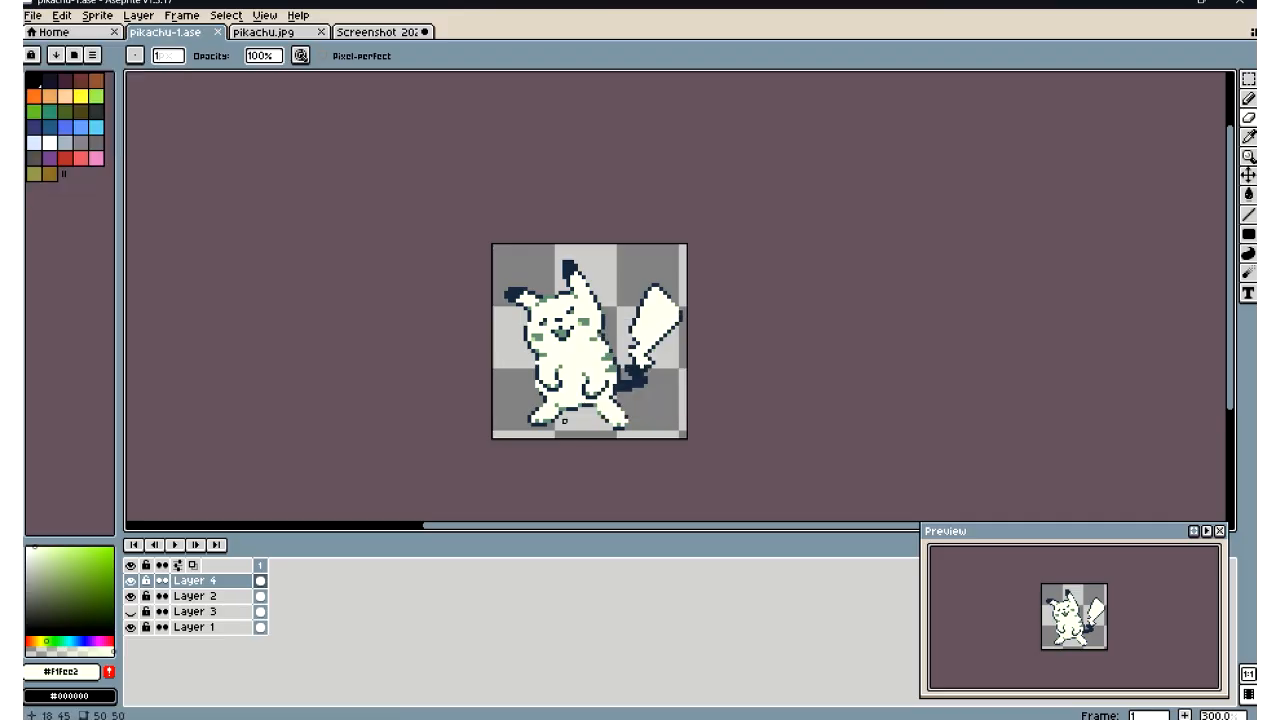
Recolor selected navy outline pixels along the tail's body-facing edge, tip and outer corner in the cheek green #658f77
scroll(565, 420, down, 1)
scroll(562, 420, up, 6)
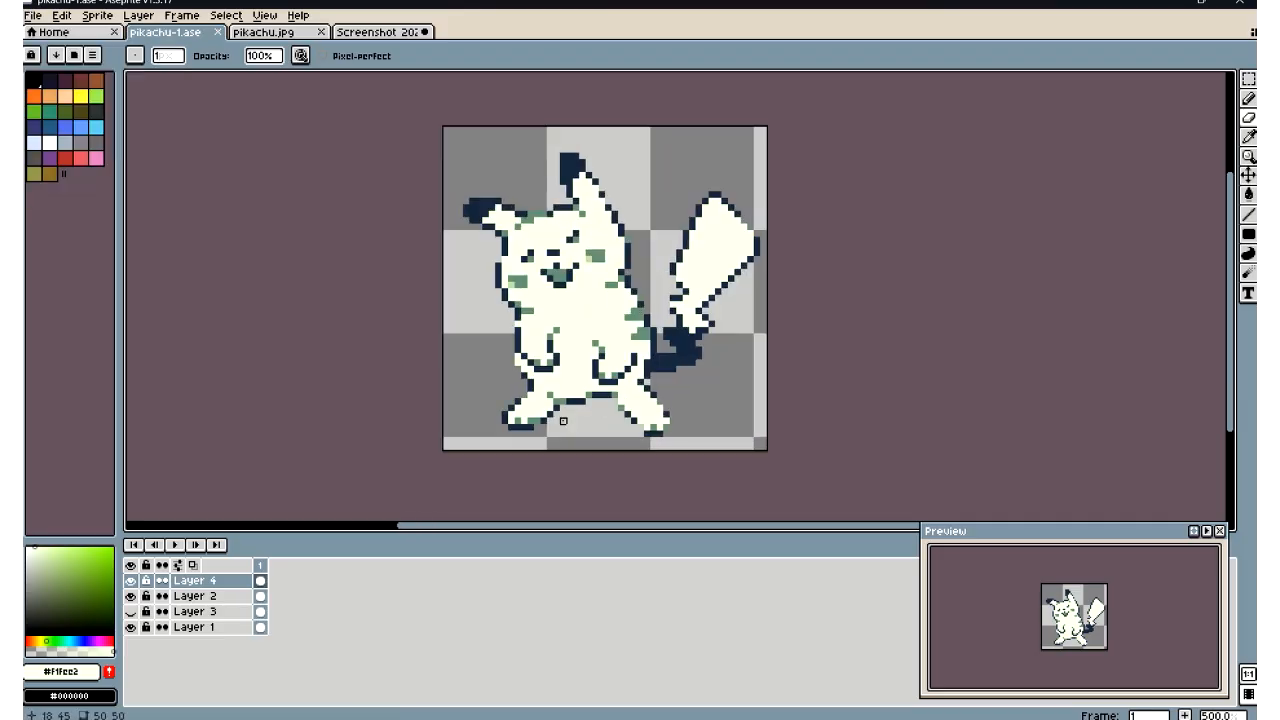
scroll(562, 420, down, 6)
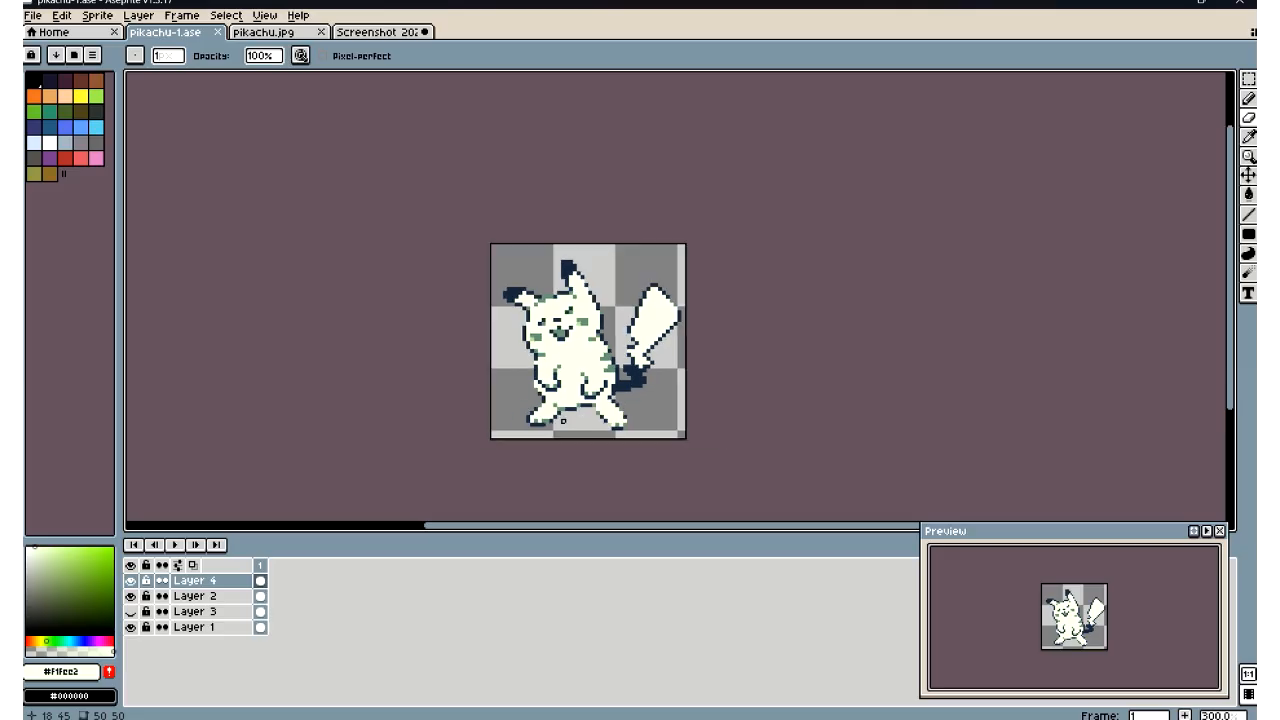
scroll(573, 418, up, 4)
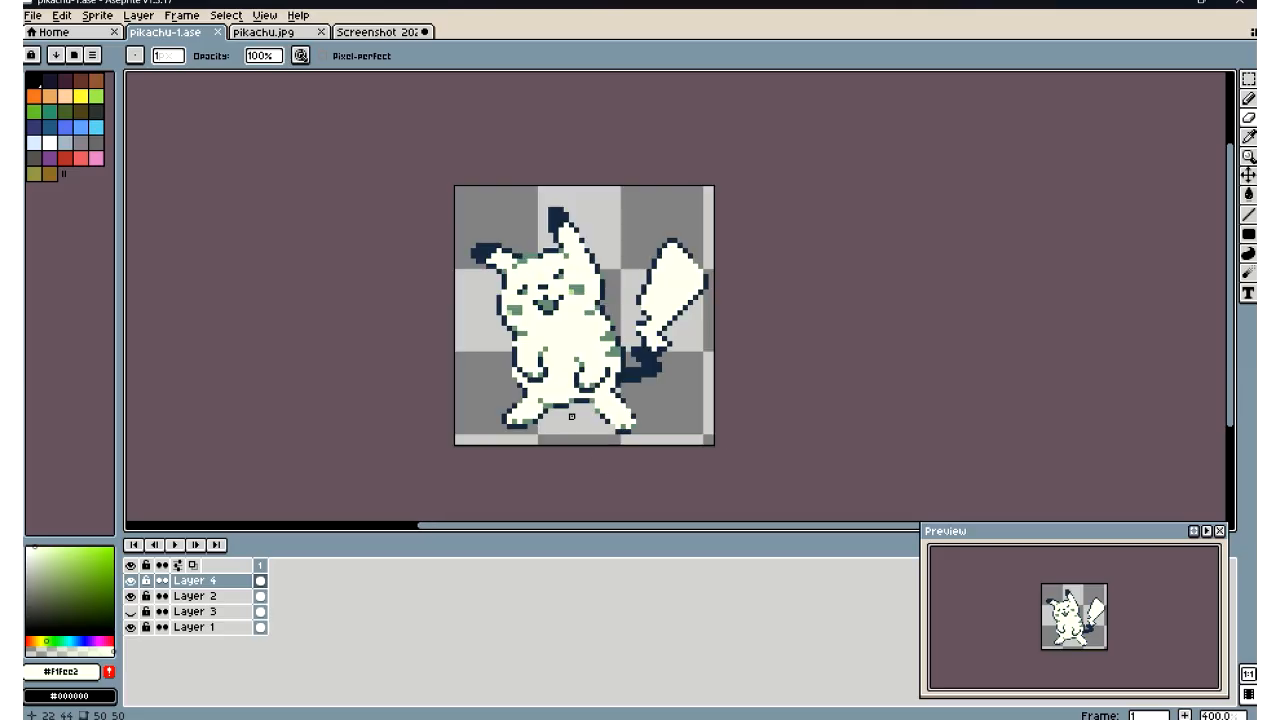
scroll(557, 374, up, 1)
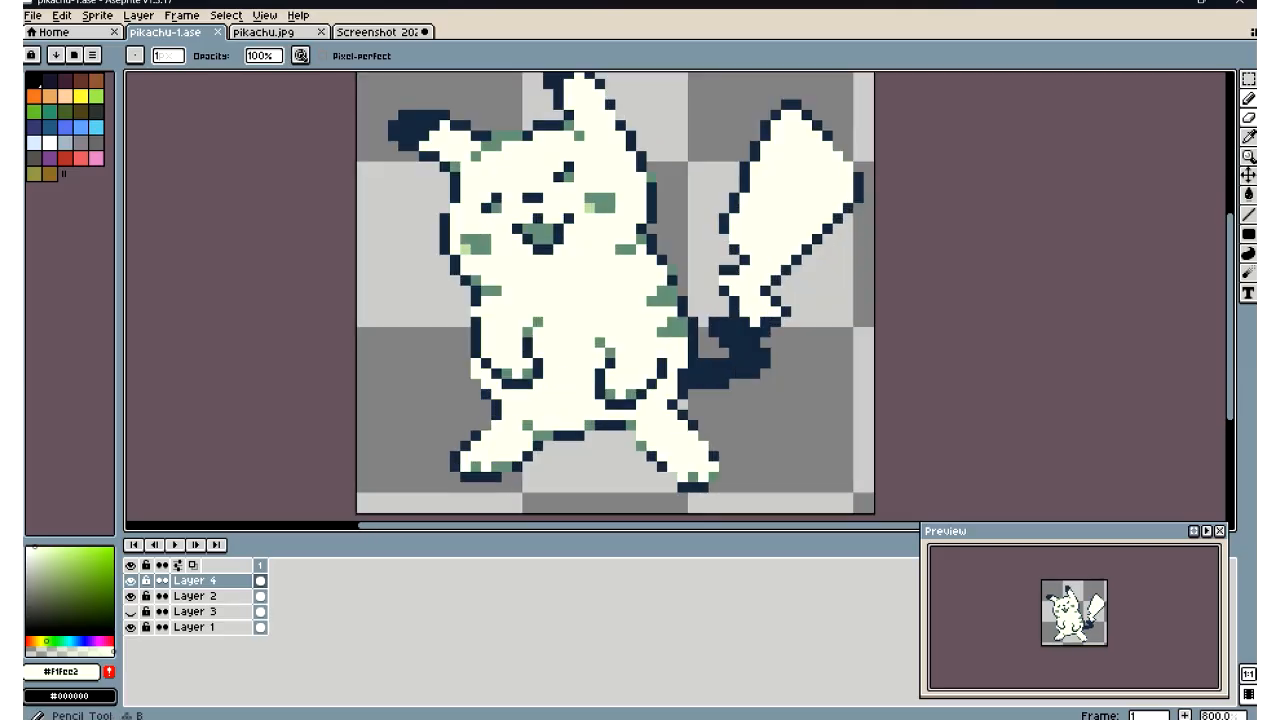
click(1248, 136)
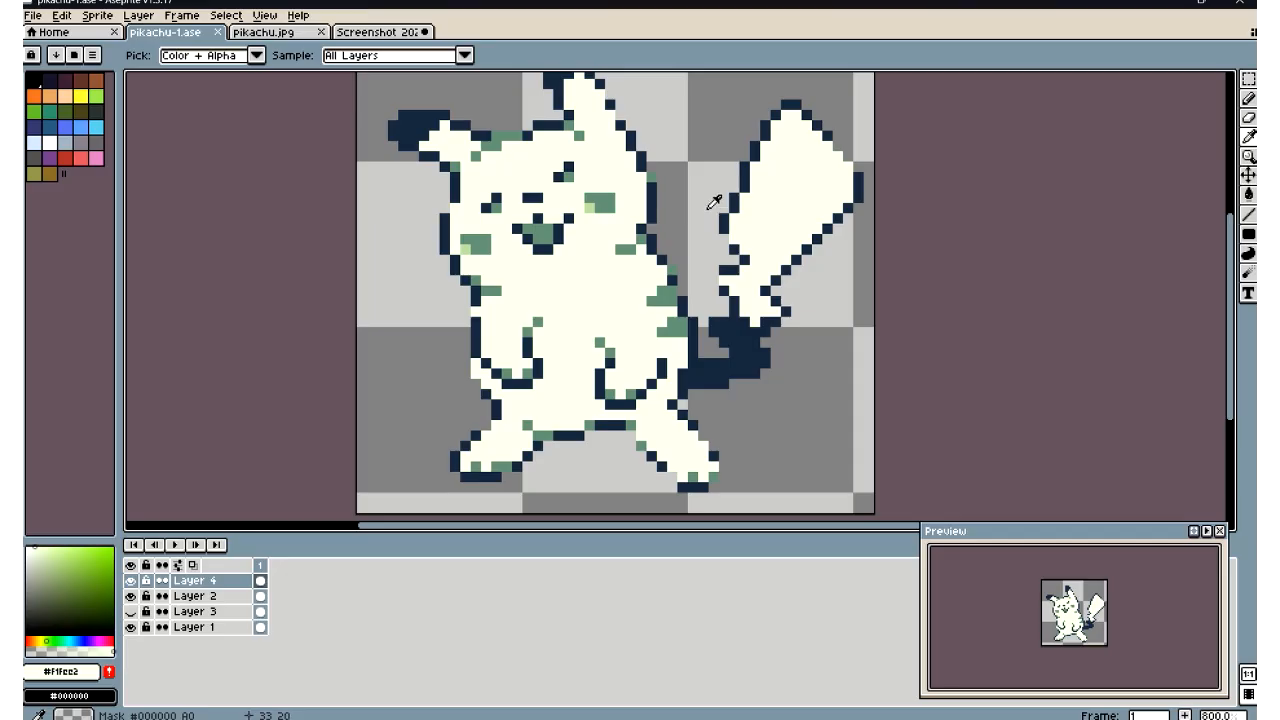
click(598, 204)
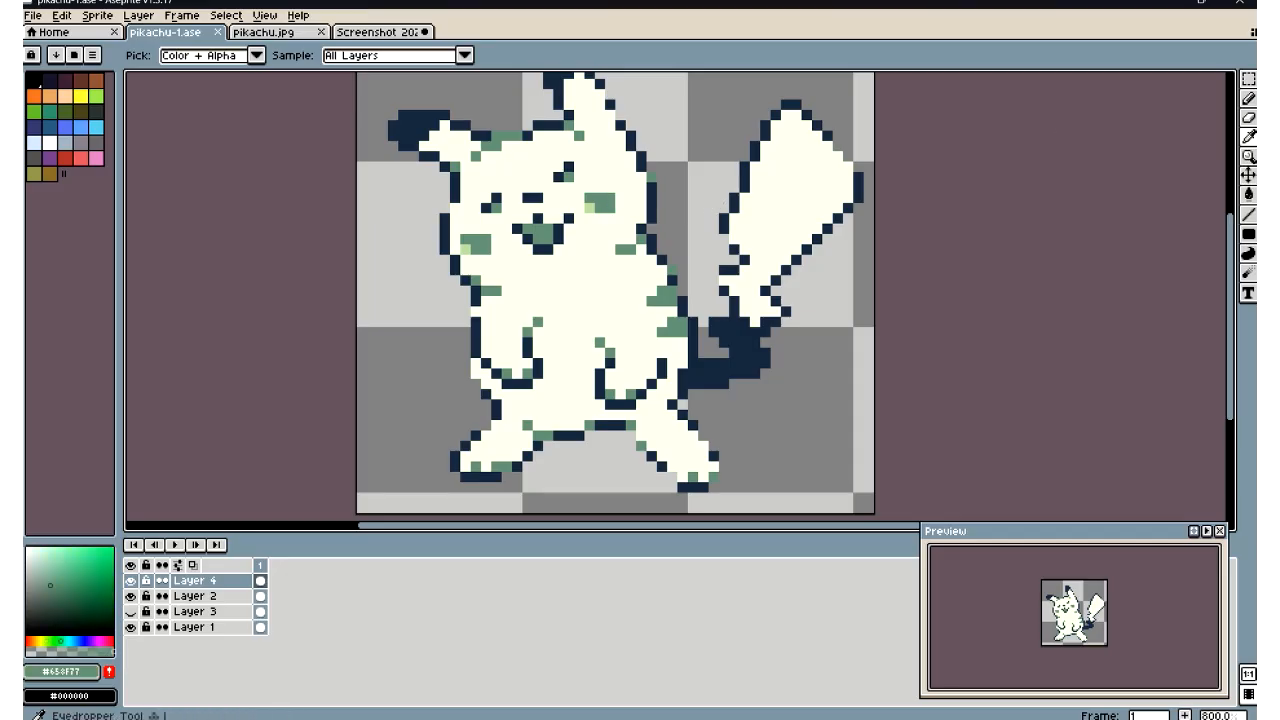
click(1249, 104)
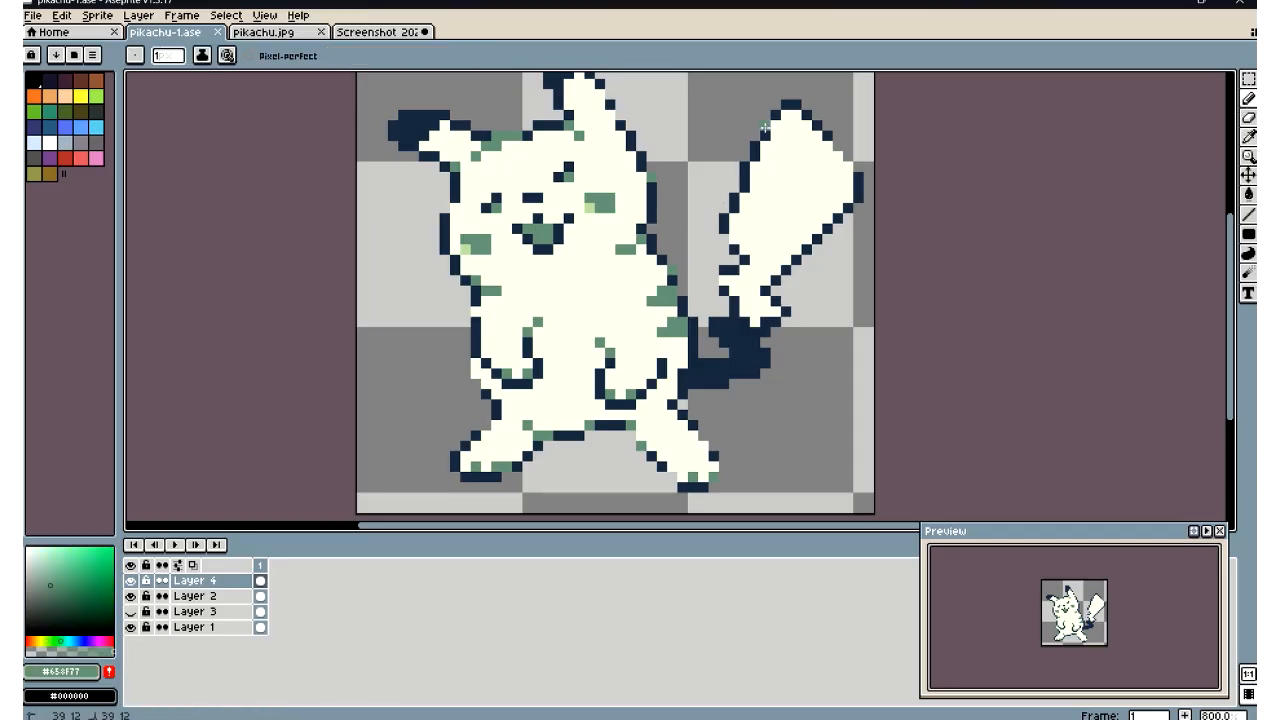
drag(765, 127, 751, 143)
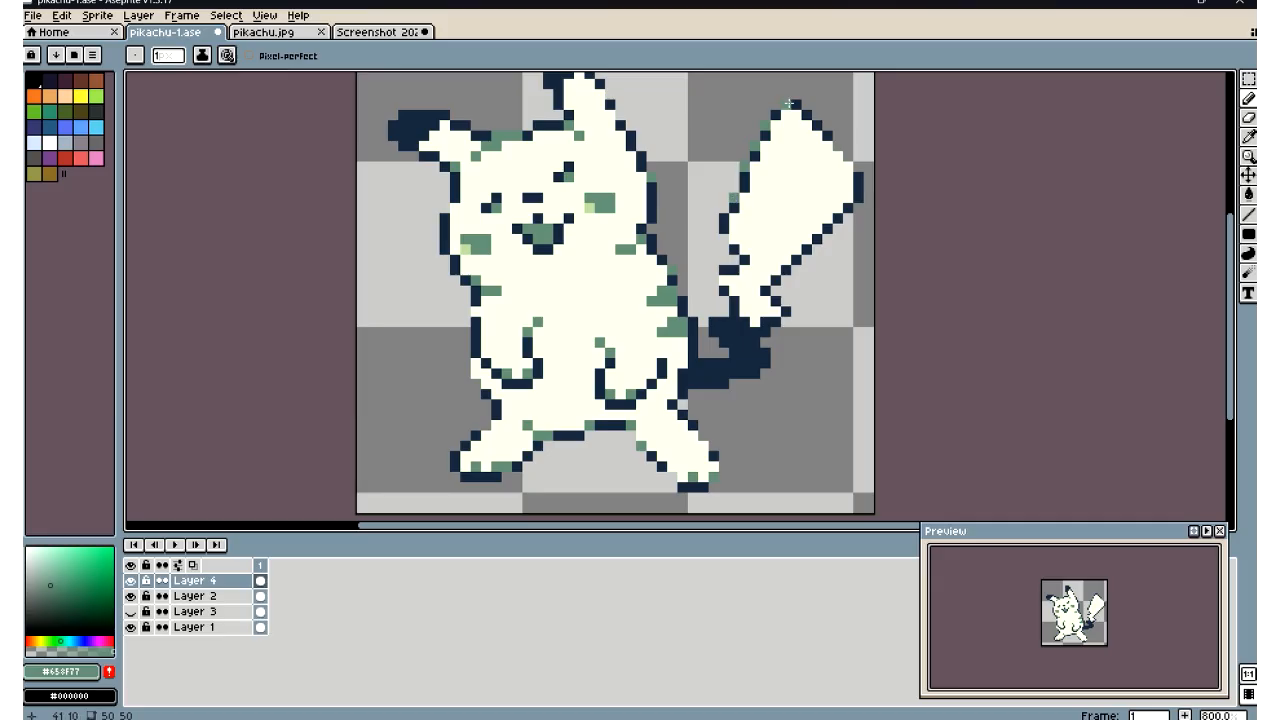
click(850, 184)
click(722, 218)
scroll(579, 258, down, 5)
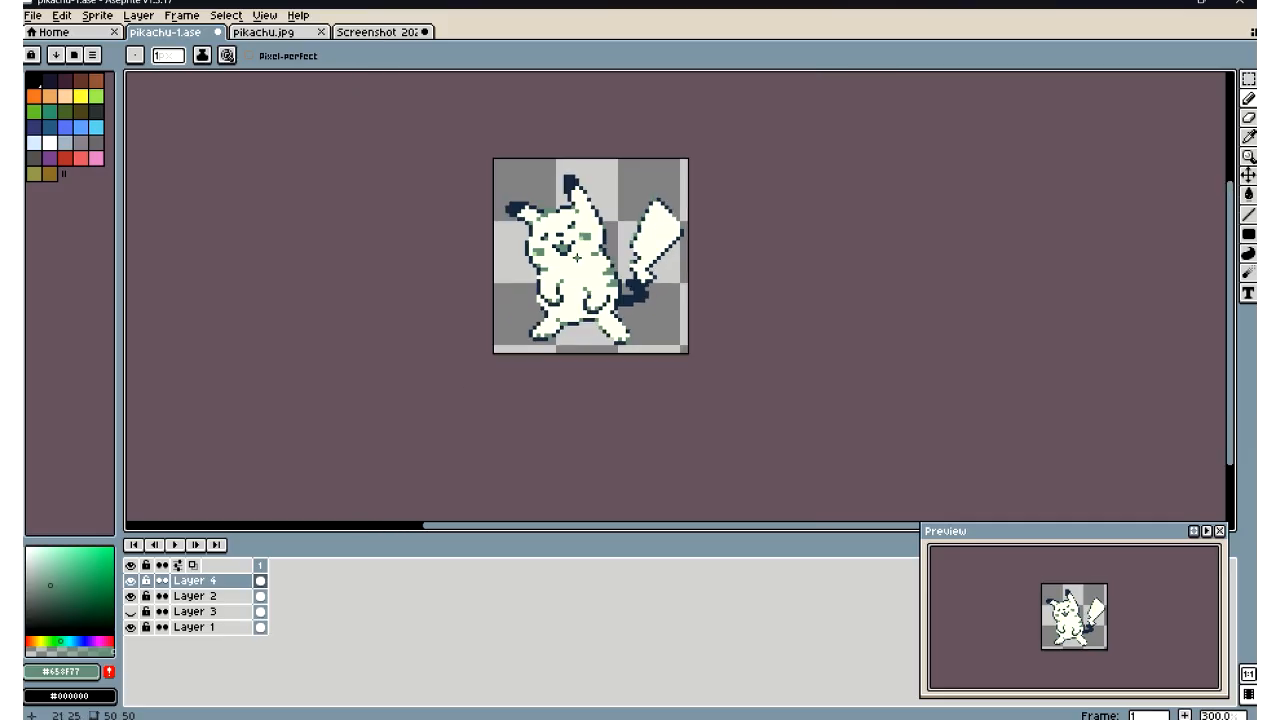
Examine the green accents on the tail outline and the upright ear's edge up close and at sprite scale
scroll(577, 256, down, 1)
scroll(577, 256, up, 5)
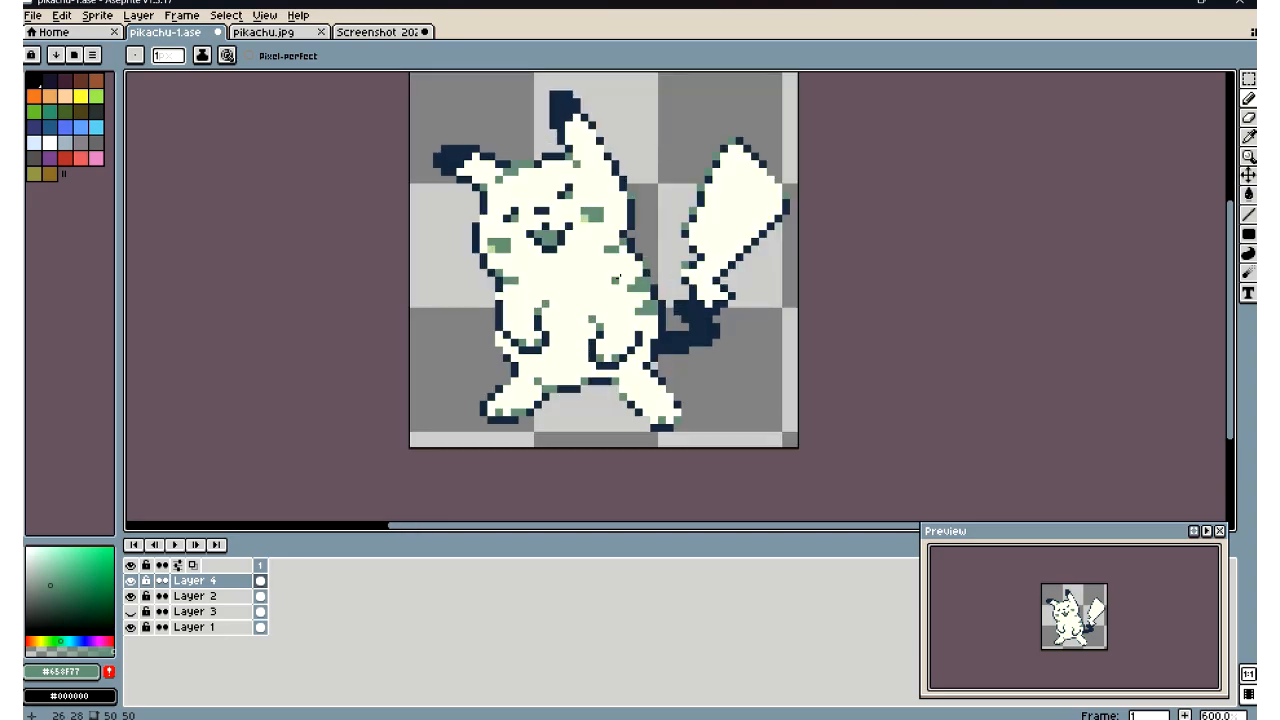
scroll(550, 90, up, 3)
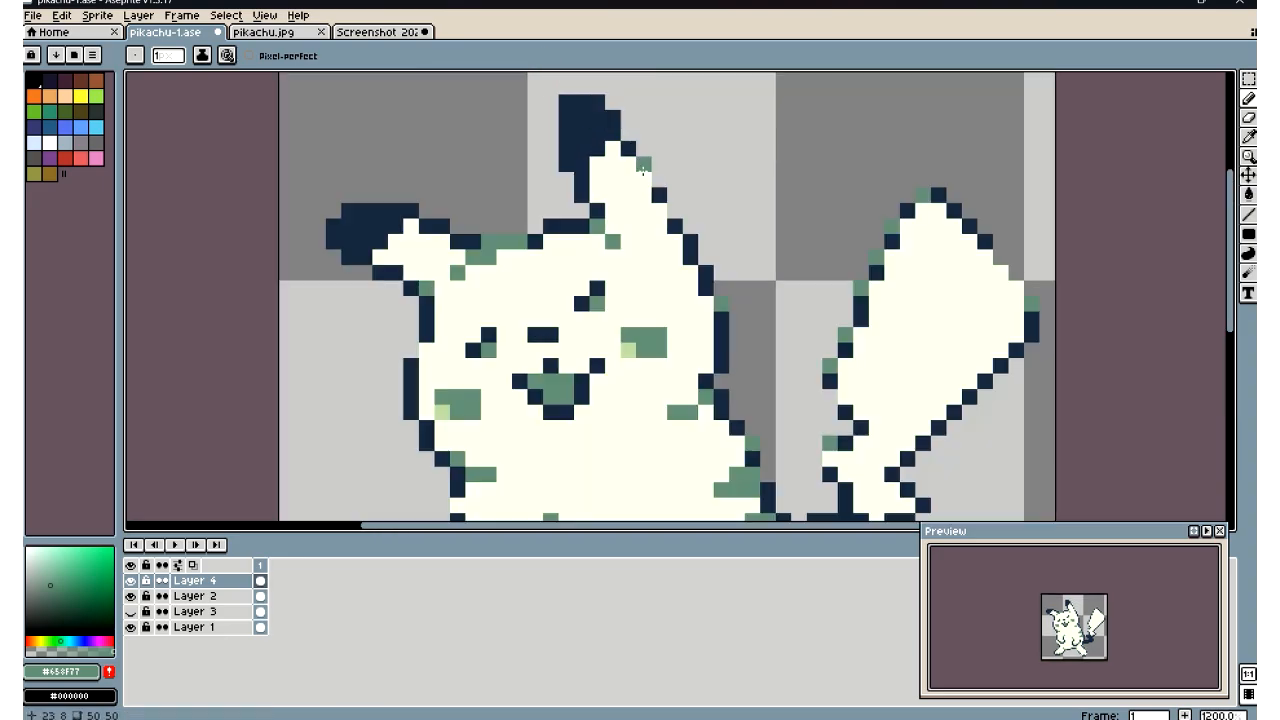
scroll(427, 226, down, 5)
scroll(424, 236, down, 2)
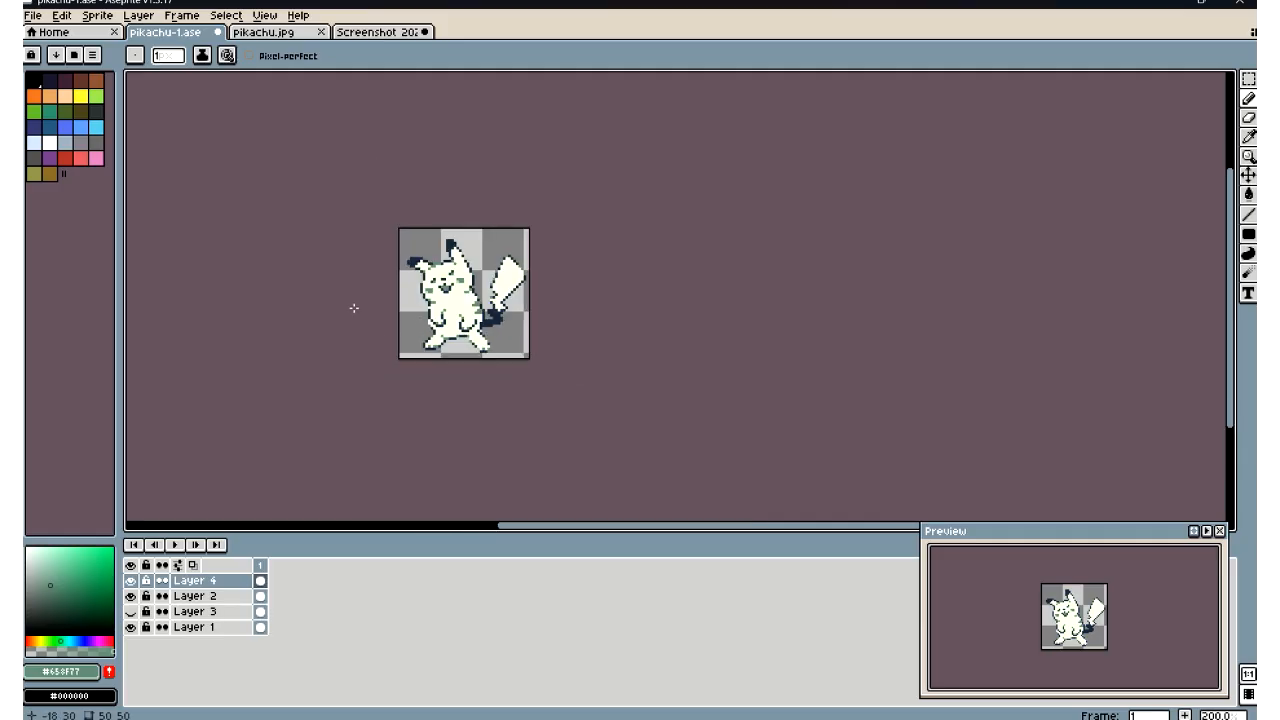
scroll(352, 306, up, 1)
scroll(354, 308, down, 2)
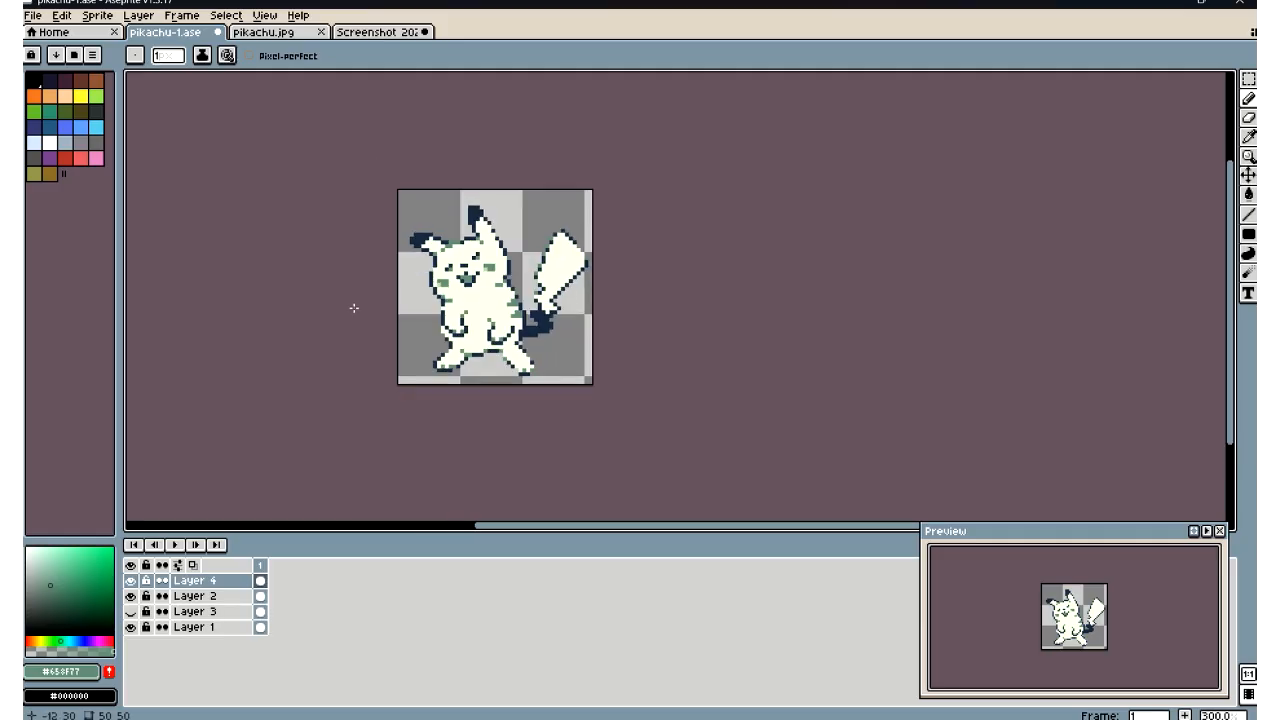
scroll(354, 308, down, 1)
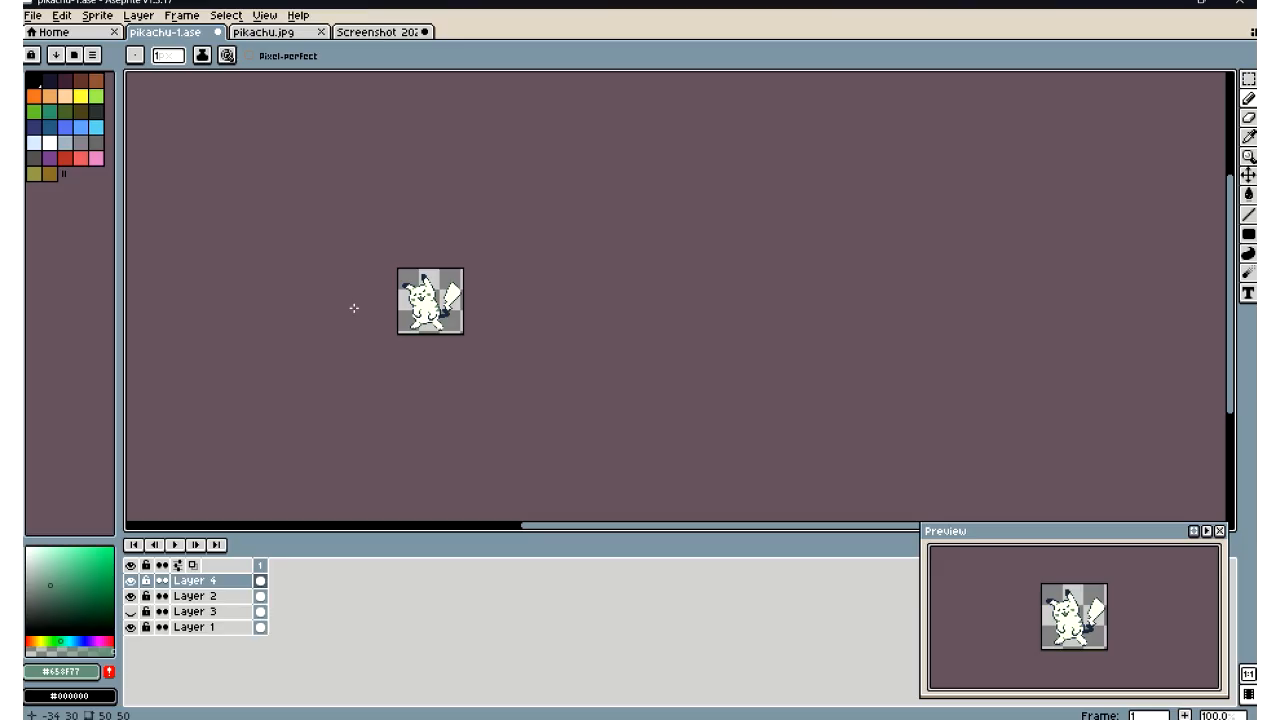
scroll(354, 308, up, 3)
scroll(447, 244, up, 2)
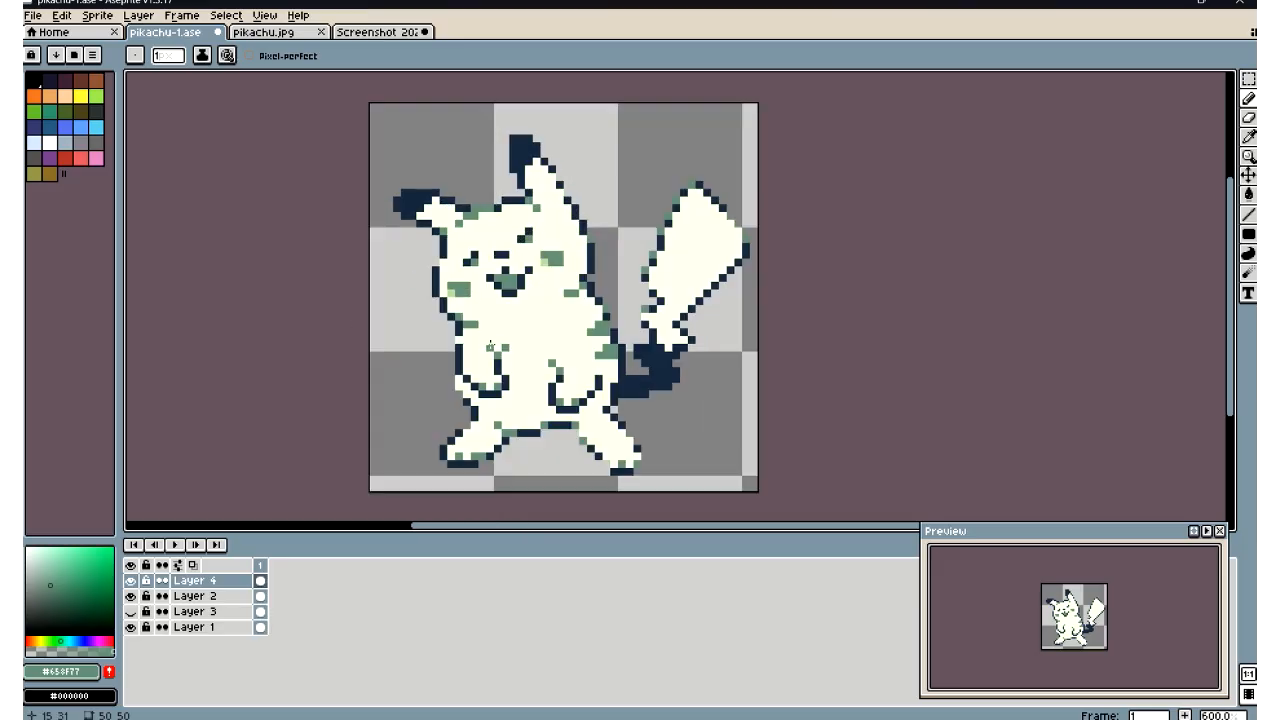
Check the lower body, legs, tail and face outline for further shading spots at close and small scale
scroll(489, 344, down, 4)
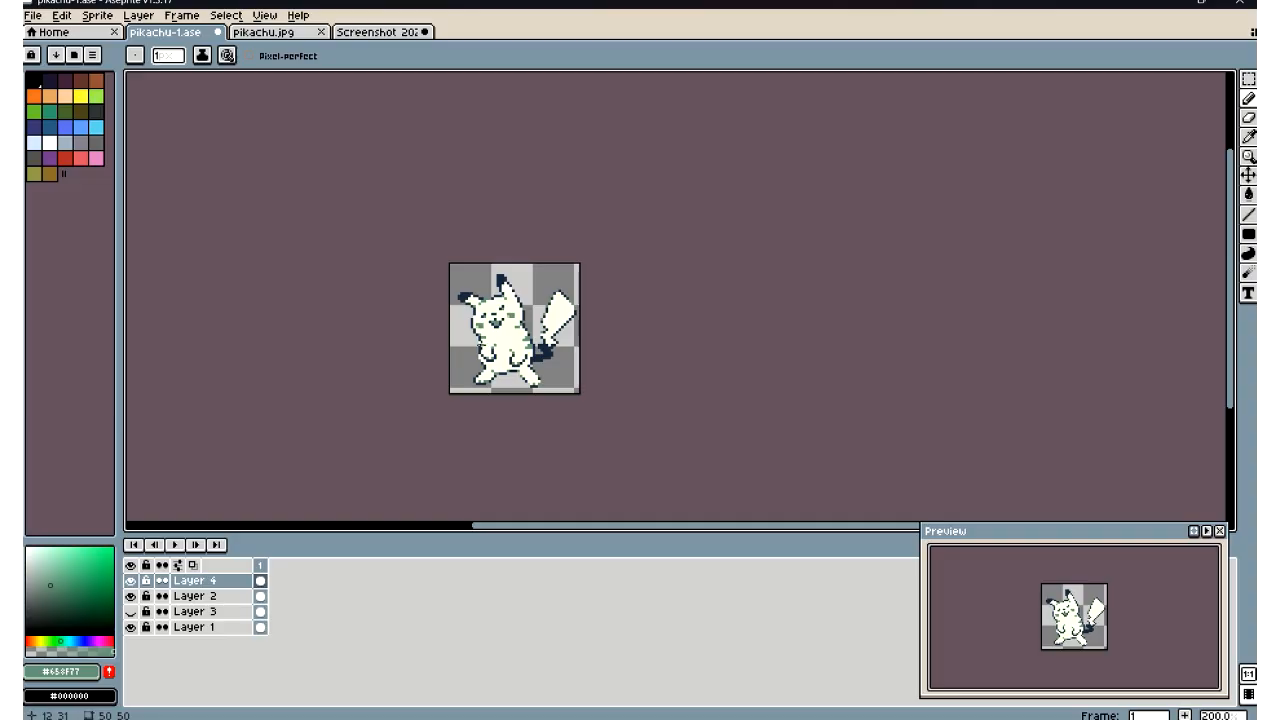
scroll(489, 345, up, 3)
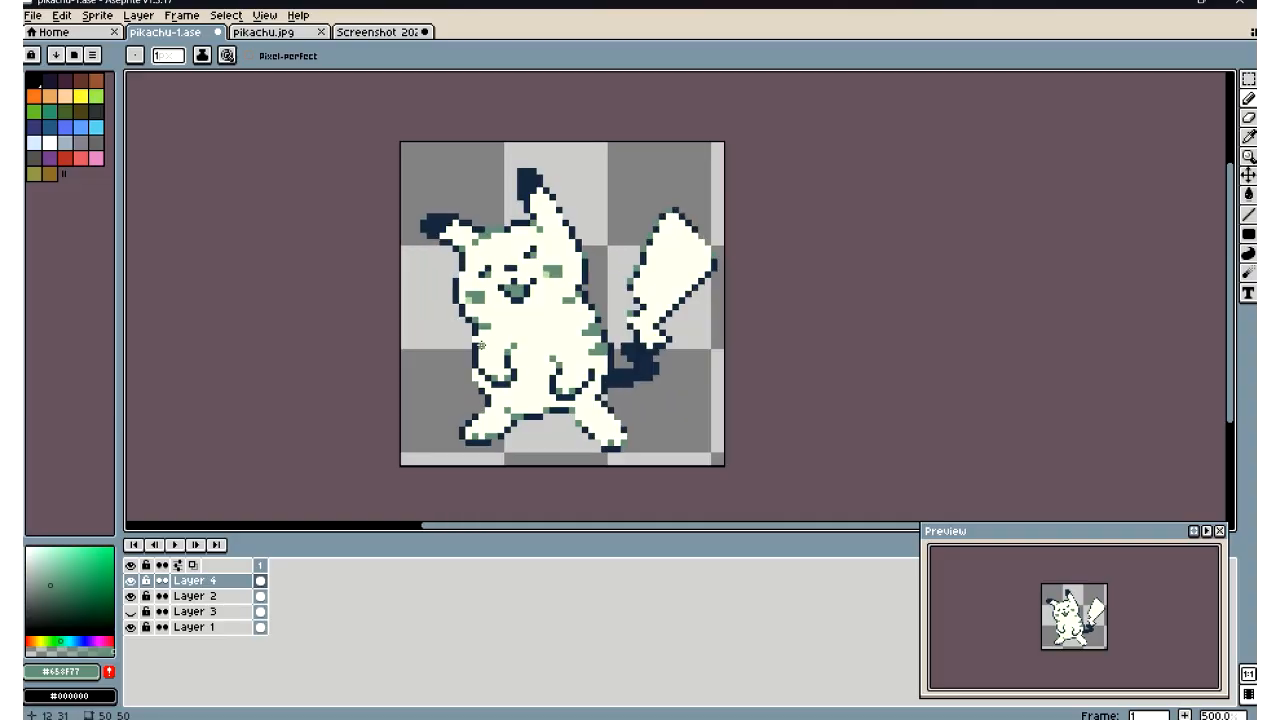
scroll(481, 345, down, 4)
scroll(481, 345, up, 4)
scroll(504, 326, down, 2)
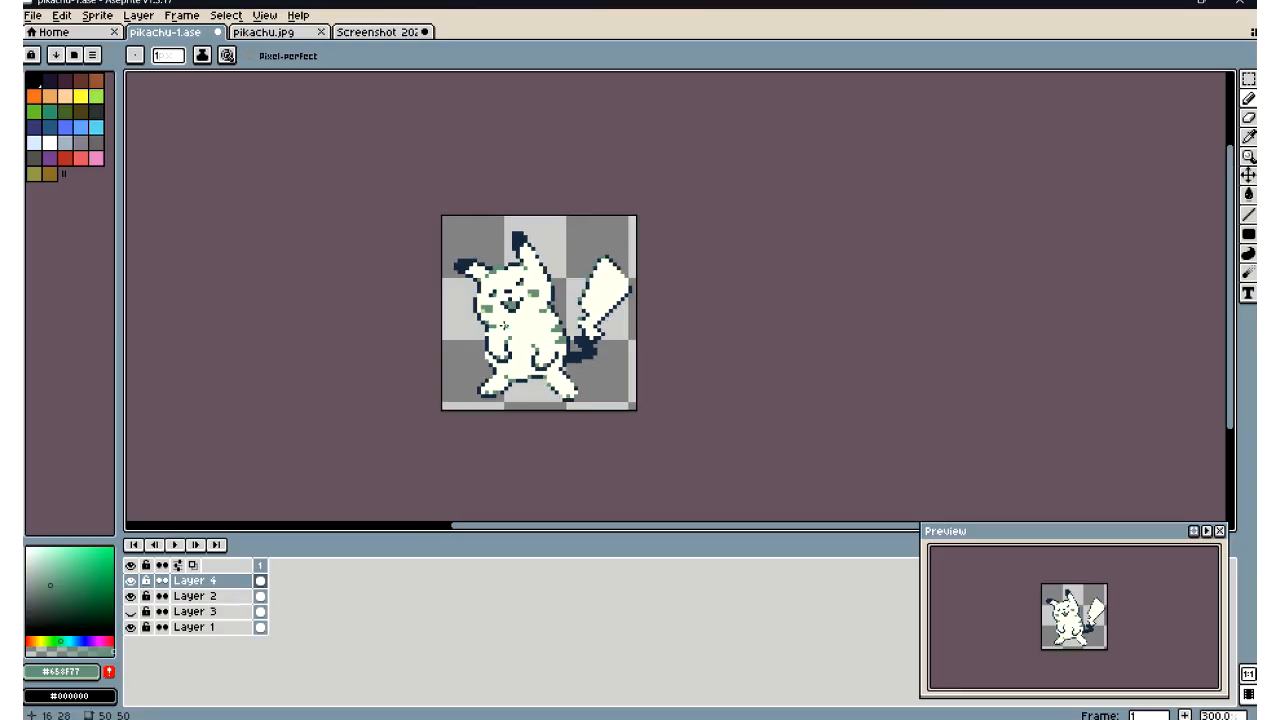
scroll(504, 326, up, 4)
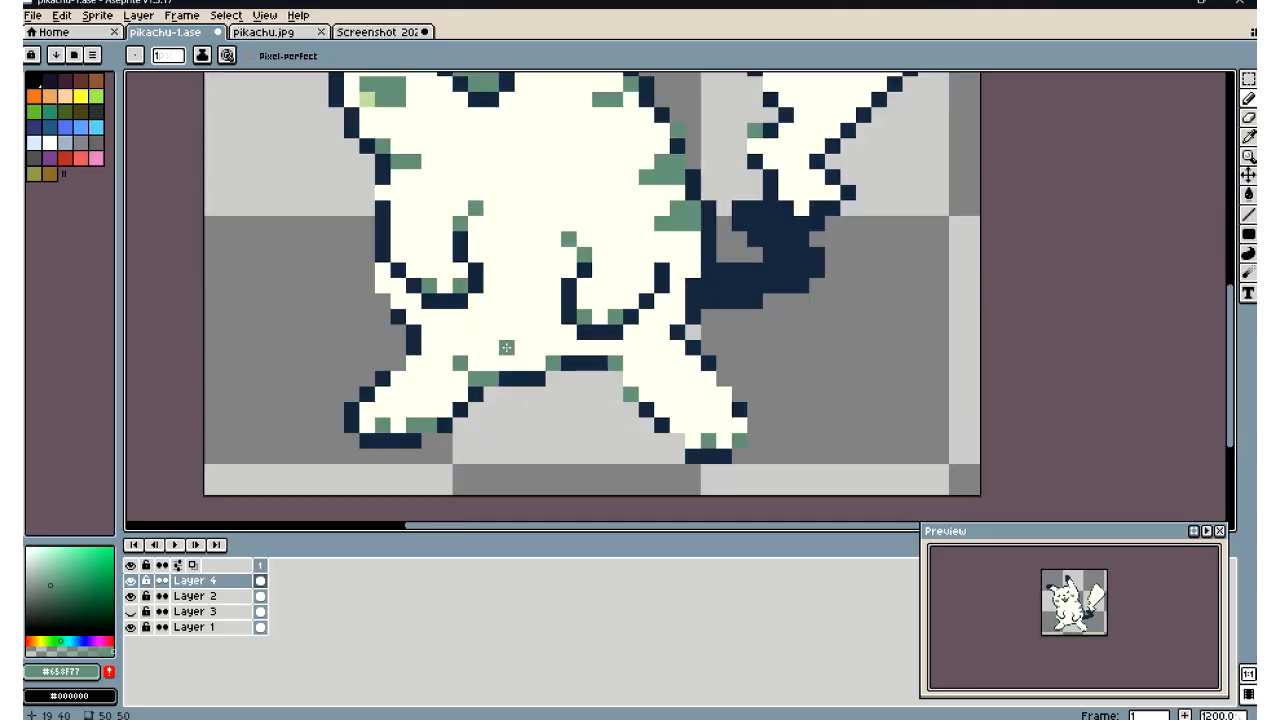
scroll(506, 347, down, 3)
scroll(506, 347, up, 3)
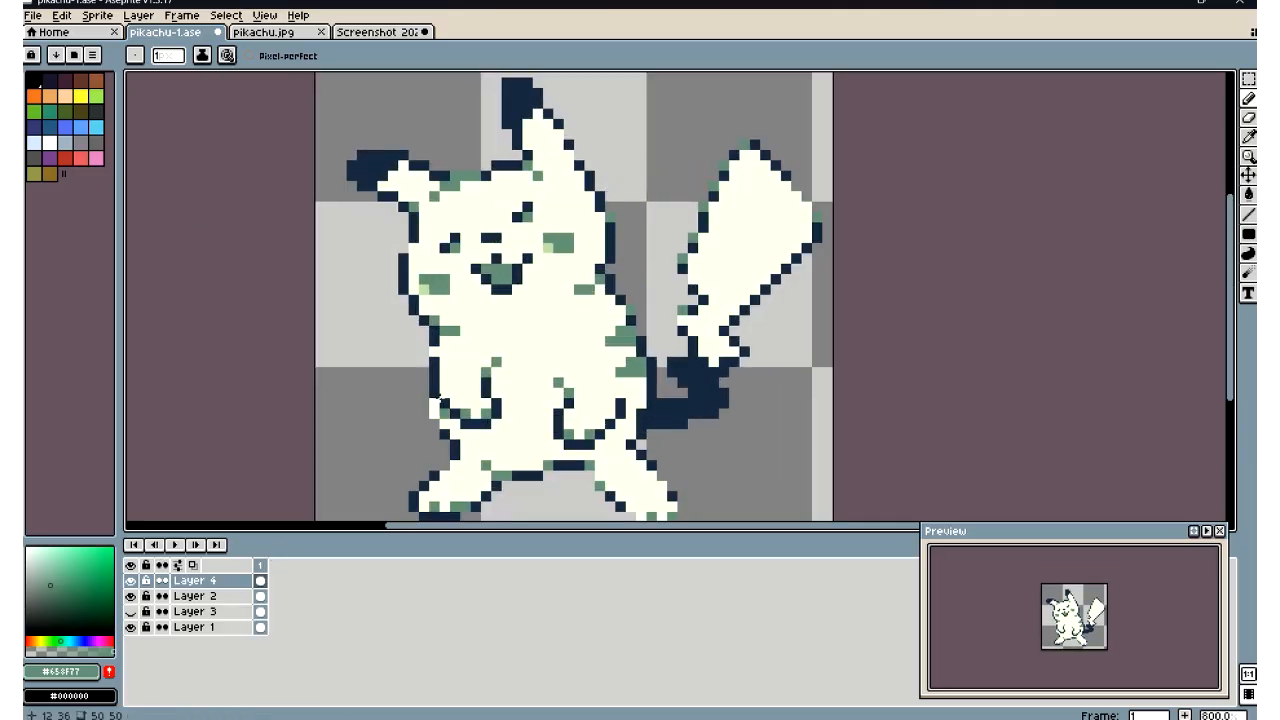
scroll(437, 388, down, 2)
scroll(437, 388, down, 2)
scroll(437, 388, up, 4)
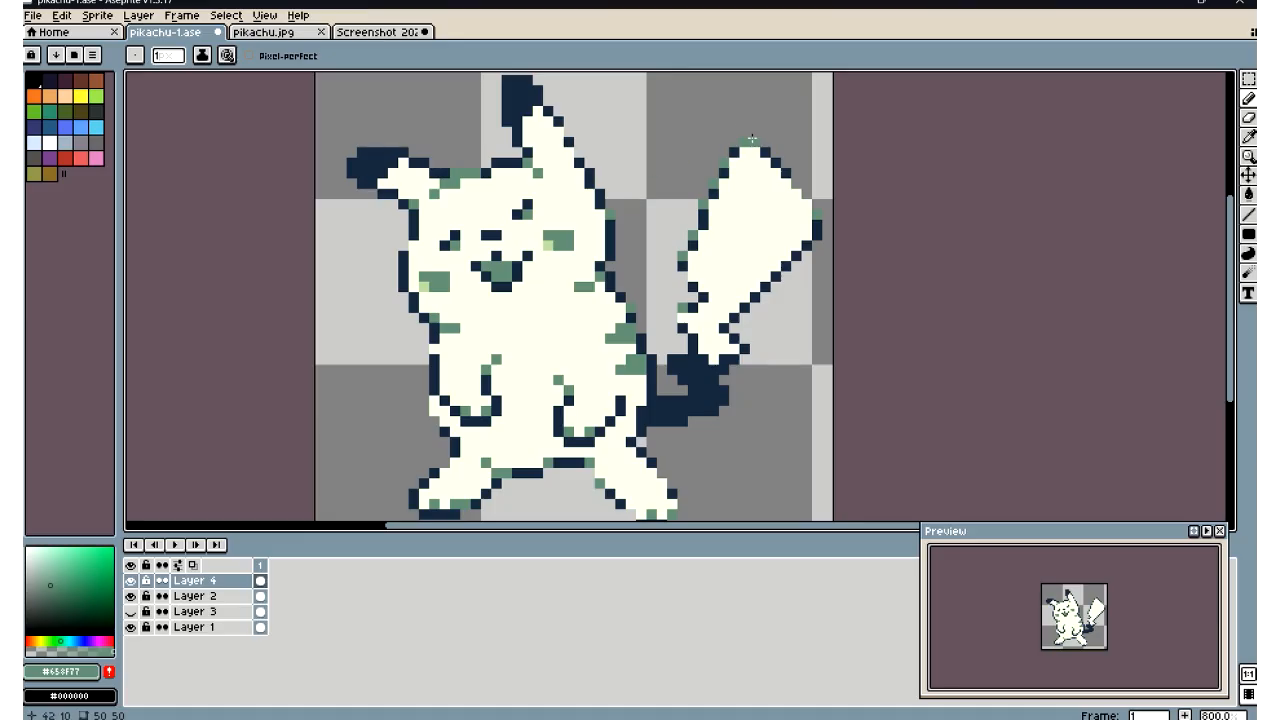
scroll(490, 312, up, 3)
scroll(490, 312, down, 5)
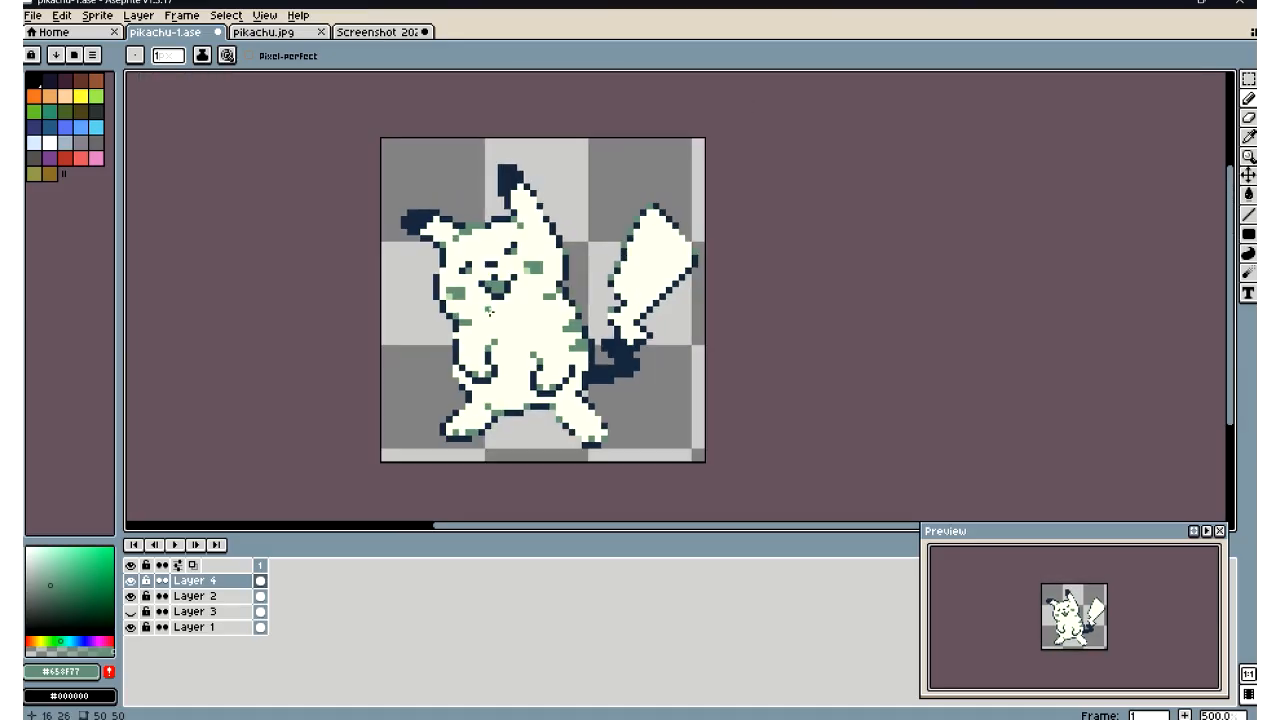
scroll(490, 312, up, 4)
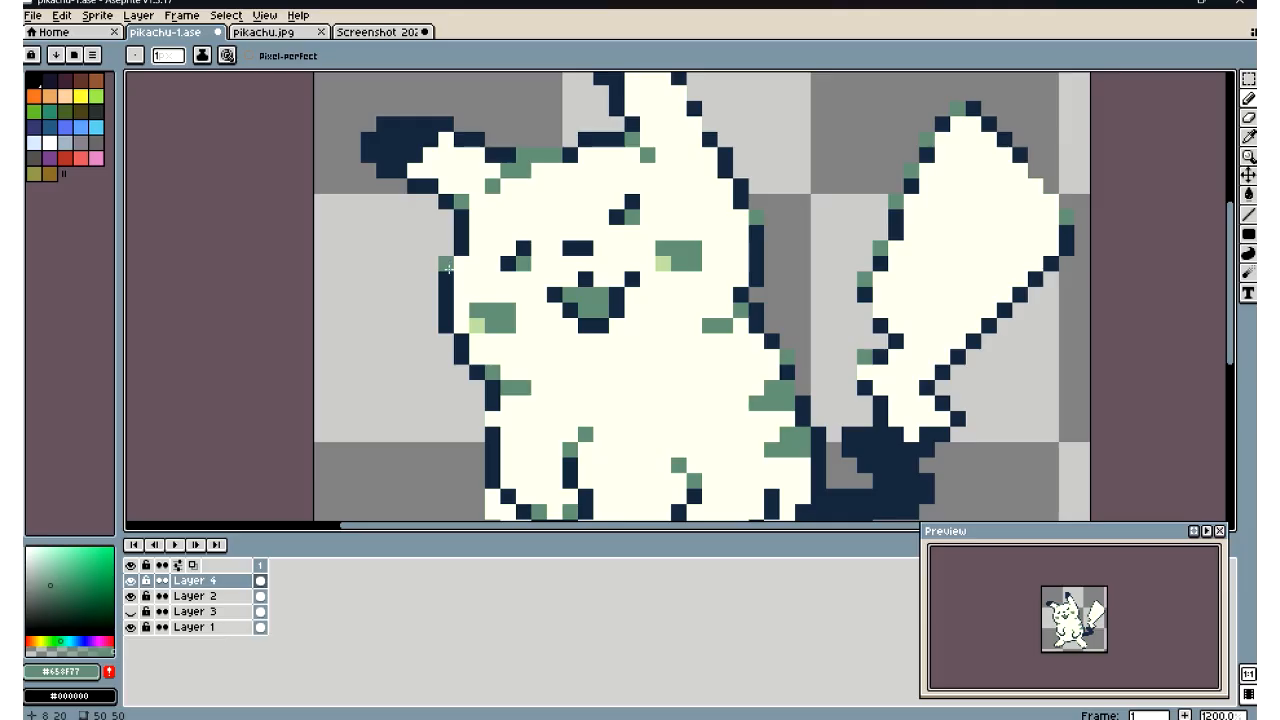
scroll(449, 268, down, 6)
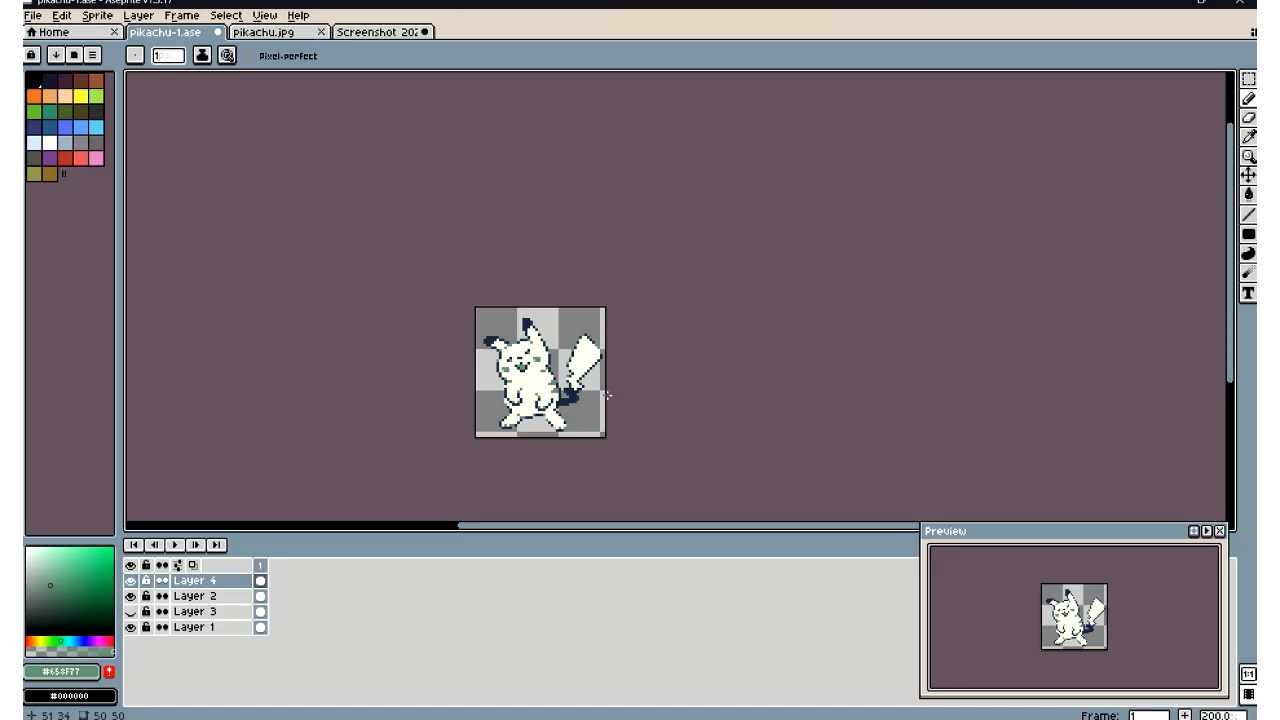
Try a green #658f77 accent pixel on the outline along Pikachu's back
scroll(606, 395, up, 1)
scroll(540, 420, down, 3)
scroll(530, 427, up, 3)
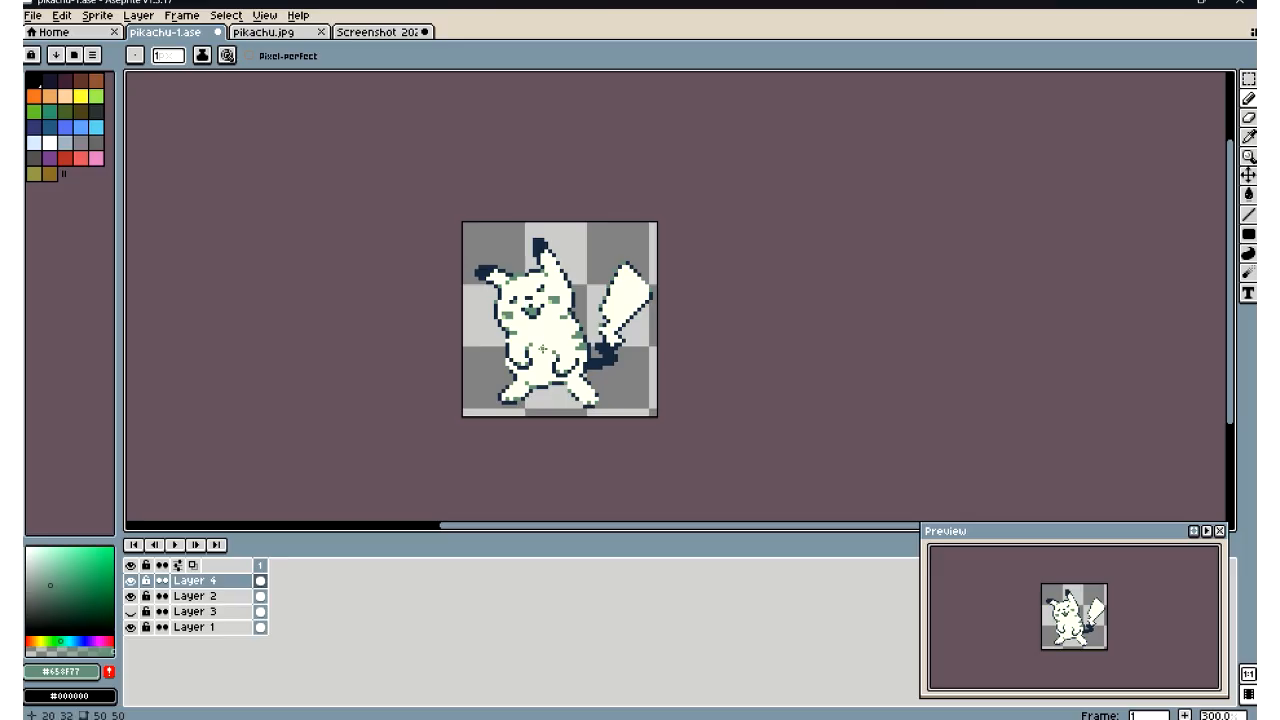
scroll(542, 348, up, 4)
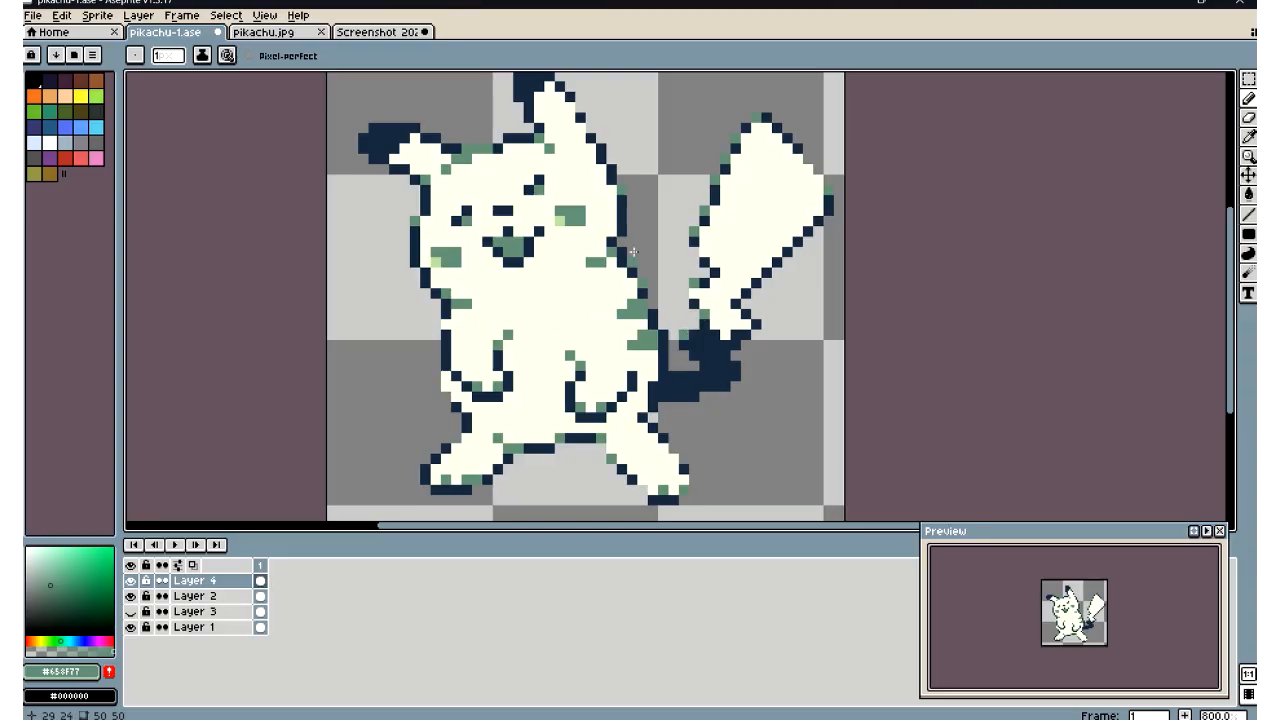
key(ctrl)
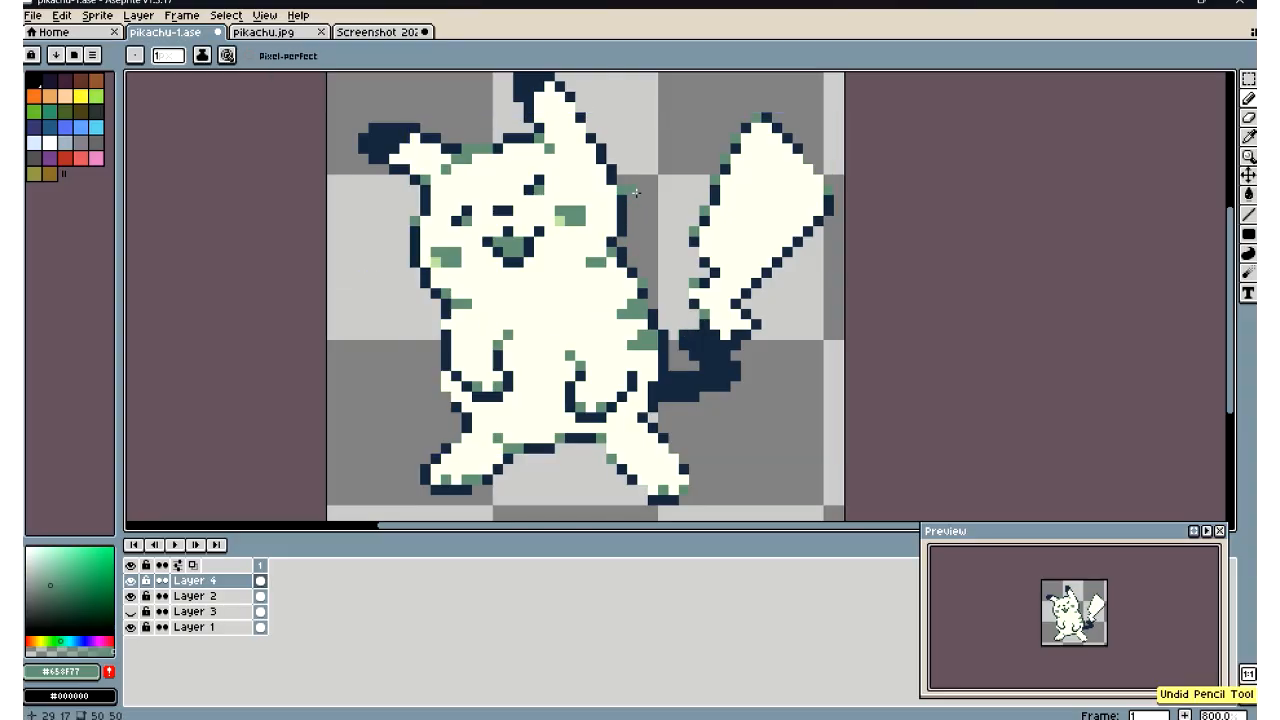
Recolor the navy outline pixels on the body's flank beside the smaller arm, below the short stripe, in green #658f77
scroll(636, 192, down, 3)
scroll(459, 292, up, 5)
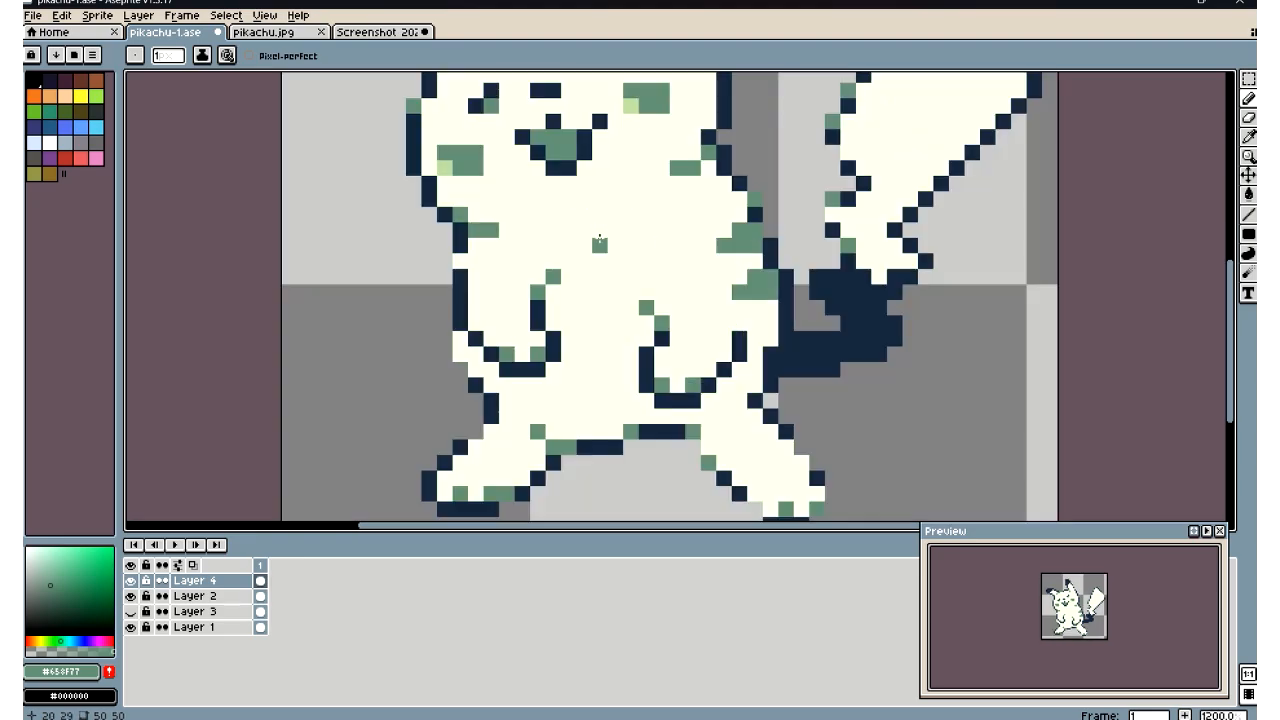
scroll(463, 290, down, 6)
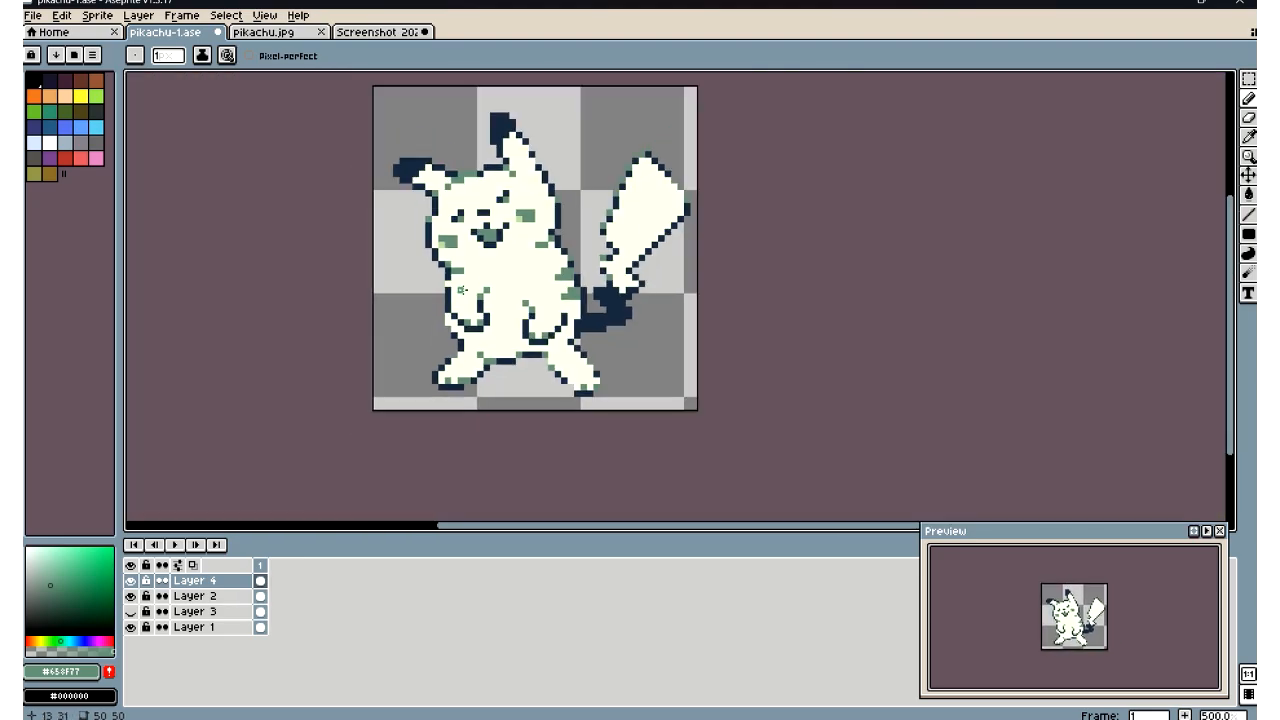
scroll(455, 292, up, 6)
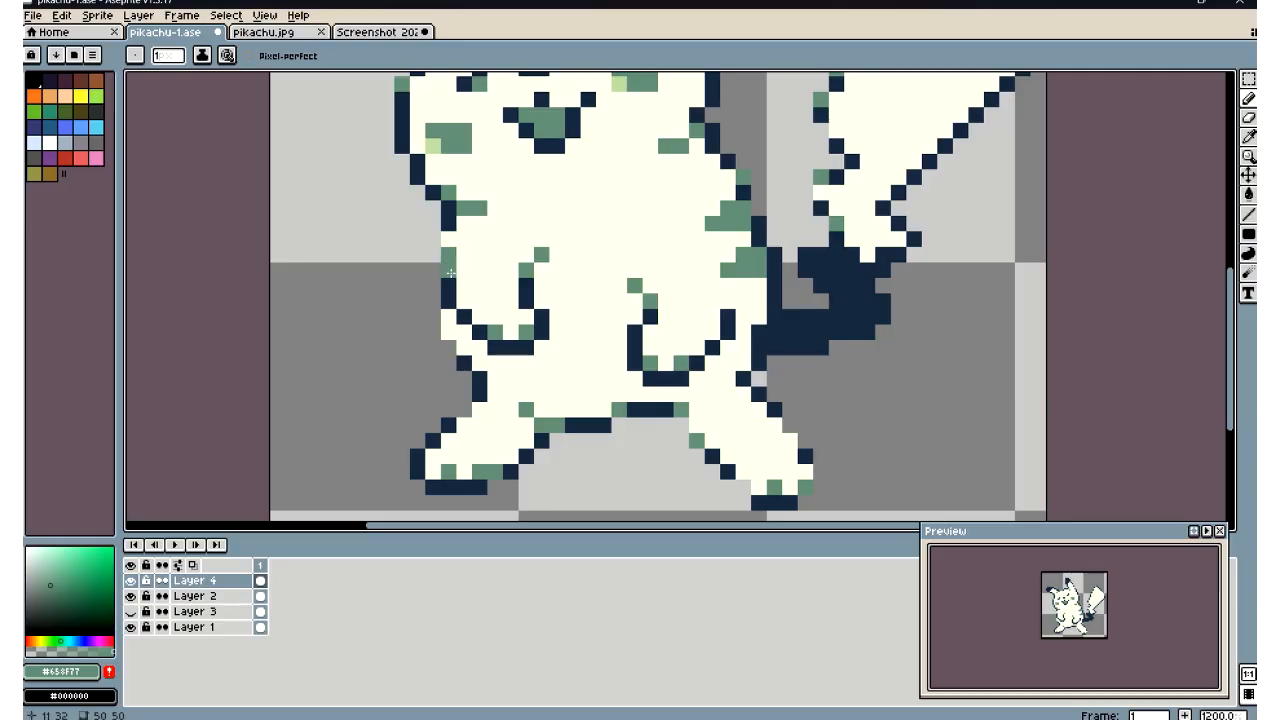
scroll(449, 262, down, 5)
scroll(503, 344, down, 1)
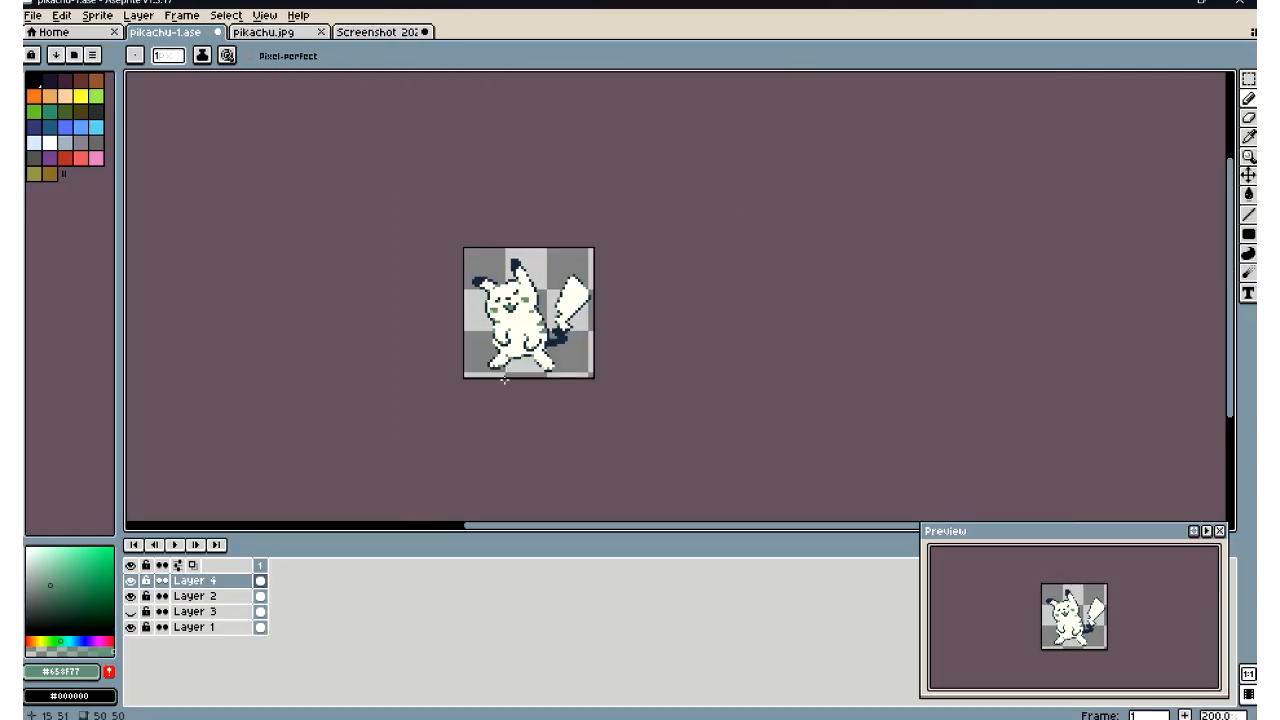
scroll(490, 325, up, 4)
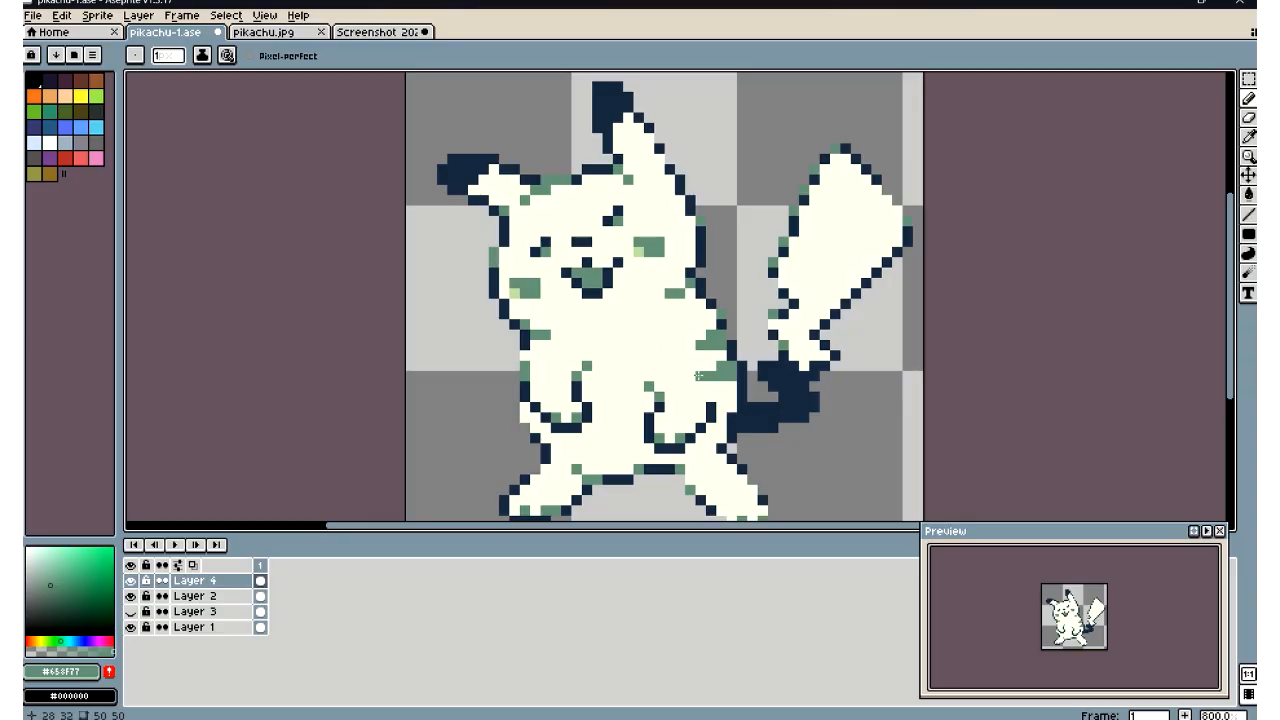
scroll(698, 375, down, 5)
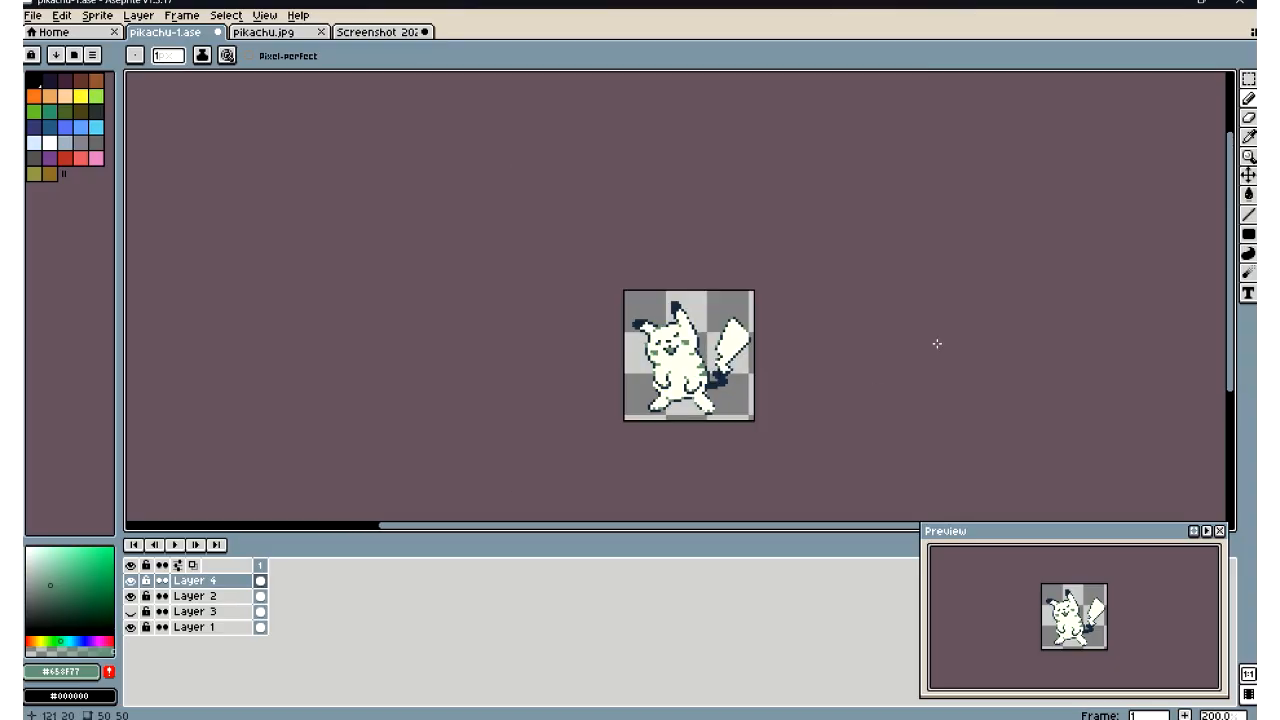
scroll(474, 352, up, 2)
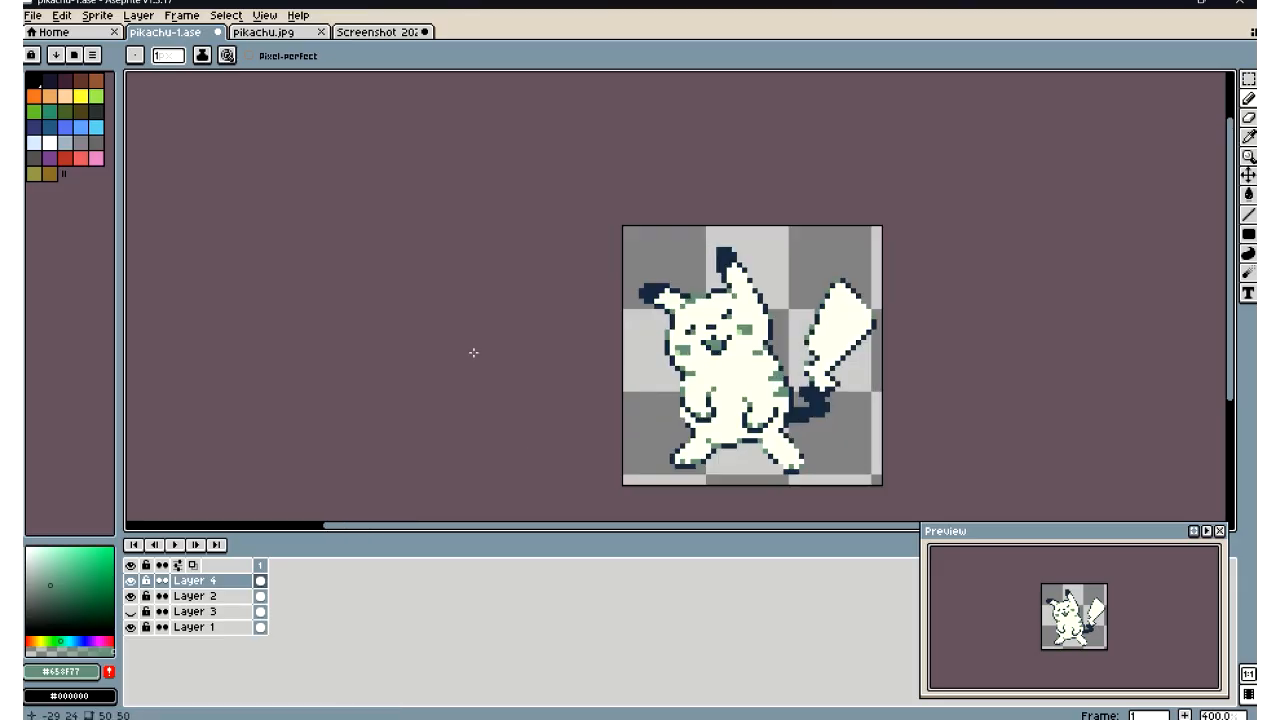
scroll(586, 349, down, 3)
Try shading the top edge of the upright ear's navy tip with green #658f77 pixels
scroll(640, 370, up, 3)
scroll(350, 208, up, 3)
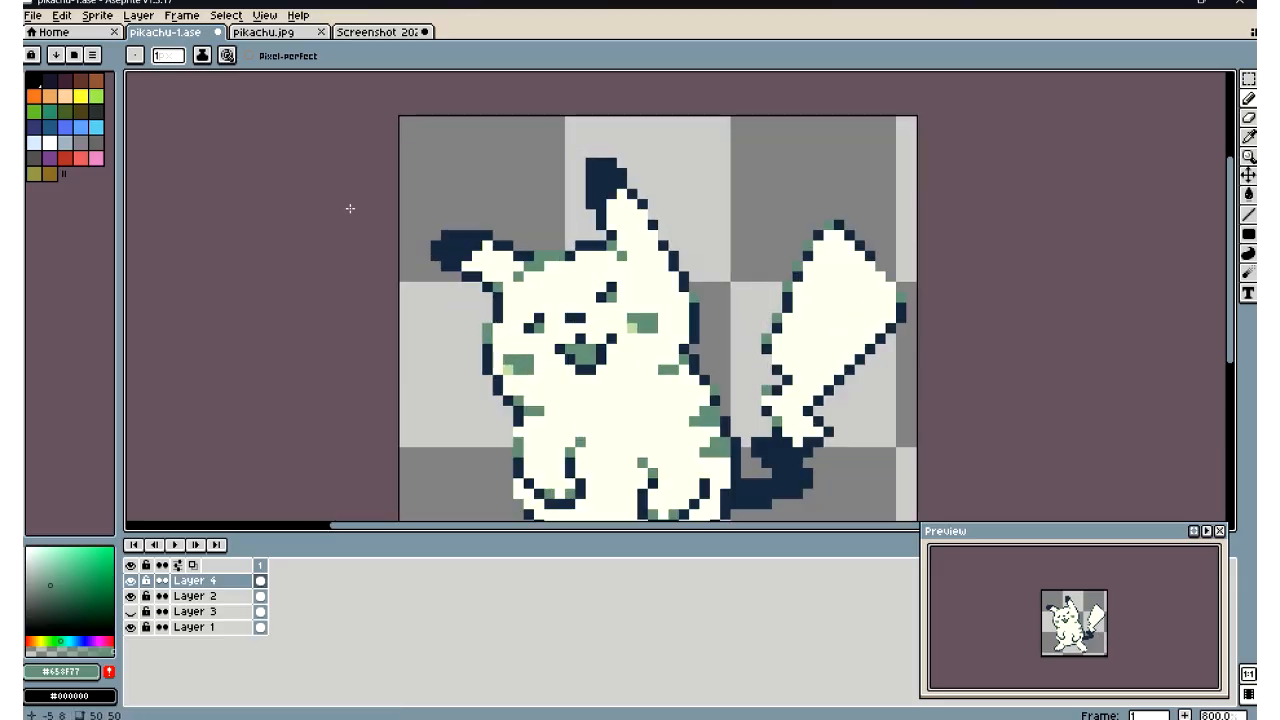
click(620, 174)
scroll(620, 224, up, 2)
scroll(530, 237, down, 6)
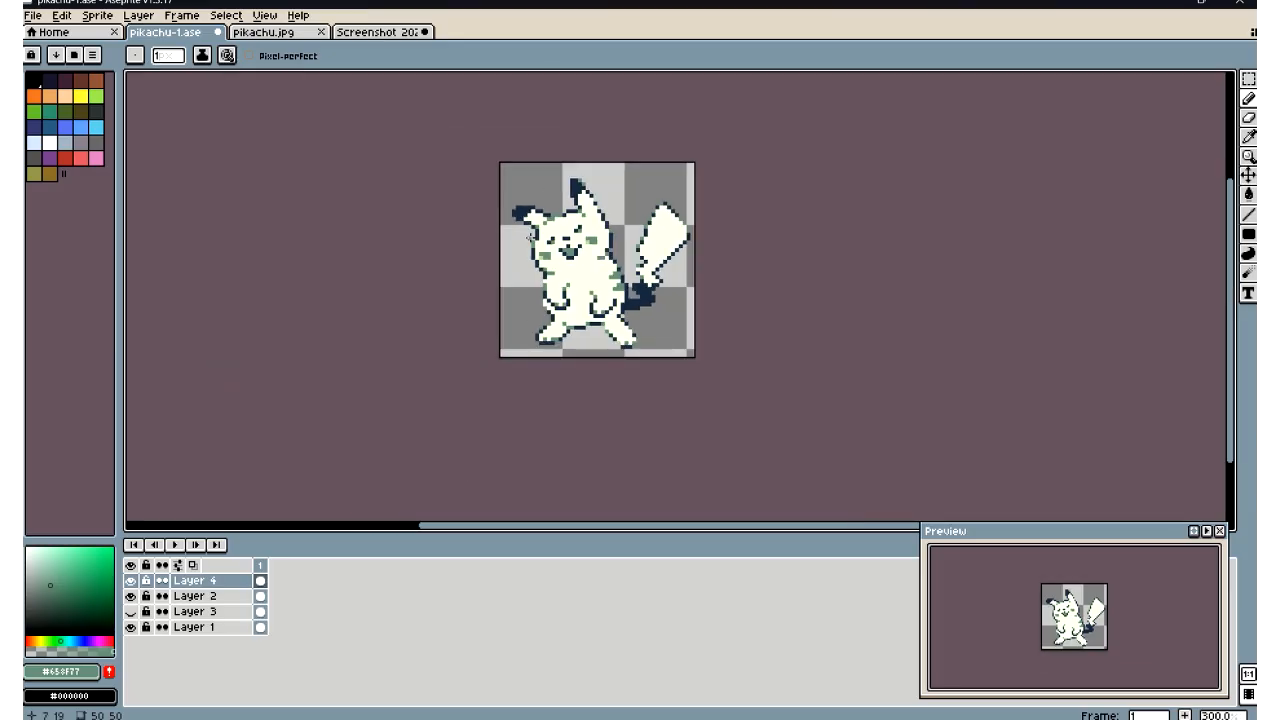
scroll(530, 234, up, 1)
scroll(532, 230, down, 2)
scroll(540, 210, up, 3)
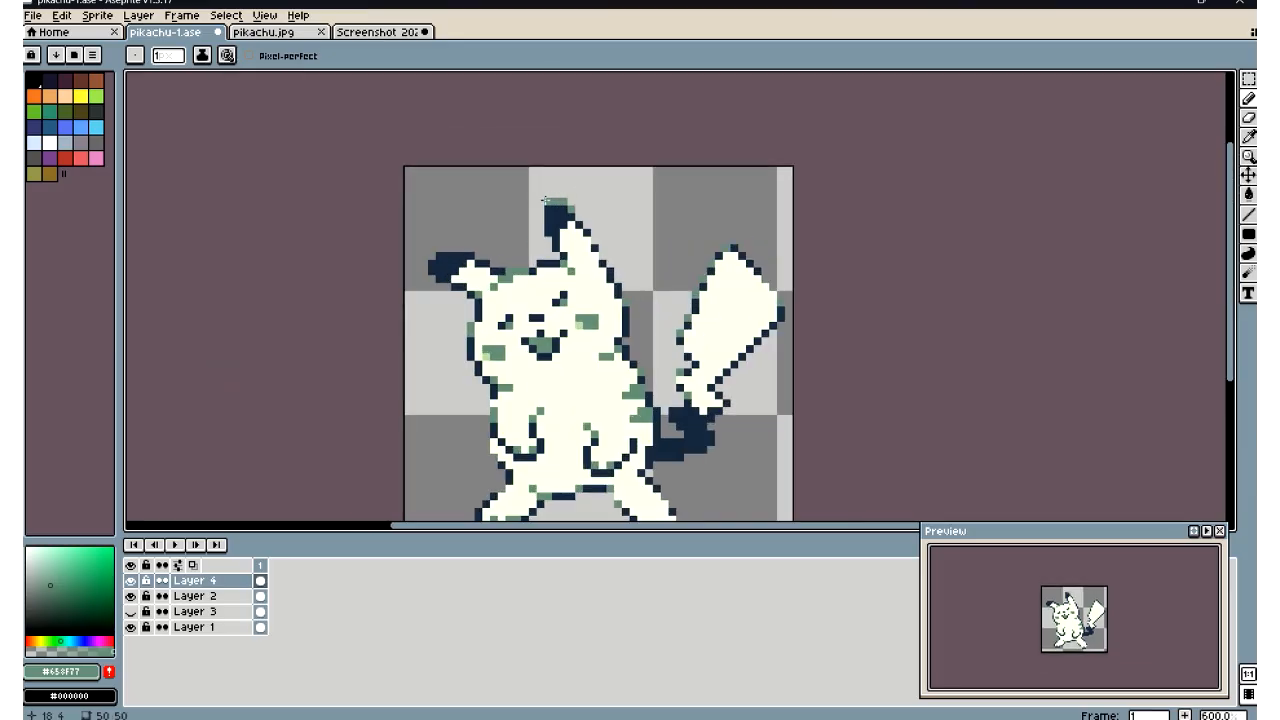
scroll(548, 203, down, 4)
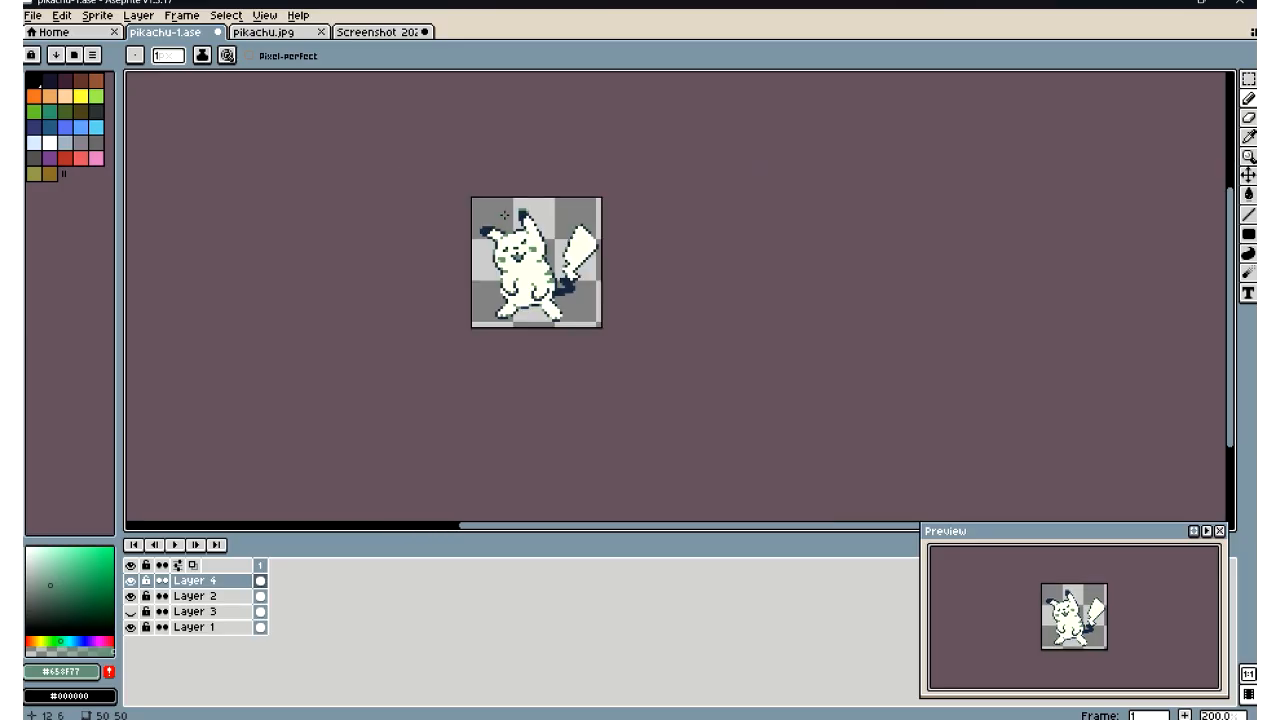
scroll(505, 215, up, 3)
scroll(505, 215, up, 1)
key(ctrl+z)
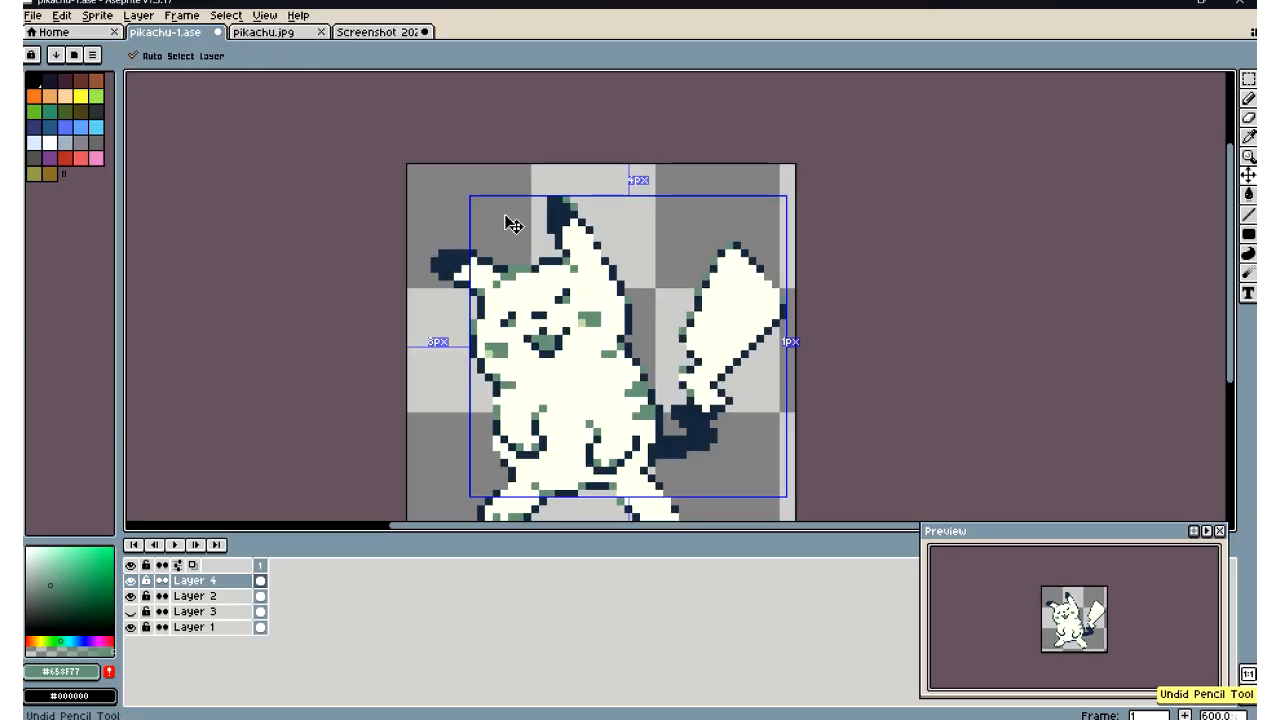
Save pikachu-1.ase and check the whole sprite at small scale
click(34, 17)
click(52, 81)
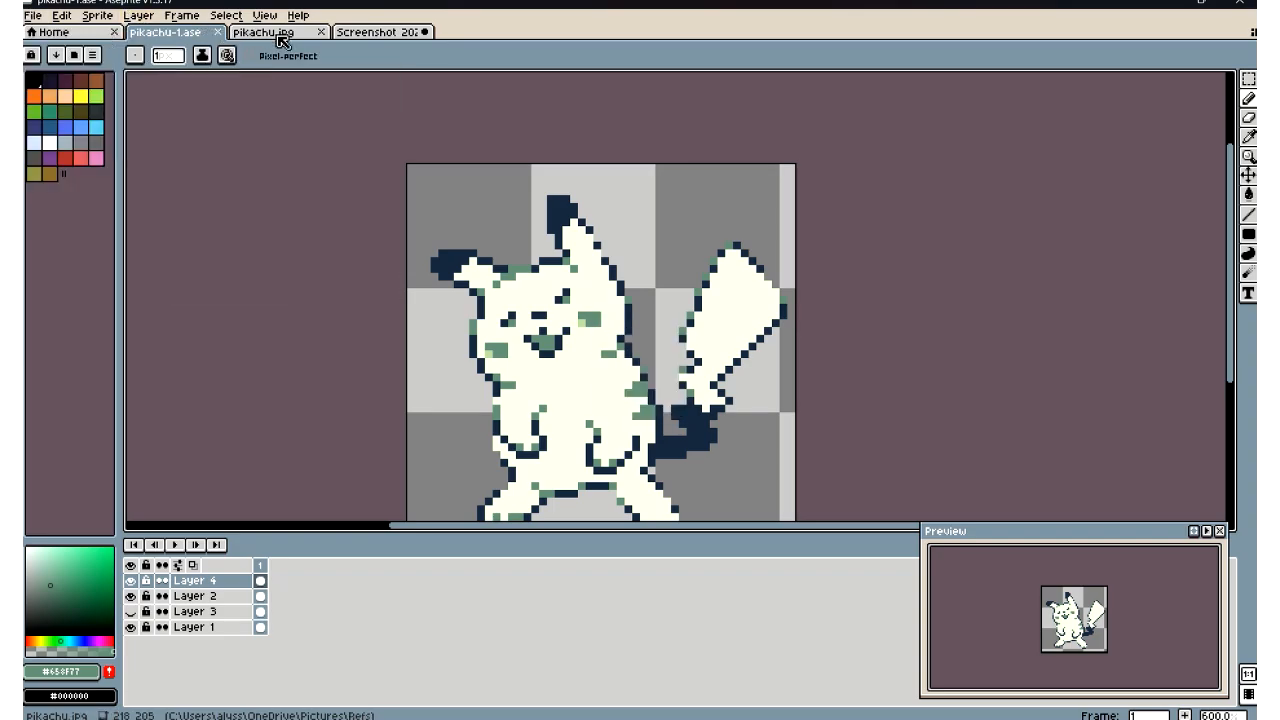
scroll(473, 281, down, 3)
scroll(470, 272, down, 2)
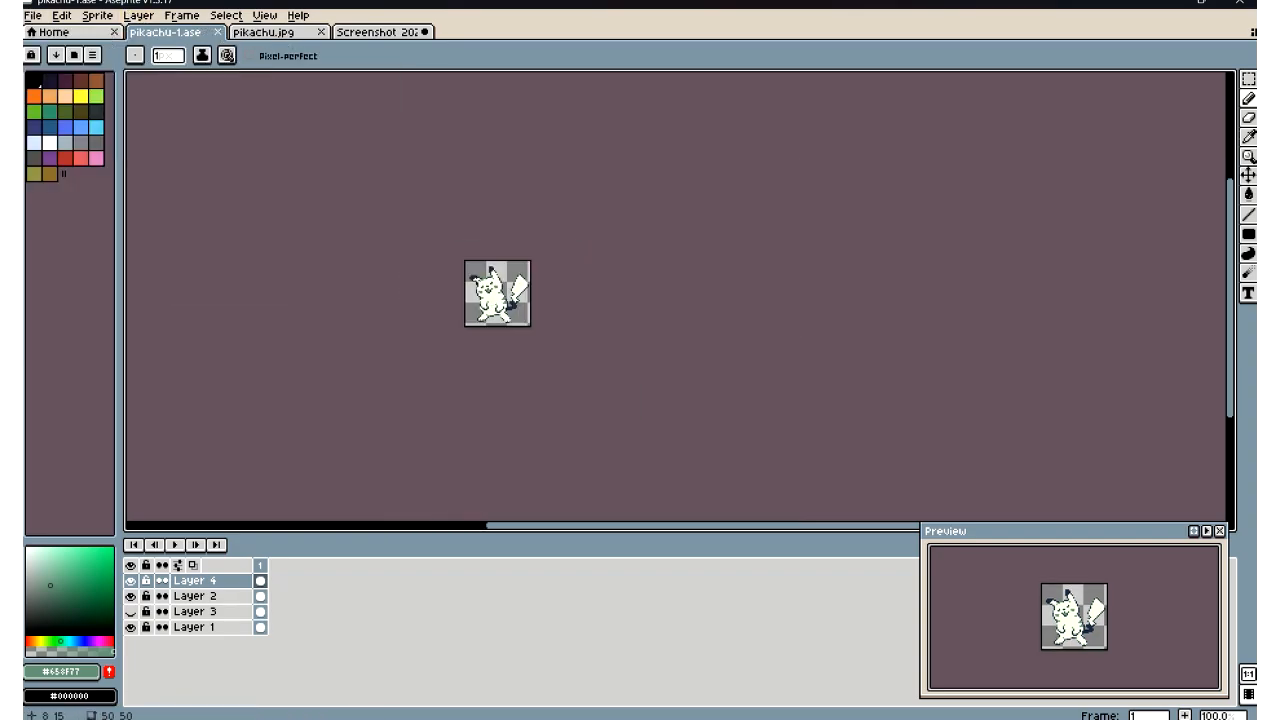
scroll(497, 320, up, 2)
scroll(460, 202, up, 2)
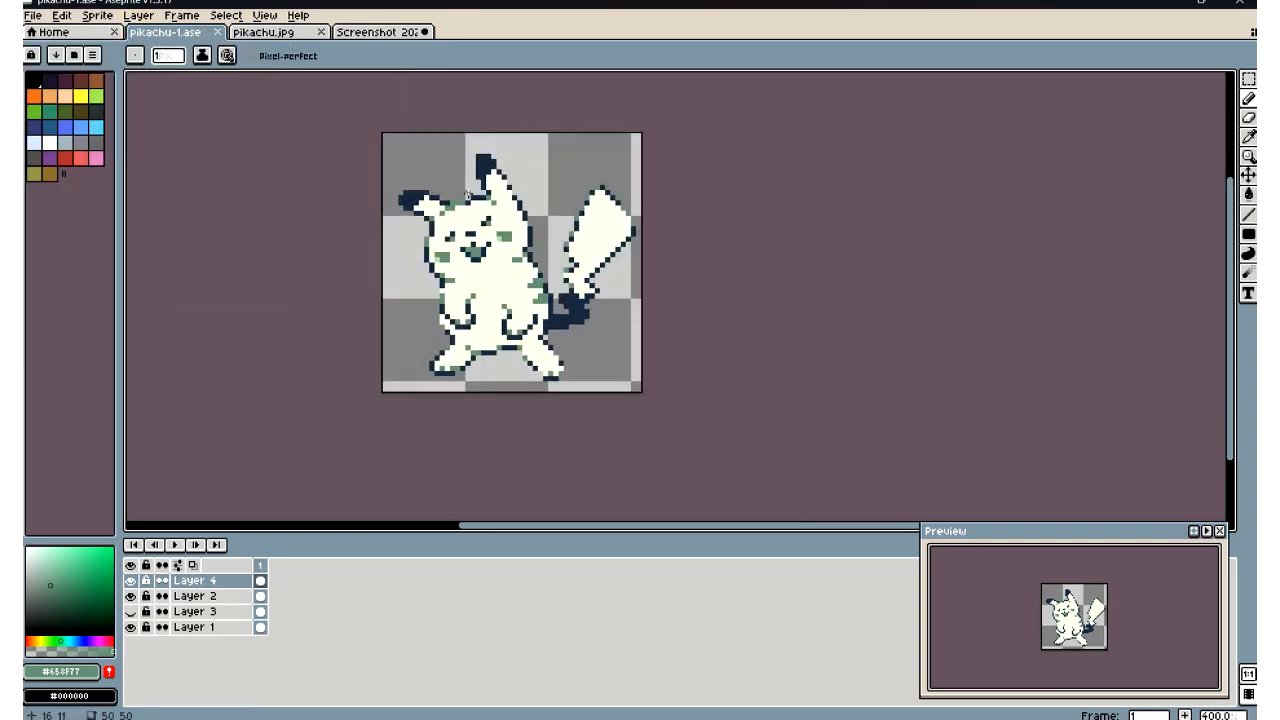
Examine the shading on the ears, tail, stripes and feet of the pikachu.jpg reference at close and small scale
click(278, 41)
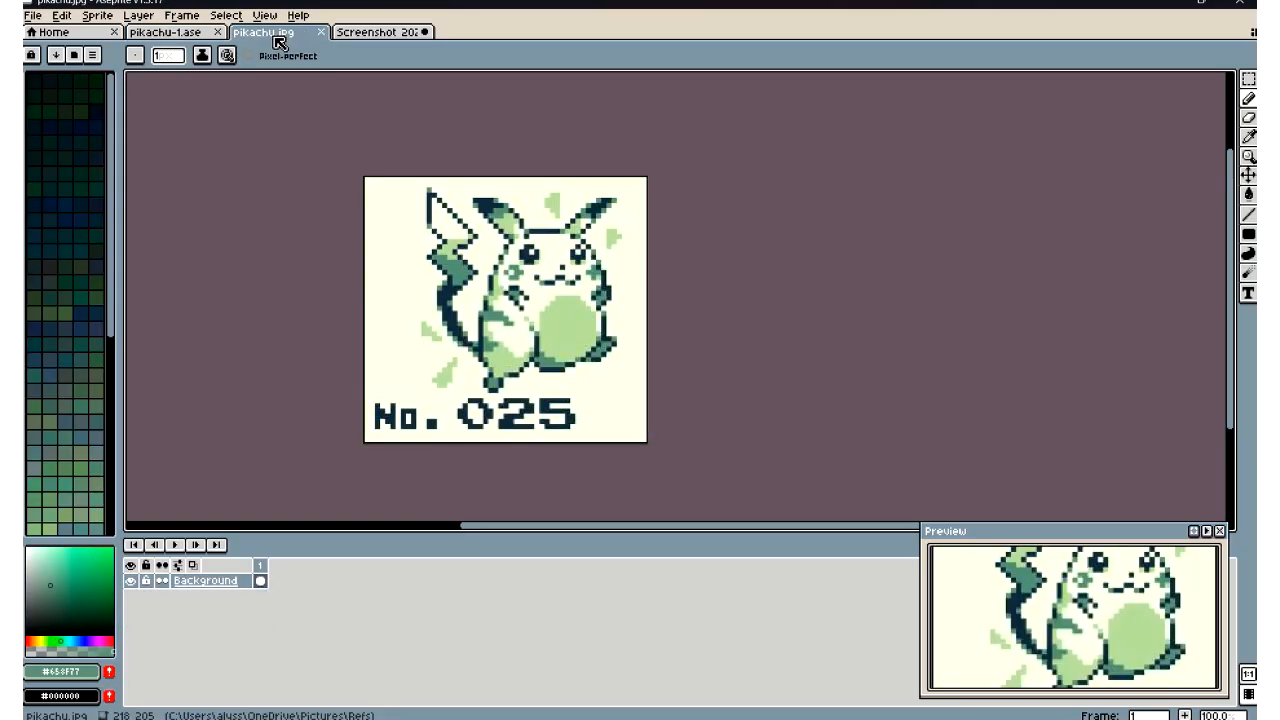
scroll(506, 235, up, 2)
scroll(506, 235, down, 4)
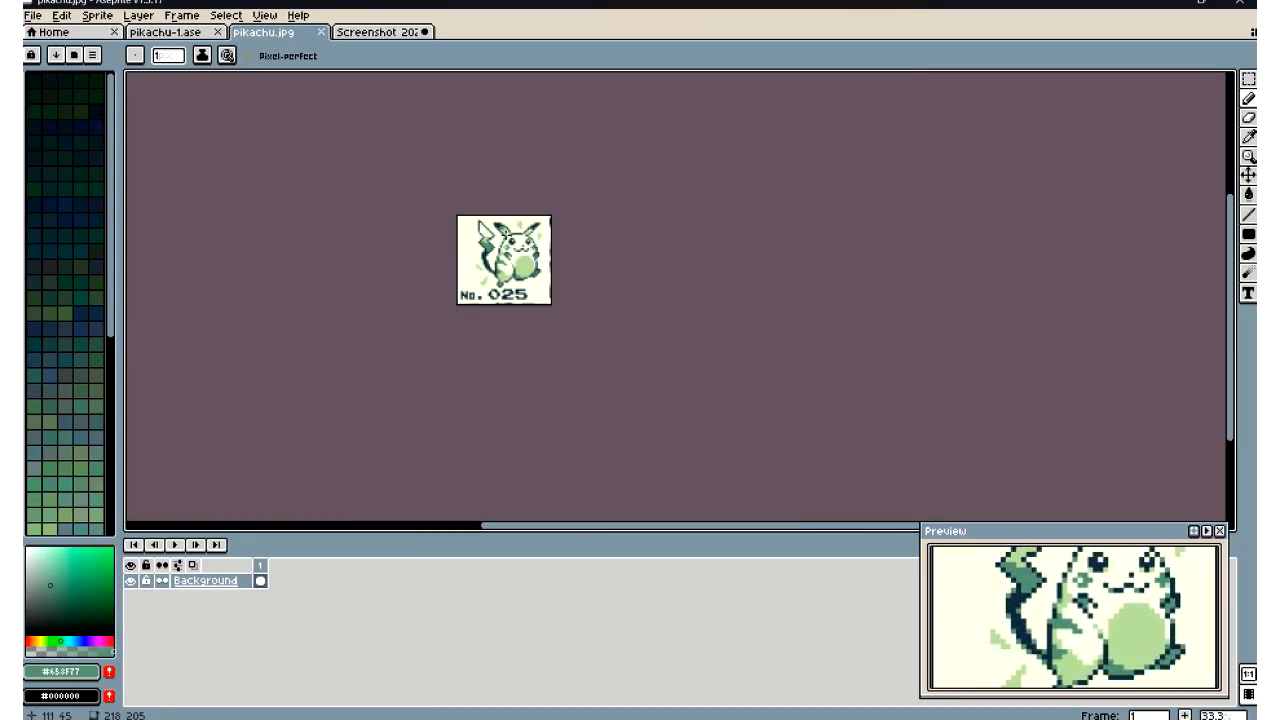
scroll(506, 235, up, 4)
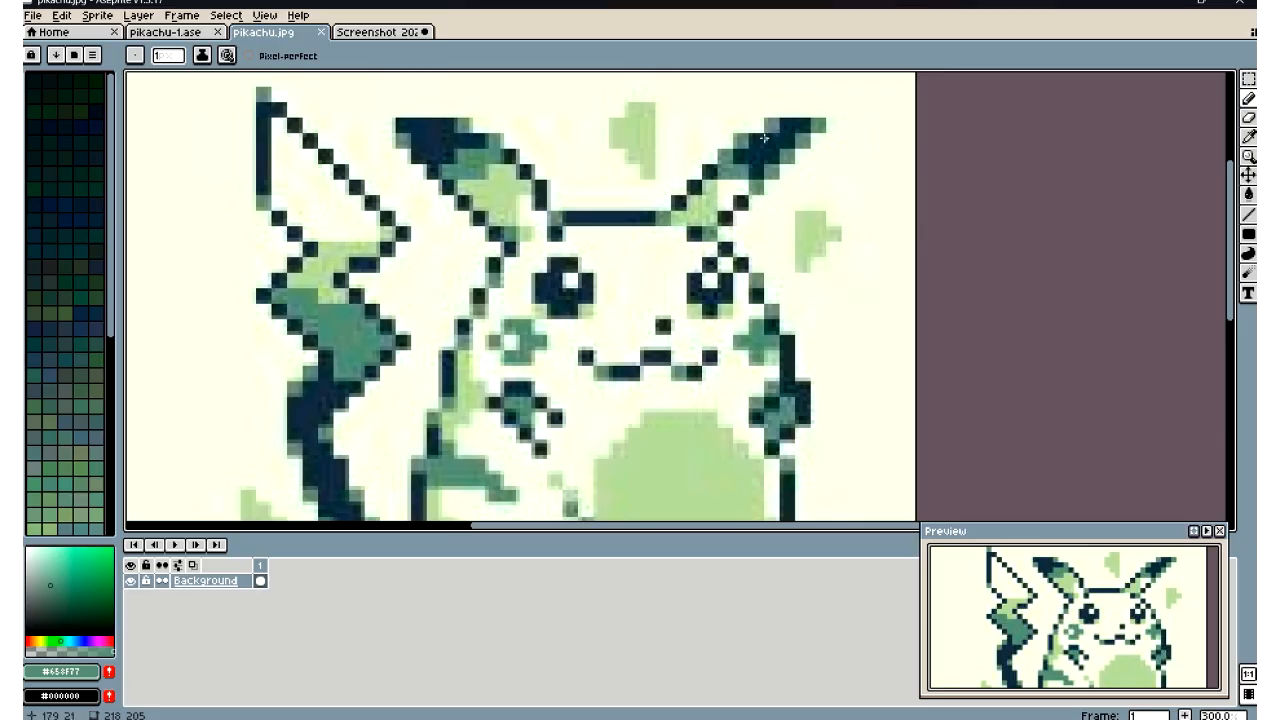
scroll(820, 138, down, 3)
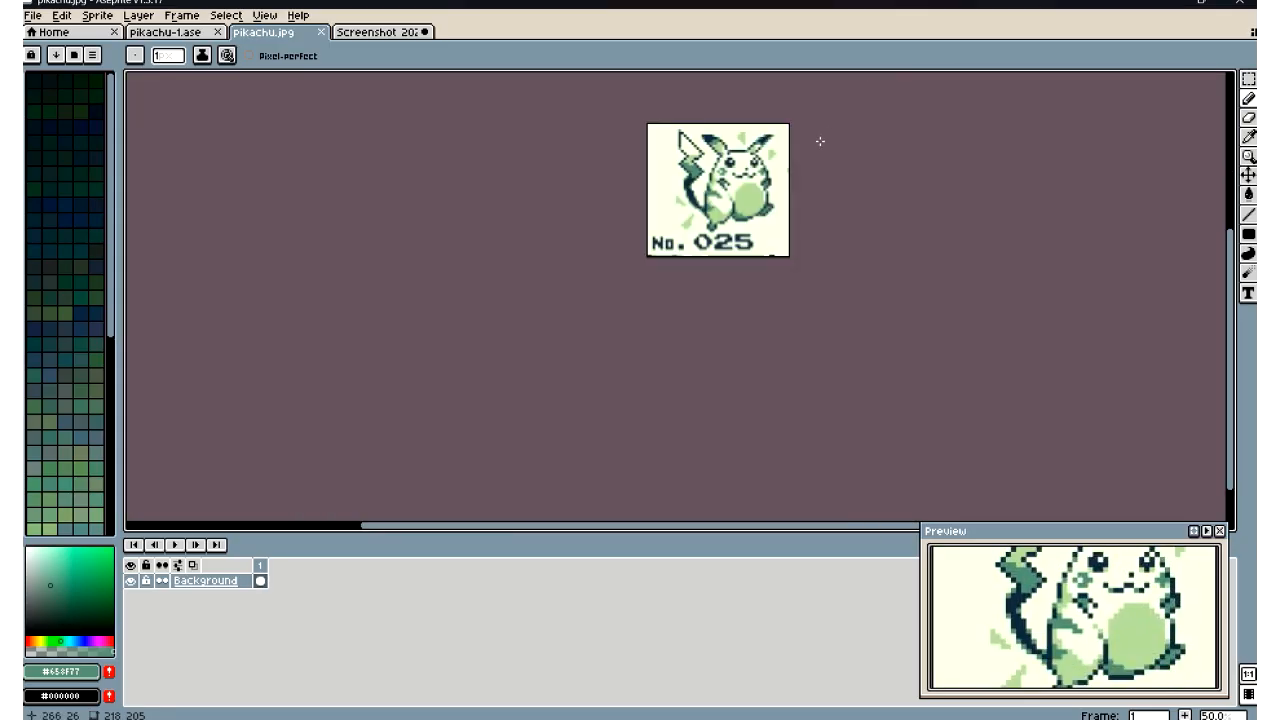
scroll(820, 138, down, 1)
scroll(820, 140, up, 2)
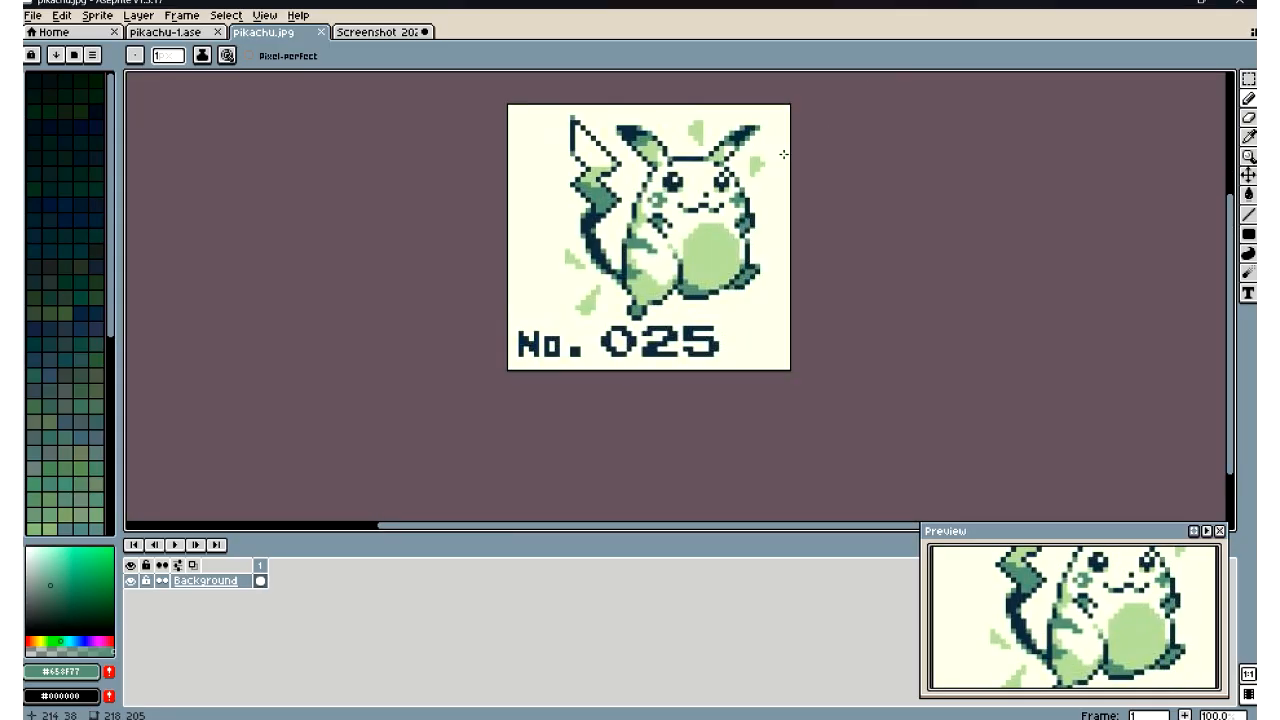
scroll(254, 323, up, 1)
scroll(303, 322, down, 4)
scroll(540, 305, up, 4)
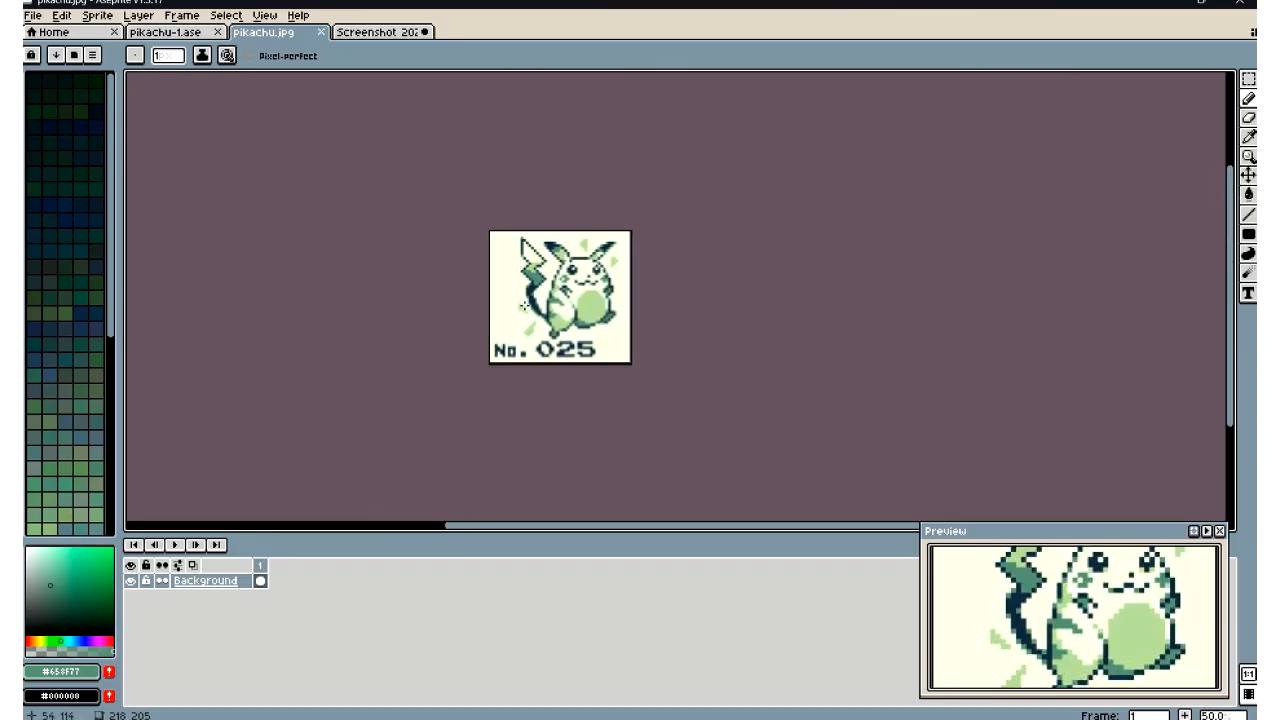
scroll(545, 309, down, 3)
scroll(555, 280, up, 3)
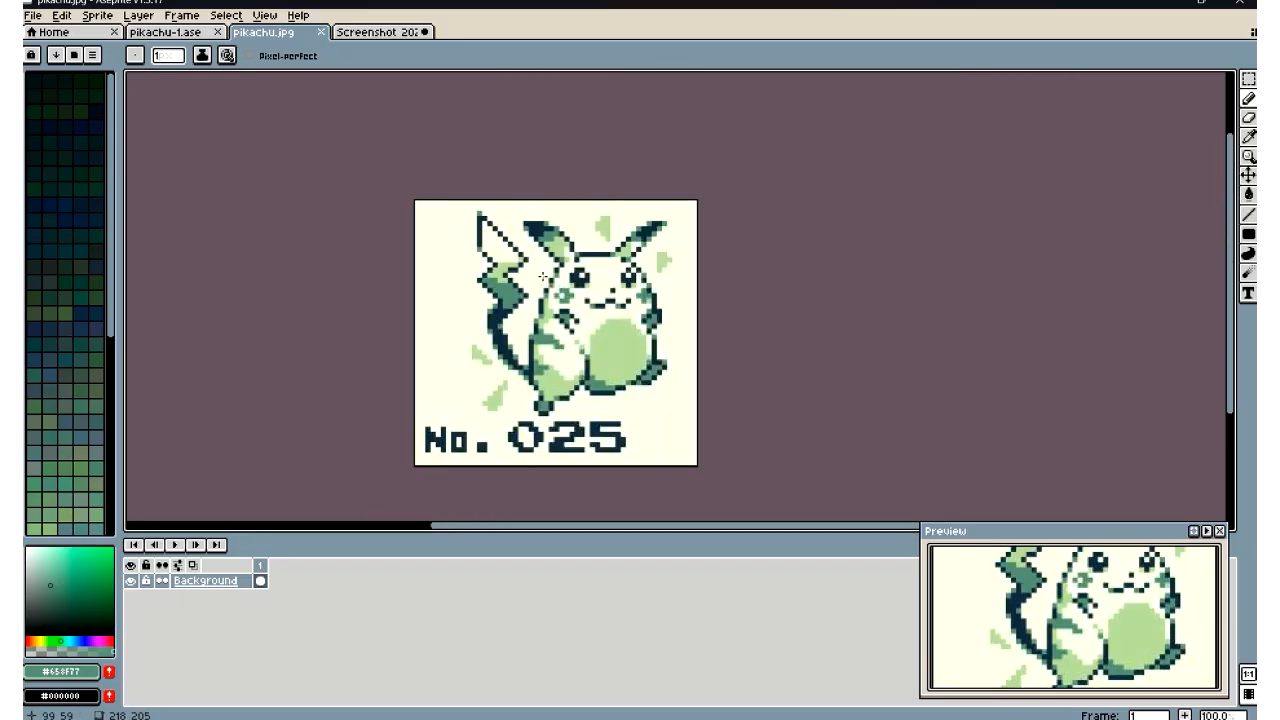
scroll(541, 276, down, 1)
scroll(582, 314, up, 1)
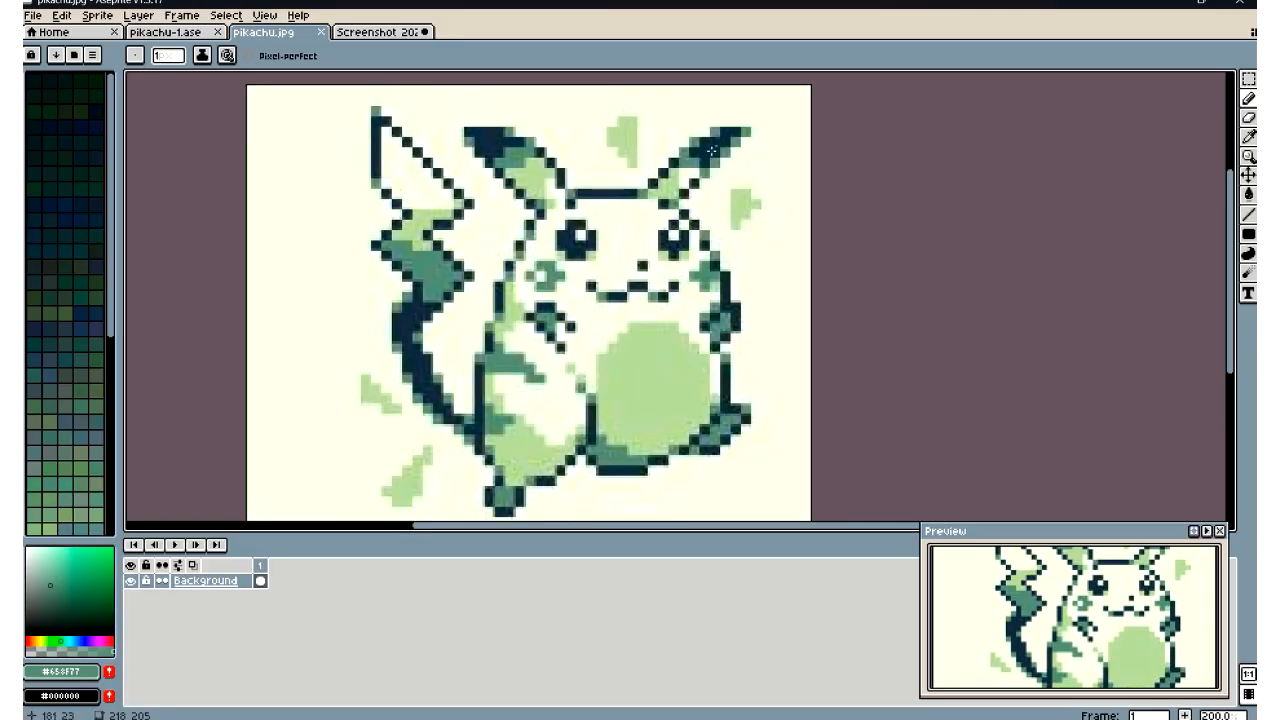
Return to pikachu-1.ase and examine the ear tips, lower body and feet for spots that need shading
click(176, 38)
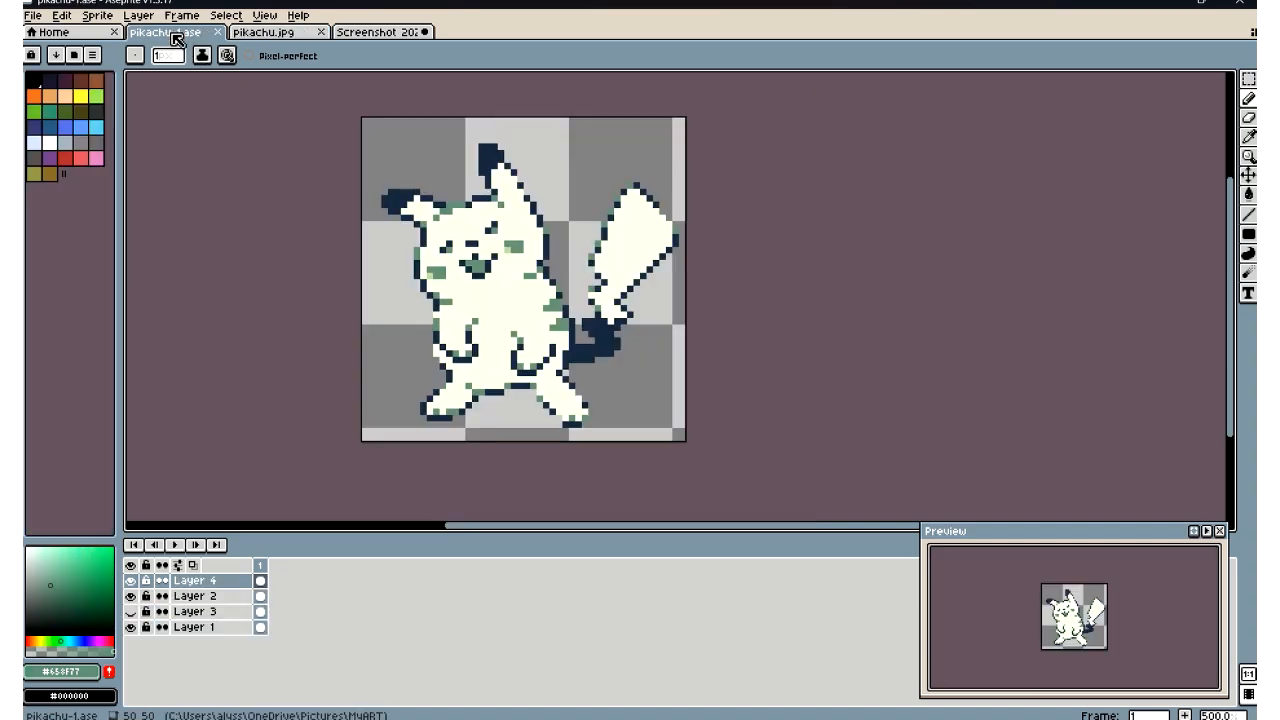
scroll(390, 203, down, 3)
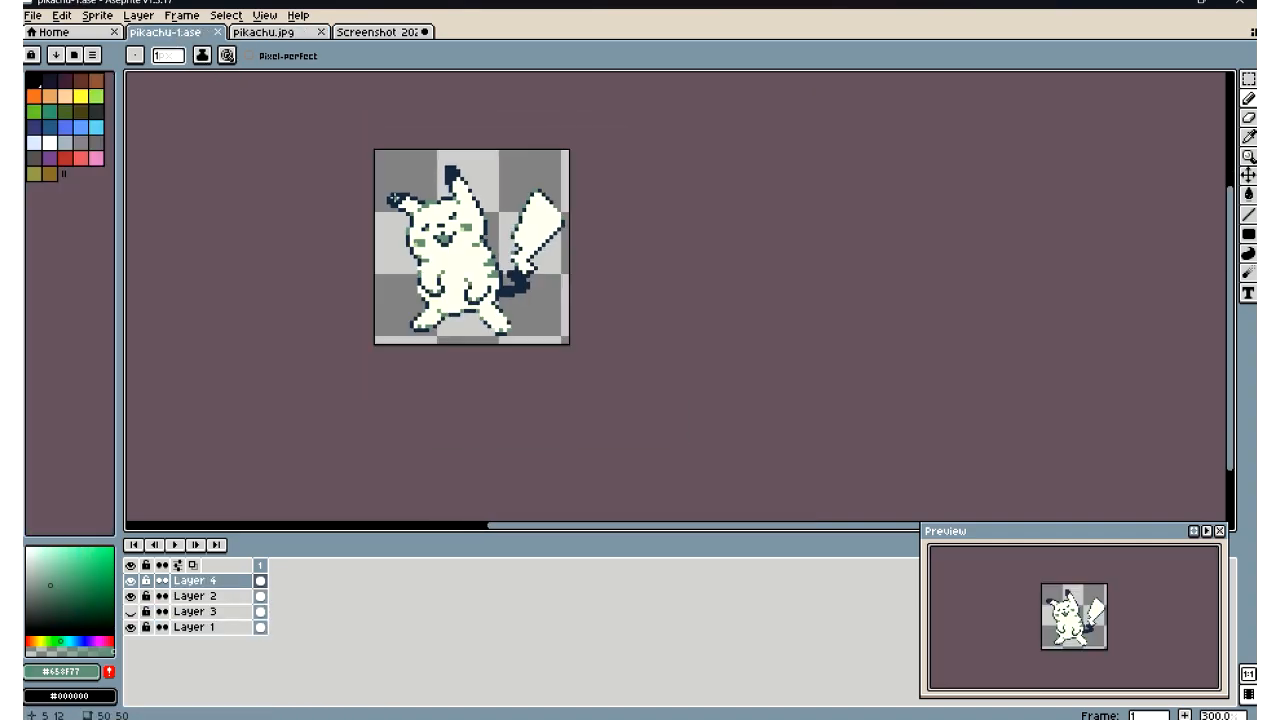
scroll(391, 231, up, 2)
scroll(500, 362, up, 2)
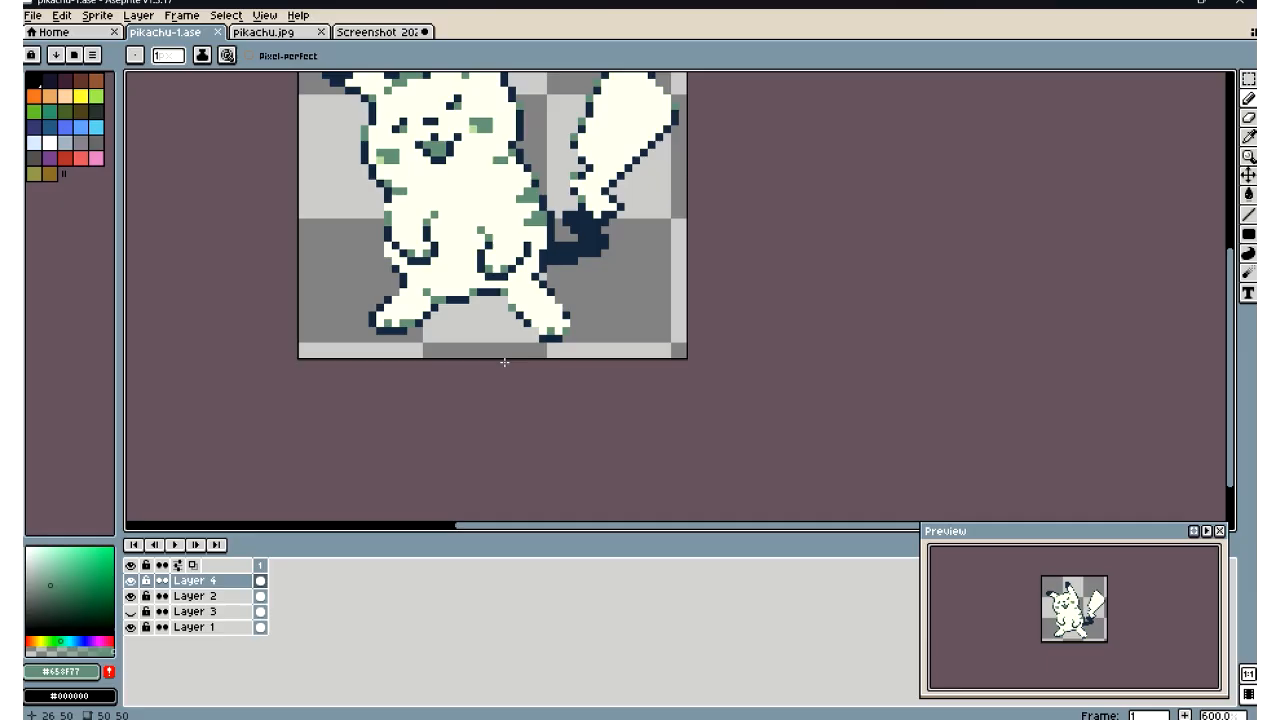
scroll(500, 362, down, 2)
scroll(417, 117, up, 1)
scroll(417, 117, up, 1)
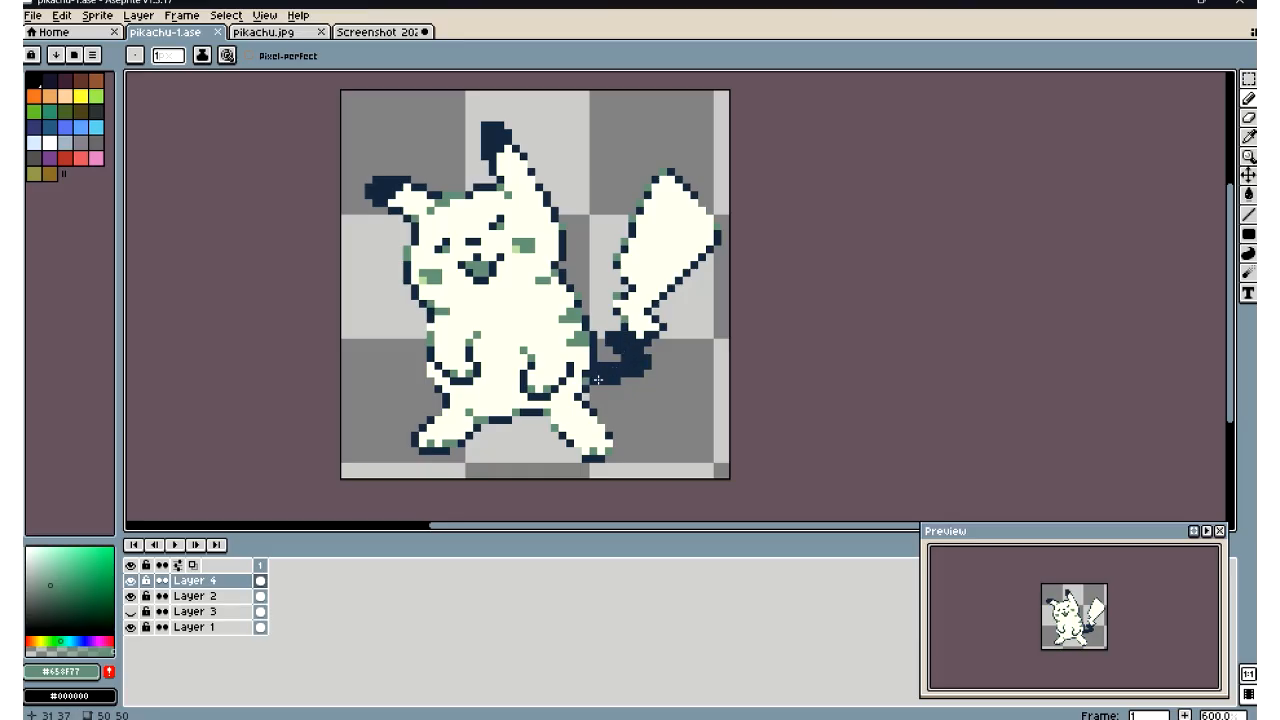
Check the anime screenshot reference, then inspect the tail base and leg outline of pikachu-1.ase at close and small scale
click(370, 33)
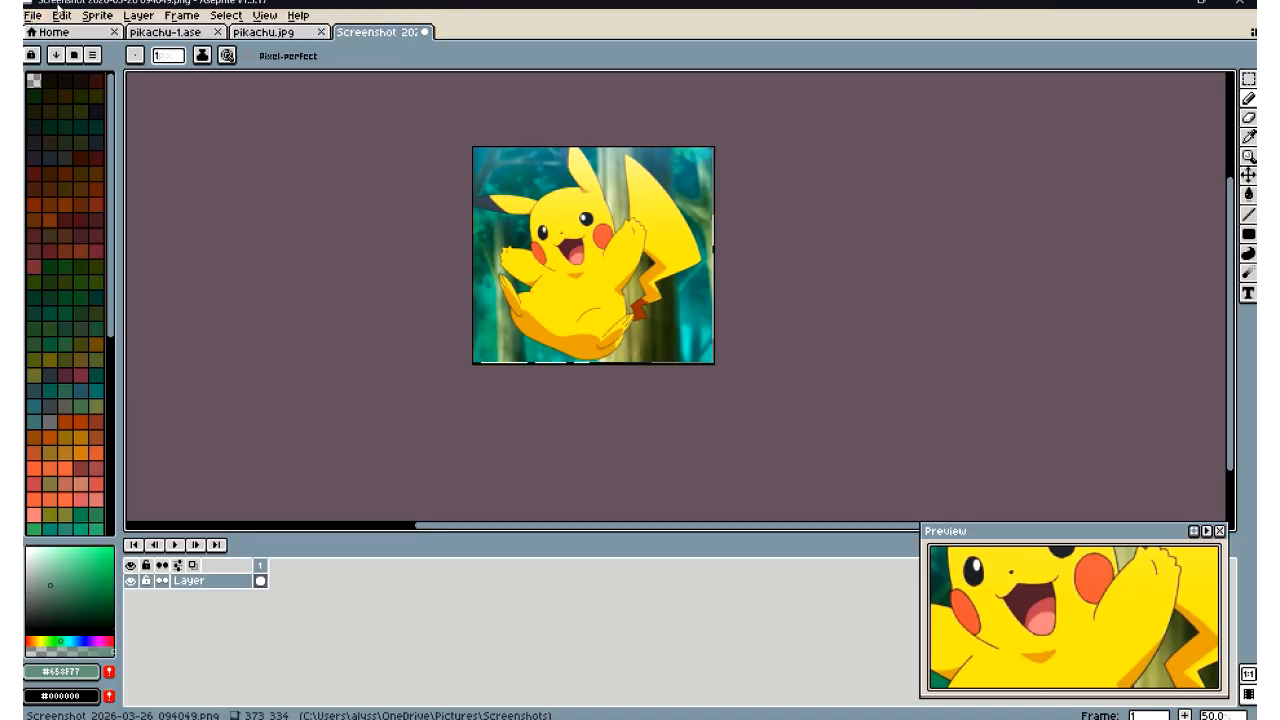
click(76, 33)
click(175, 37)
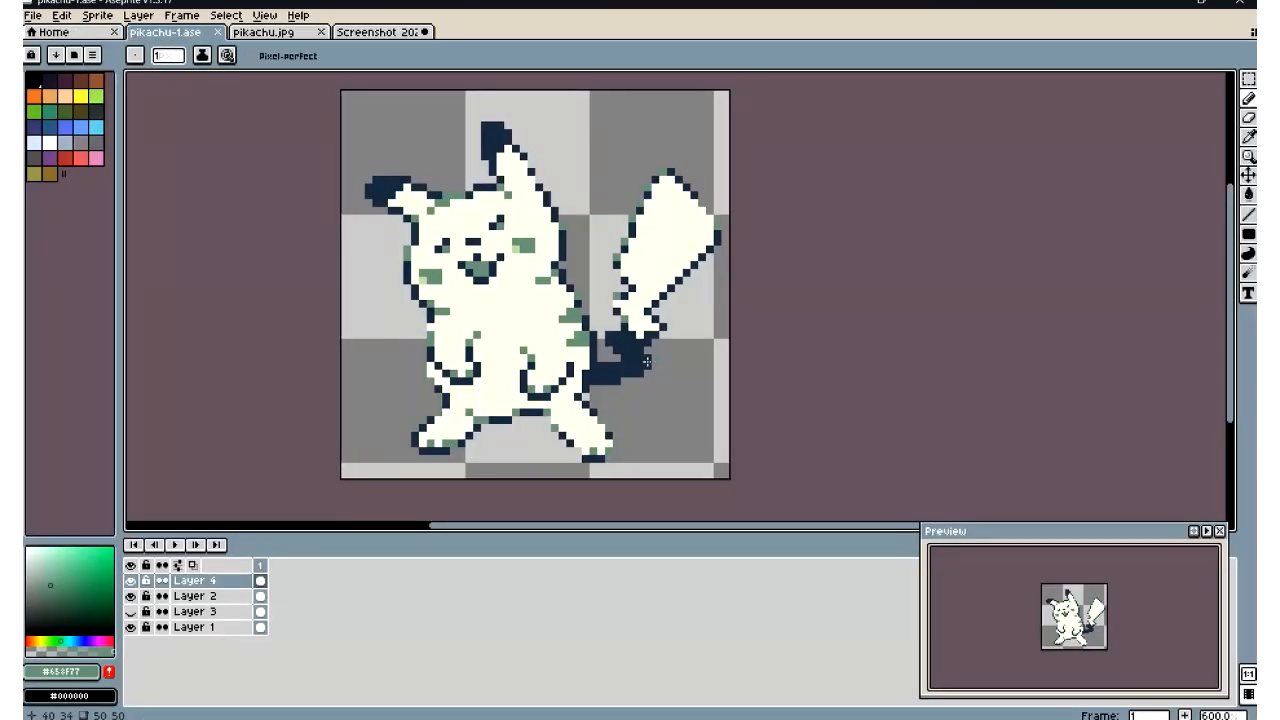
scroll(518, 381, up, 3)
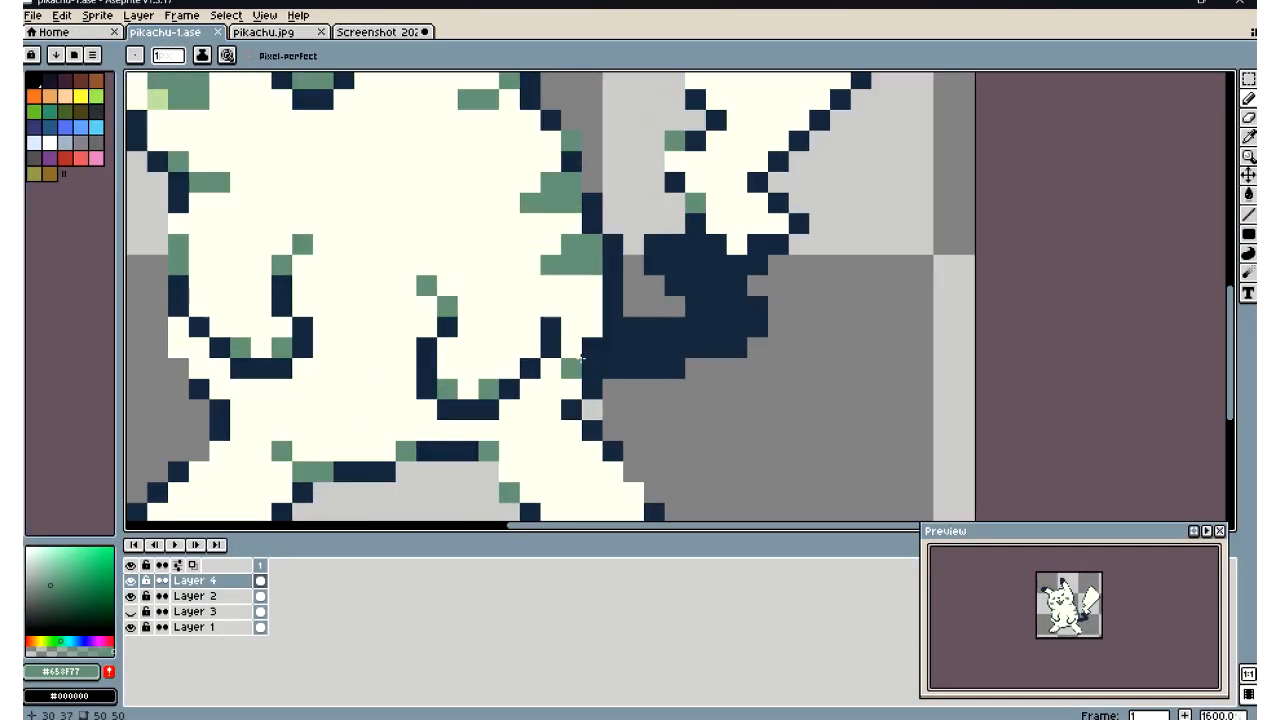
scroll(590, 352, down, 3)
scroll(590, 352, down, 4)
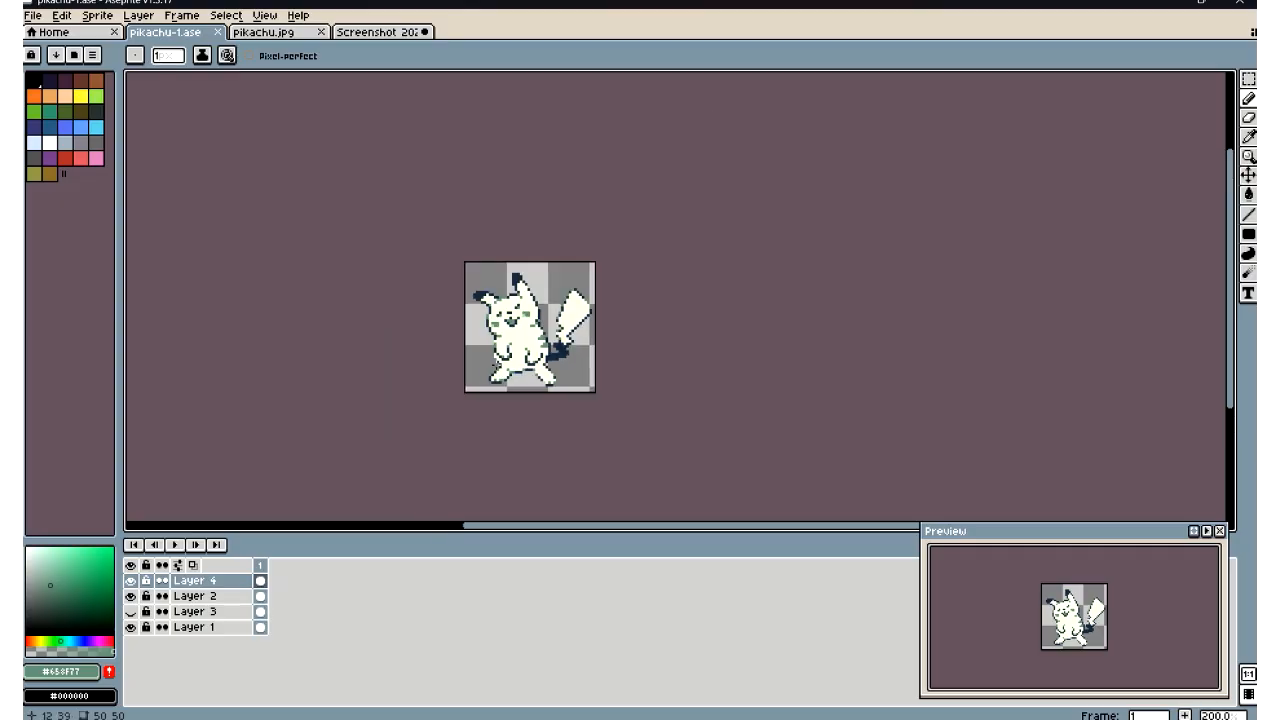
scroll(496, 362, up, 2)
scroll(496, 362, down, 4)
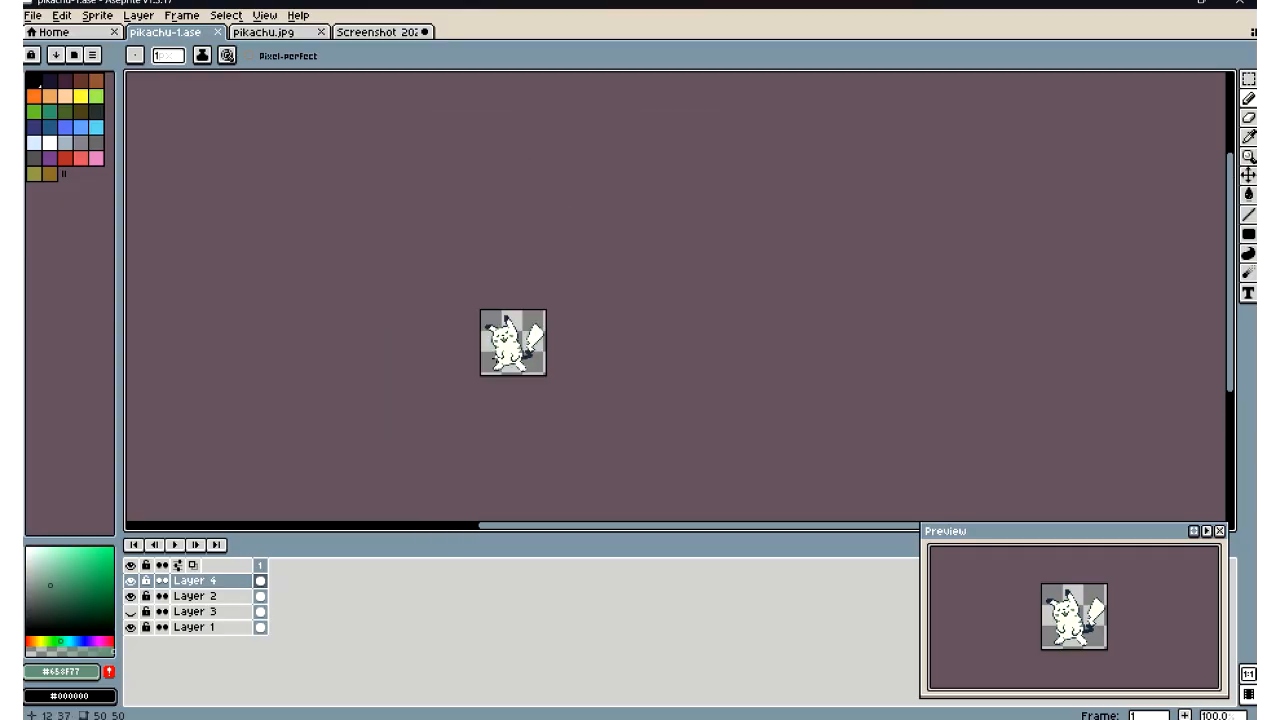
Paint over the outline pixels along the lower belly between the legs with the cream body colour #f1fee2
scroll(497, 360, up, 1)
scroll(490, 291, up, 3)
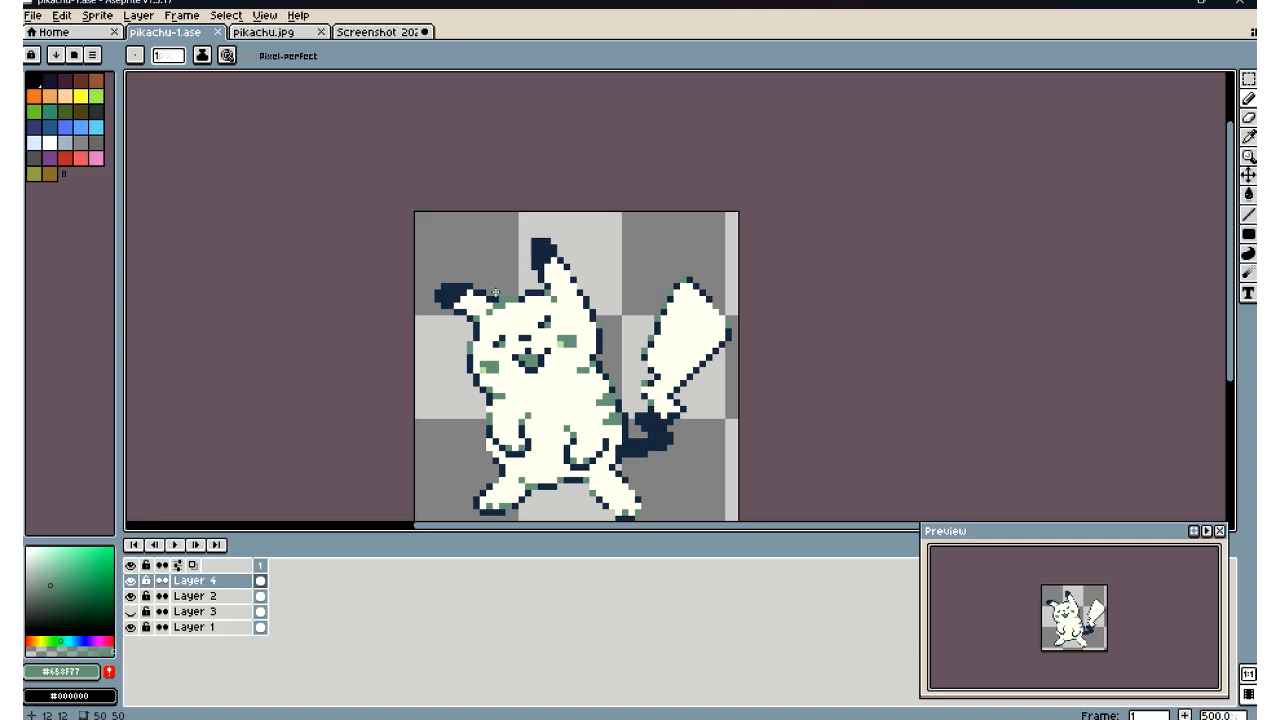
scroll(494, 293, down, 1)
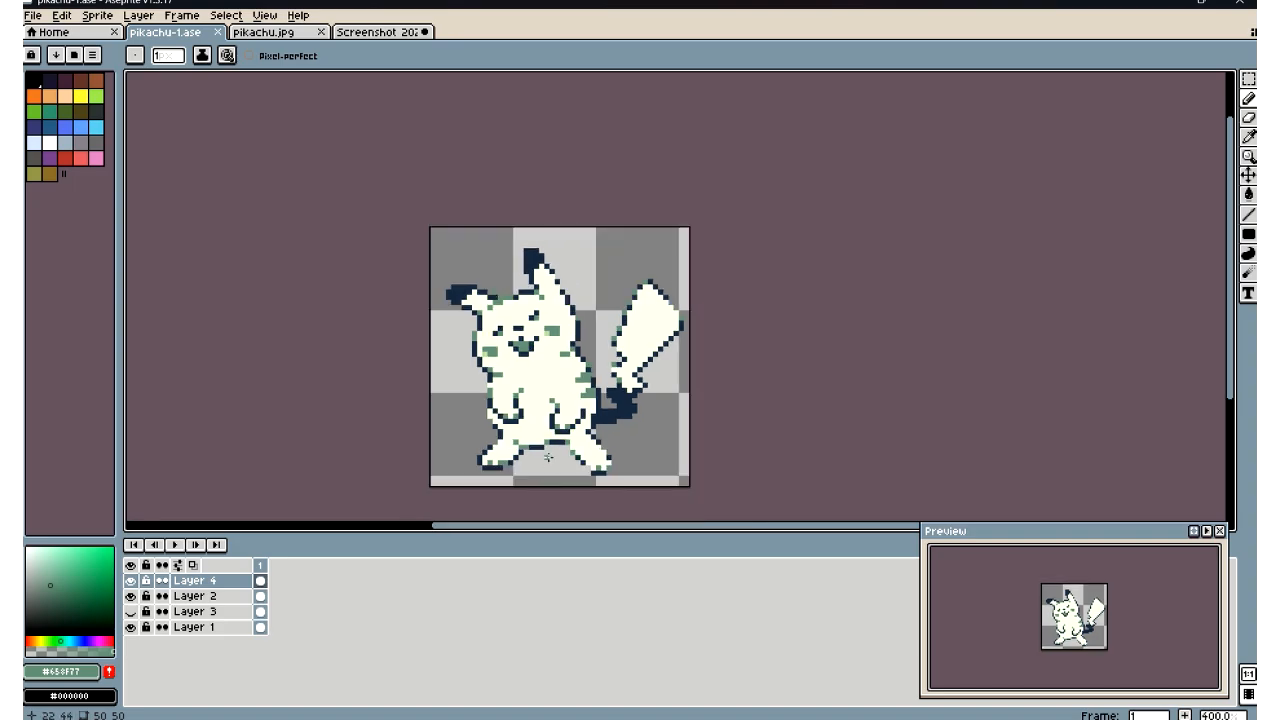
scroll(548, 457, up, 6)
scroll(548, 457, down, 7)
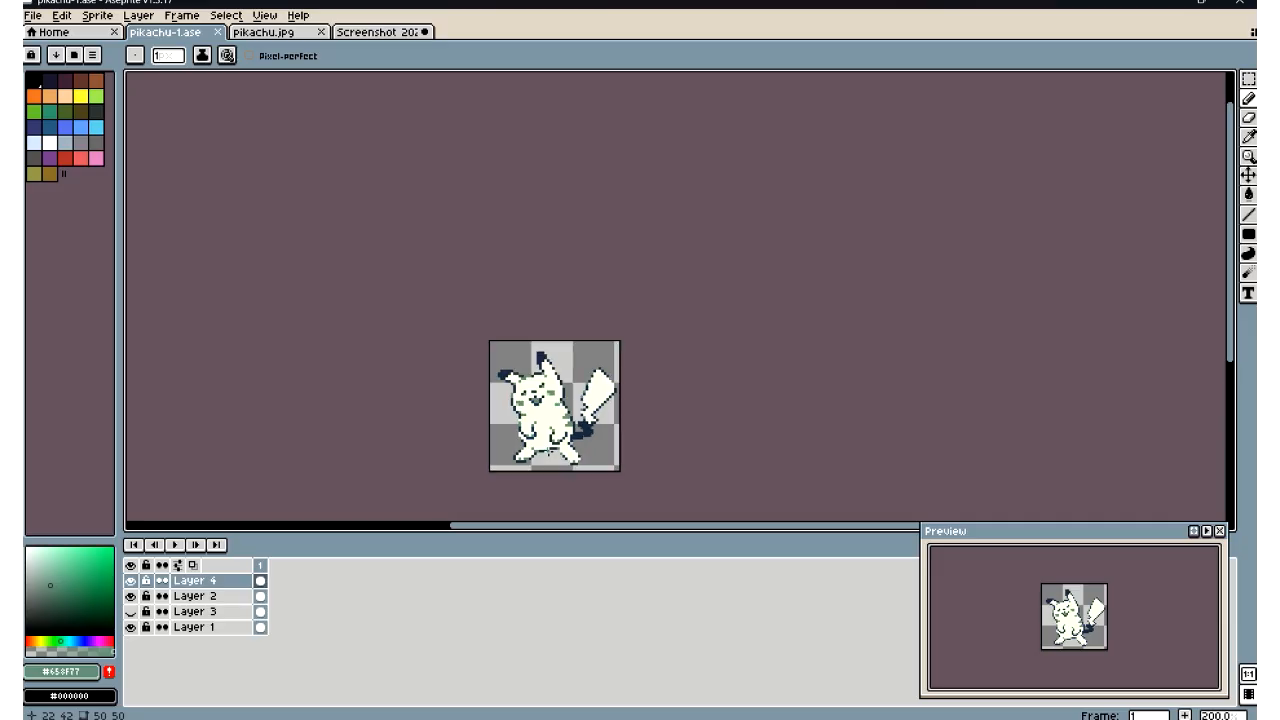
scroll(547, 453, down, 1)
scroll(541, 465, up, 8)
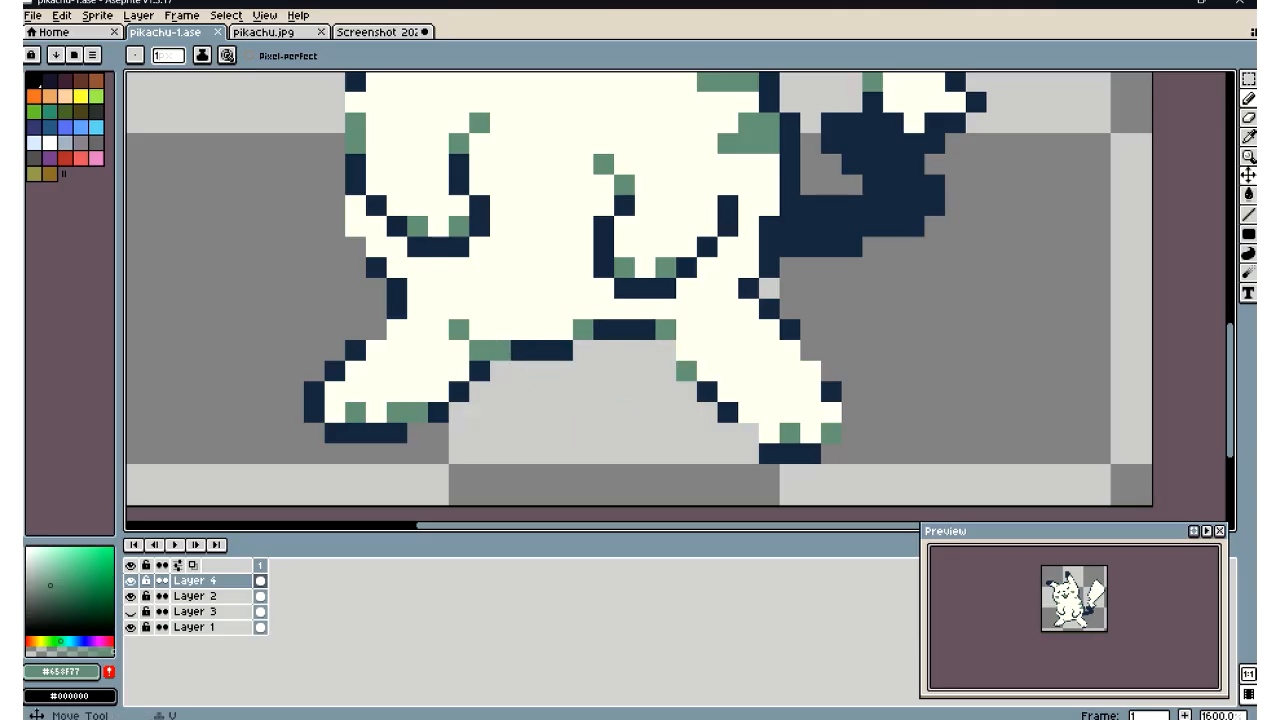
click(1248, 137)
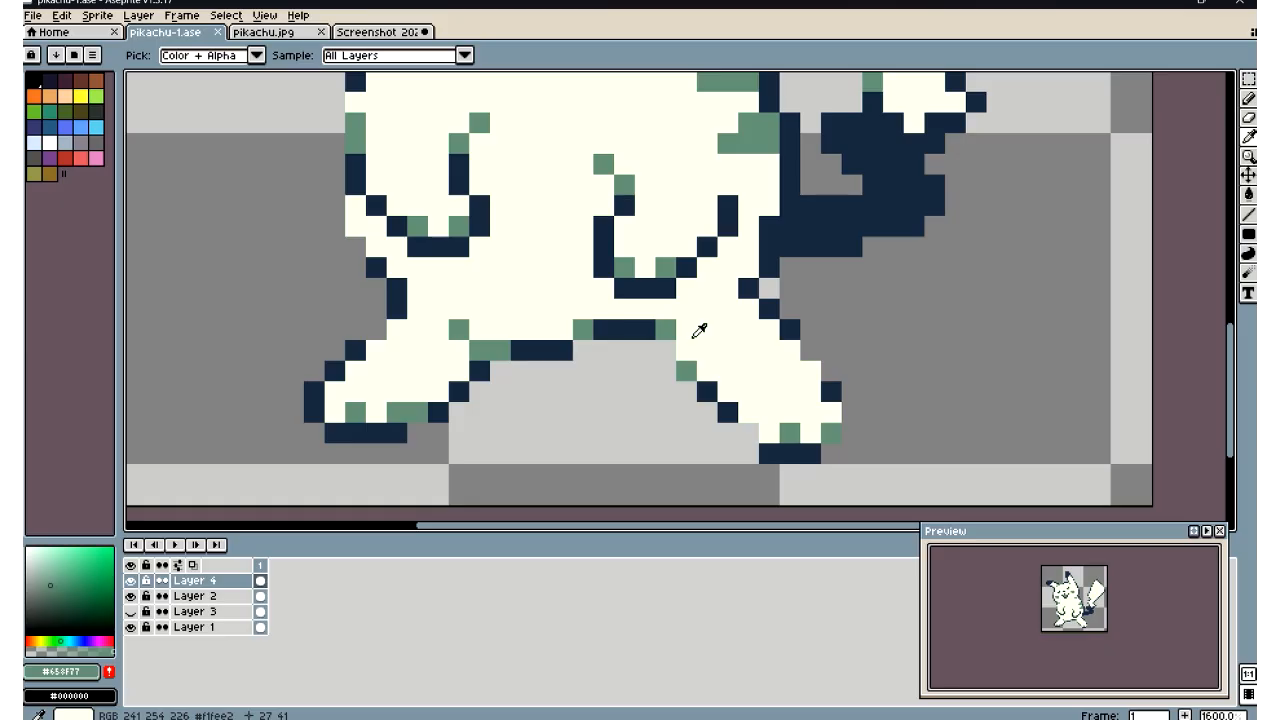
click(699, 330)
click(1248, 98)
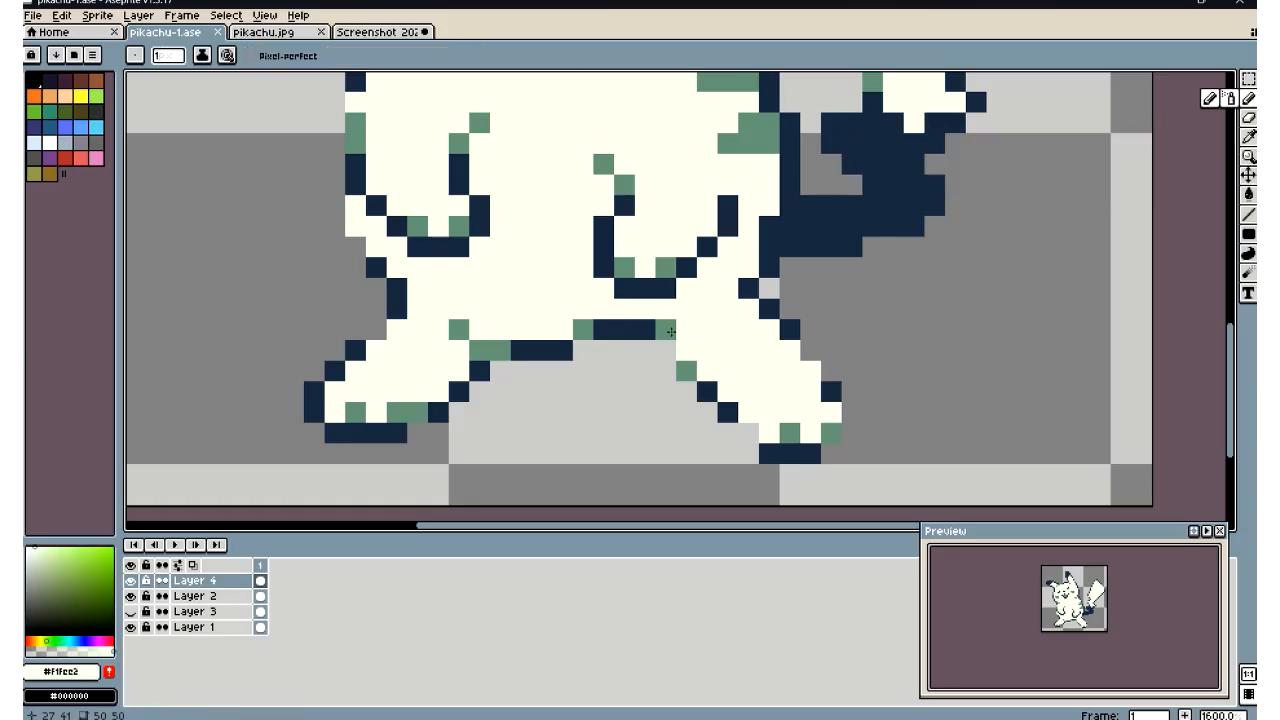
mouse_move(665, 330)
mouse_down()
mouse_move(508, 329)
mouse_move(528, 347)
mouse_move(630, 352)
mouse_up()
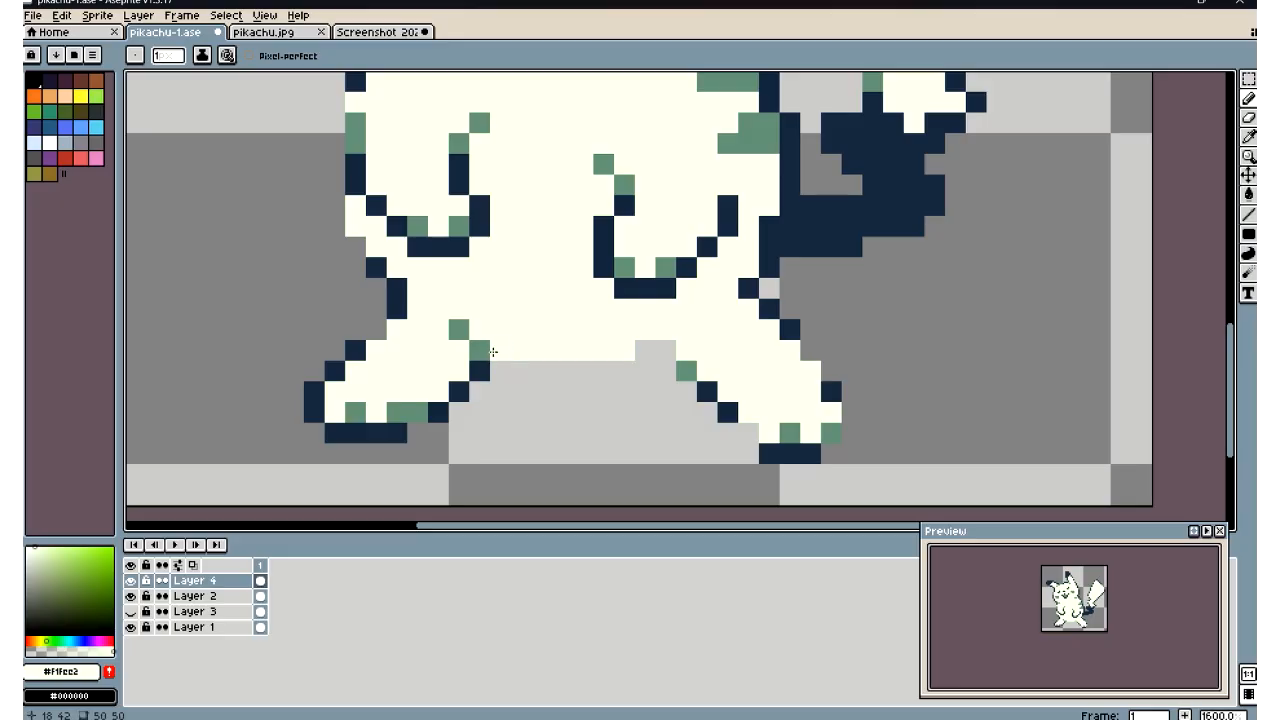
Merge Layer 4 down into Layer 2 and erase the leftover outline pixels between the belly and the left leg
click(1248, 117)
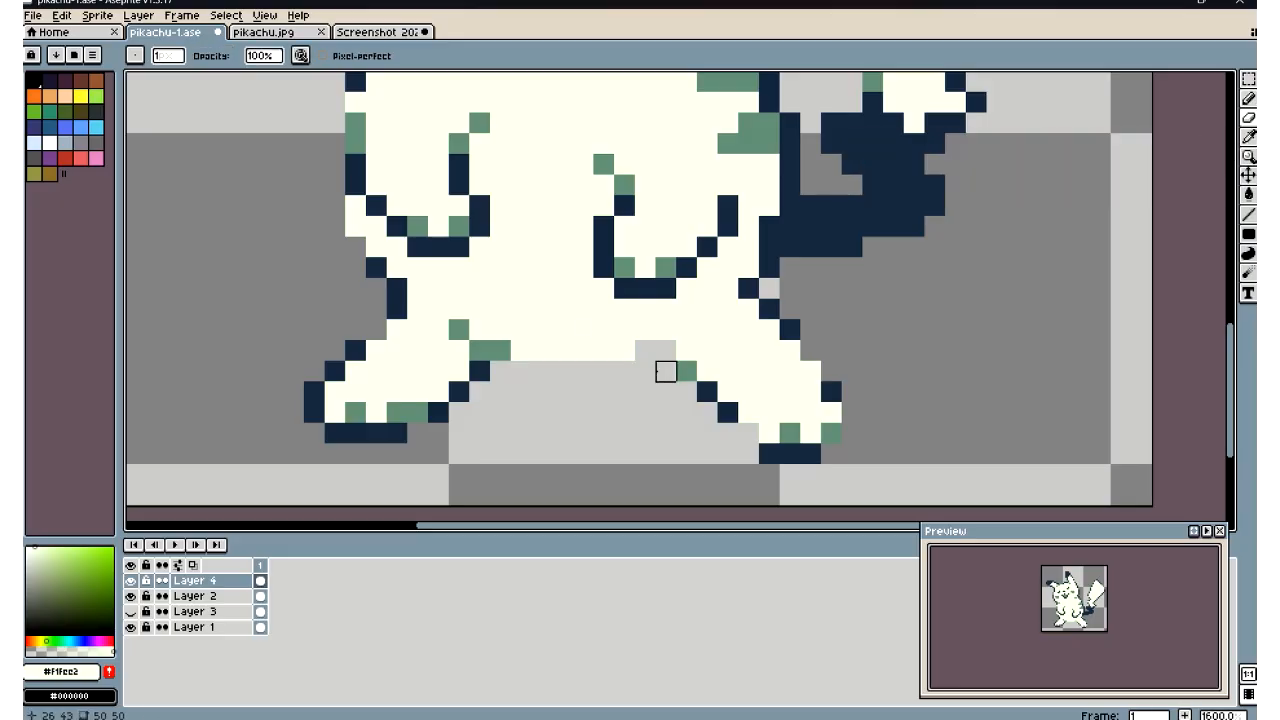
click(521, 350)
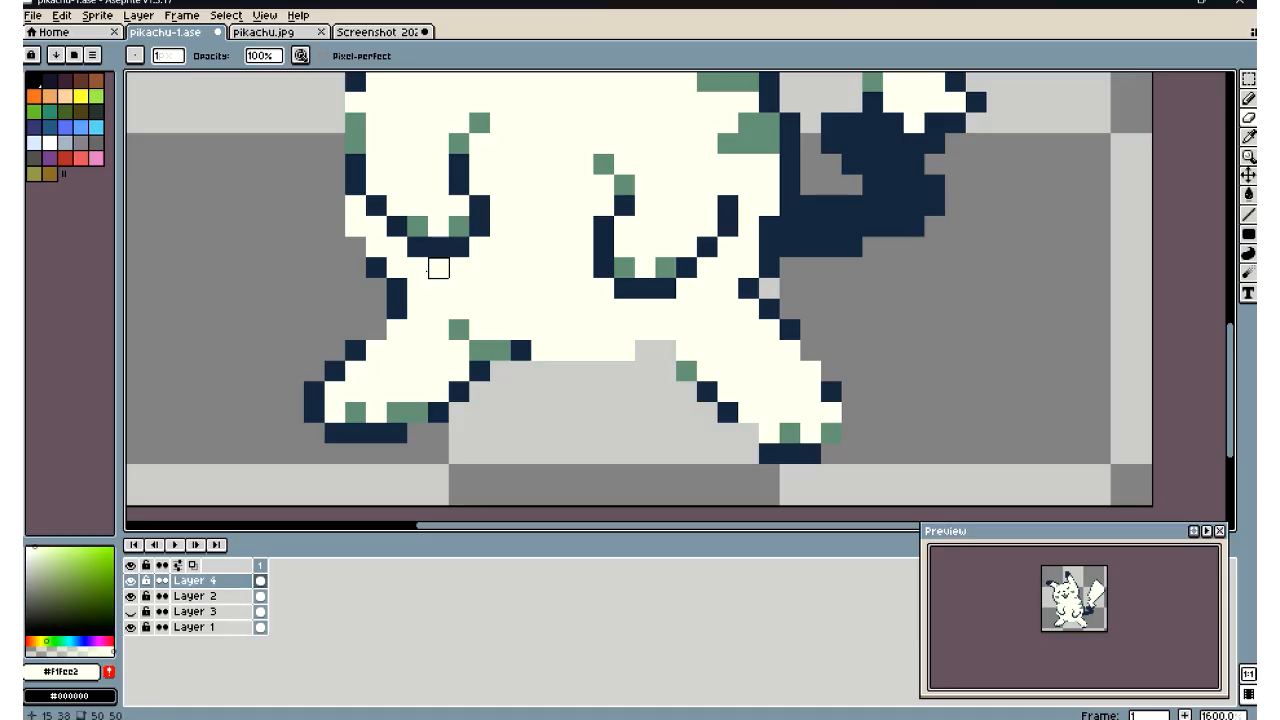
click(138, 15)
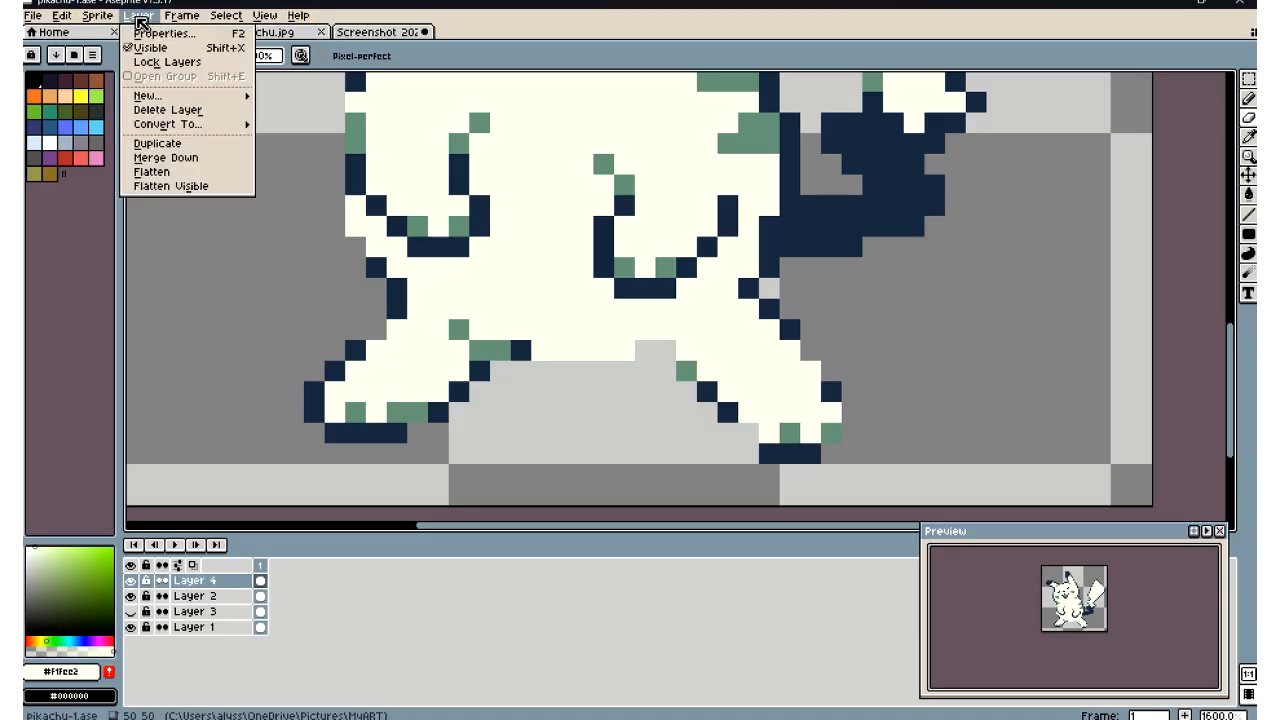
click(184, 160)
click(130, 580)
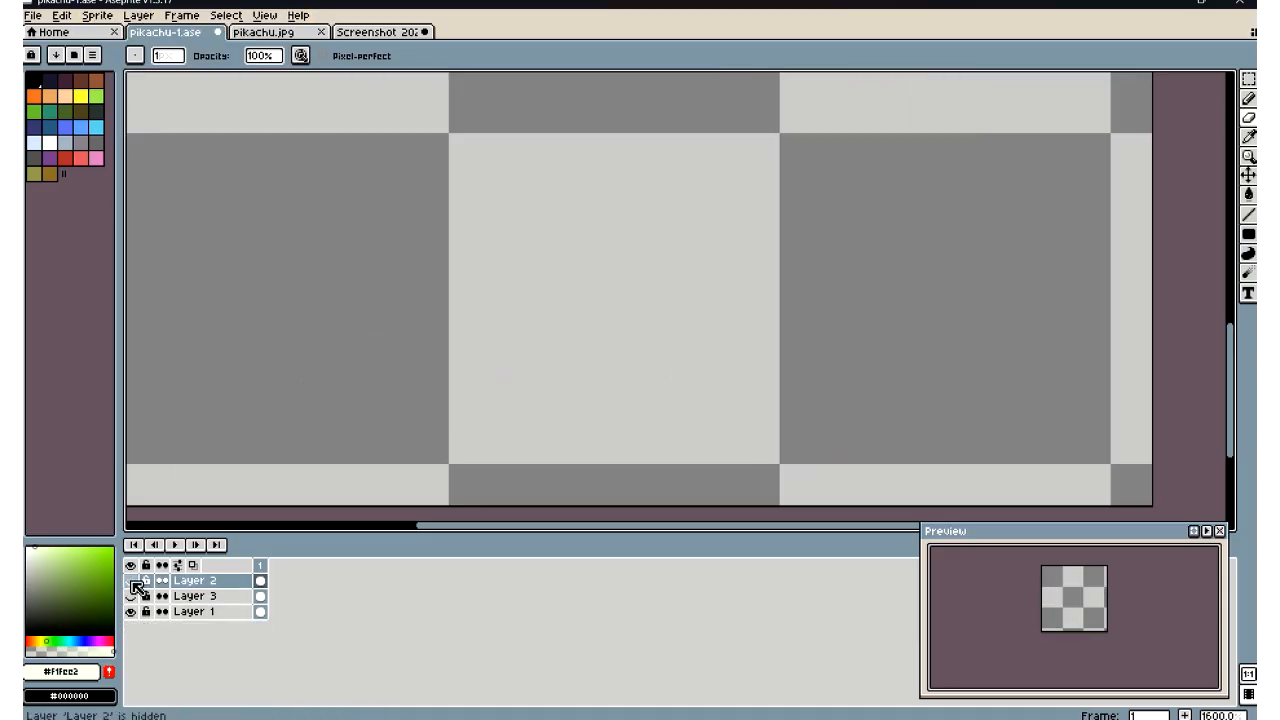
click(130, 580)
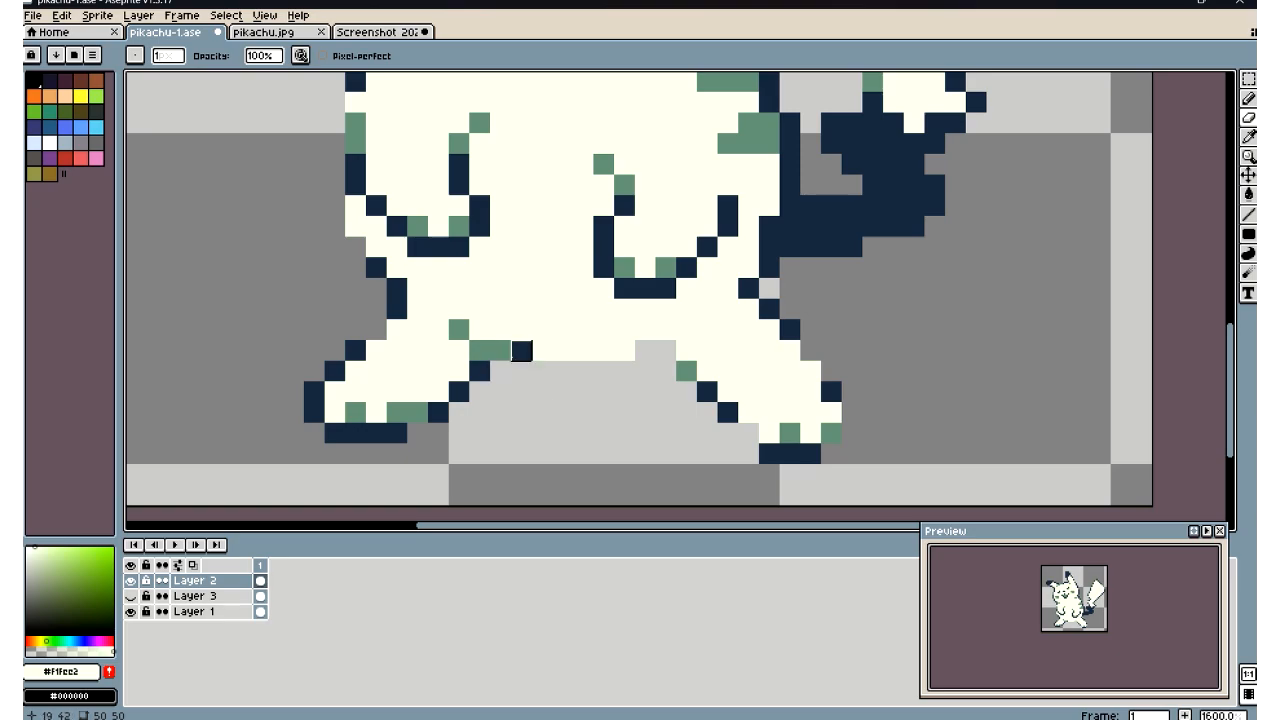
drag(500, 350, 521, 350)
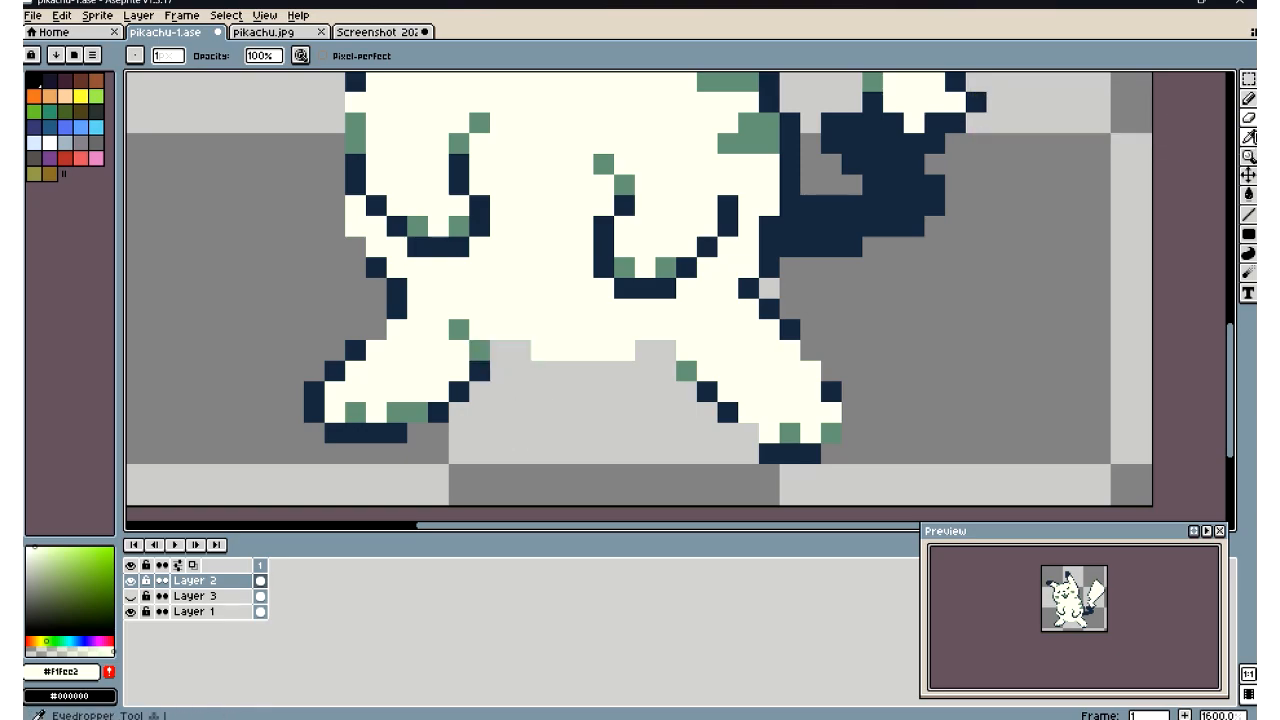
Sample the dark navy outline colour from the tail base for the Pencil tool
click(1248, 136)
click(890, 200)
click(1248, 98)
Examine the open belly edge, ears and whole sprite at close and small scale
scroll(468, 373, up, 4)
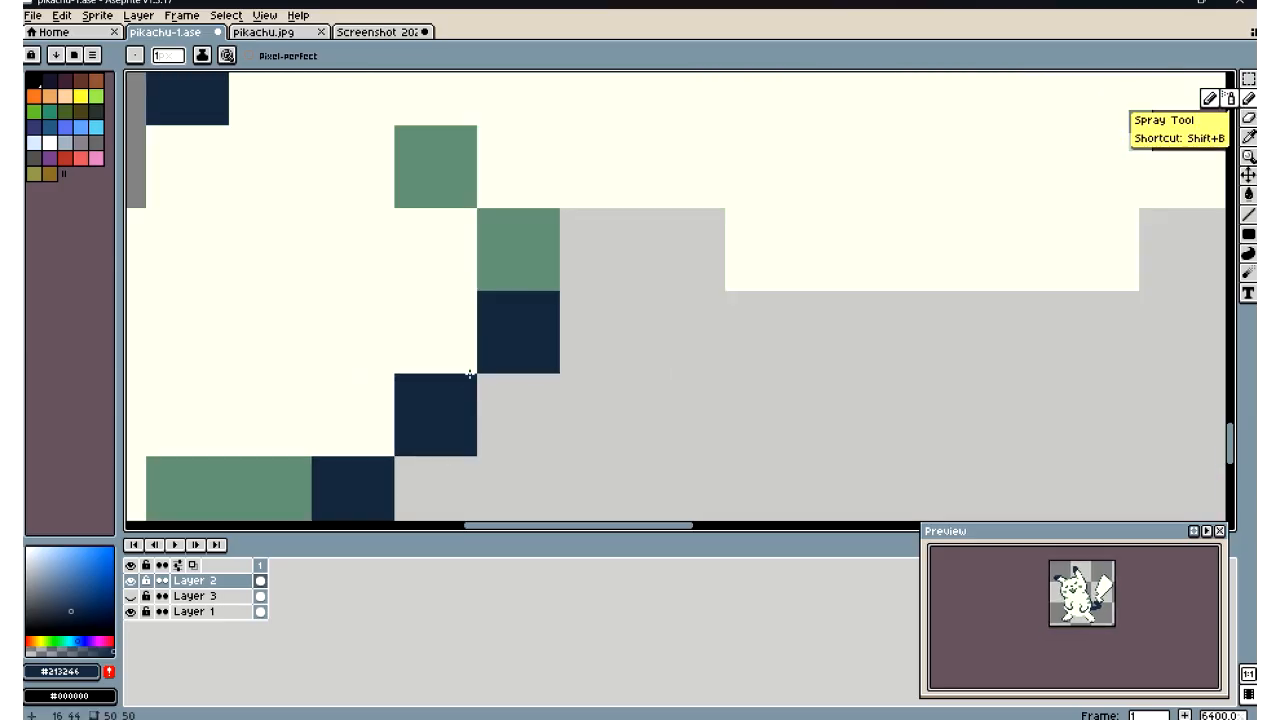
scroll(468, 373, down, 8)
scroll(468, 373, down, 2)
scroll(421, 273, down, 1)
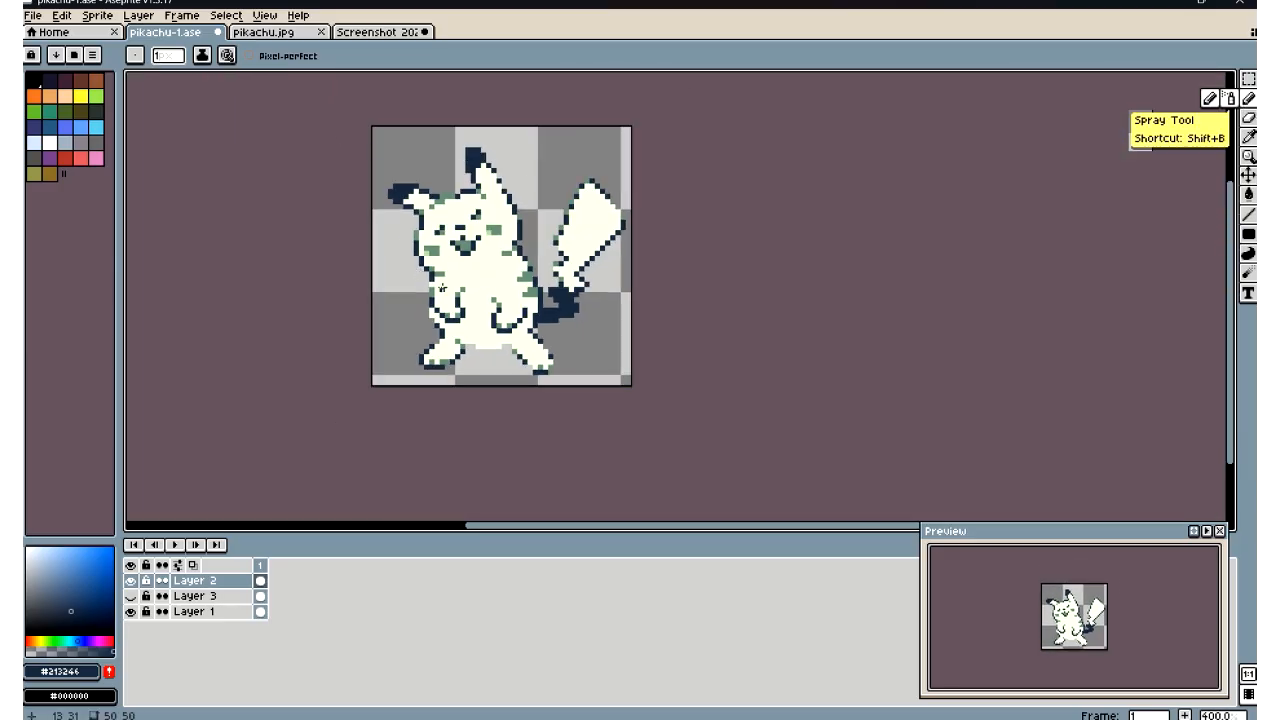
scroll(441, 288, down, 1)
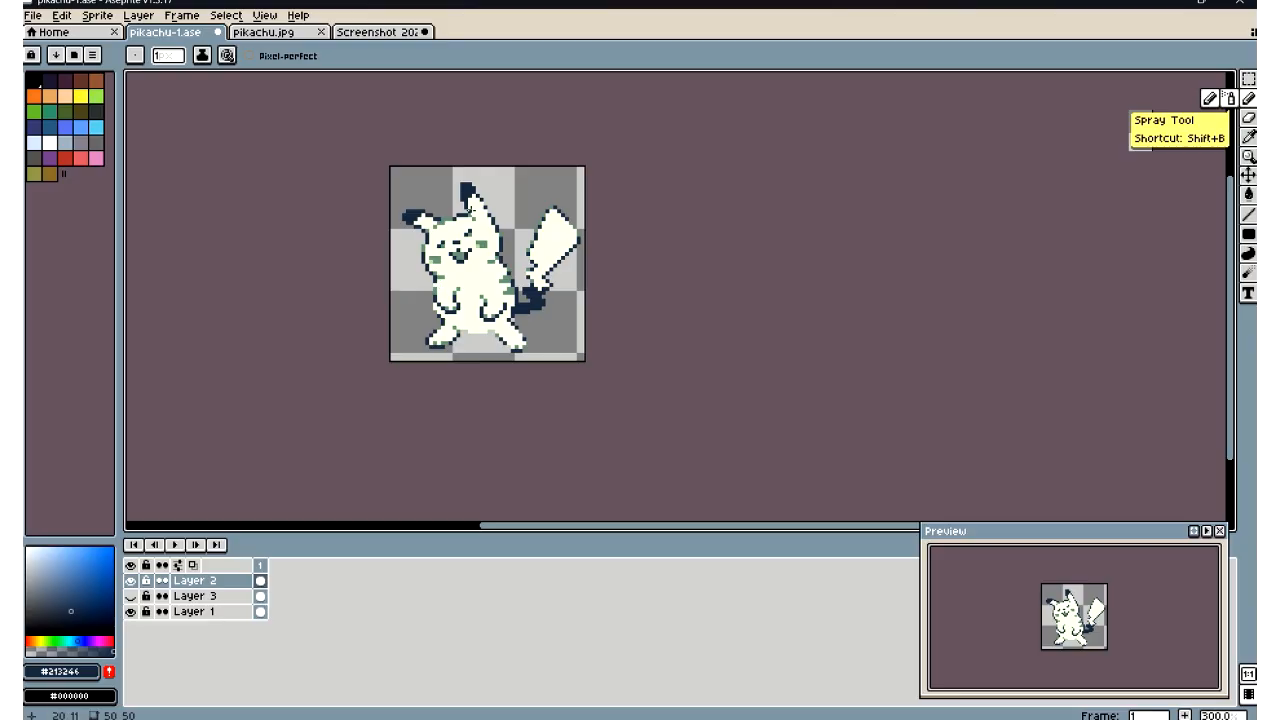
scroll(452, 207, up, 4)
scroll(488, 191, up, 1)
scroll(460, 198, down, 5)
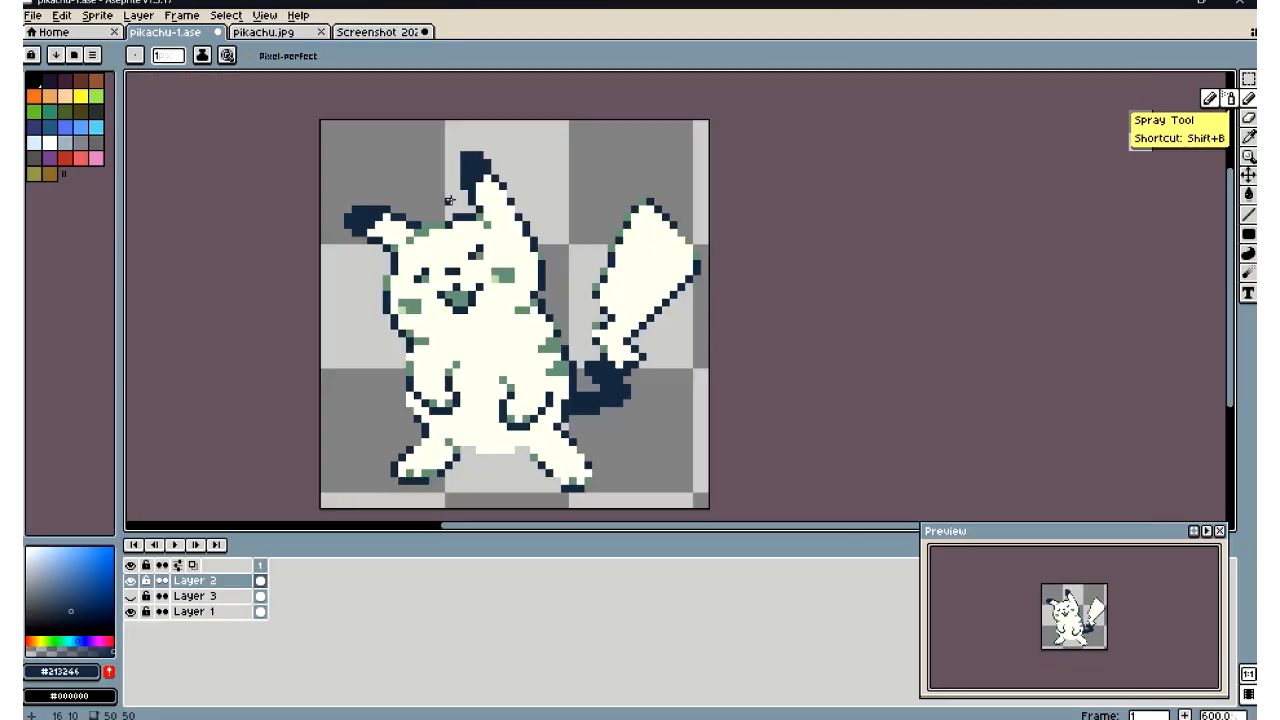
scroll(451, 198, down, 1)
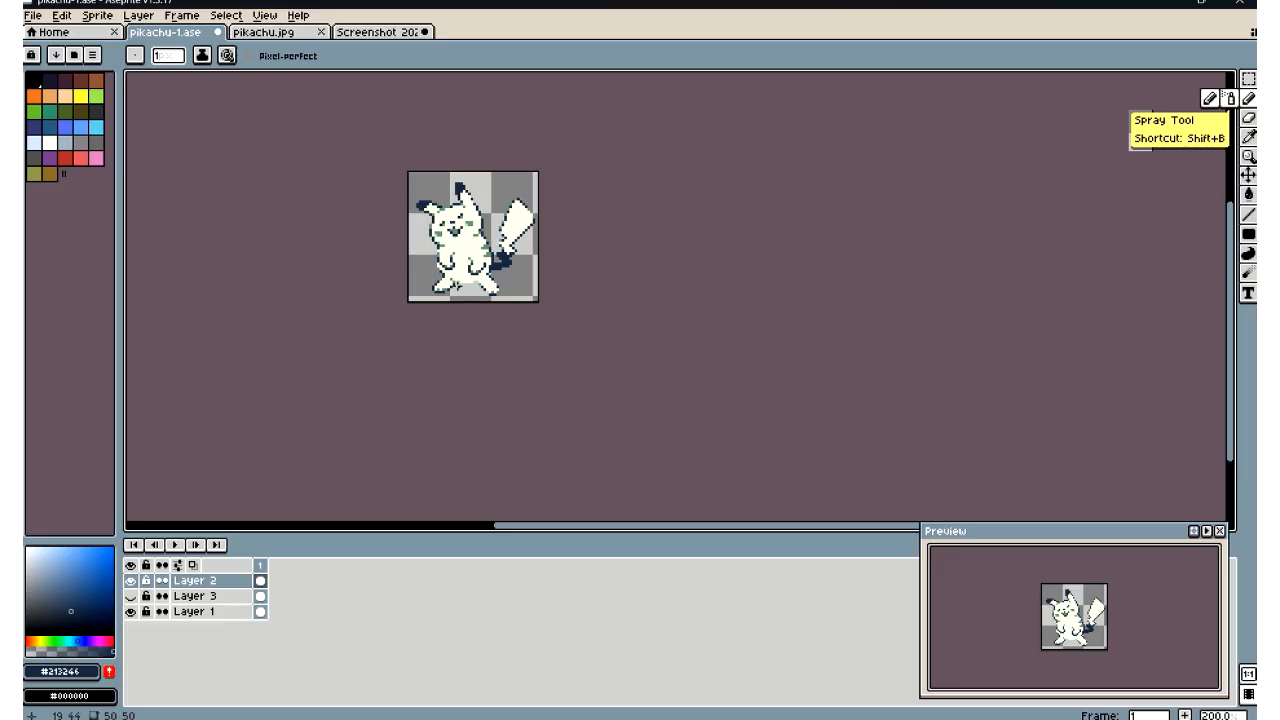
Draw a dark navy outline under the belly from leg to leg, dipping one pixel lower in the middle
scroll(460, 288, up, 8)
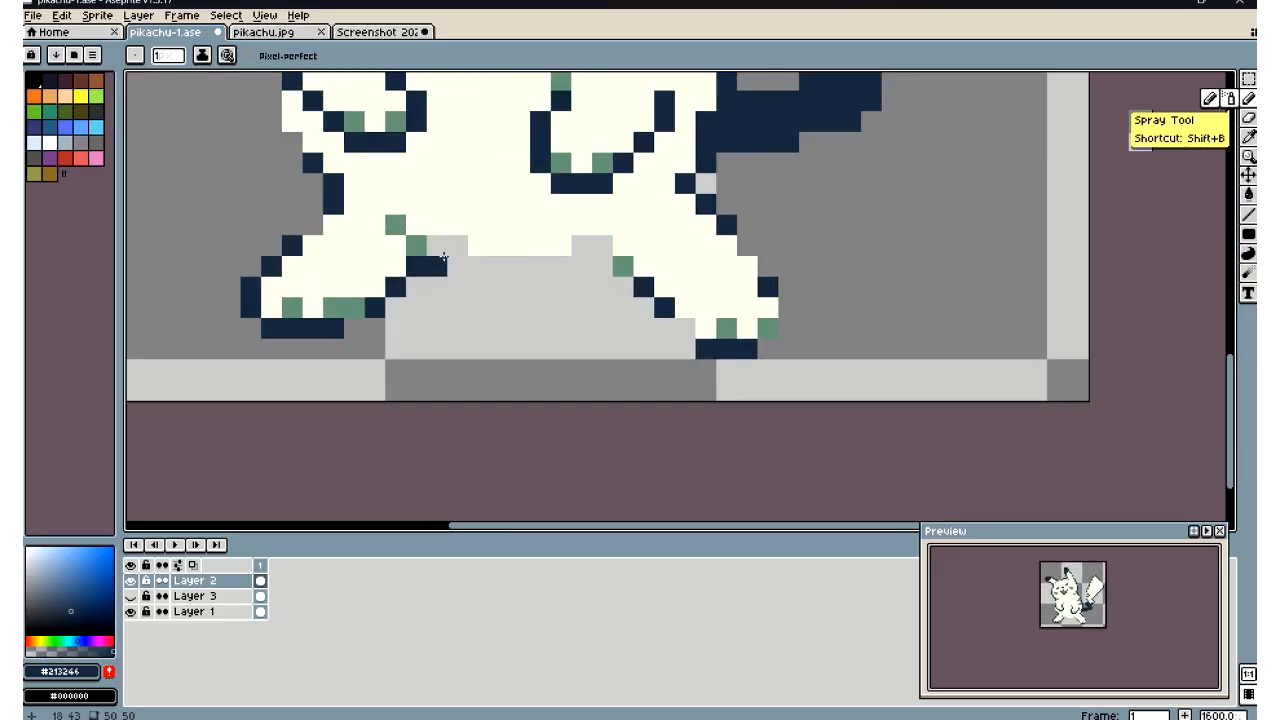
scroll(444, 258, up, 1)
mouse_move(436, 243)
mouse_down()
mouse_move(484, 276)
mouse_move(626, 277)
mouse_move(652, 246)
mouse_move(682, 243)
mouse_up()
click(626, 310)
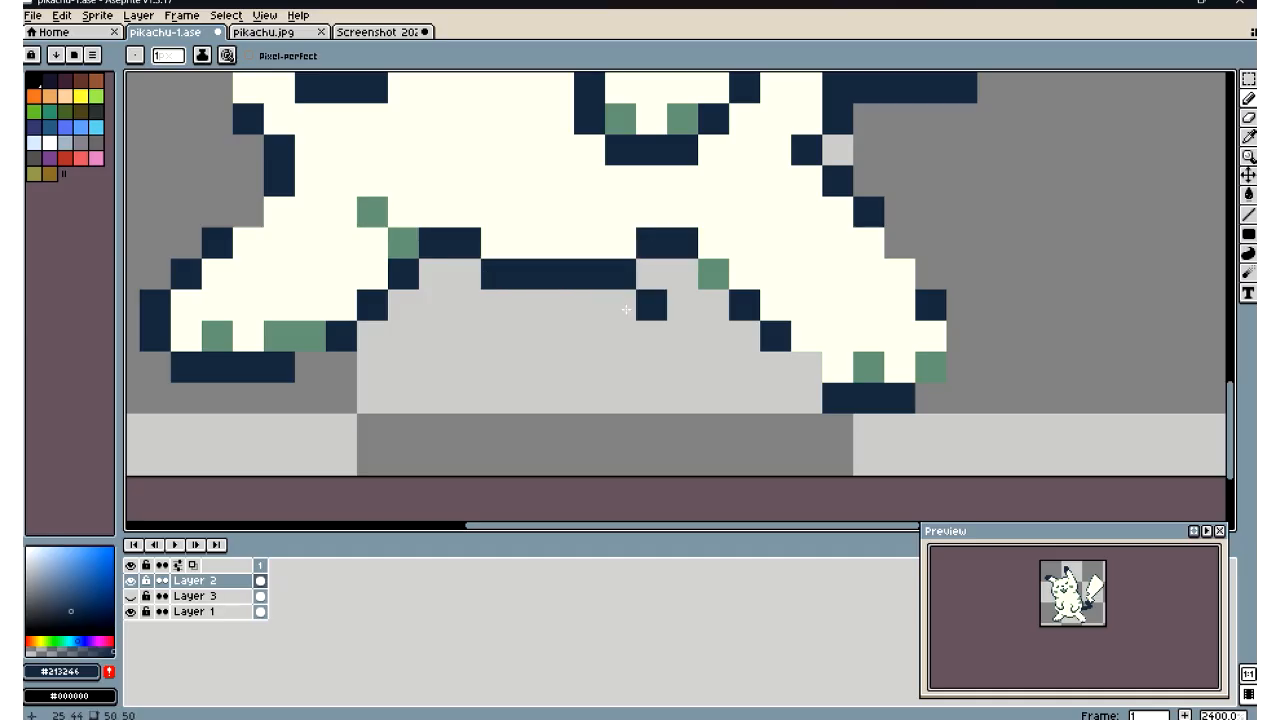
scroll(626, 310, down, 9)
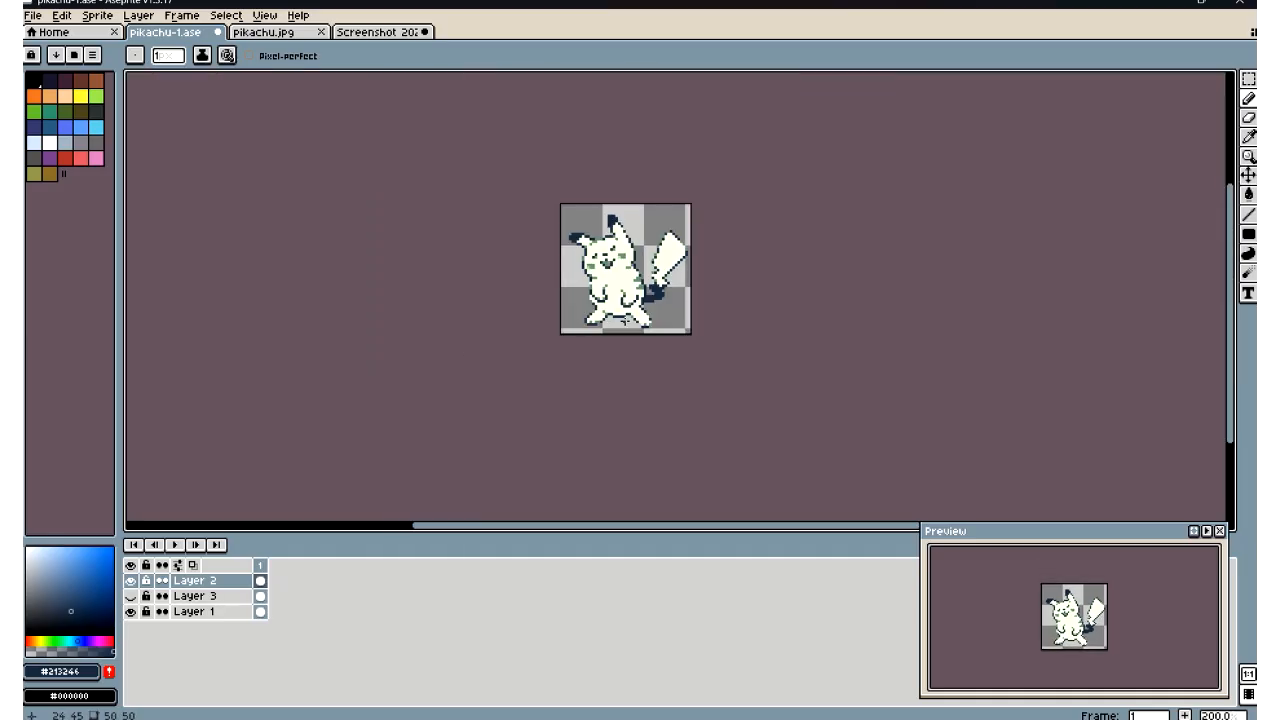
scroll(659, 320, up, 1)
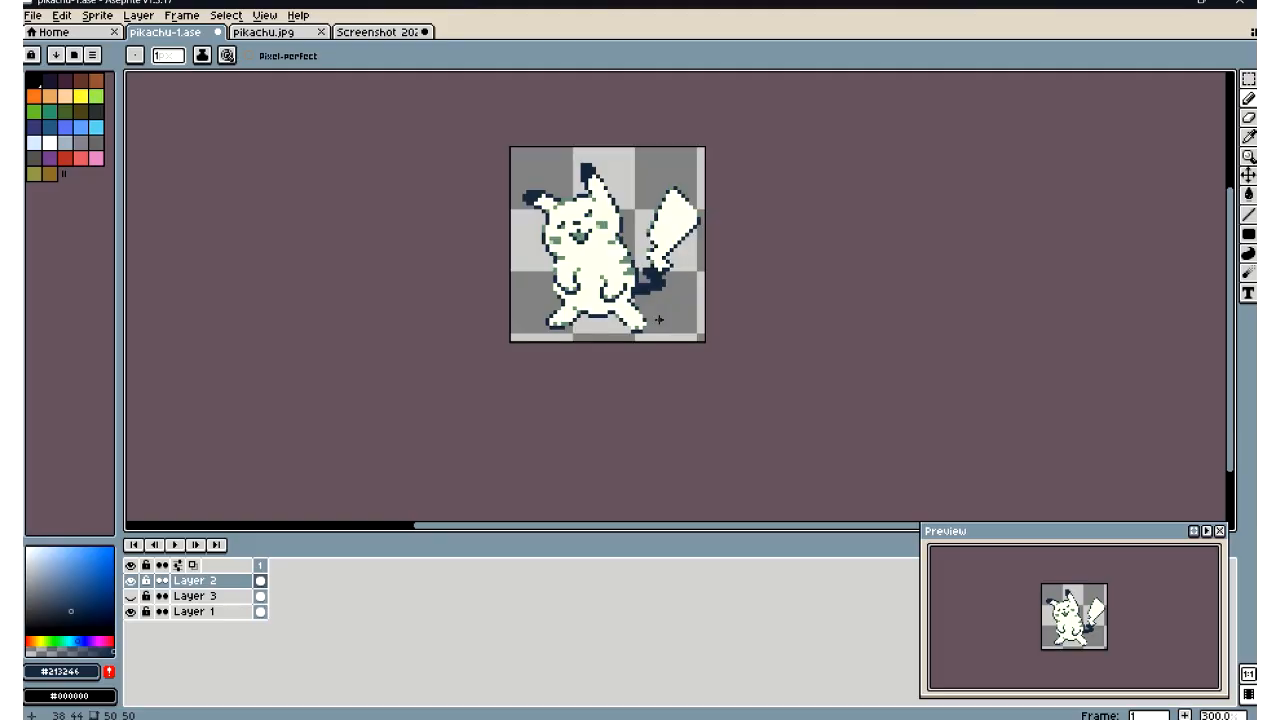
scroll(628, 329, up, 3)
scroll(554, 296, up, 3)
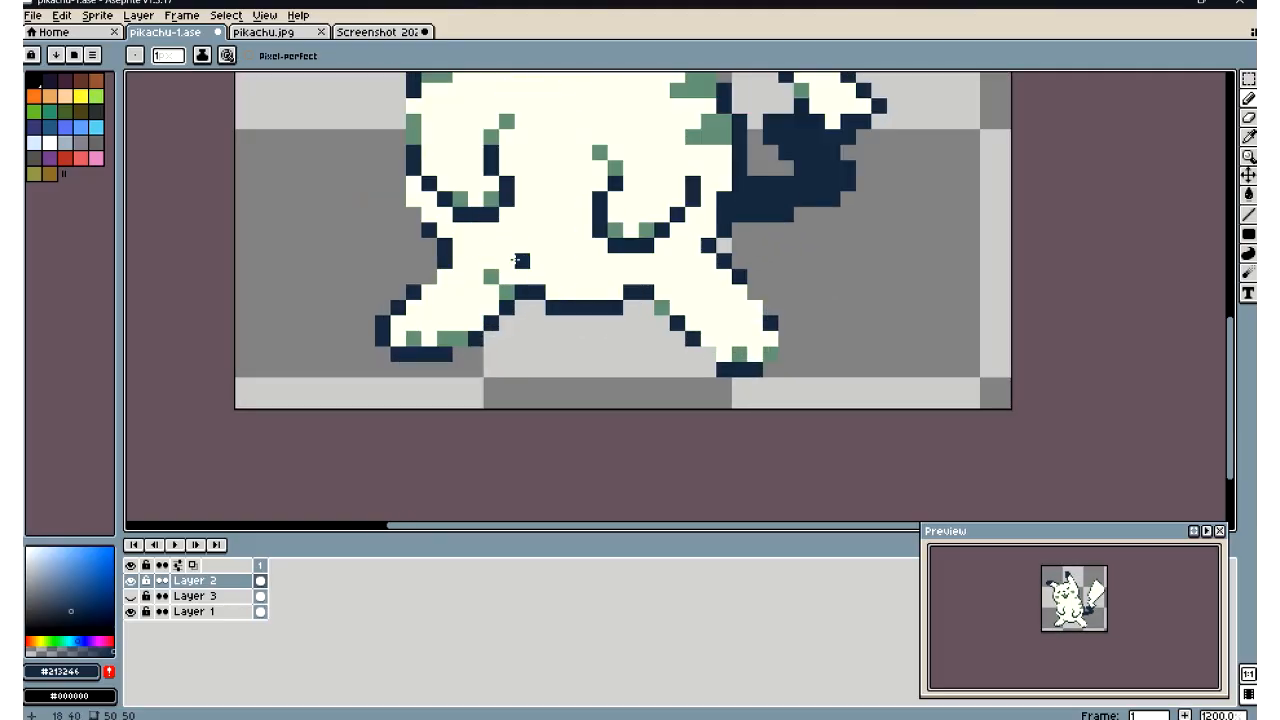
scroll(543, 257, up, 2)
click(535, 338)
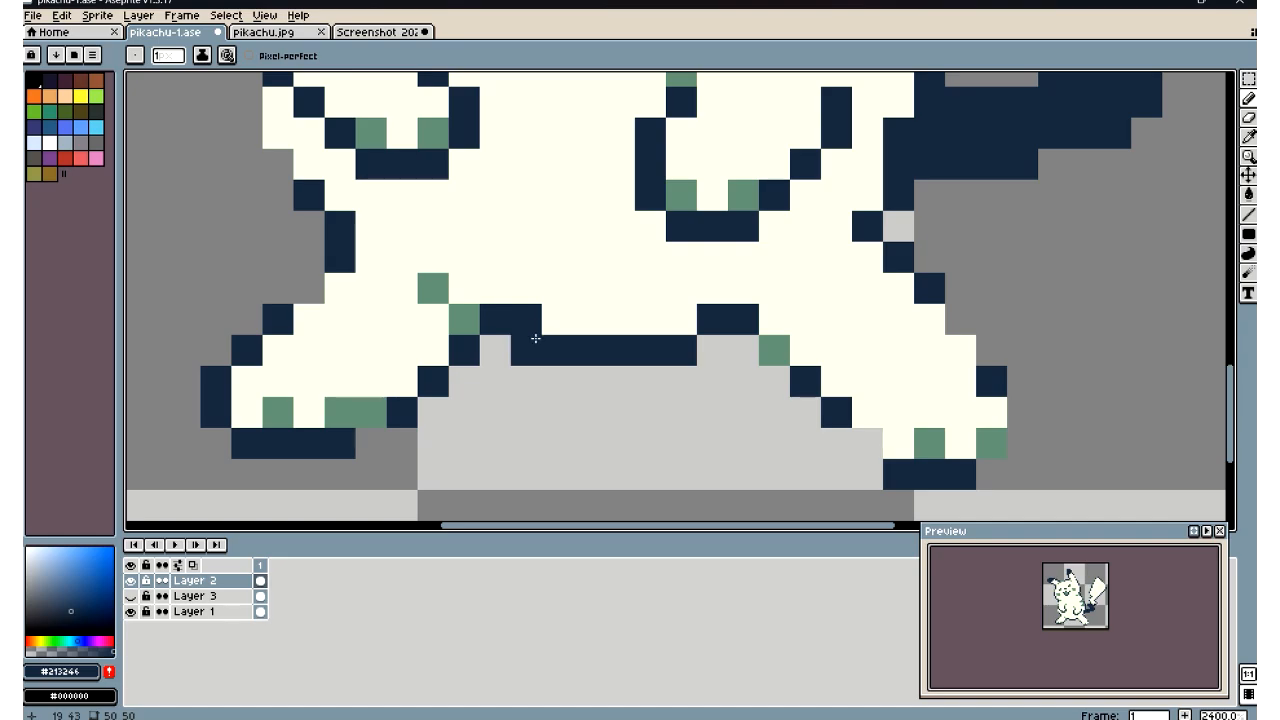
key(ctrl+z)
click(527, 339)
key(ctrl+z)
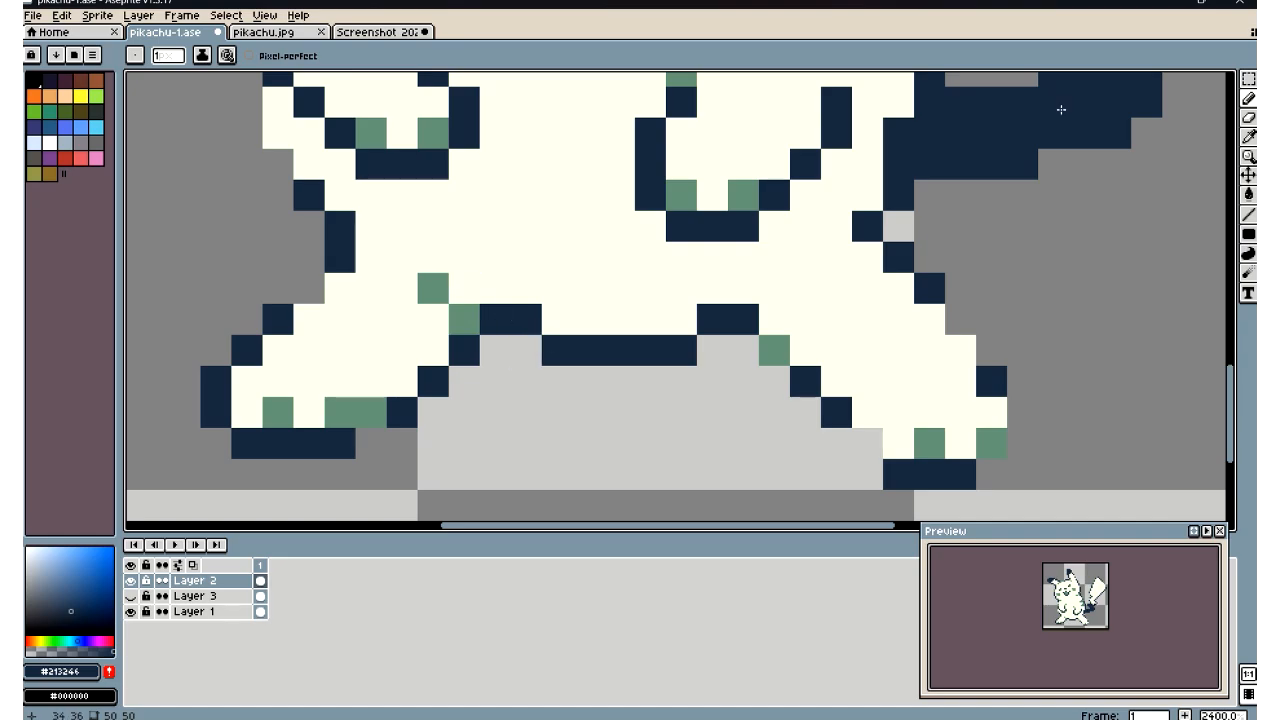
Remove the green accent pixels at the inner top of the left leg and fill their place with cream #f1fee2
click(1248, 136)
click(634, 228)
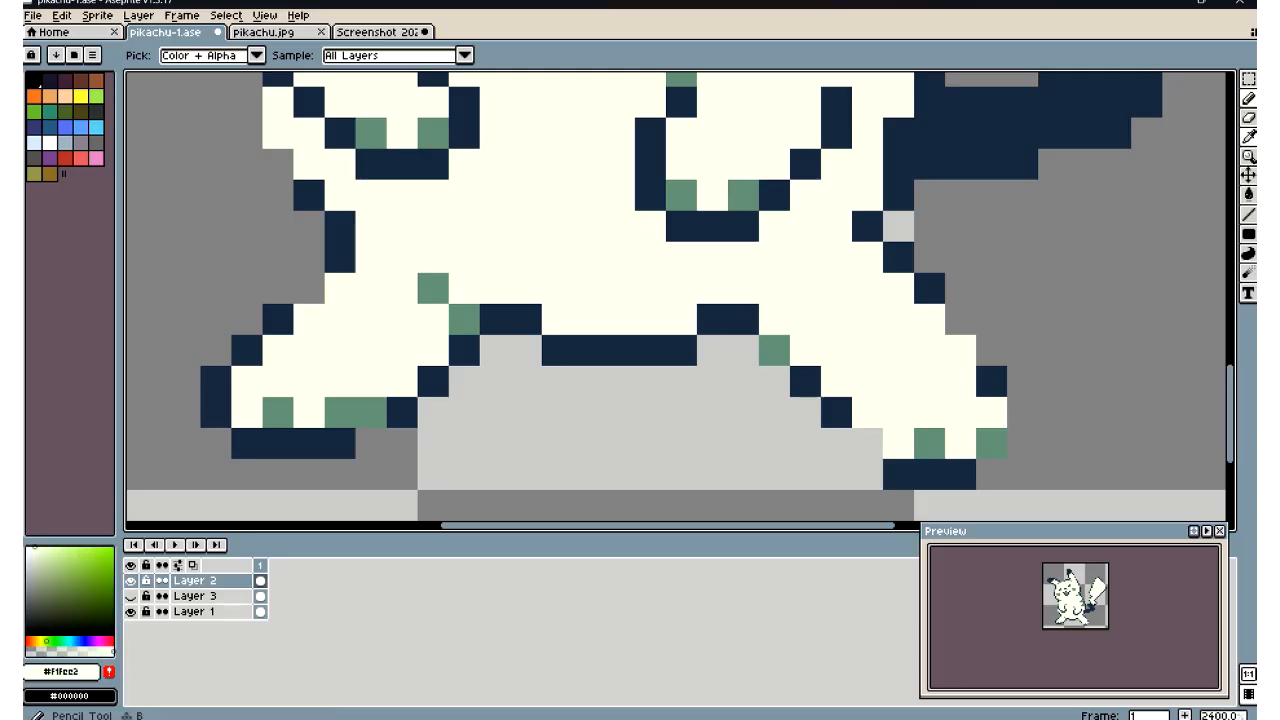
click(1248, 98)
key(ctrl+z)
key(ctrl+z)
key(ctrl+z)
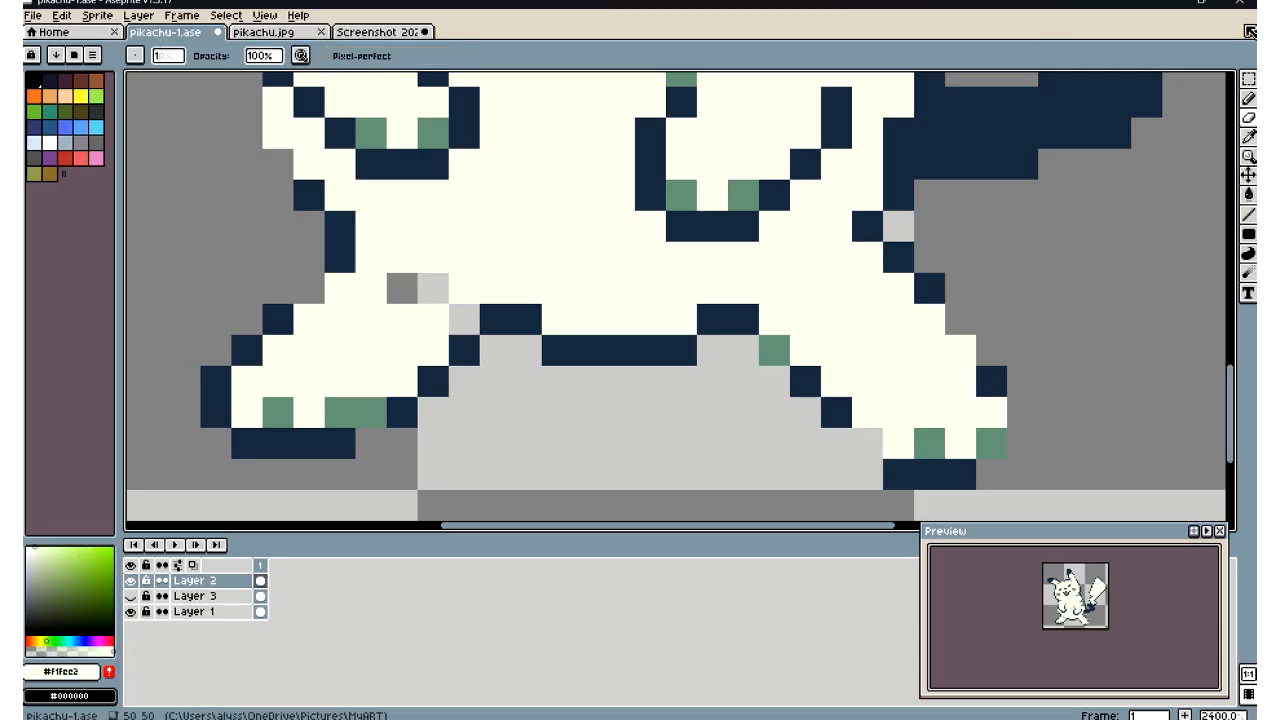
key(i)
click(1248, 98)
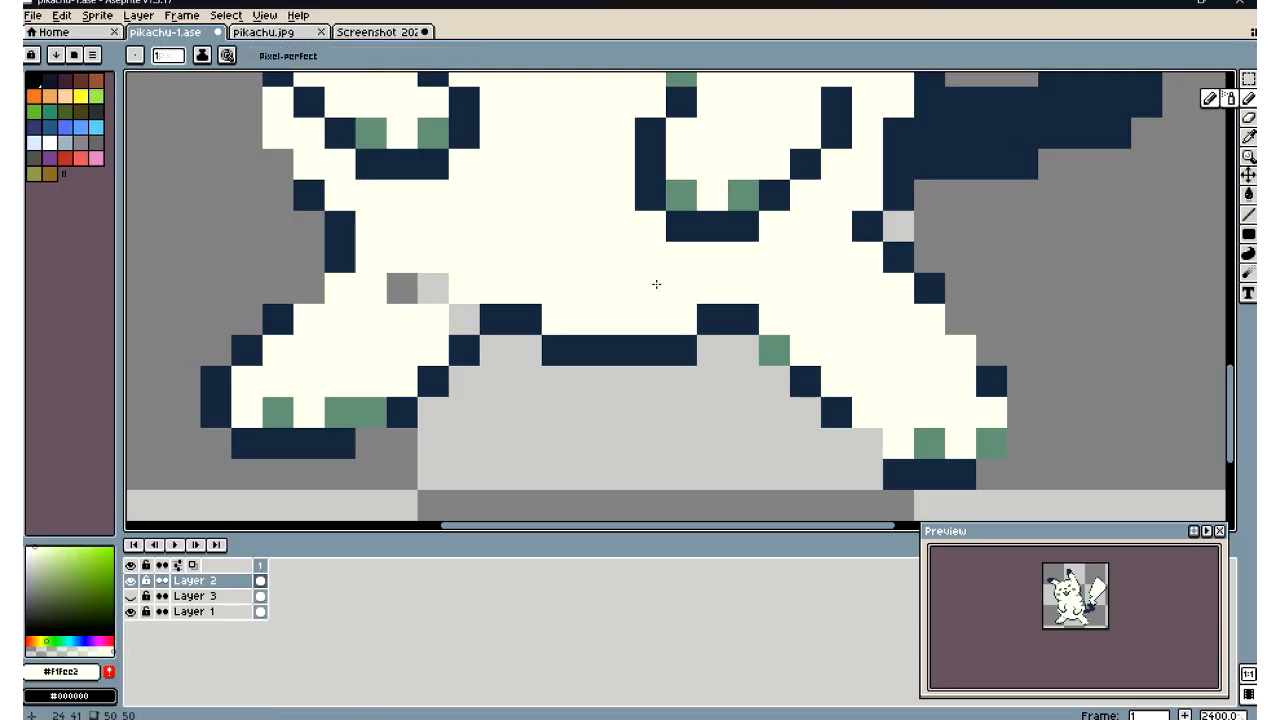
mouse_move(465, 318)
mouse_down()
mouse_move(457, 285)
mouse_move(411, 289)
mouse_up()
scroll(411, 289, down, 10)
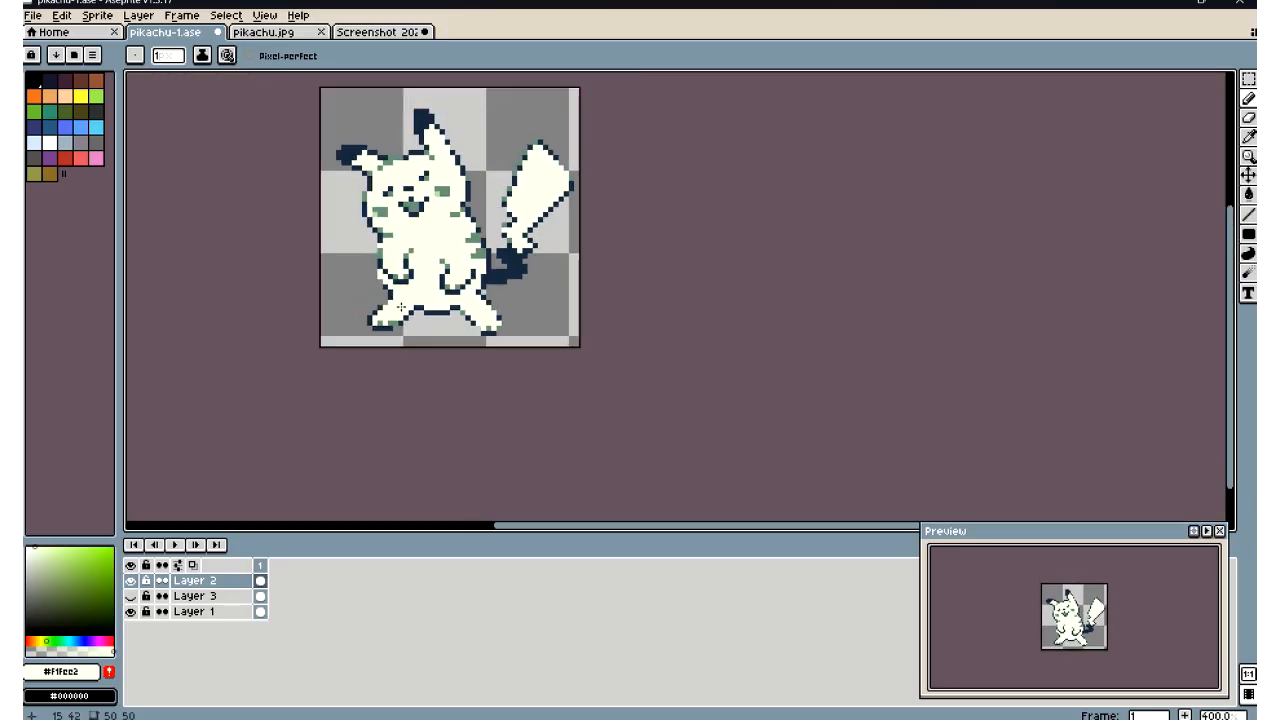
Add a dark navy pixel diagonally above the belly outline's end at the inner top of the left leg
scroll(398, 300, up, 8)
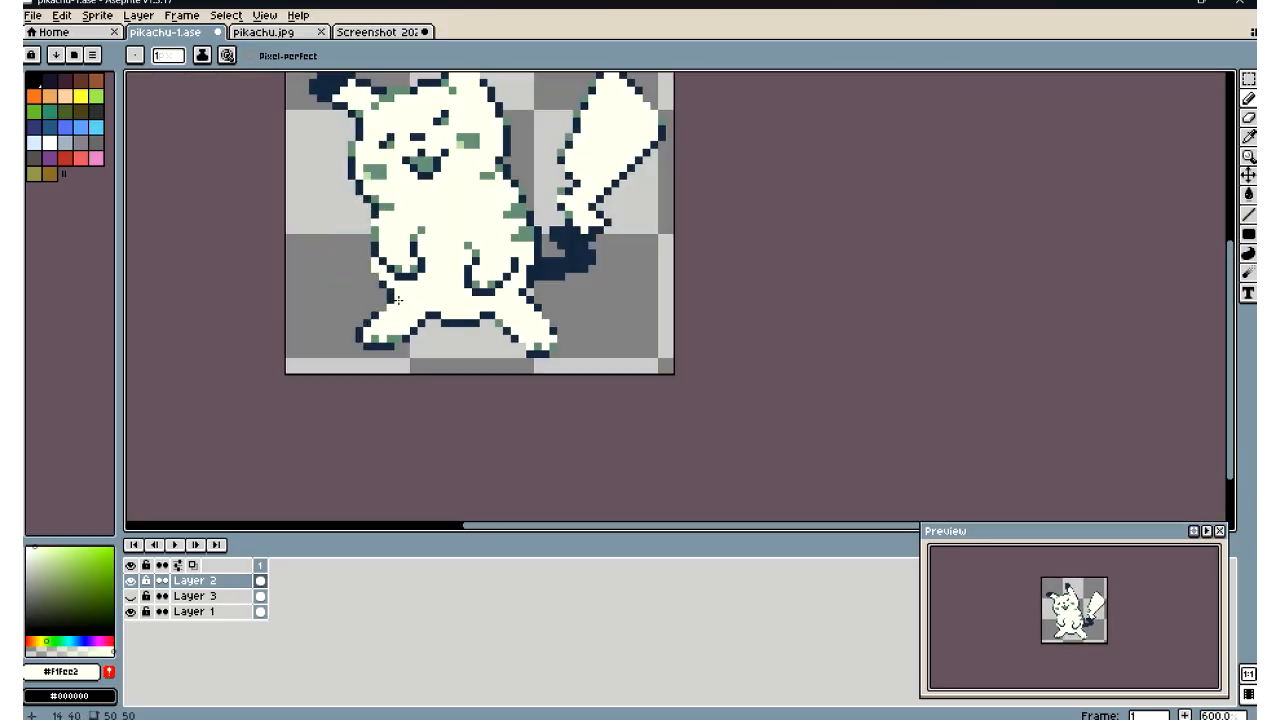
click(1248, 136)
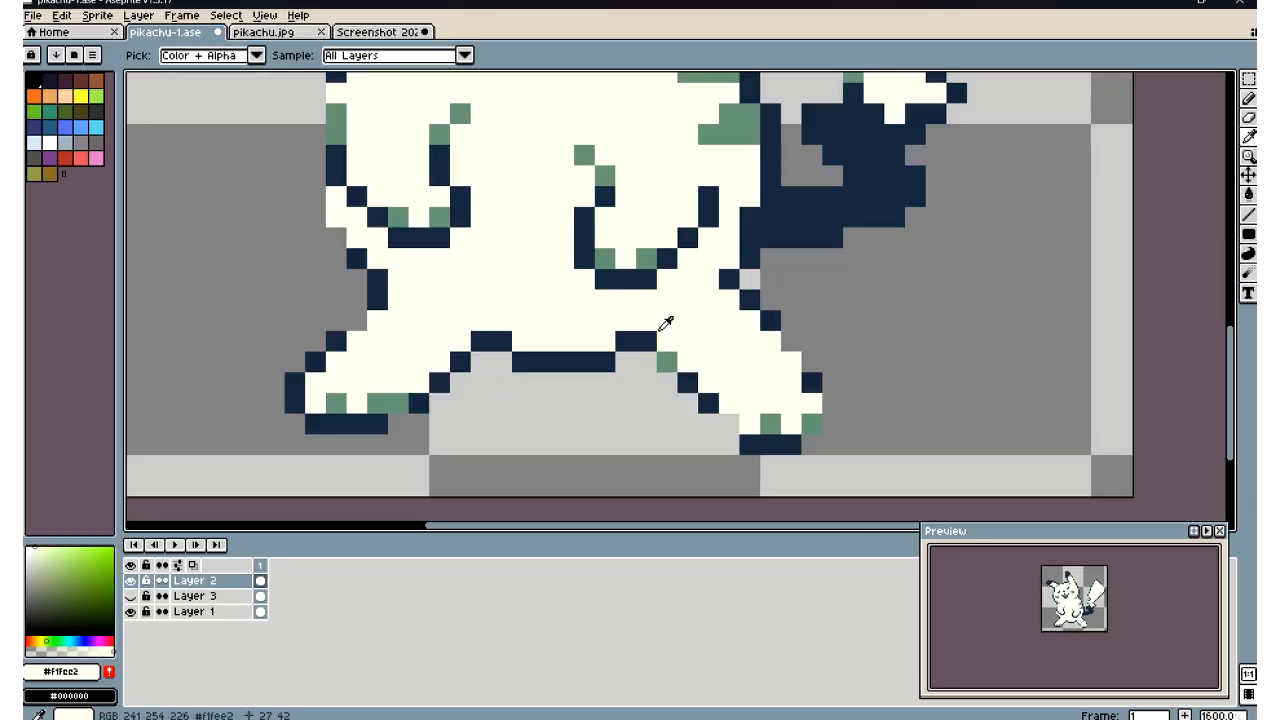
click(658, 333)
click(1248, 98)
click(527, 342)
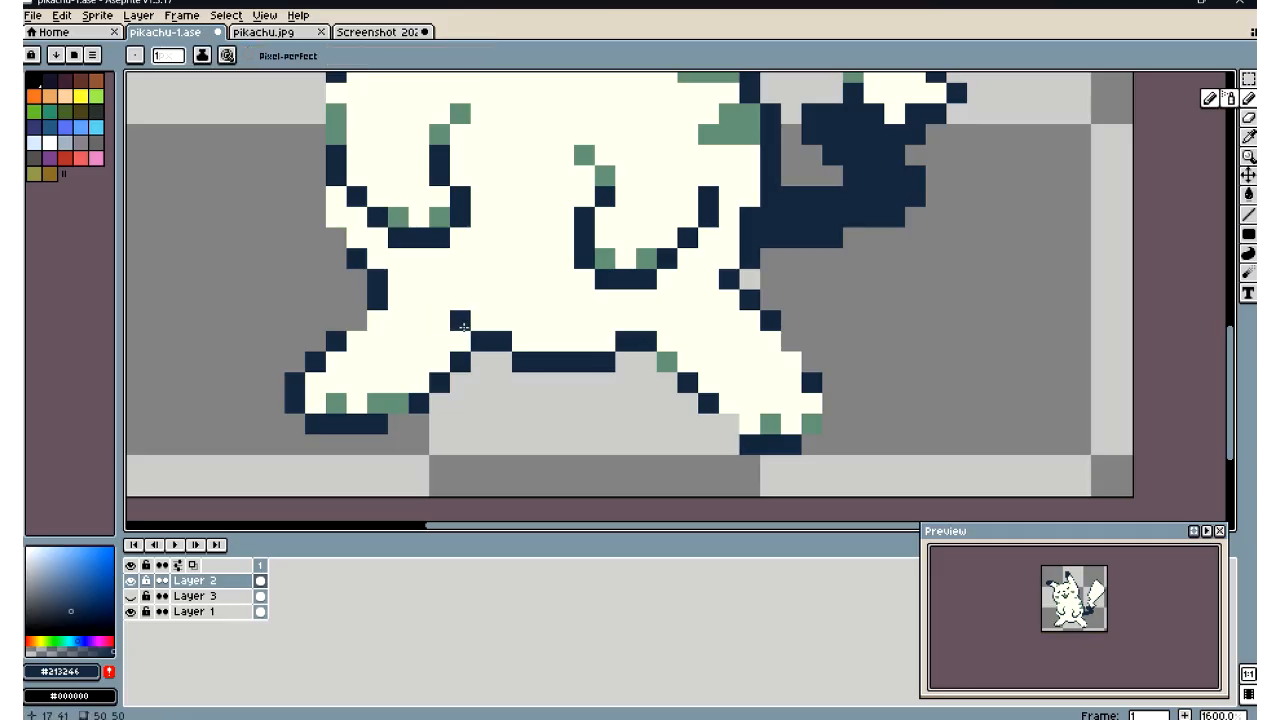
scroll(485, 383, down, 4)
scroll(488, 385, down, 4)
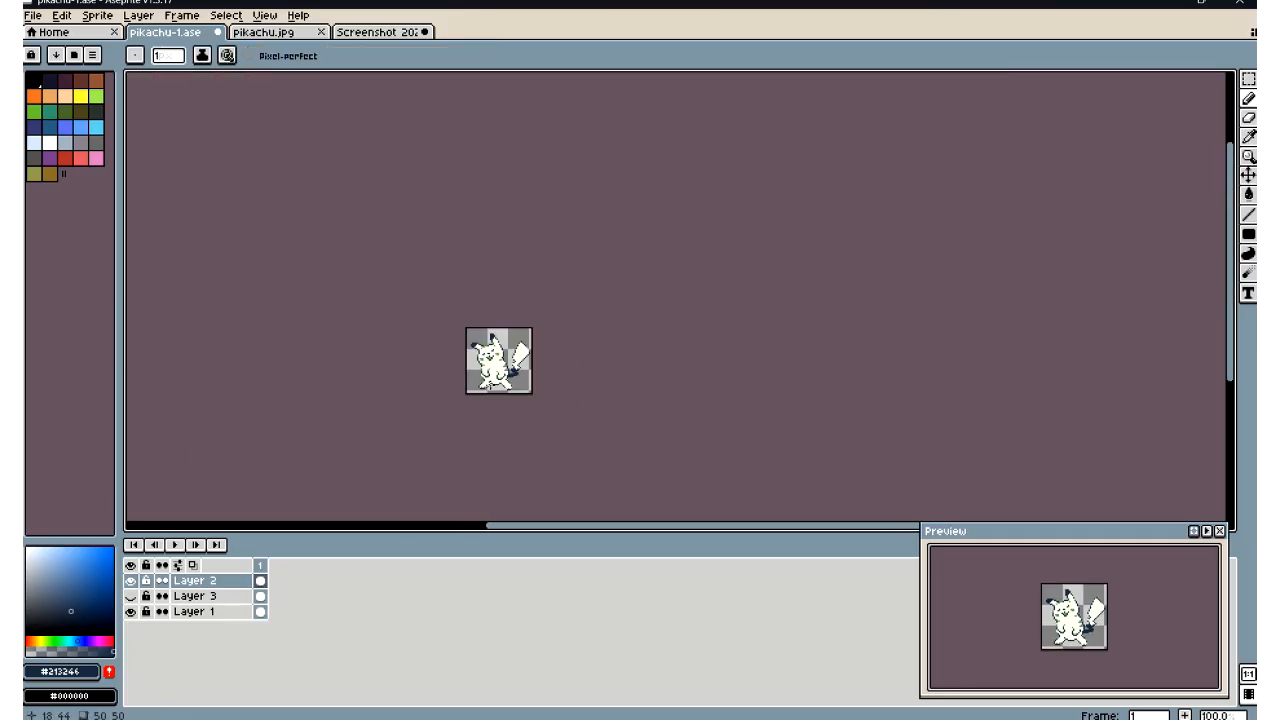
Paint the belly outline's end pixels beside the left leg over with cream #f1fee2
scroll(516, 428, up, 10)
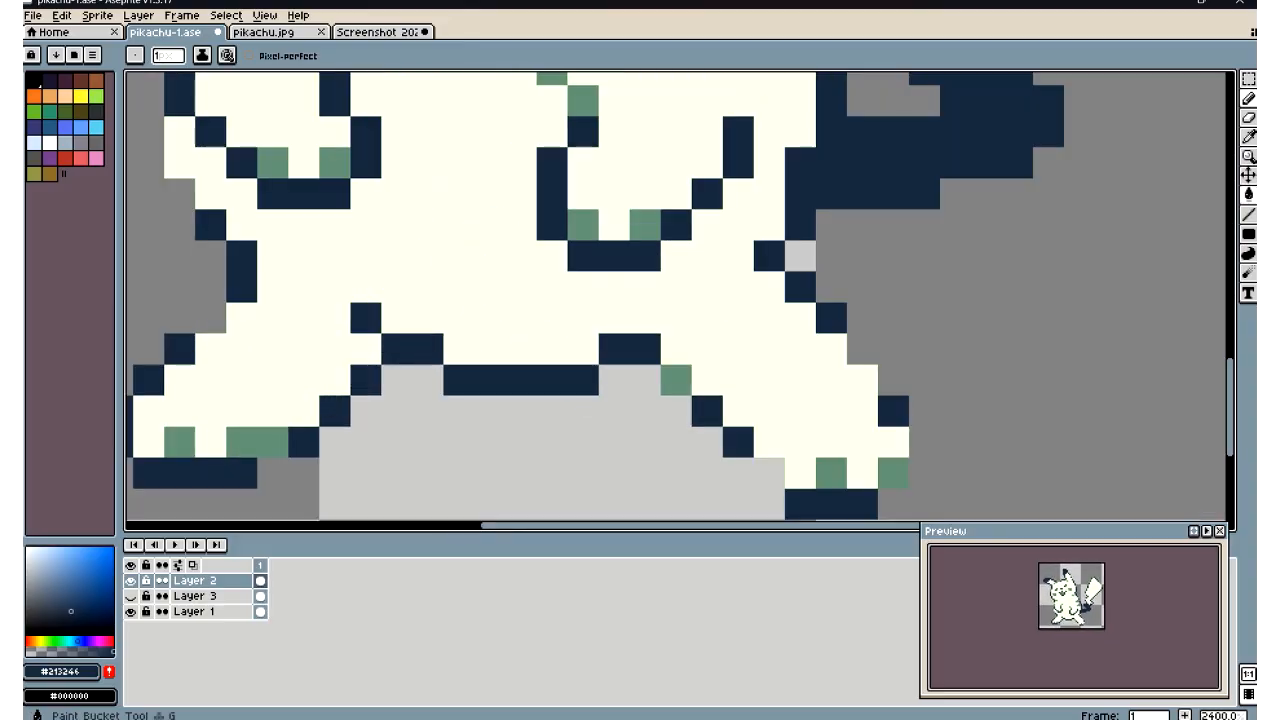
click(1250, 140)
click(514, 283)
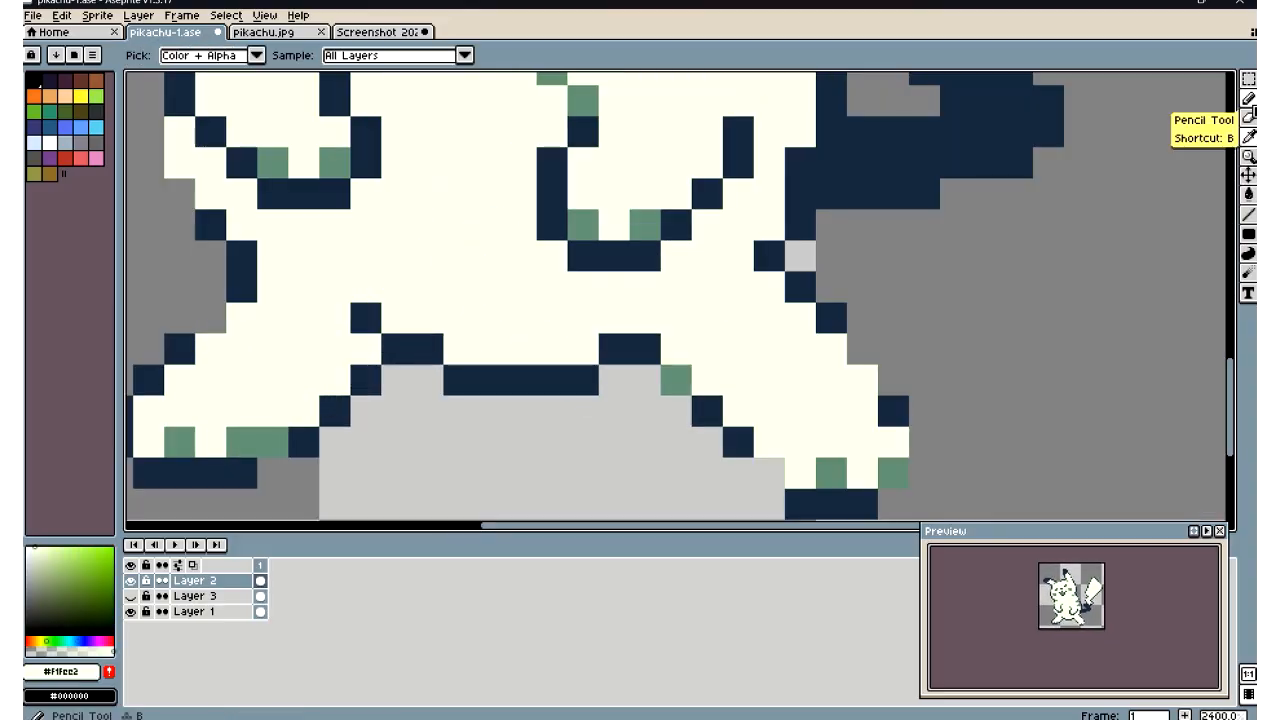
click(1249, 98)
click(428, 380)
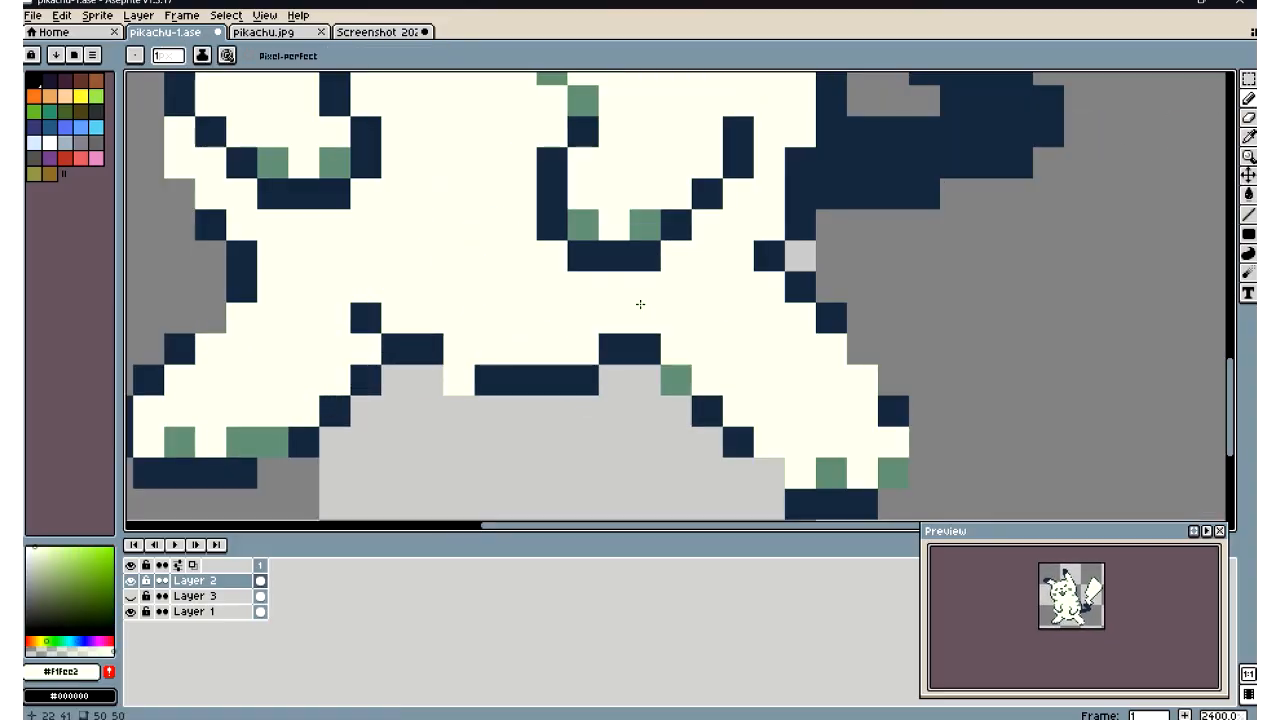
drag(1110, 132, 1110, 164)
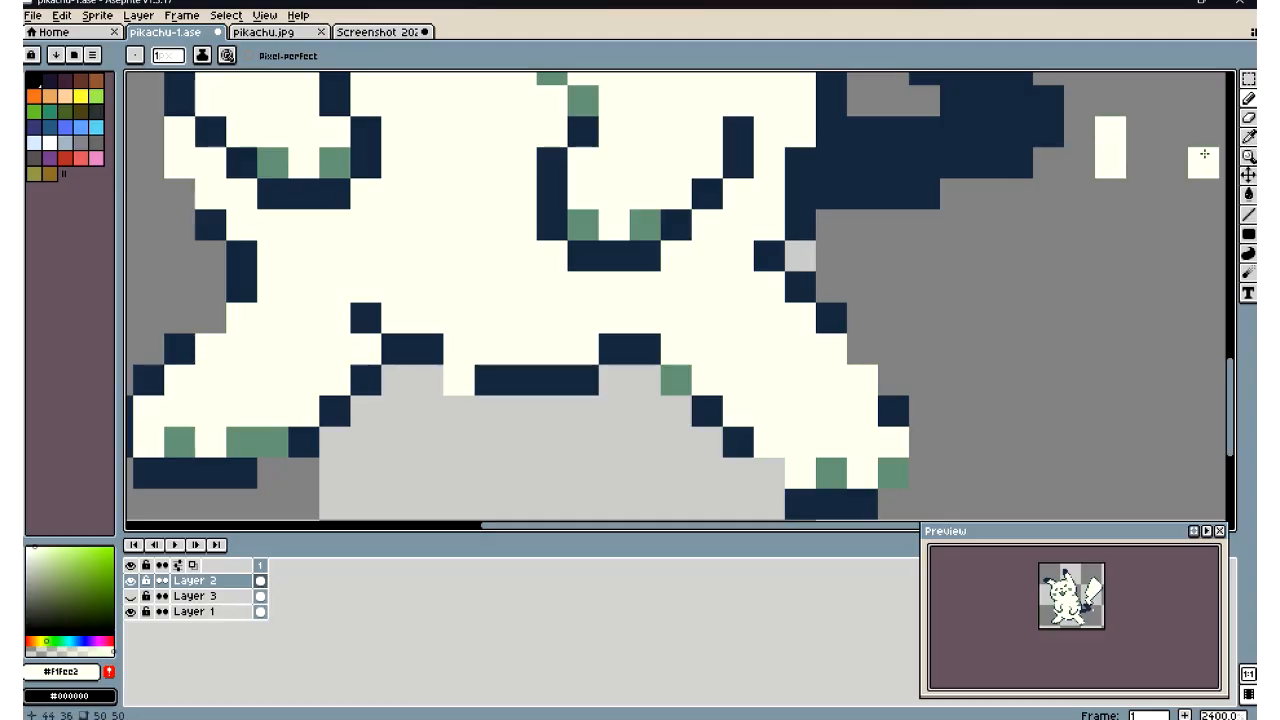
key(ctrl+z)
scroll(1204, 154, down, 6)
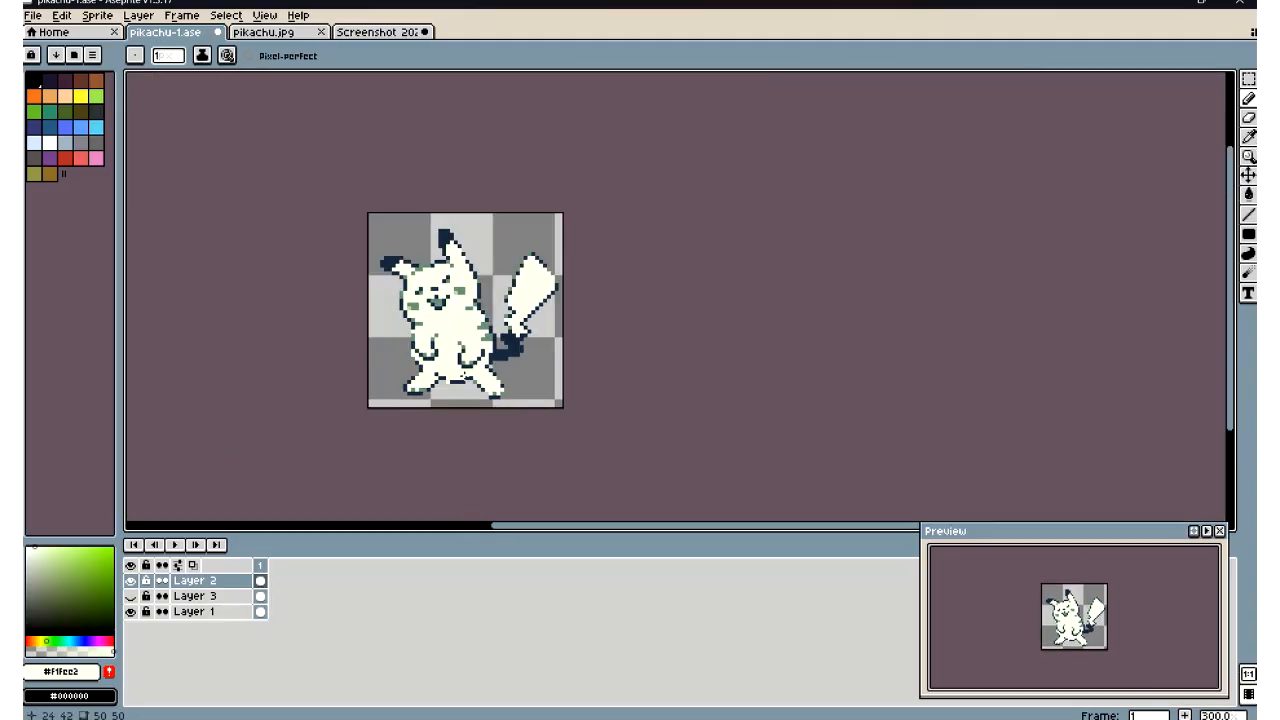
scroll(468, 368, up, 6)
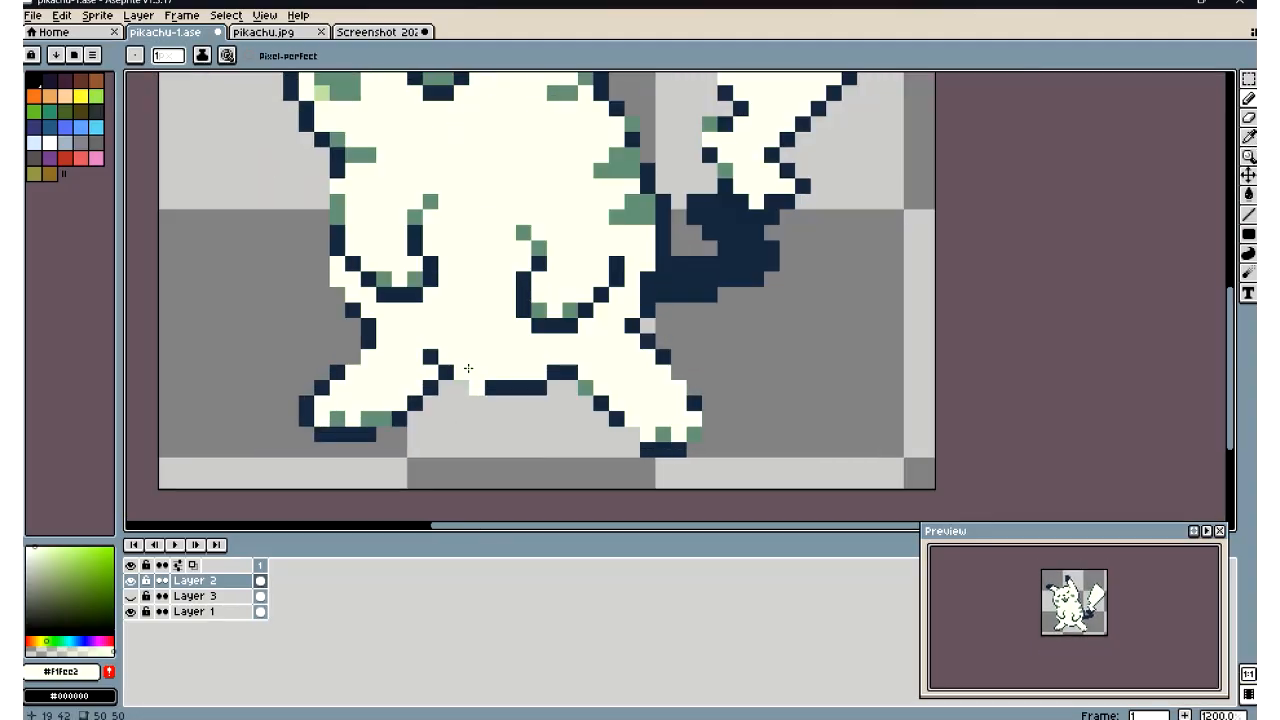
Erase the protruding cream pixel at the left end of the belly's lowest outline segment
click(1248, 117)
scroll(445, 413, down, 5)
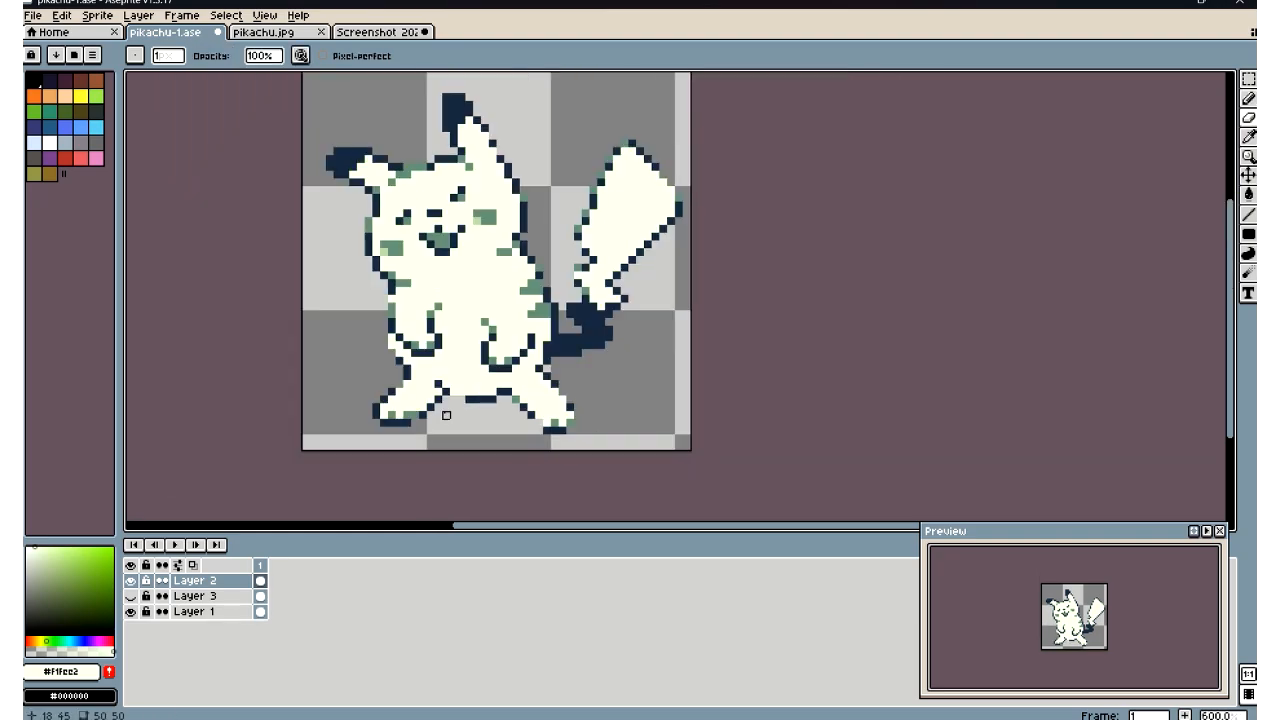
scroll(445, 413, up, 5)
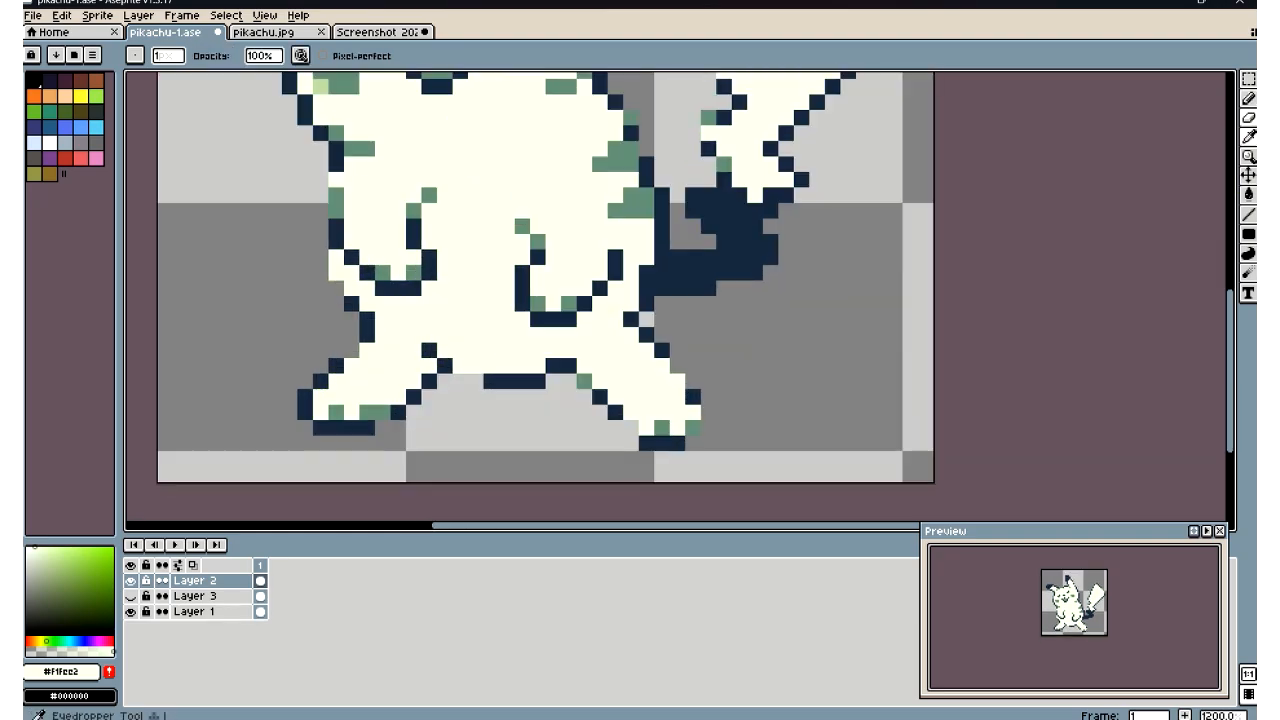
Examine the gap in the belly outline beside the left leg and the whole sprite at close and small scale
click(1248, 136)
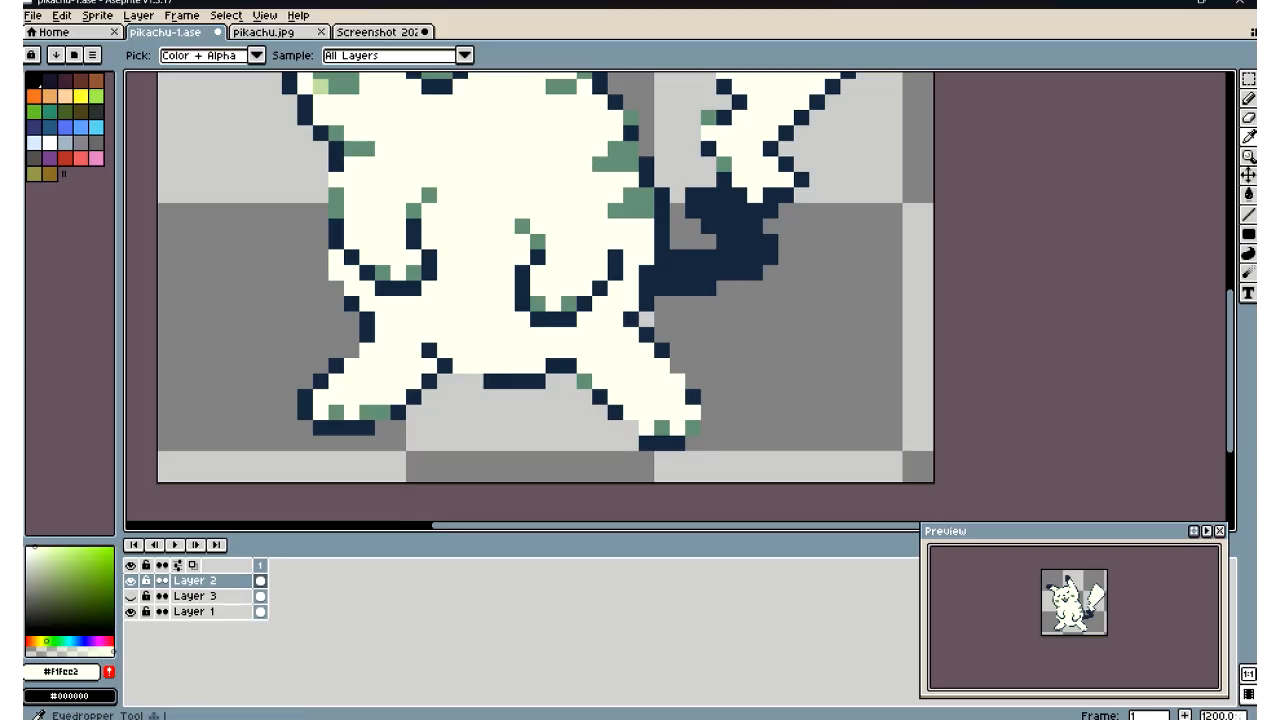
click(1248, 117)
click(1248, 98)
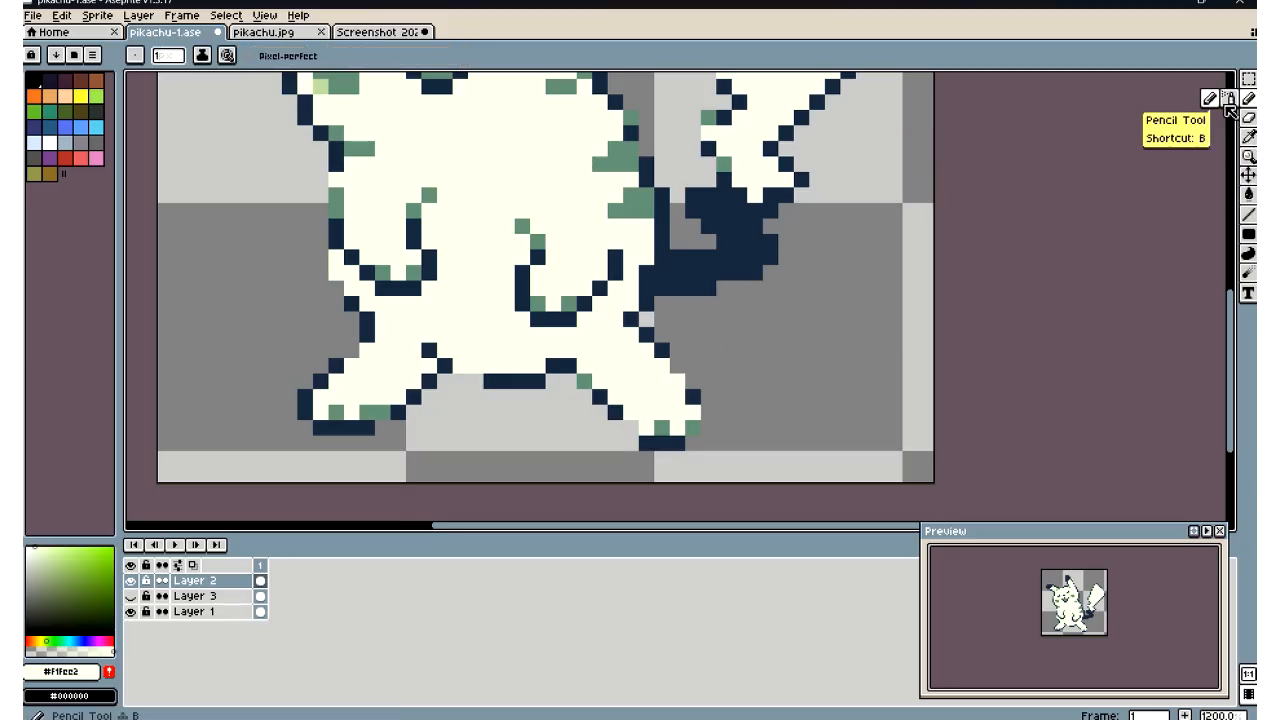
scroll(512, 276, down, 6)
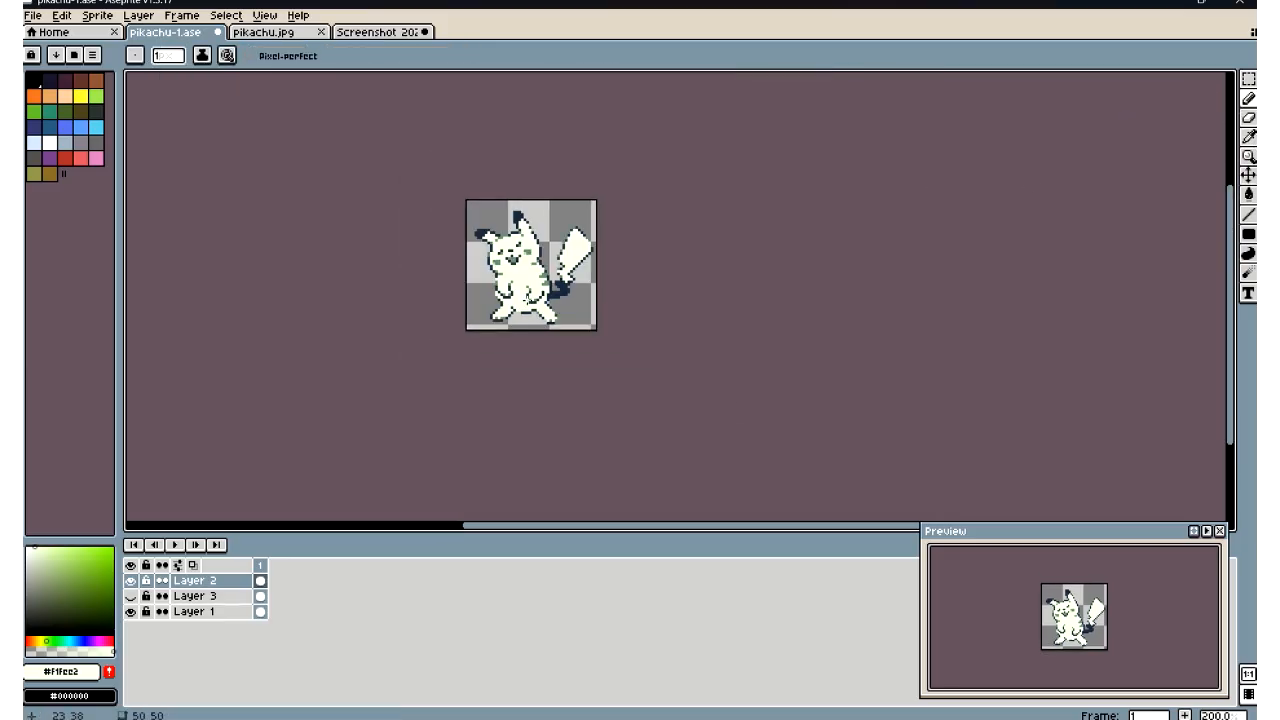
scroll(515, 312, up, 1)
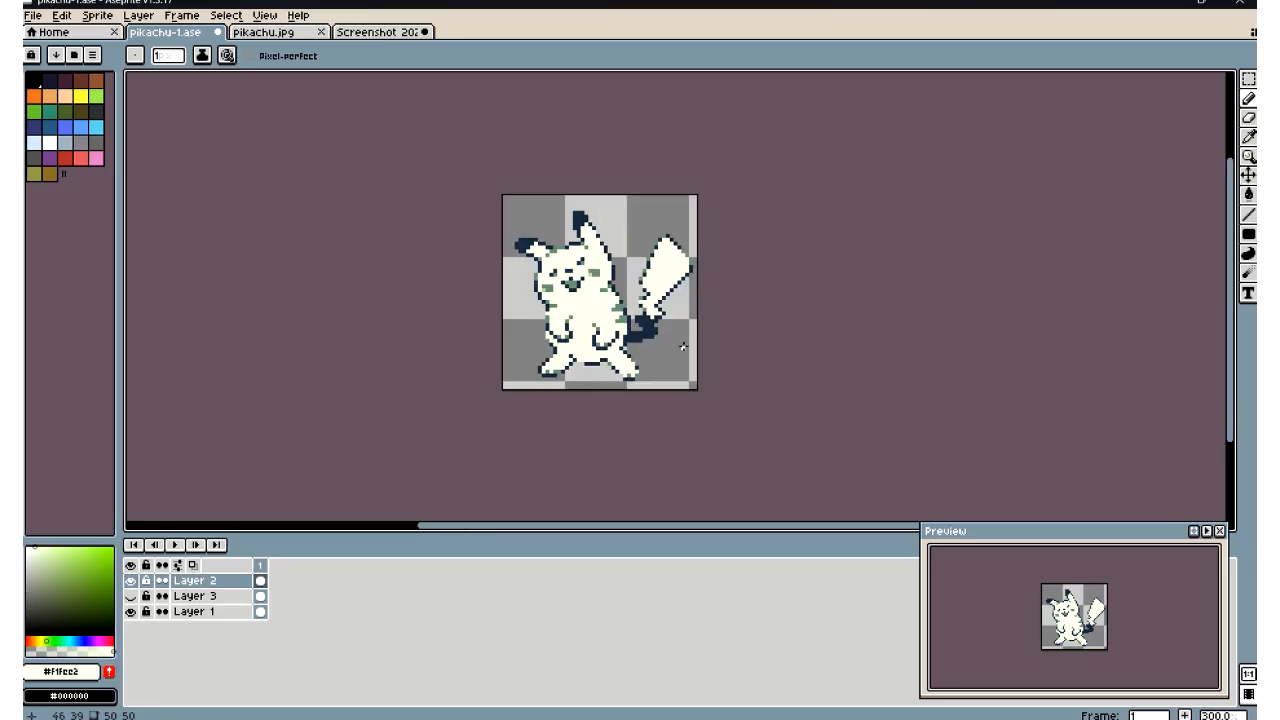
scroll(683, 347, down, 1)
scroll(680, 349, up, 8)
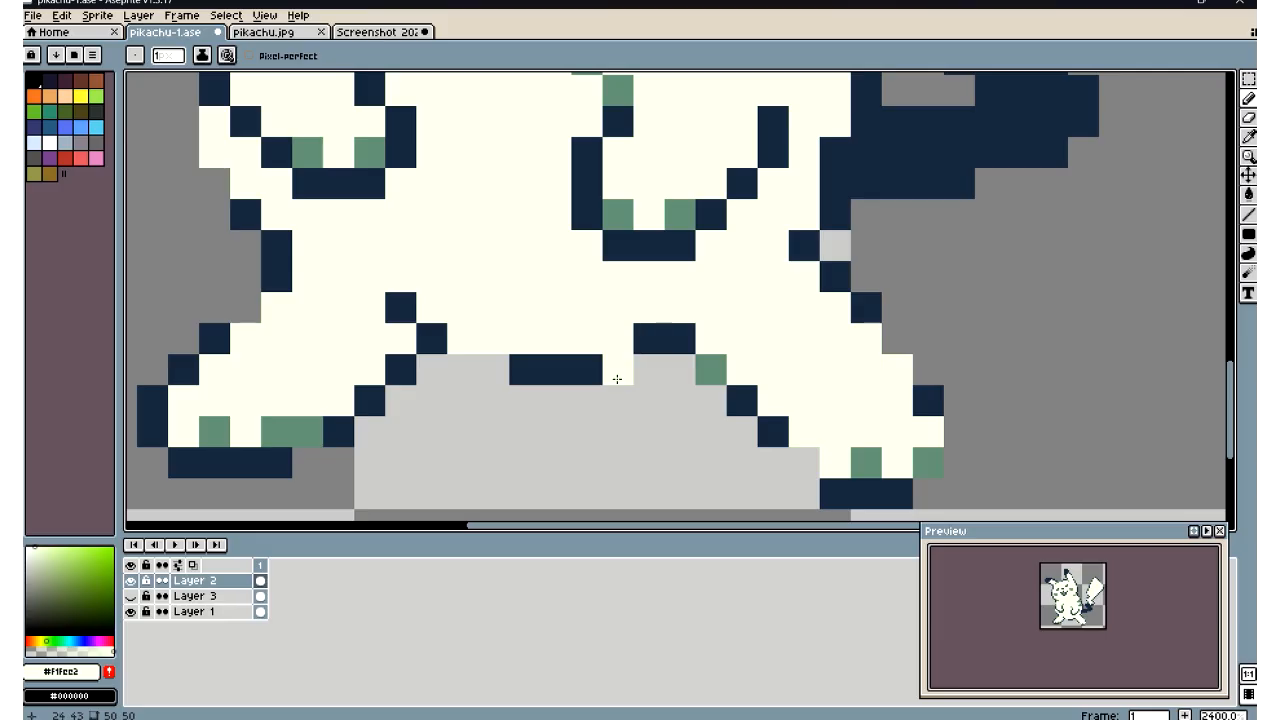
scroll(557, 320, down, 7)
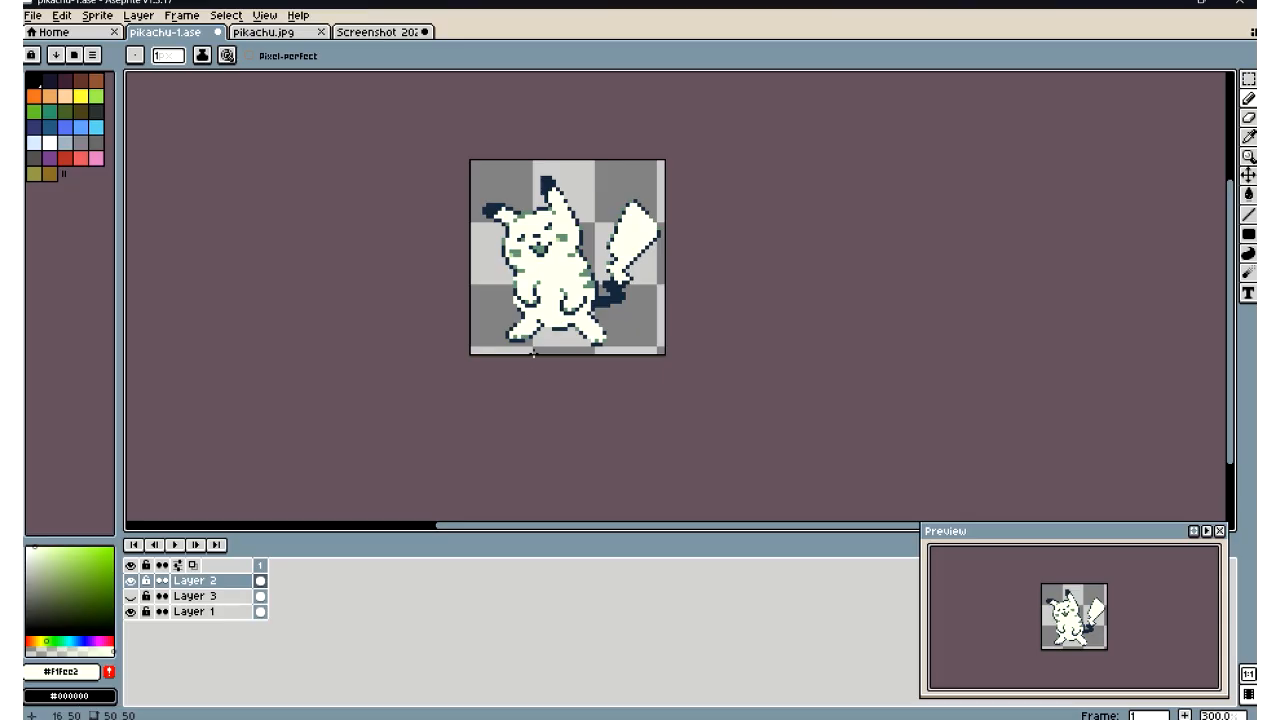
scroll(533, 352, up, 6)
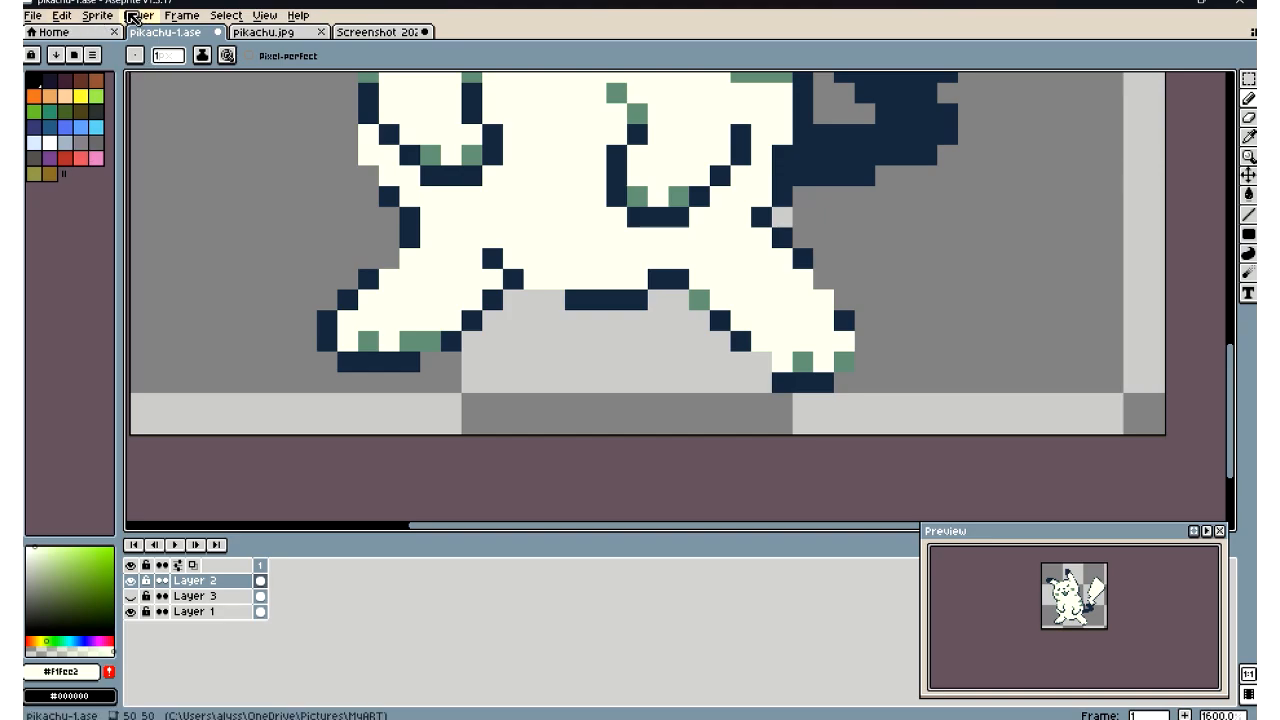
click(1248, 136)
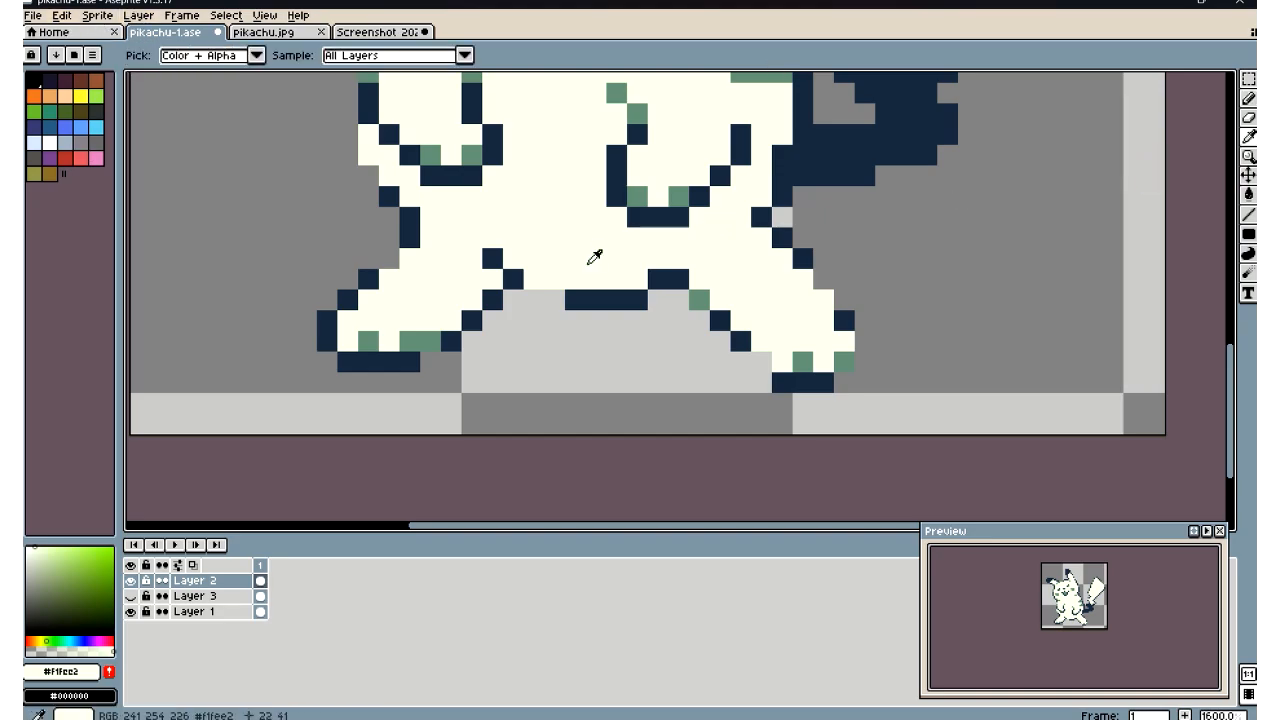
click(1248, 98)
scroll(471, 385, down, 5)
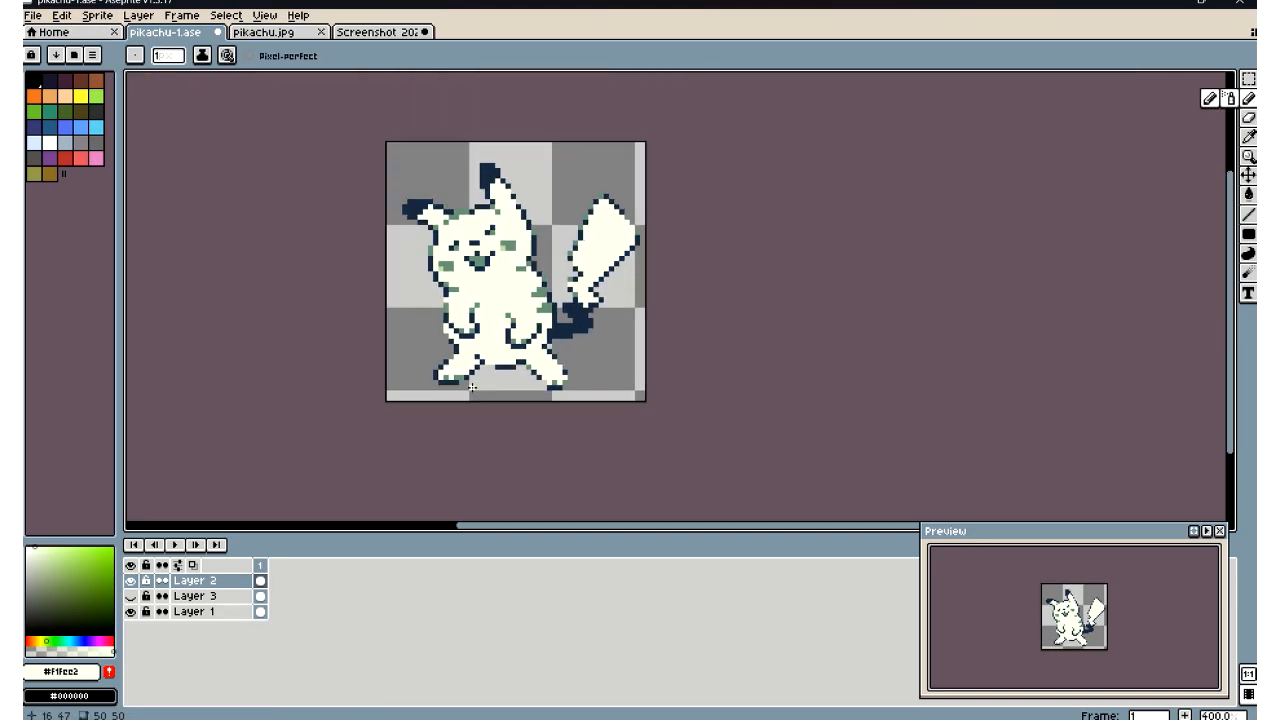
scroll(471, 385, down, 1)
scroll(472, 385, up, 6)
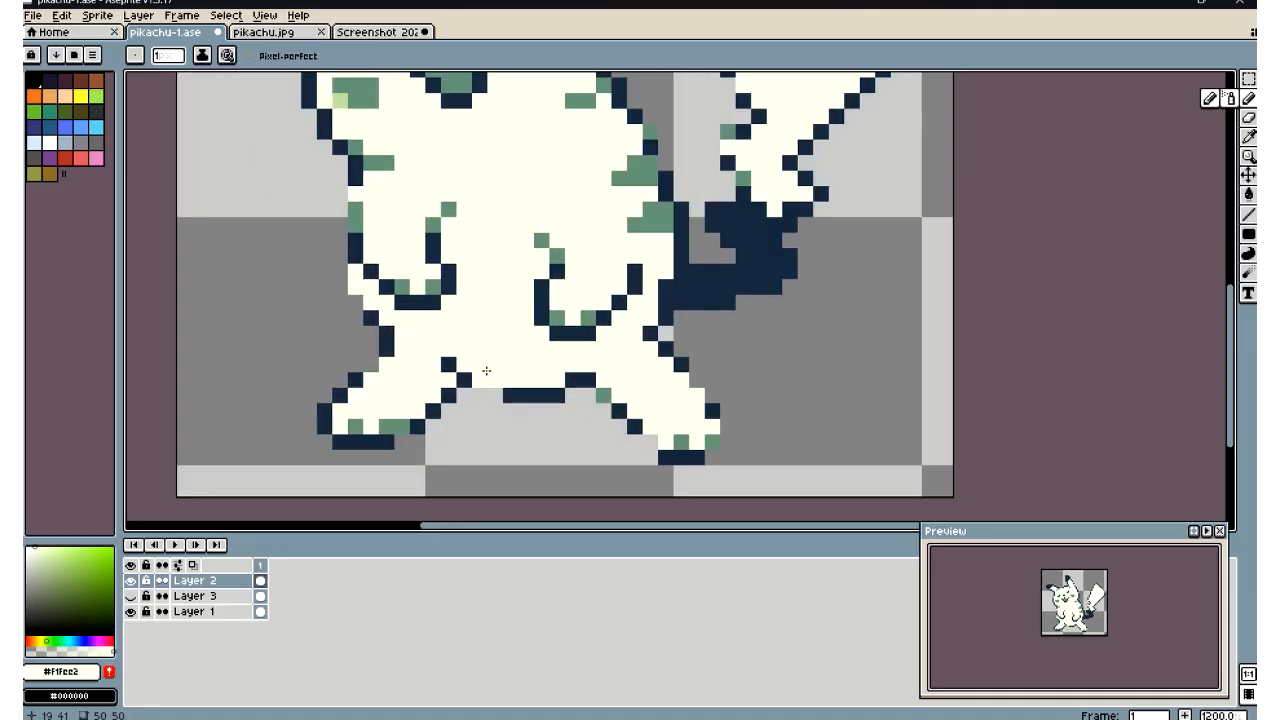
Add green #658f77 pixels at the belly outline's left end, stepping up to the left leg
right_click(506, 399)
click(1248, 136)
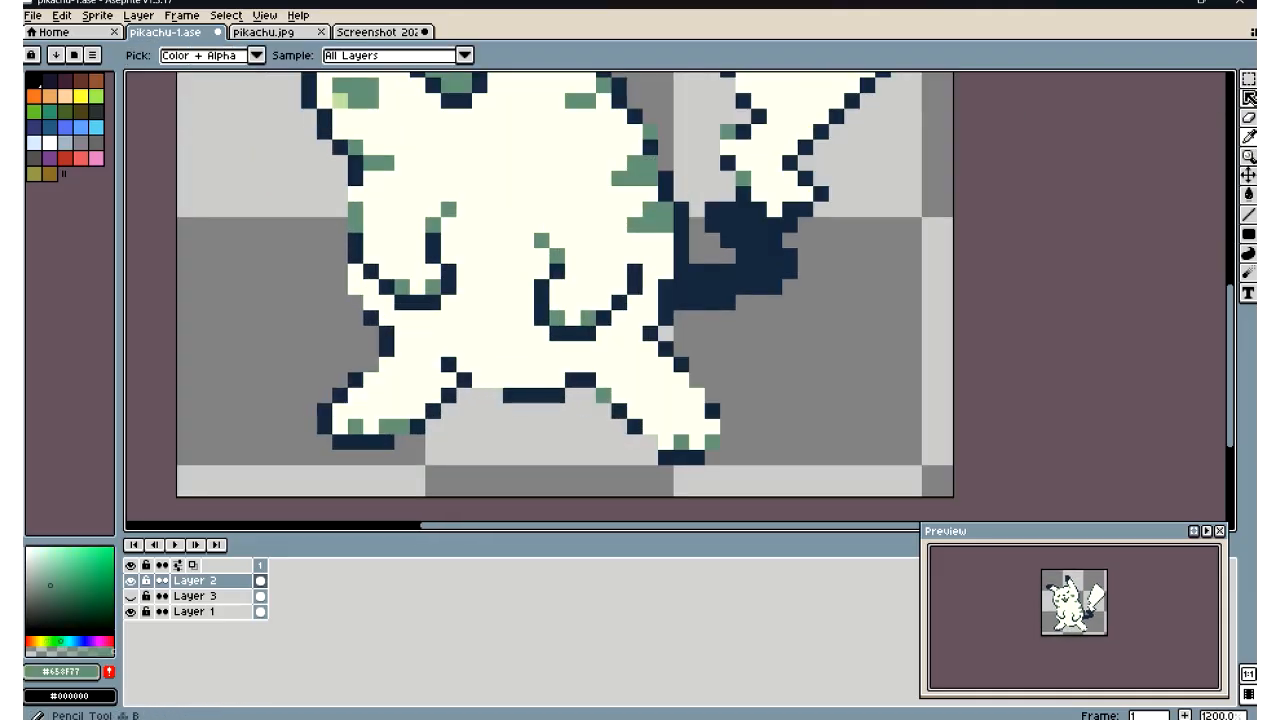
click(1248, 98)
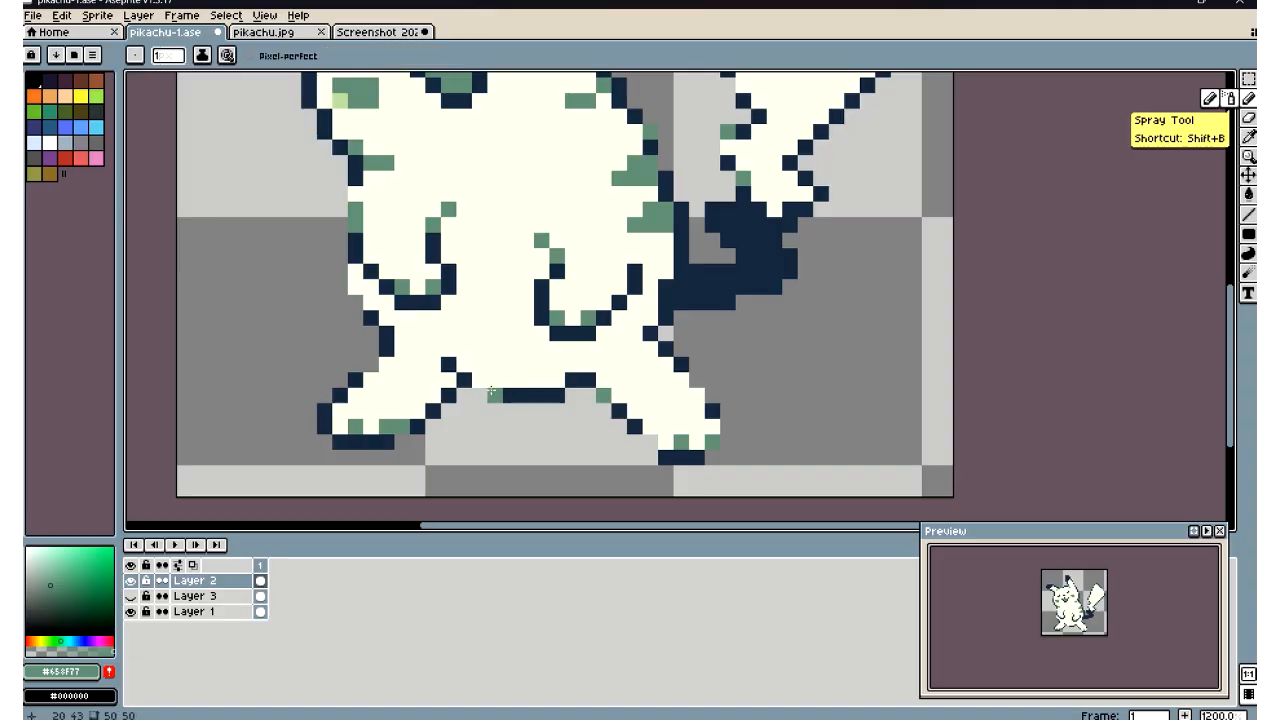
scroll(478, 390, down, 7)
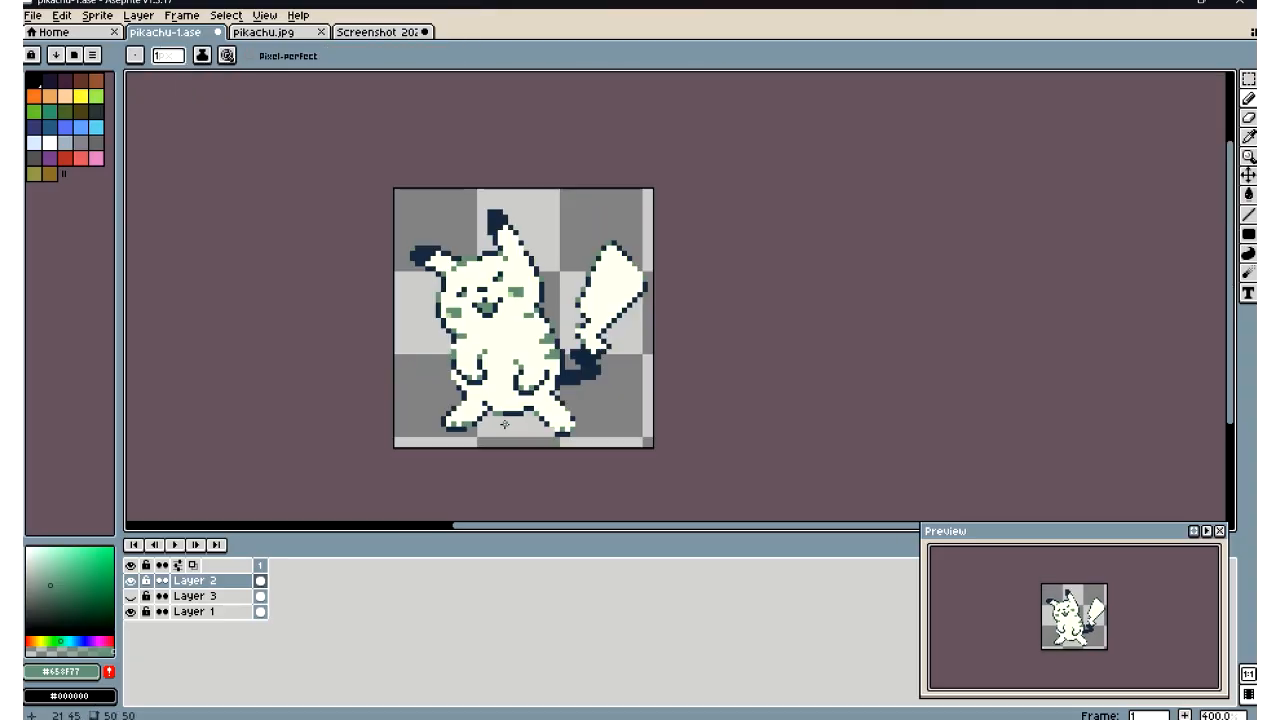
scroll(522, 443, up, 5)
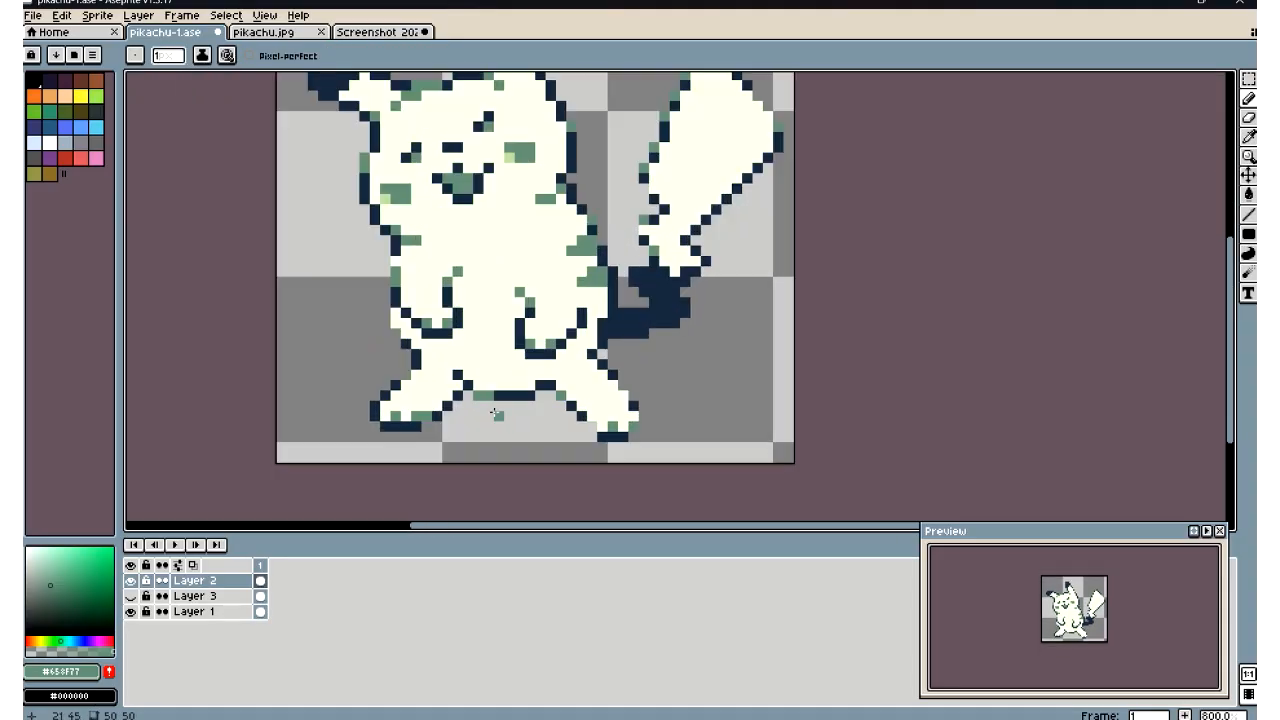
scroll(489, 438, down, 3)
scroll(489, 438, up, 6)
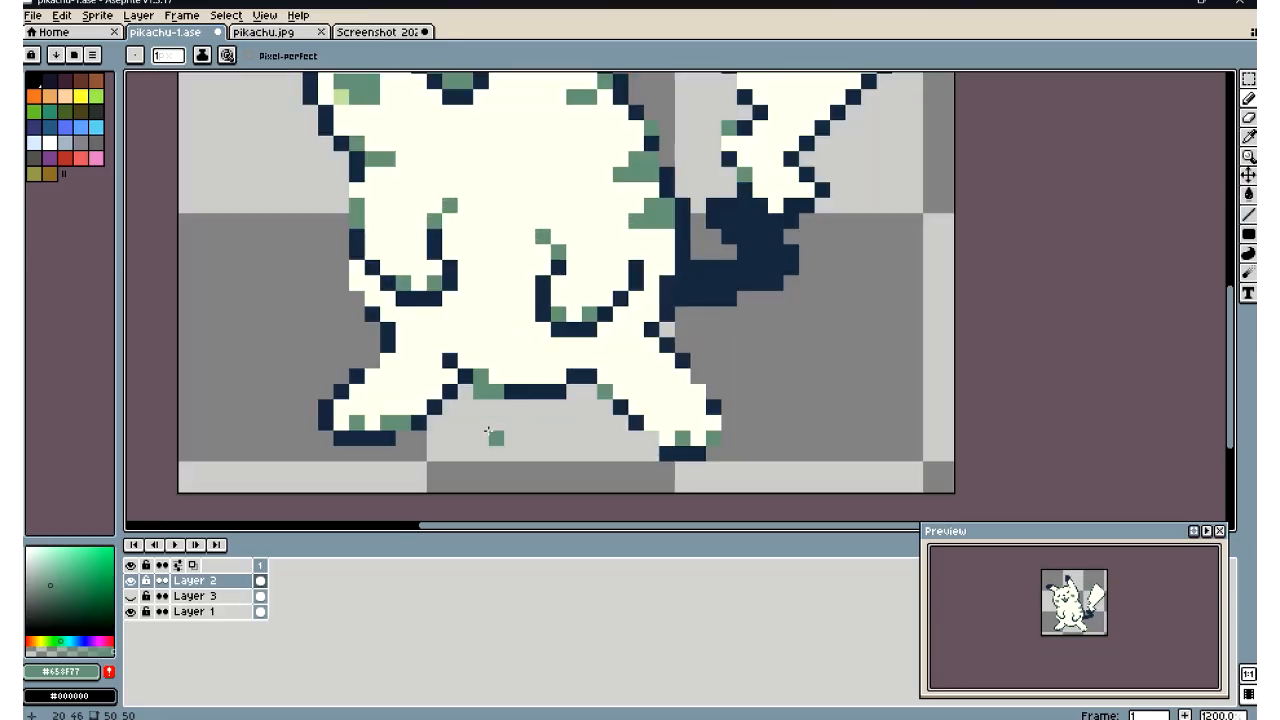
Erase the surplus green pixel in the corner below the stepped belly accent
click(1248, 120)
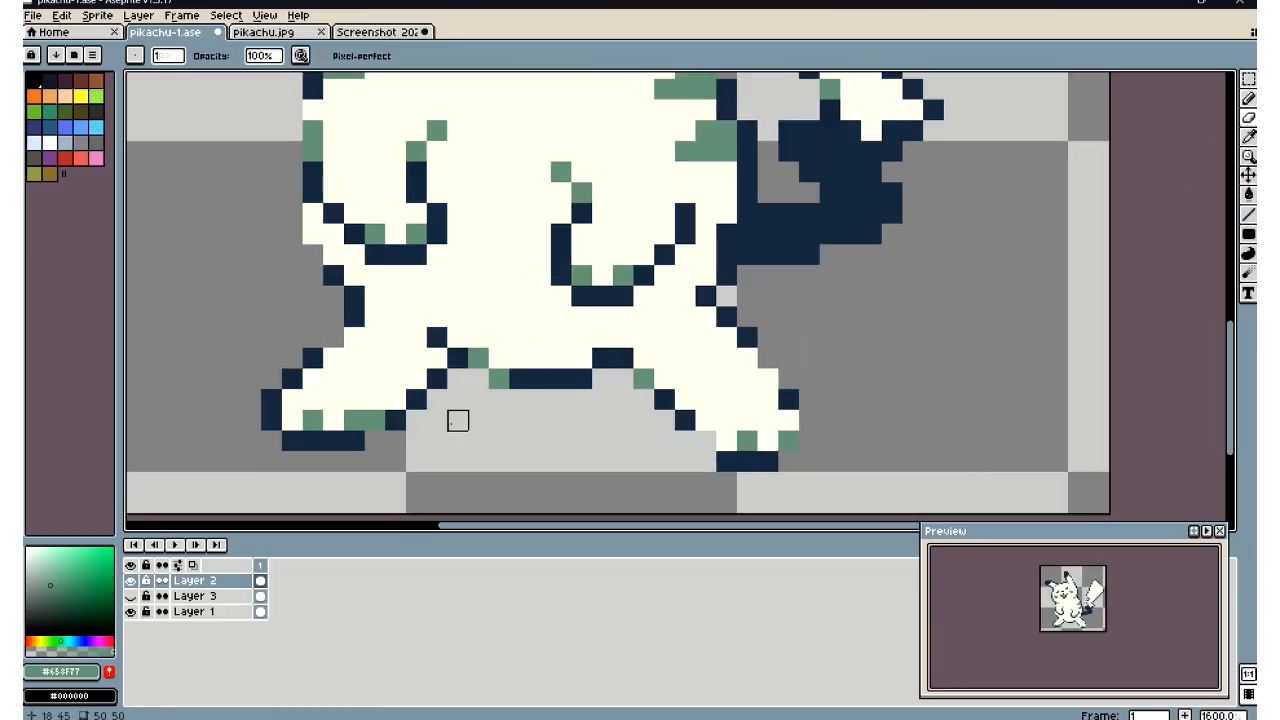
scroll(457, 421, down, 5)
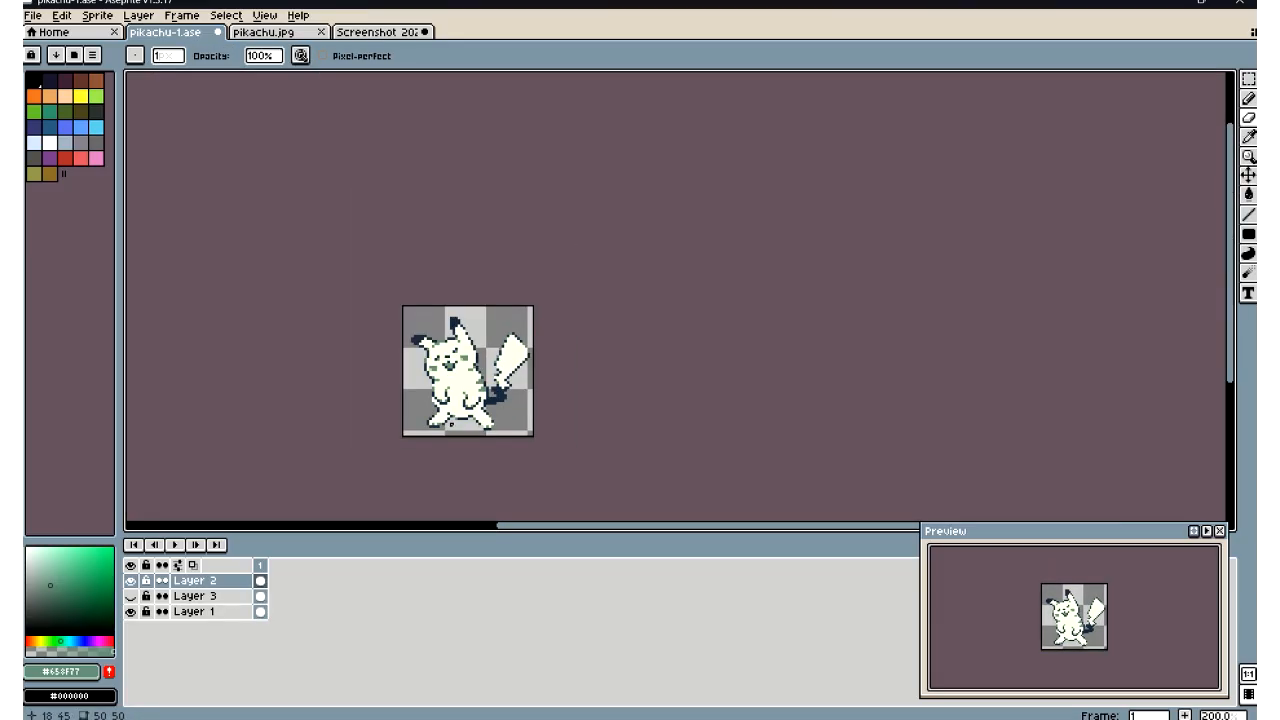
scroll(451, 424, up, 4)
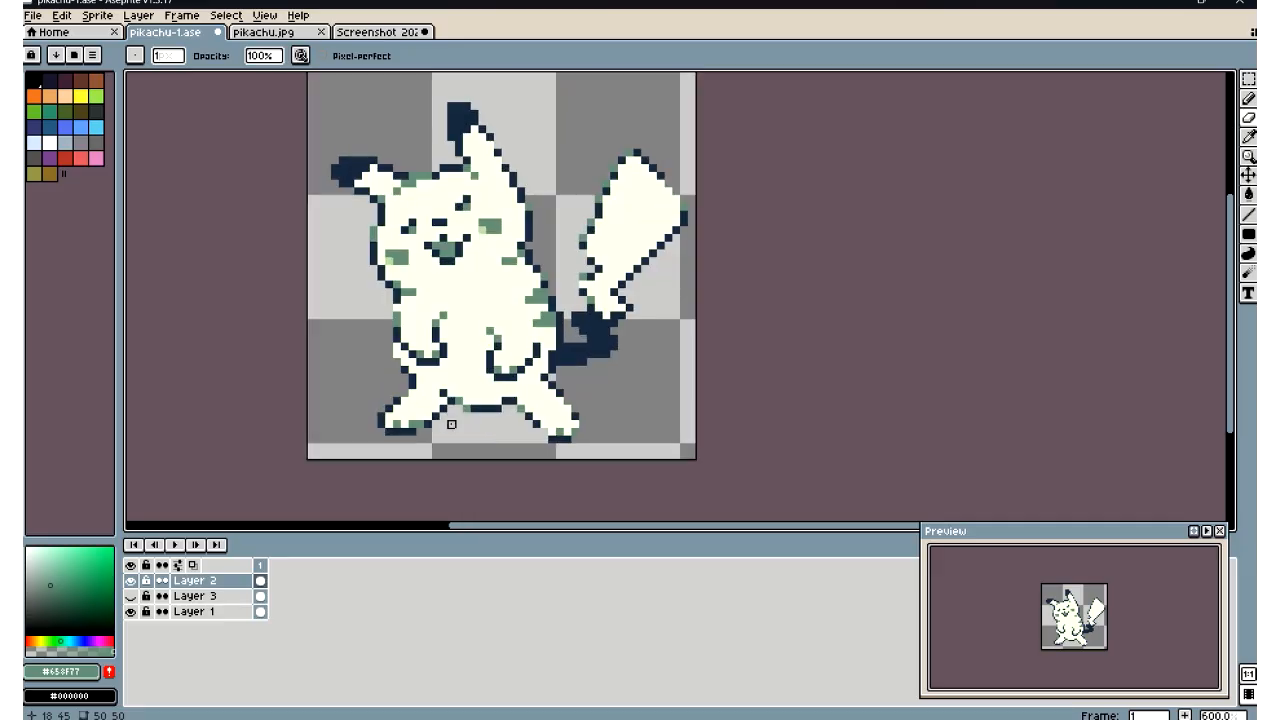
scroll(451, 424, up, 4)
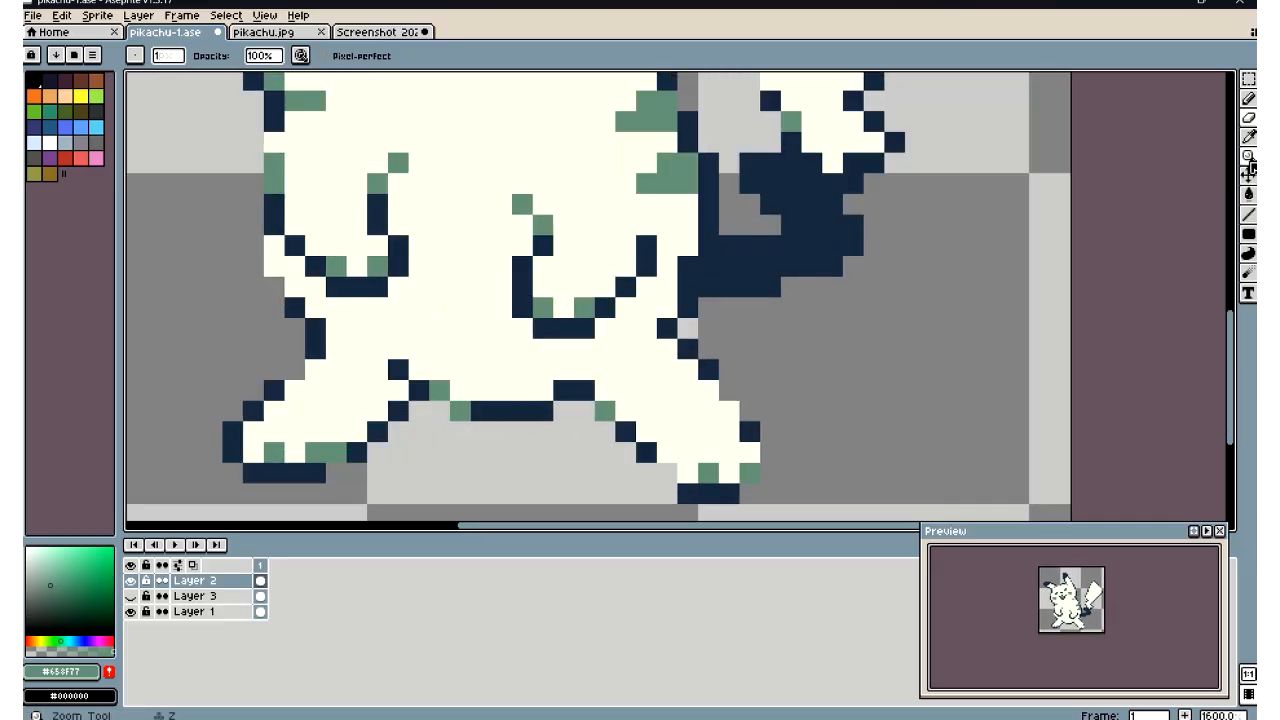
Extend the raised belly outline segment beside the right leg one pixel toward the middle in dark navy #213246
click(1248, 136)
click(531, 366)
key(b)
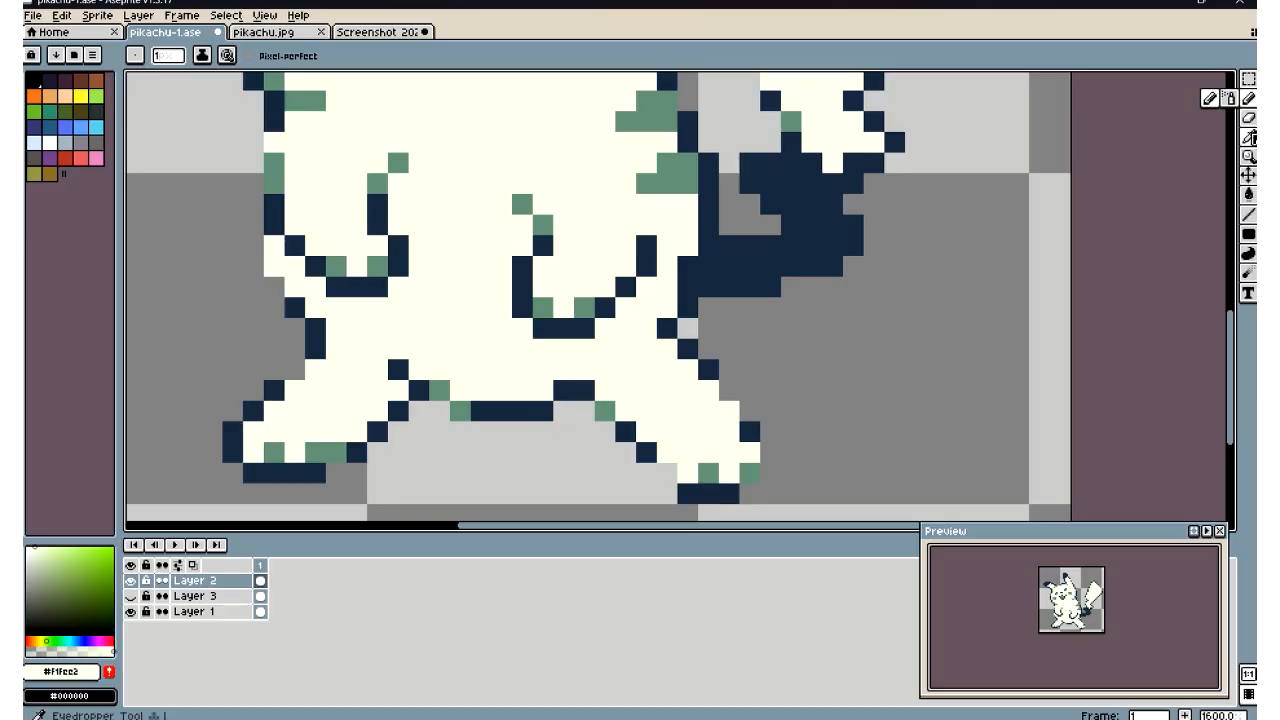
click(1248, 136)
click(574, 386)
key(b)
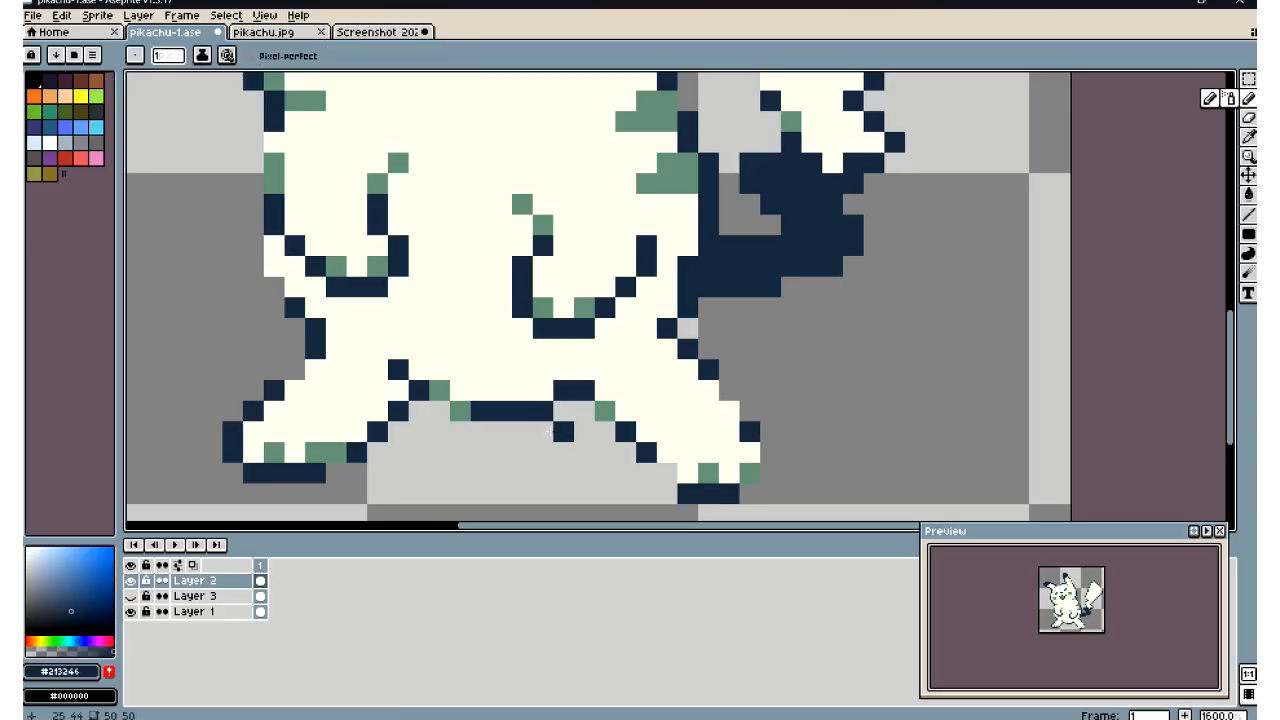
click(542, 392)
Erase the overlapping navy pixel at the right end of the belly's lowest outline segment
key(e)
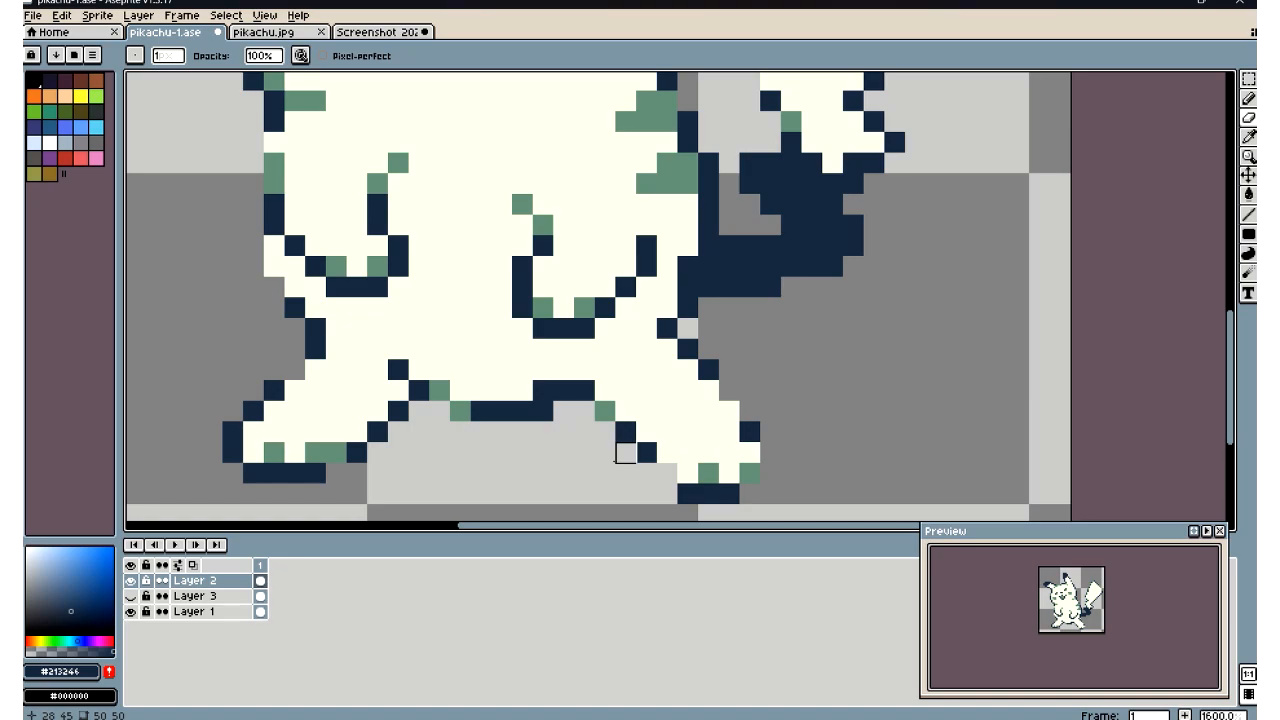
scroll(543, 411, down, 3)
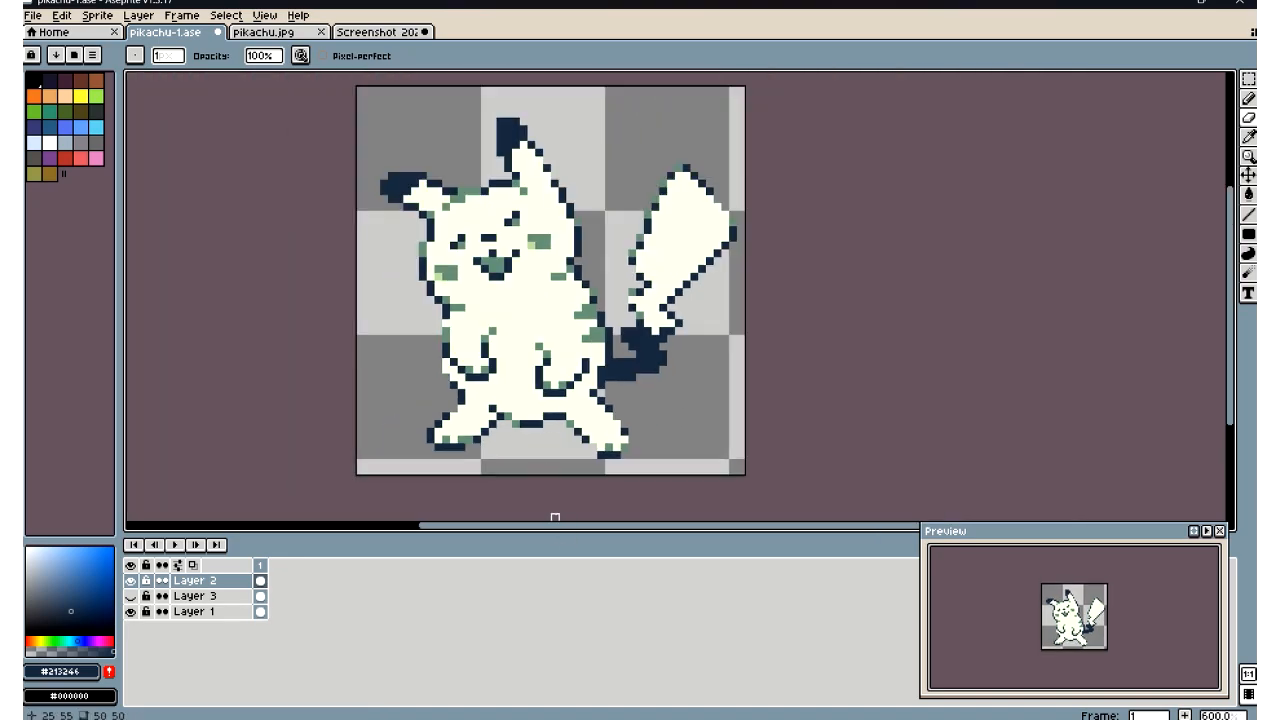
scroll(508, 432, down, 5)
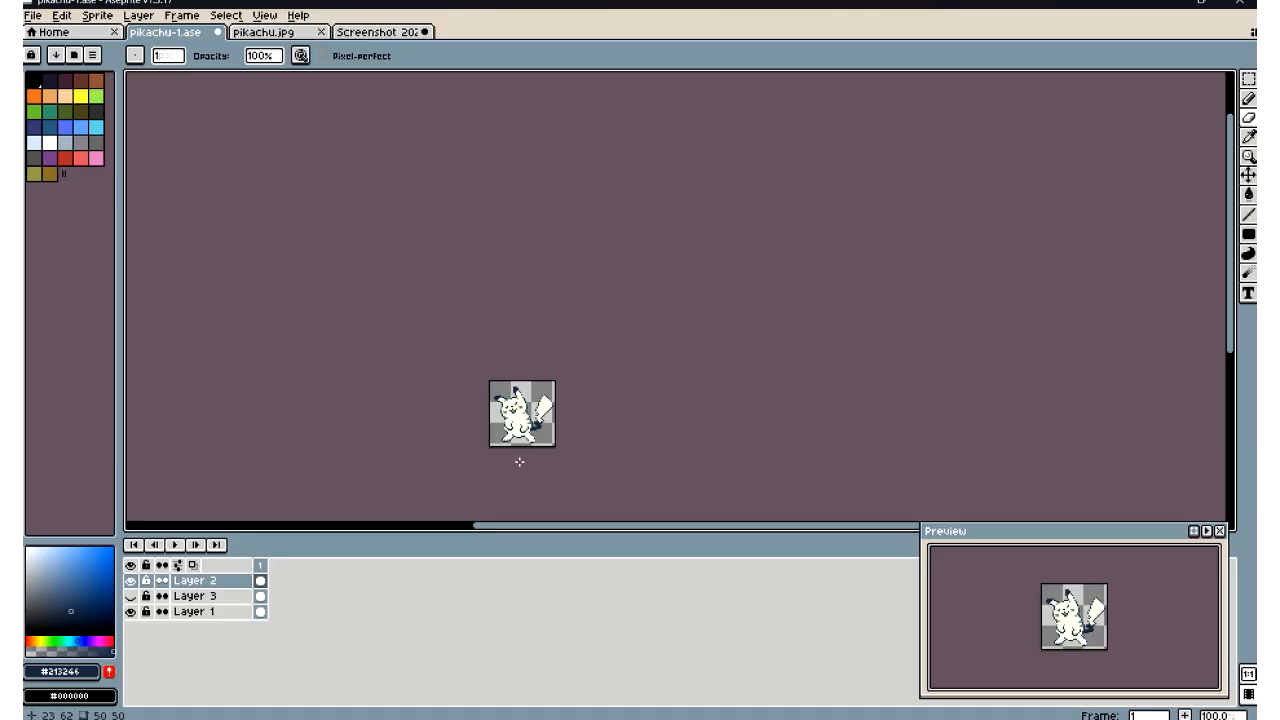
scroll(519, 461, up, 7)
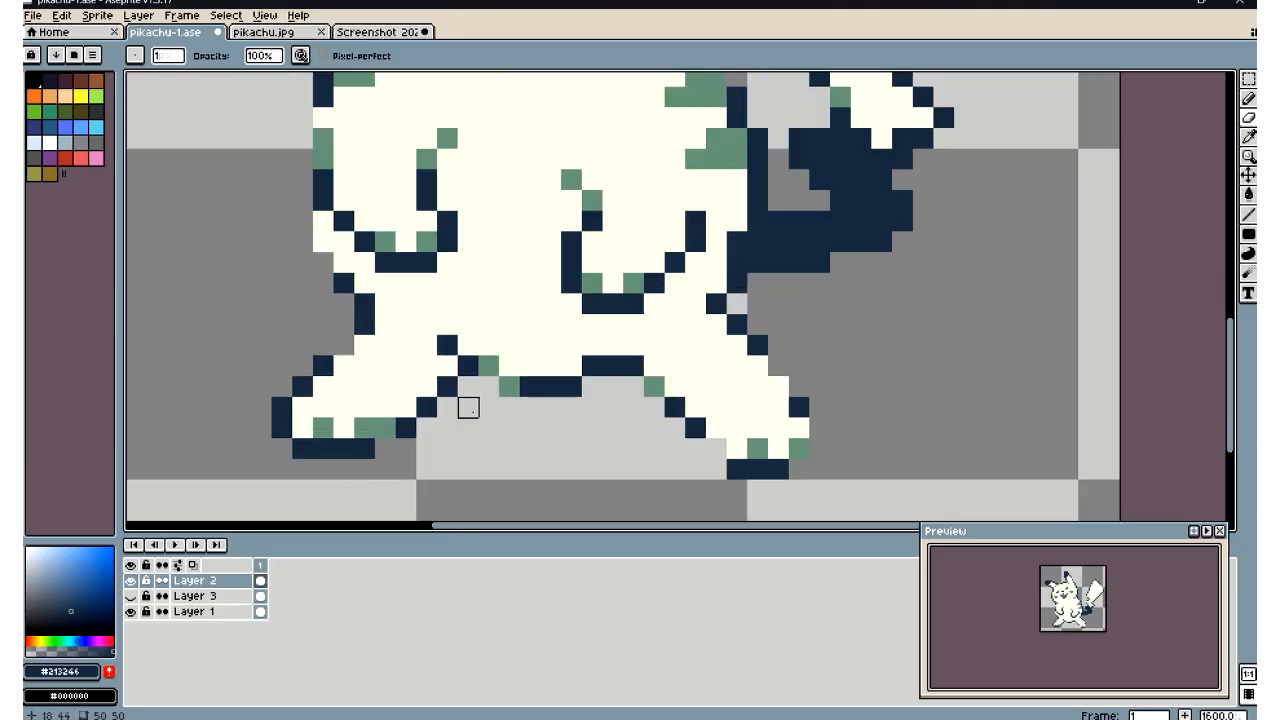
Touch up the belly outline between the legs with dark navy #213246
click(1248, 136)
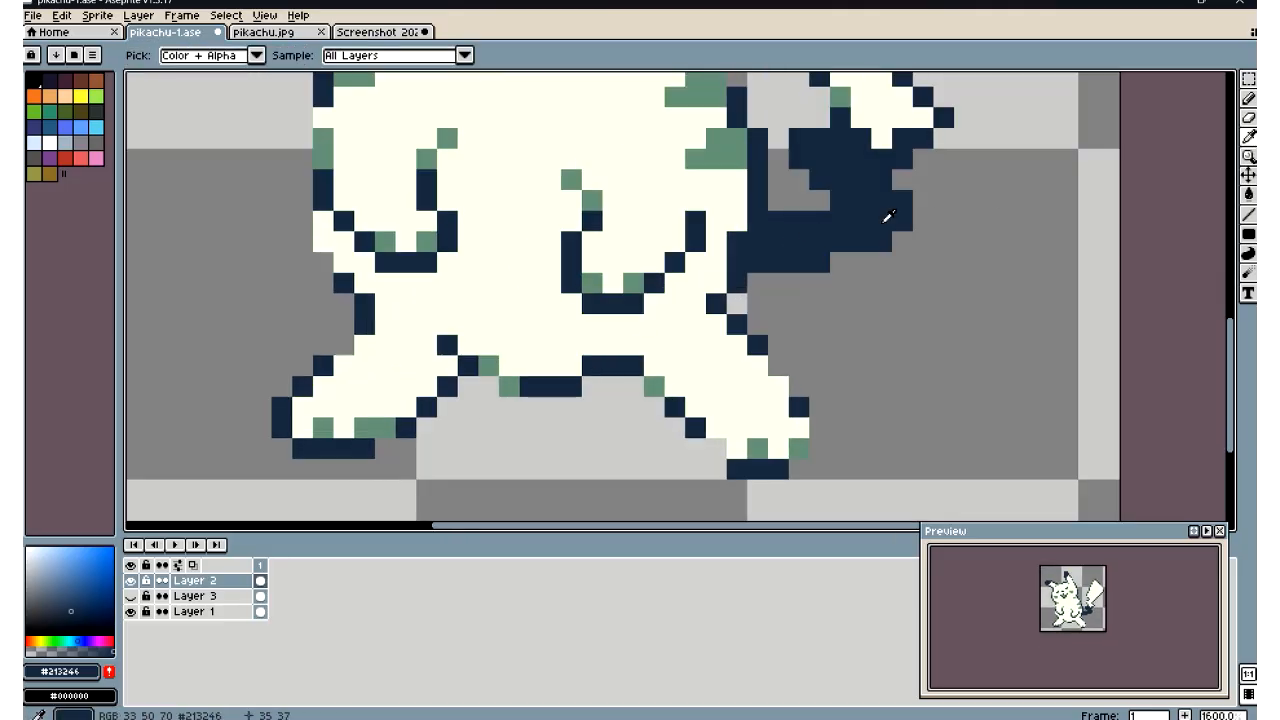
click(1248, 98)
mouse_move(575, 366)
mouse_down()
mouse_move(510, 366)
mouse_move(490, 388)
mouse_up()
scroll(490, 388, down, 6)
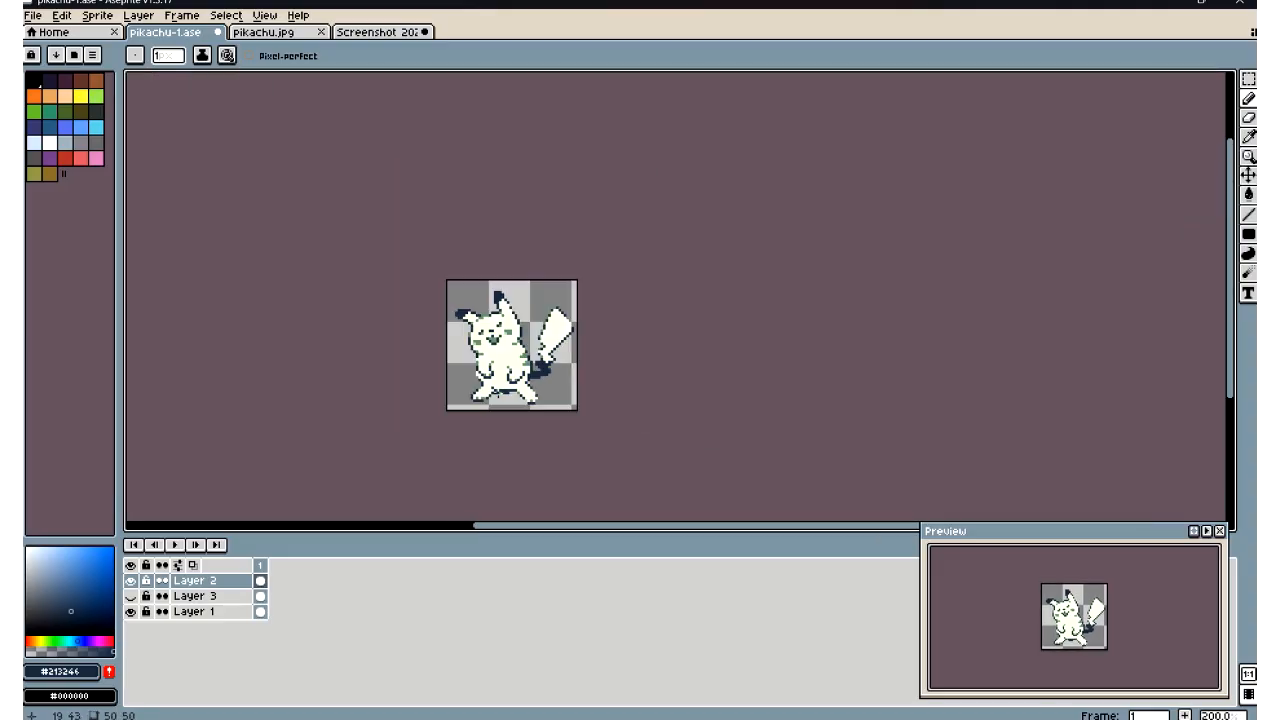
Undo the last belly touch-up and recolour the three rightmost pixels of the belly outline between the legs in green #658F77
scroll(487, 367, up, 6)
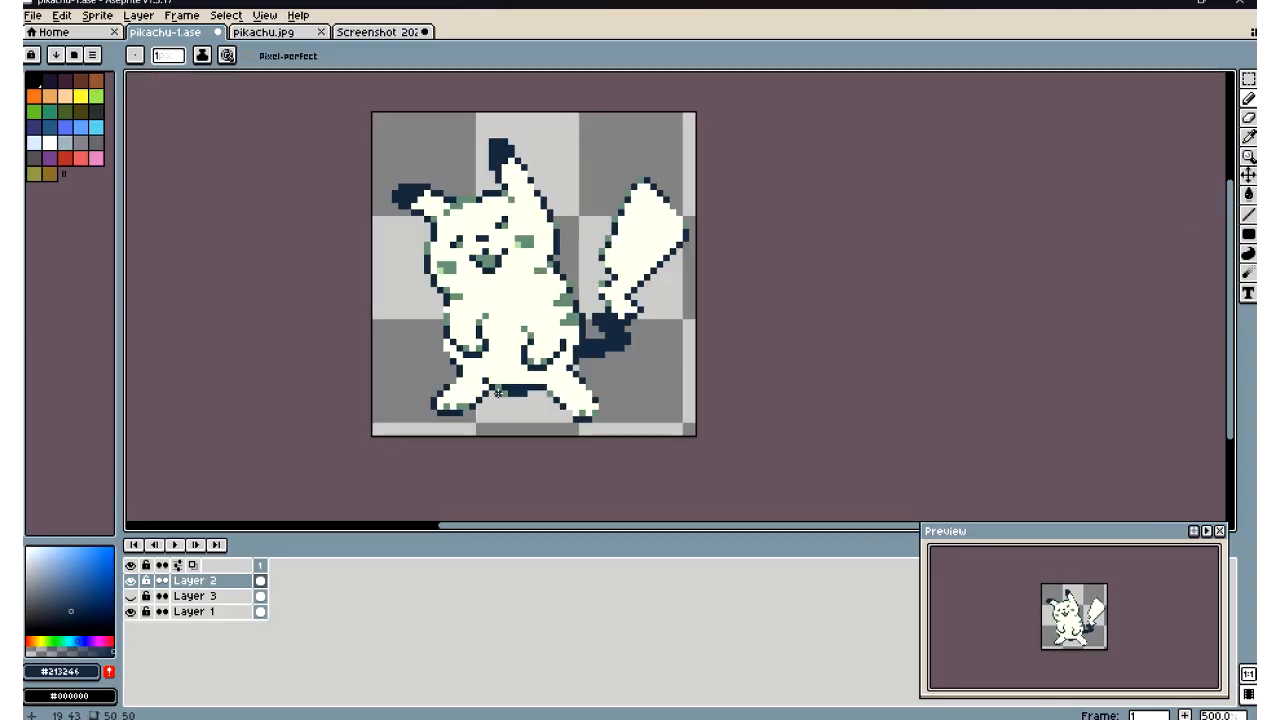
key(ctrl+z)
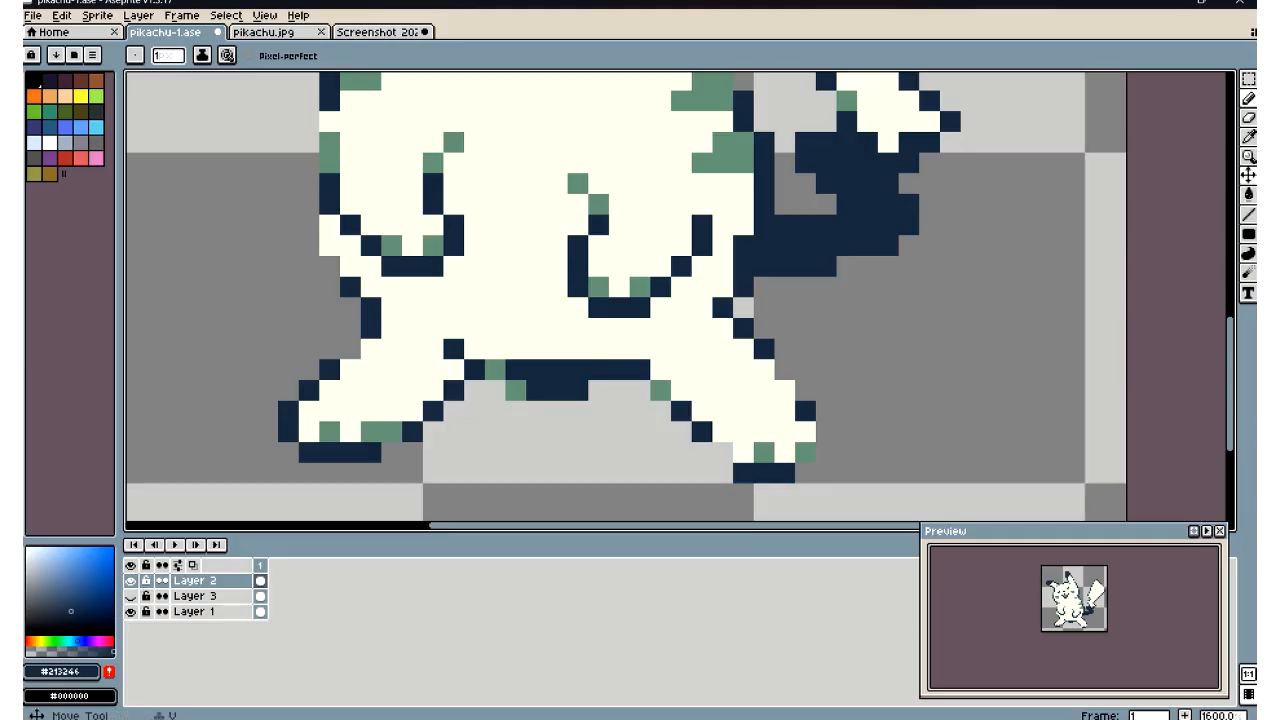
click(1248, 136)
click(670, 383)
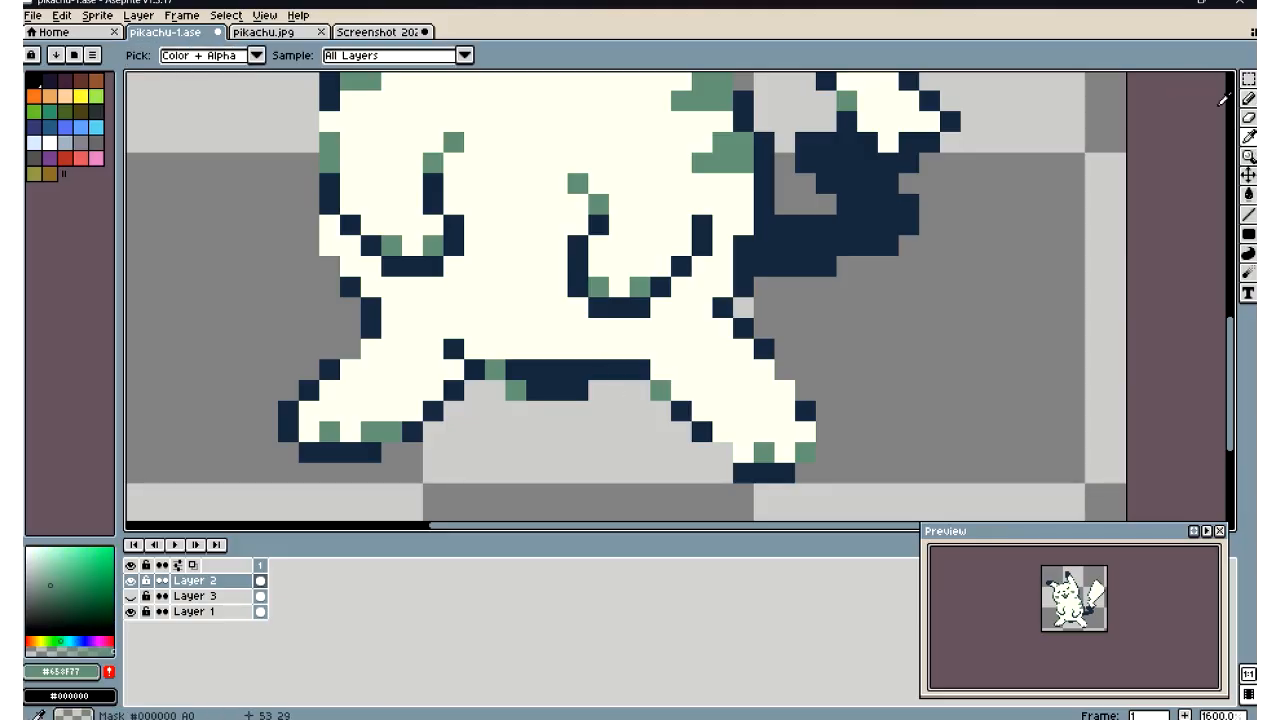
click(1248, 98)
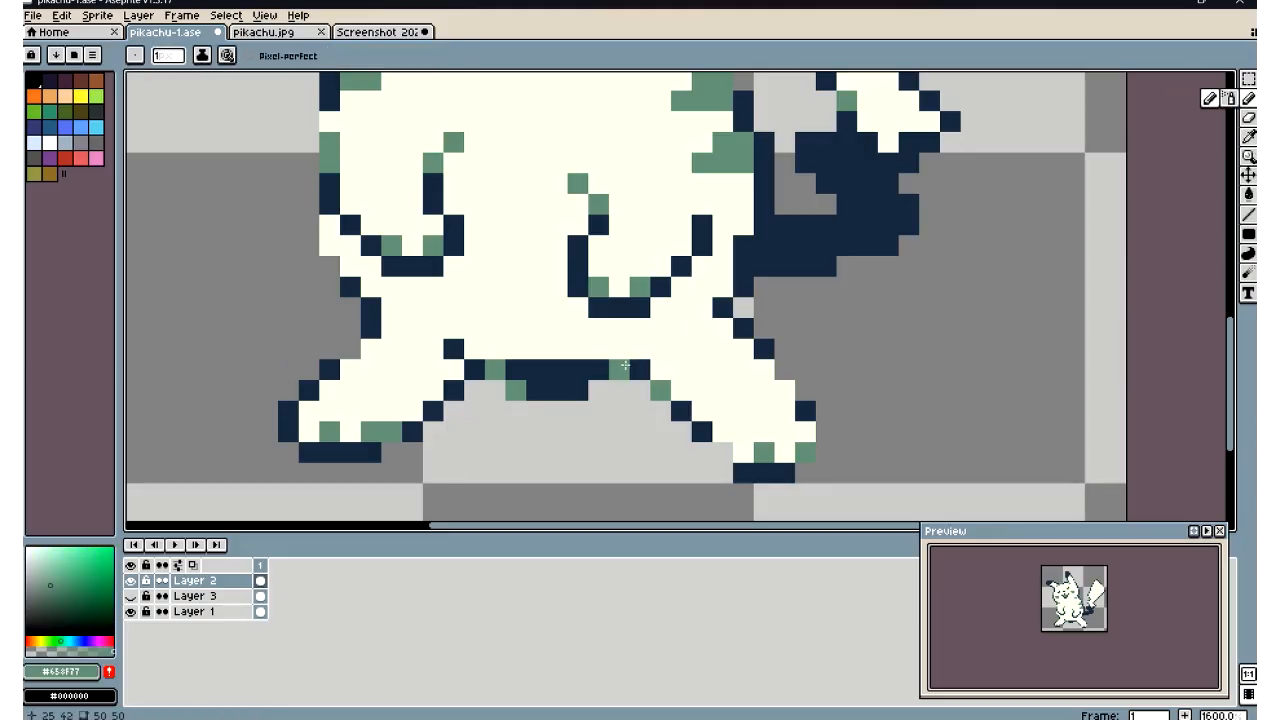
drag(632, 366, 607, 366)
click(544, 444)
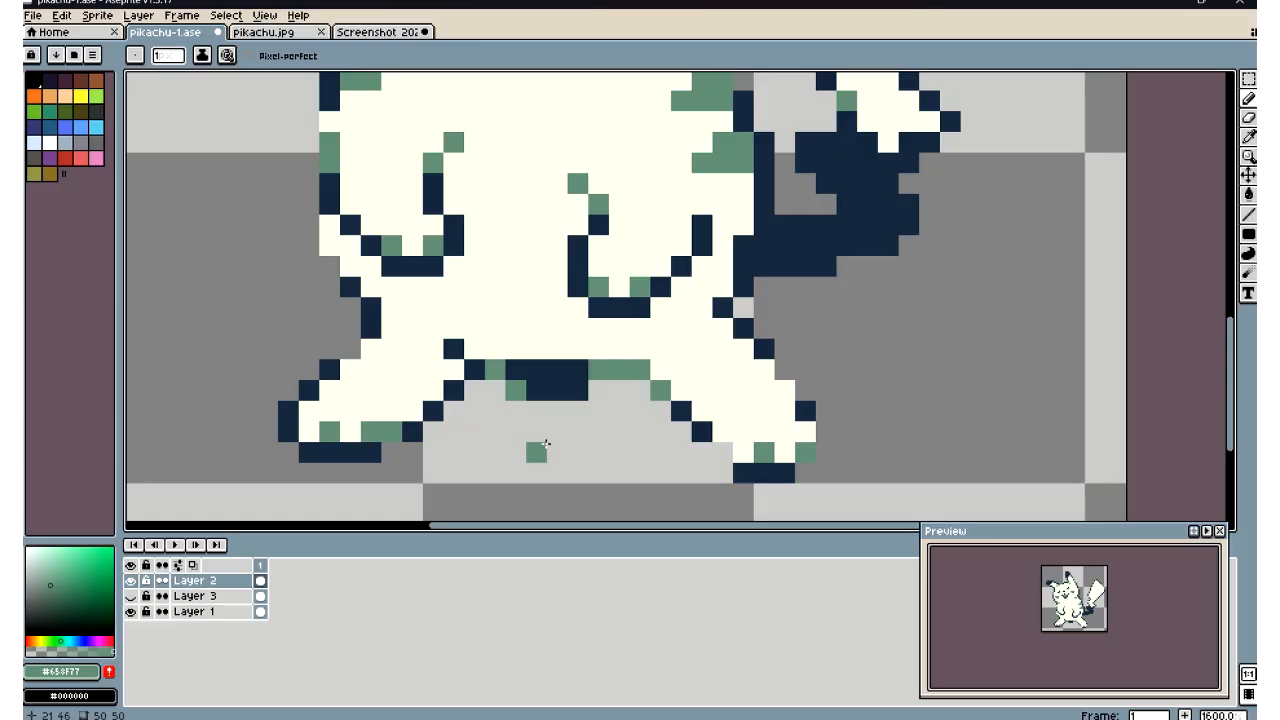
key(ctrl+z)
Erase the lower stepped row of navy and green pixels beneath the belly outline between the legs
click(1248, 137)
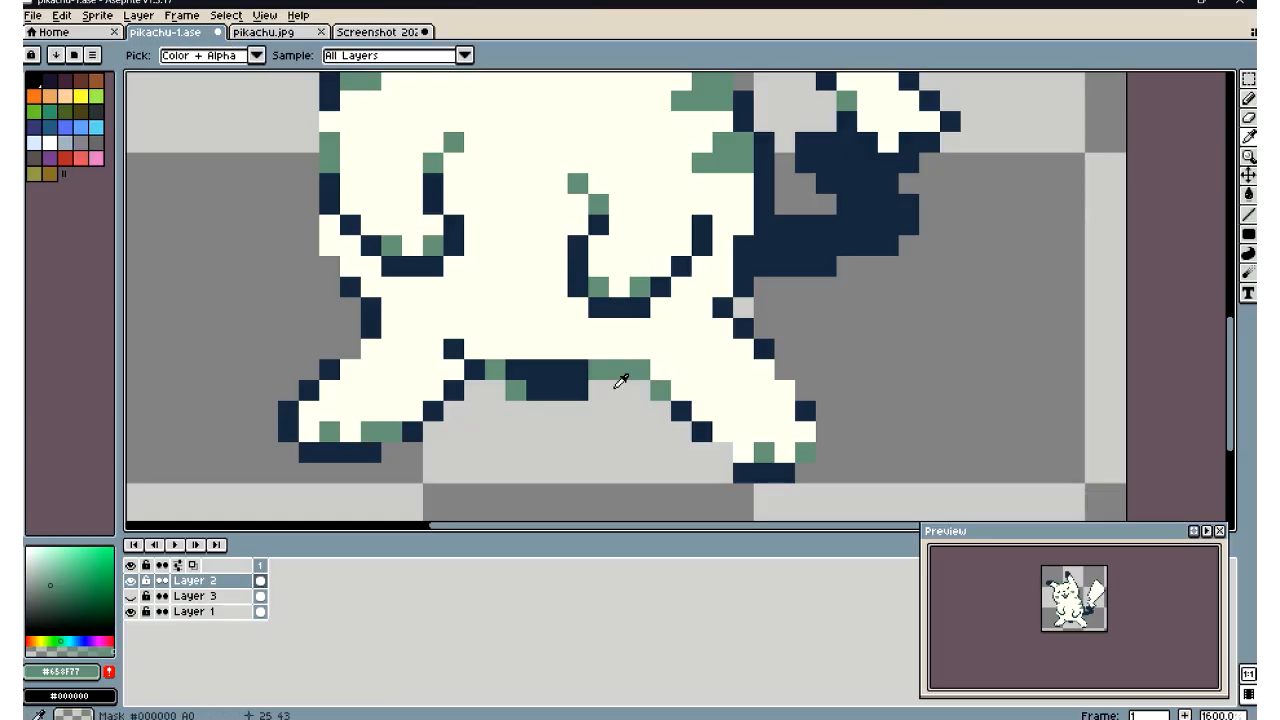
click(1248, 99)
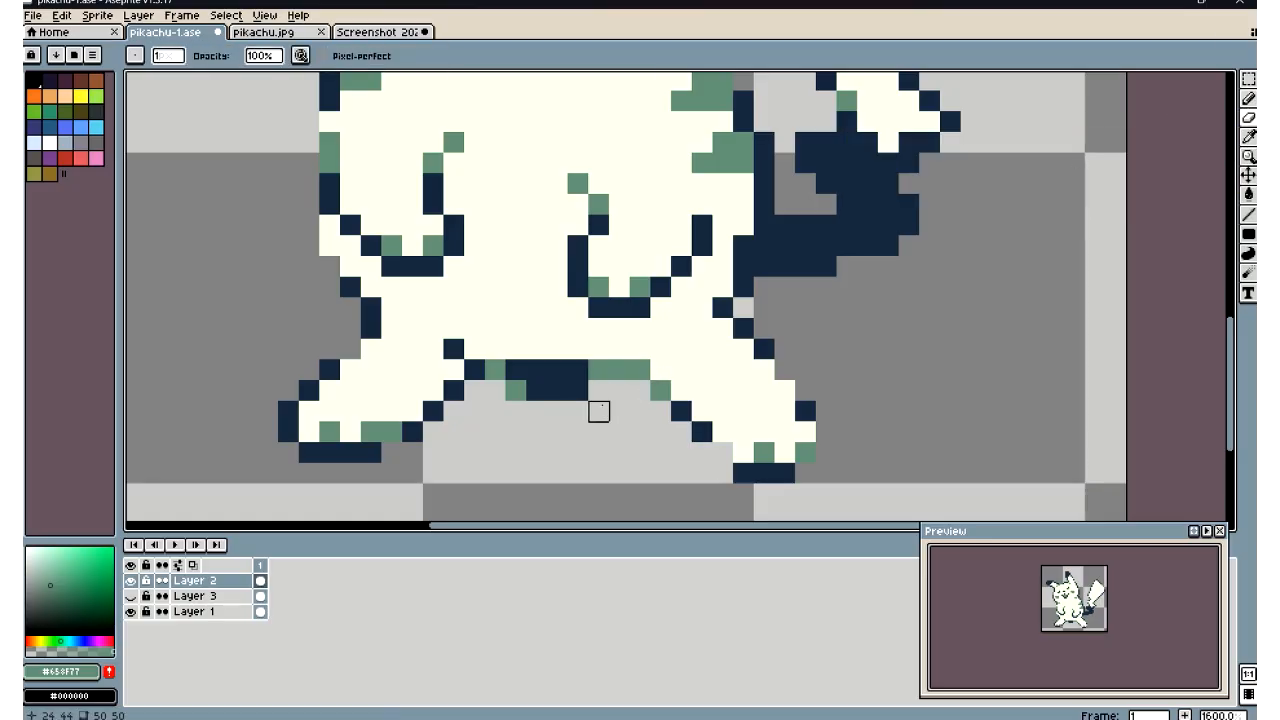
drag(557, 391, 496, 391)
Erase the navy belly outline segment between the two green accents, together with the cream pixels directly above it
scroll(537, 424, down, 4)
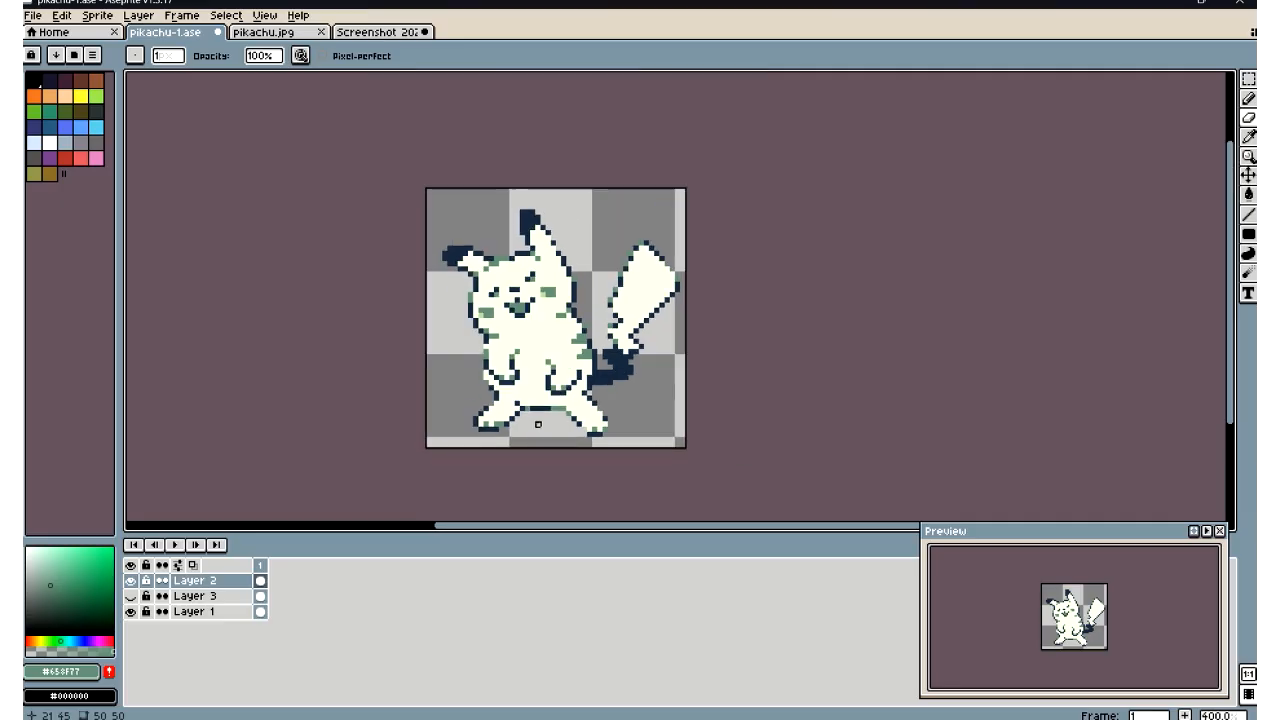
scroll(537, 424, down, 2)
scroll(537, 424, down, 1)
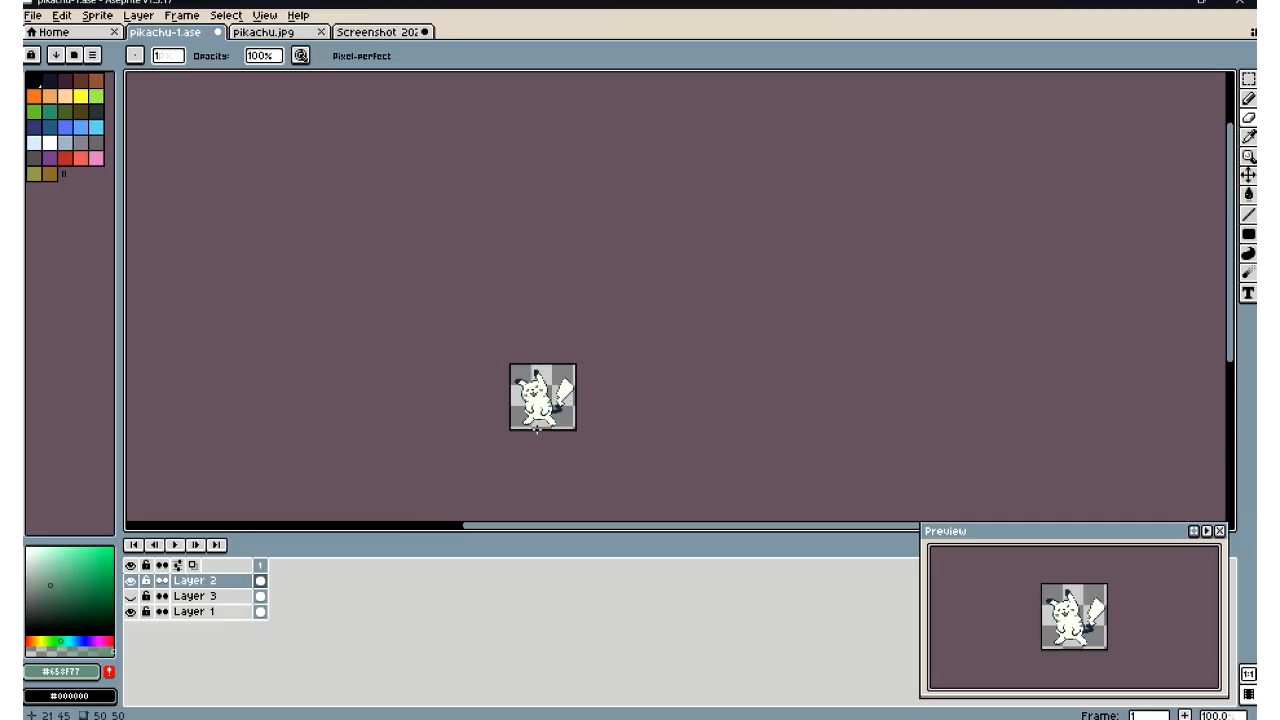
scroll(539, 432, up, 4)
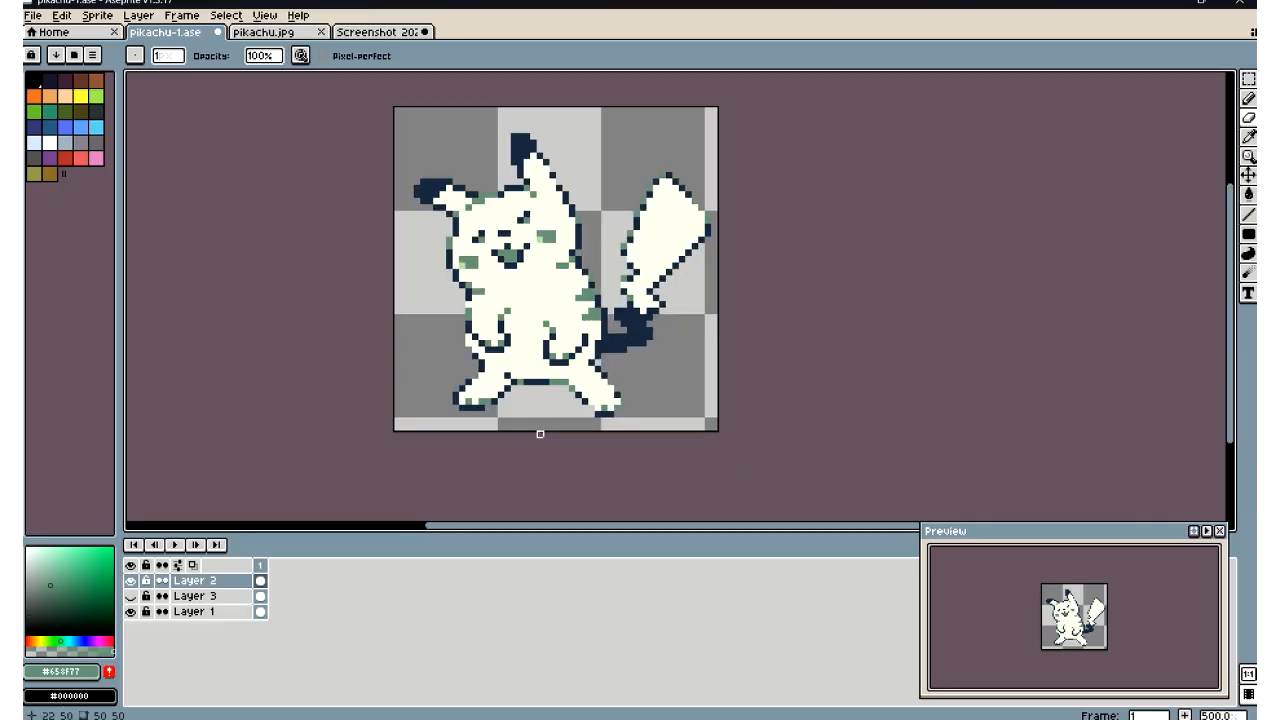
scroll(533, 408, up, 7)
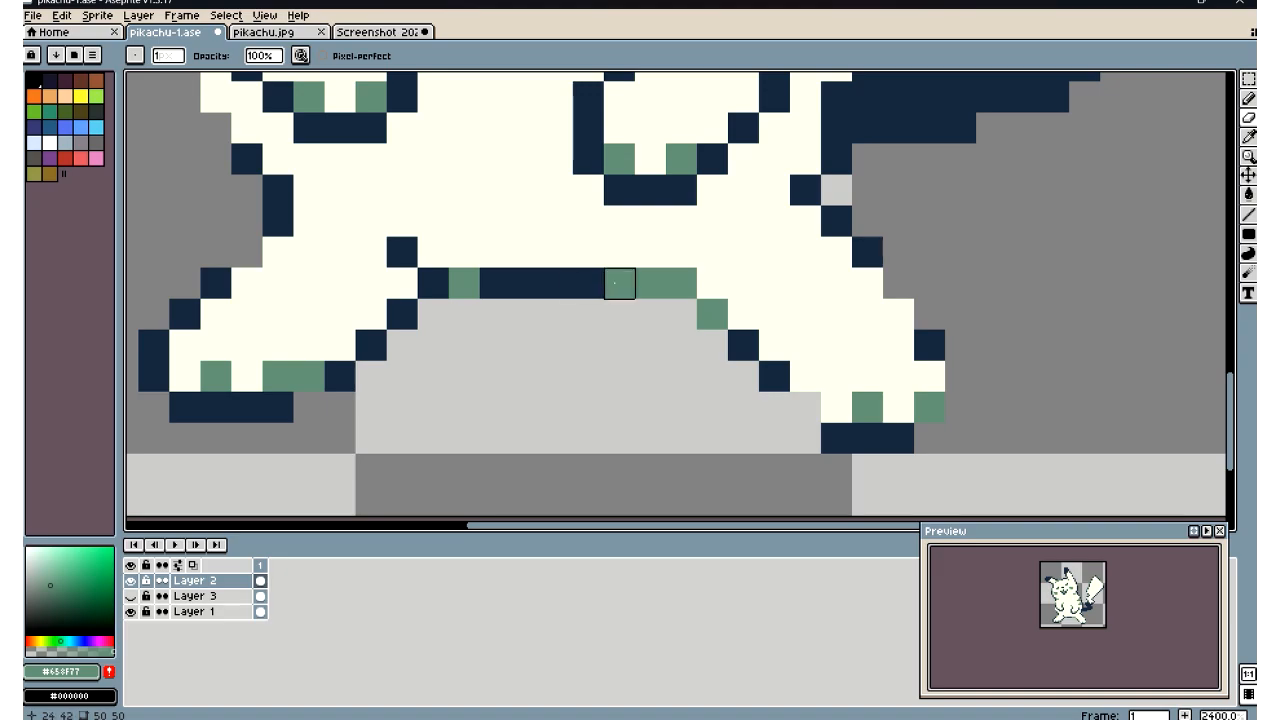
mouse_move(620, 280)
mouse_down()
mouse_move(565, 261)
mouse_move(588, 283)
mouse_move(619, 283)
mouse_move(619, 252)
mouse_move(594, 273)
mouse_move(535, 263)
mouse_move(558, 284)
mouse_move(527, 284)
mouse_move(527, 253)
mouse_move(527, 284)
mouse_move(495, 283)
mouse_up()
Redraw the belly outline segment between the legs one row higher, six pixels wide, in dark navy #213246
scroll(505, 300, down, 7)
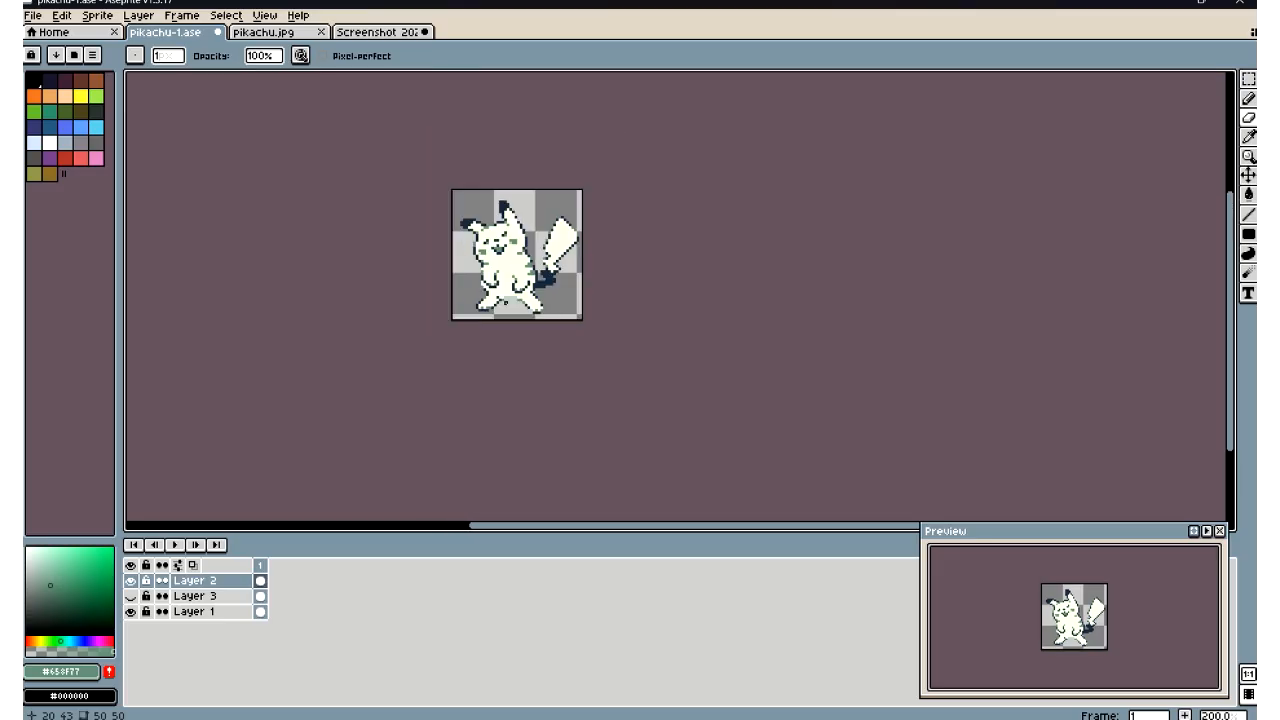
scroll(506, 302, up, 3)
scroll(505, 300, up, 4)
key(i)
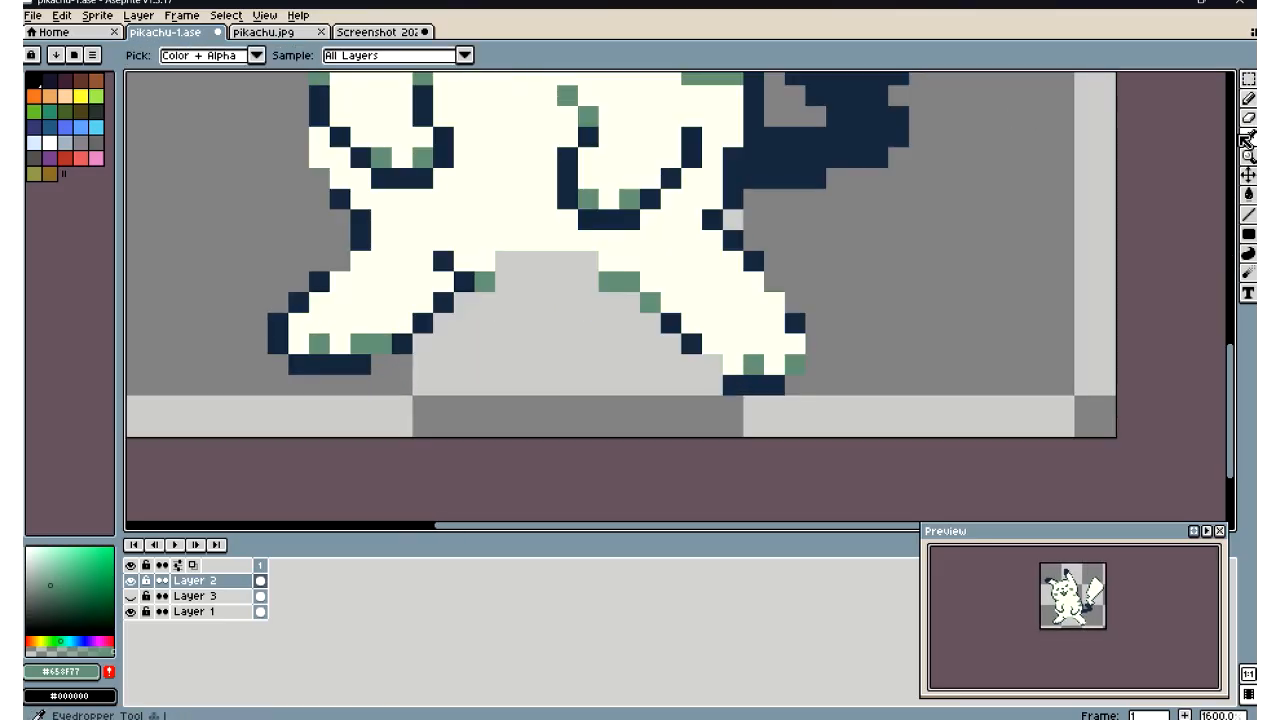
click(672, 322)
key(b)
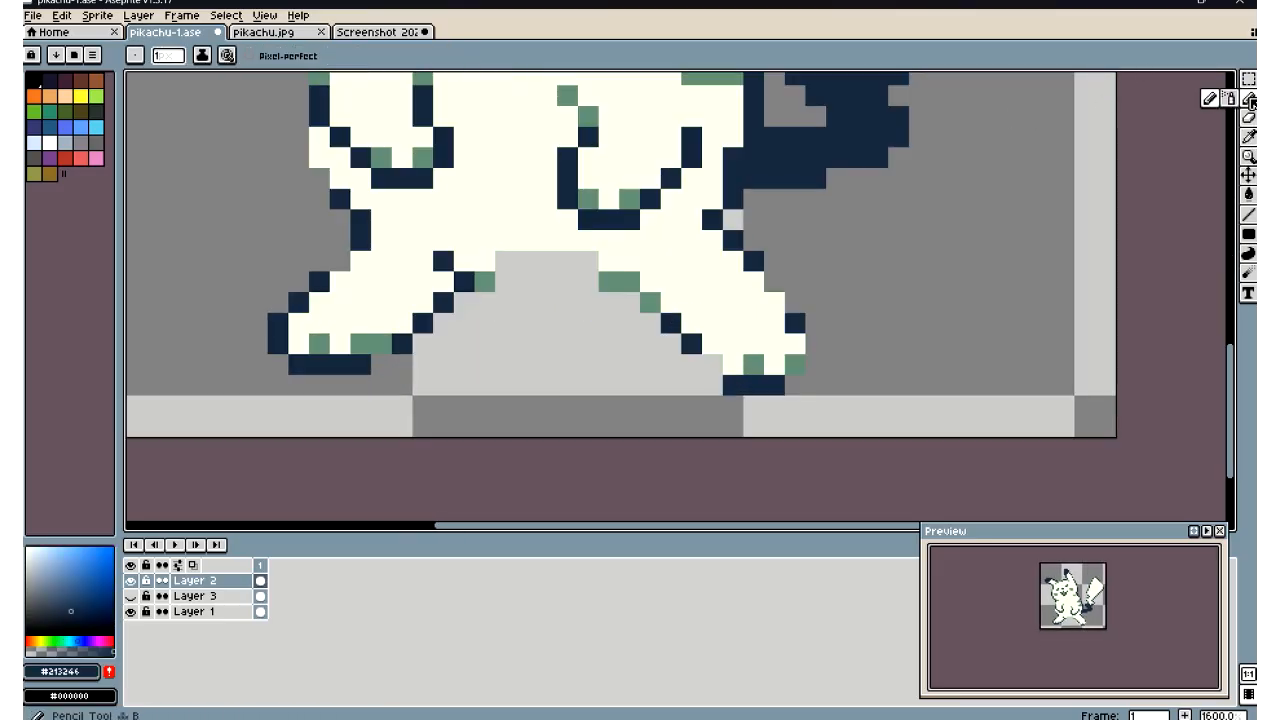
click(476, 276)
mouse_move(476, 276)
mouse_down()
mouse_move(512, 262)
mouse_move(585, 268)
mouse_up()
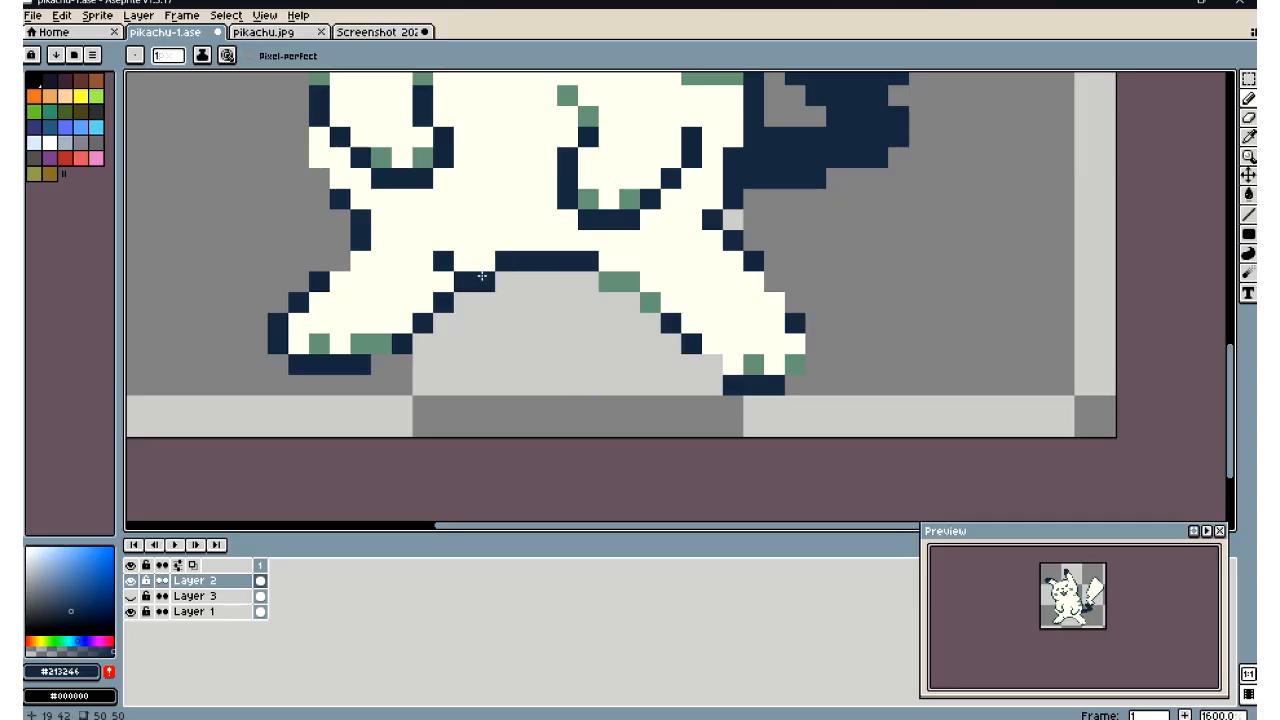
Add a single dark navy #213246 pixel just above the green accent where the belly meets the right leg
scroll(587, 362, down, 8)
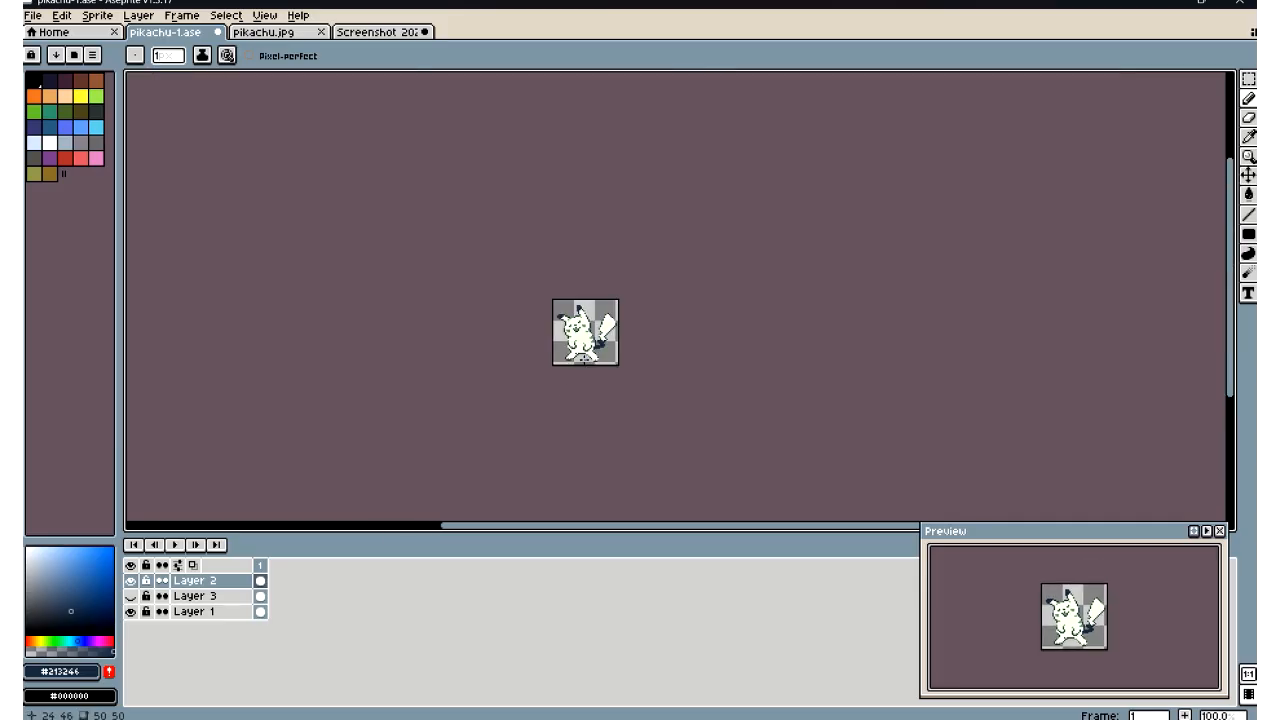
scroll(566, 391, up, 11)
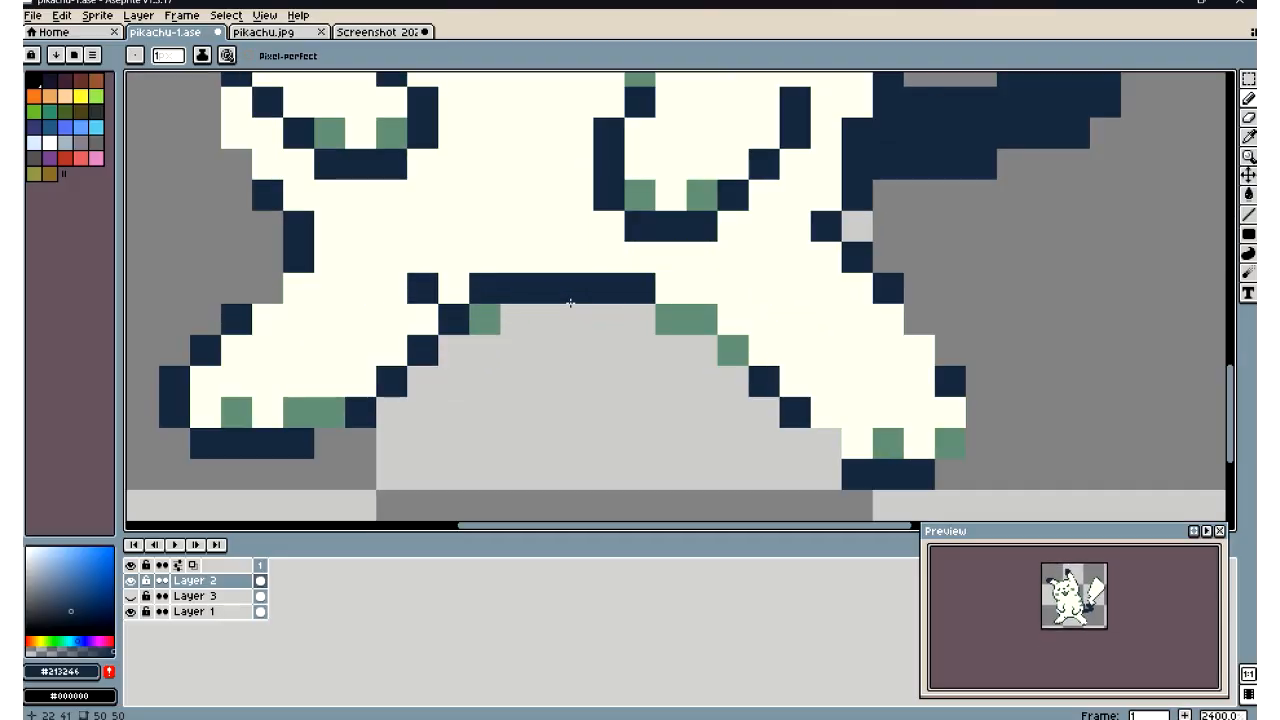
click(700, 289)
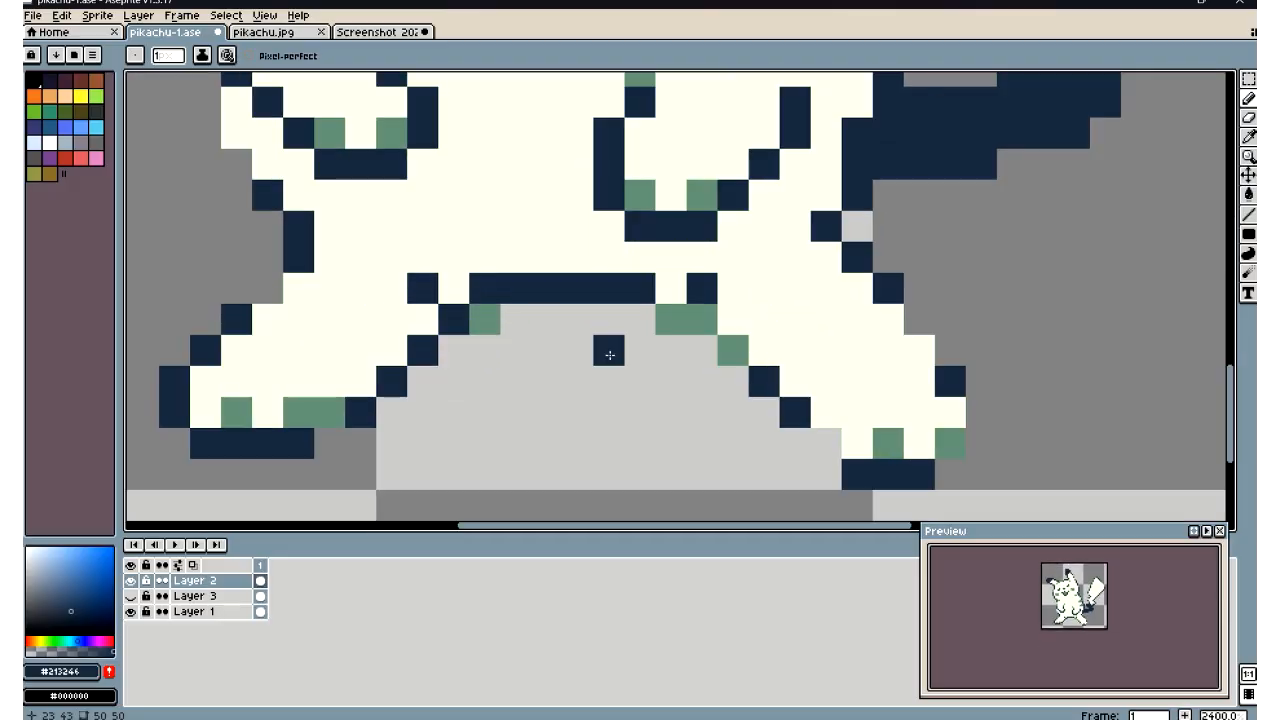
scroll(647, 403, down, 9)
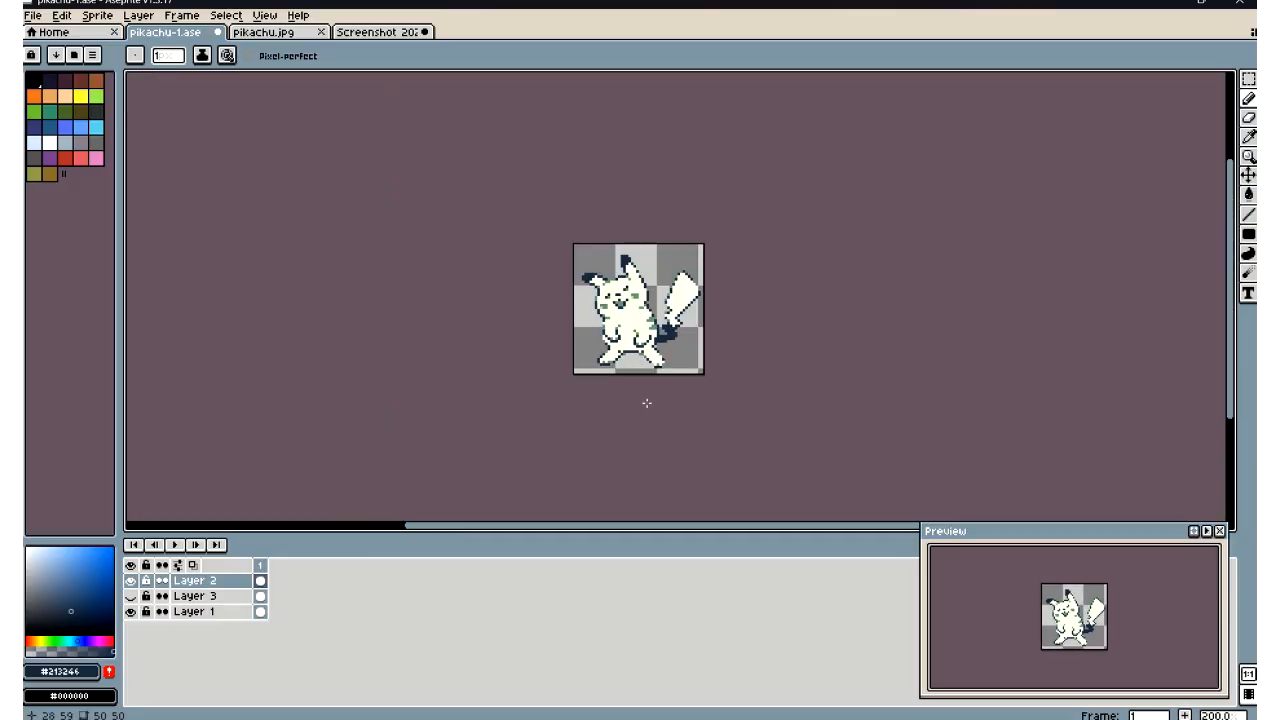
scroll(654, 382, up, 6)
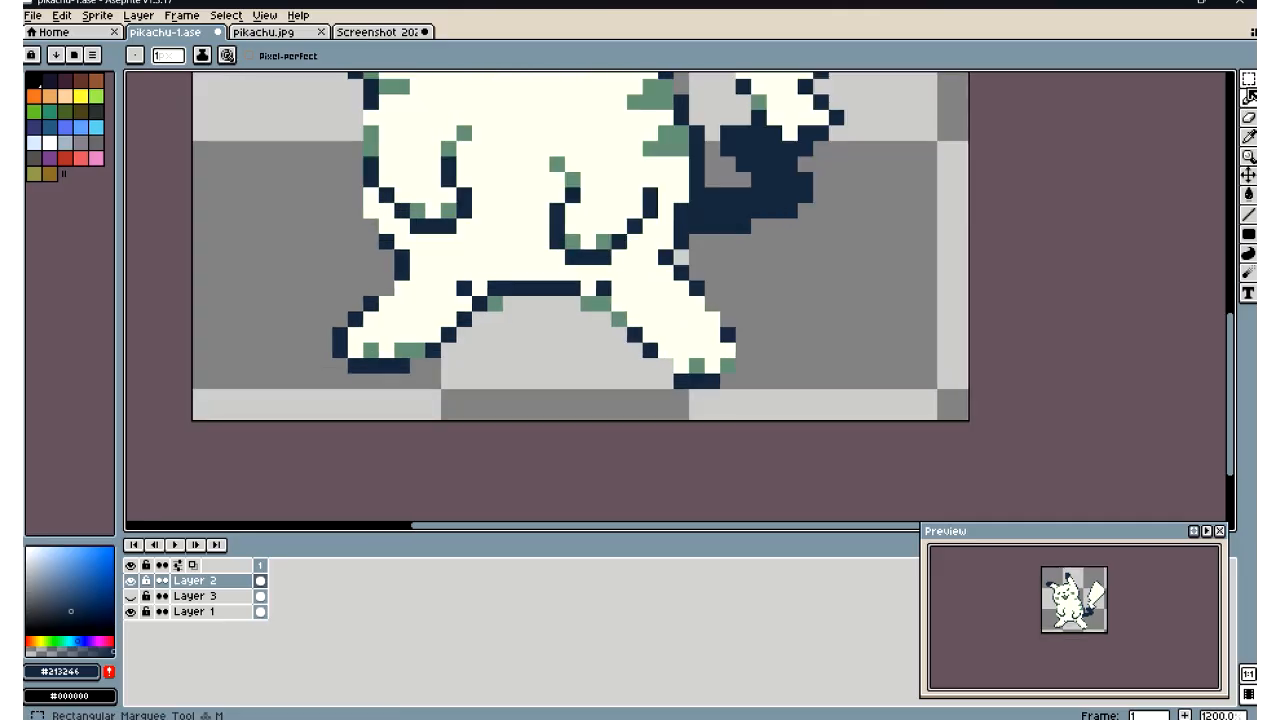
click(1249, 138)
click(603, 306)
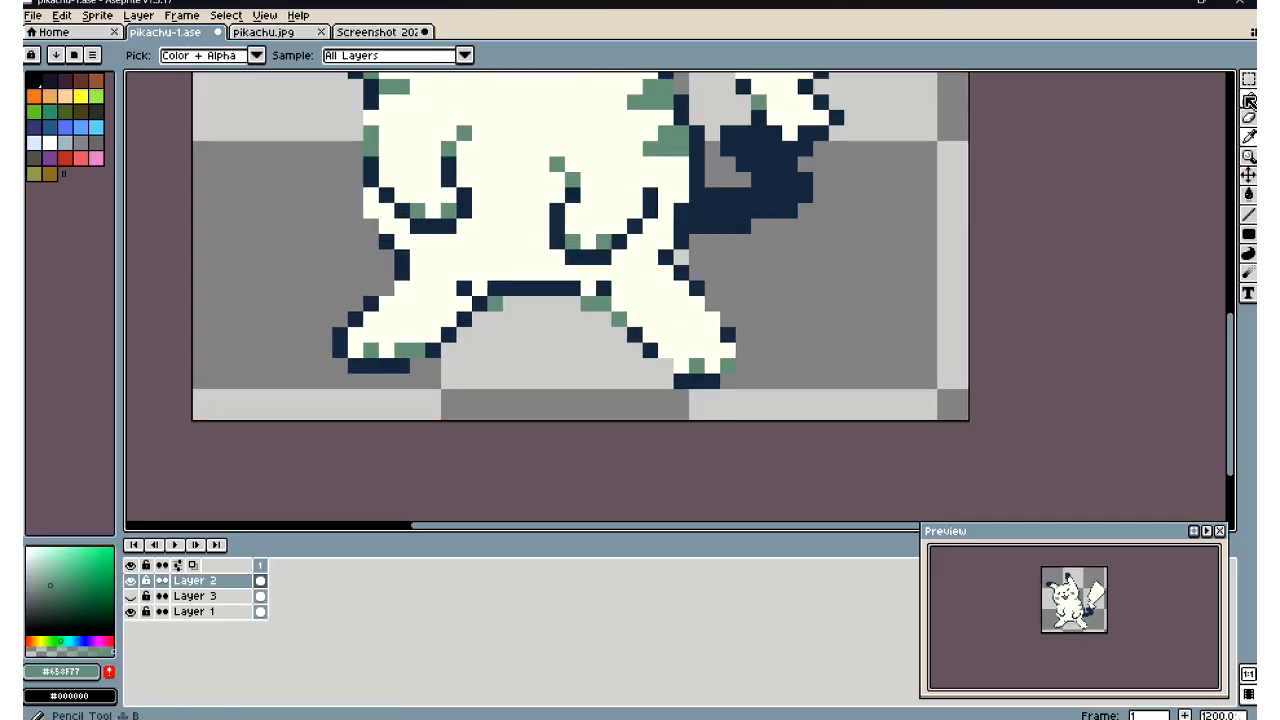
key(b)
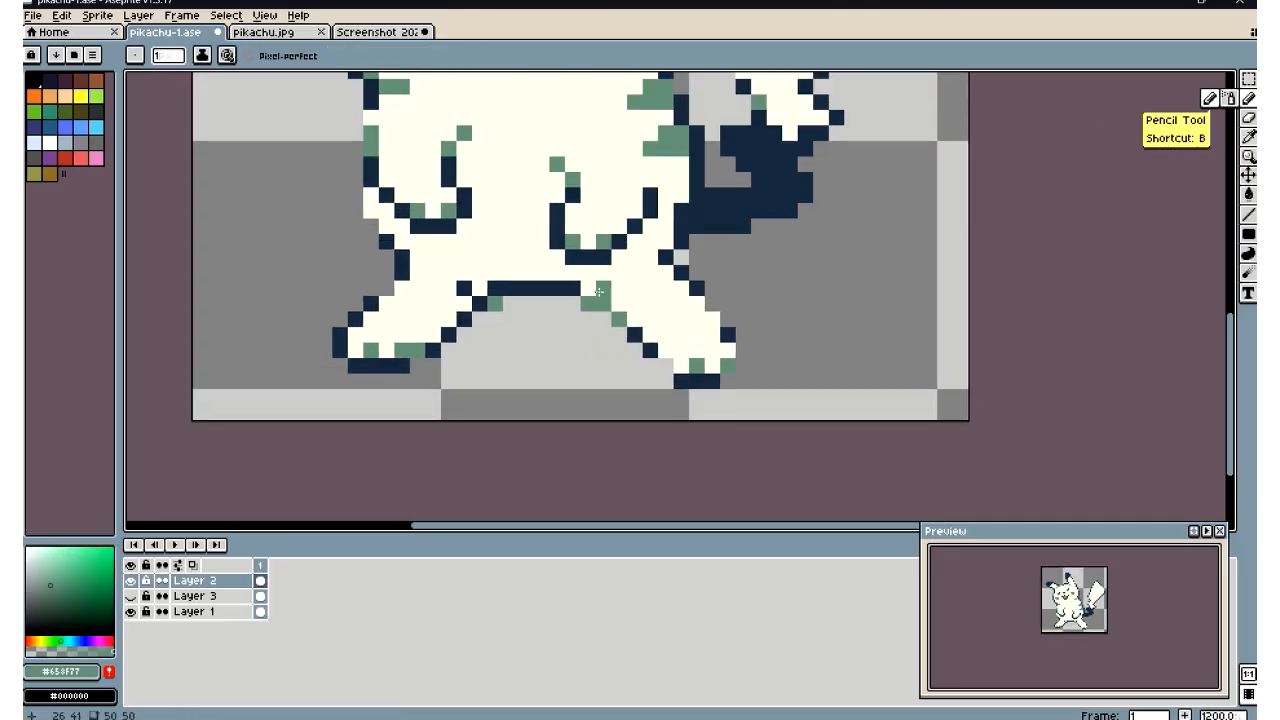
Recolour the two green pixels at the top of the right leg's inner outline in dark navy #213246
key(i)
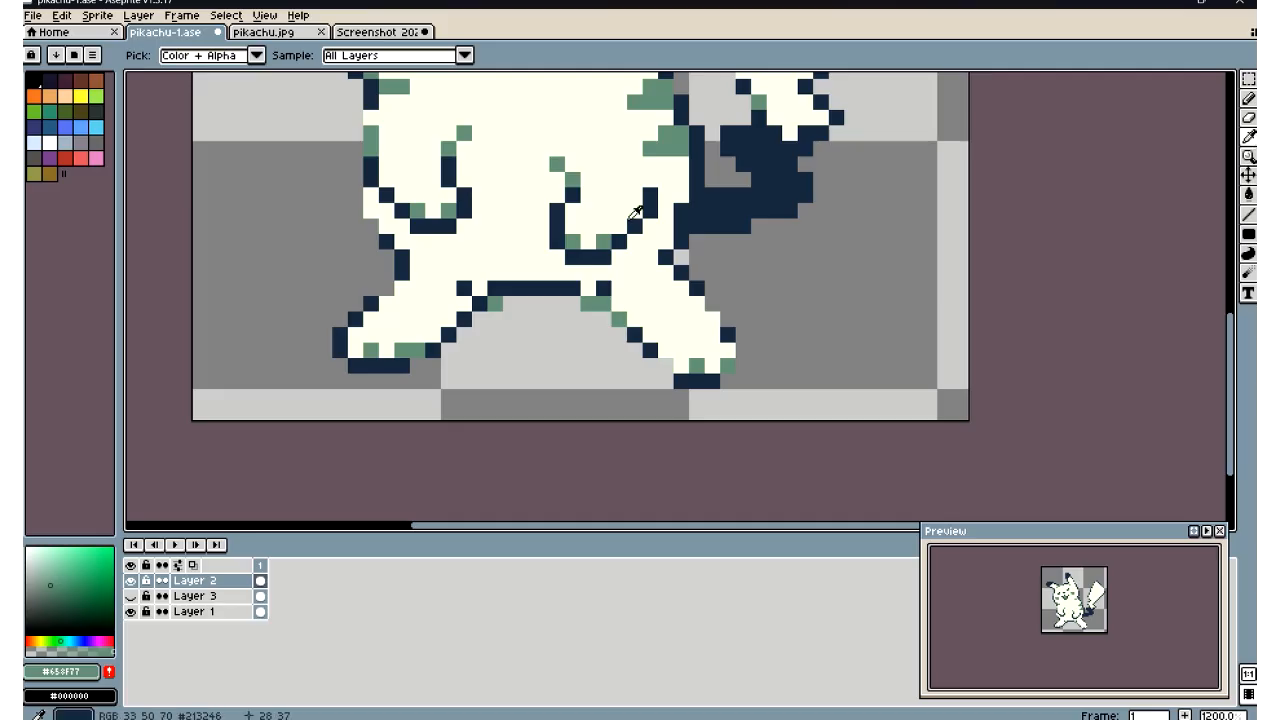
click(717, 215)
key(b)
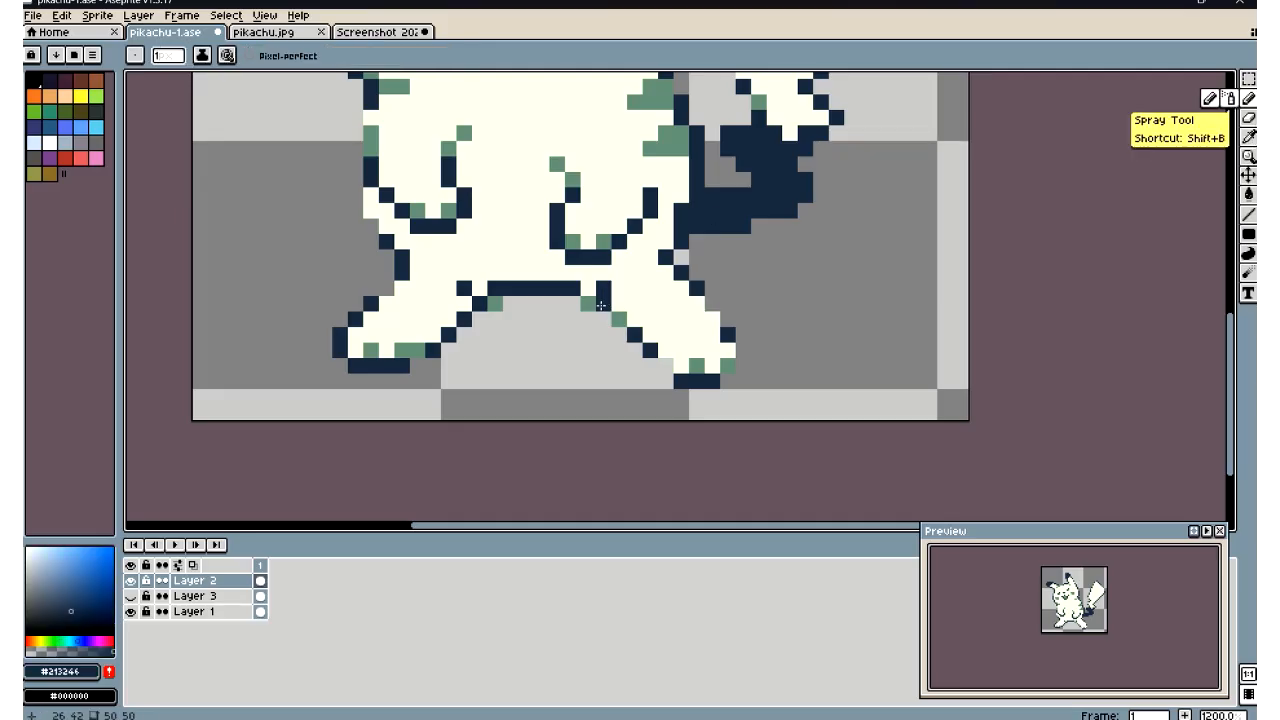
drag(601, 305, 618, 319)
Draw three dark navy #213246 pixels one row above the middle of the belly outline and erase the navy pixels beneath them
scroll(486, 392, down, 7)
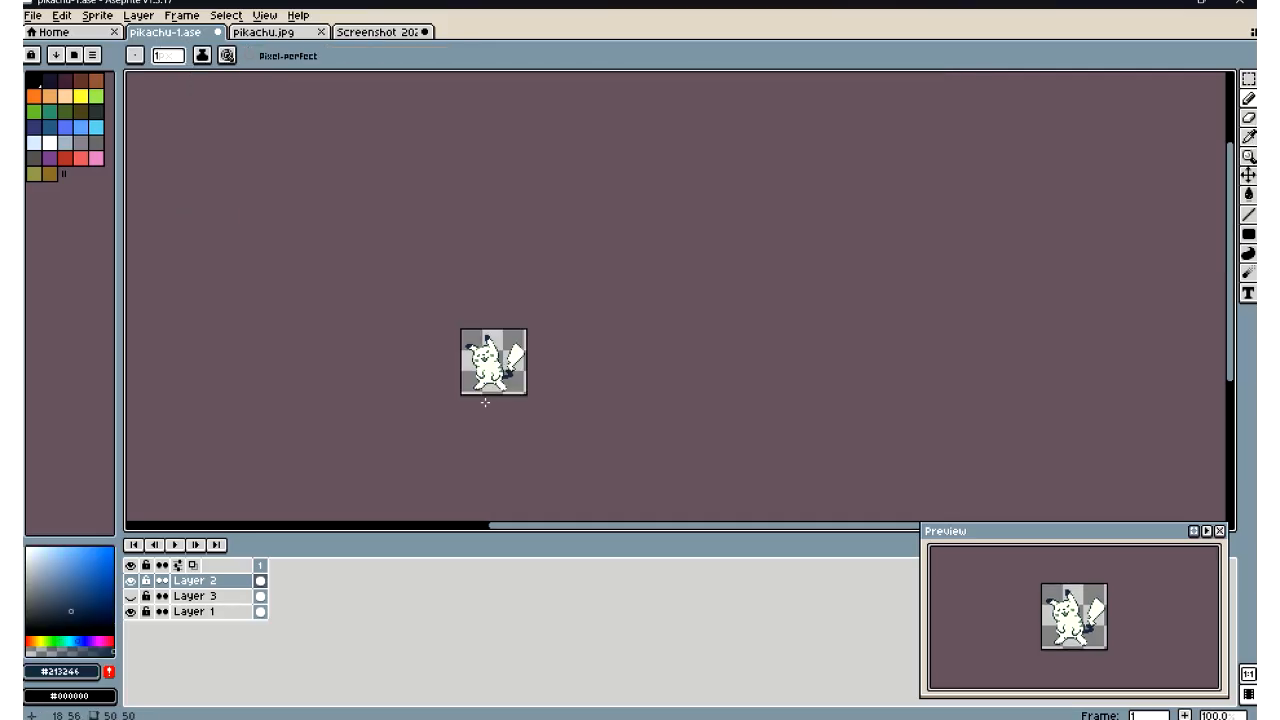
scroll(485, 402, up, 6)
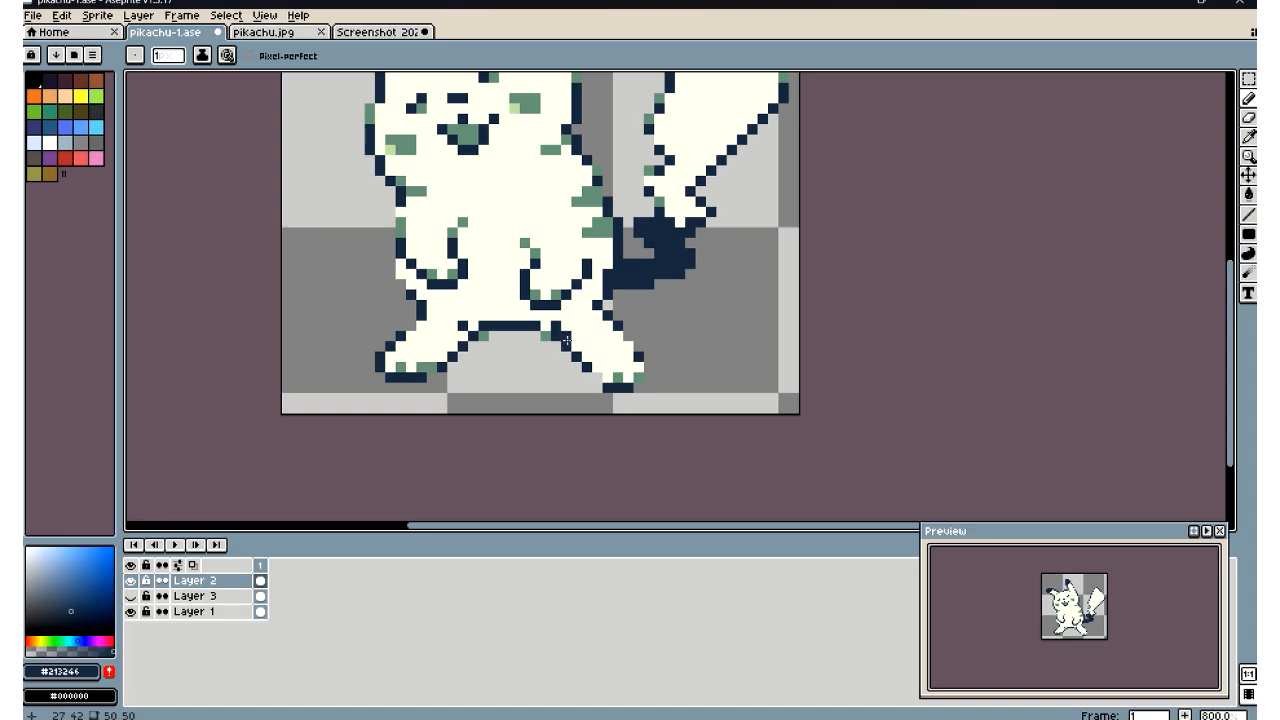
scroll(521, 356, down, 5)
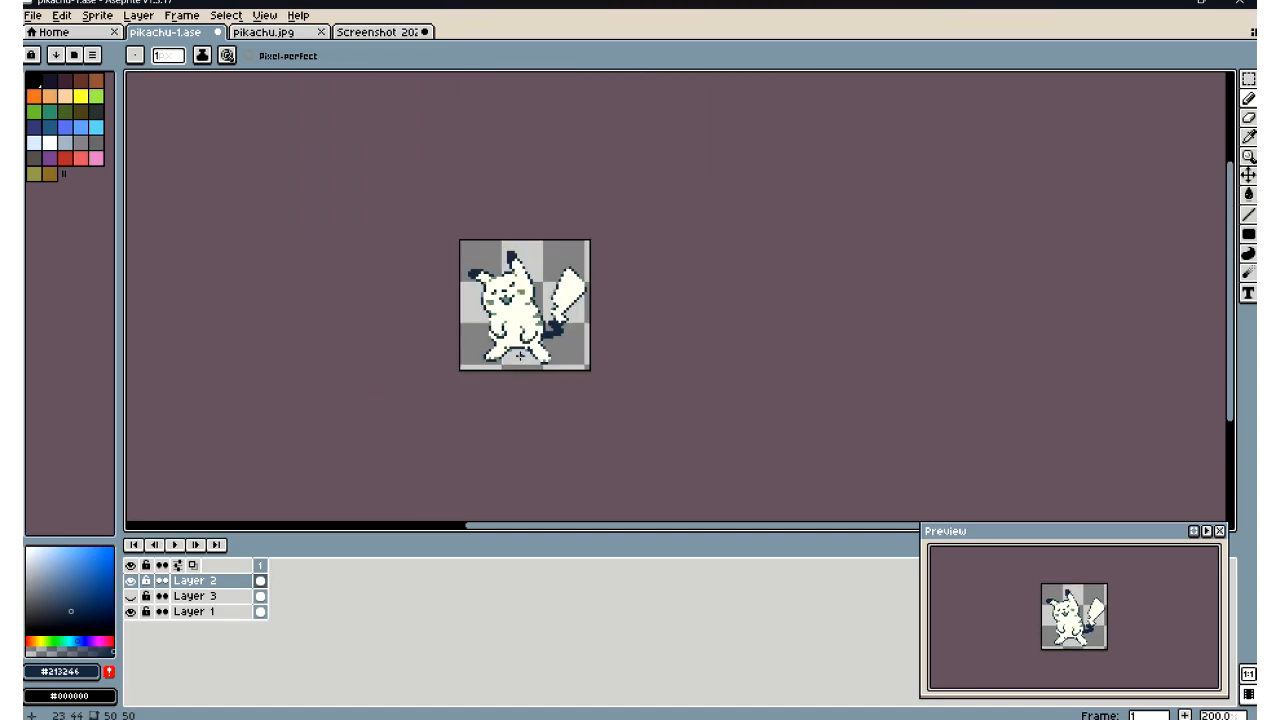
scroll(520, 356, up, 7)
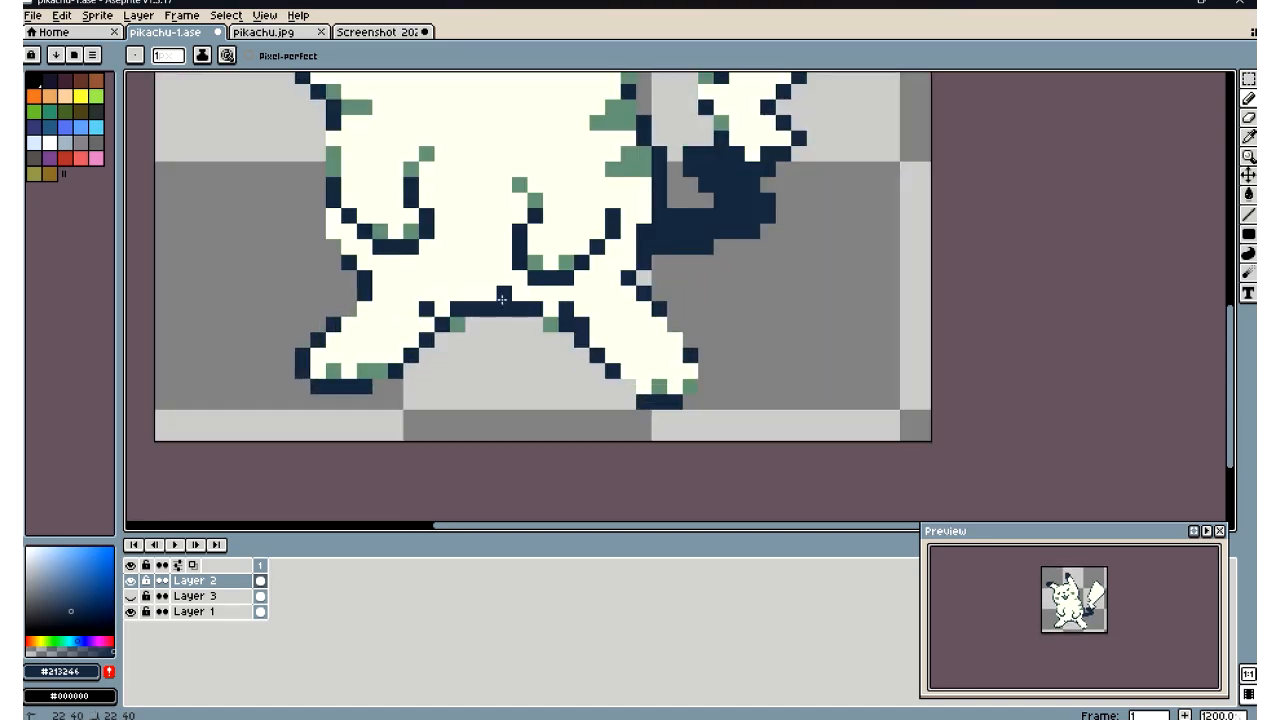
drag(502, 298, 485, 299)
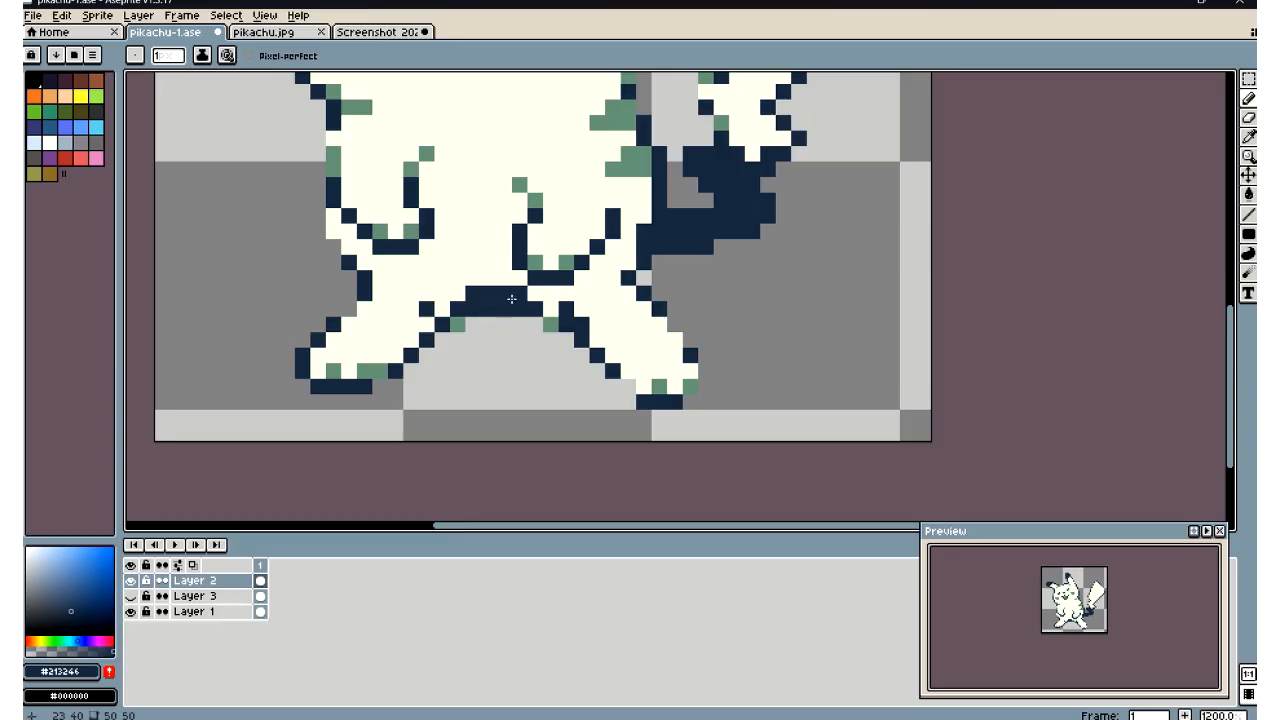
click(1248, 117)
drag(489, 309, 505, 309)
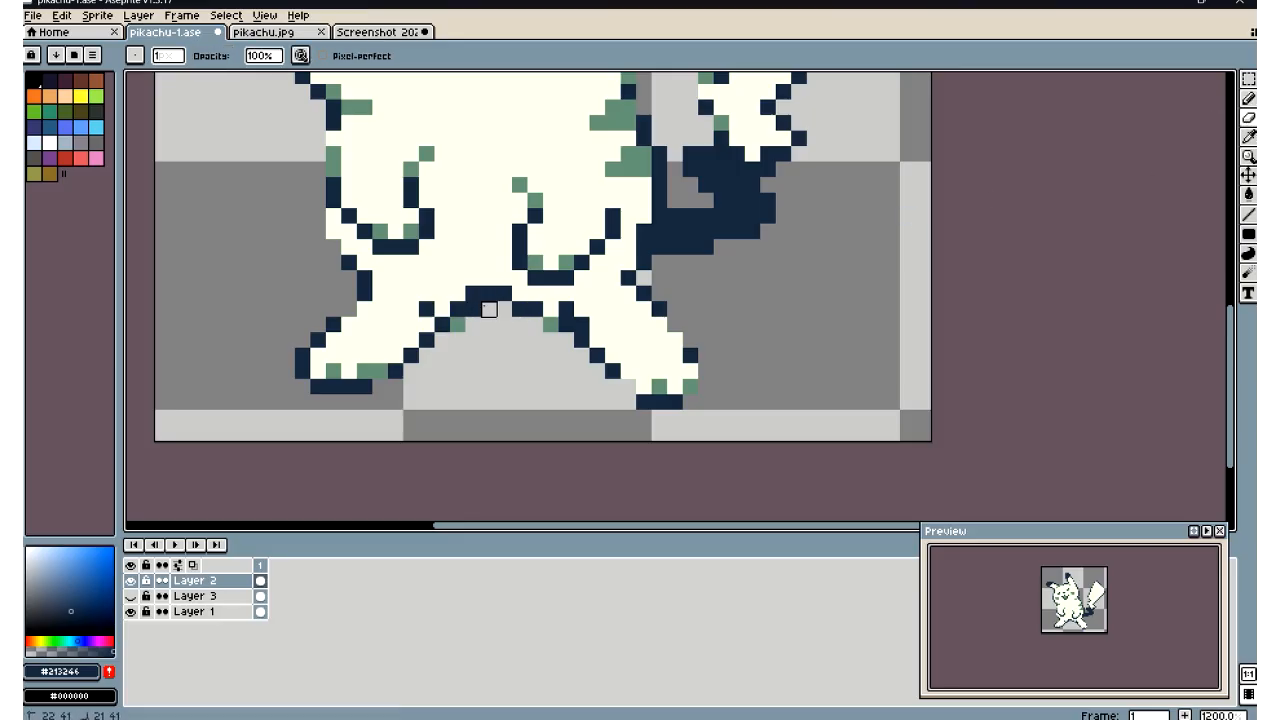
scroll(443, 356, down, 3)
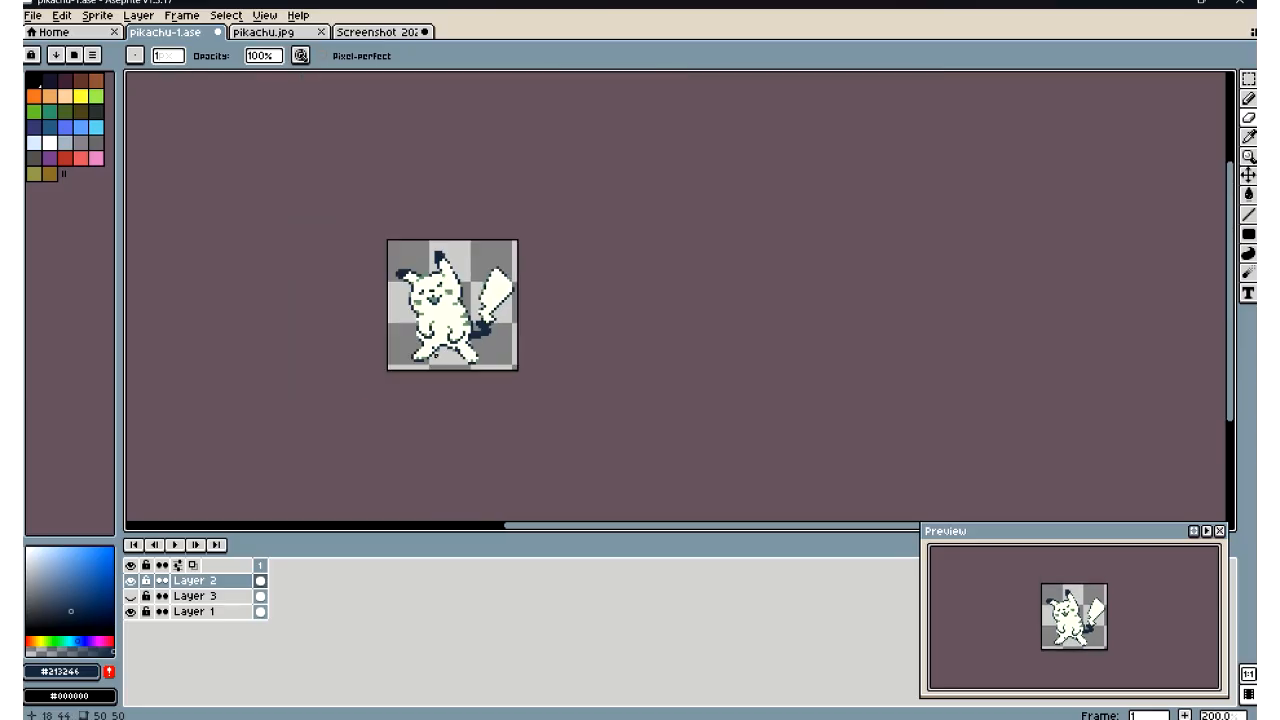
scroll(436, 378, down, 1)
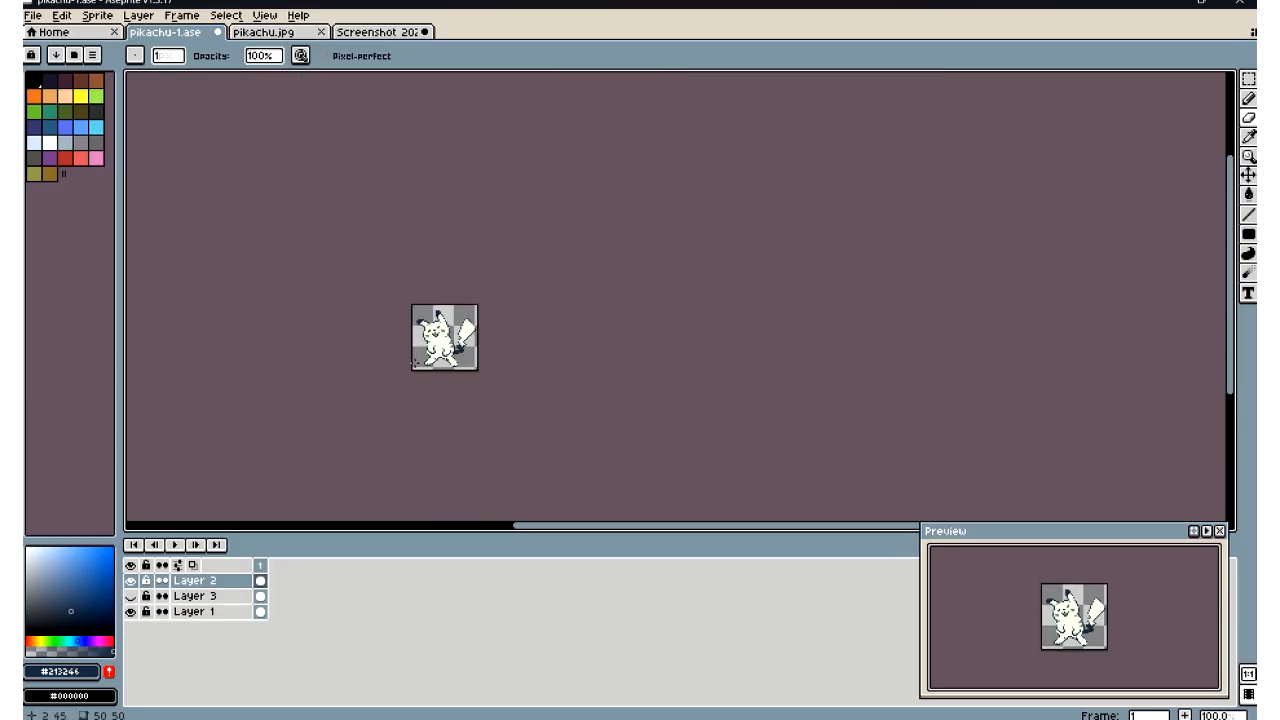
scroll(414, 363, up, 8)
key(v)
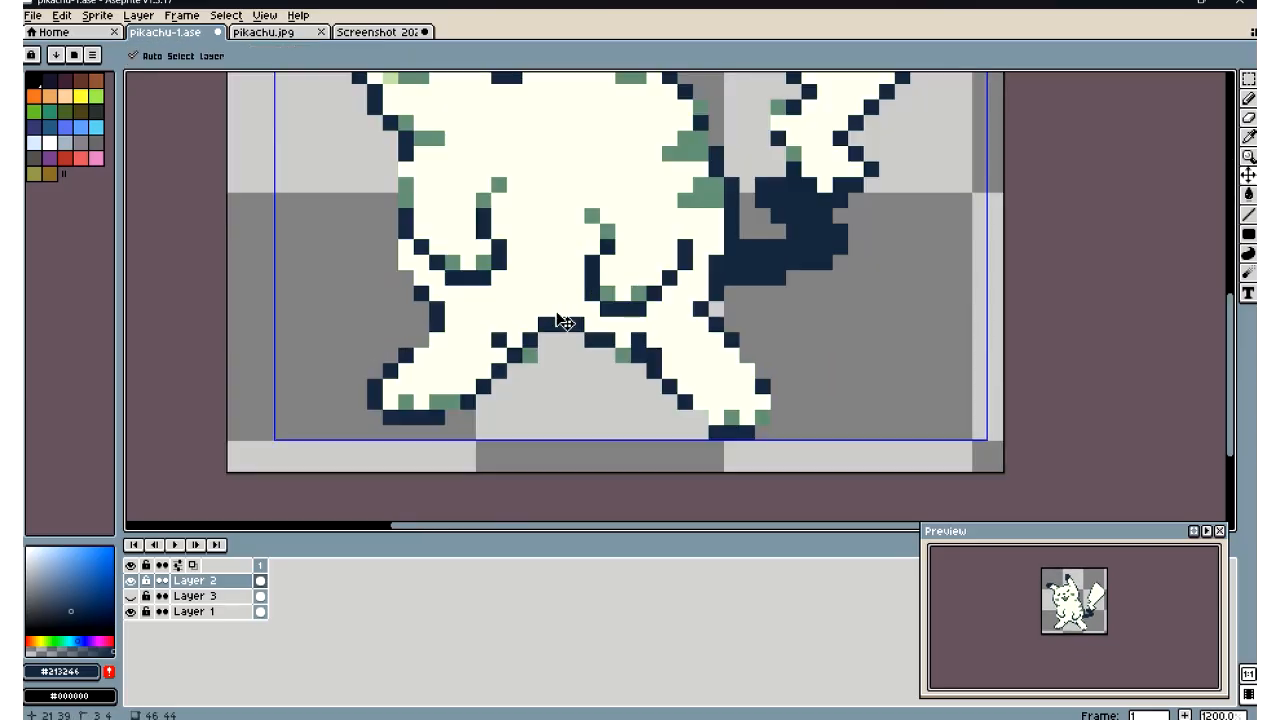
Undo the recent pencil strokes on the outline between the character's legs
key(ctrl+z)
key(ctrl+z)
key(ctrl+z)
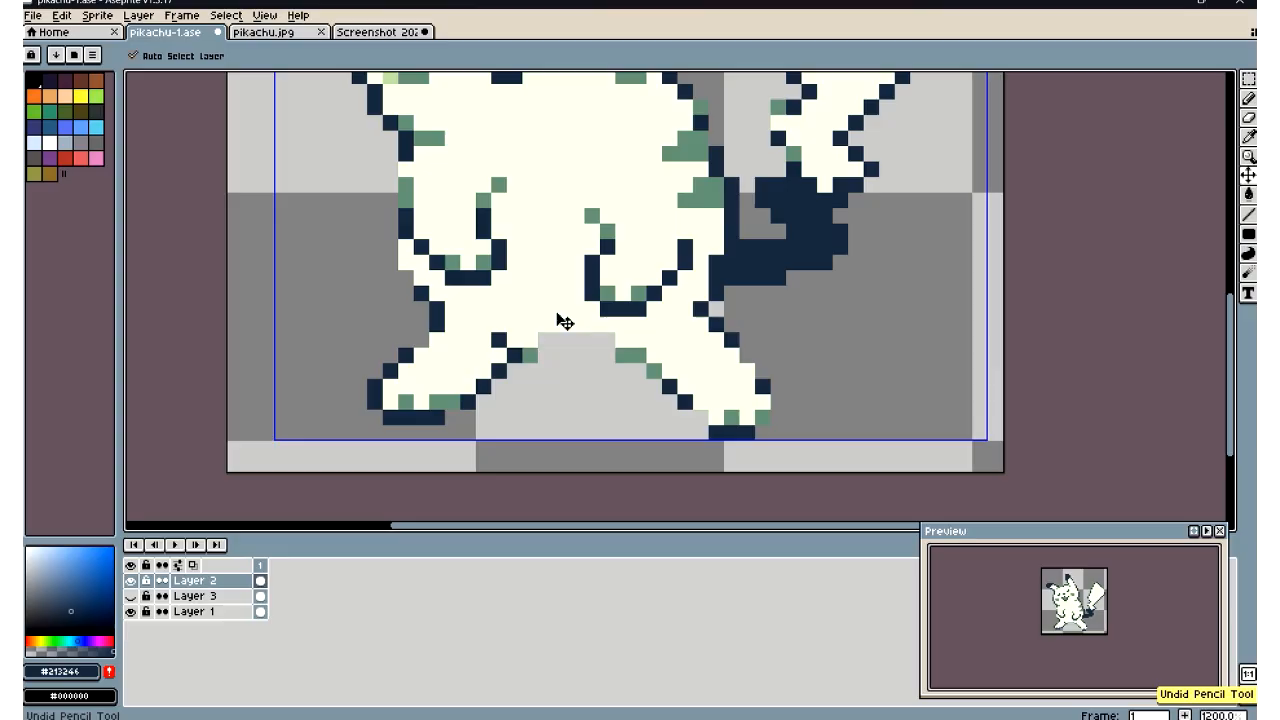
key(ctrl+z)
key(ctrl+z)
key(ctrl+z)
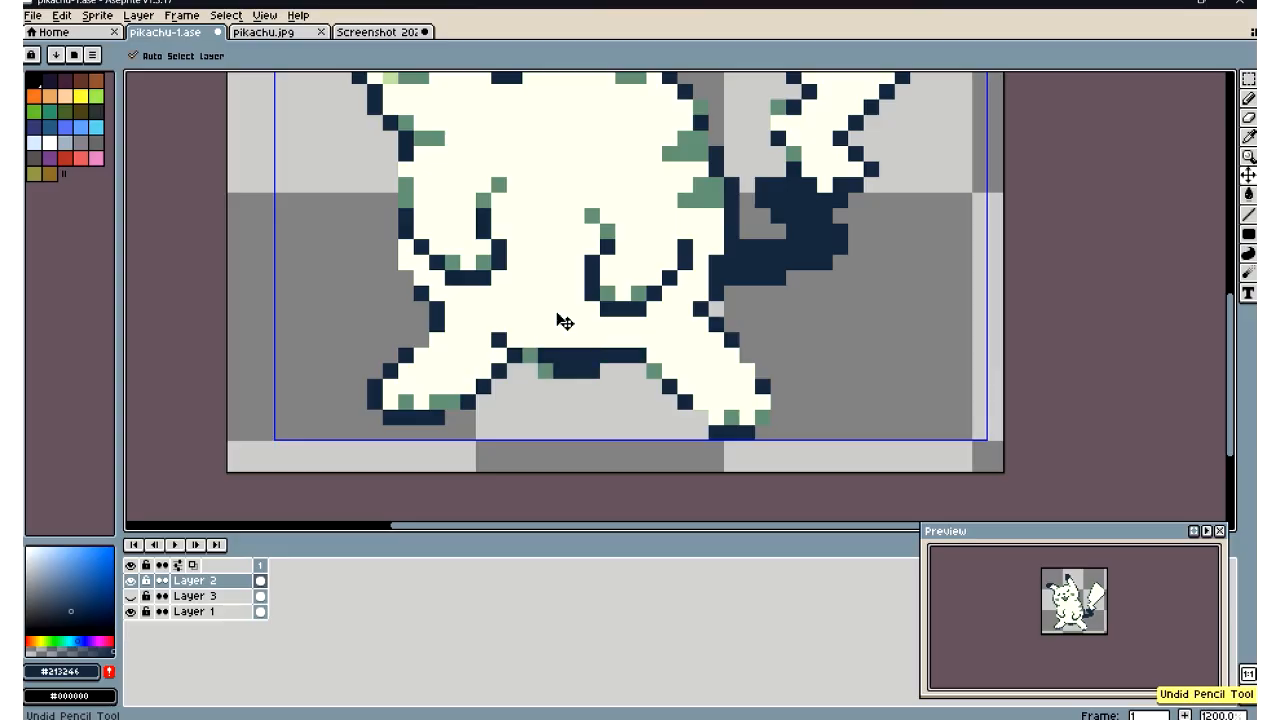
key(ctrl+z)
key(ctrl+z)
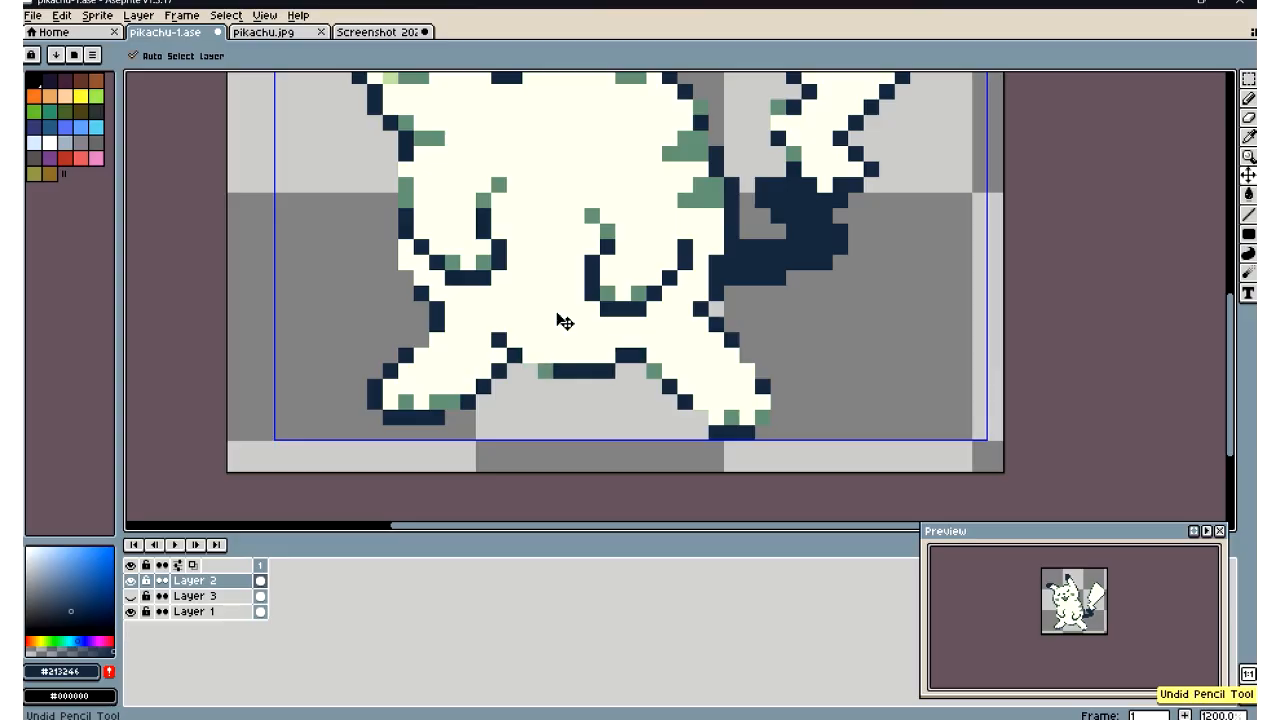
key(b)
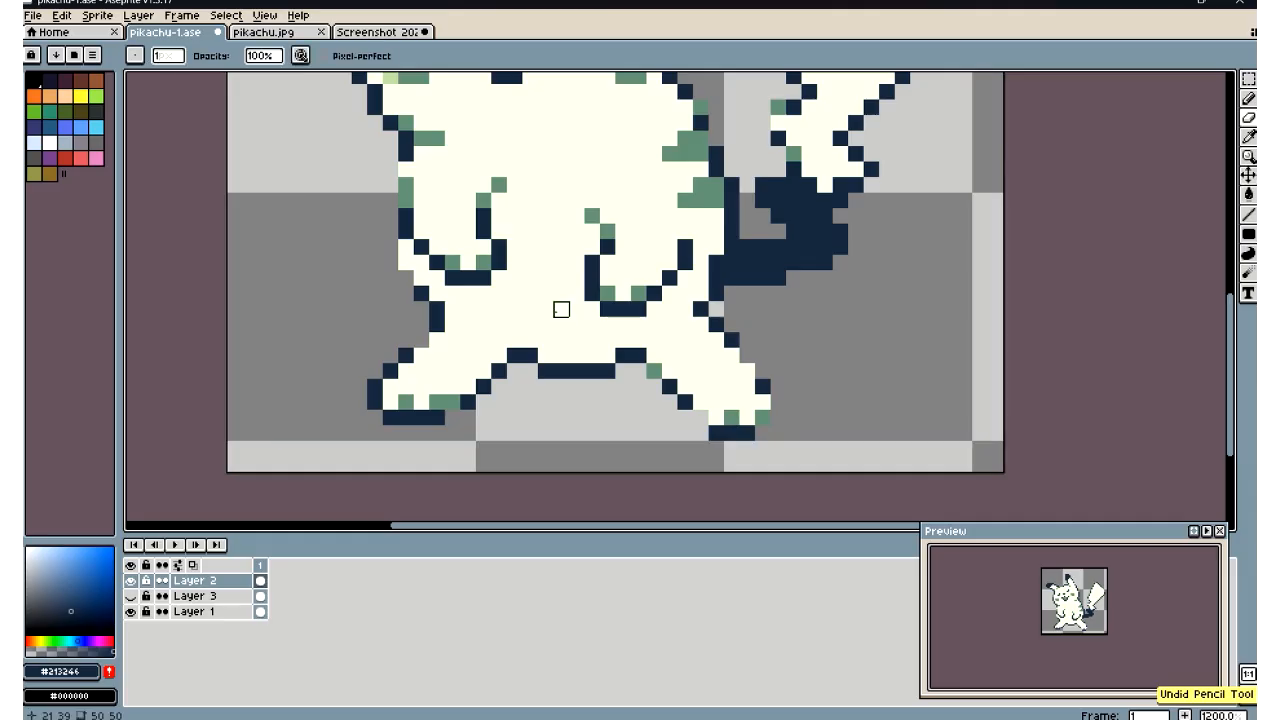
scroll(561, 310, down, 4)
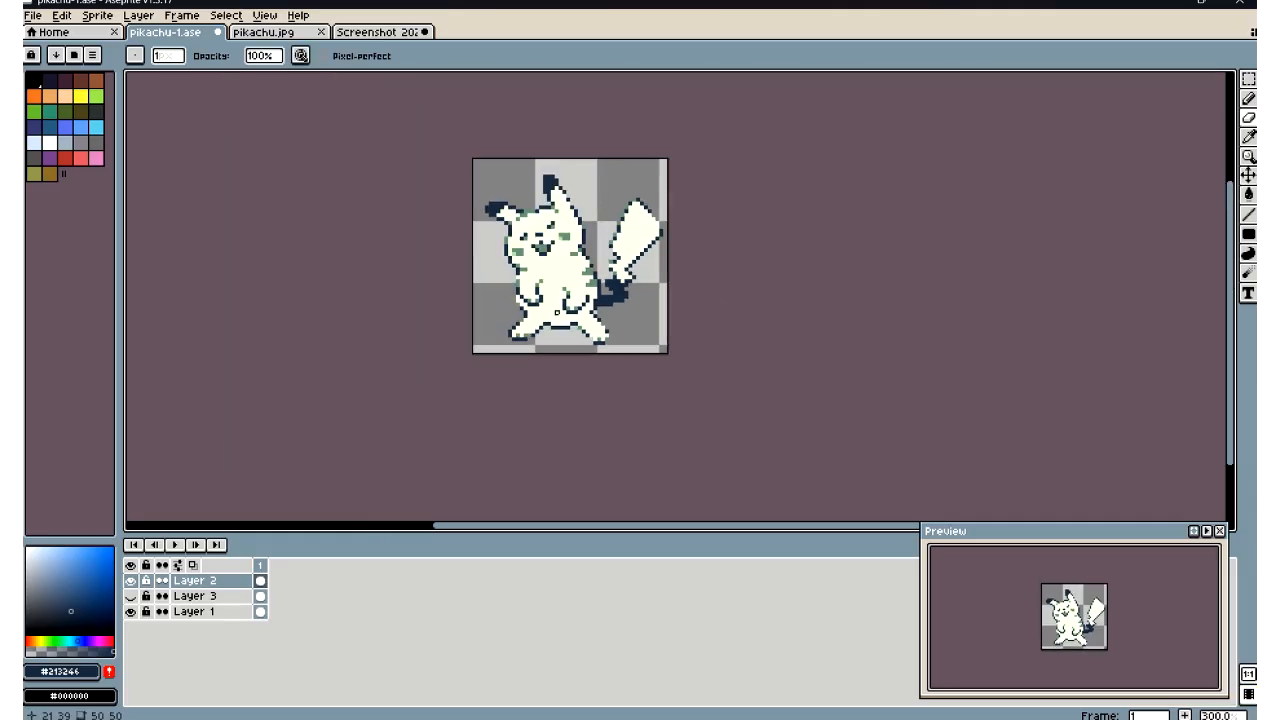
scroll(557, 312, down, 1)
scroll(557, 303, up, 5)
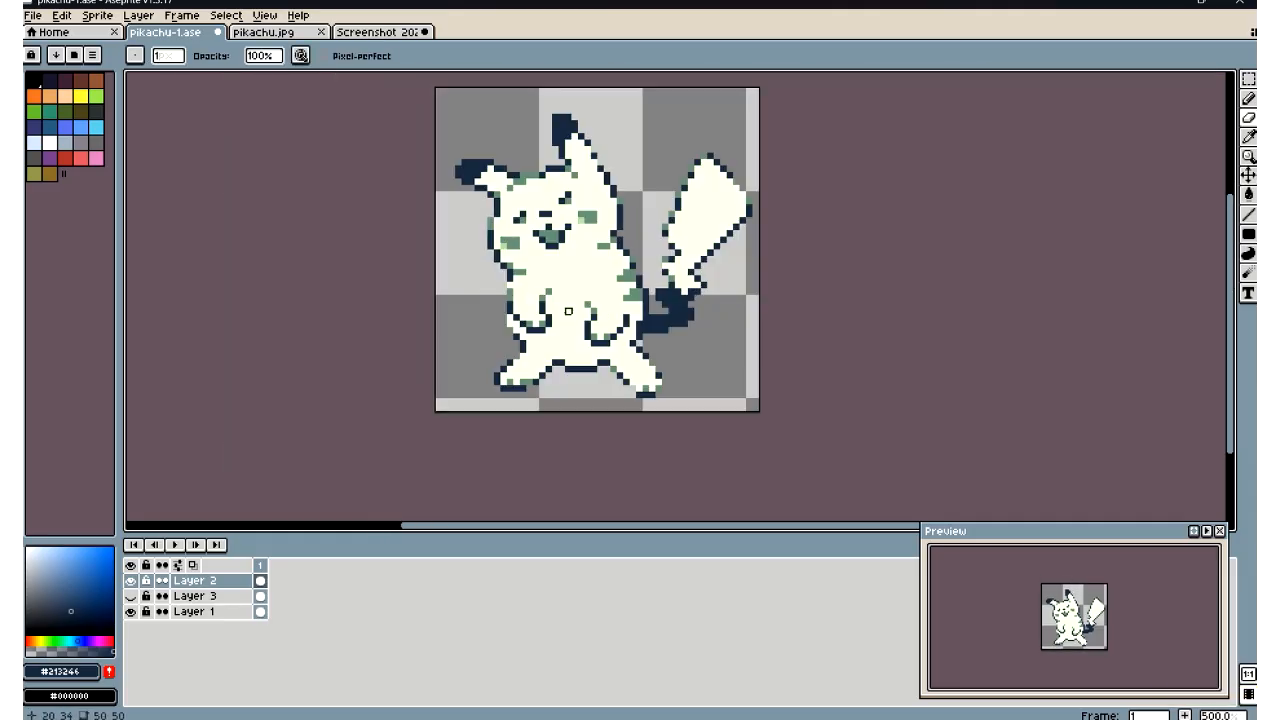
Undo the earlier crotch outline and eraser edits, back to where Layer 4 is still separate above Layer 2
key(ctrl+z)
key(ctrl+z)
key(ctrl+z)
key(ctrl+z)
key(ctrl+z)
key(ctrl+z)
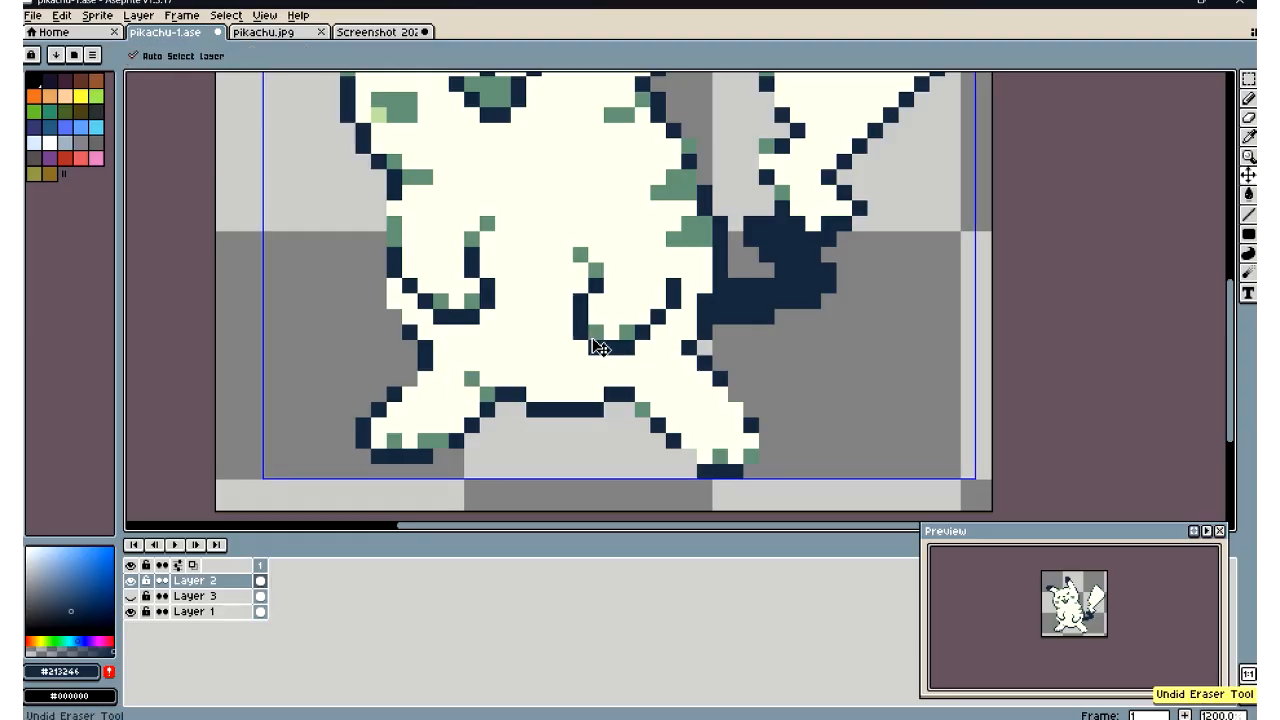
key(ctrl+z)
key(ctrl+z)
key(ctrl+z)
key(ctrl+z)
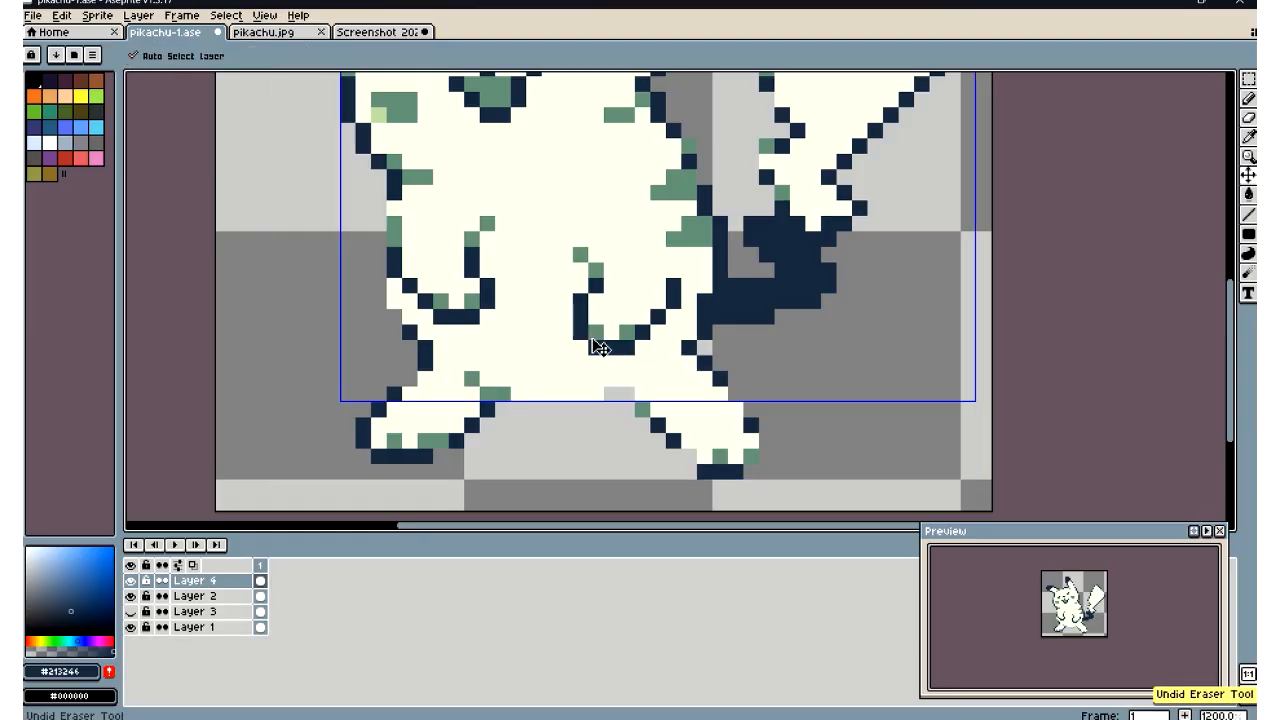
scroll(595, 334, down, 1)
scroll(595, 310, down, 5)
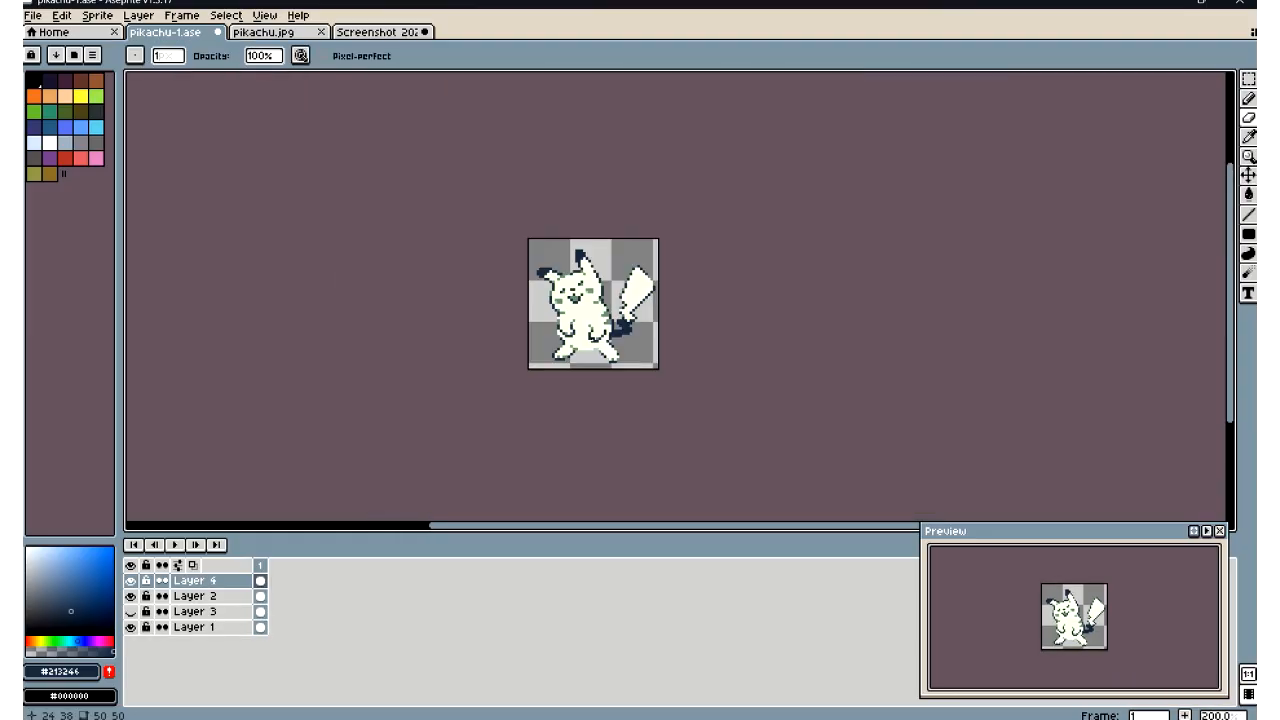
scroll(594, 334, up, 5)
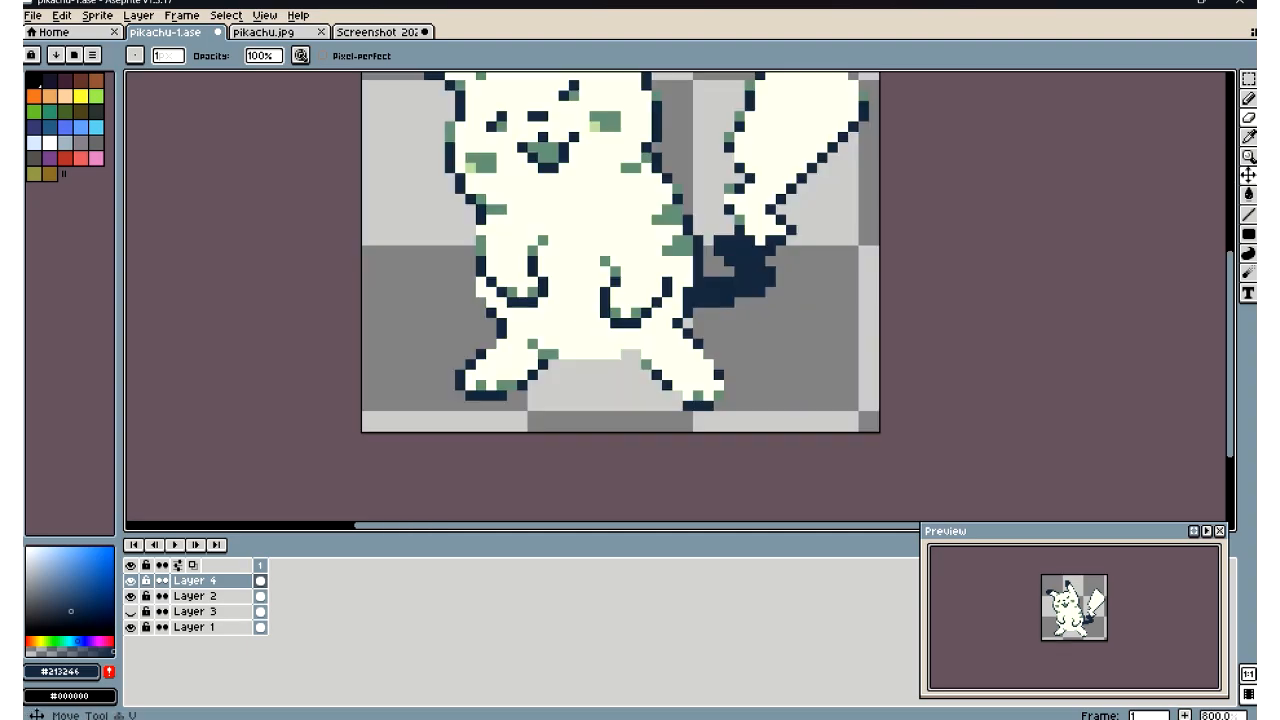
Draw a horizontal navy #213246 pencil line about 6 pixels long along the lower belly edge between the legs
click(1248, 137)
scroll(672, 260, up, 2)
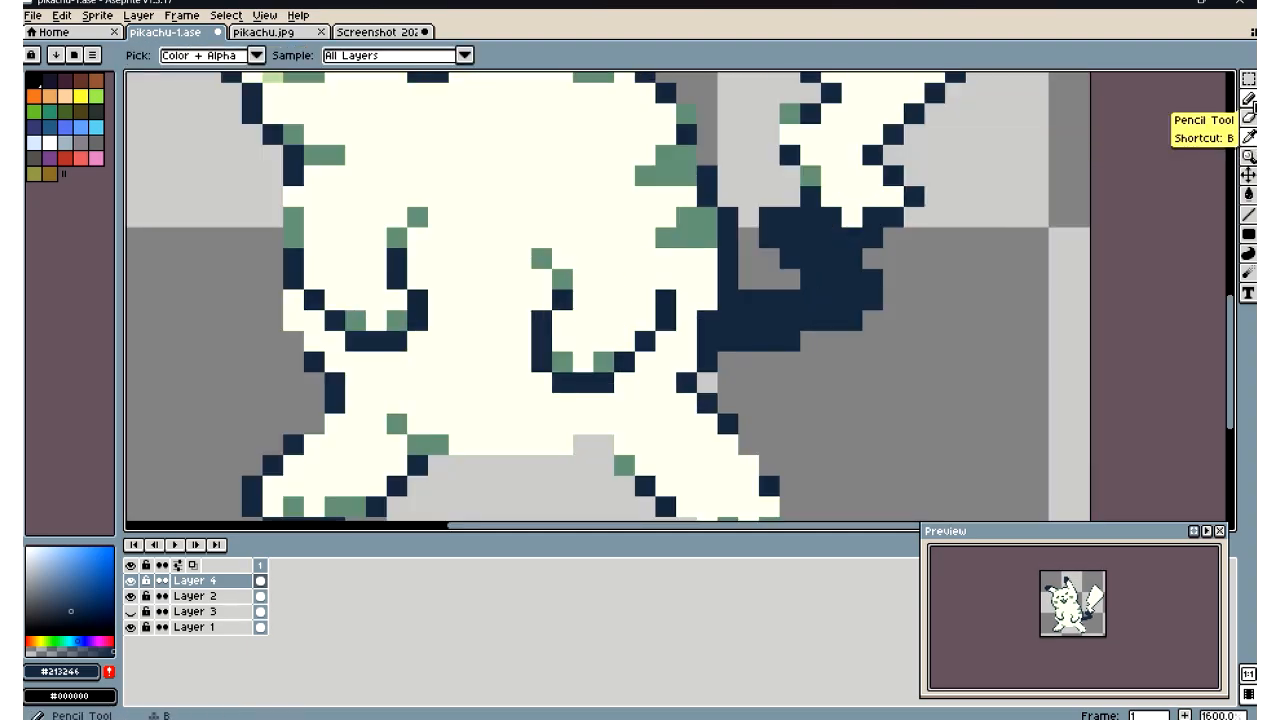
click(1248, 98)
scroll(543, 240, up, 4)
scroll(530, 270, down, 8)
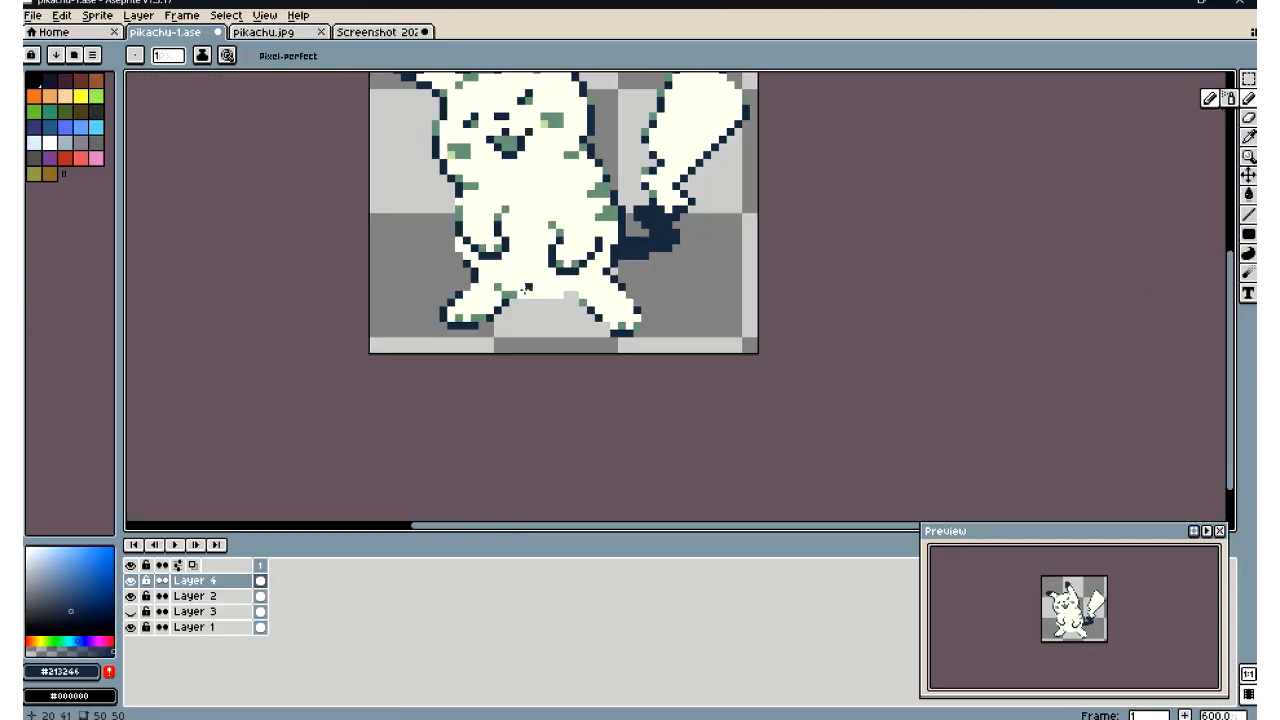
scroll(525, 290, up, 3)
drag(514, 322, 612, 325)
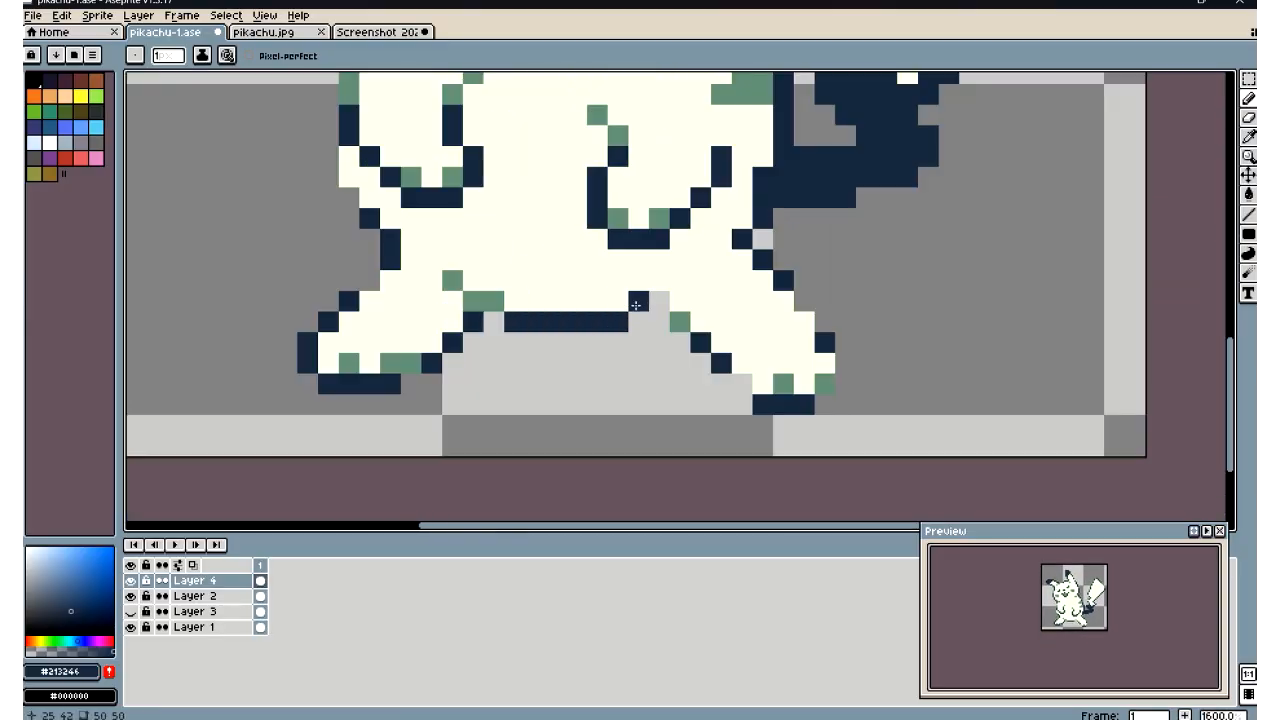
scroll(653, 303, down, 6)
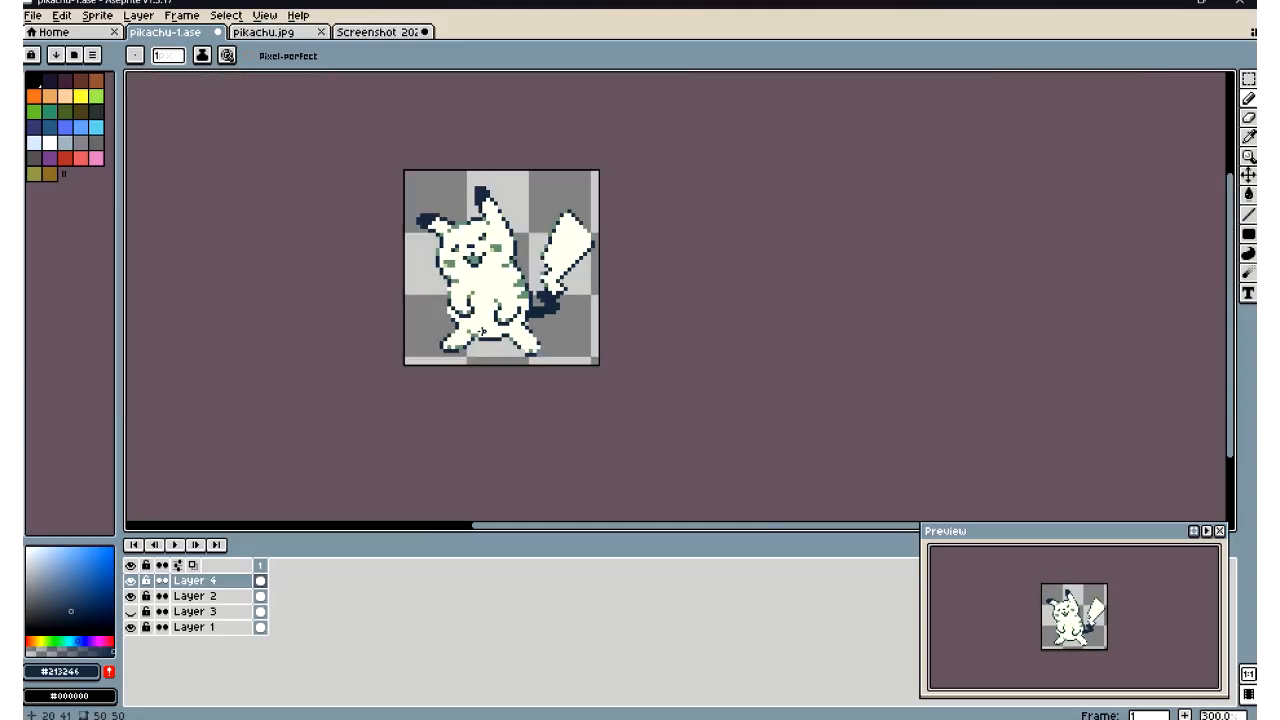
Draw a second navy row about 5 pixels long, one pixel higher, toward the right leg, undoing the stray last pixel
scroll(570, 340, up, 6)
drag(570, 340, 553, 352)
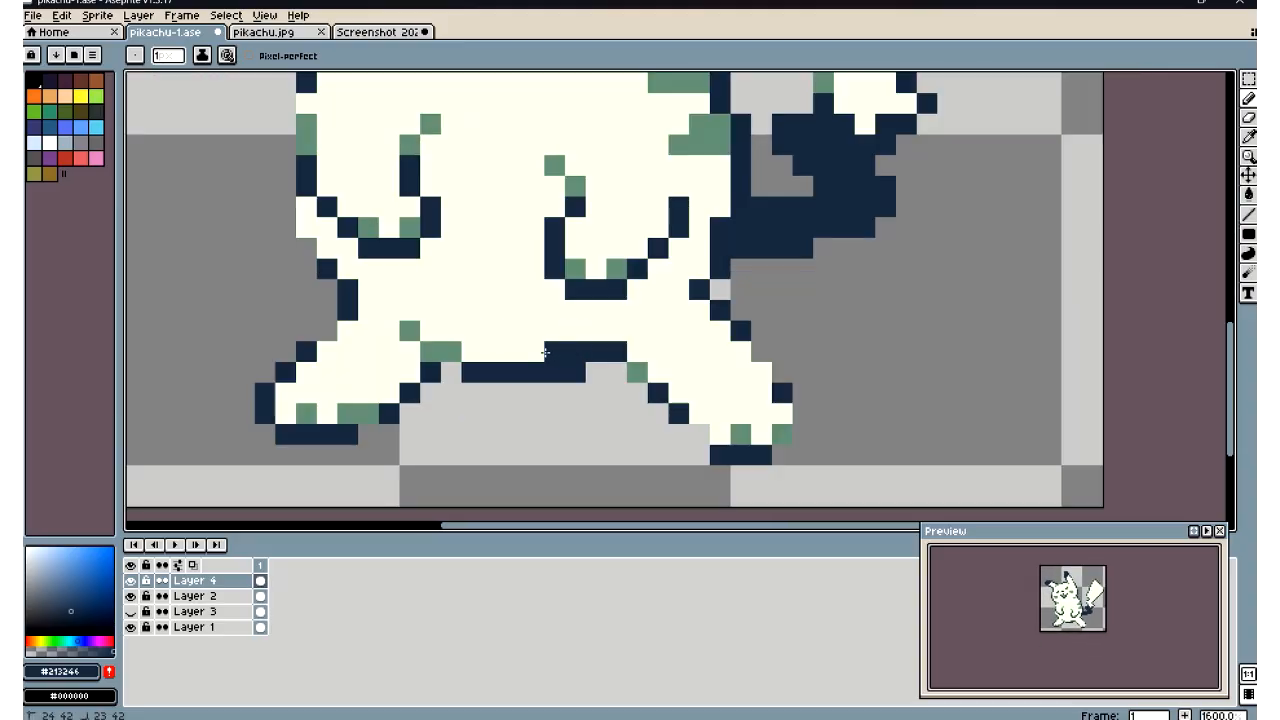
click(534, 351)
click(500, 358)
key(ctrl+z)
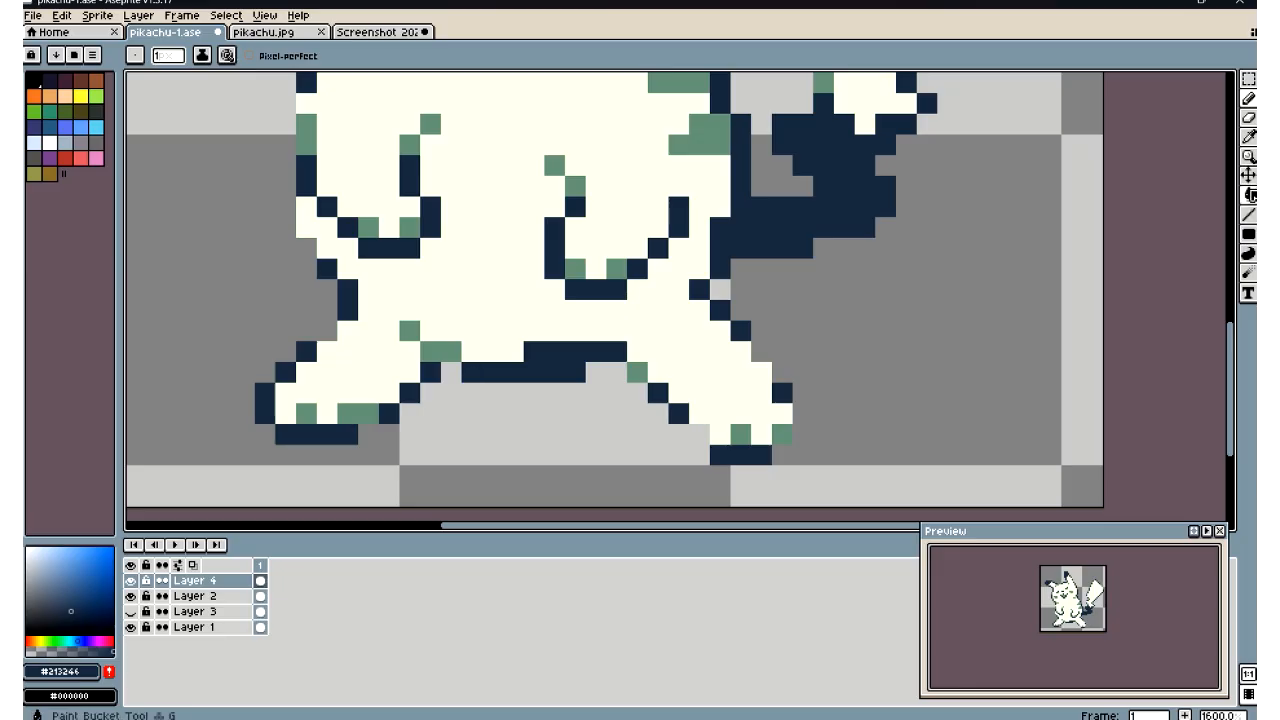
Erase the right part of the lower navy row beneath the raised row, keeping its two leftmost pixels
key(e)
drag(596, 372, 514, 368)
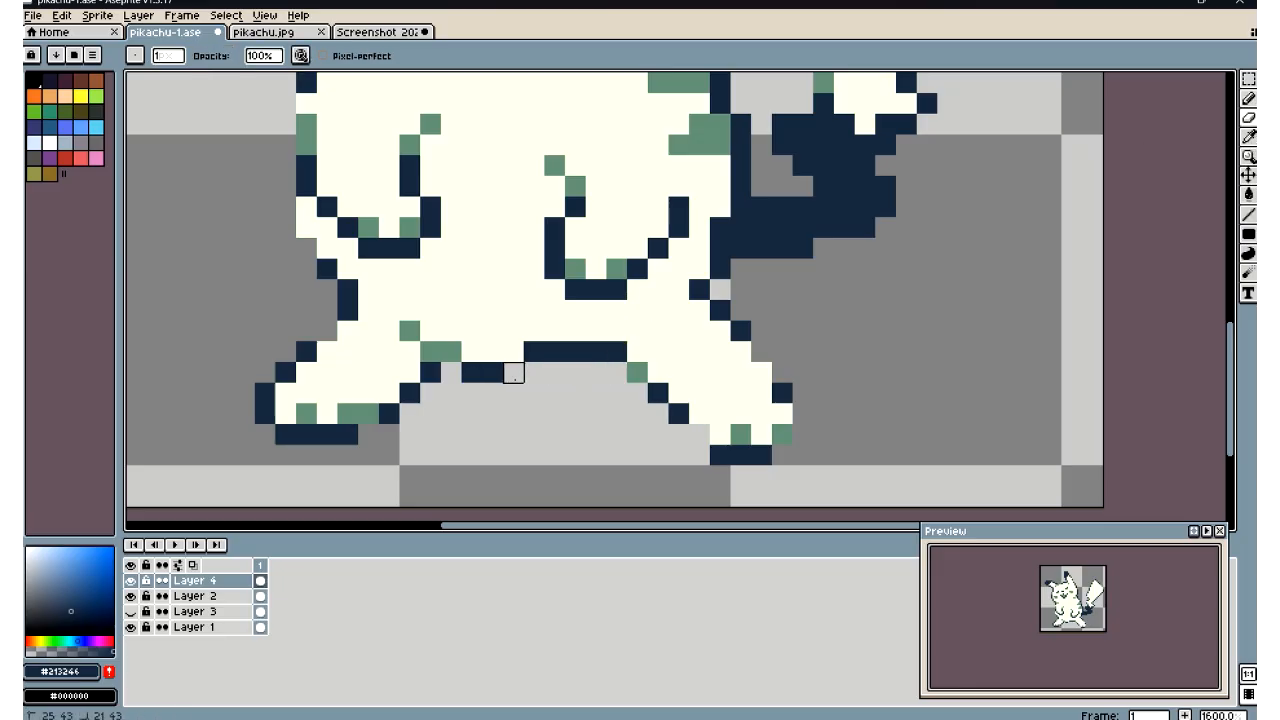
scroll(532, 412, down, 3)
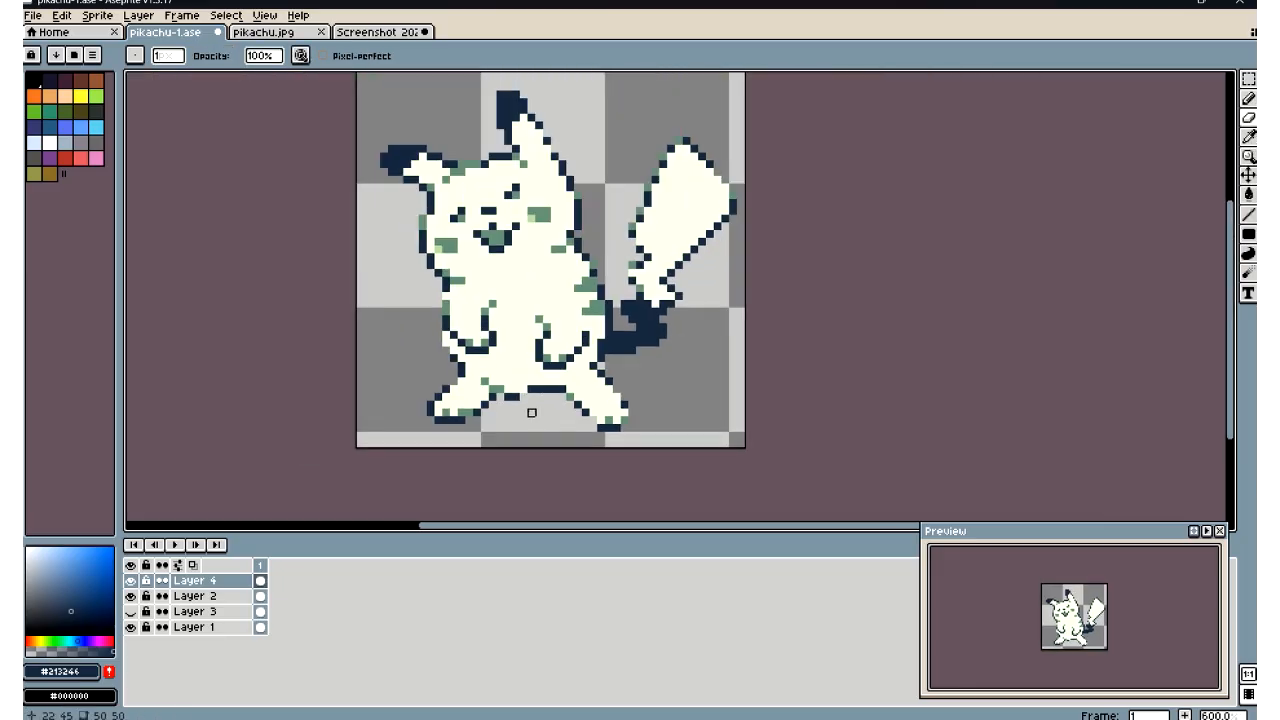
scroll(532, 412, up, 3)
Pick the cream body colour #f1fee2 from the belly and make the Pencil tool active
key(i)
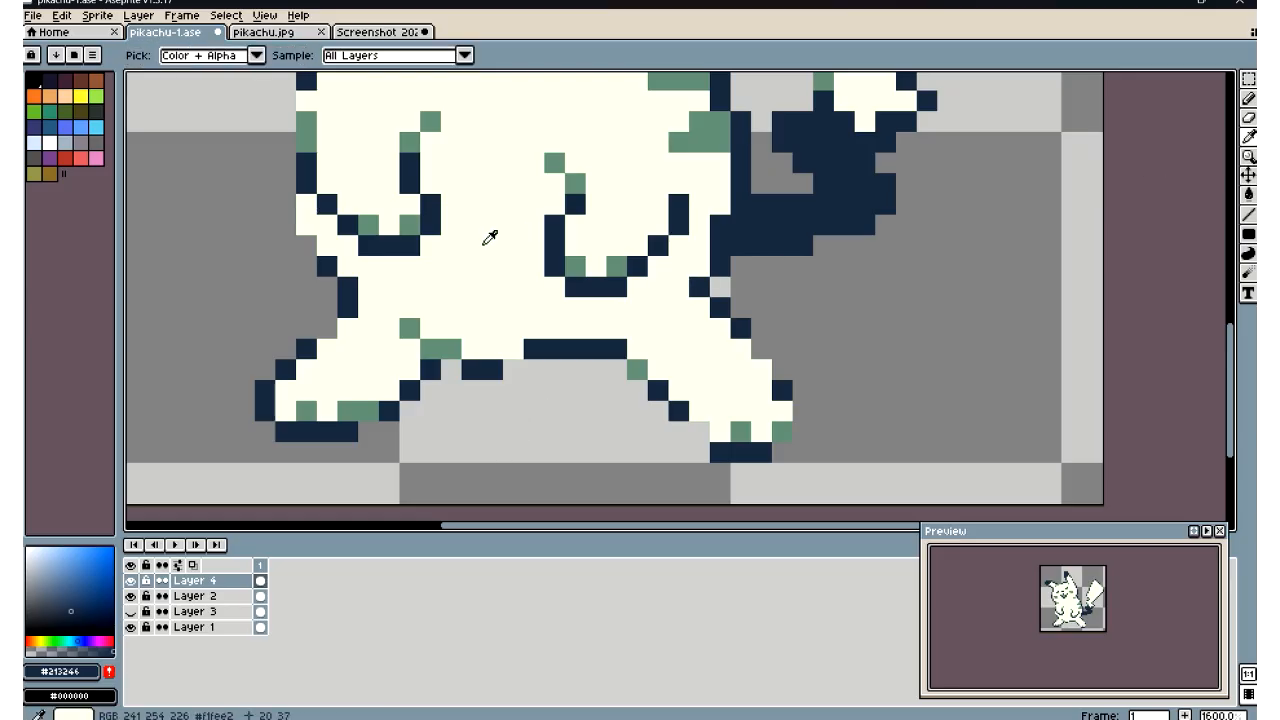
click(490, 237)
click(1248, 98)
click(510, 368)
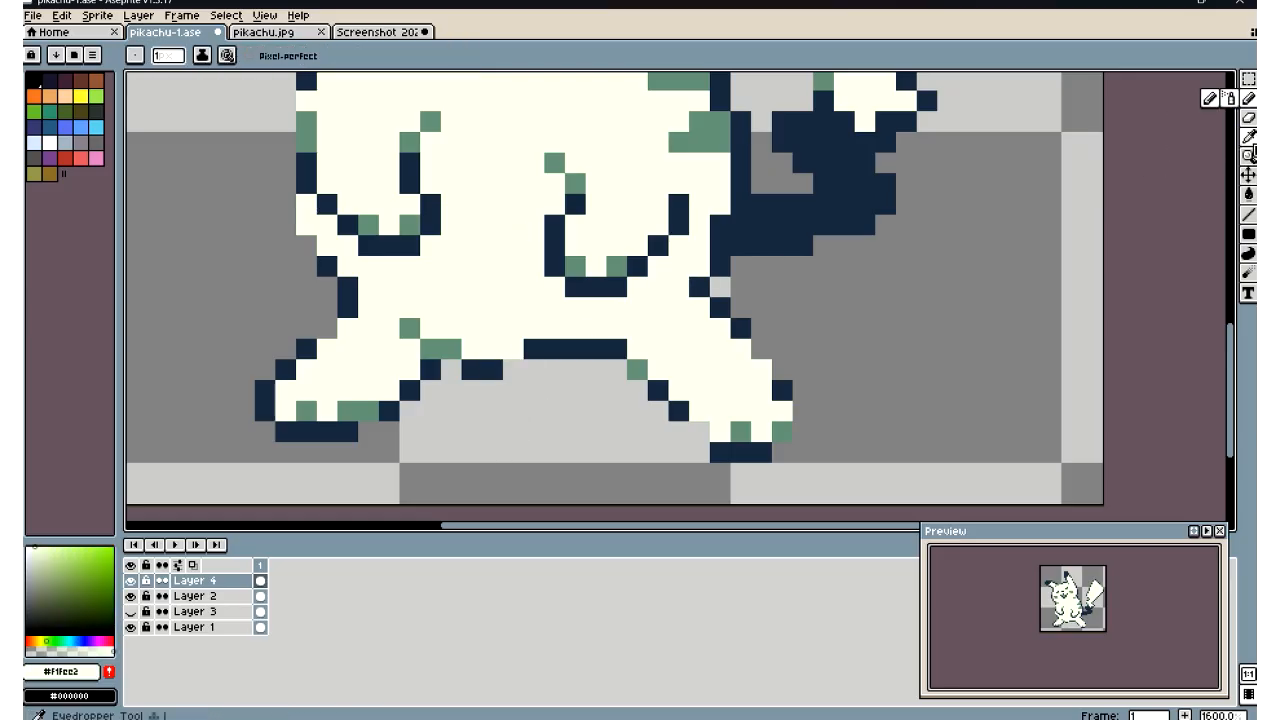
click(350, 286)
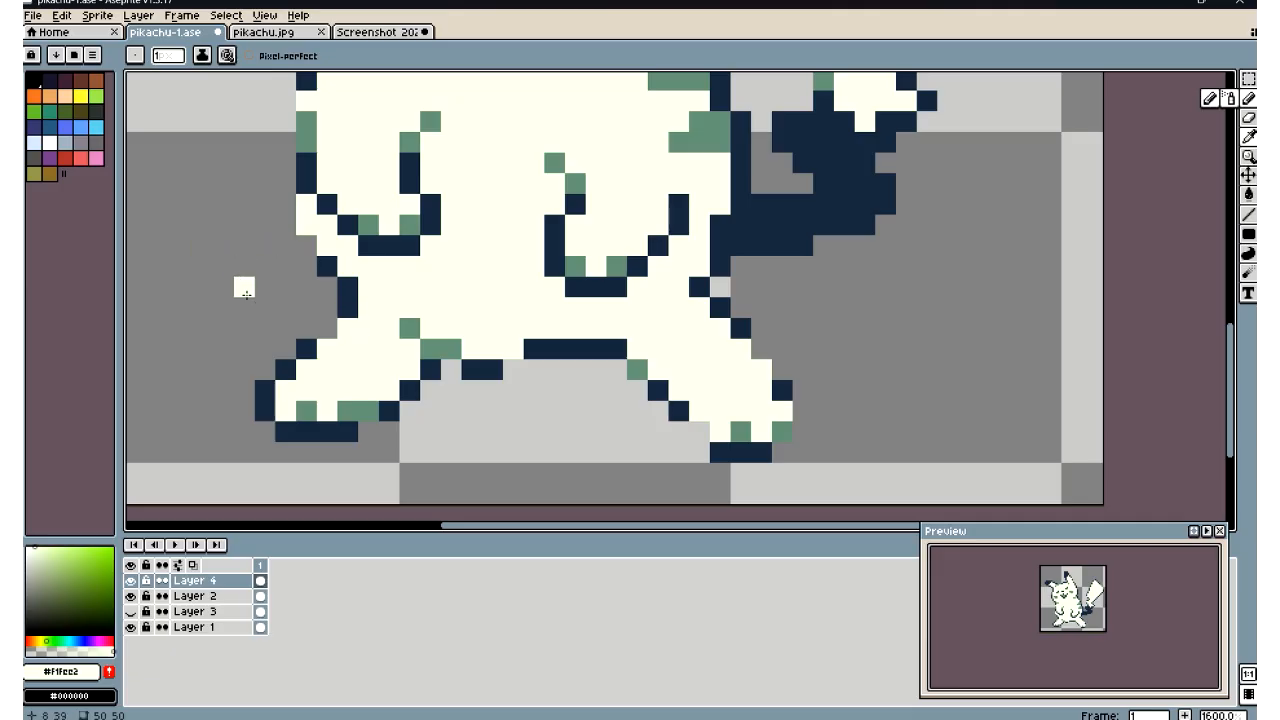
Try painting the green pixels on the tail's upper left outline cream, and undo the strokes
scroll(326, 341, up, 5)
scroll(326, 341, down, 10)
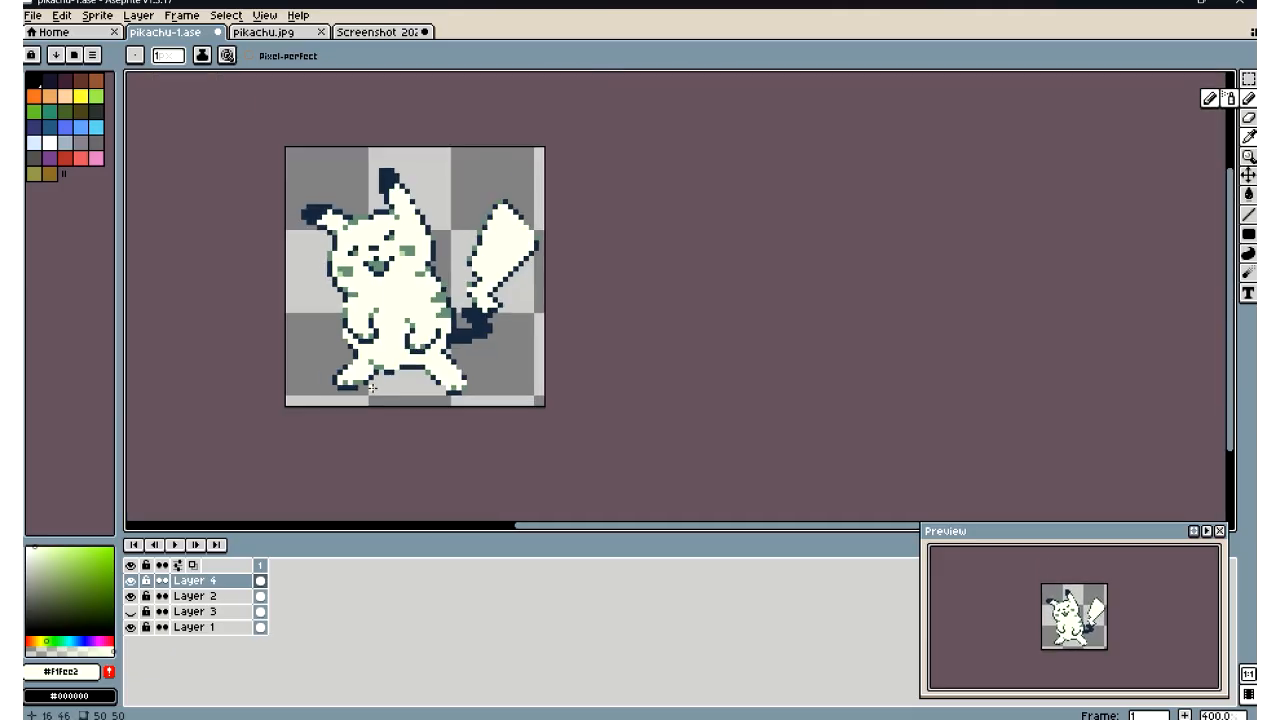
scroll(230, 341, up, 3)
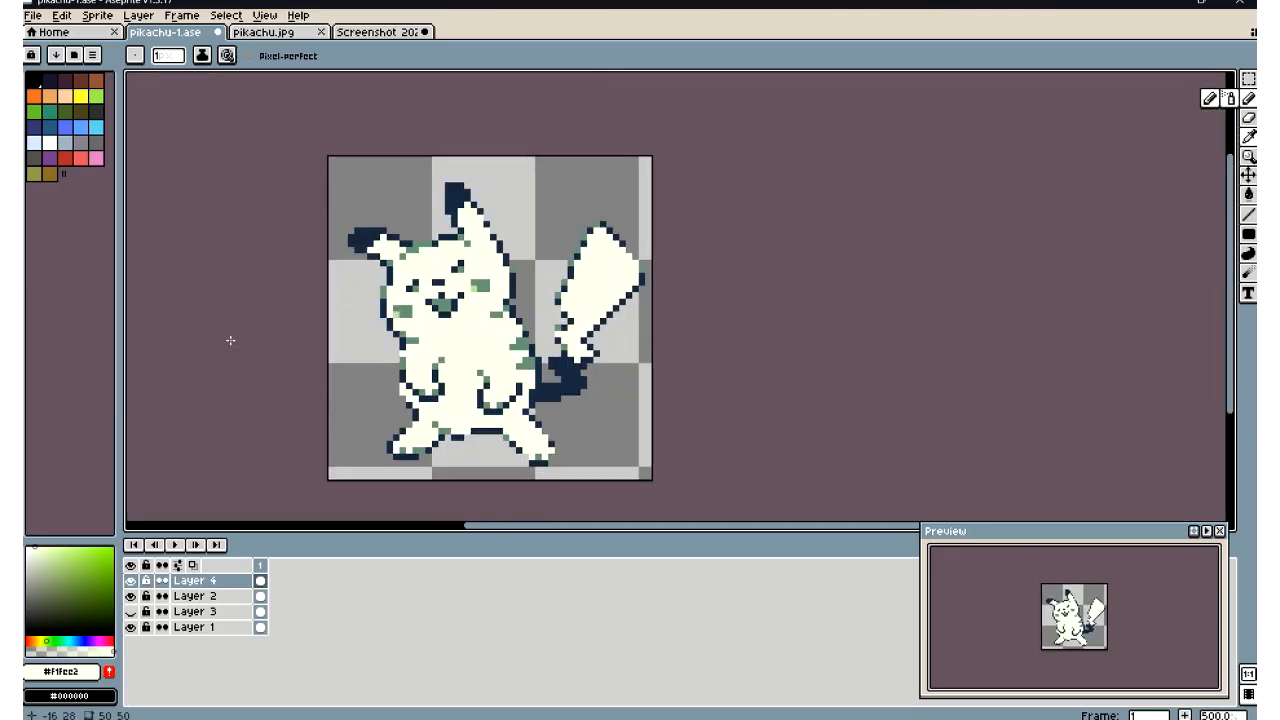
scroll(283, 343, up, 2)
scroll(337, 251, up, 2)
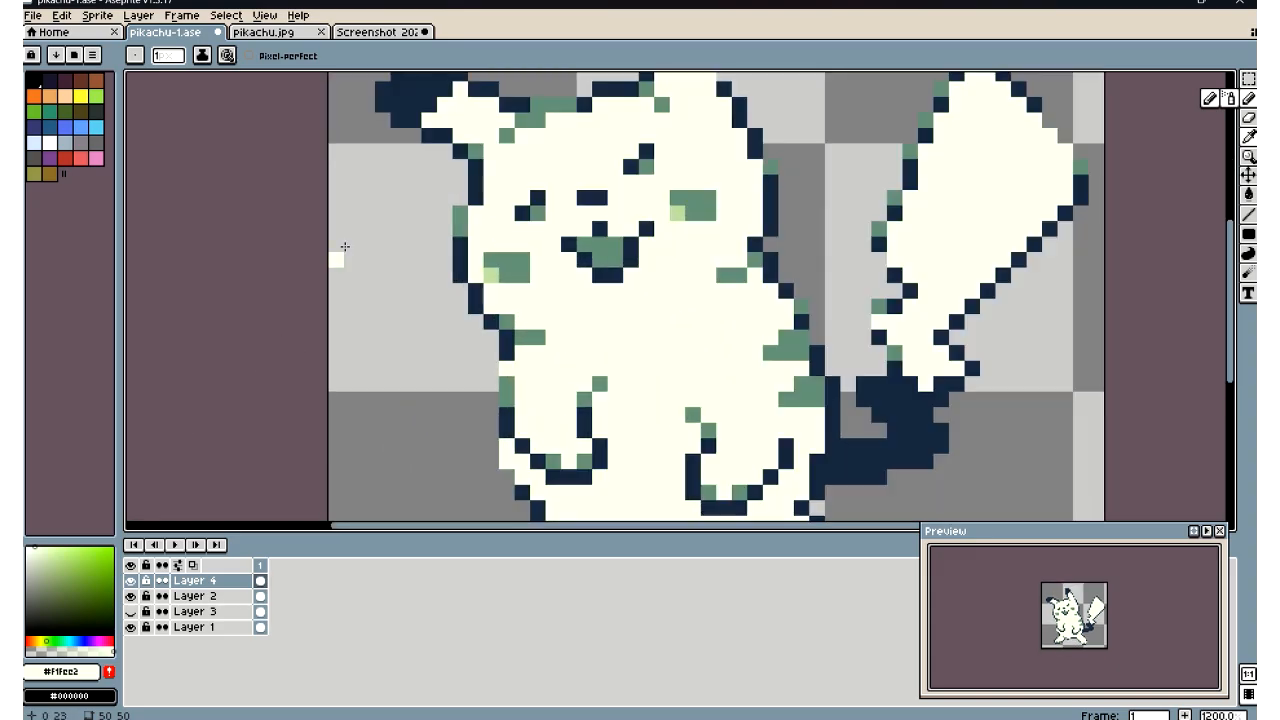
scroll(360, 280, down, 2)
scroll(352, 307, down, 2)
scroll(352, 307, up, 4)
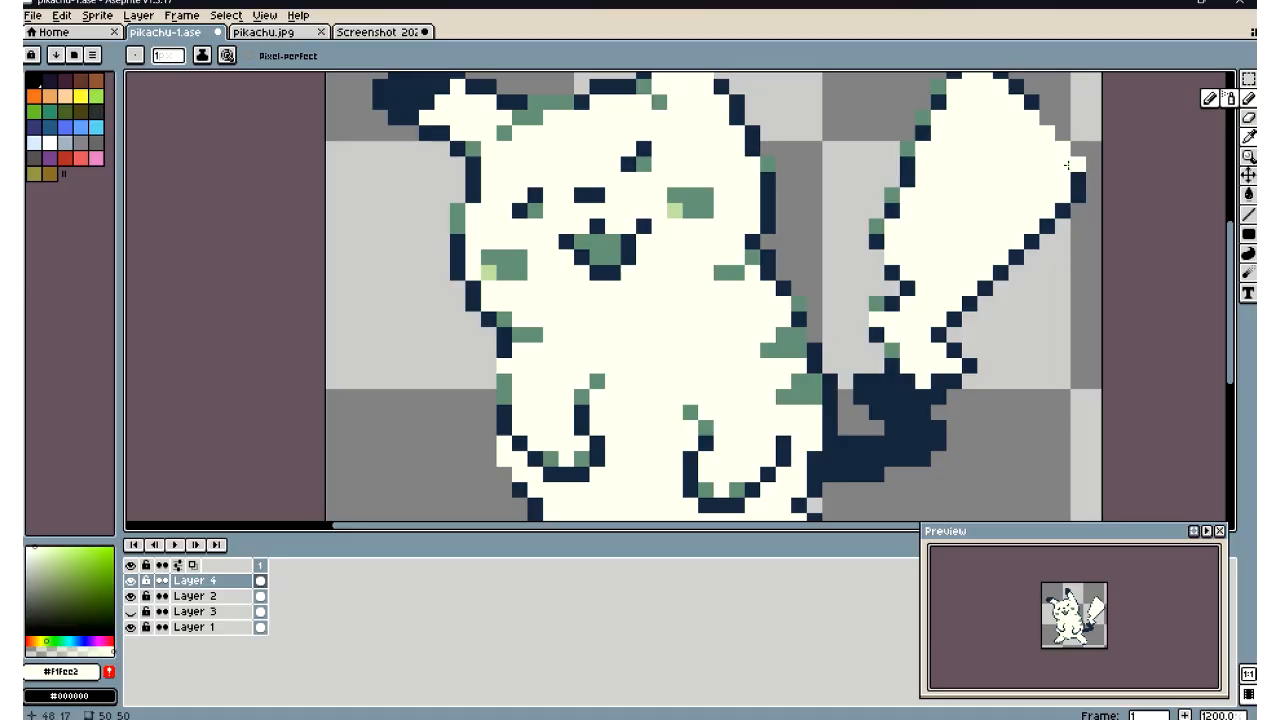
click(923, 118)
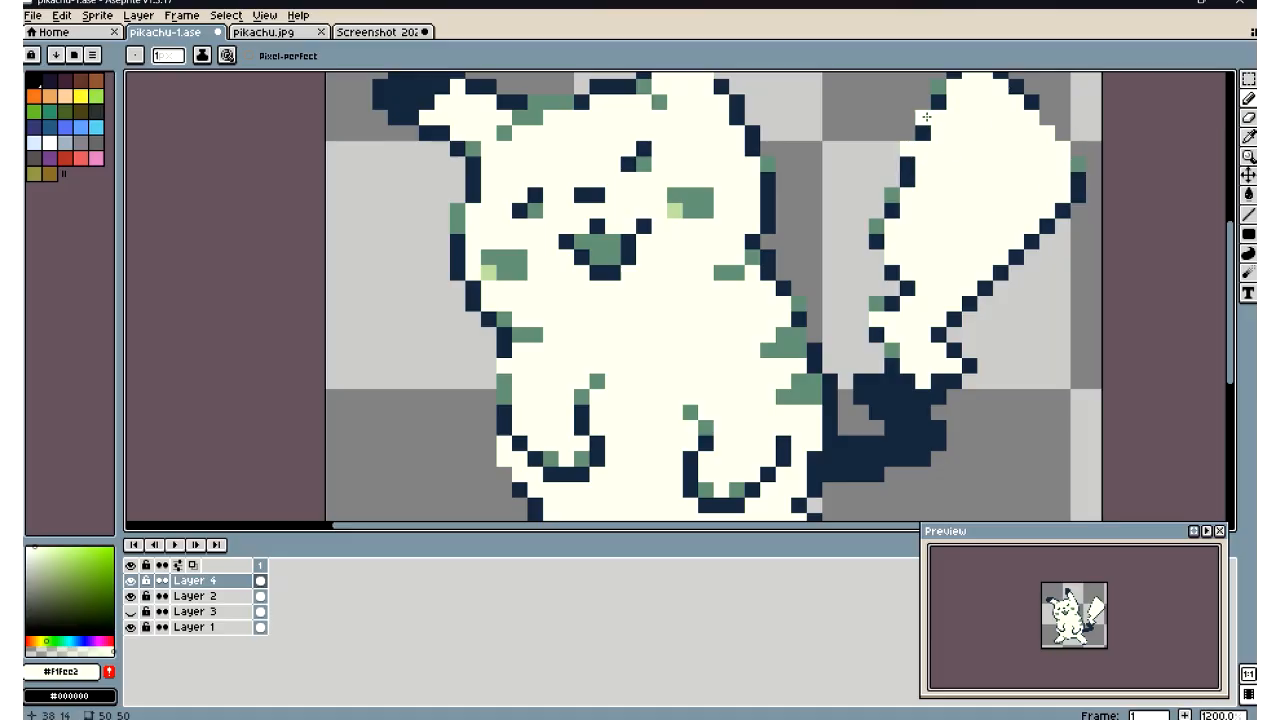
click(937, 90)
scroll(696, 302, down, 7)
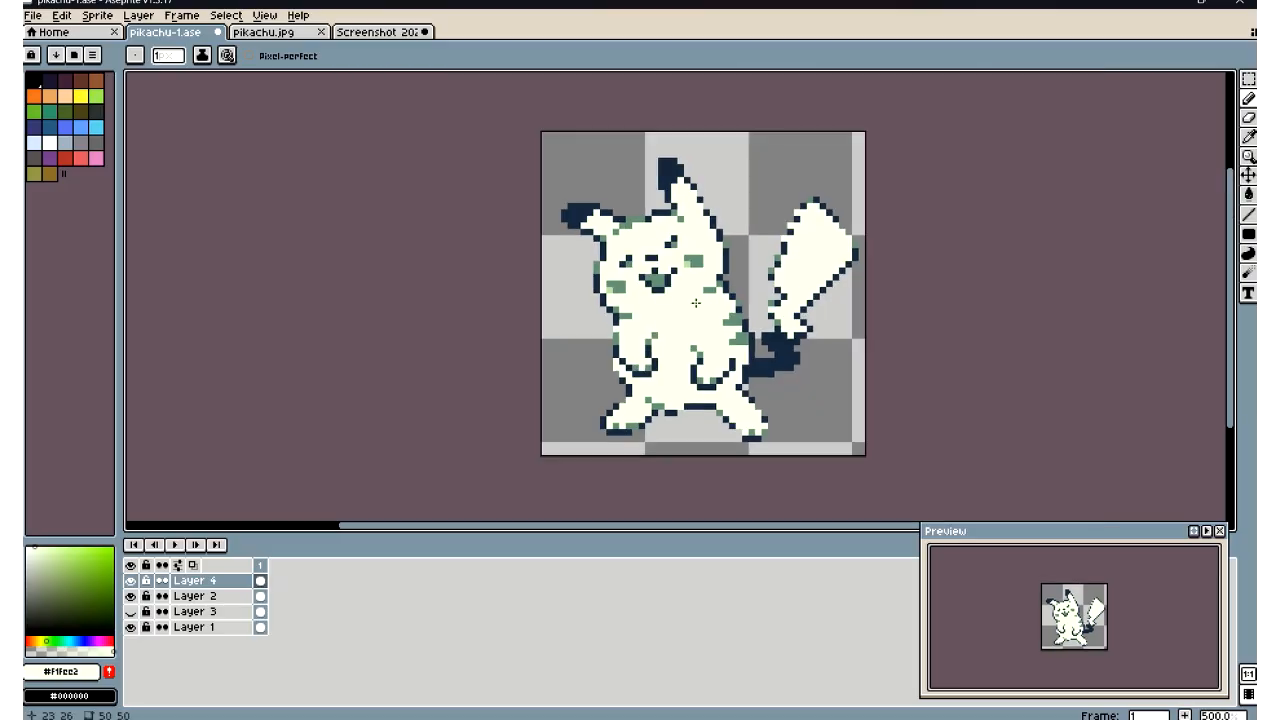
scroll(696, 302, up, 5)
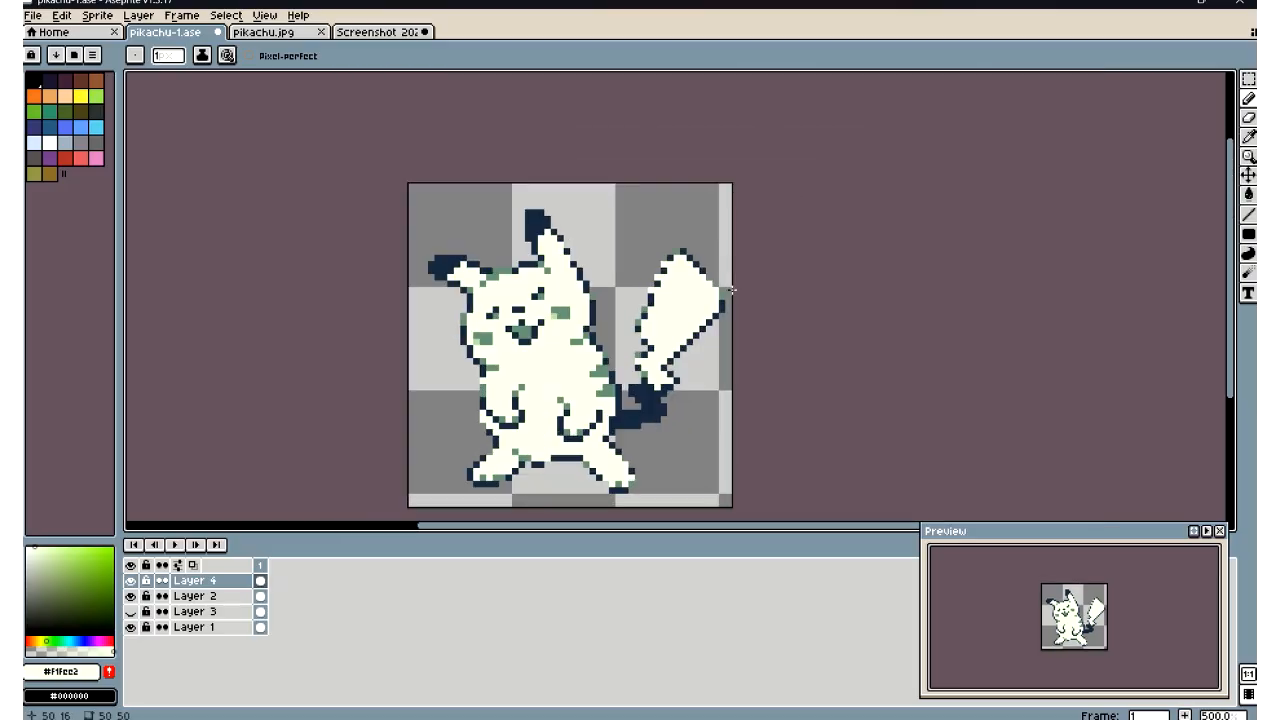
key(ctrl+z)
key(ctrl+z)
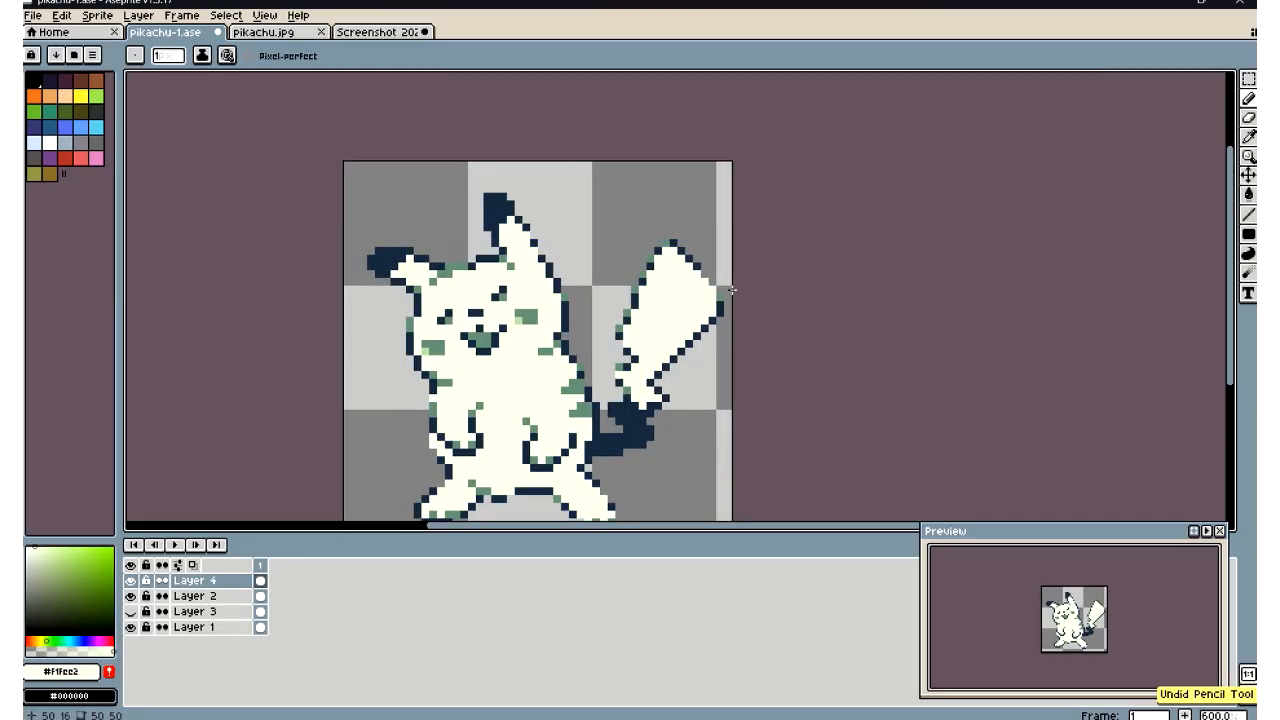
Paint over the green pixels where the left leg meets the belly with the cream colour #f1fee2
scroll(732, 290, down, 8)
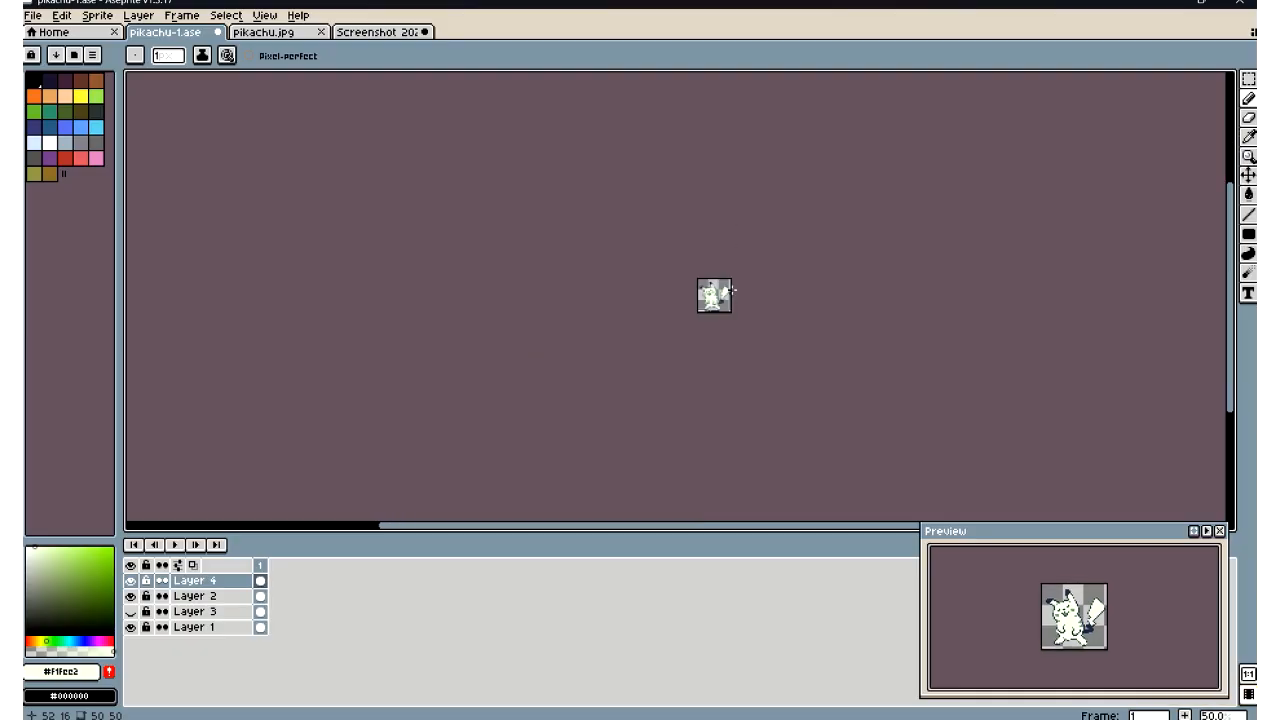
scroll(732, 290, up, 4)
scroll(412, 336, up, 1)
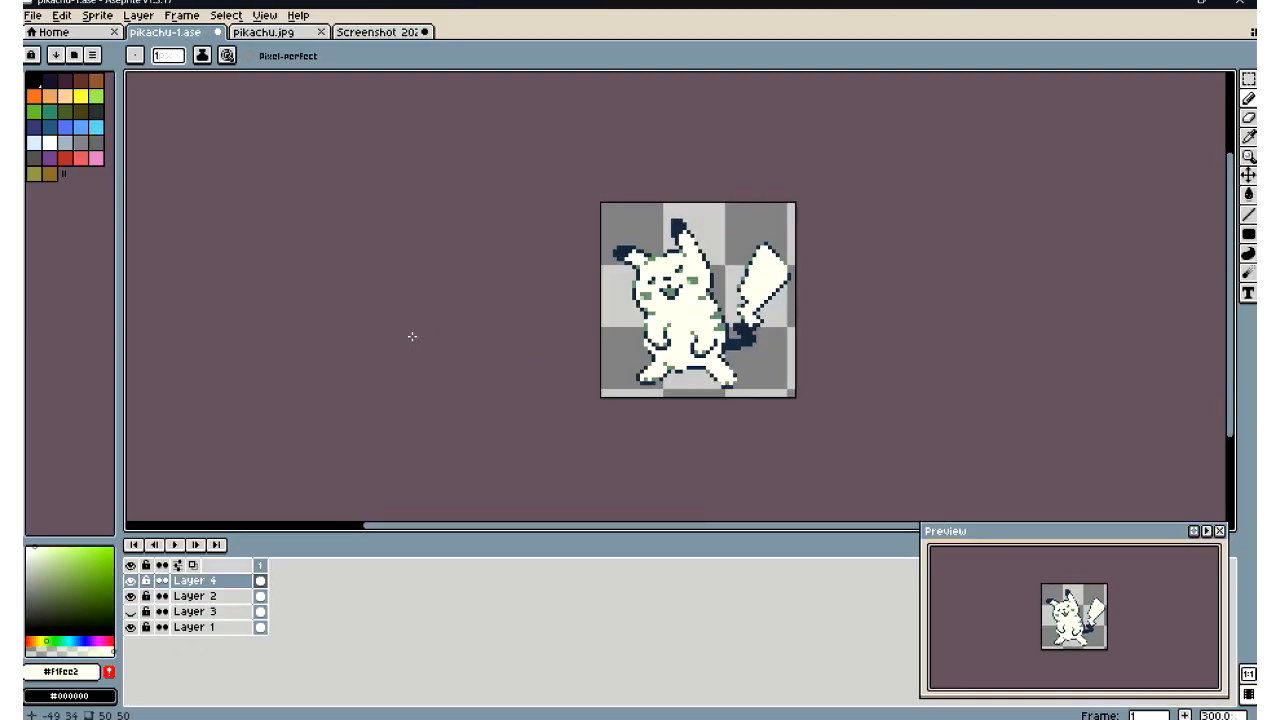
scroll(412, 336, down, 2)
scroll(713, 358, up, 2)
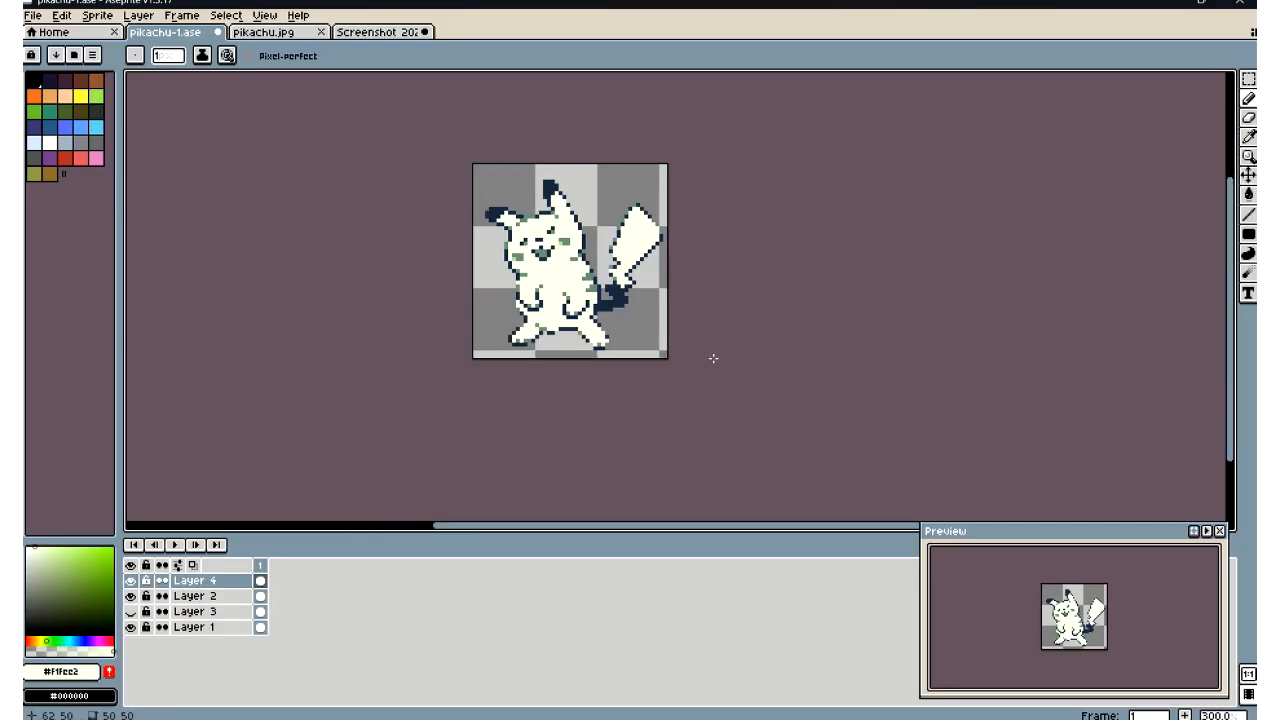
scroll(551, 327, up, 7)
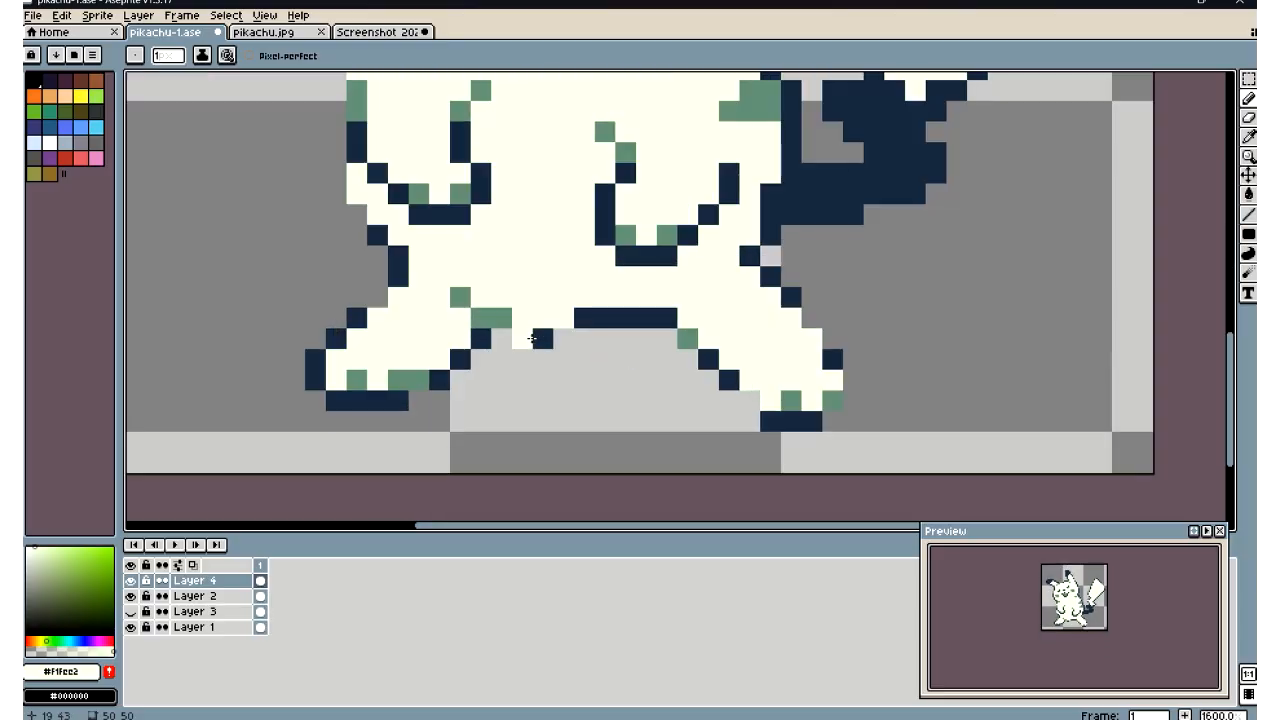
click(1248, 137)
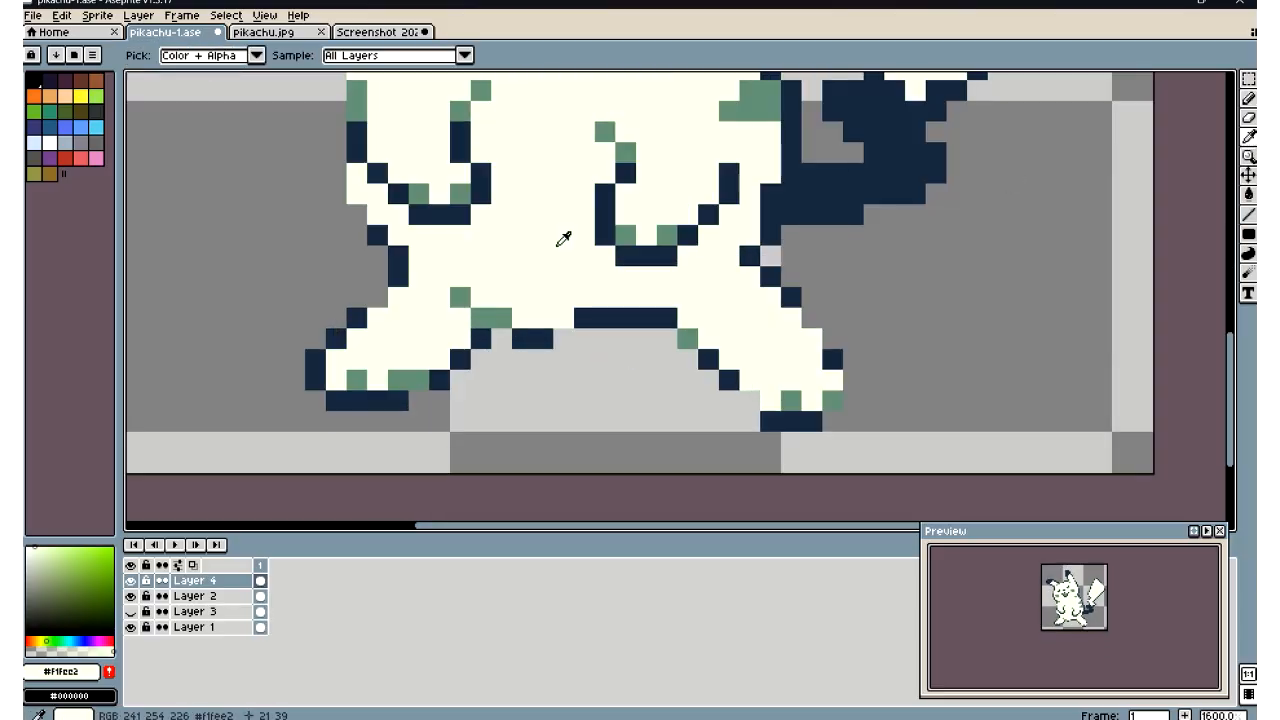
key(b)
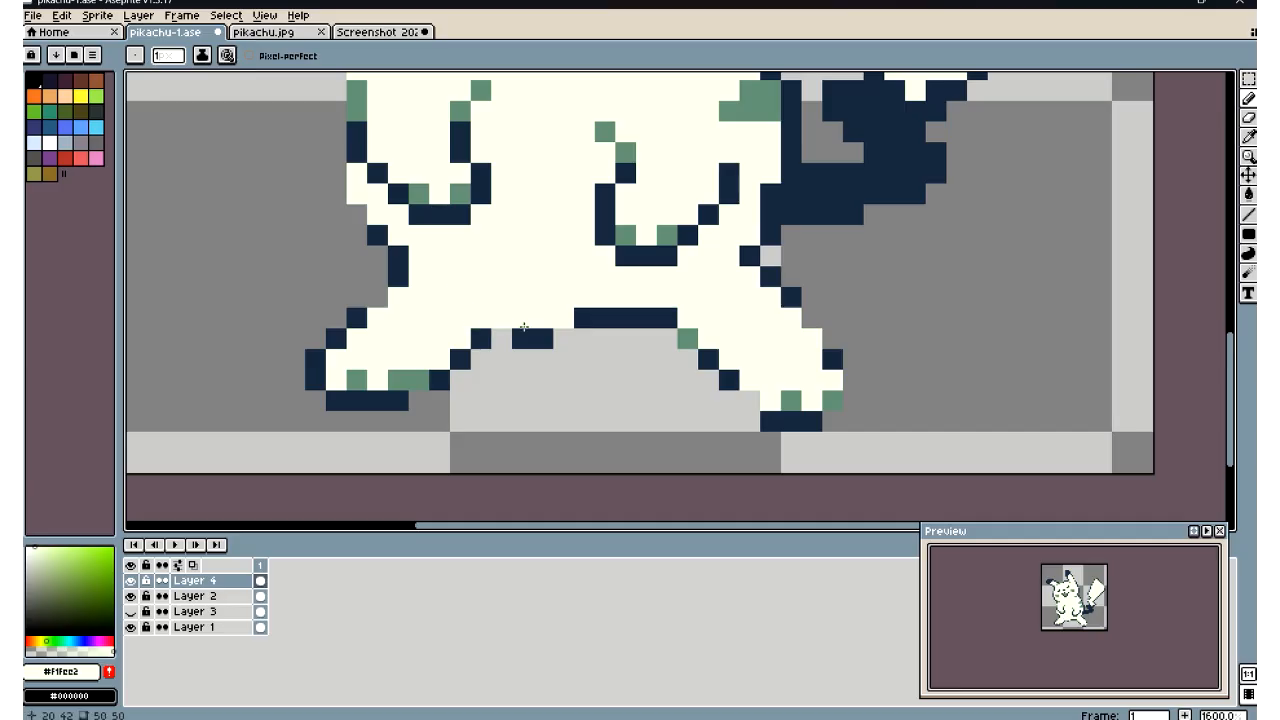
Pick the navy outline colour #213246 and add one pixel joining the lower row to the raised row between the legs
click(1248, 136)
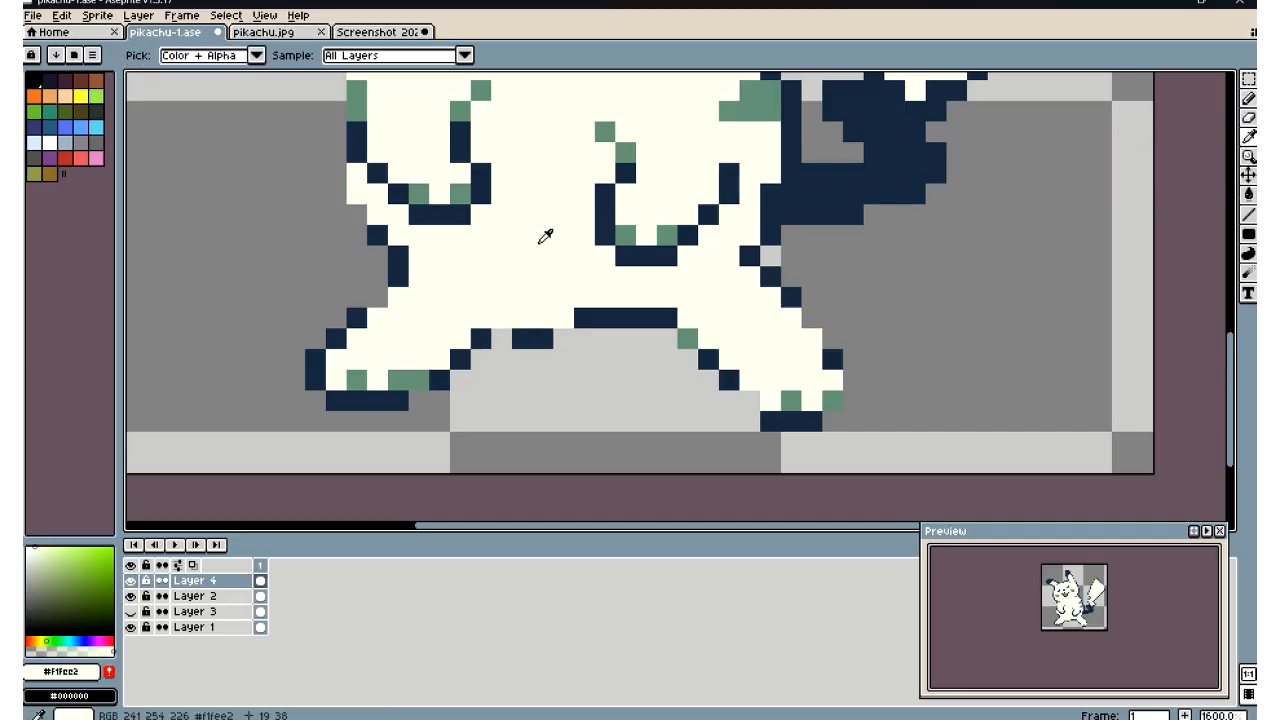
key(b)
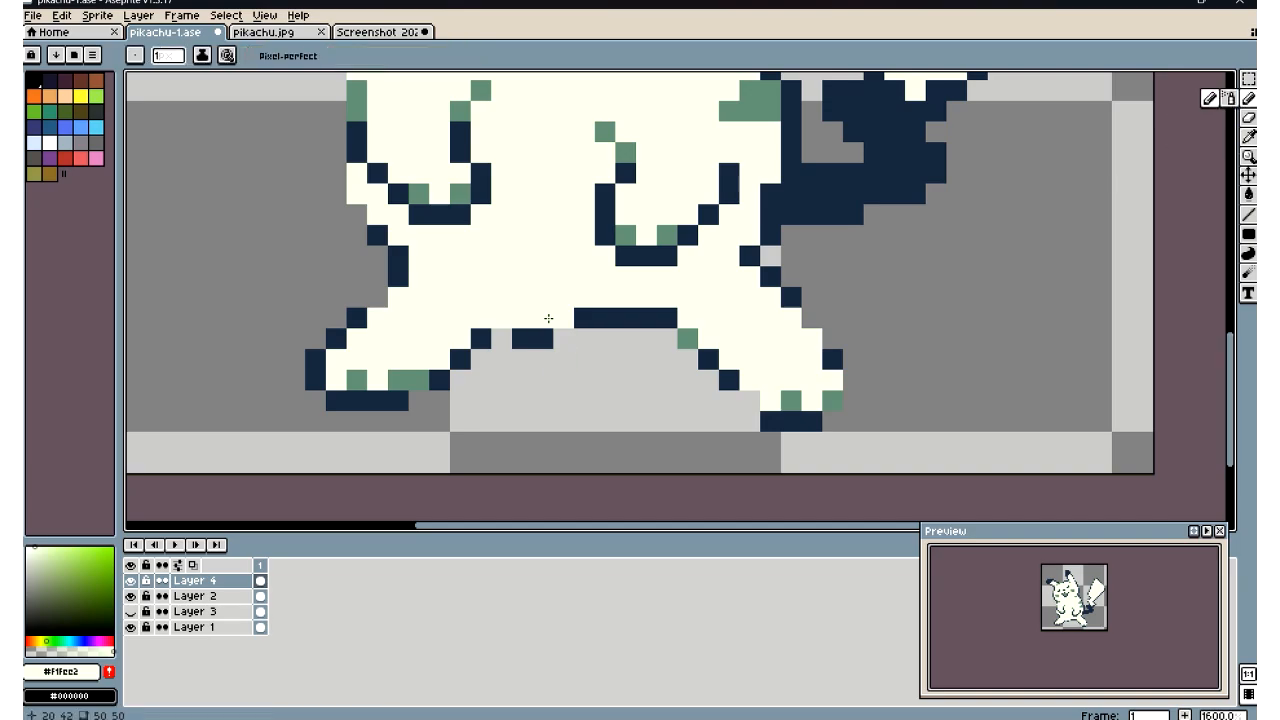
click(1248, 117)
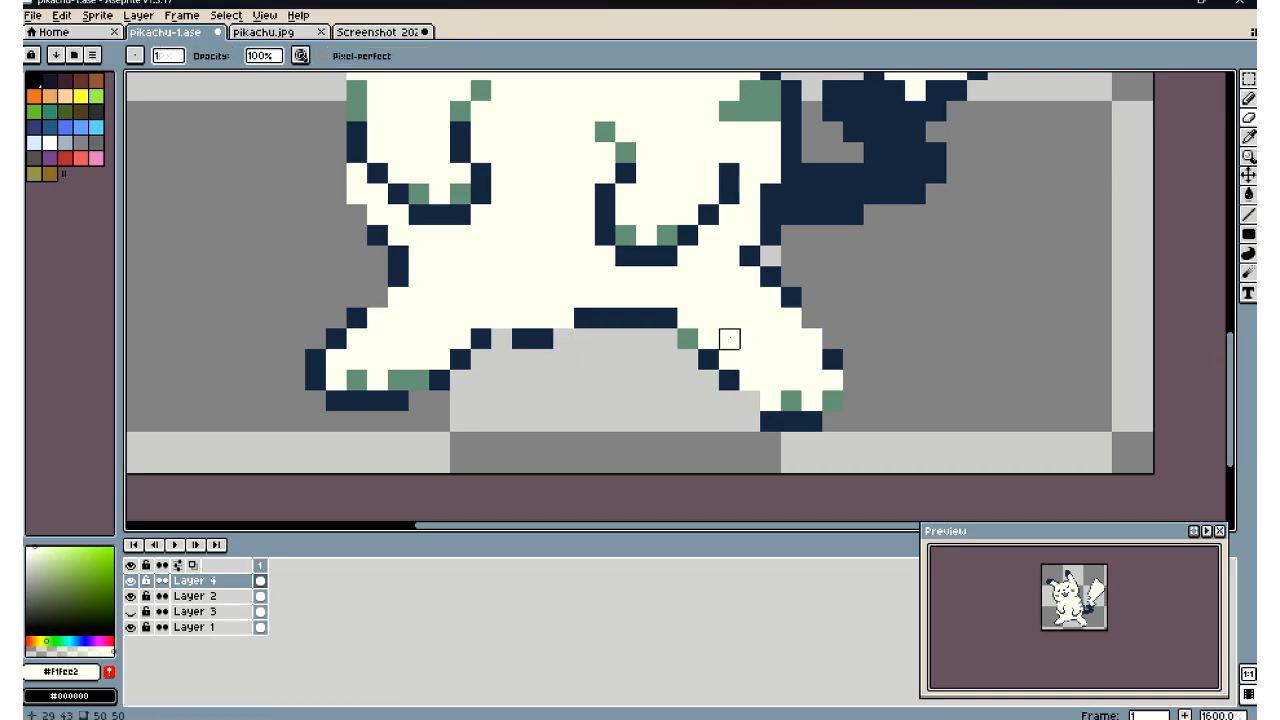
click(1248, 136)
click(625, 317)
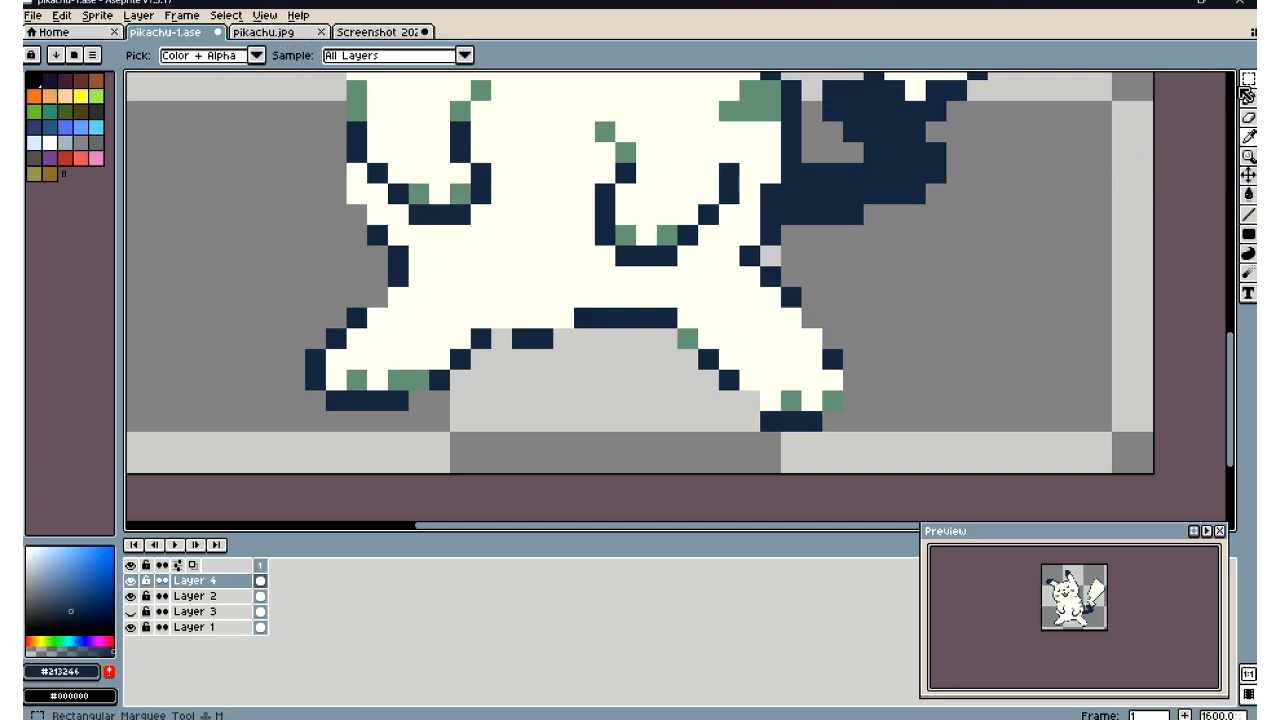
key(b)
click(560, 278)
key(ctrl+z)
click(563, 338)
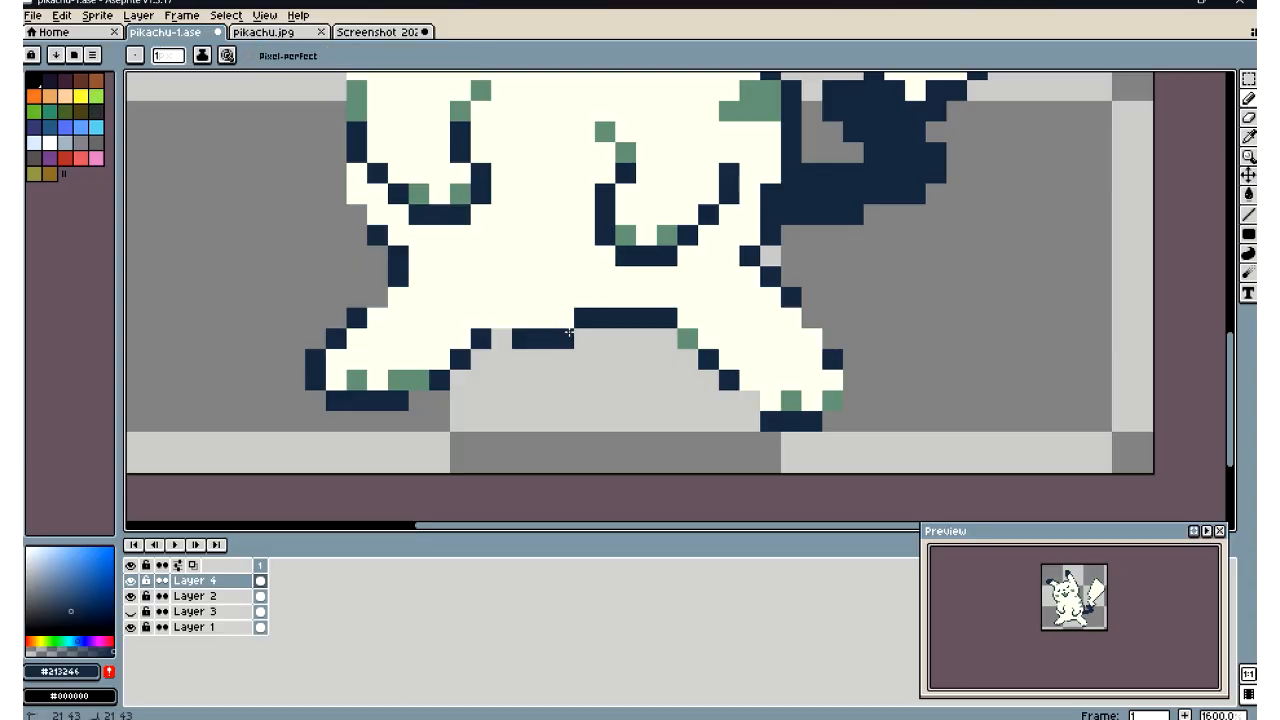
Draw two navy pixels above the left leg's inner corner and extend the lower row two pixels beneath the raised row
click(501, 338)
key(ctrl+z)
click(501, 317)
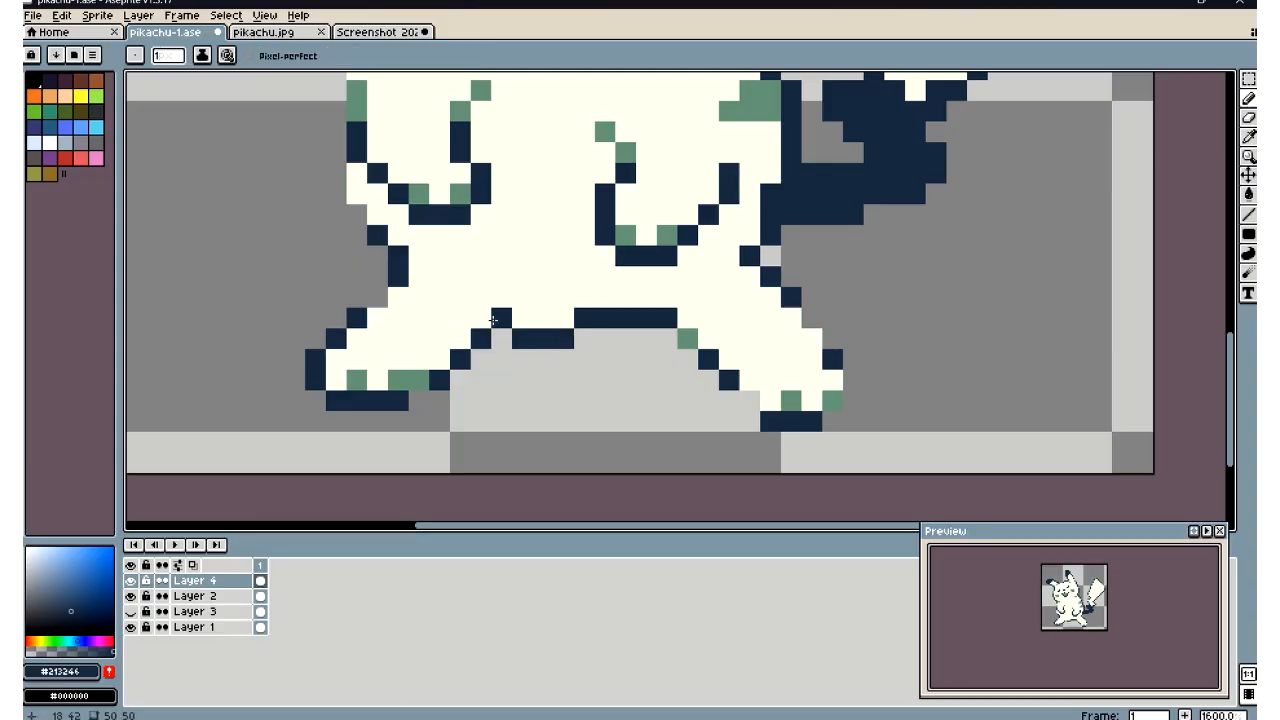
key(ctrl+z)
click(483, 318)
click(503, 320)
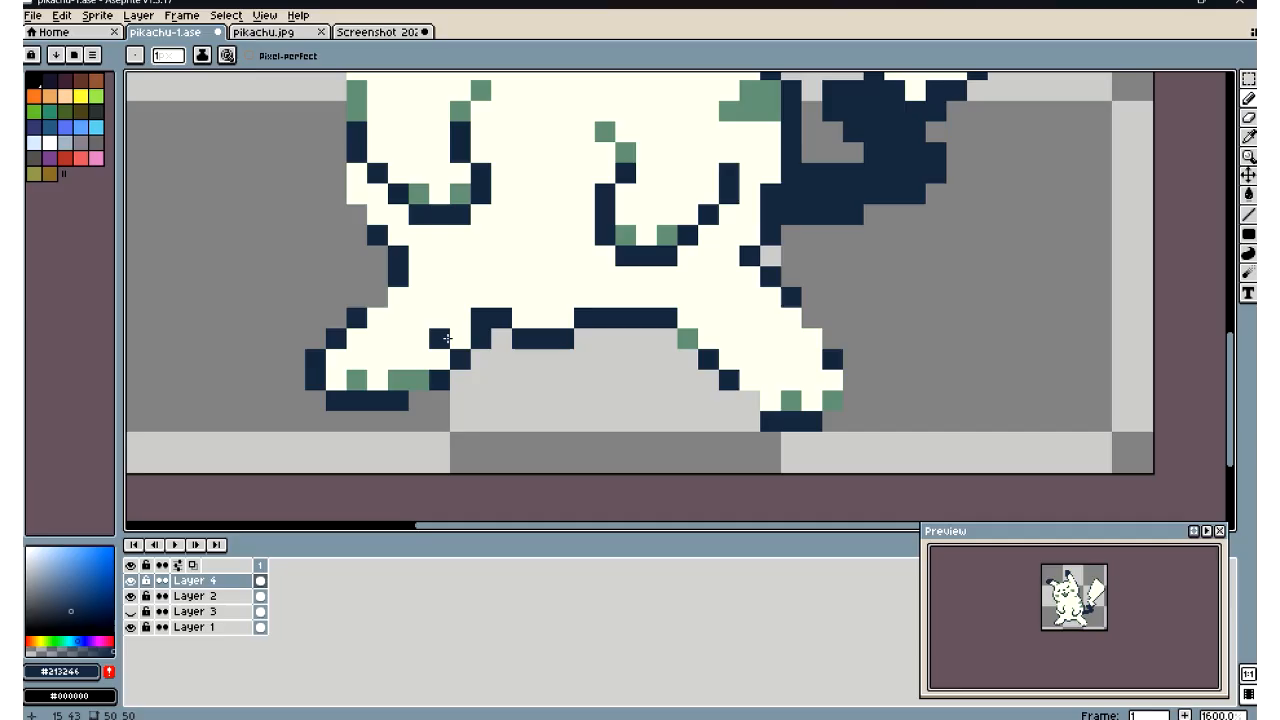
scroll(503, 323, down, 7)
scroll(447, 338, up, 4)
scroll(447, 338, up, 3)
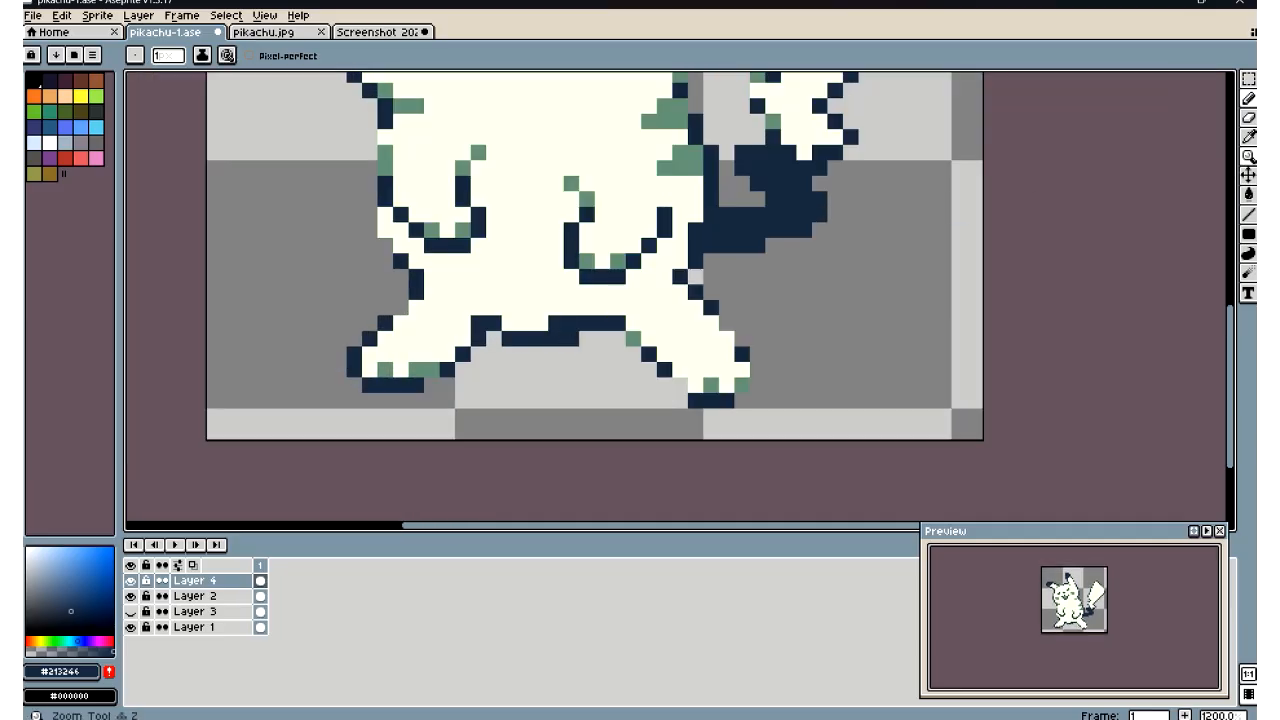
Pick the cream body colour #f1fee2 and paint over the two leftmost navy pixels of the raised row
click(1248, 136)
click(535, 288)
click(1248, 98)
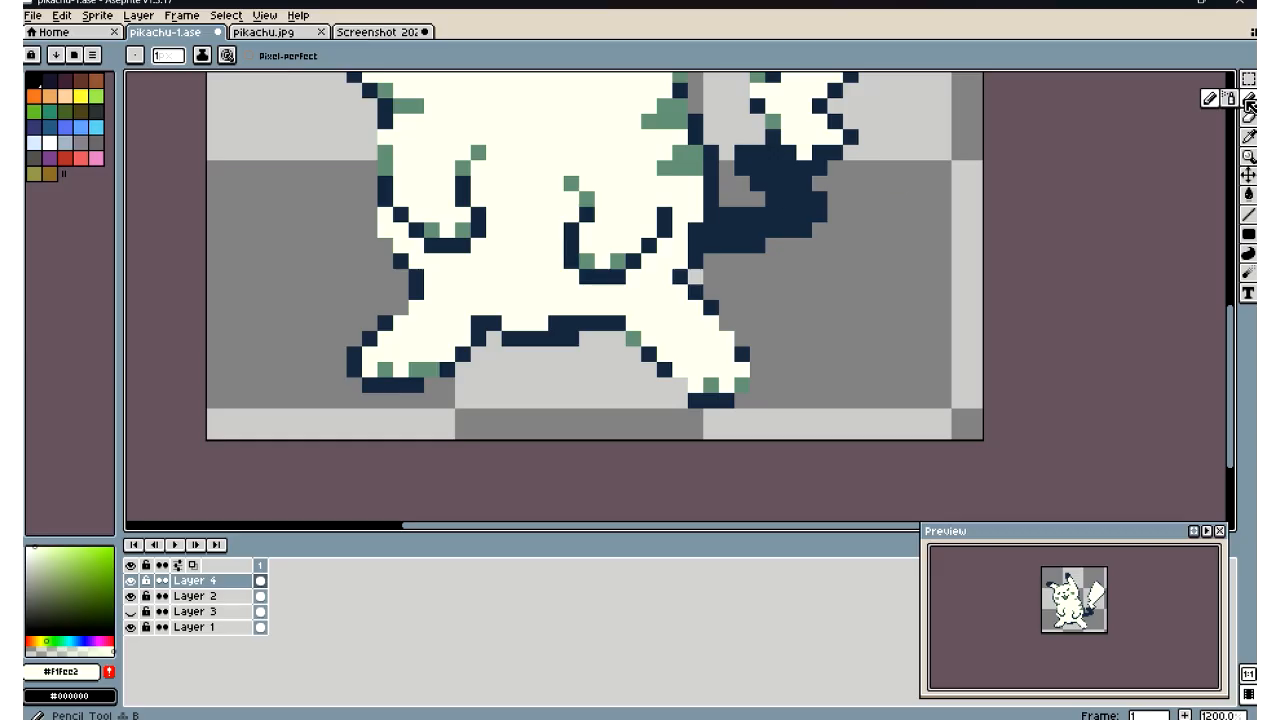
scroll(512, 328, down, 5)
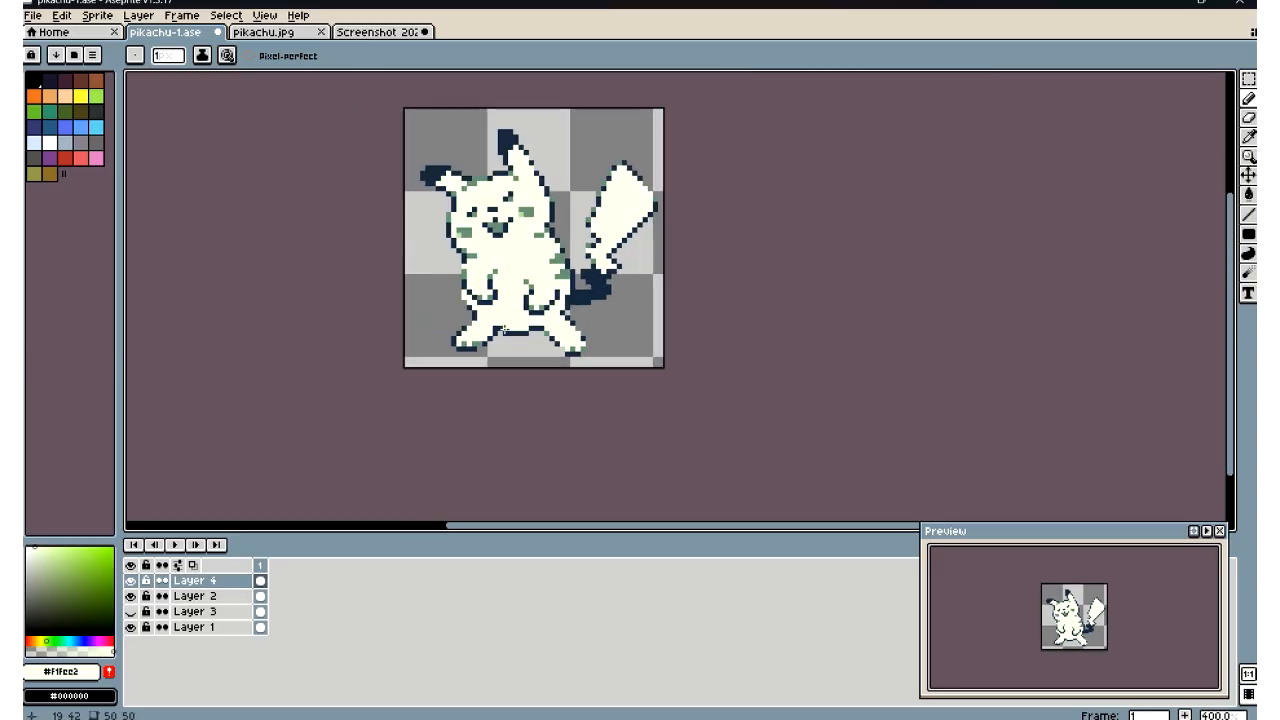
scroll(503, 343, up, 3)
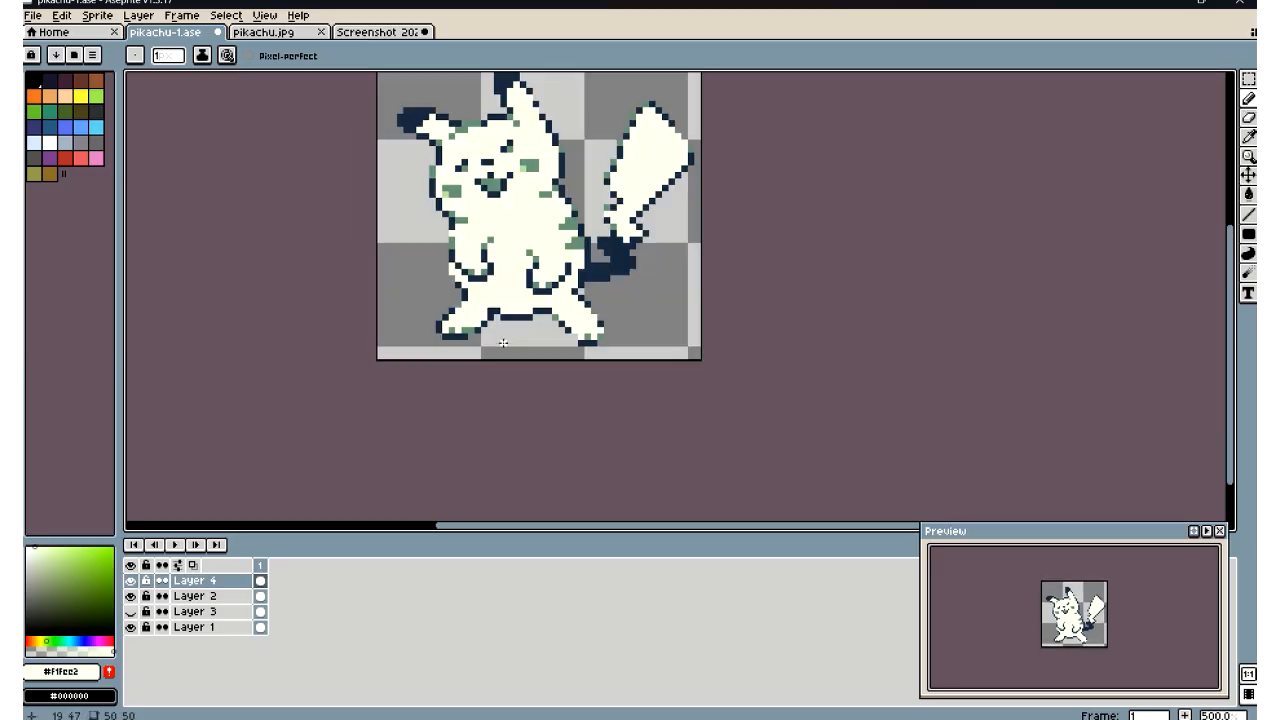
scroll(500, 336, up, 3)
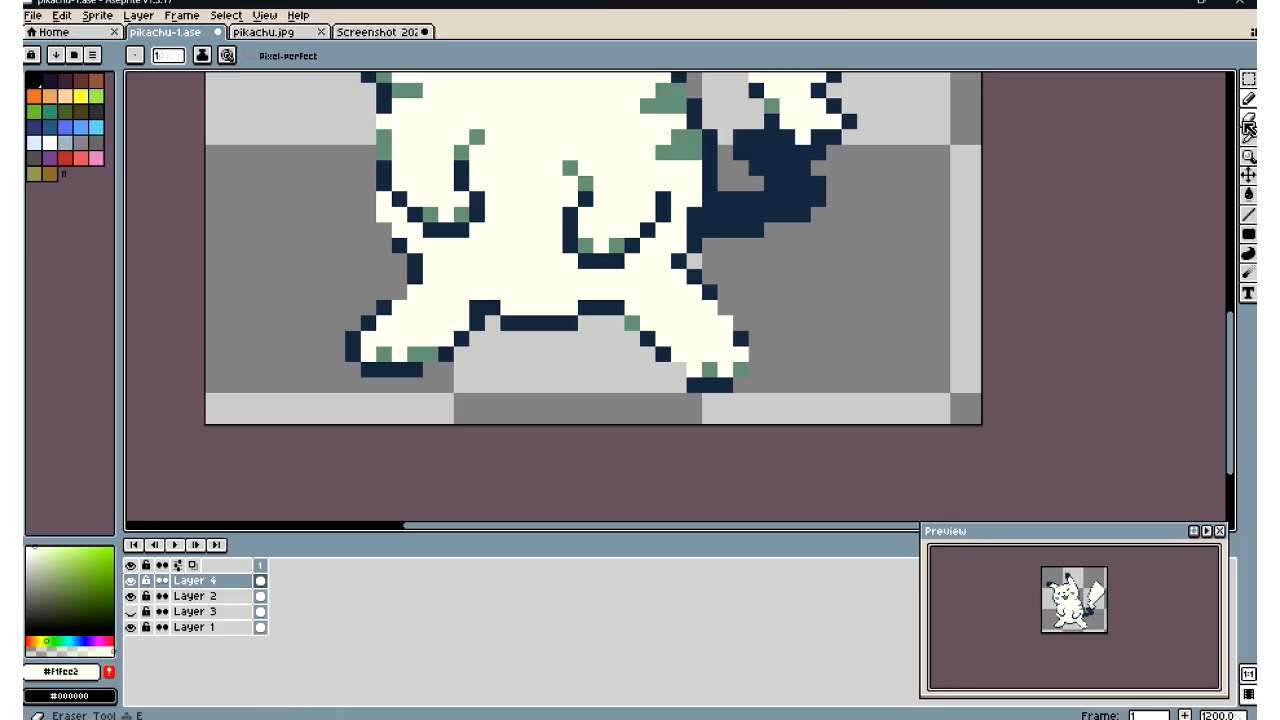
Try shading the left leg's inner corner with the mid green #658f77 picked from the tail outline
scroll(490, 268, up, 4)
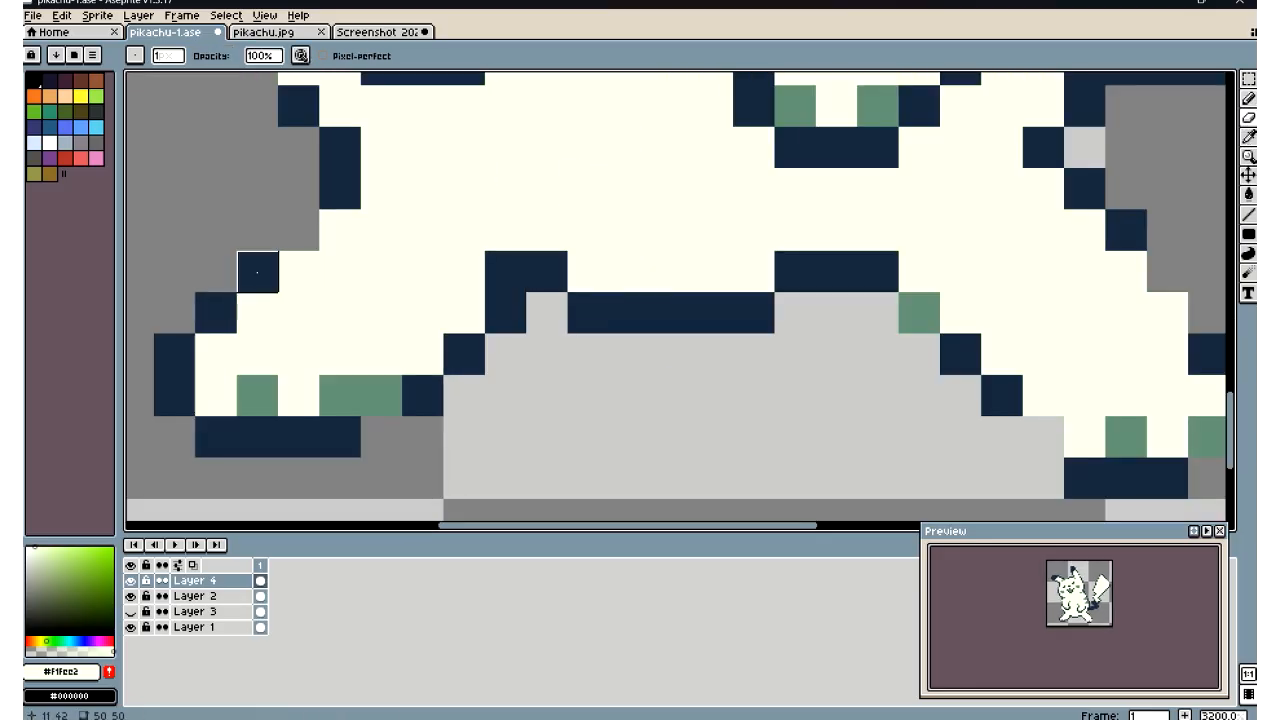
scroll(506, 268, up, 1)
scroll(420, 320, down, 5)
scroll(357, 352, up, 2)
key(i)
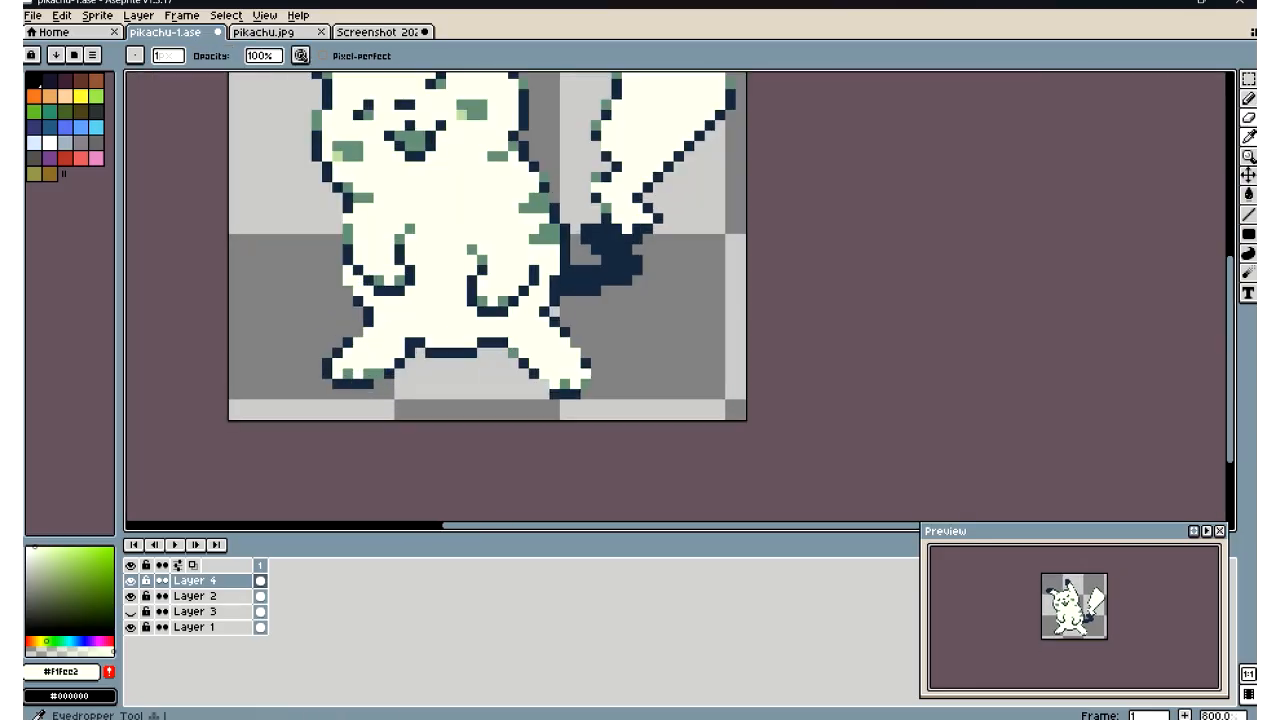
click(602, 188)
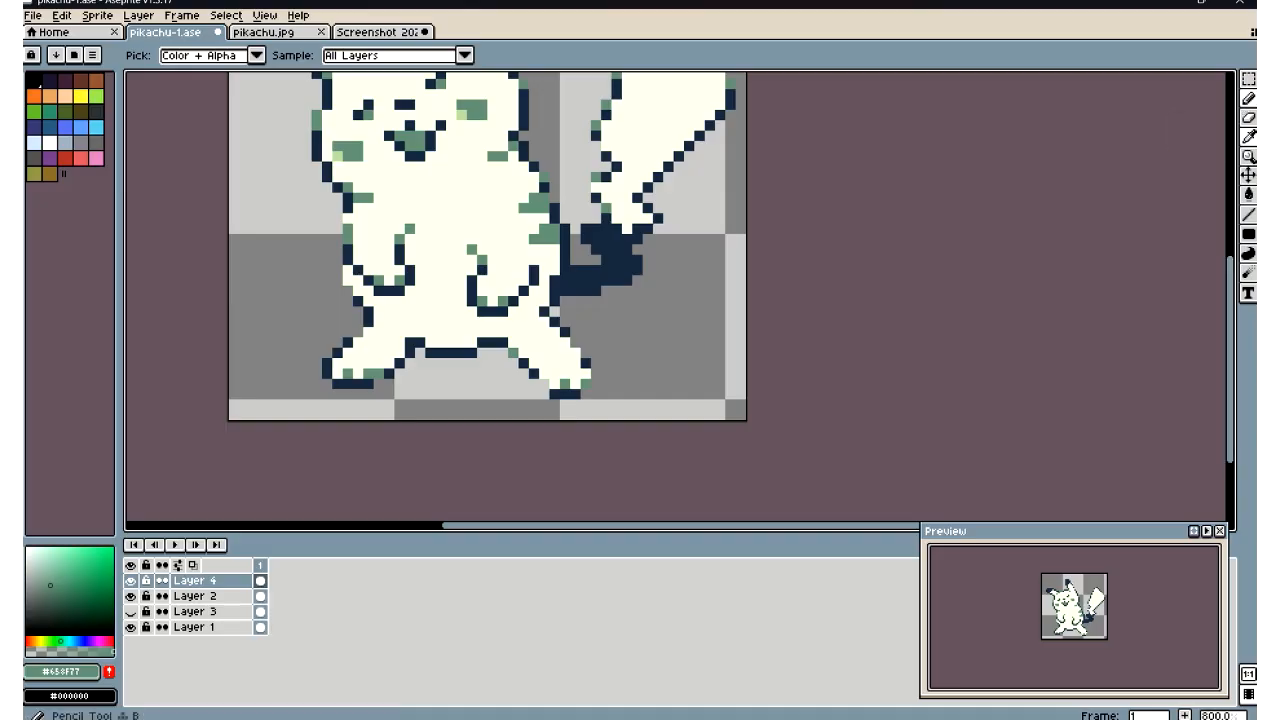
click(1248, 98)
scroll(593, 337, up, 4)
scroll(422, 373, down, 10)
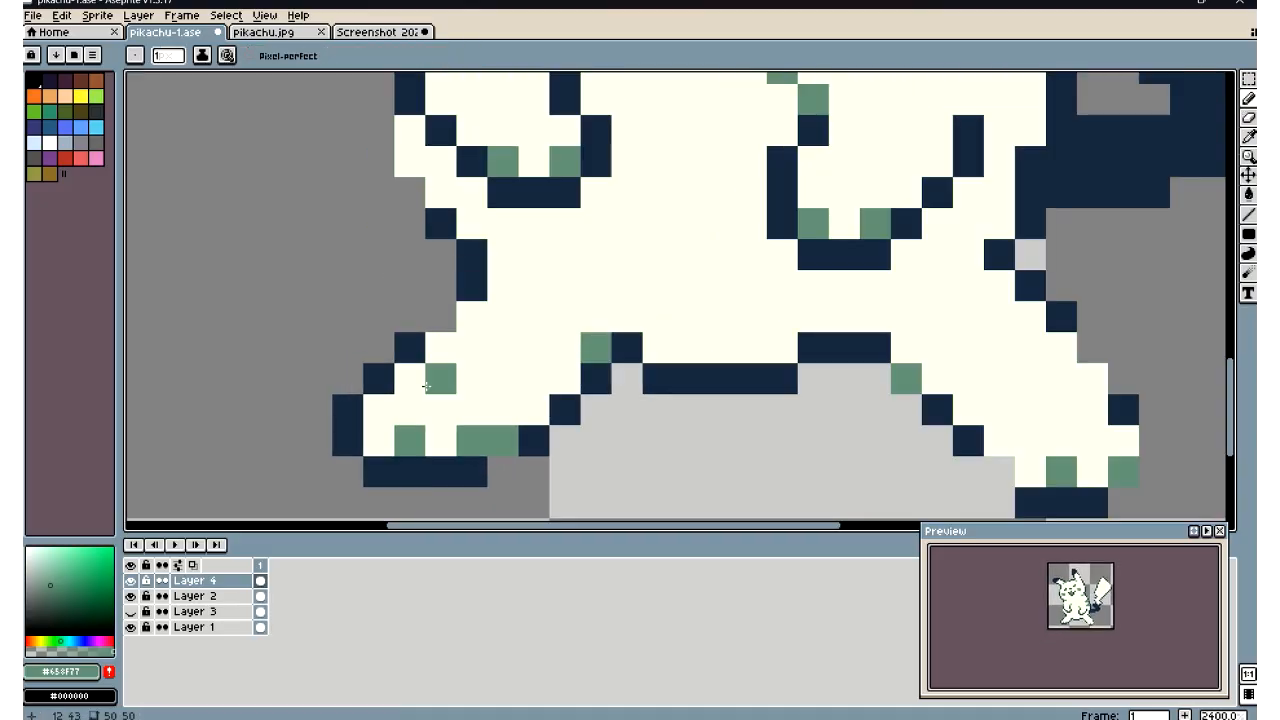
scroll(418, 395, up, 3)
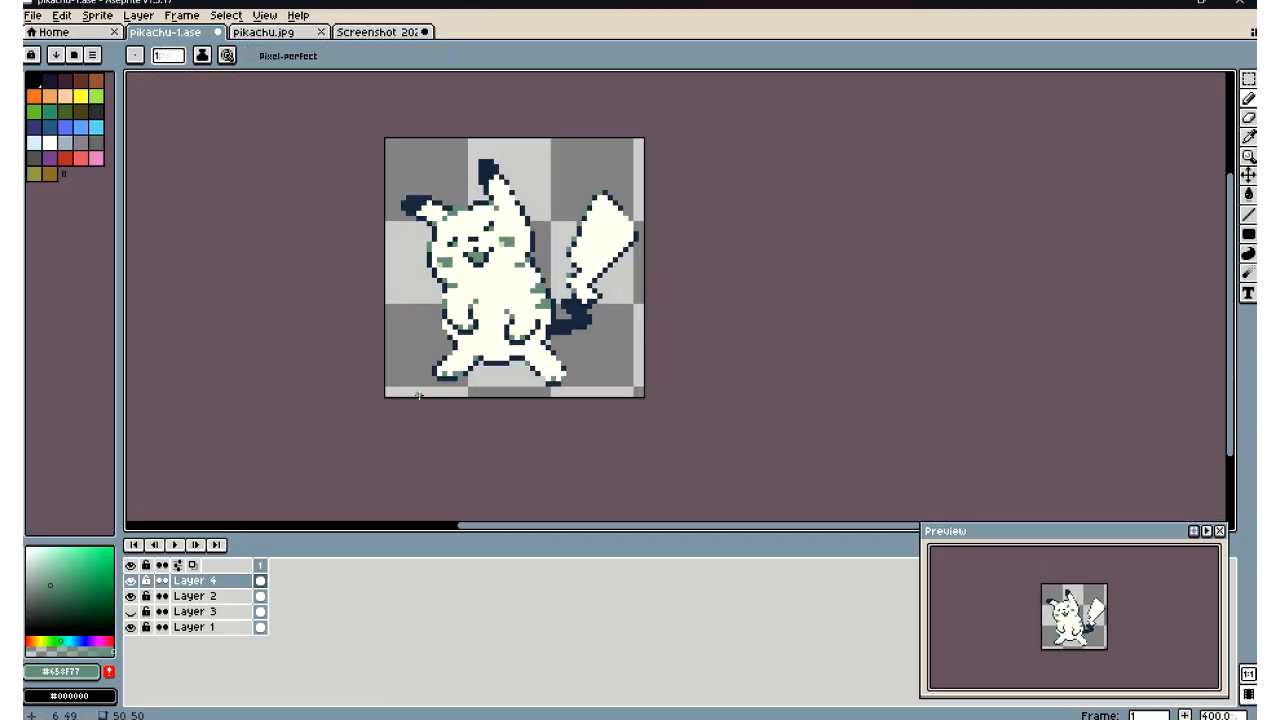
scroll(491, 377, up, 4)
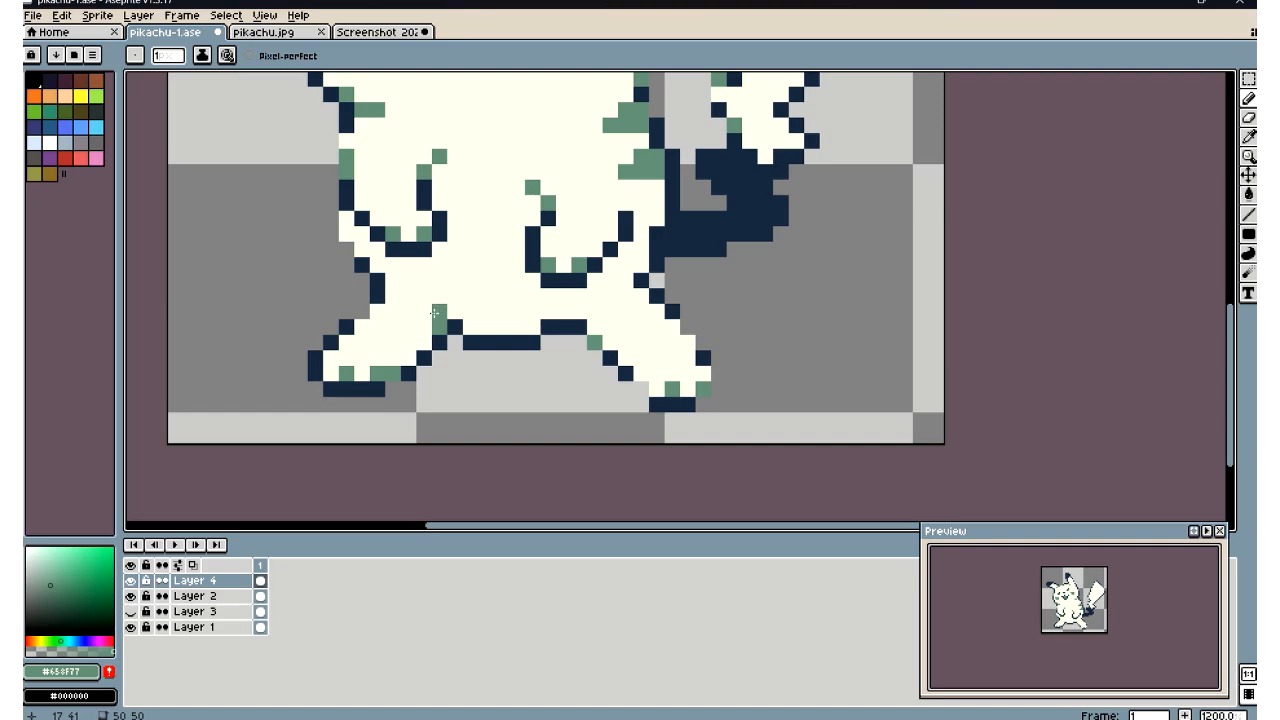
scroll(434, 314, down, 7)
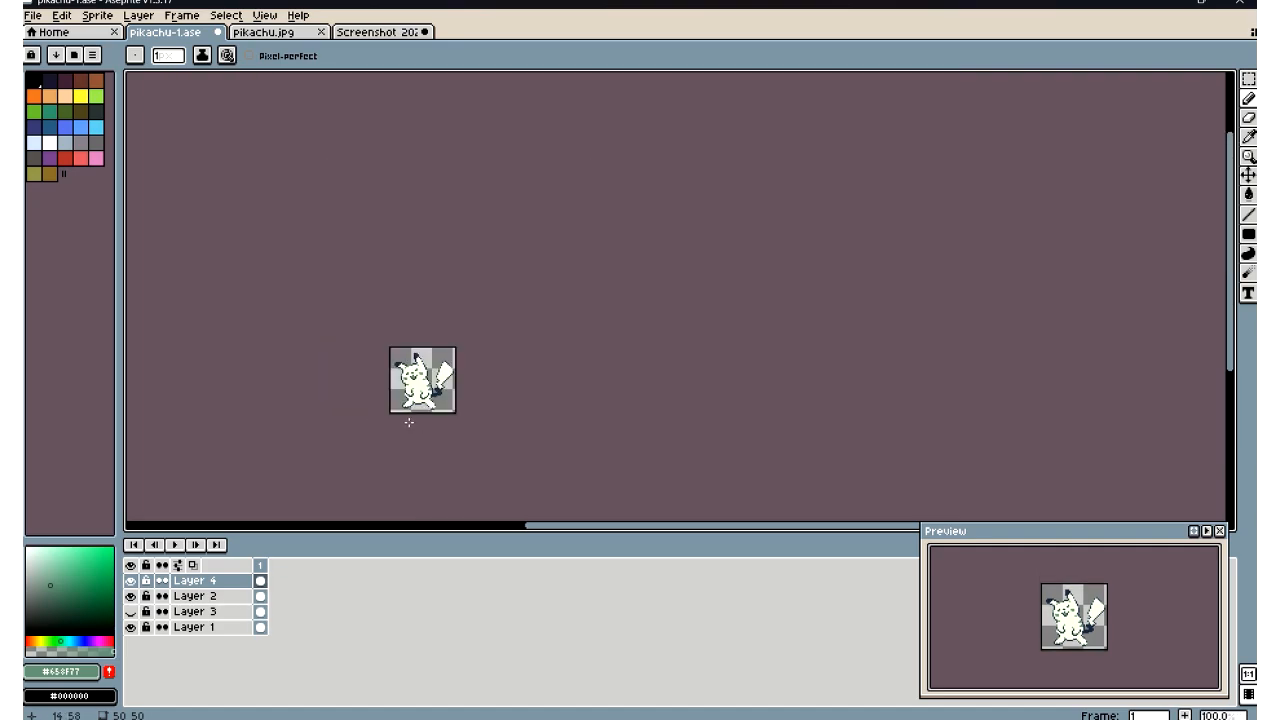
scroll(409, 422, up, 6)
scroll(441, 390, down, 6)
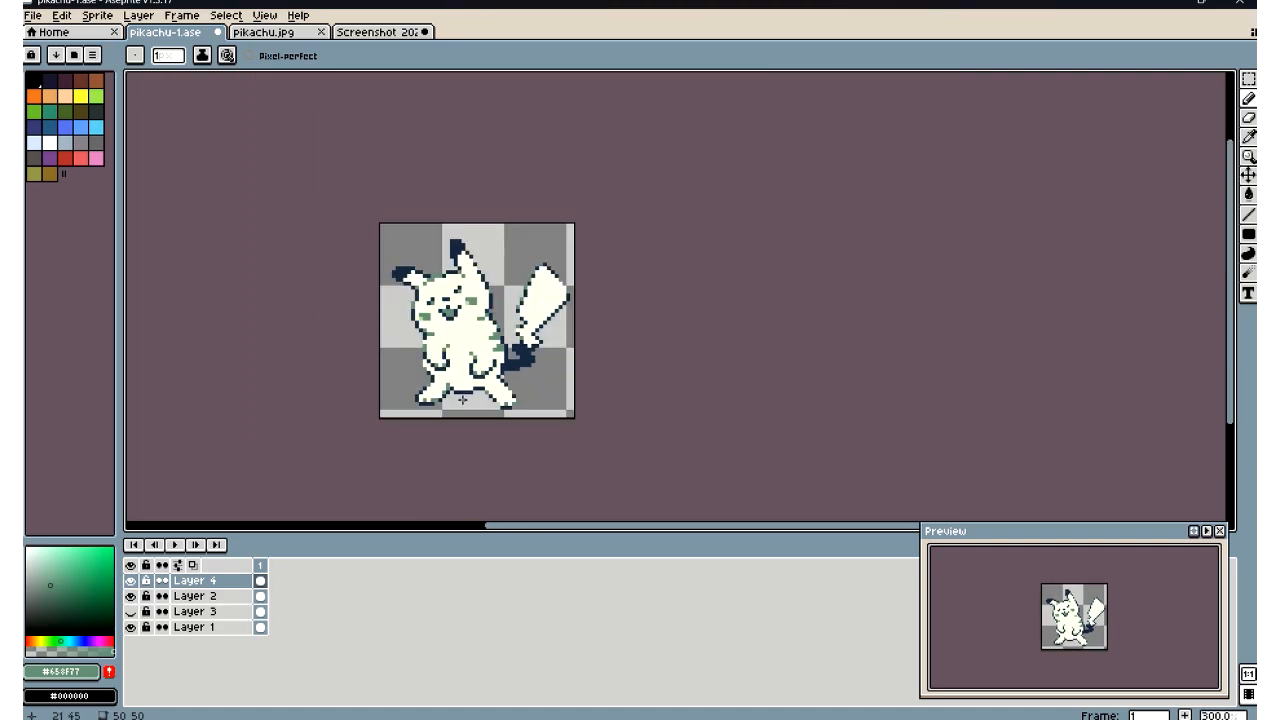
scroll(460, 416, up, 6)
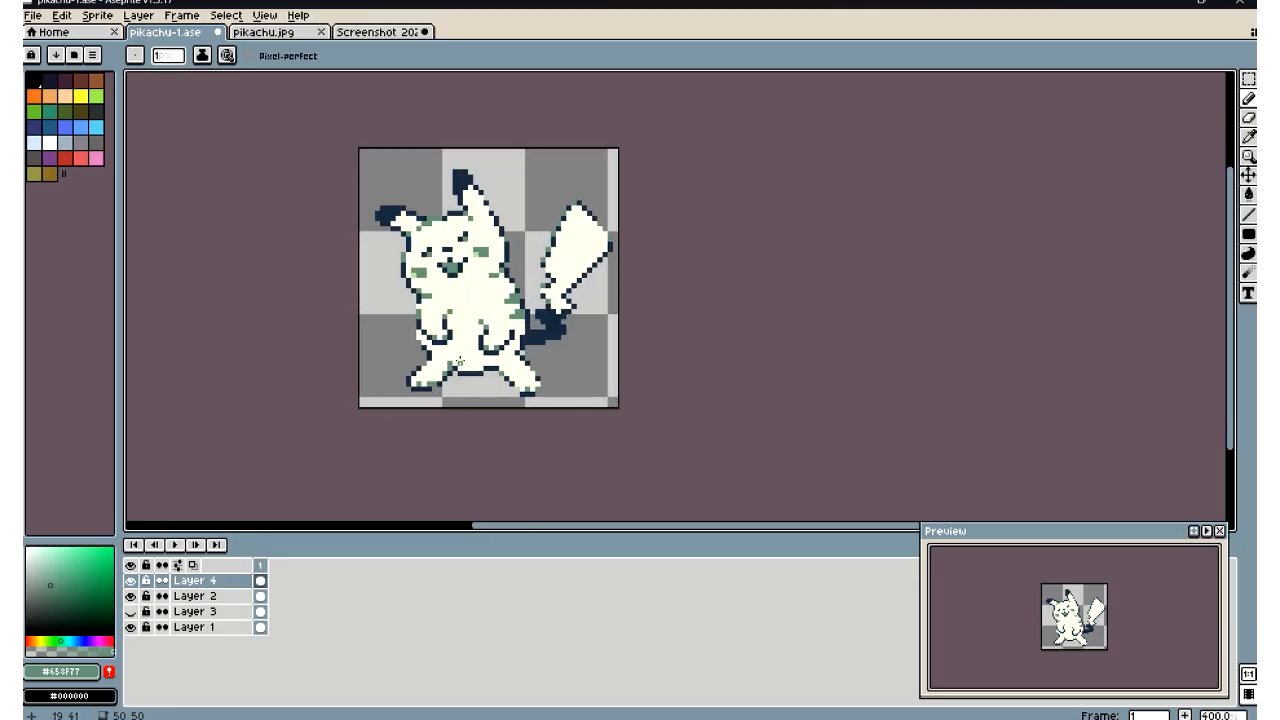
Try softening the left leg's inner corner with the light green #b6d59a picked from the cheek
click(1248, 136)
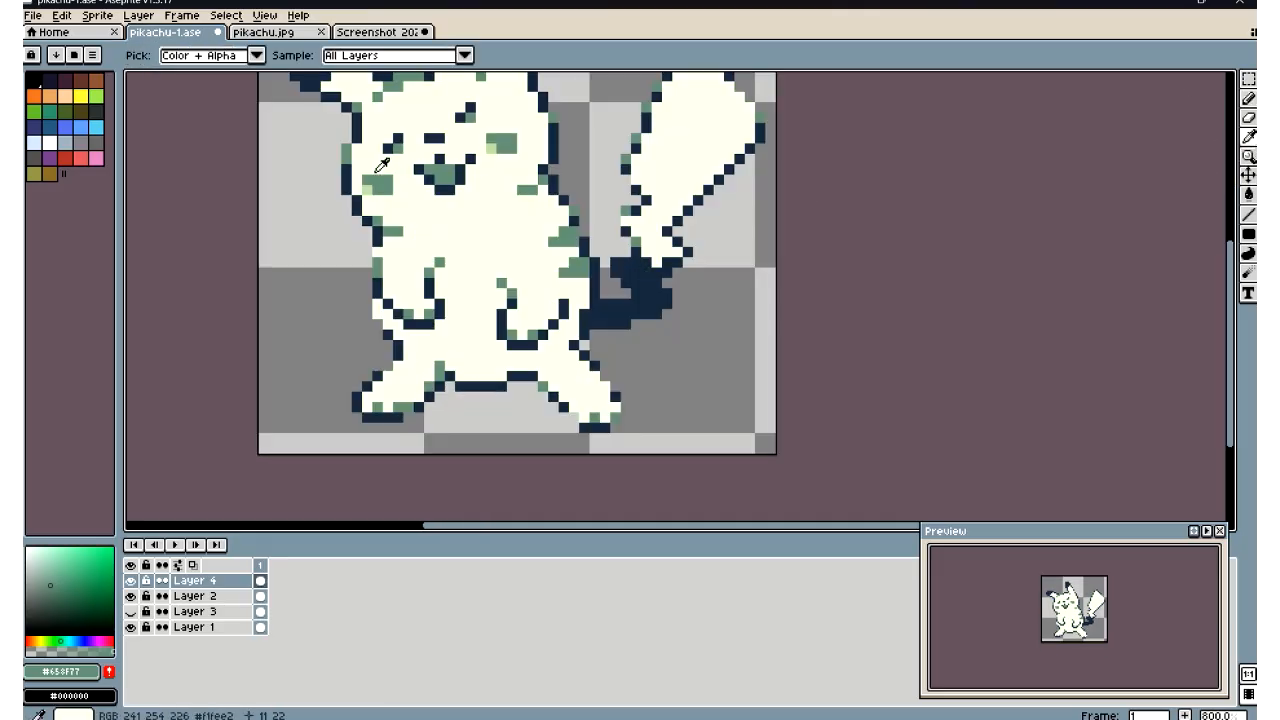
click(372, 186)
click(1248, 98)
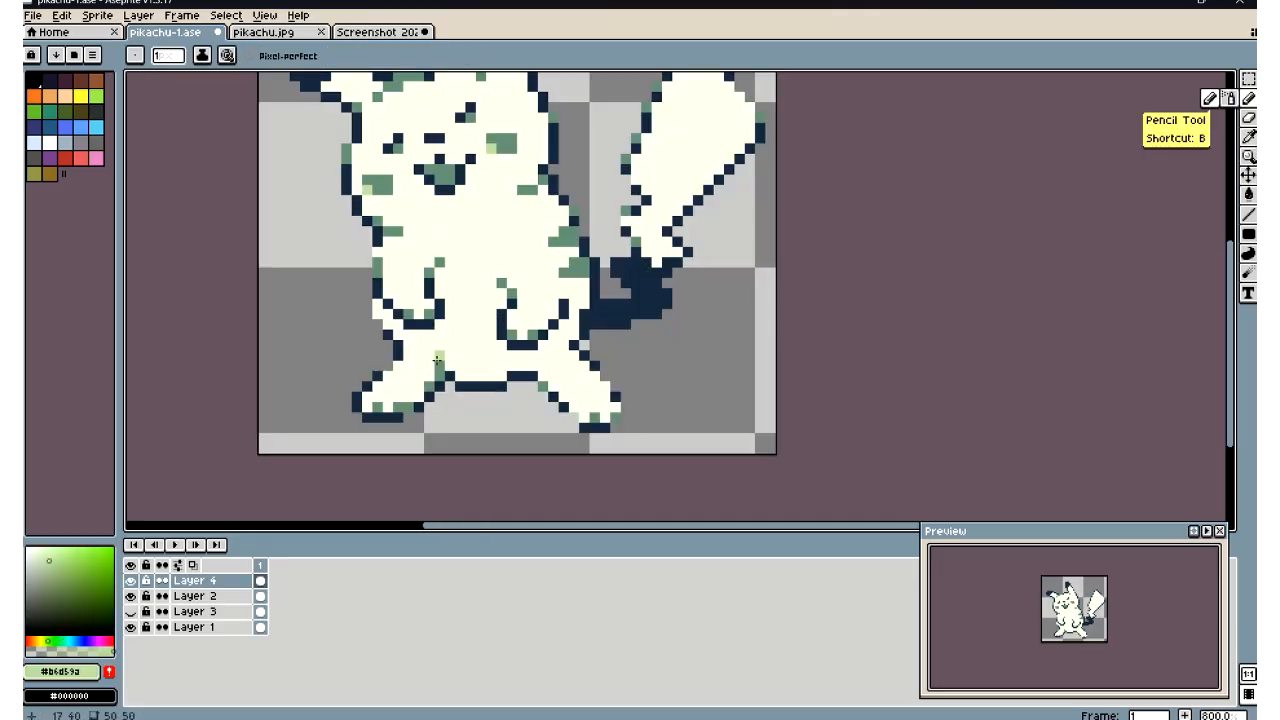
scroll(439, 358, up, 3)
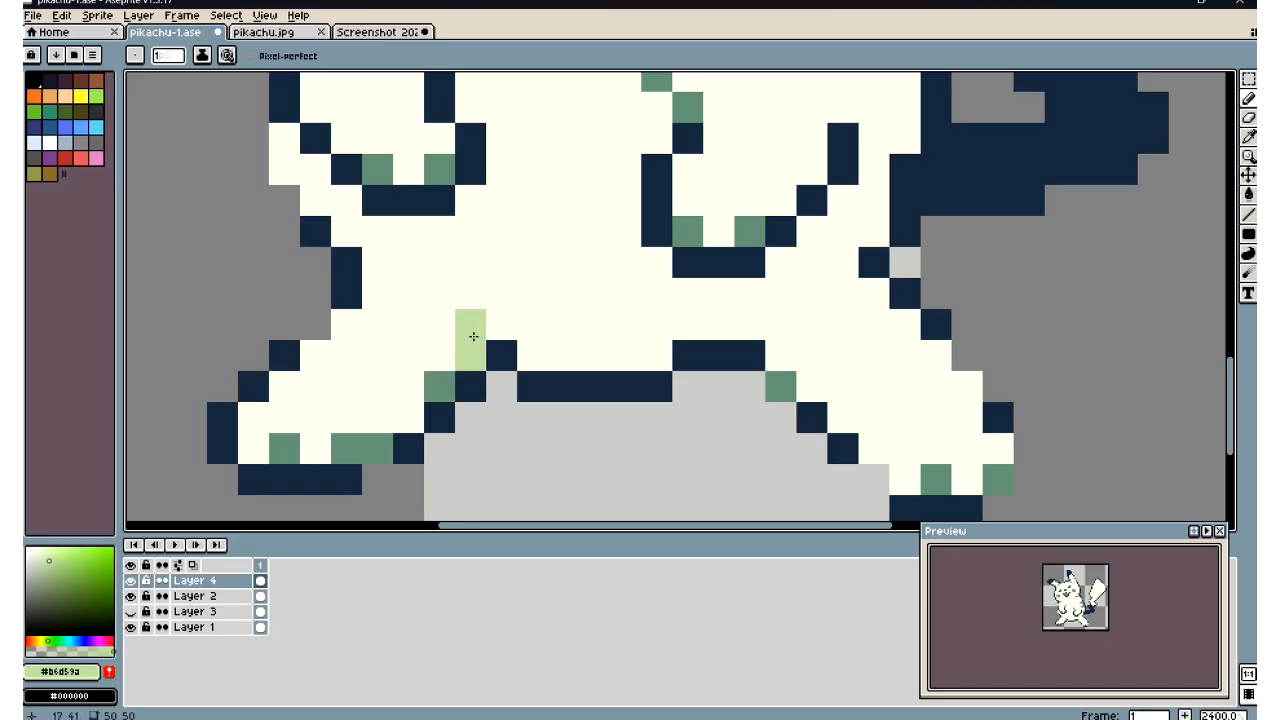
scroll(376, 354, down, 5)
scroll(376, 354, down, 4)
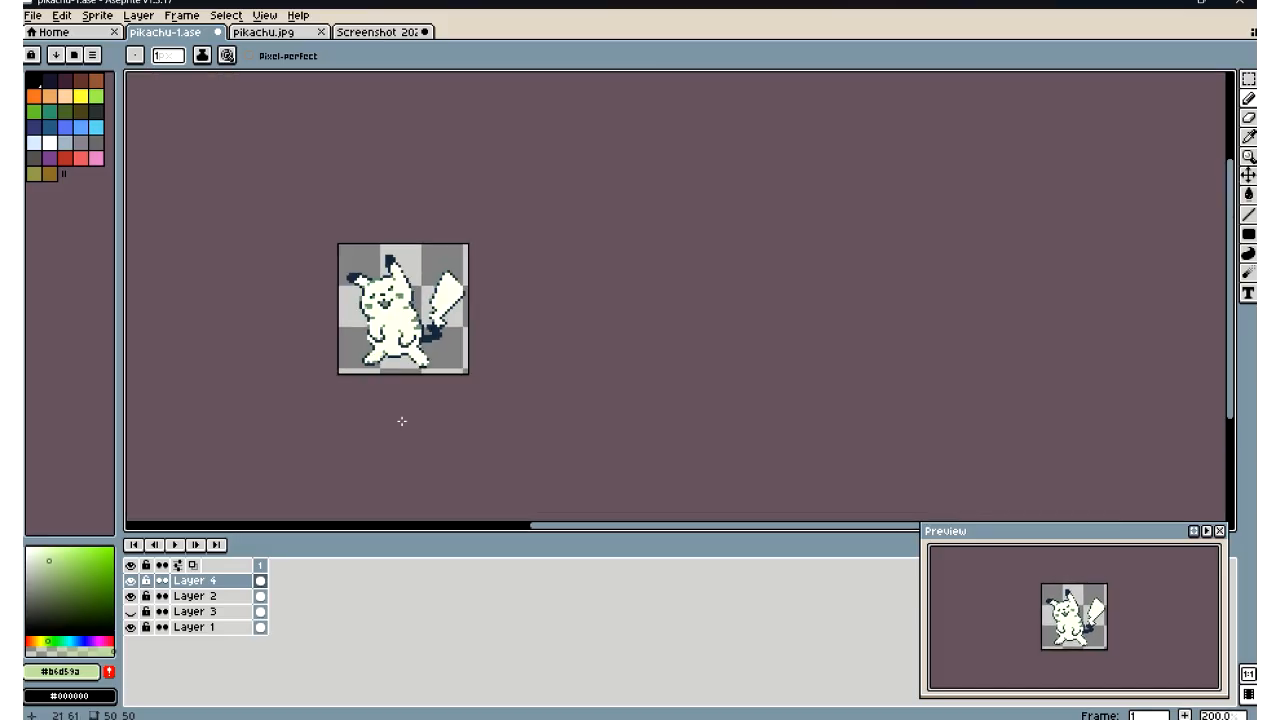
scroll(430, 350, up, 7)
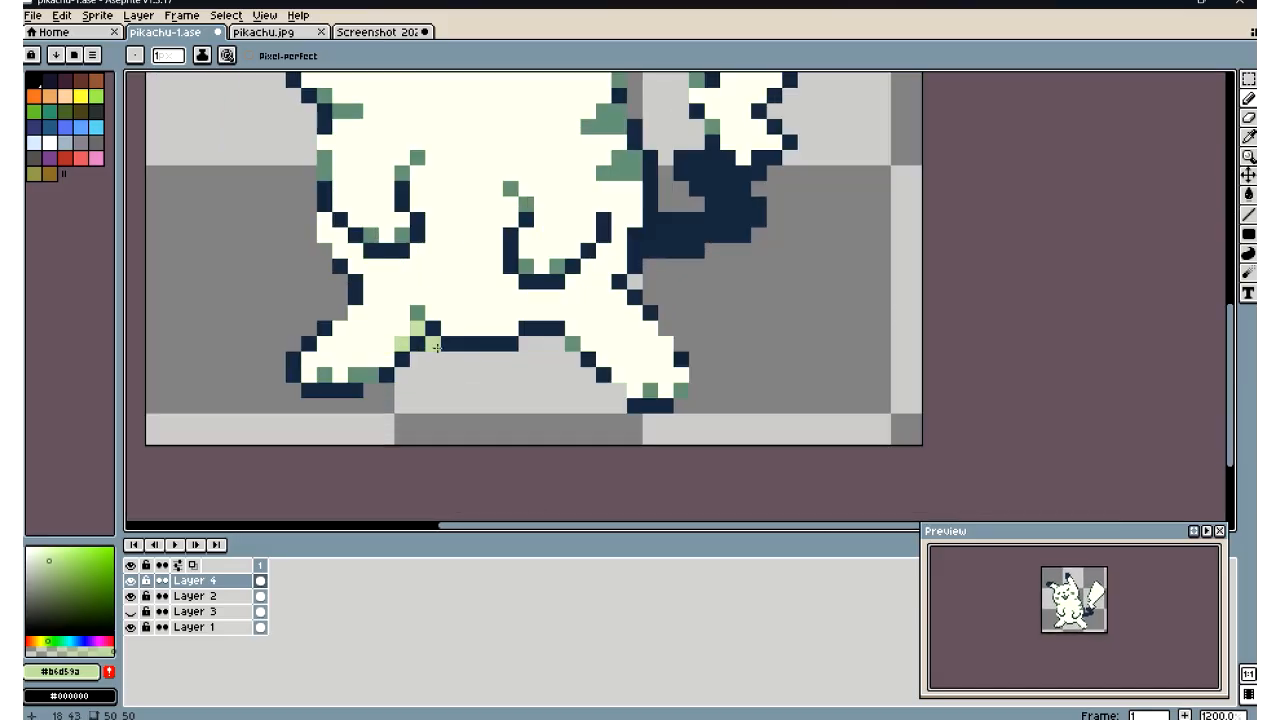
key(v)
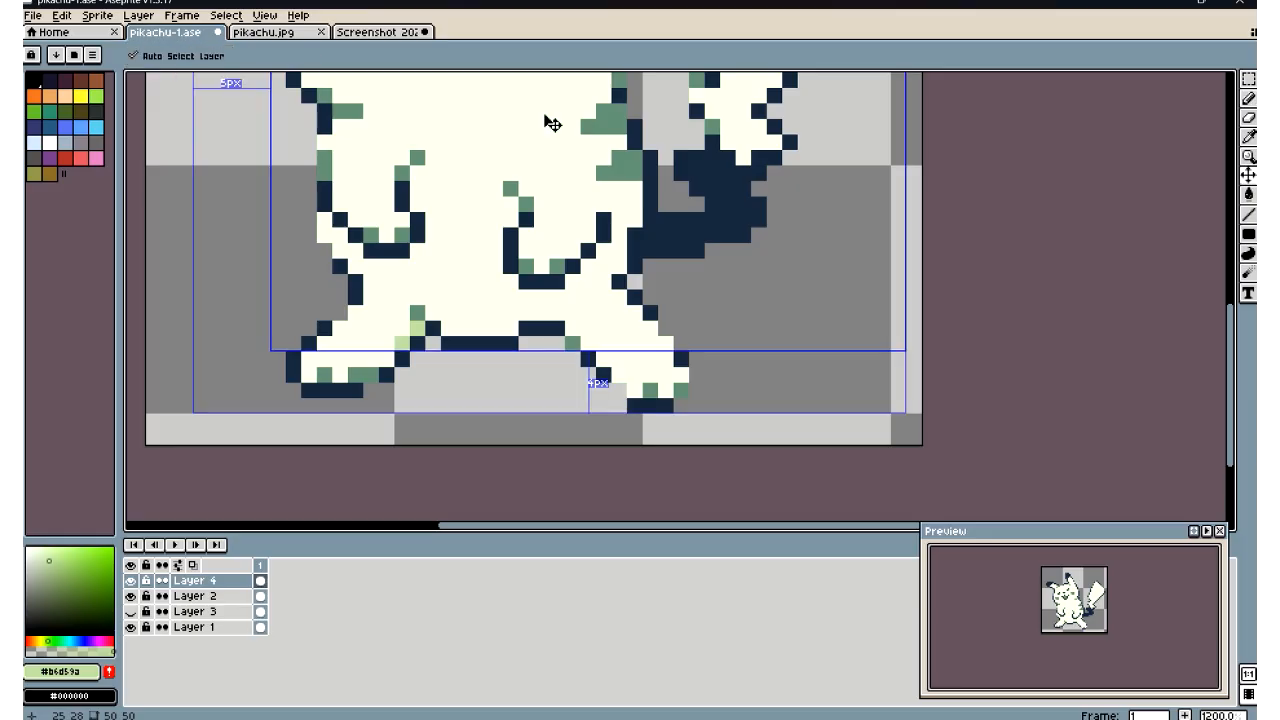
Undo the green shading strokes at the left leg's inner corner and return to the Pencil tool
key(ctrl+z)
key(ctrl+z)
key(b)
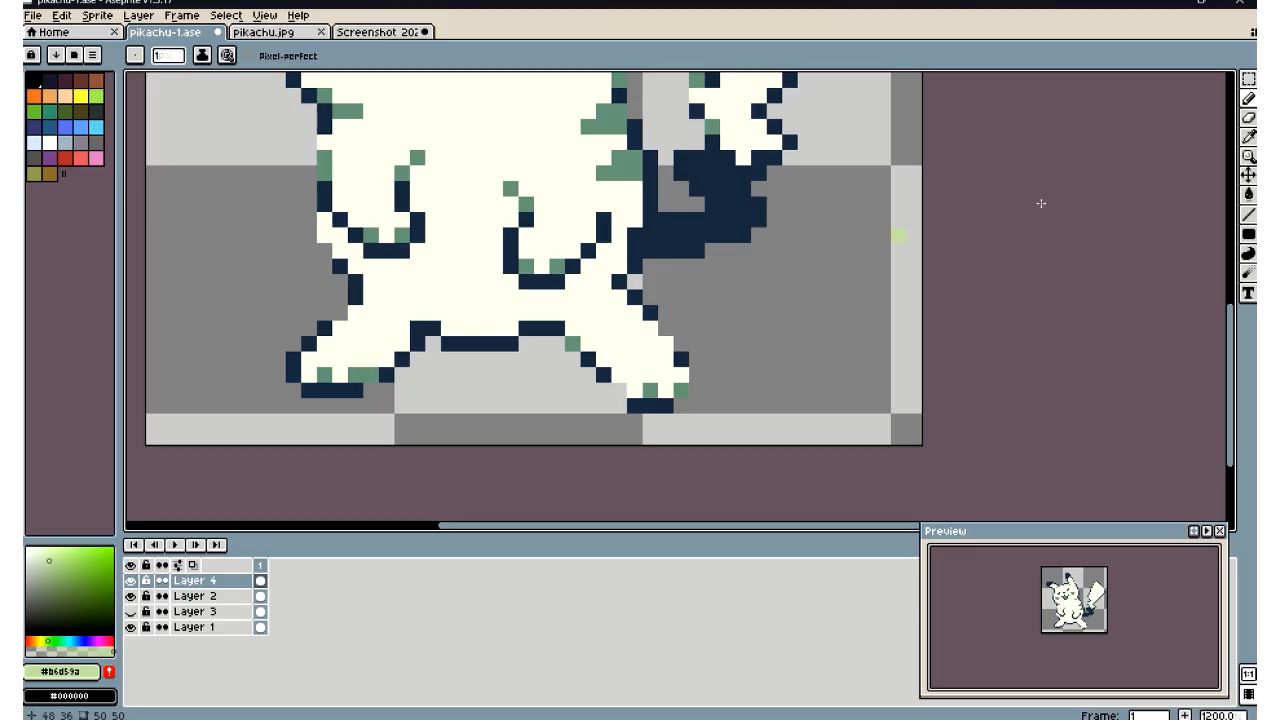
Pick the navy colour #213246 from the tail base and extend the raised row one pixel to the left
click(1248, 136)
click(709, 232)
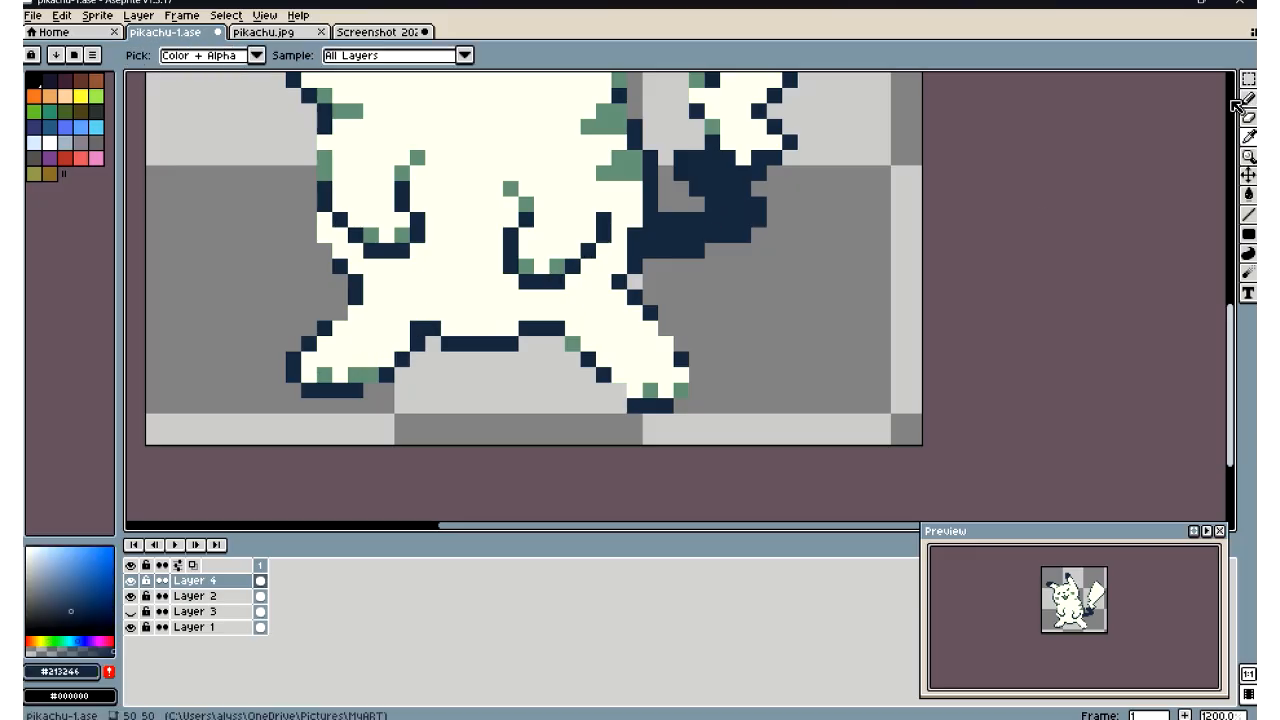
click(1248, 98)
click(510, 328)
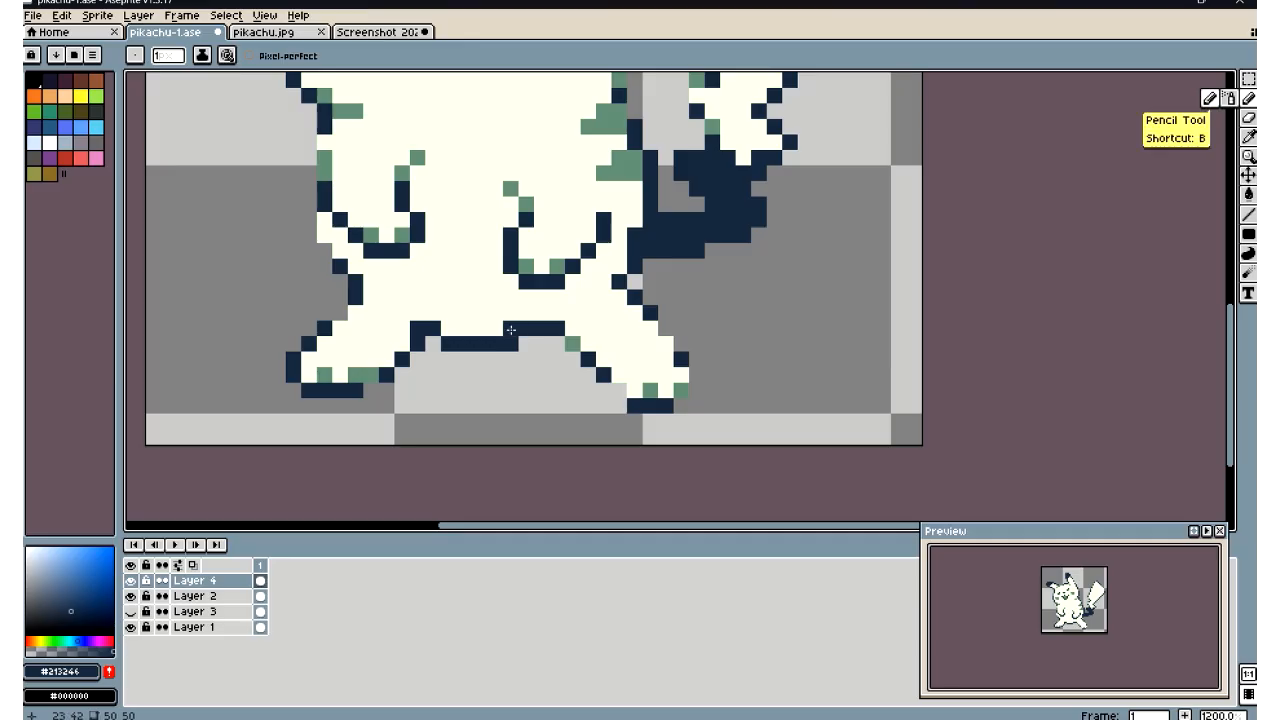
Erase the lower navy row between the legs and the two navy pixels above the left leg's inner corner
click(1248, 117)
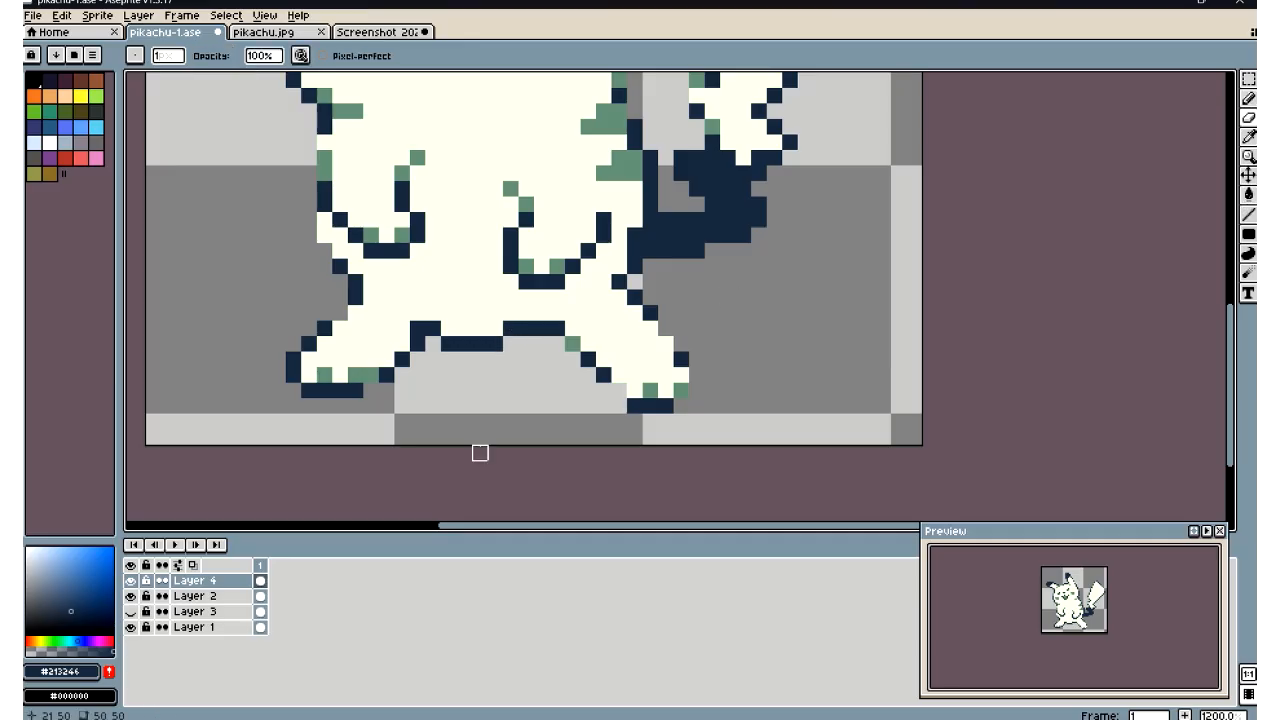
scroll(480, 453, down, 6)
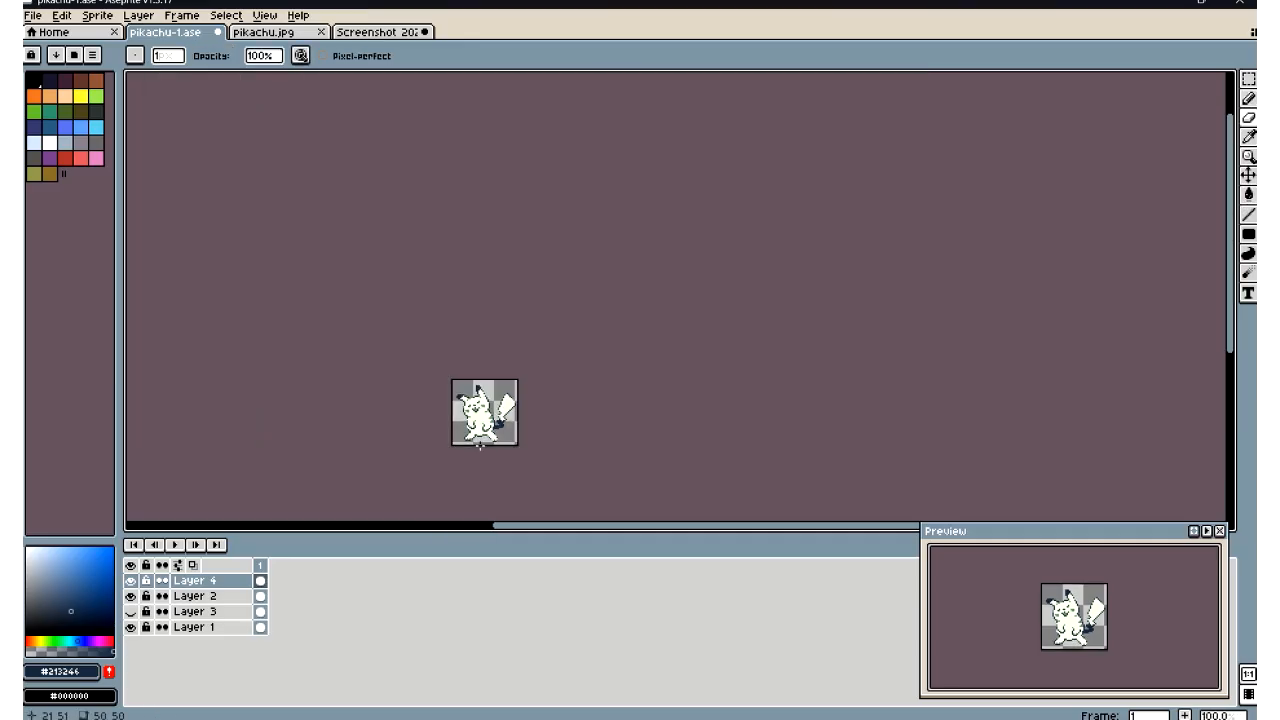
scroll(480, 447, up, 4)
scroll(474, 438, up, 5)
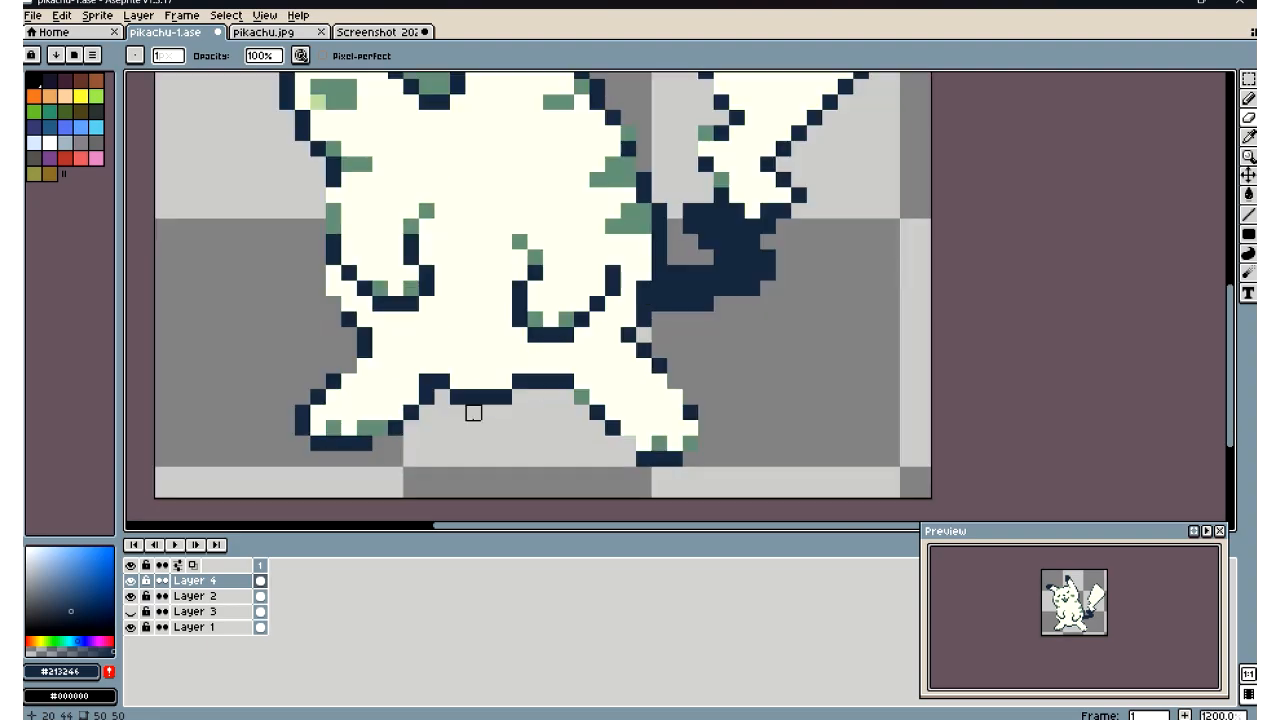
scroll(474, 412, up, 1)
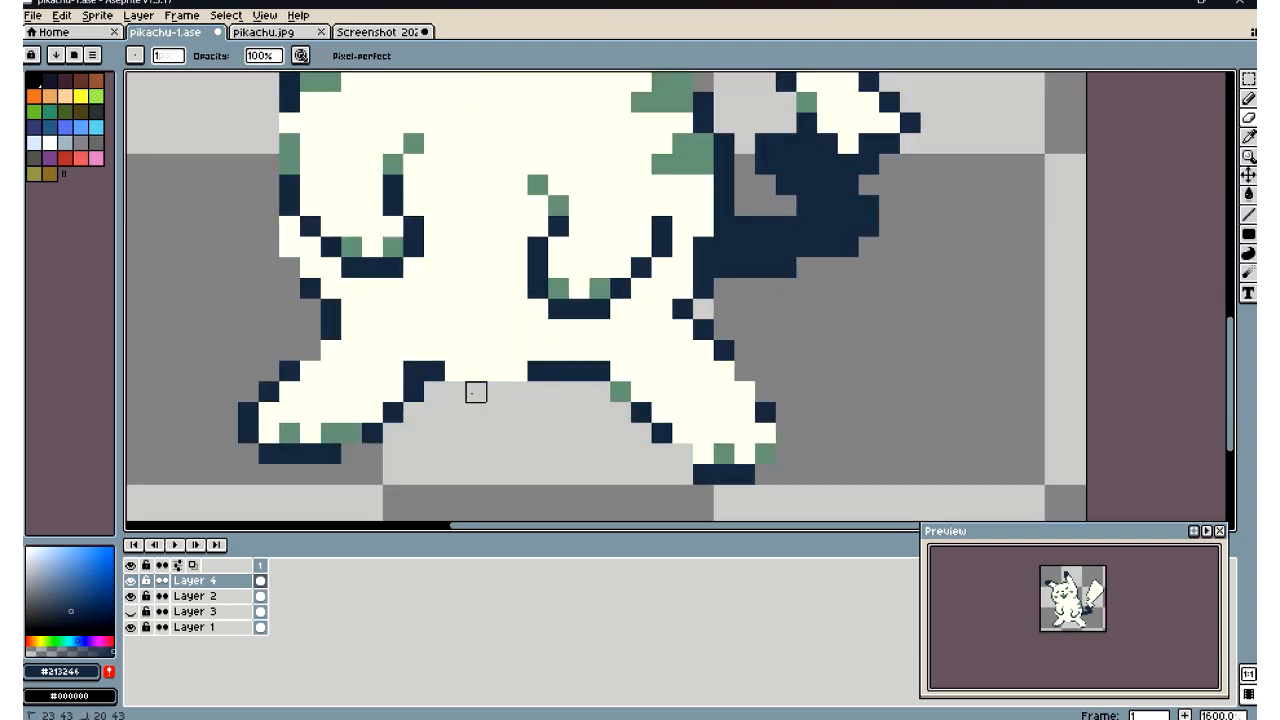
click(413, 371)
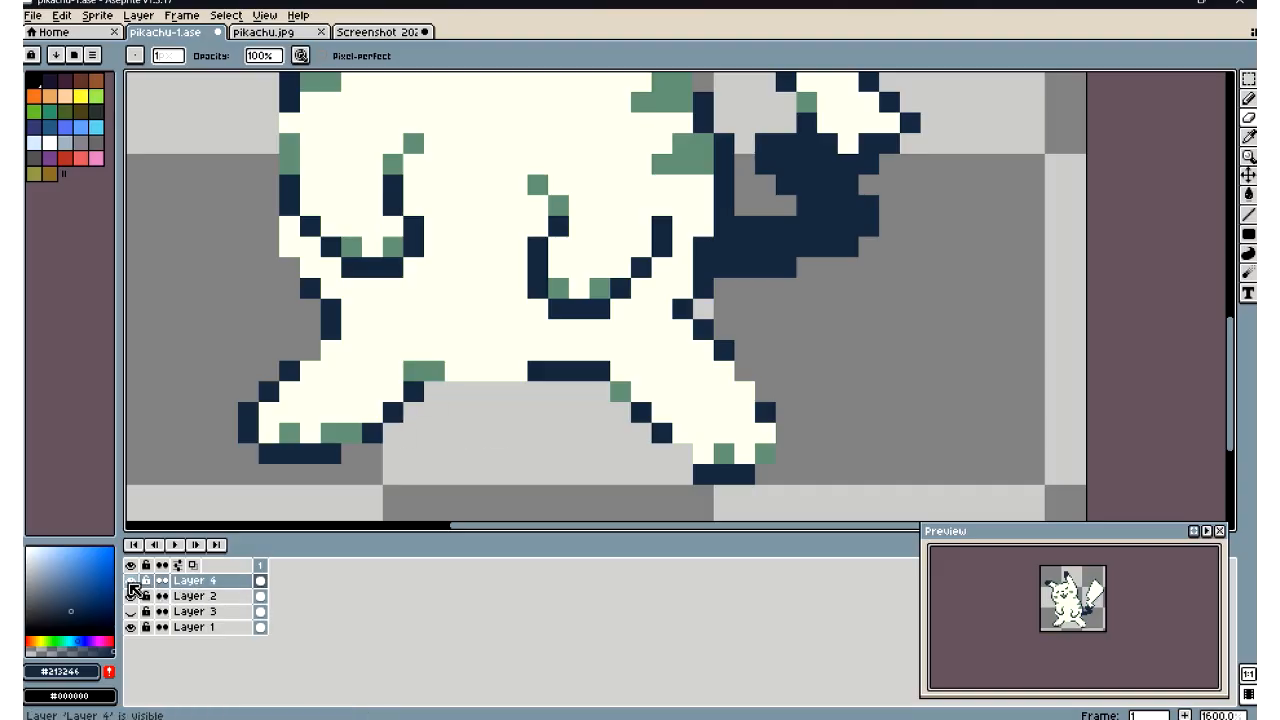
Toggle Layer 4's visibility, leave it hidden, and examine the whole Pikachu sprite at small sizes
click(131, 582)
click(131, 595)
click(131, 595)
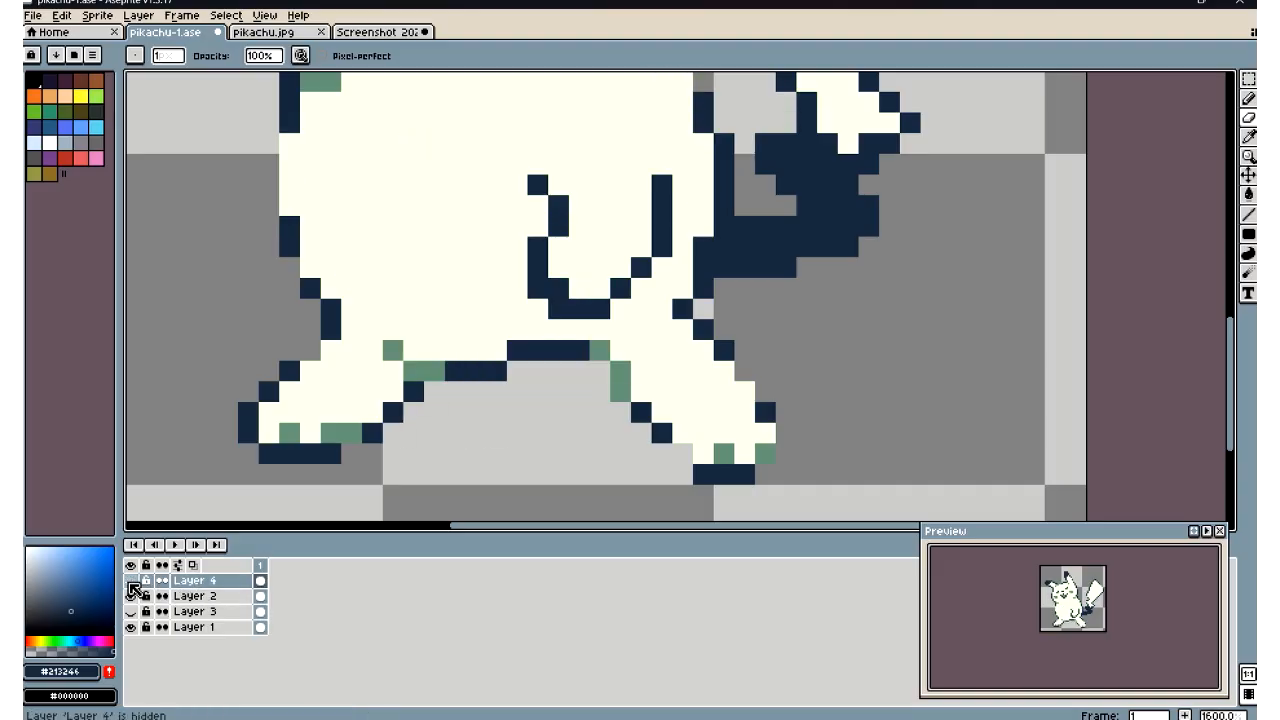
scroll(673, 388, down, 7)
scroll(666, 423, down, 2)
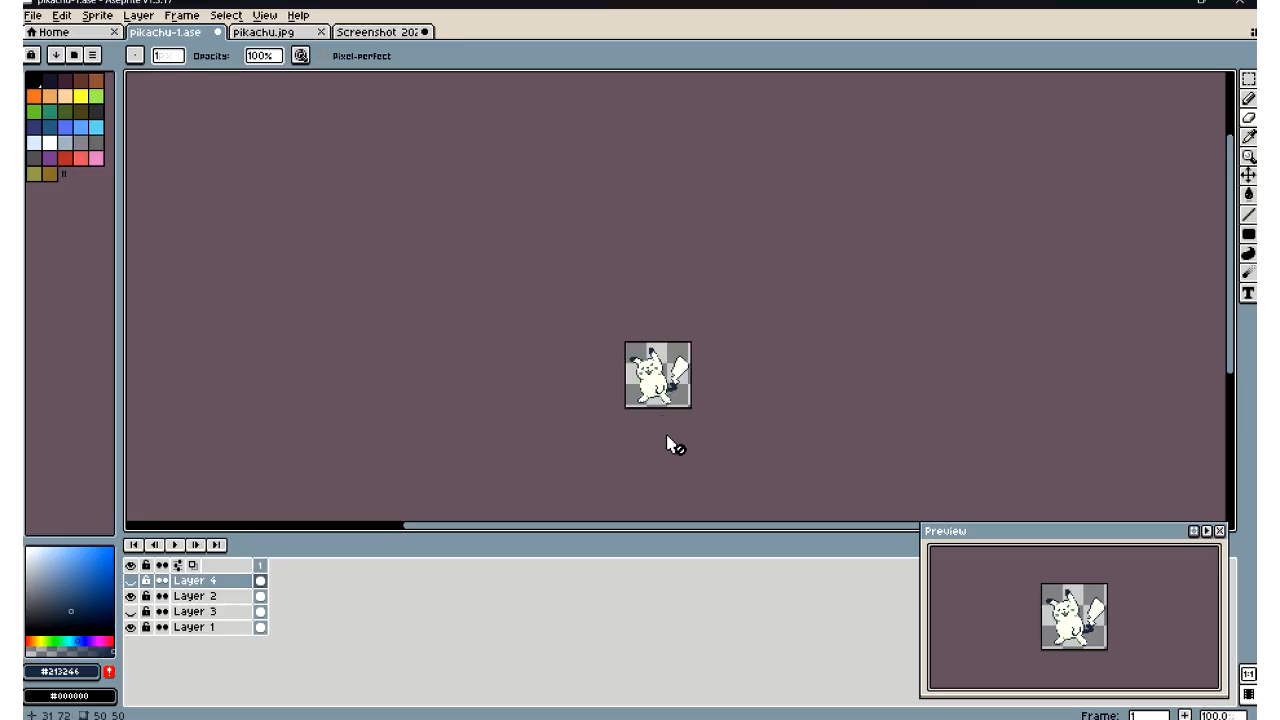
scroll(691, 403, up, 2)
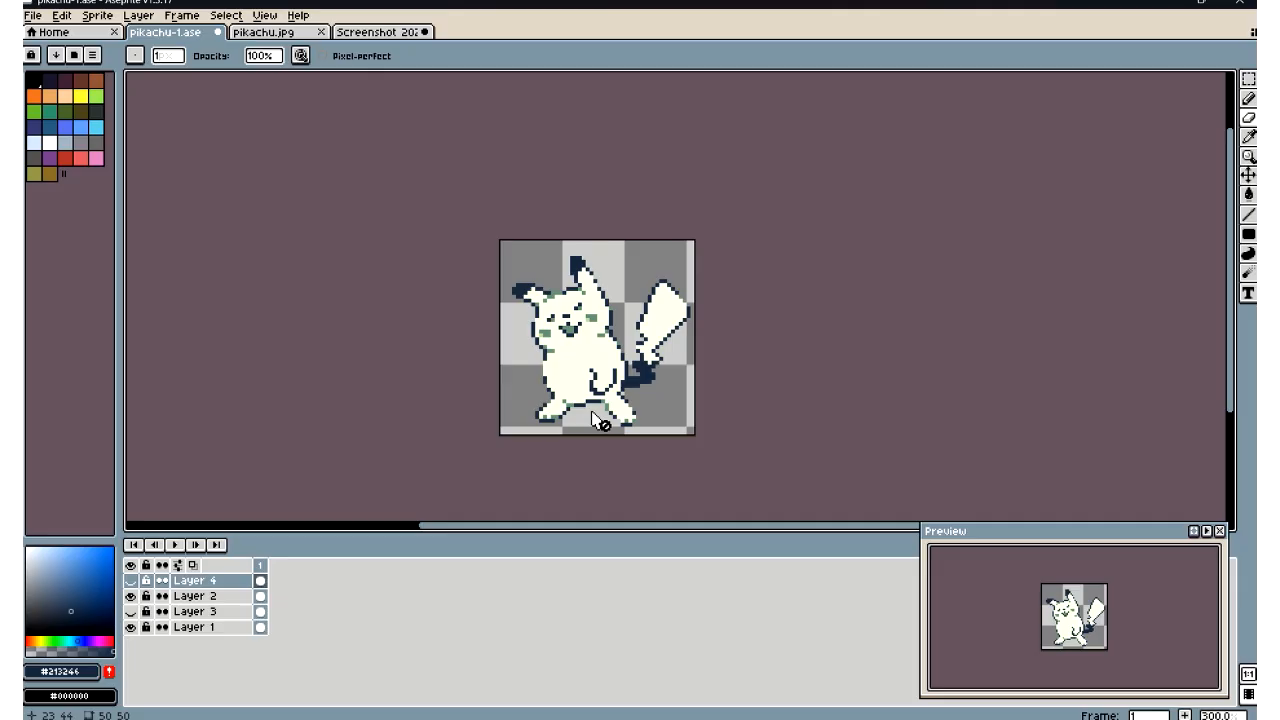
scroll(597, 421, up, 2)
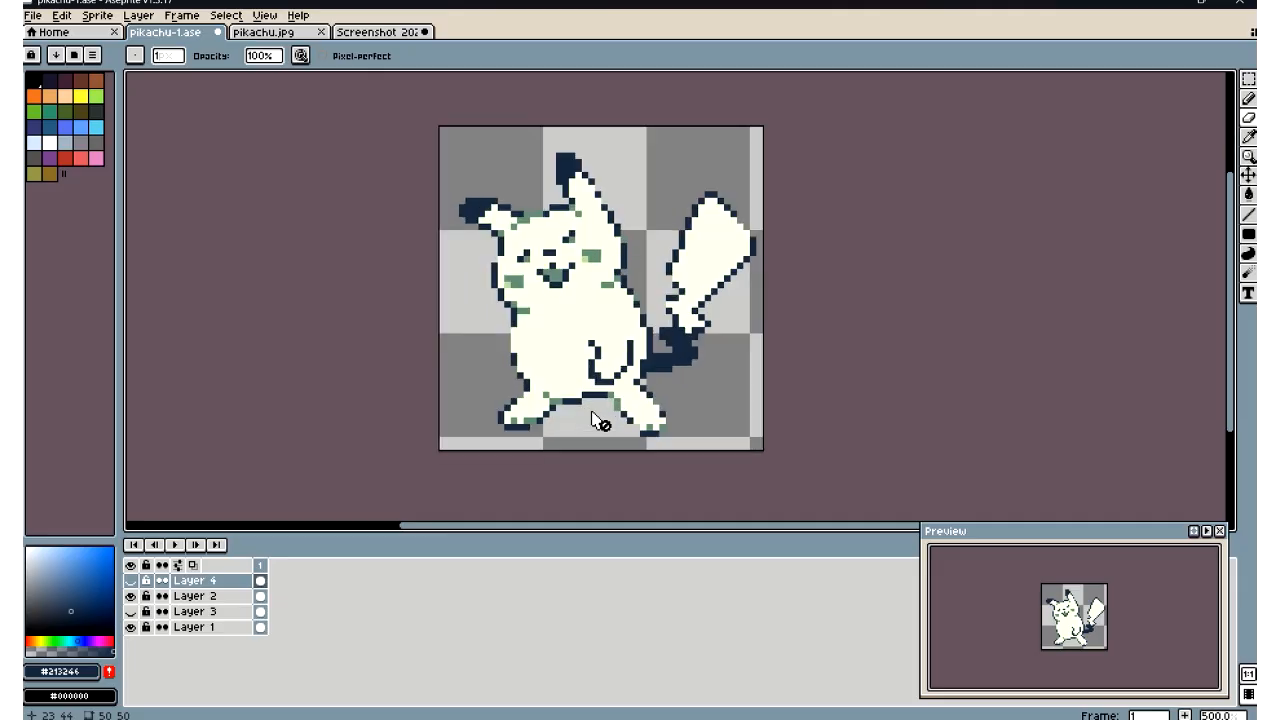
Open the pikachu.jpg reference and examine the full Pikachu sprite at several sizes
click(265, 32)
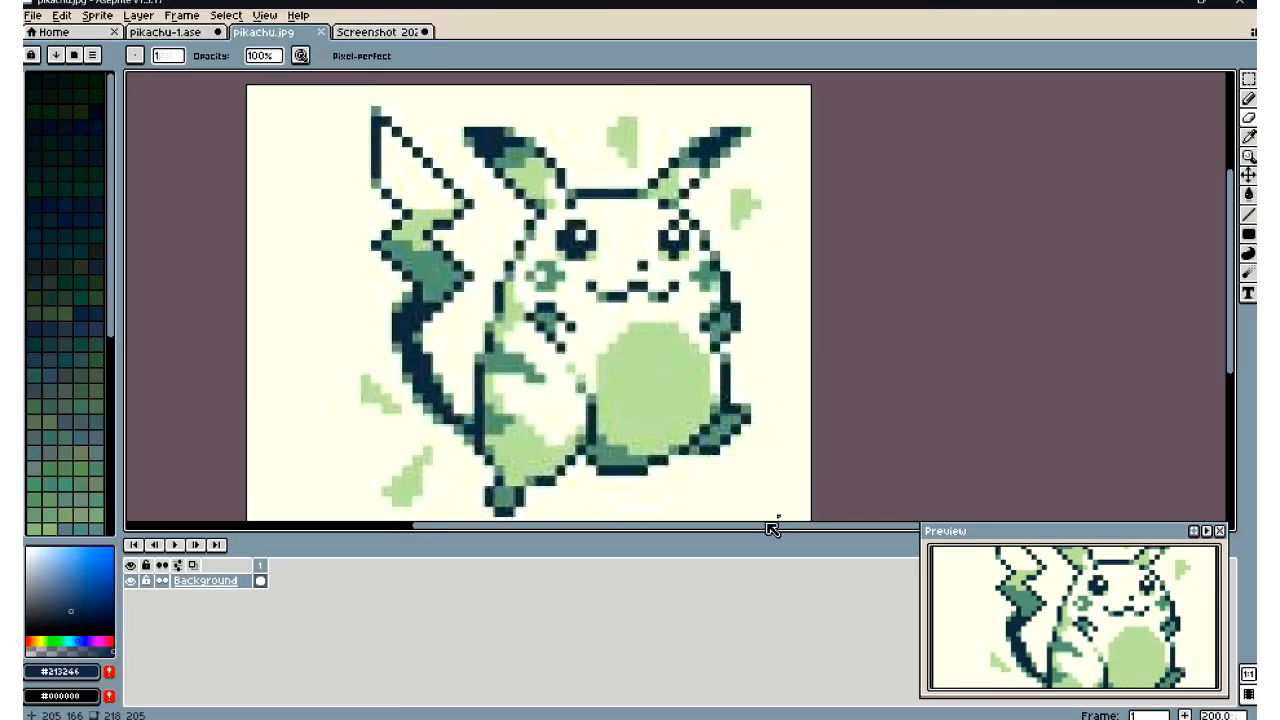
scroll(743, 455, down, 4)
scroll(743, 455, up, 1)
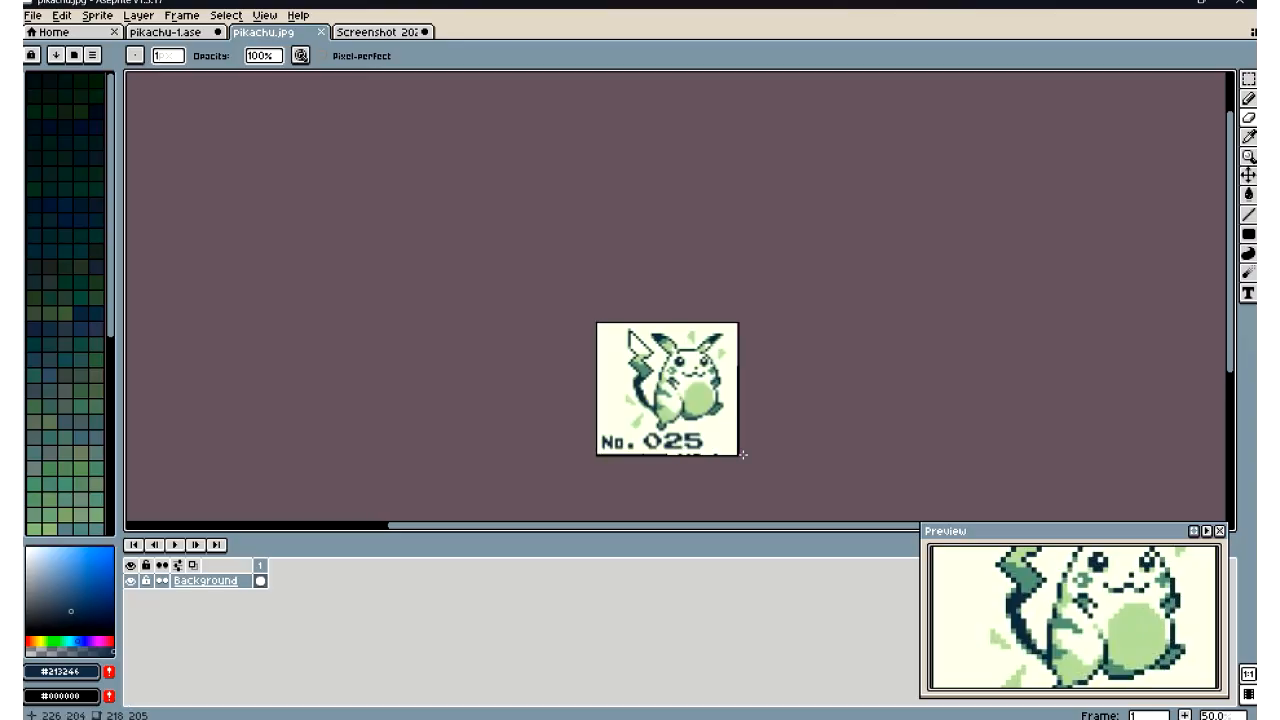
scroll(743, 455, up, 1)
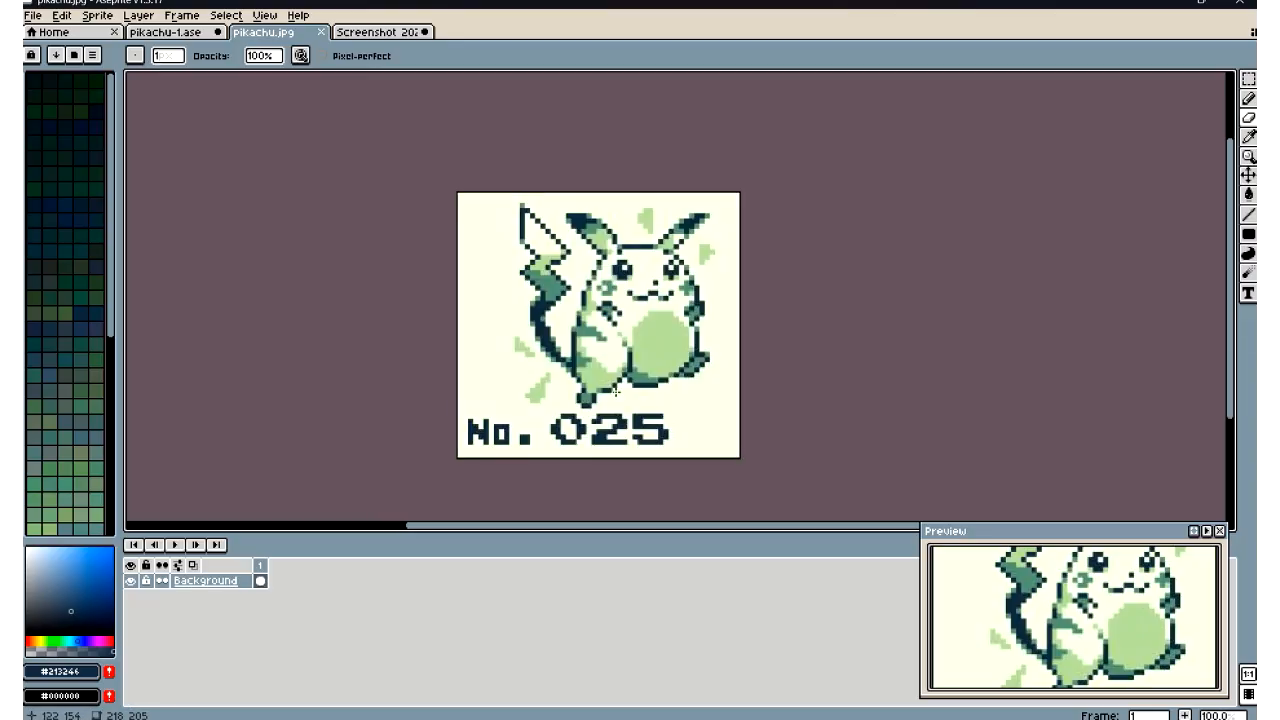
scroll(602, 331, down, 1)
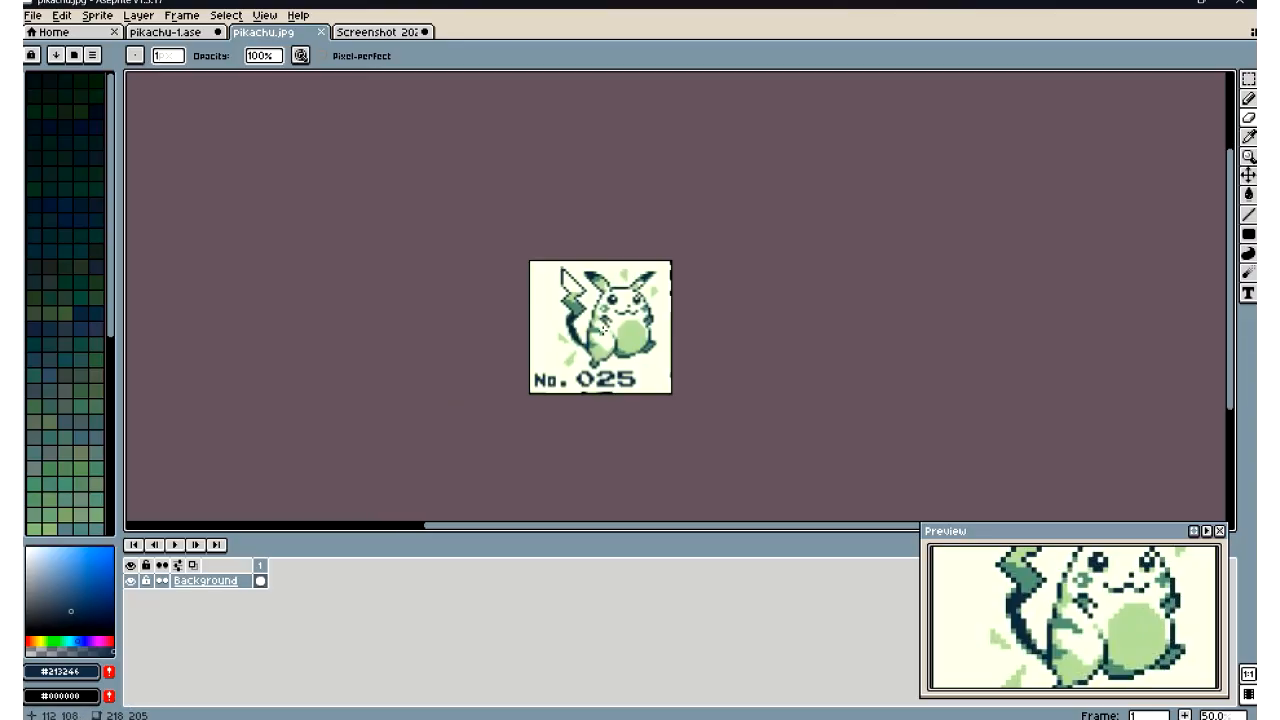
scroll(642, 314, down, 1)
scroll(642, 314, up, 2)
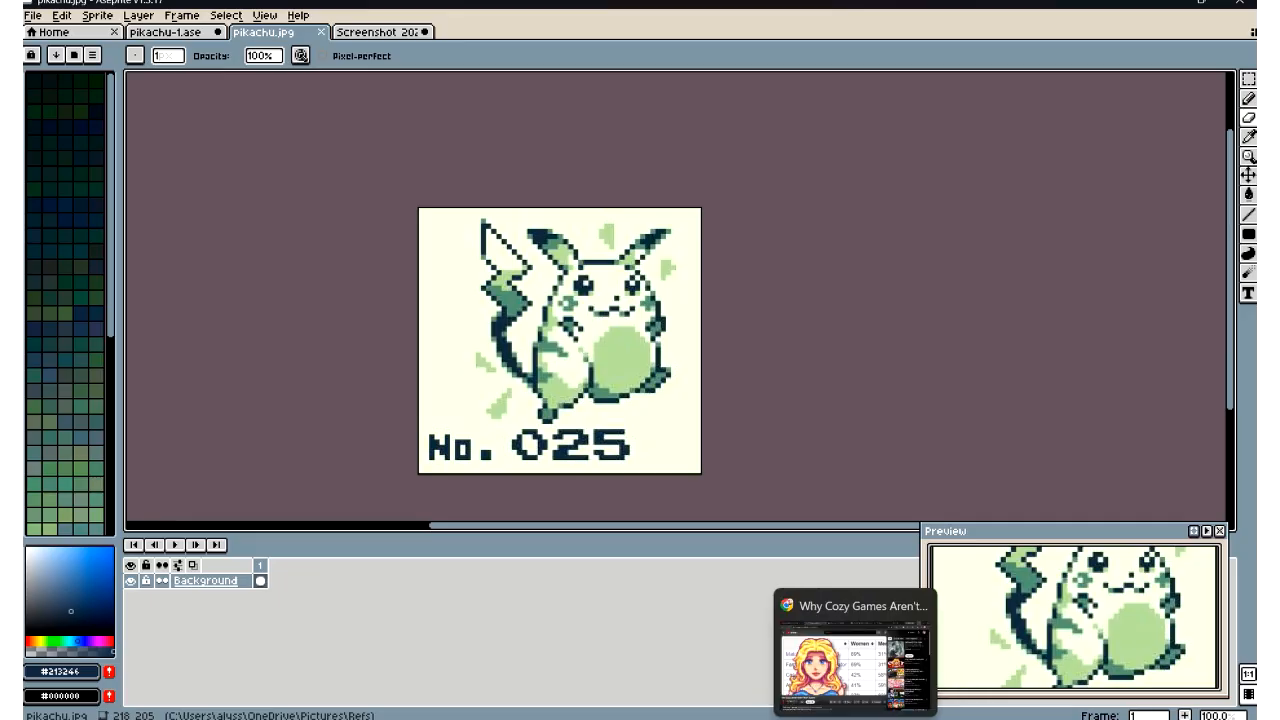
Switch to Chrome and run an image search for "pikachu game sprites" in a new tab
click(855, 655)
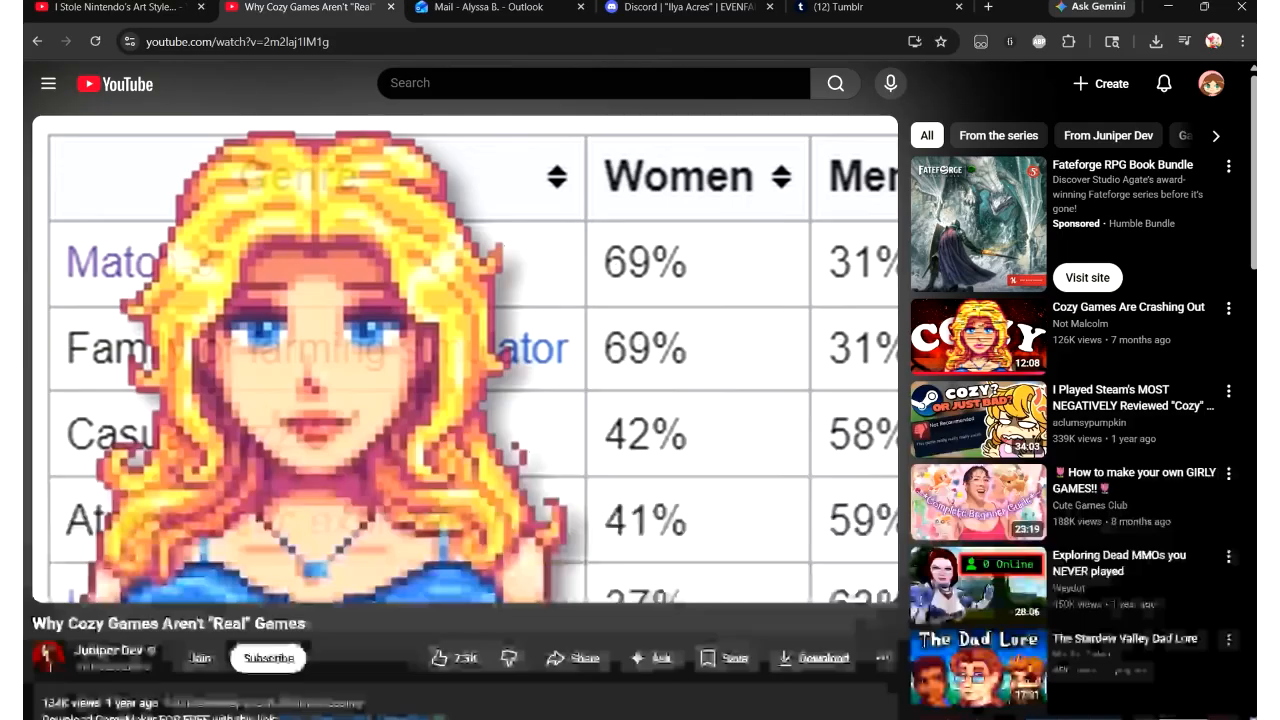
click(990, 8)
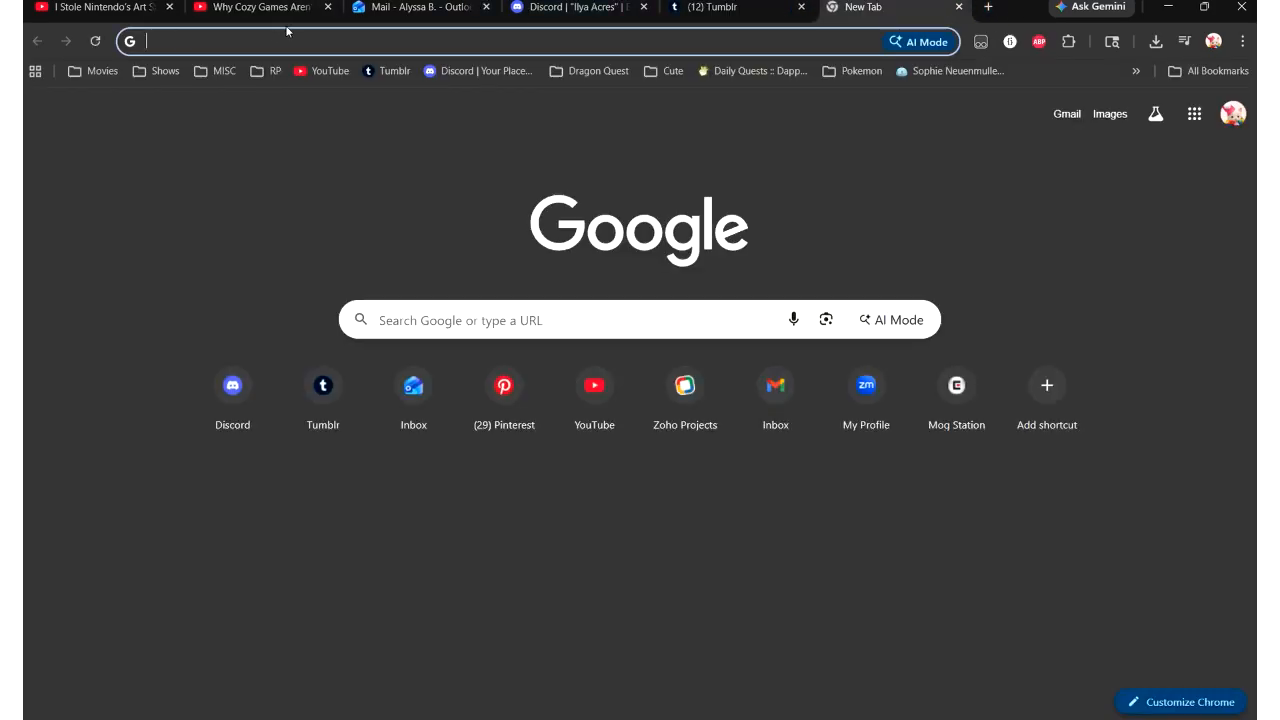
text(pikachu spr)
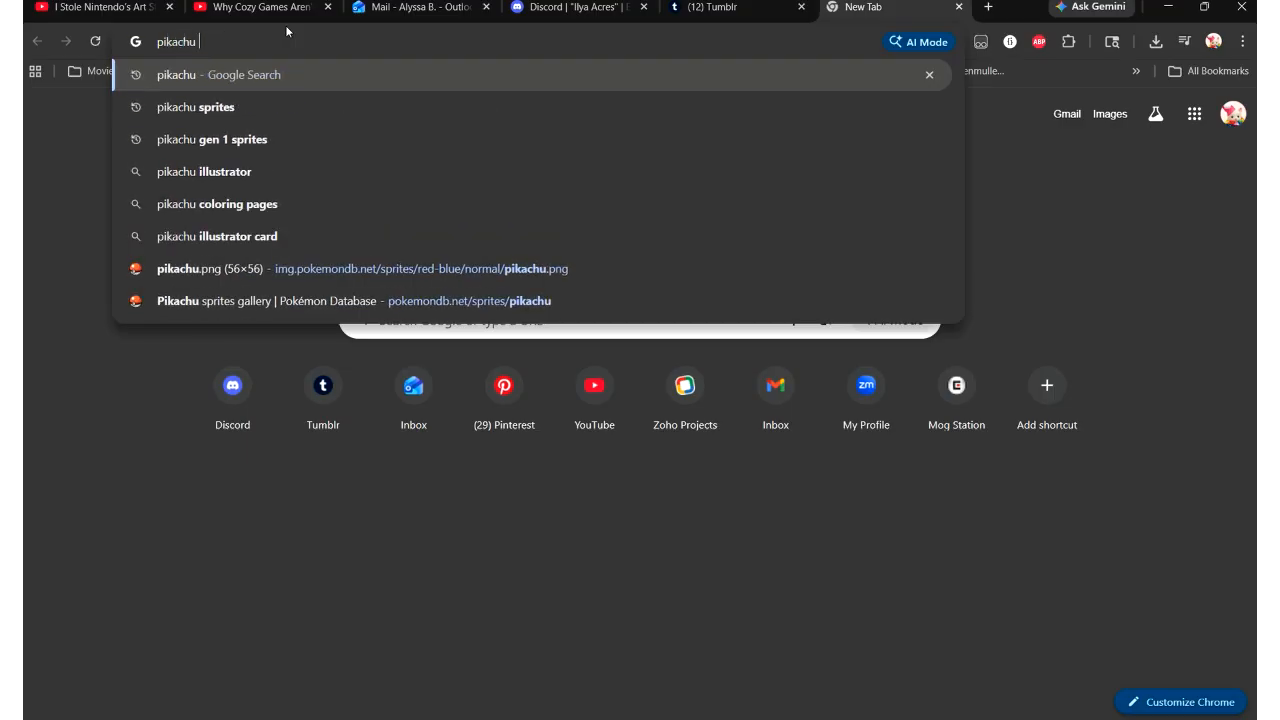
key(BackSpace)
key(BackSpace)
key(BackSpace)
key(BackSpace)
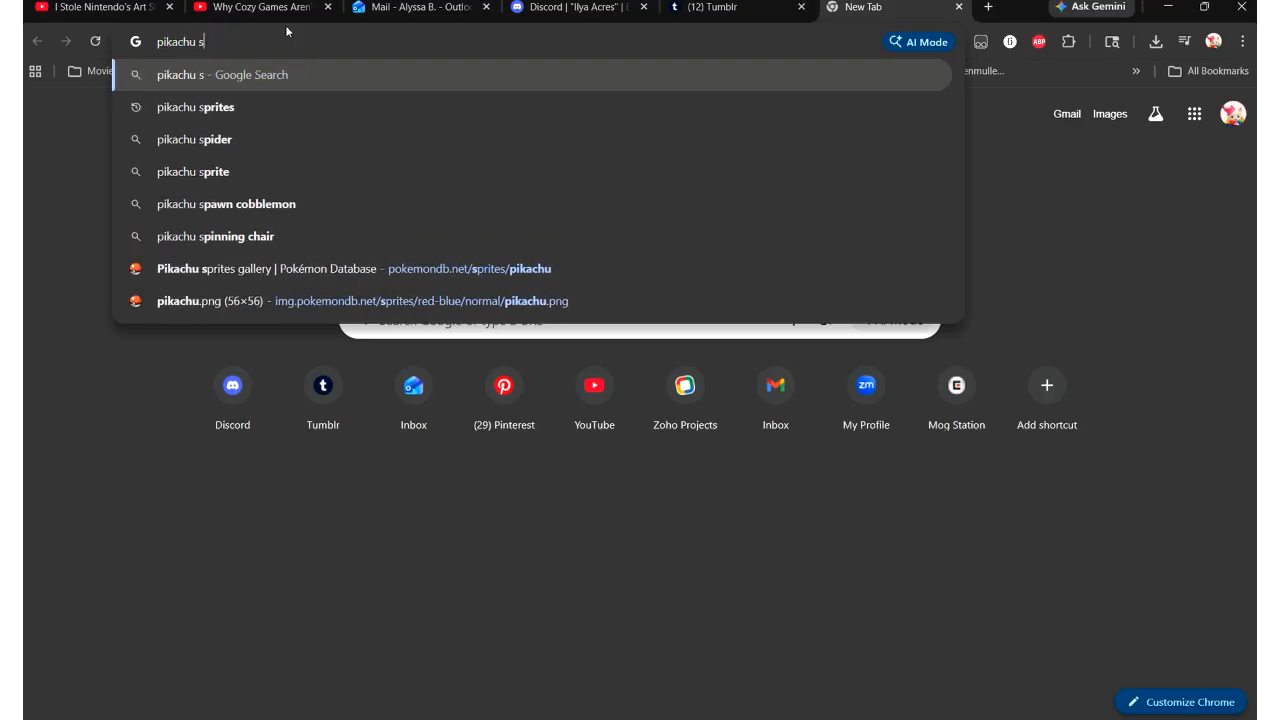
text(game sprites)
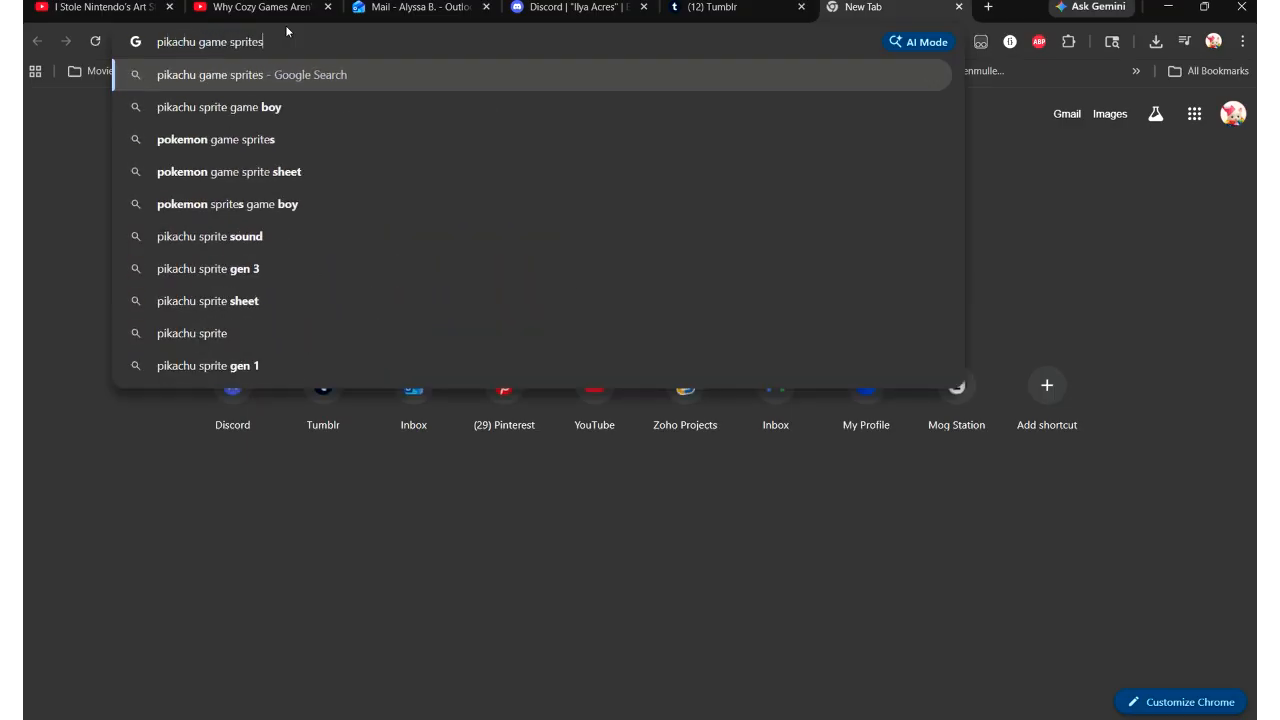
key(Return)
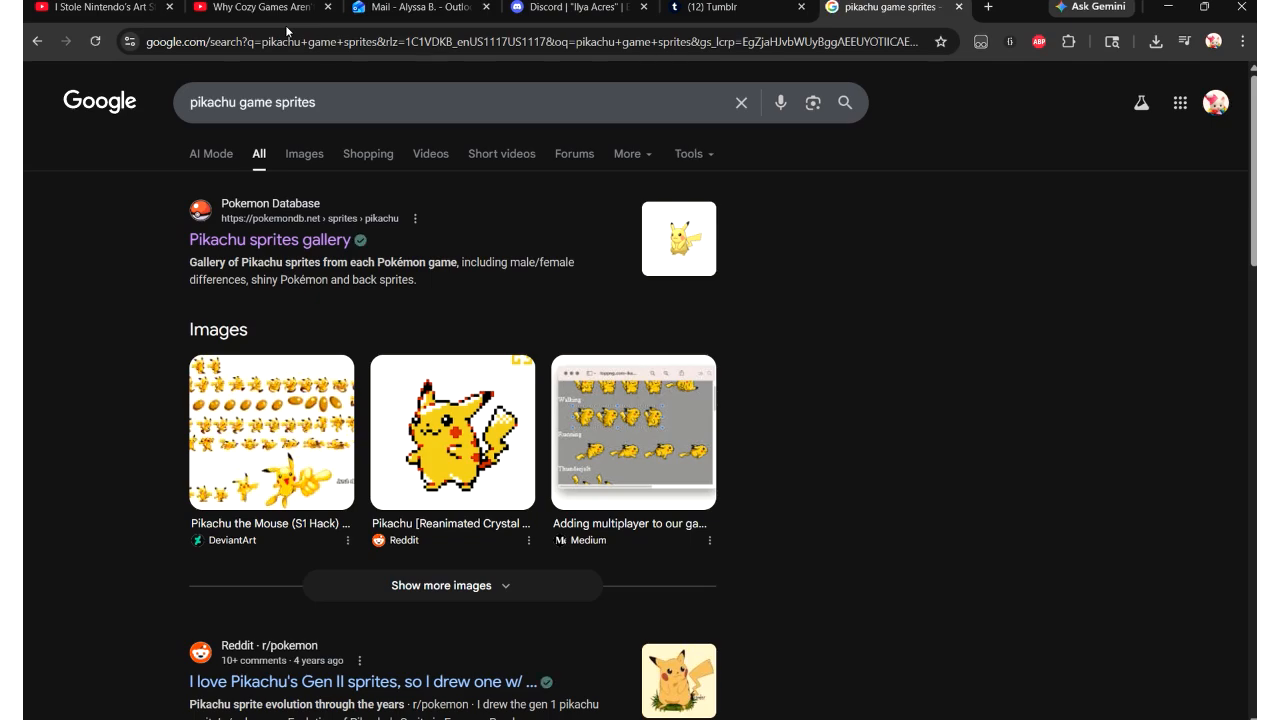
click(295, 154)
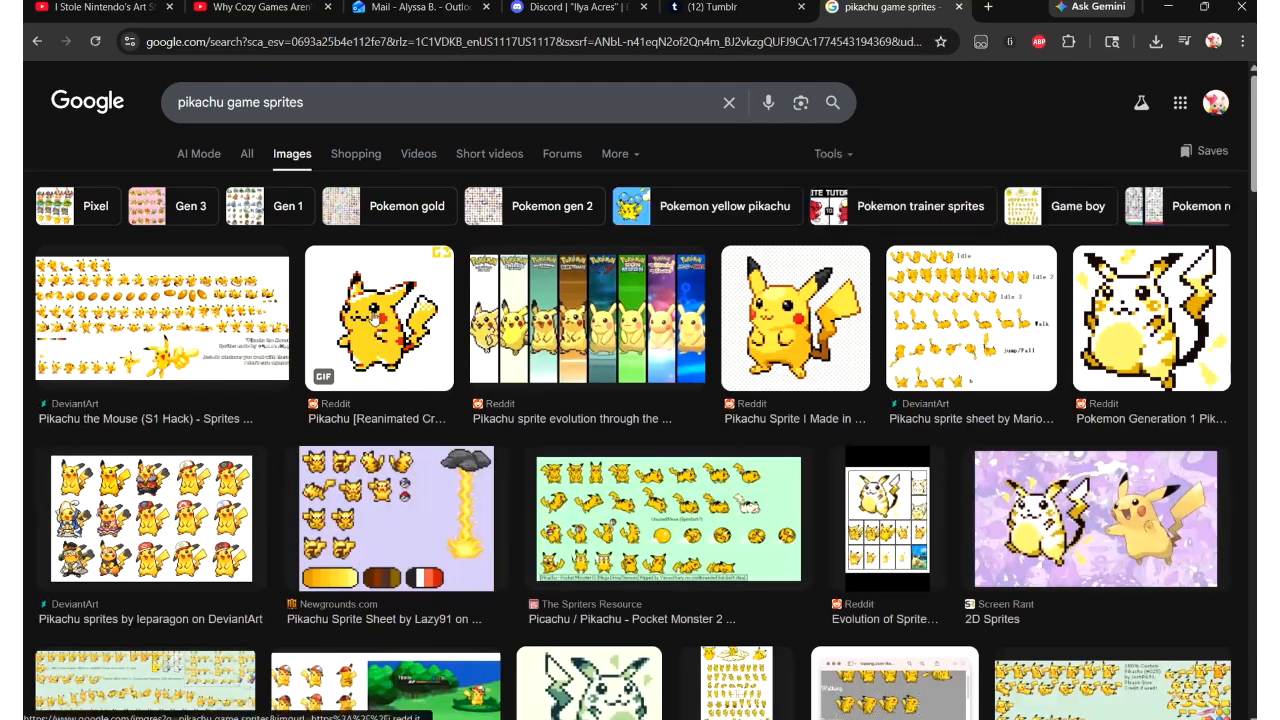
Open the Reddit "Pikachu [Reanimated Crystal Sprite]" image result and examine its animated poses and the related sprites
click(374, 318)
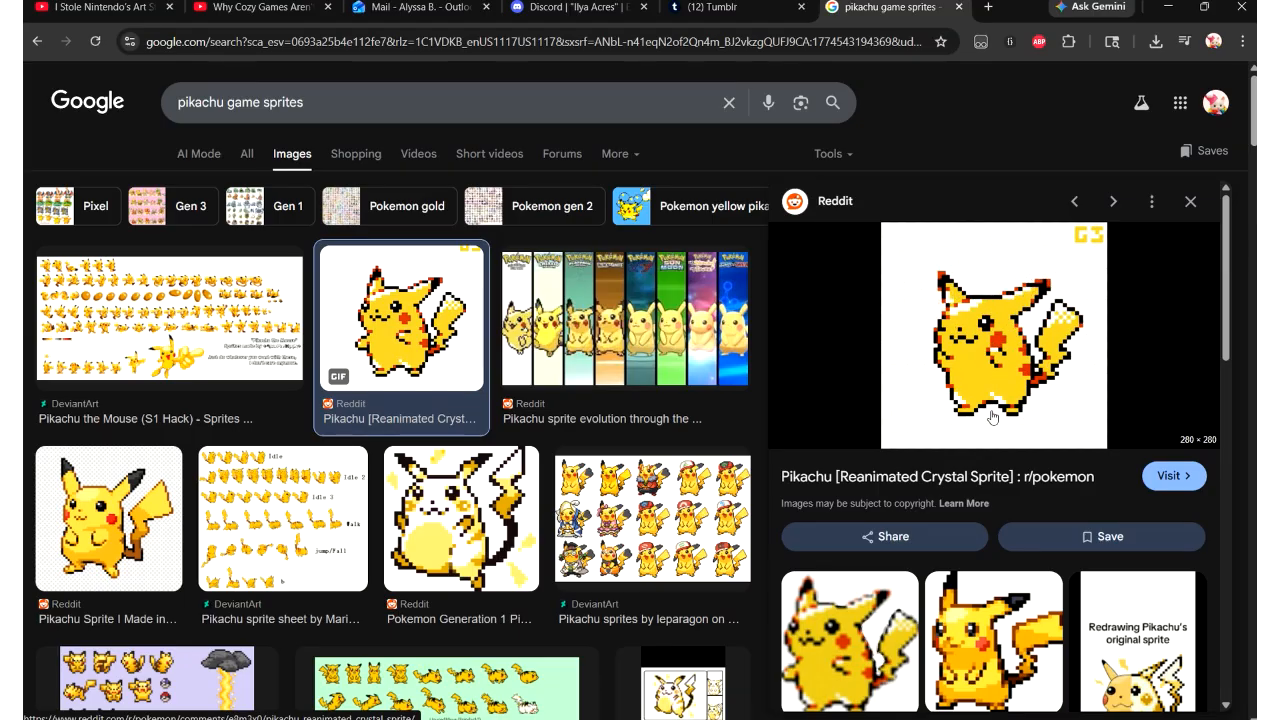
scroll(992, 418, down, 3)
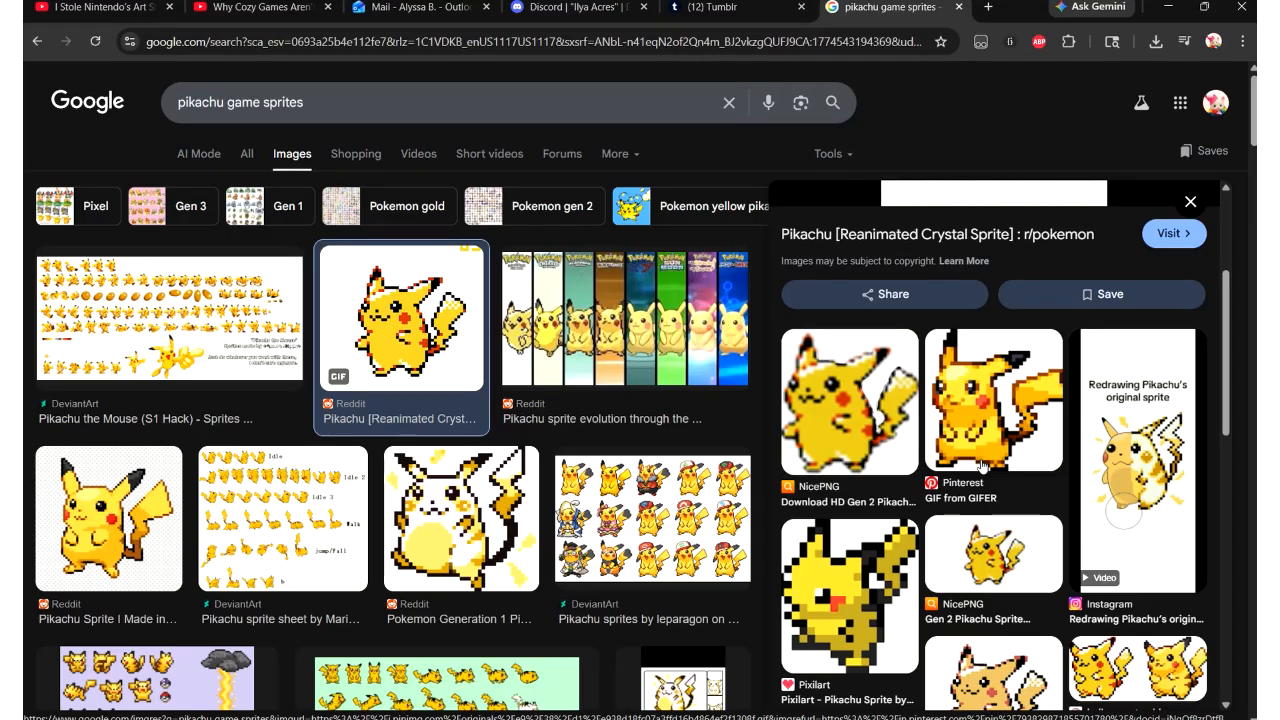
scroll(982, 466, up, 3)
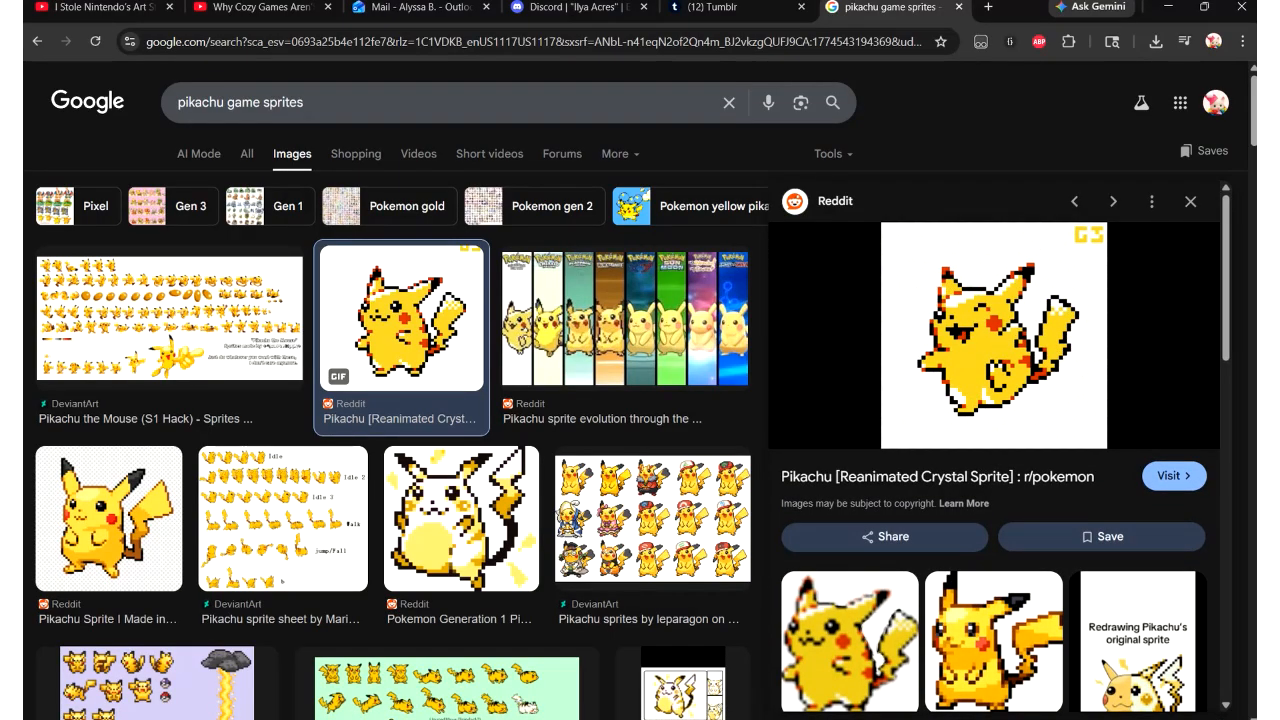
mouse_move(926, 718)
mouse_move(820, 718)
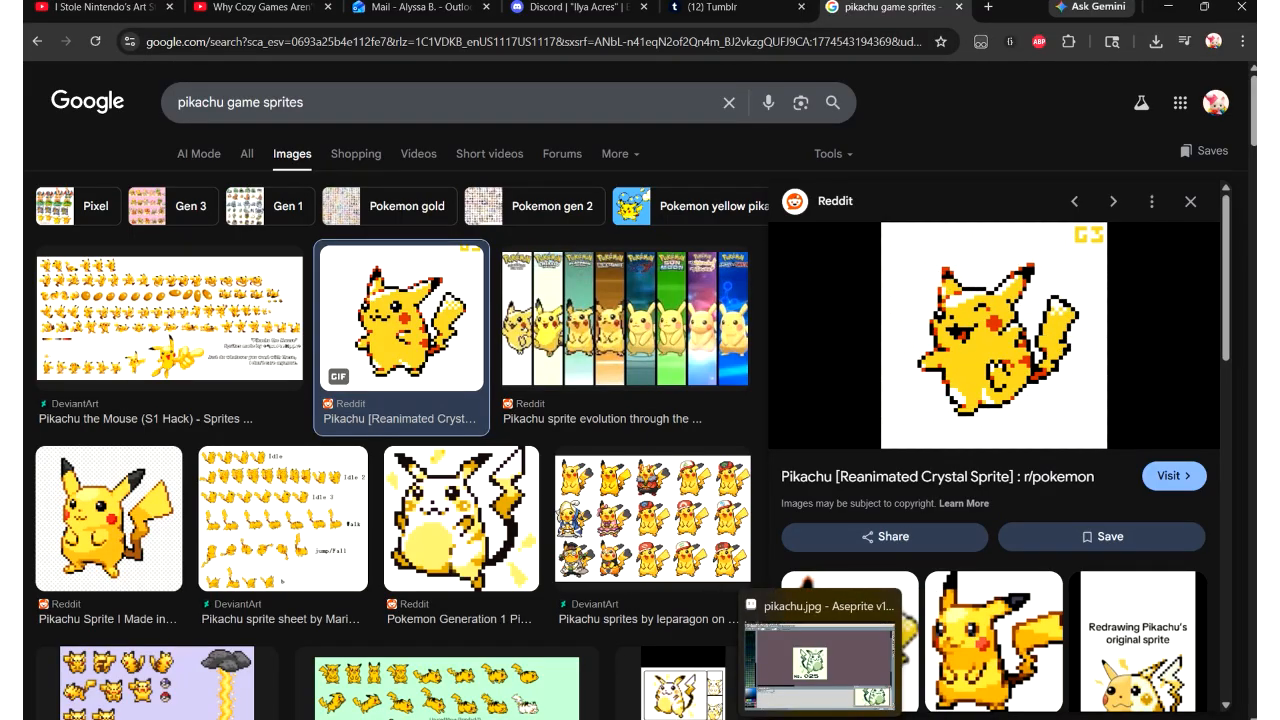
Switch back to pikachu-1.ase in Aseprite, pick the green #658F77 from the contour between the legs, and activate the Pencil tool
click(820, 660)
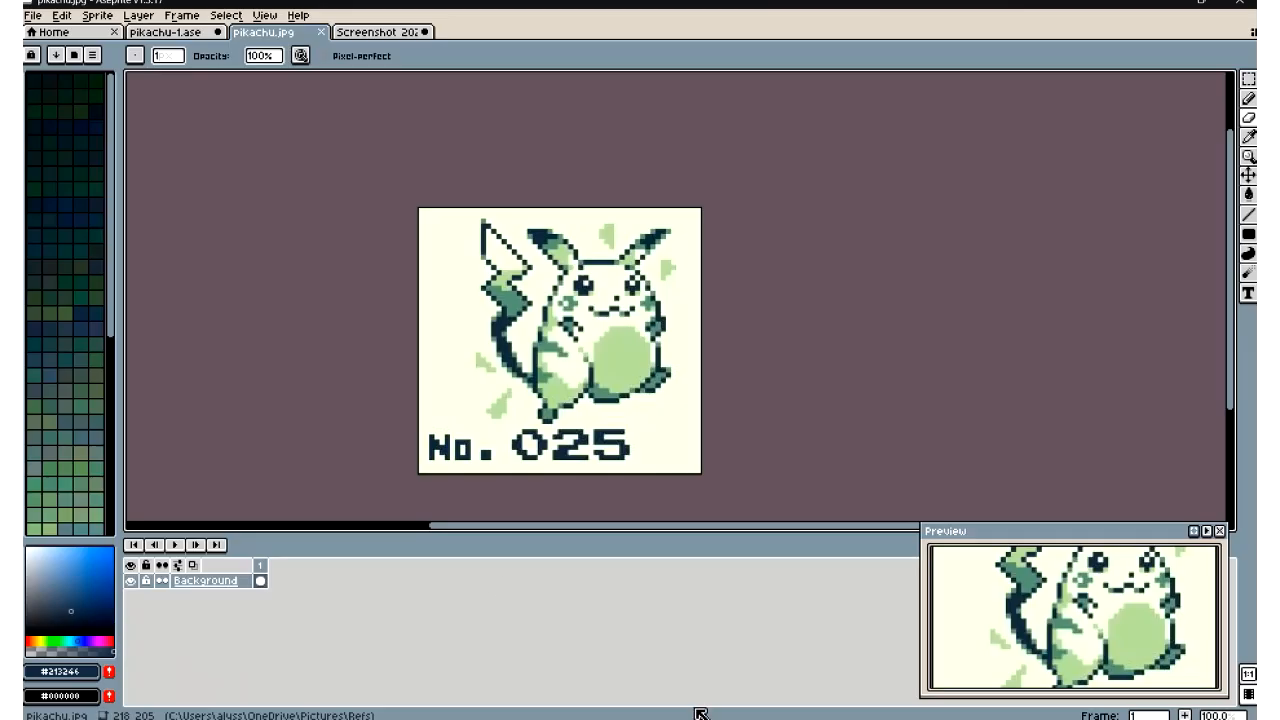
click(152, 35)
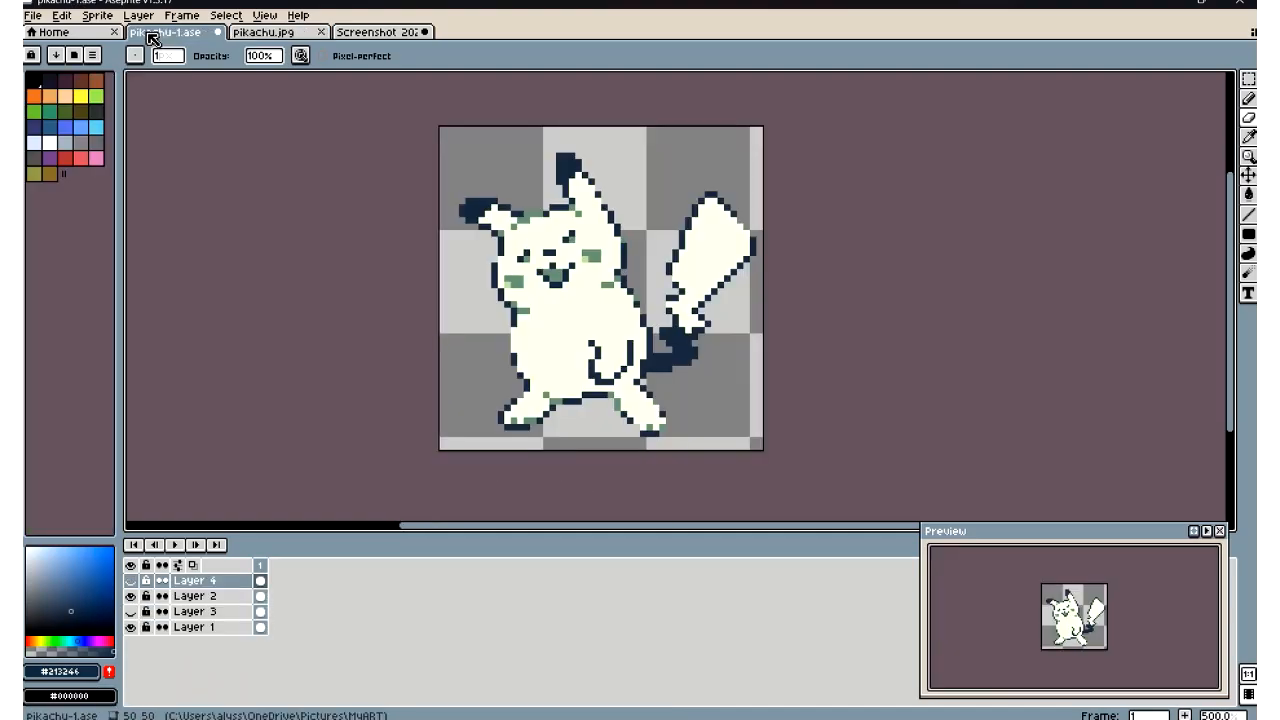
scroll(575, 405, down, 4)
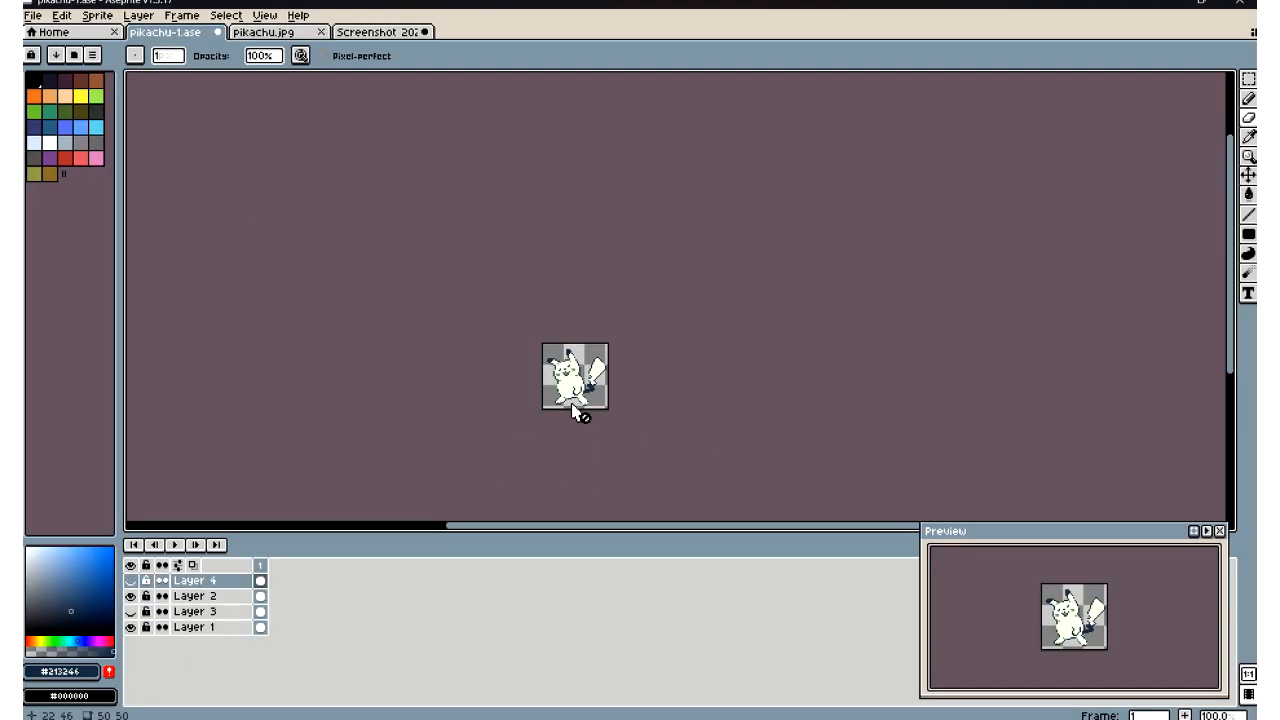
scroll(570, 408, up, 6)
scroll(555, 420, up, 2)
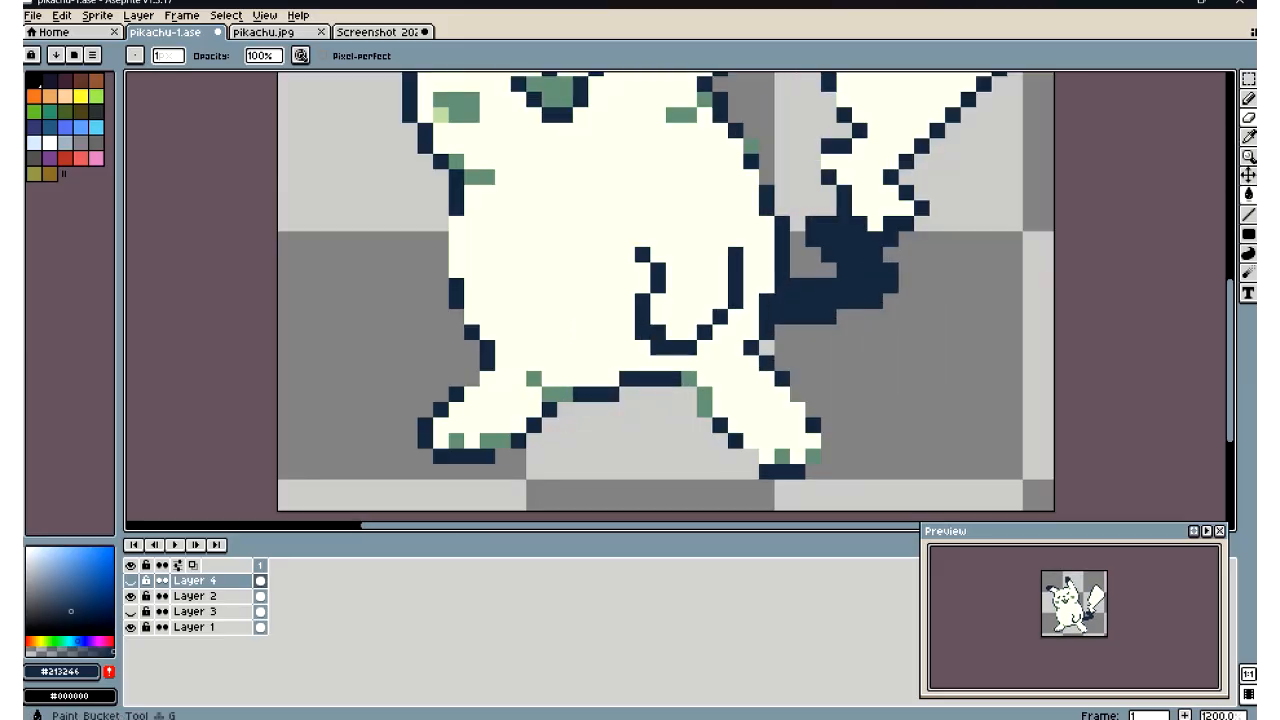
click(1249, 137)
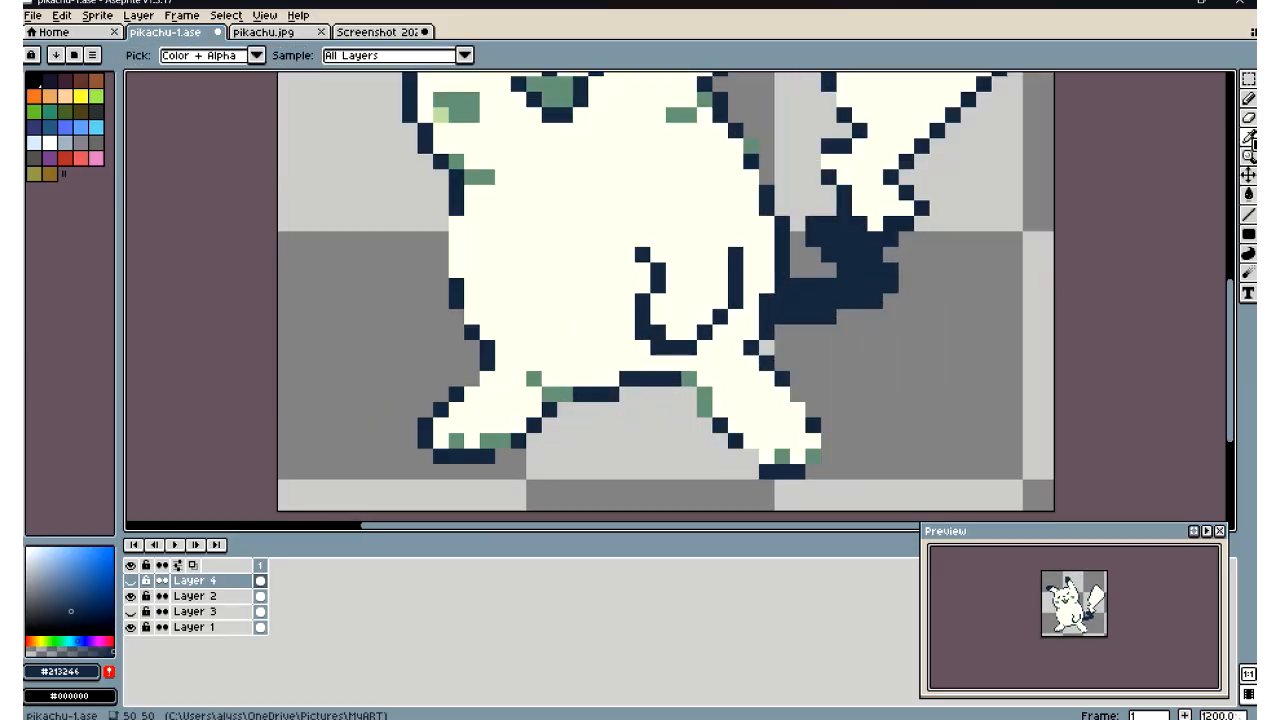
click(690, 372)
click(1249, 102)
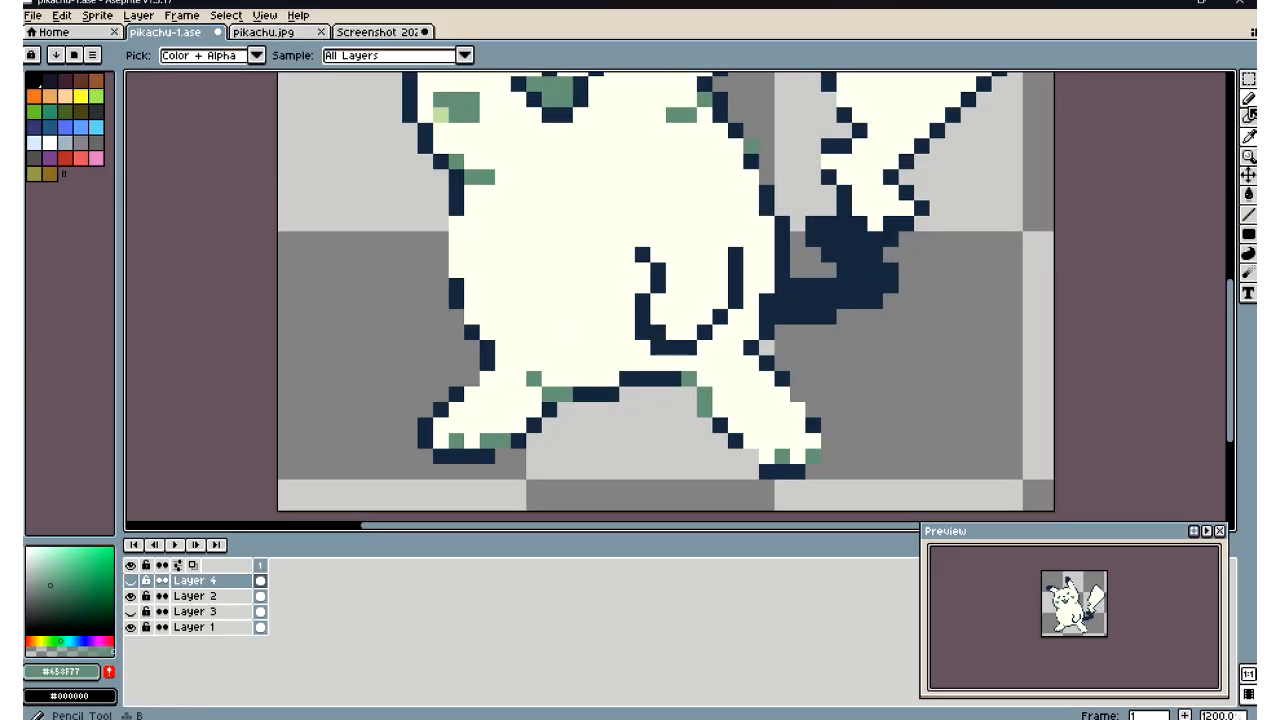
click(1249, 100)
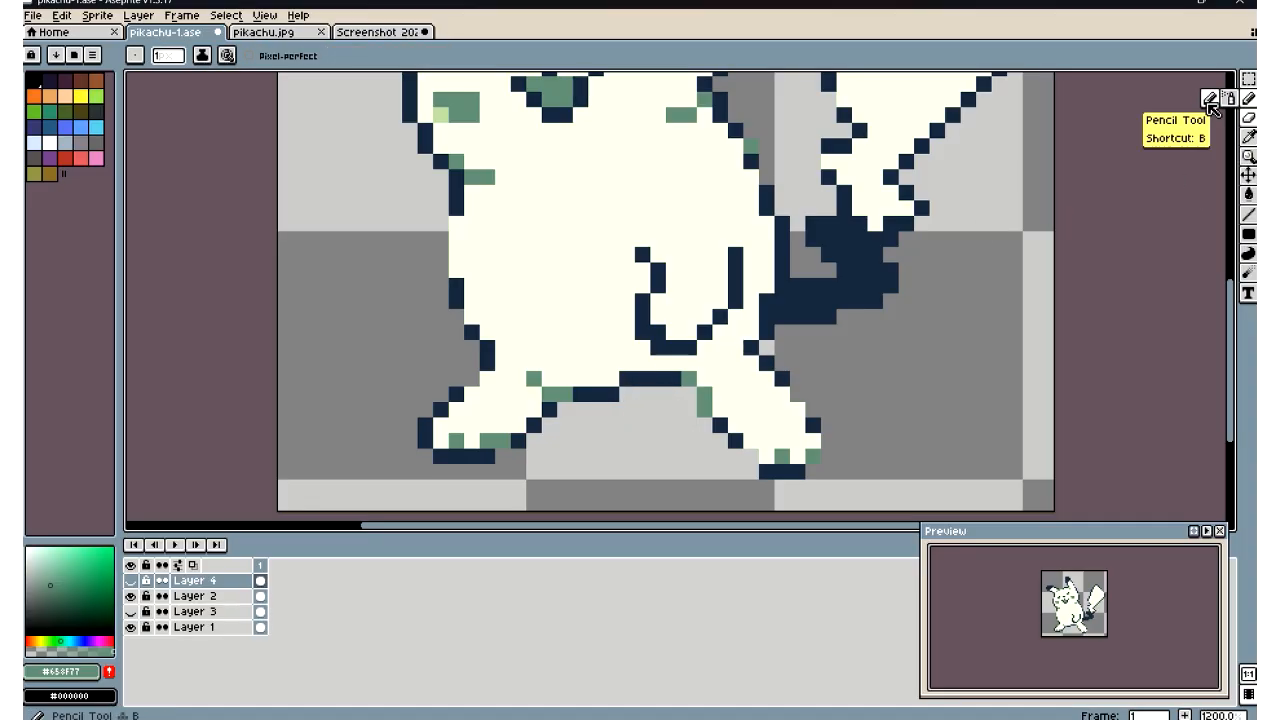
Toggle Layer 4's visibility repeatedly to compare its arms, stripes and leg contour with the layers beneath
click(130, 581)
click(130, 581)
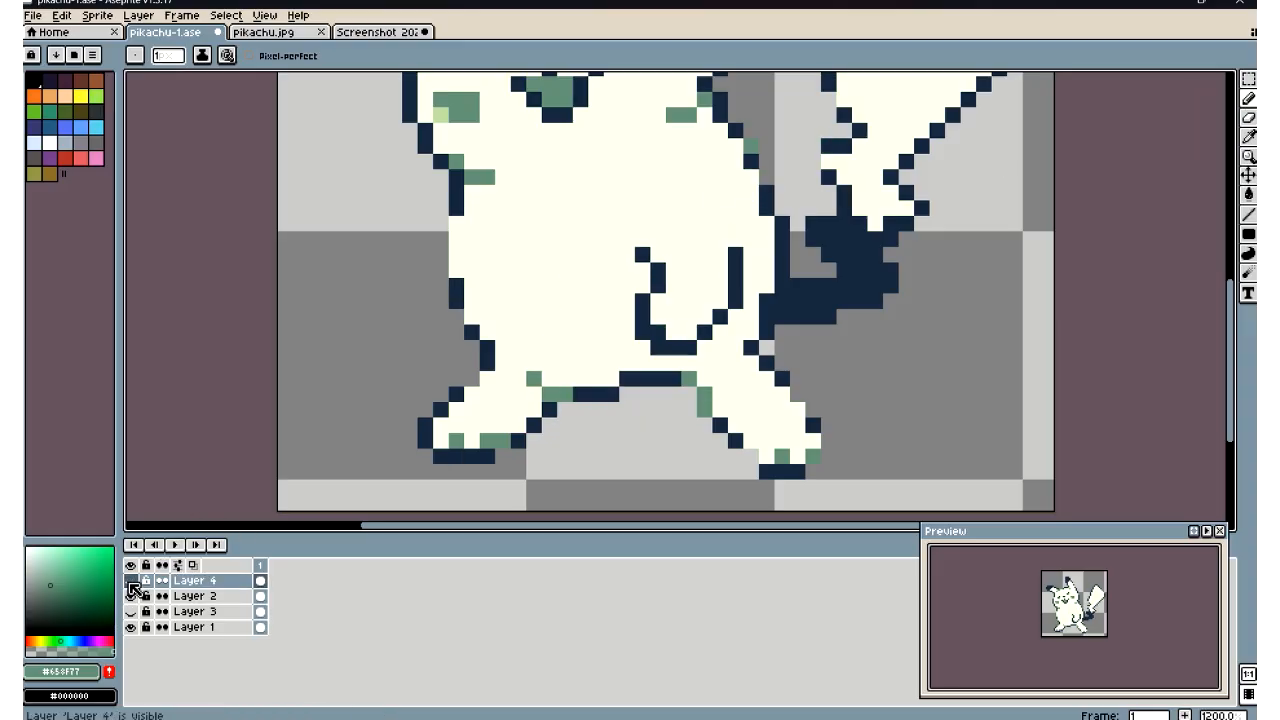
click(130, 581)
click(130, 581)
click(130, 581)
click(130, 581)
click(130, 581)
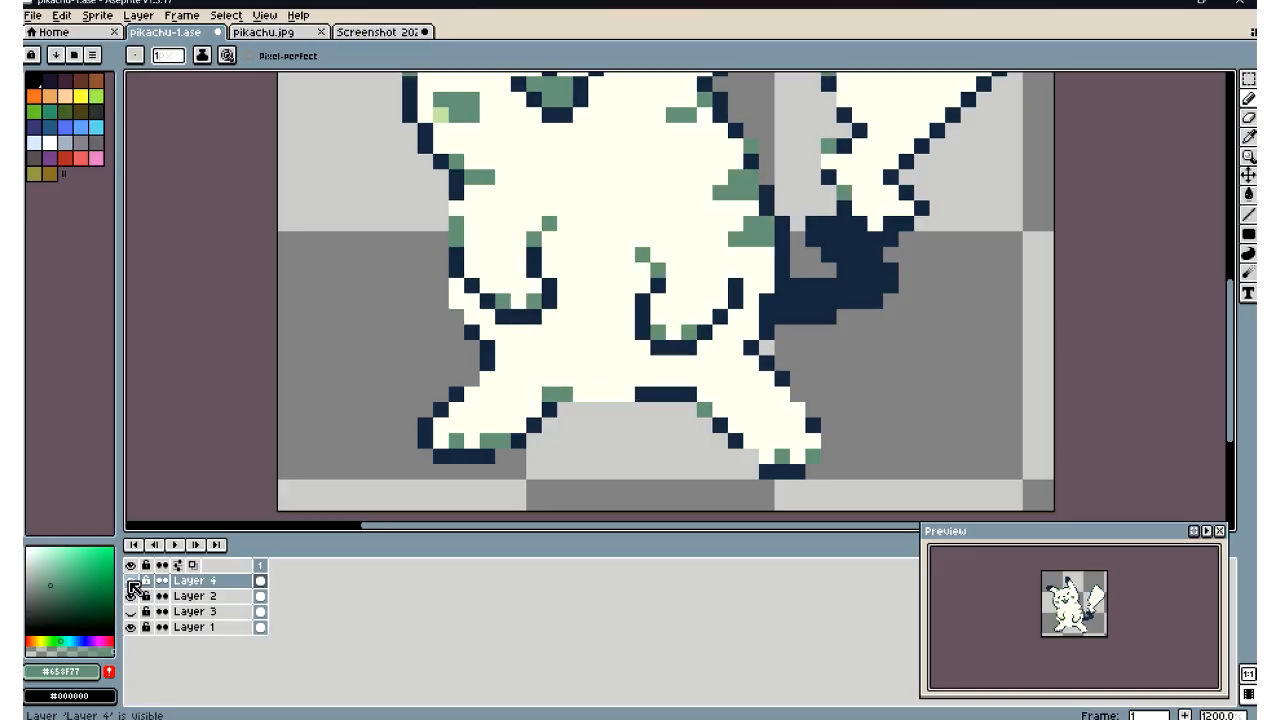
click(130, 581)
click(130, 581)
click(130, 581)
Show Layer 4 and make Layer 2 the active layer
click(130, 611)
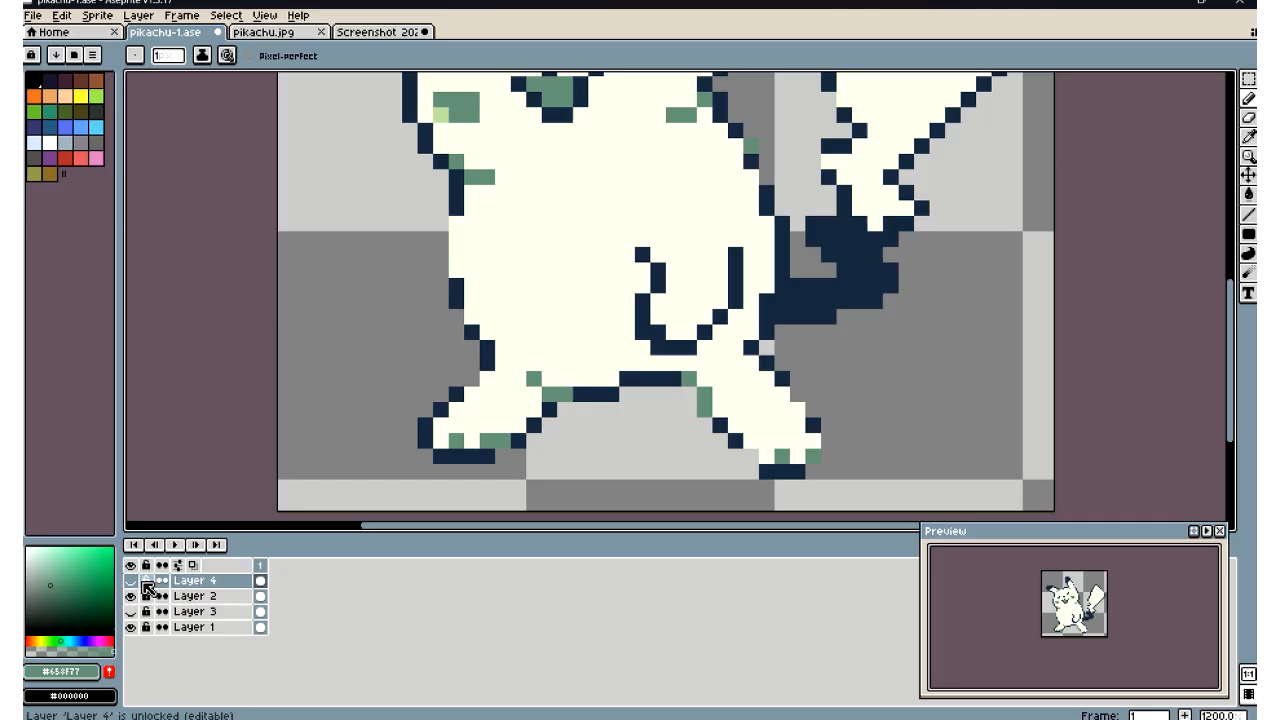
click(130, 581)
click(130, 611)
click(200, 595)
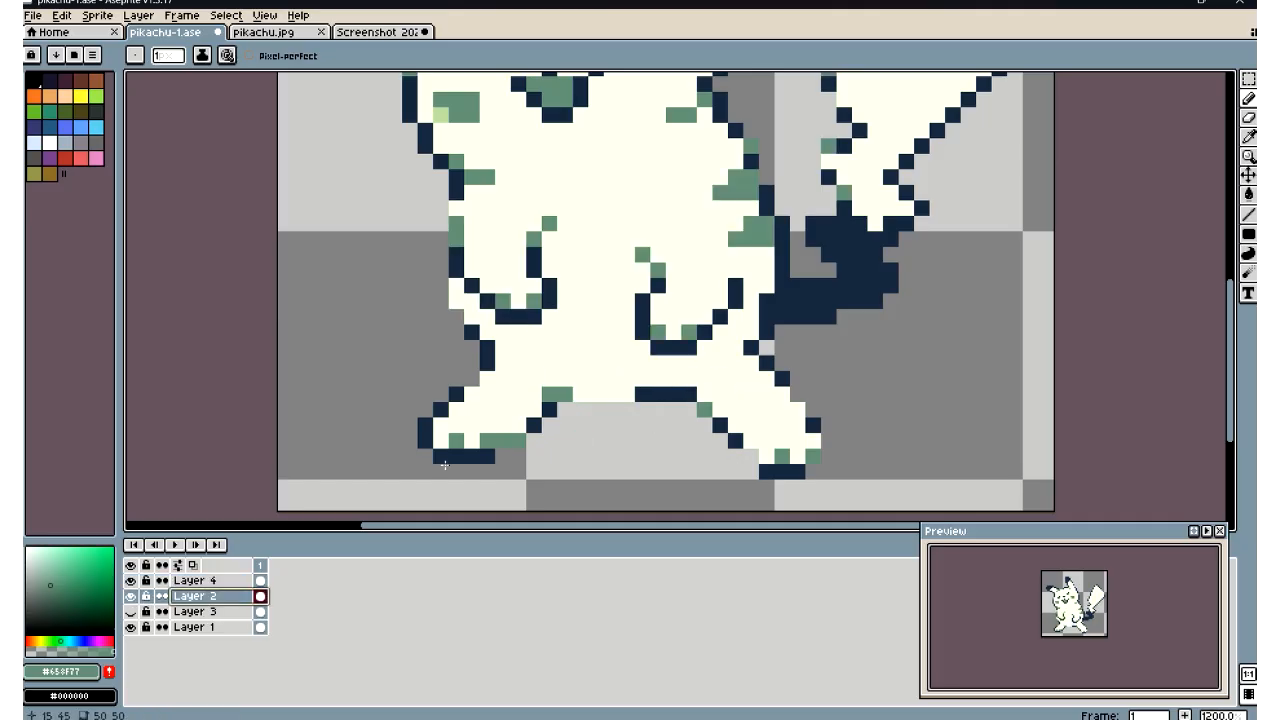
Compare the two poses again by toggling Layer 4, leave it visible, and examine the whole sprite
click(130, 581)
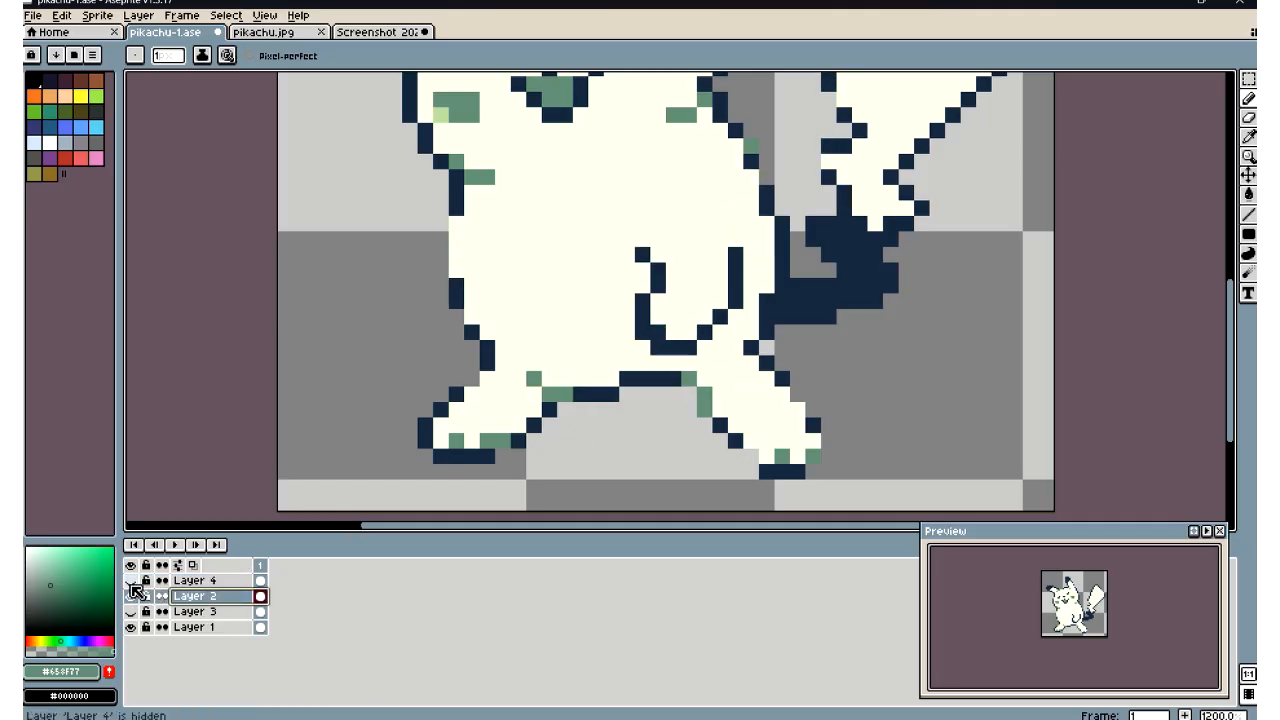
click(130, 581)
click(130, 581)
click(130, 581)
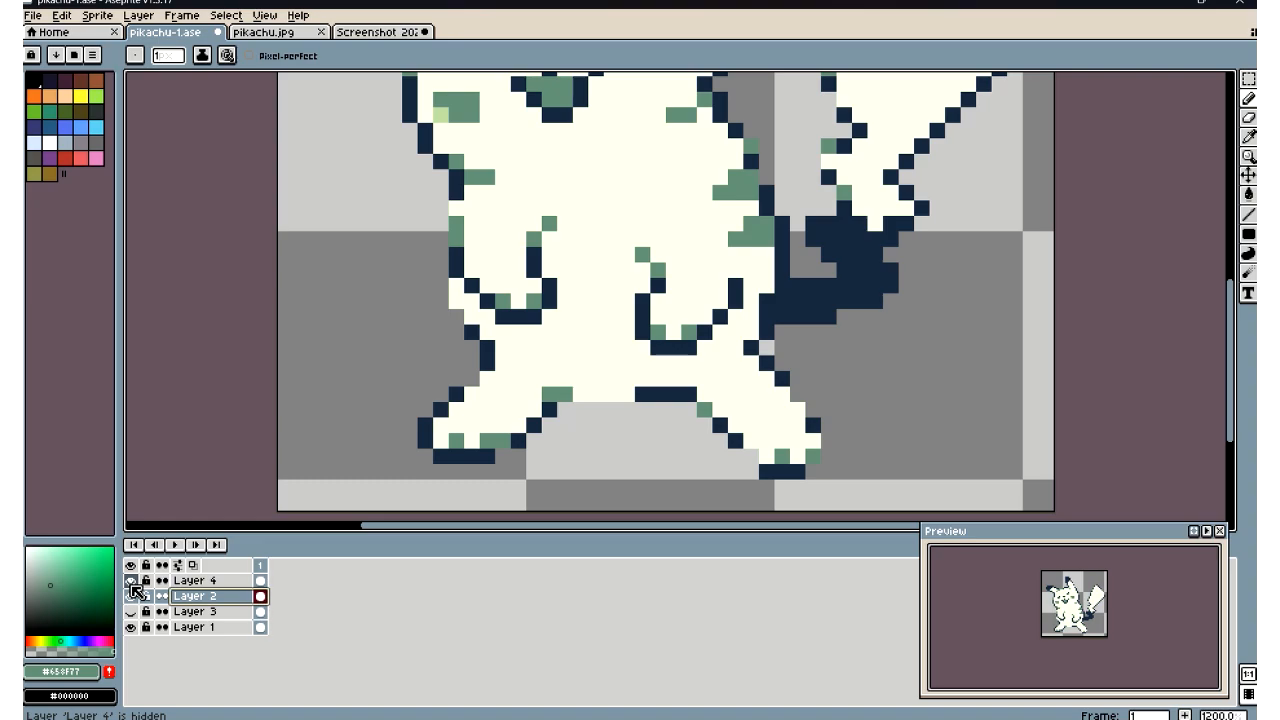
click(130, 581)
click(130, 581)
scroll(497, 298, down, 3)
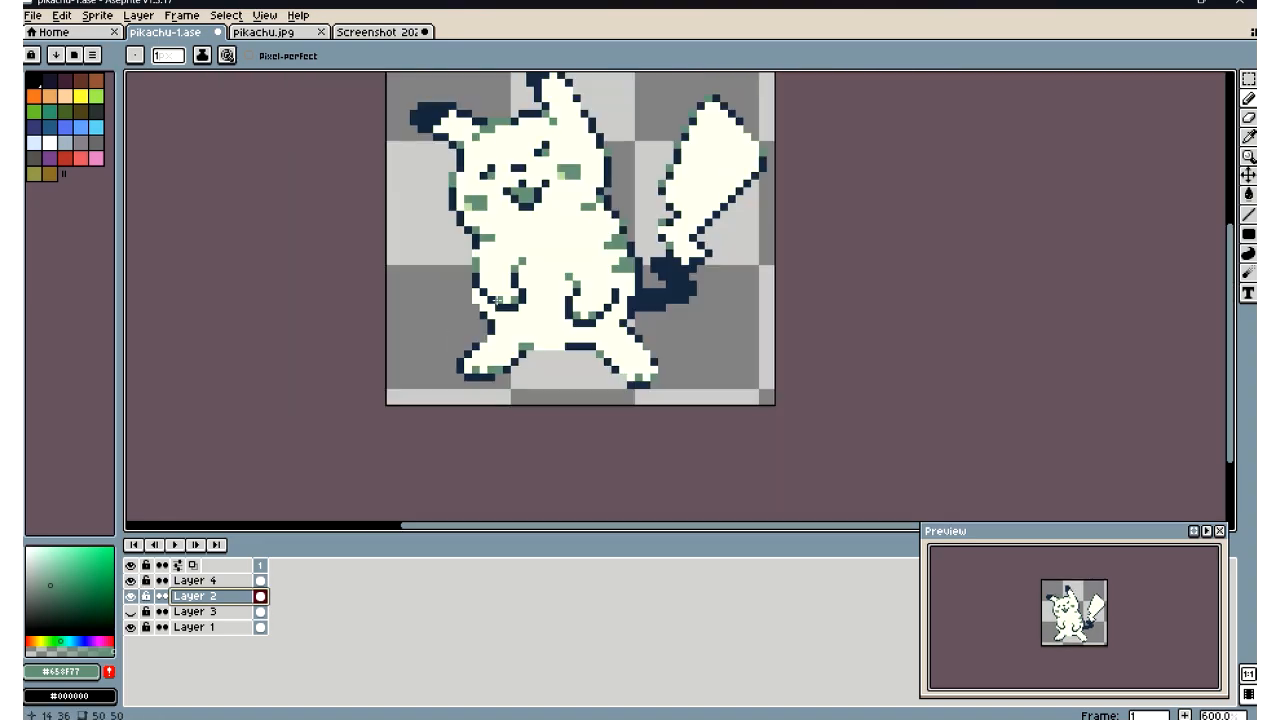
scroll(497, 298, down, 3)
scroll(474, 316, up, 10)
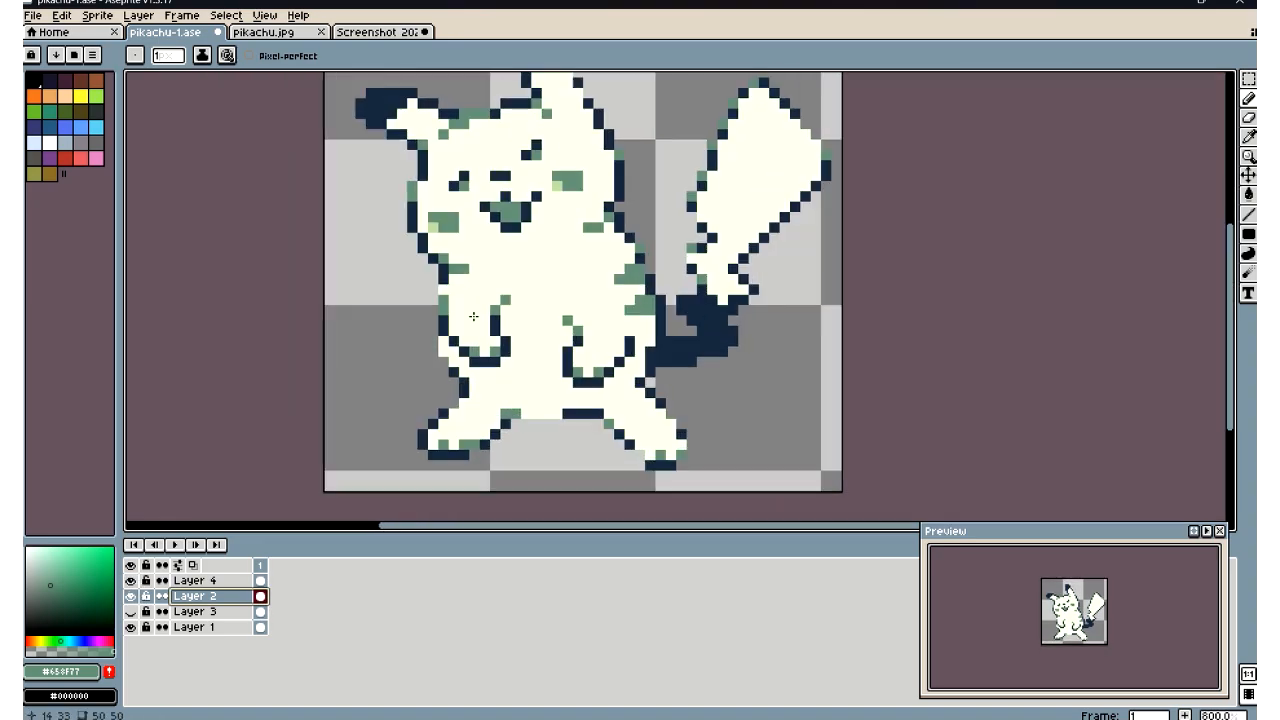
Compare the leg contour, arms and stripes by toggling the visibility of Layer 4 and Layer 2
scroll(474, 316, down, 10)
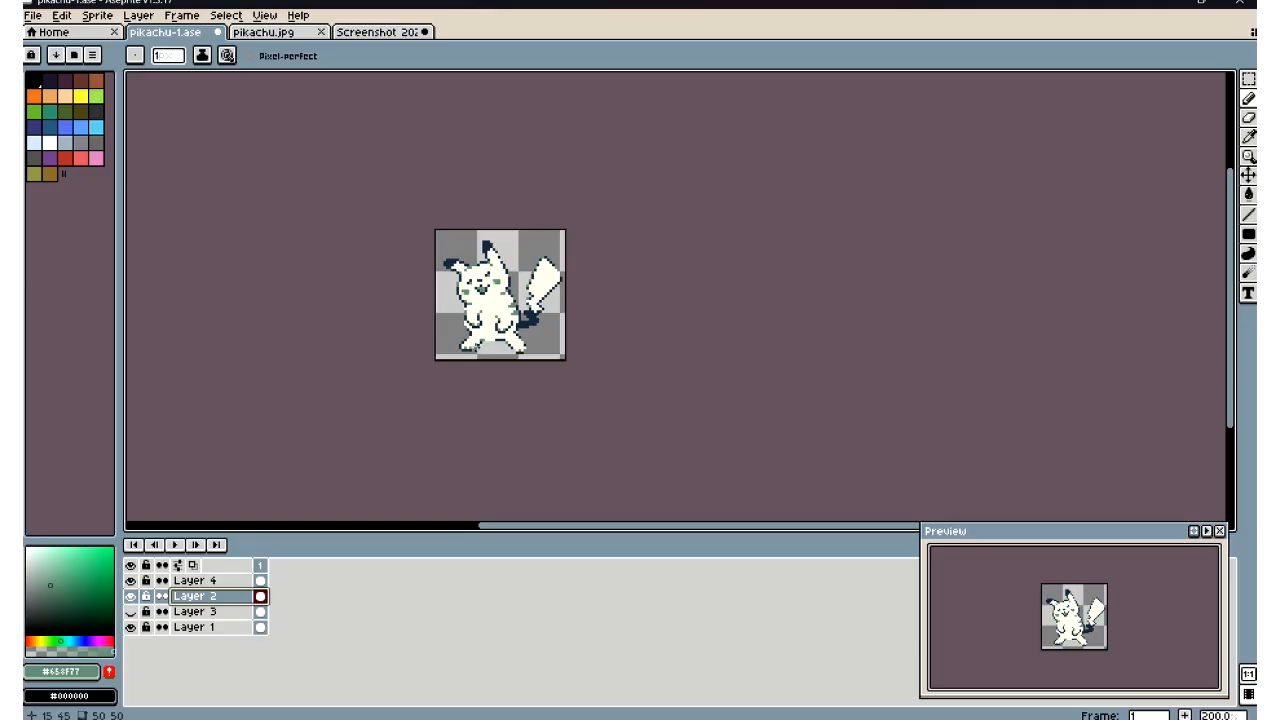
scroll(484, 340, up, 7)
click(132, 580)
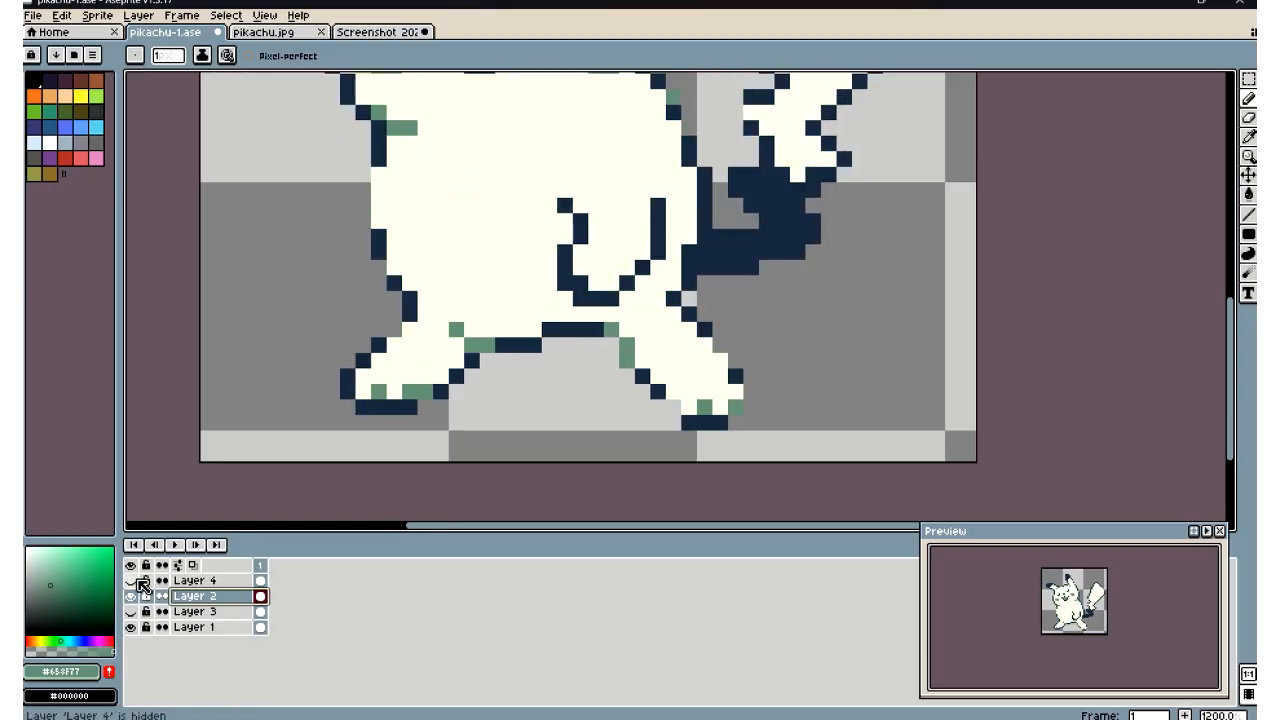
click(132, 580)
click(132, 580)
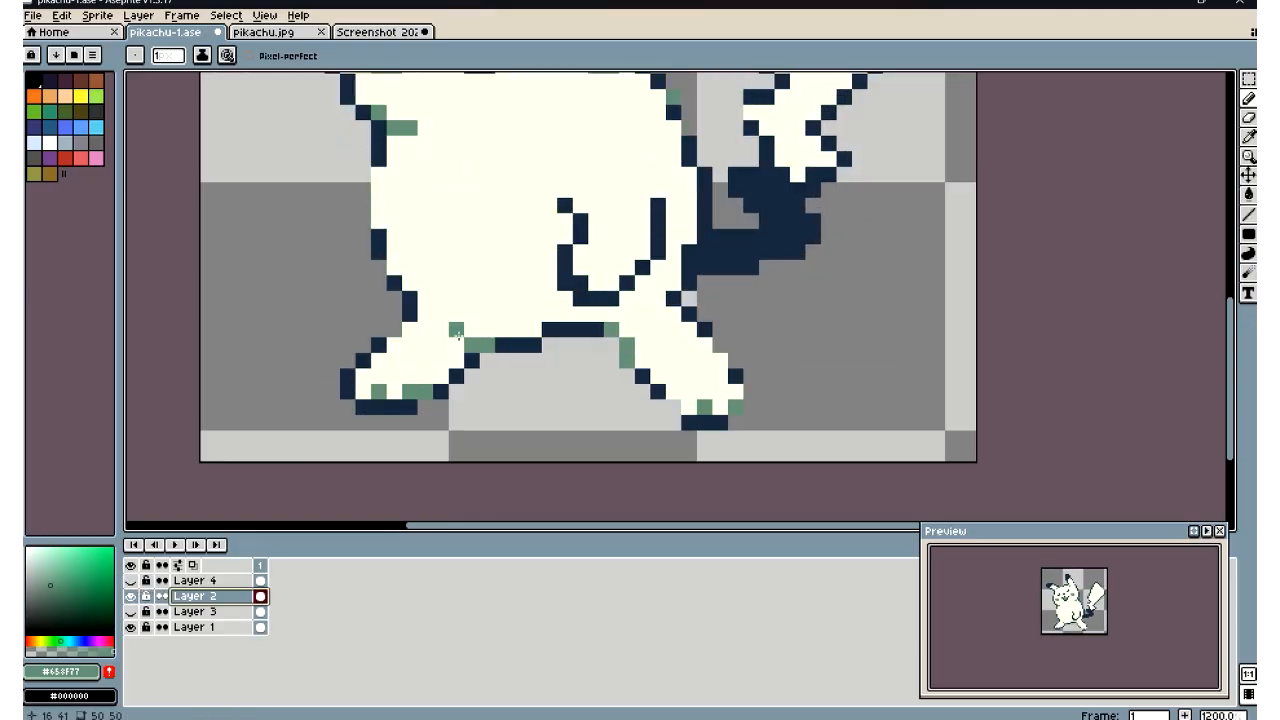
click(131, 596)
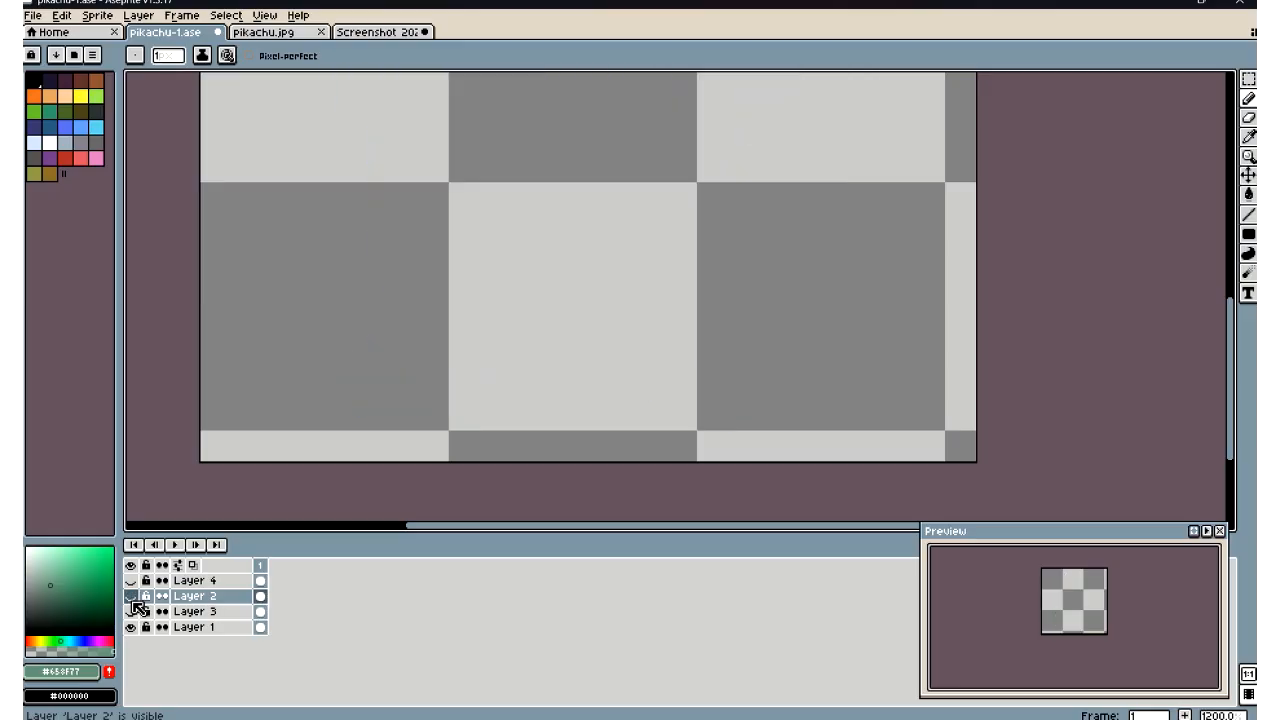
click(131, 596)
click(134, 582)
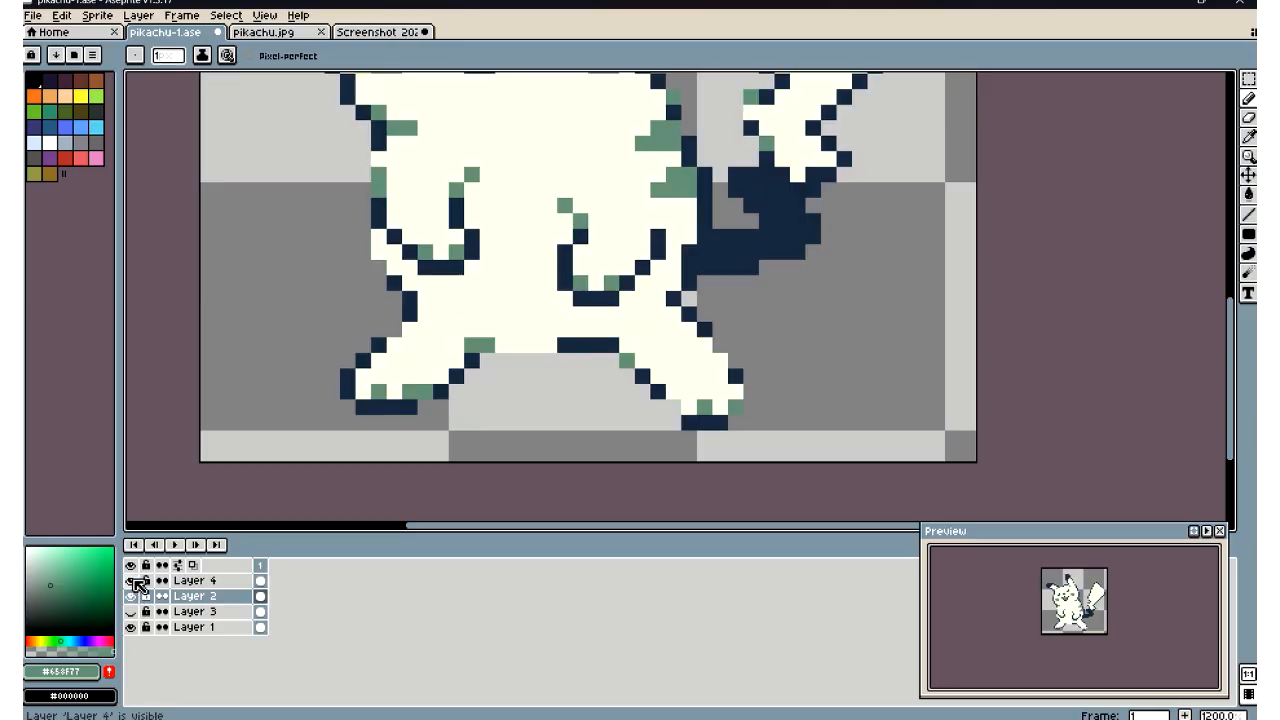
click(134, 582)
Make Layer 4 active and check it against Layers 2 and 3 by toggling visibility, leaving Layers 4 and 2 shown
click(195, 582)
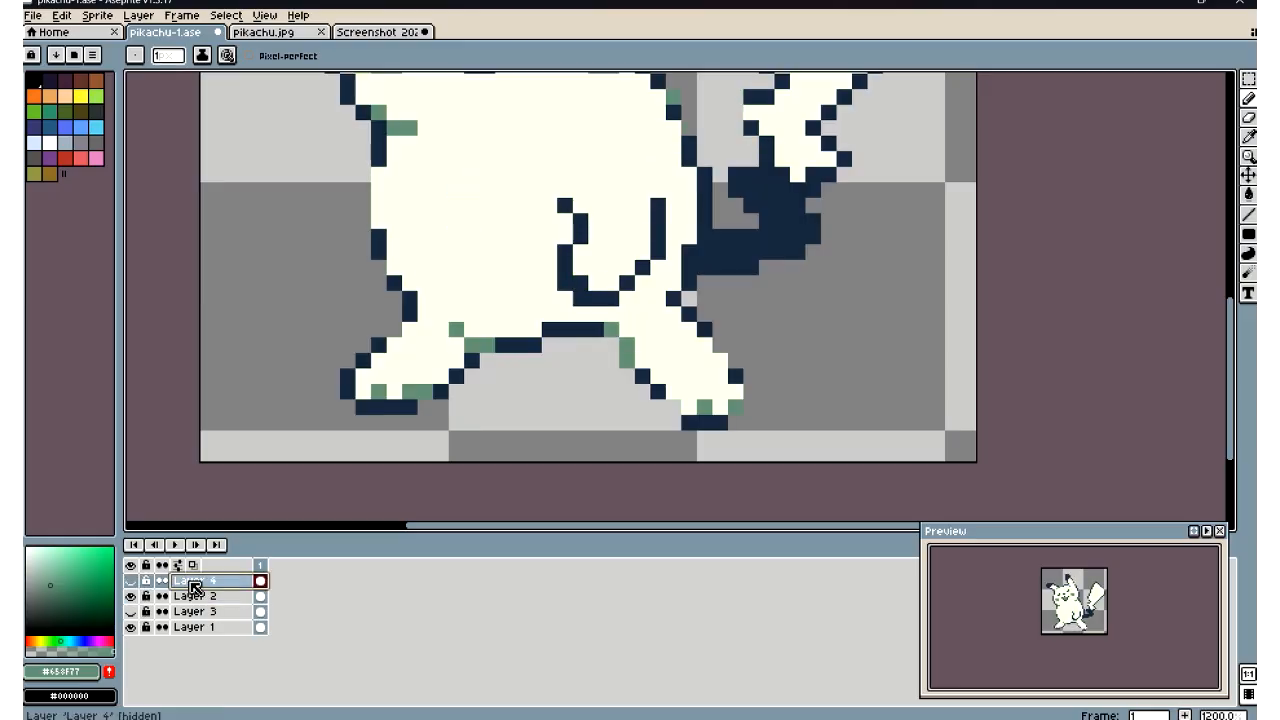
click(130, 580)
click(130, 611)
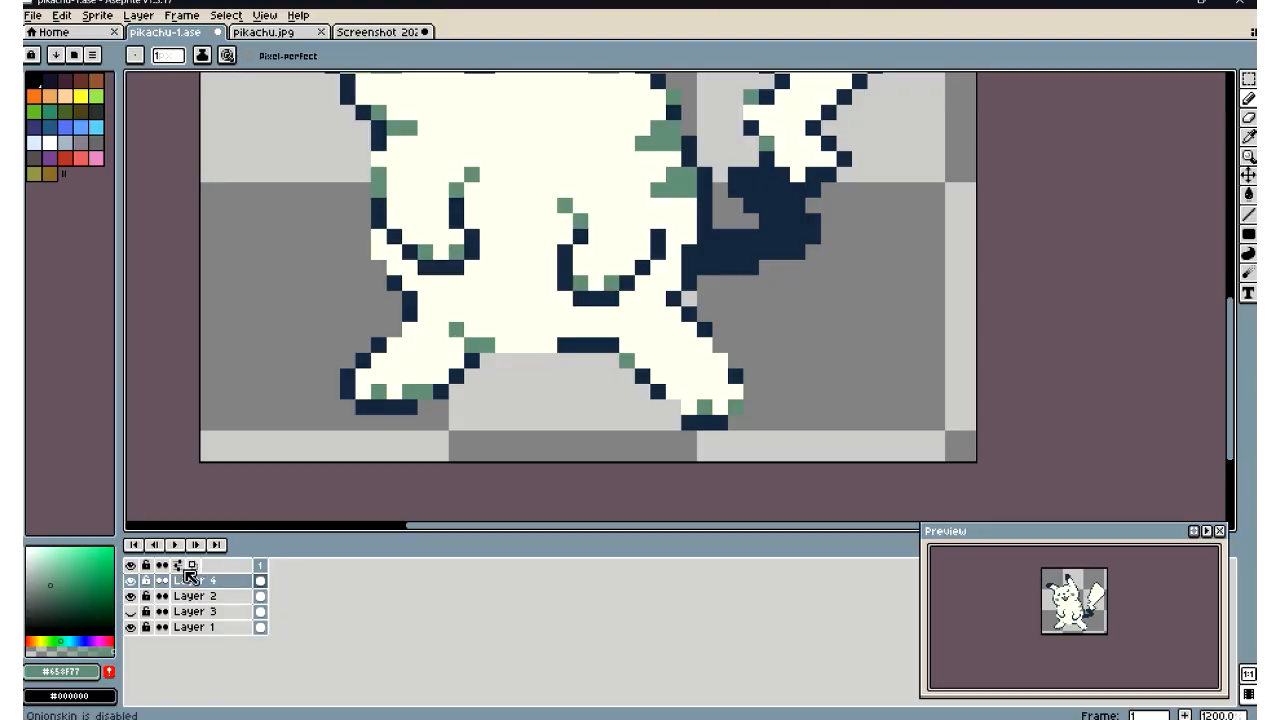
click(131, 596)
click(131, 596)
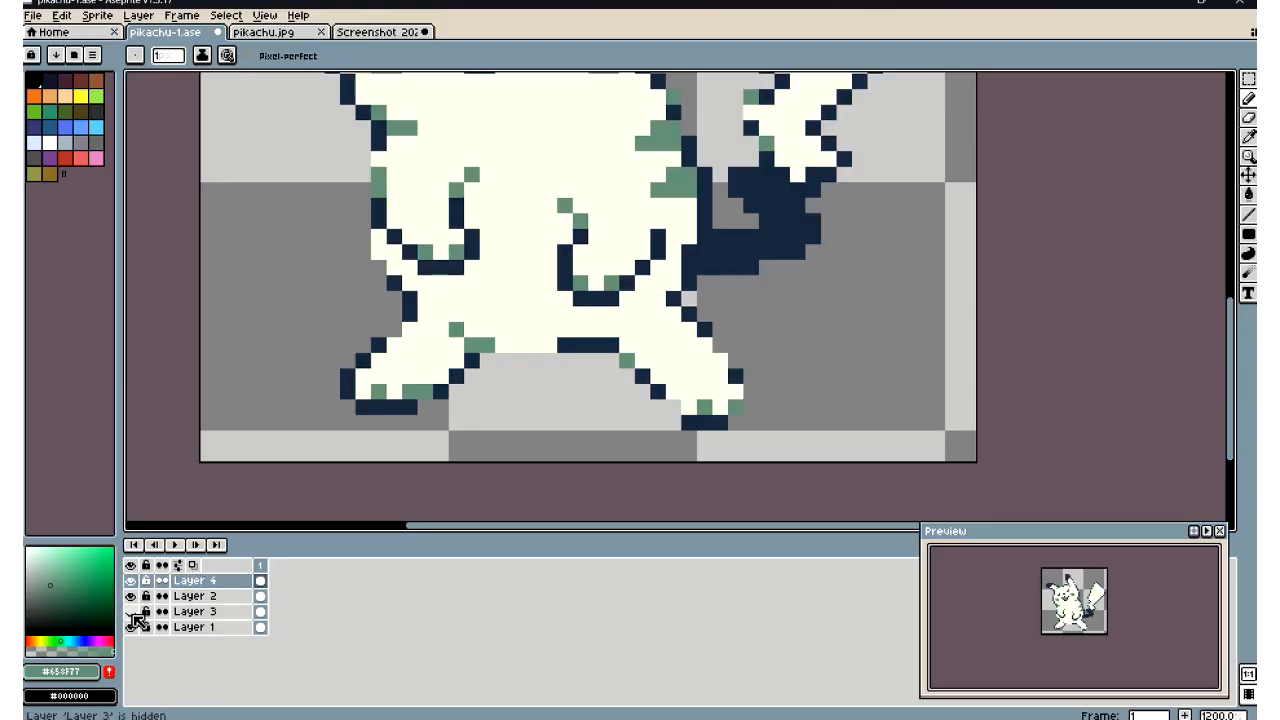
click(130, 580)
click(131, 581)
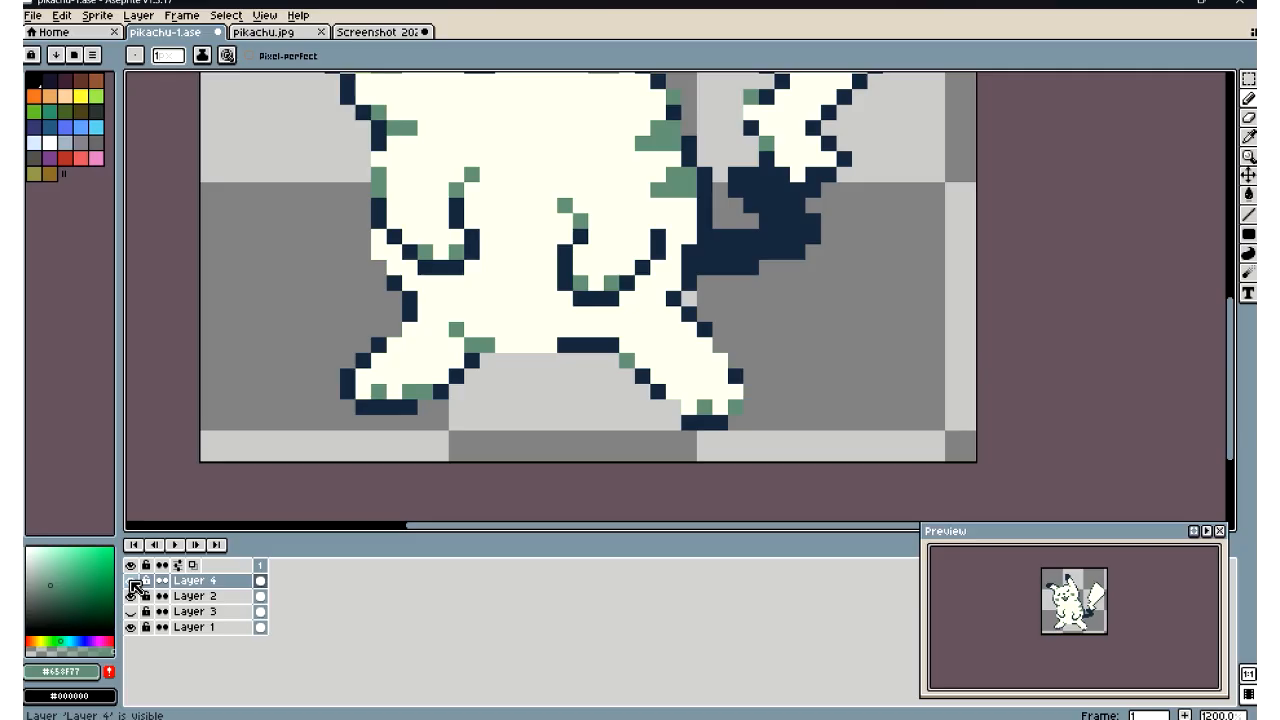
click(131, 581)
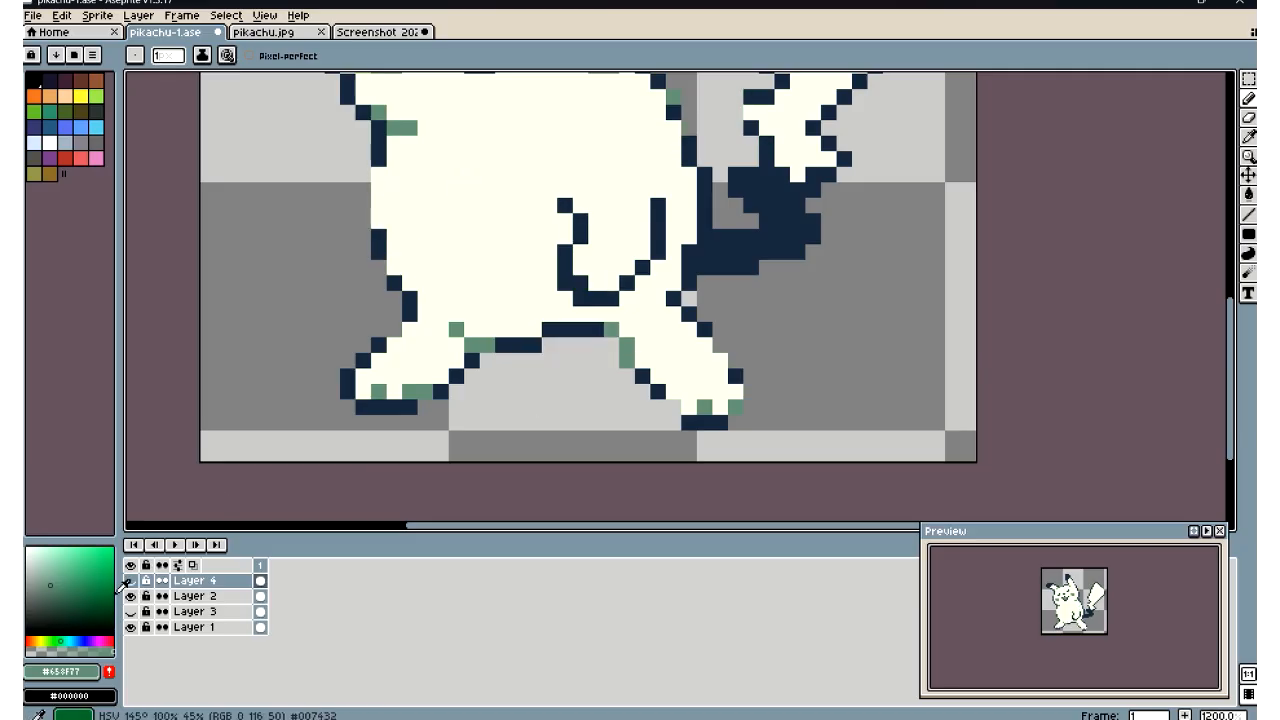
click(130, 581)
click(131, 581)
Merge Layer 4 down into Layer 2
click(192, 595)
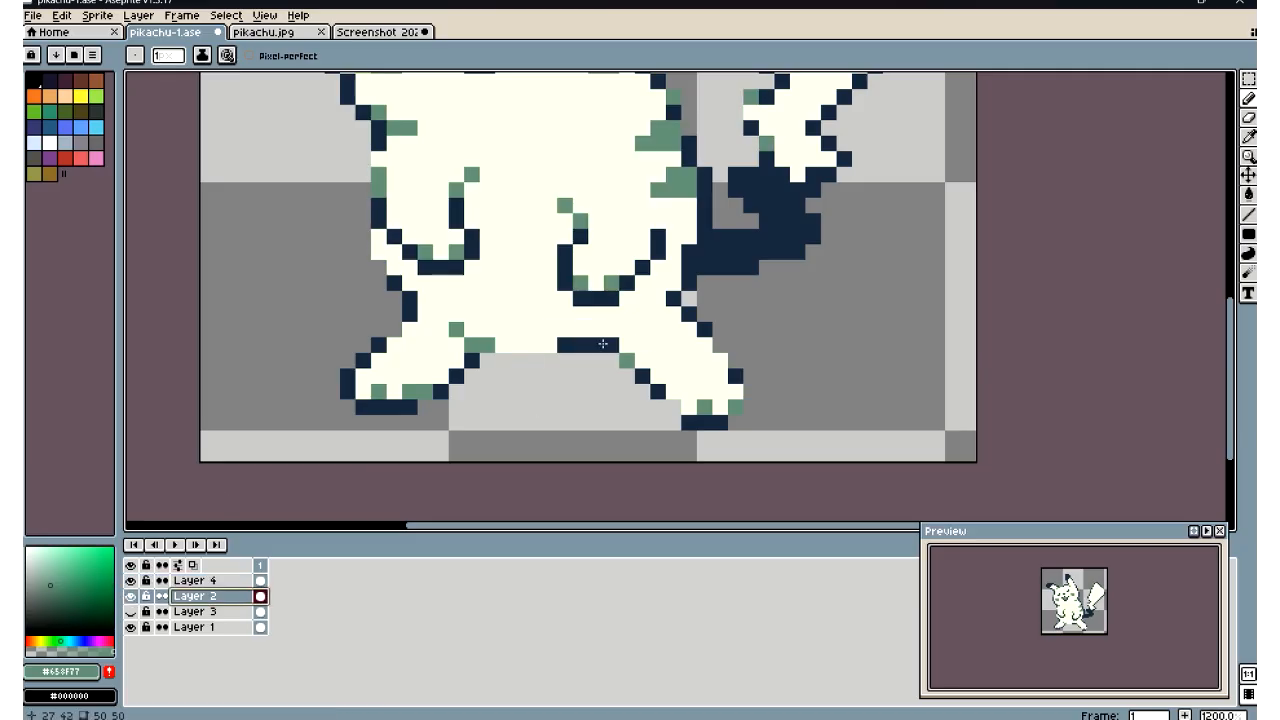
click(190, 580)
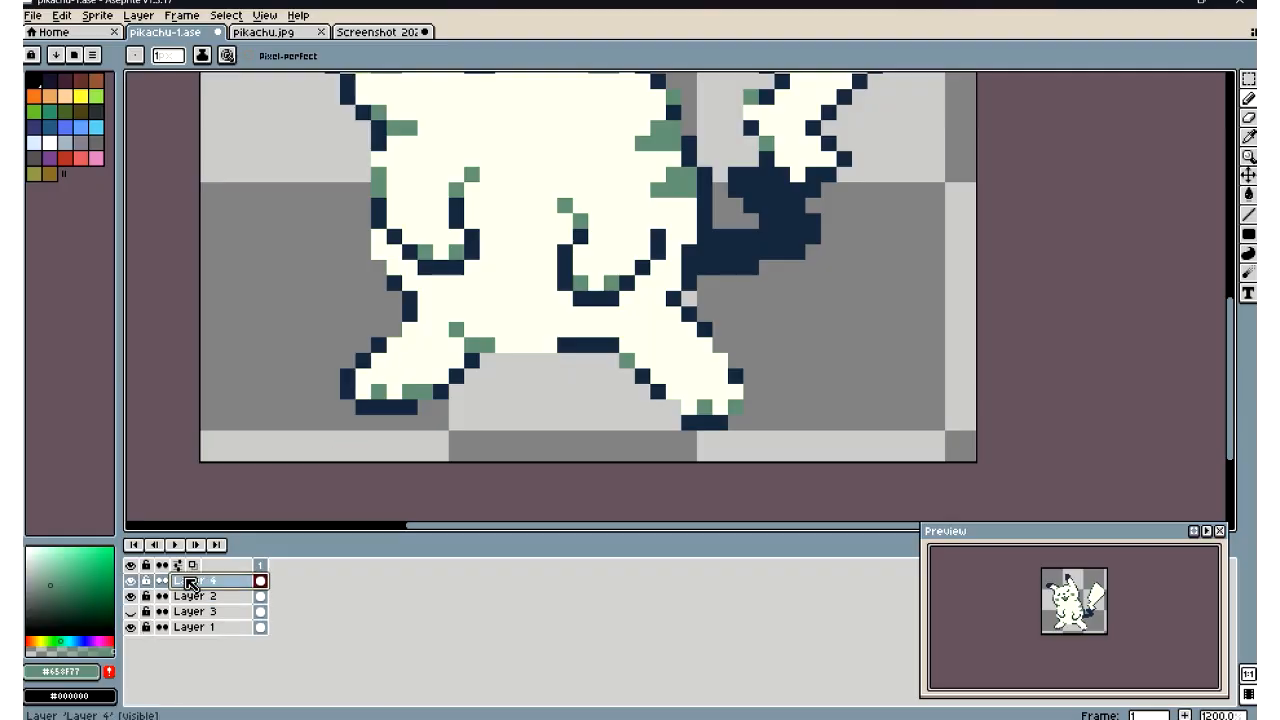
click(138, 15)
click(175, 159)
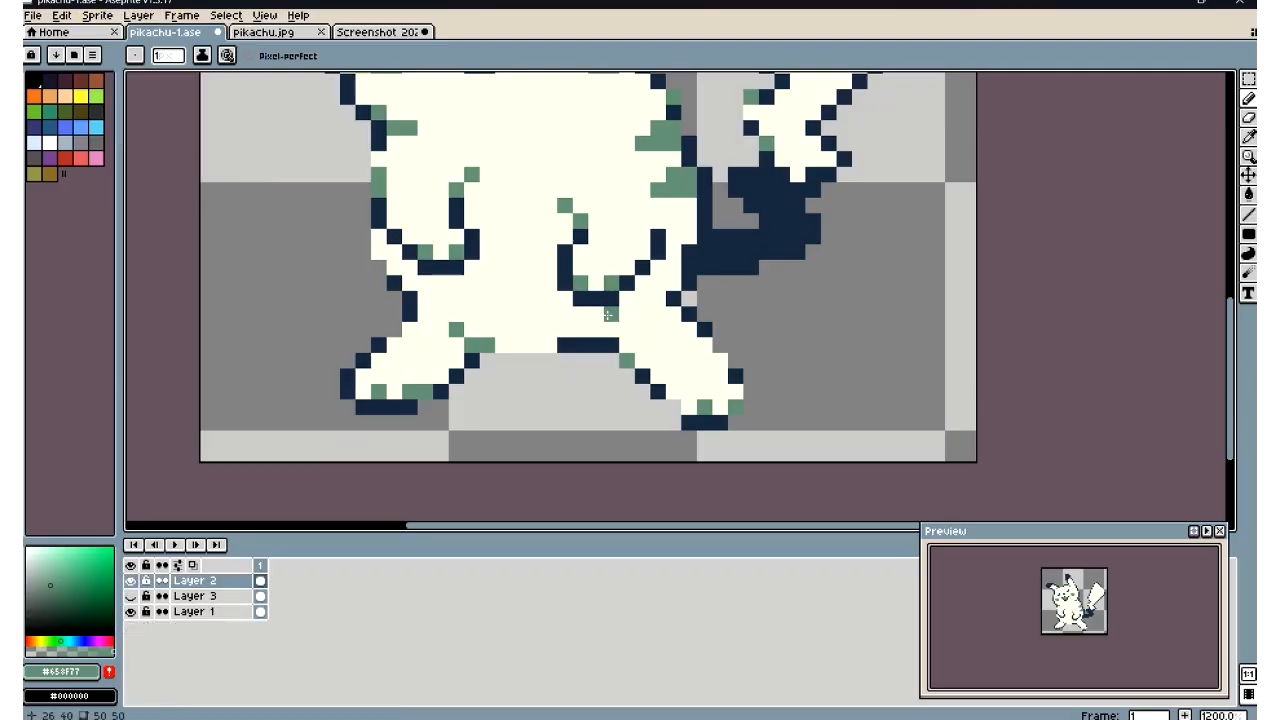
Fill the stepped contour between the legs with green #658F77 pixels and erase the leftover dark strip beneath its right part
drag(552, 331, 611, 330)
click(535, 344)
drag(535, 344, 497, 344)
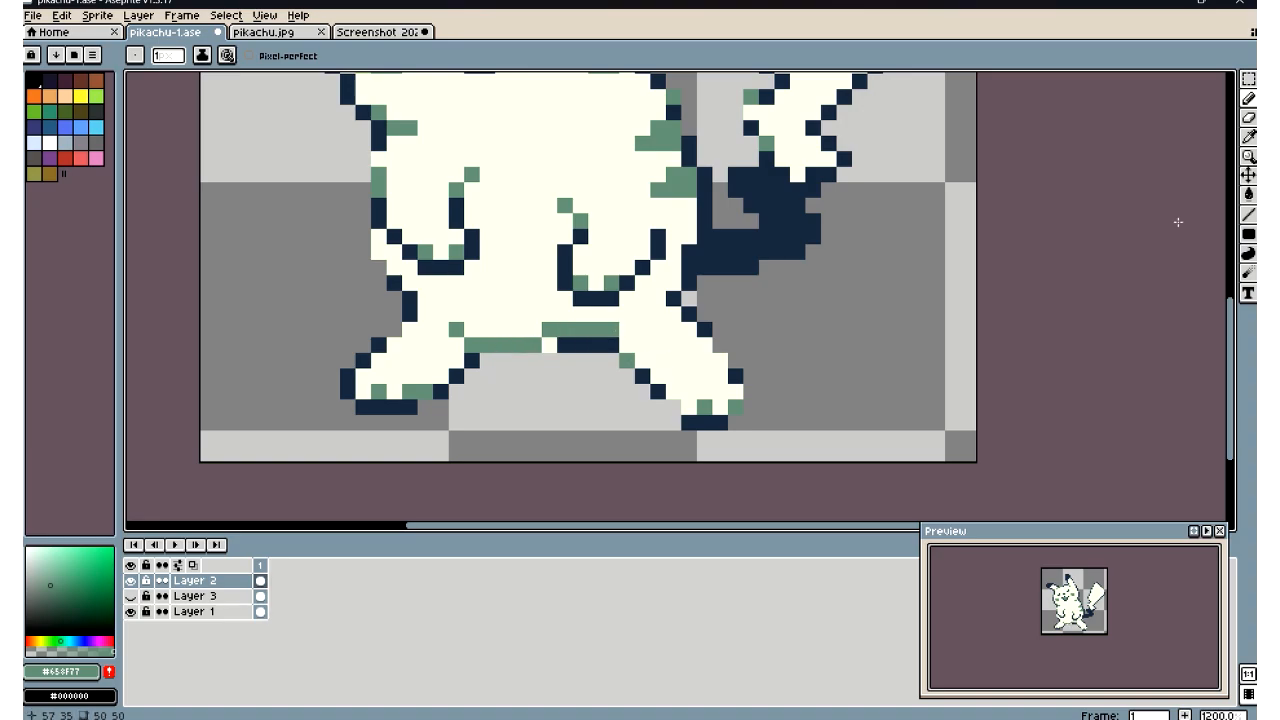
key(e)
mouse_move(581, 345)
mouse_down()
mouse_move(602, 345)
mouse_move(565, 345)
mouse_up()
scroll(549, 360, down, 6)
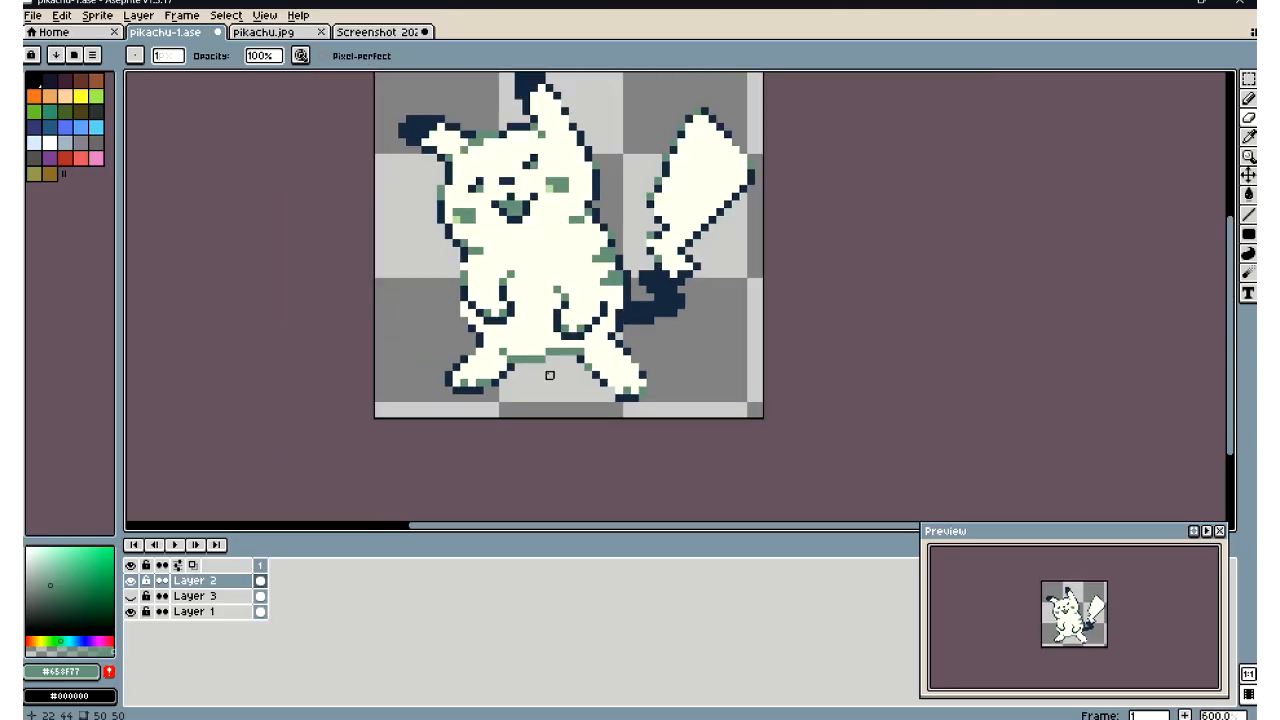
scroll(557, 416, down, 1)
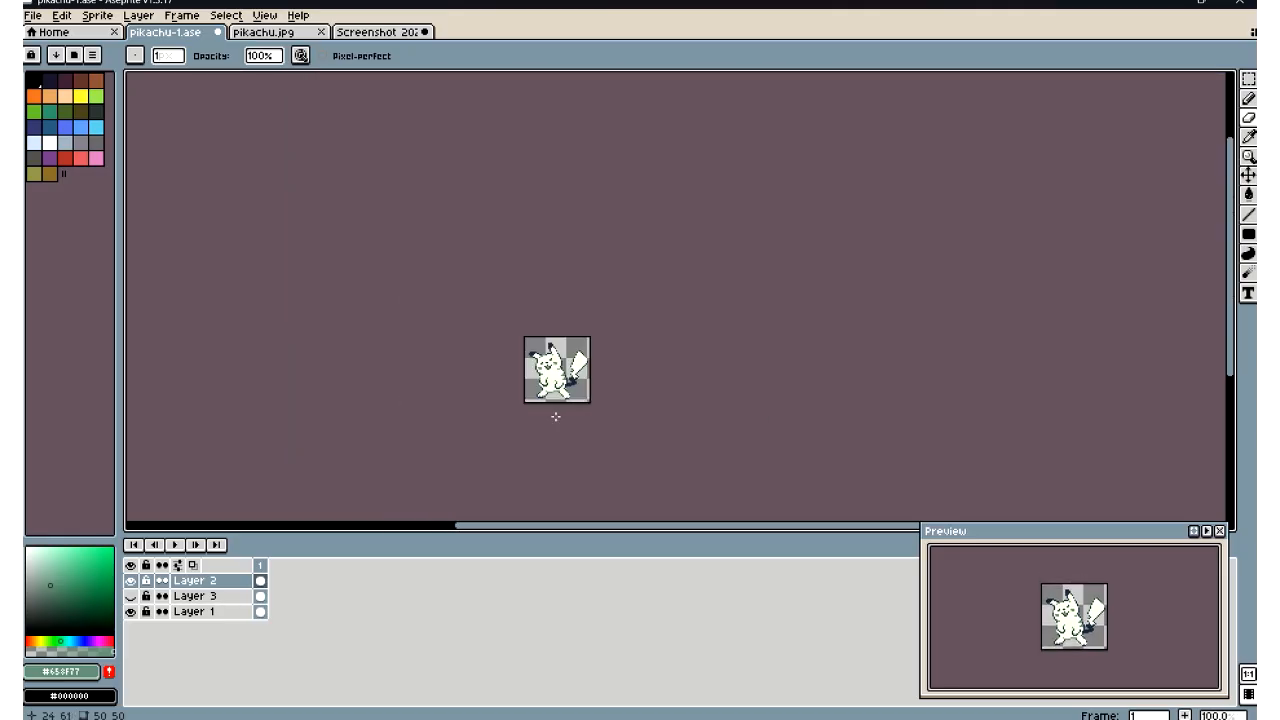
Pick the navy #213246 from the outline and recolor the middle three pixels of each contour segment between the legs, keeping the outer ends green
scroll(556, 416, up, 9)
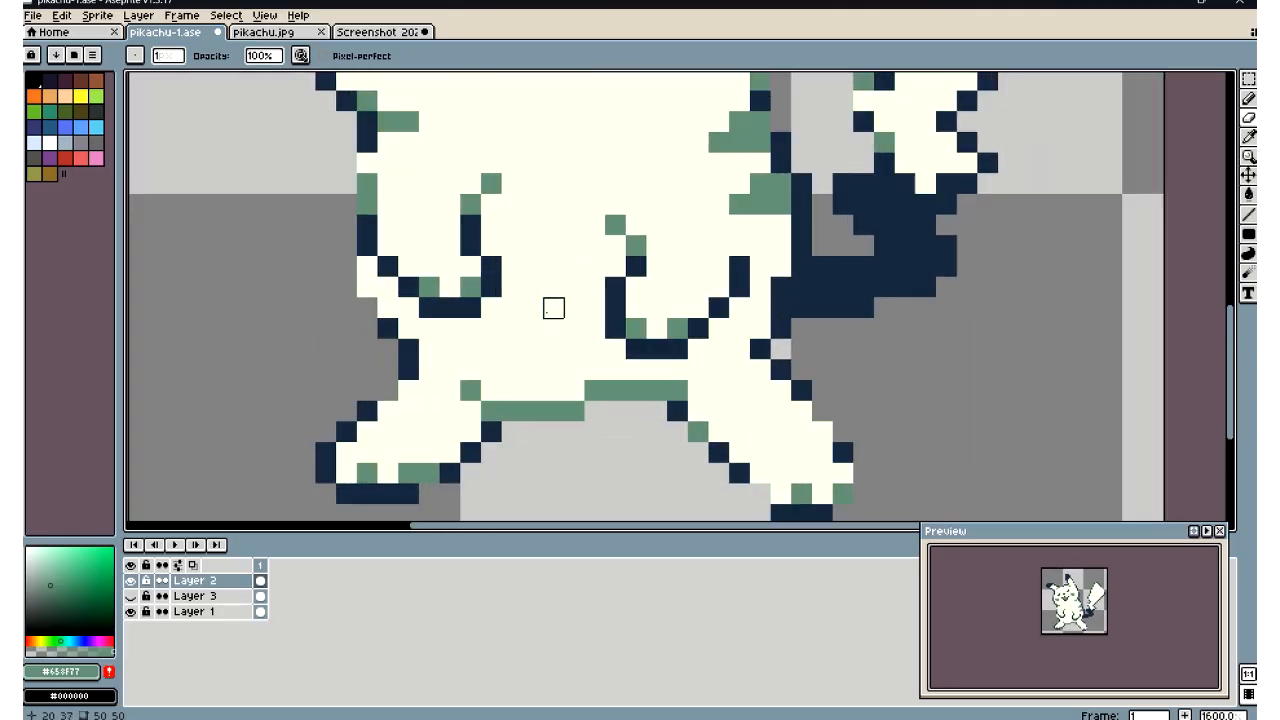
scroll(553, 309, down, 6)
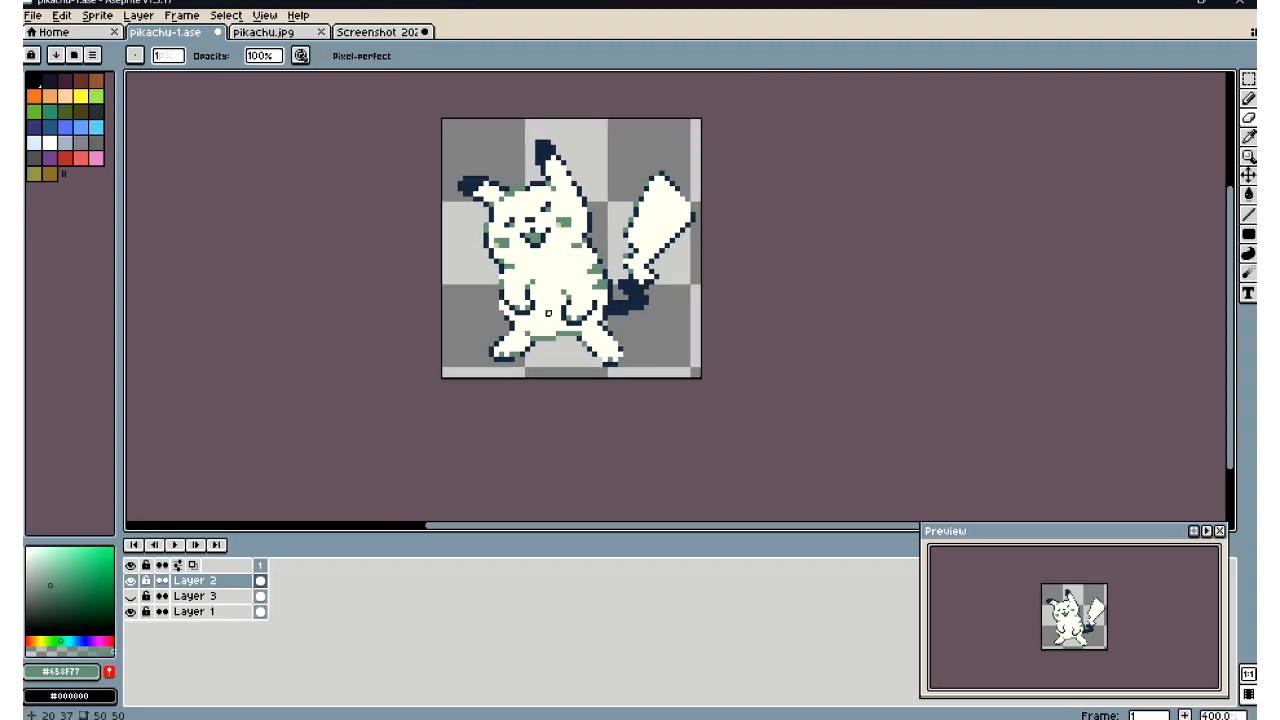
scroll(545, 310, up, 5)
key(i)
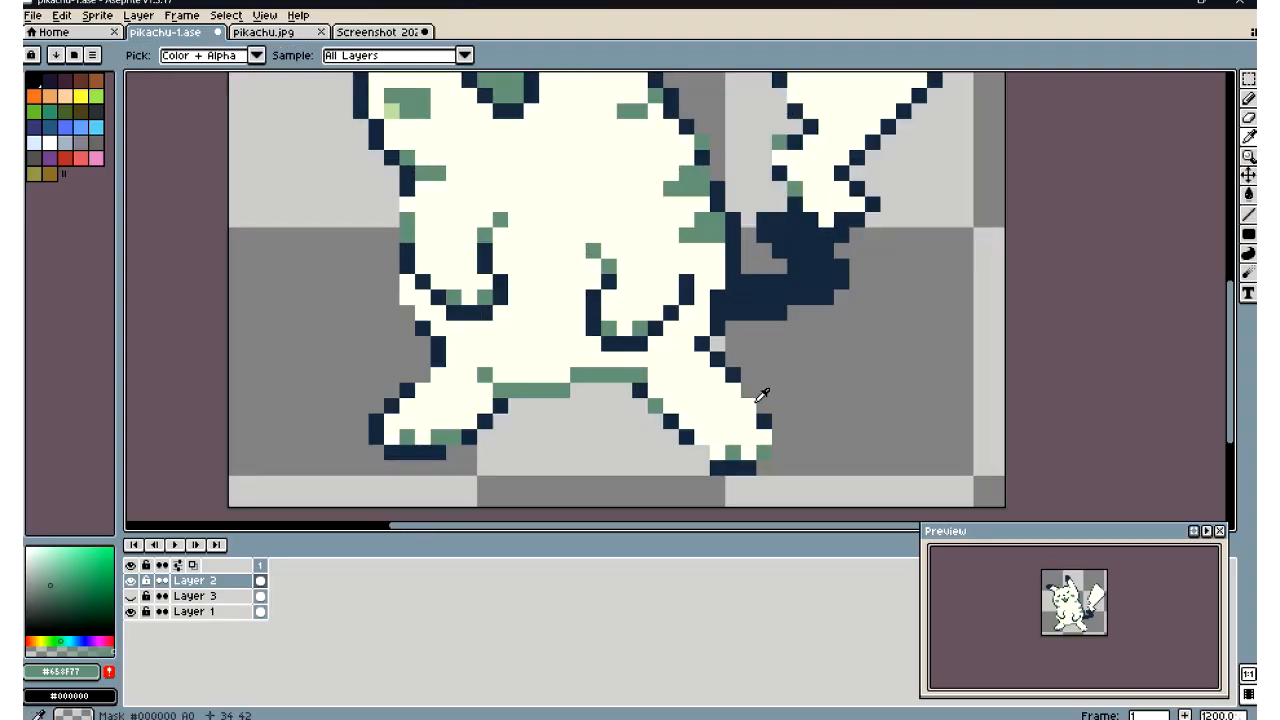
click(716, 352)
click(1248, 98)
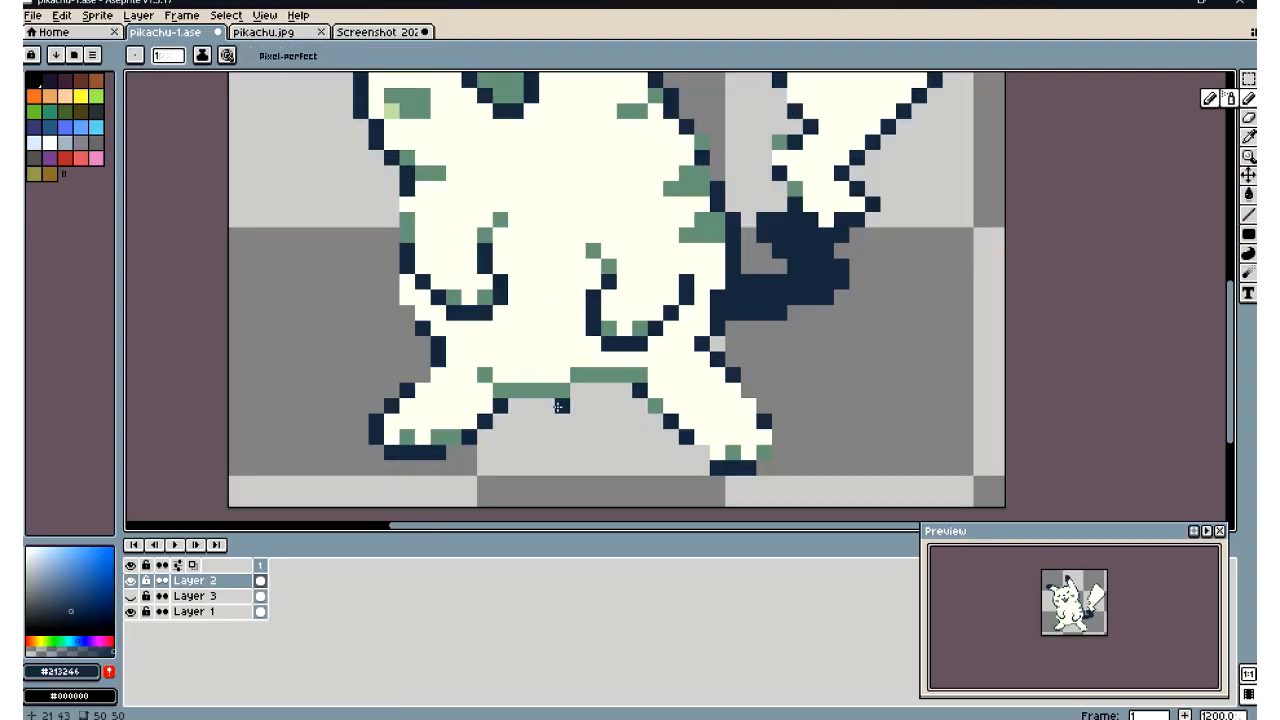
click(593, 374)
click(580, 374)
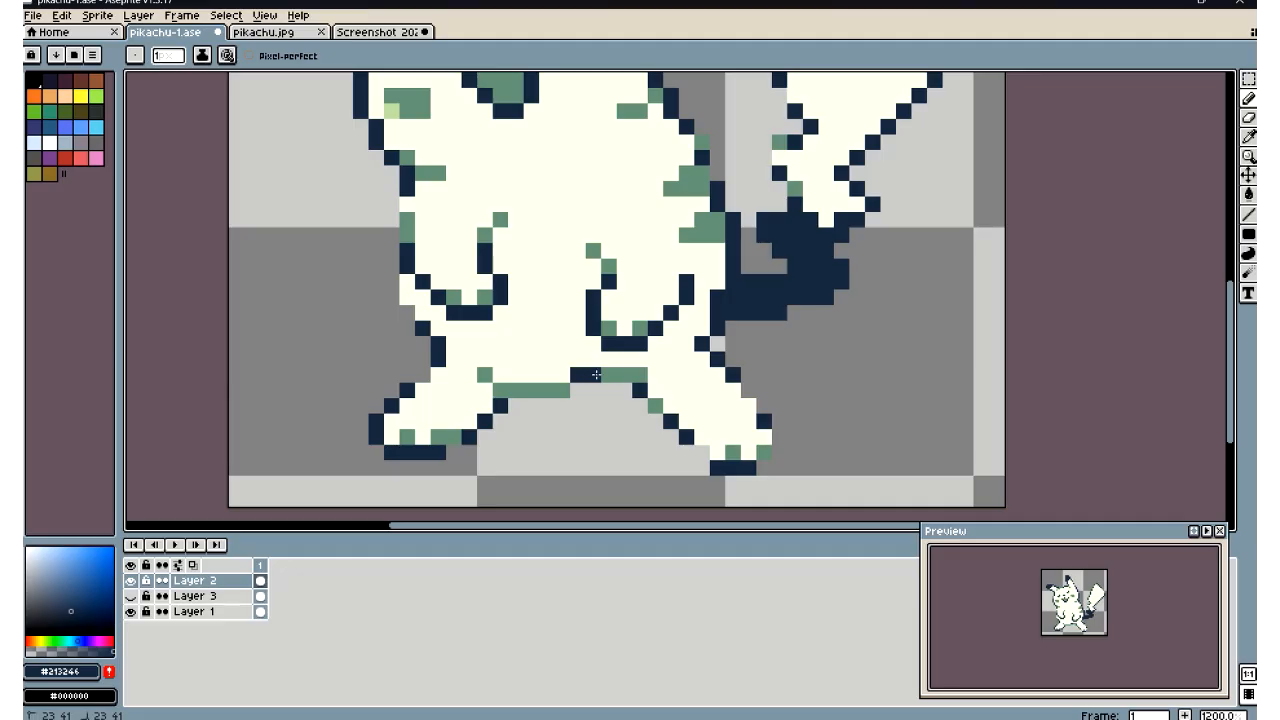
click(607, 374)
click(546, 389)
click(531, 389)
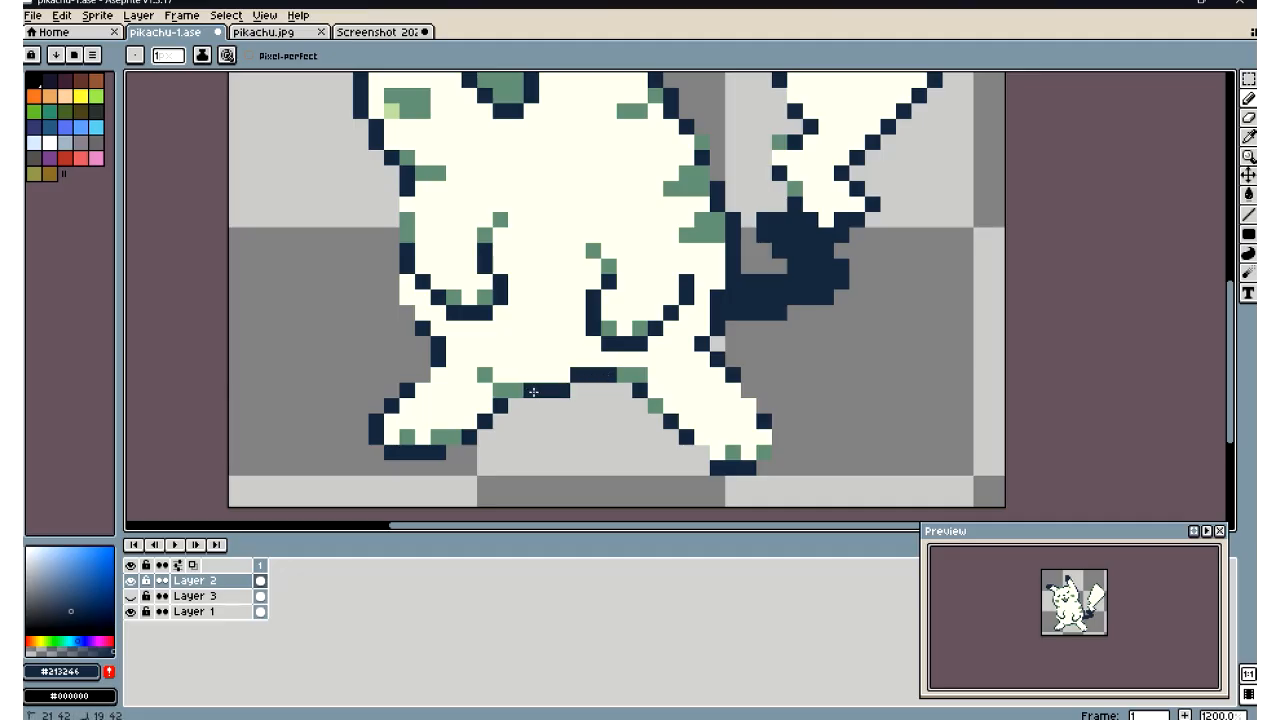
Pick the green #658F77 from the body outline and add one pixel at the left end of the upper navy segment between the legs
scroll(551, 390, down, 6)
scroll(551, 438, down, 1)
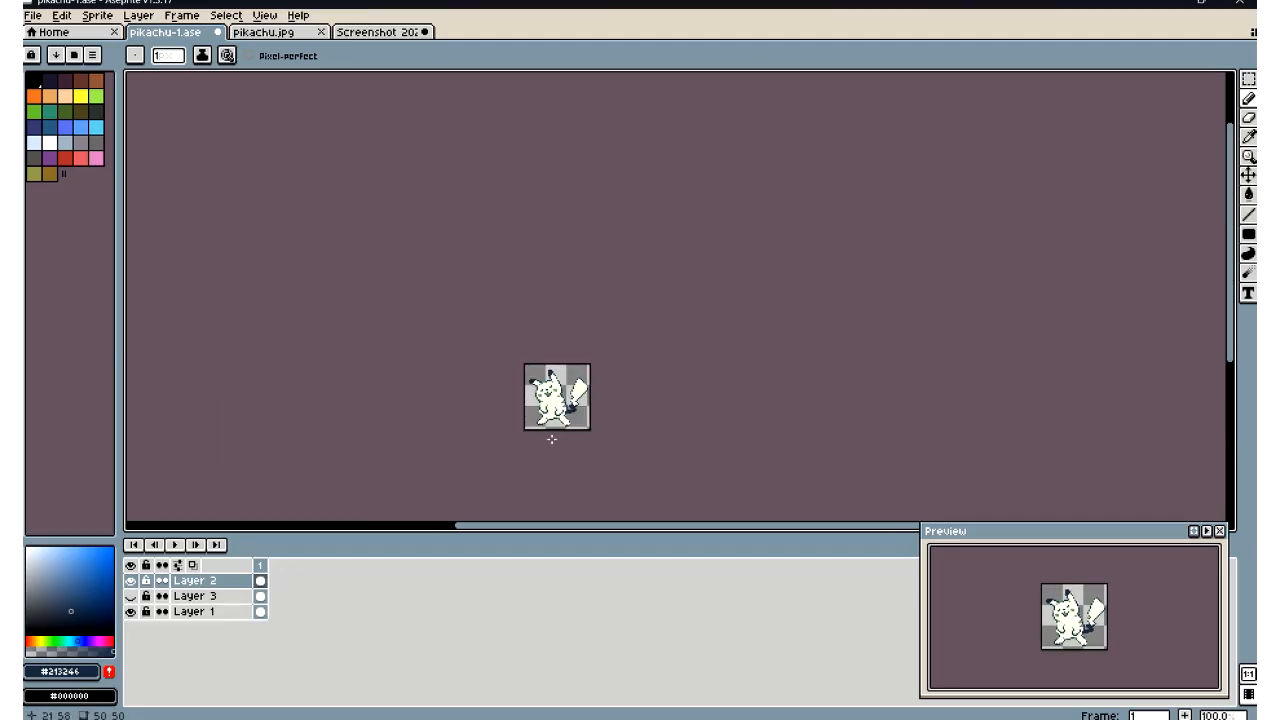
scroll(551, 438, up, 8)
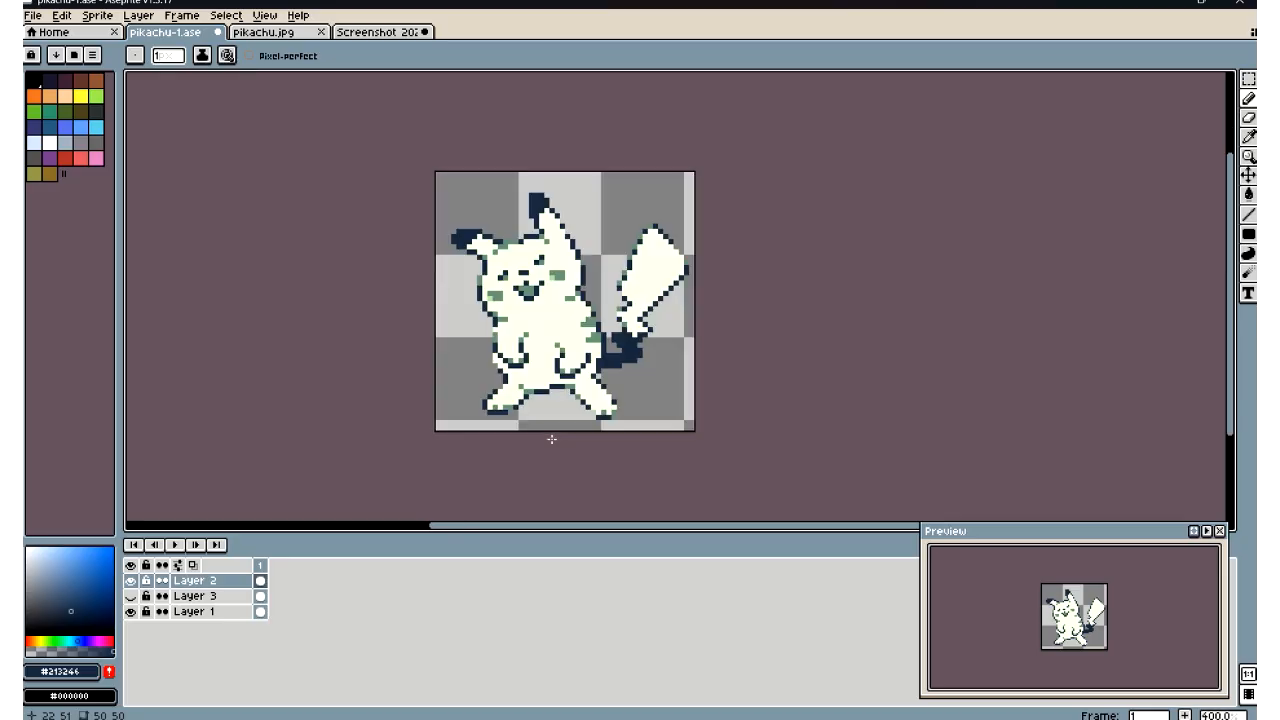
click(1248, 137)
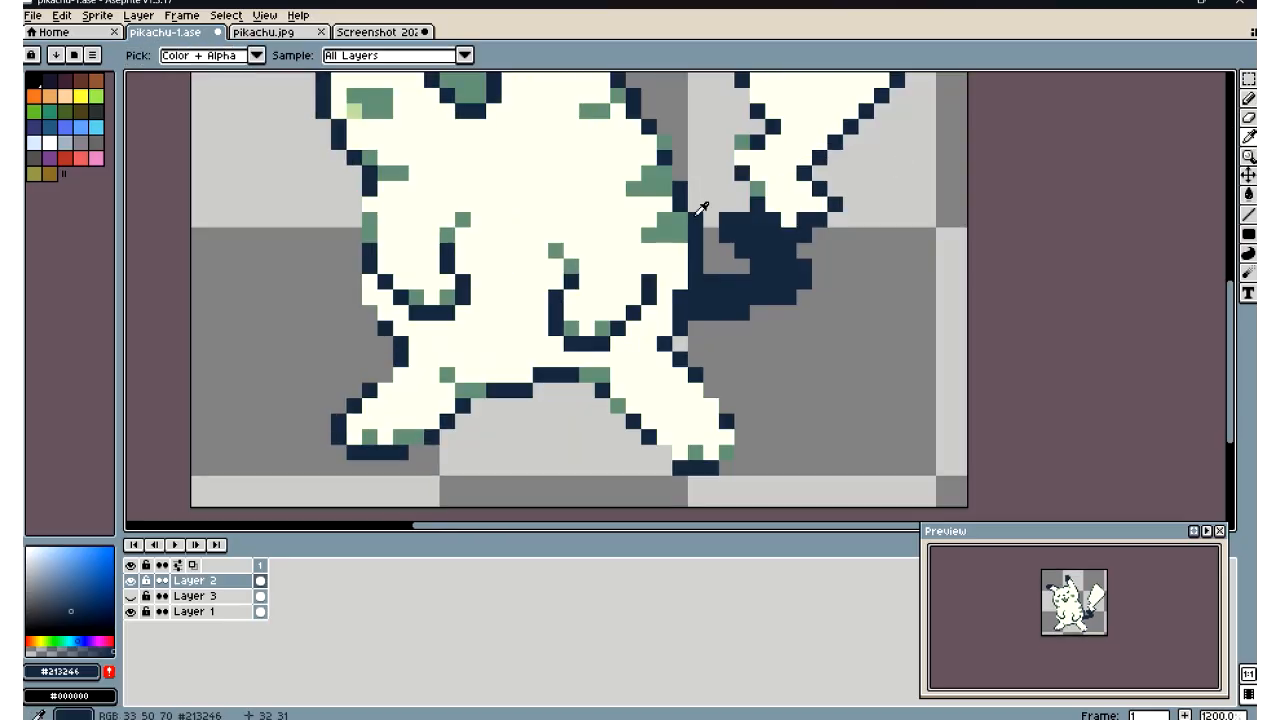
click(677, 138)
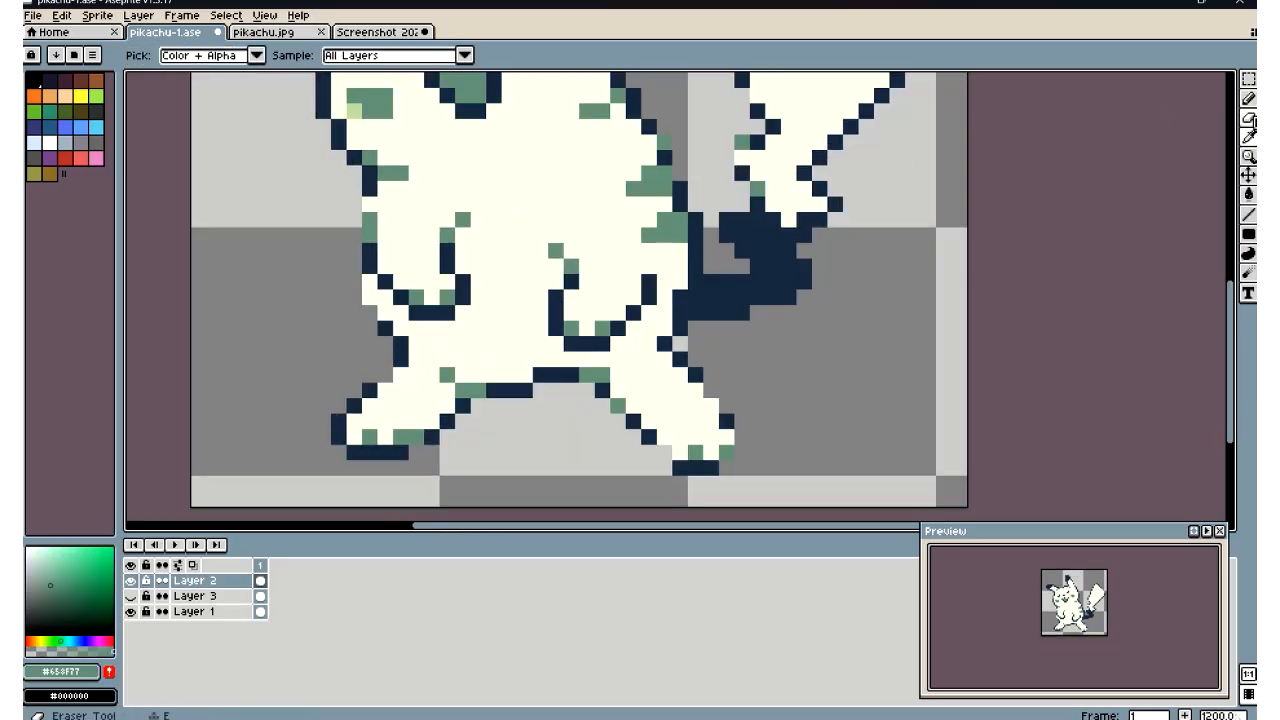
key(b)
click(524, 374)
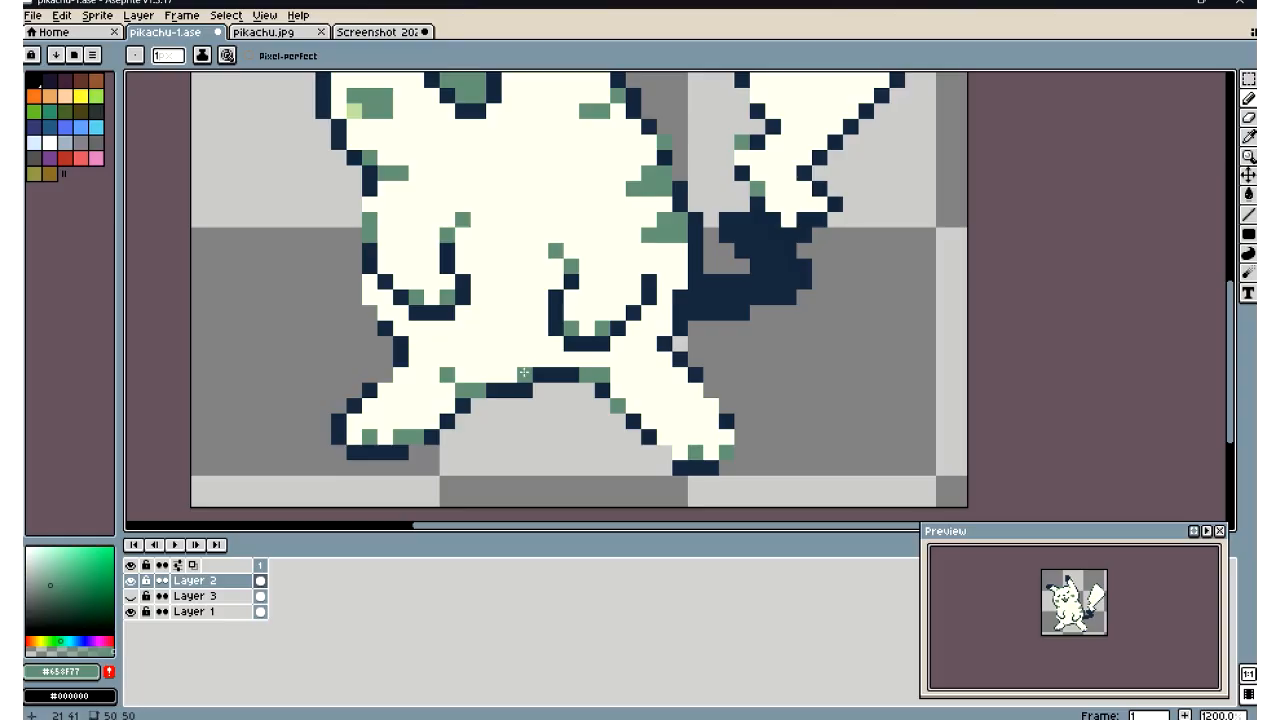
Examine the contour between the legs up close and the whole sprite at reduced size
scroll(570, 389, down, 6)
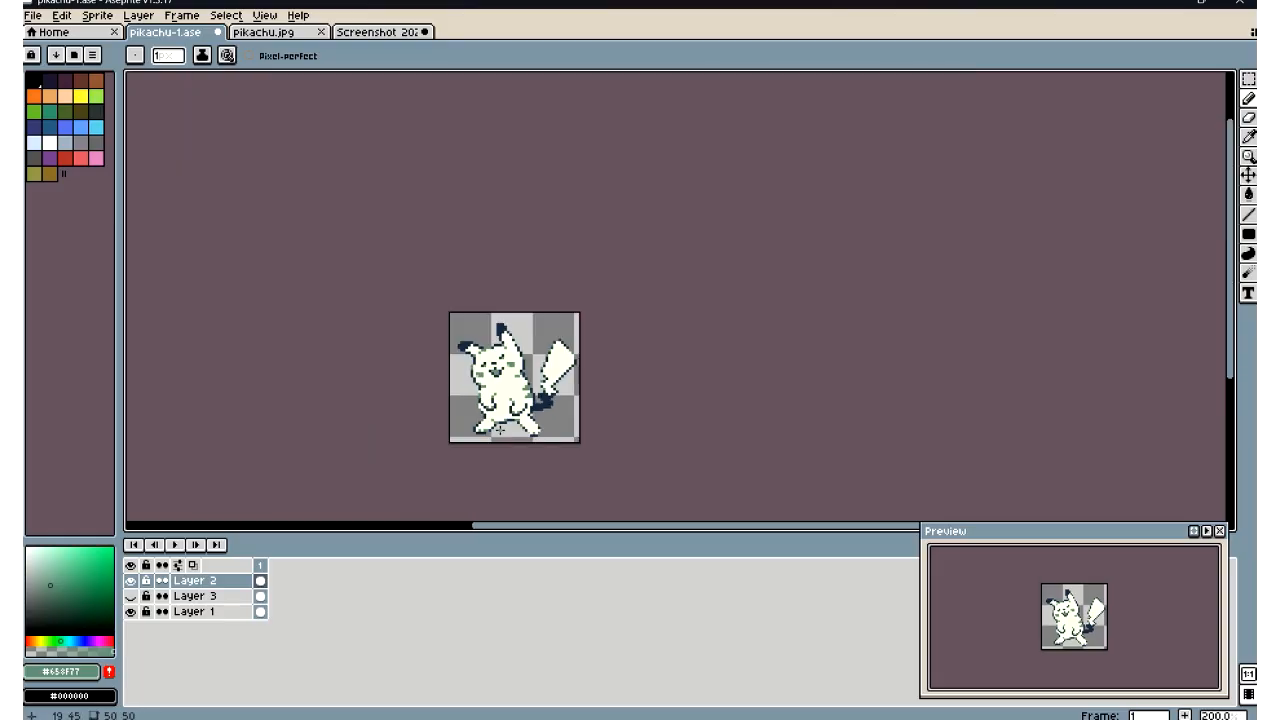
scroll(499, 431, down, 1)
scroll(512, 464, up, 9)
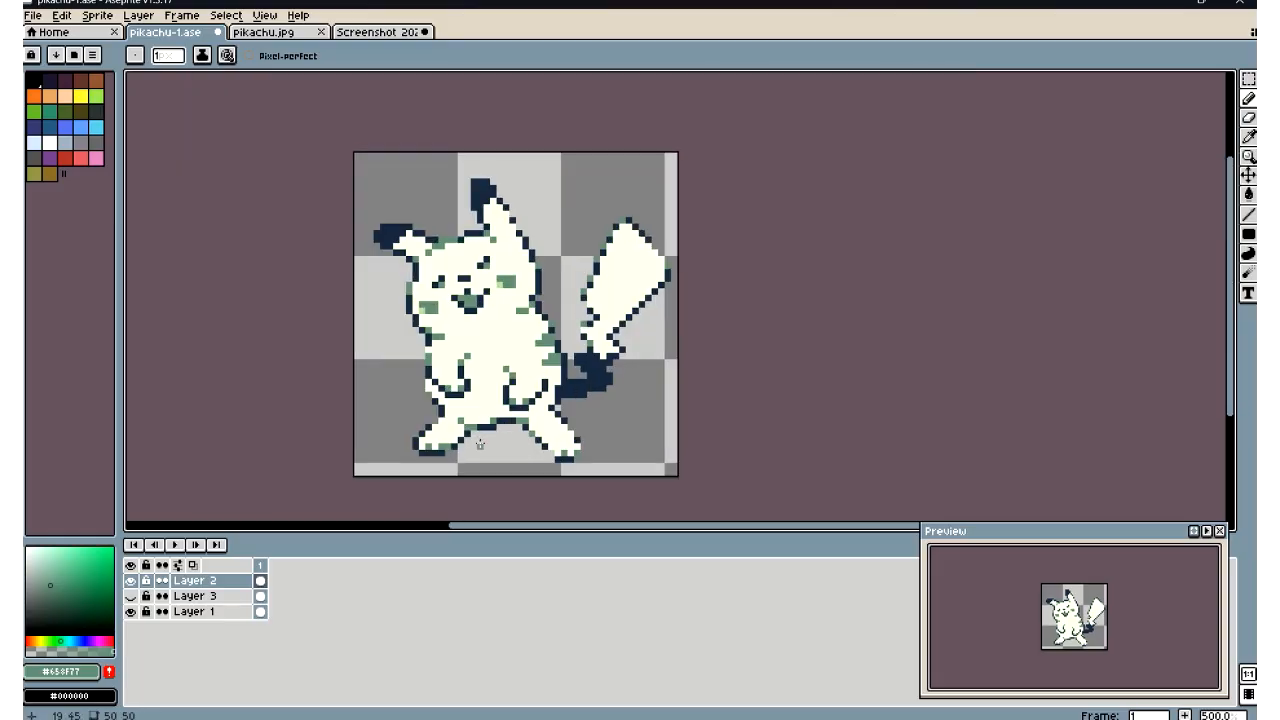
scroll(524, 344, down, 5)
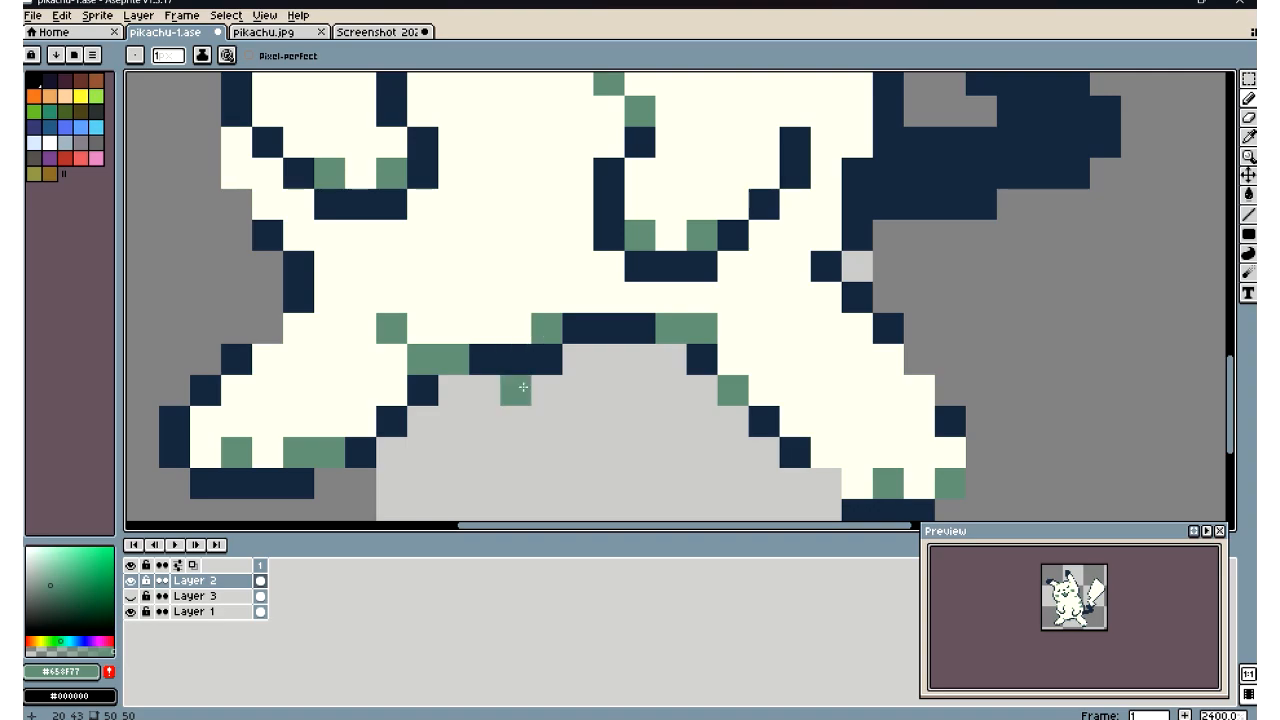
scroll(522, 387, up, 4)
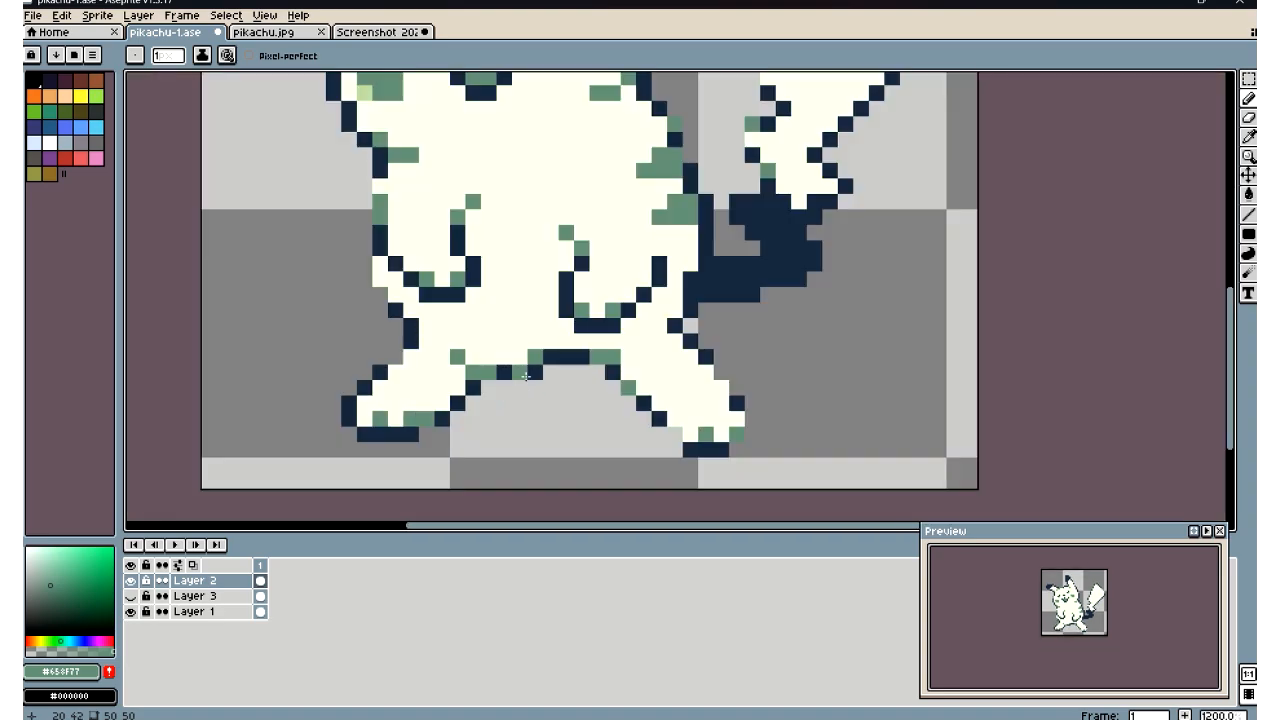
click(1248, 136)
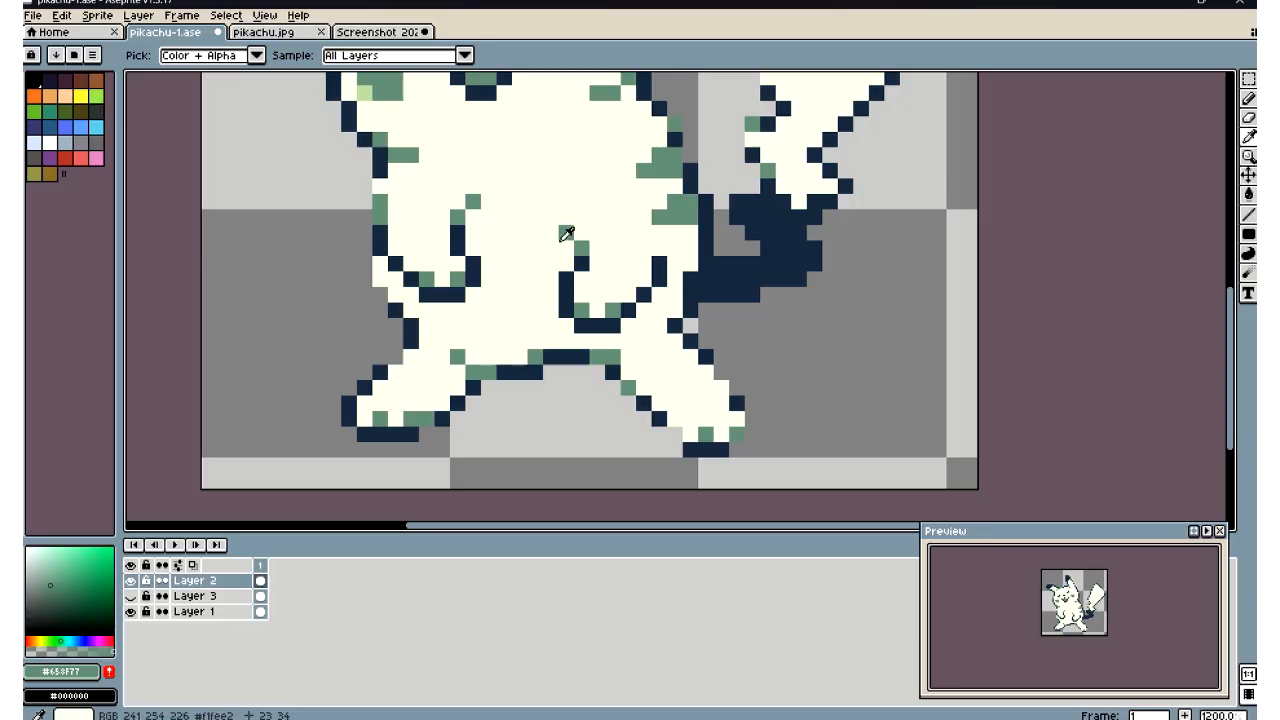
scroll(520, 300, down, 7)
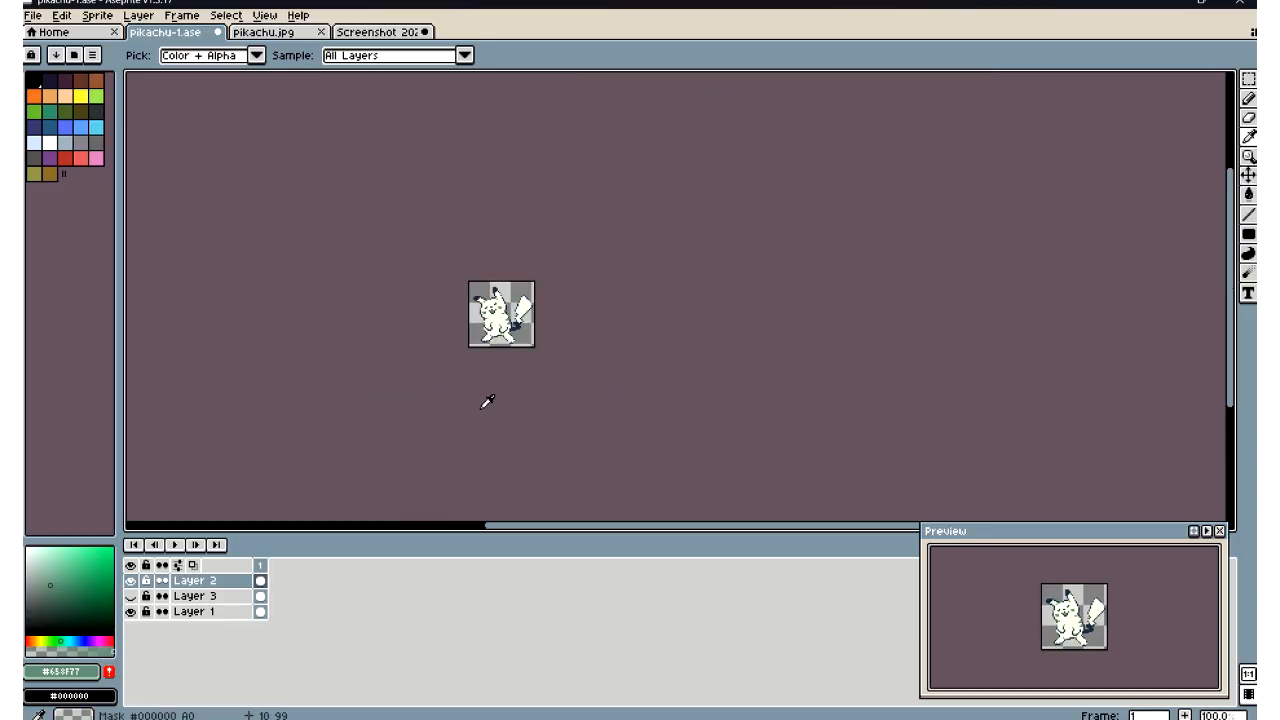
scroll(473, 336, up, 2)
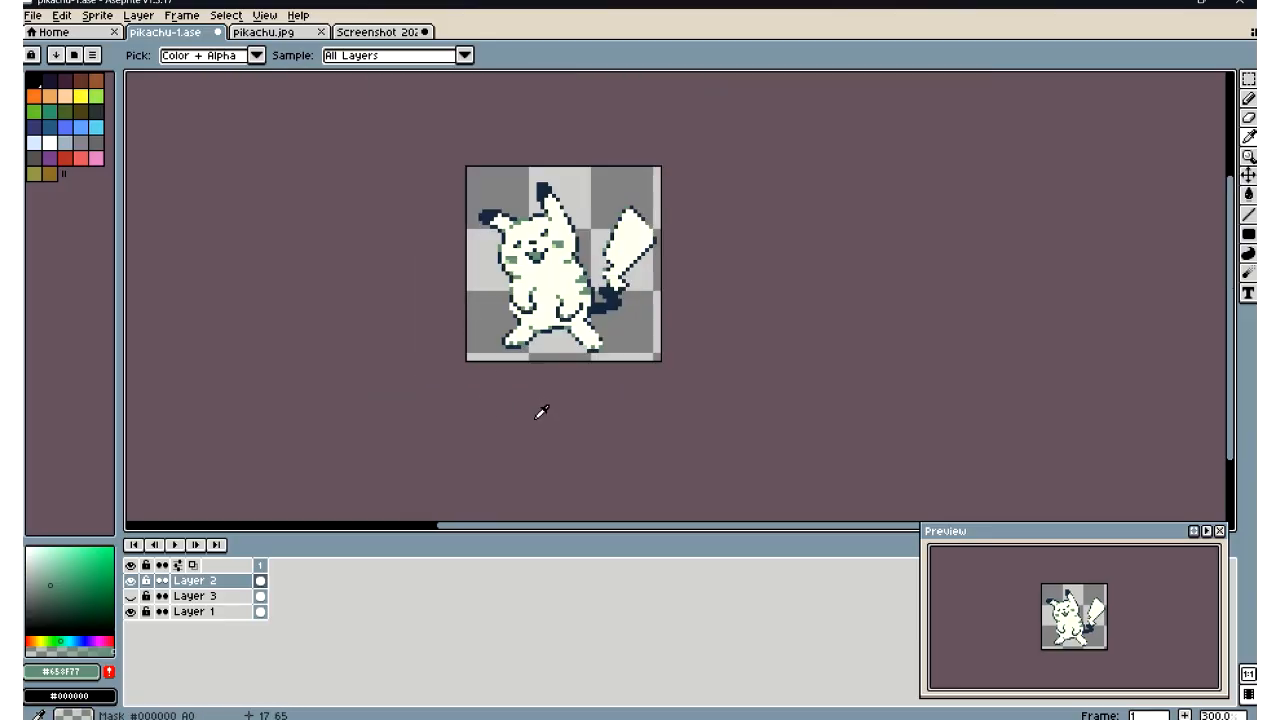
scroll(541, 412, up, 1)
scroll(548, 360, down, 3)
scroll(556, 306, up, 1)
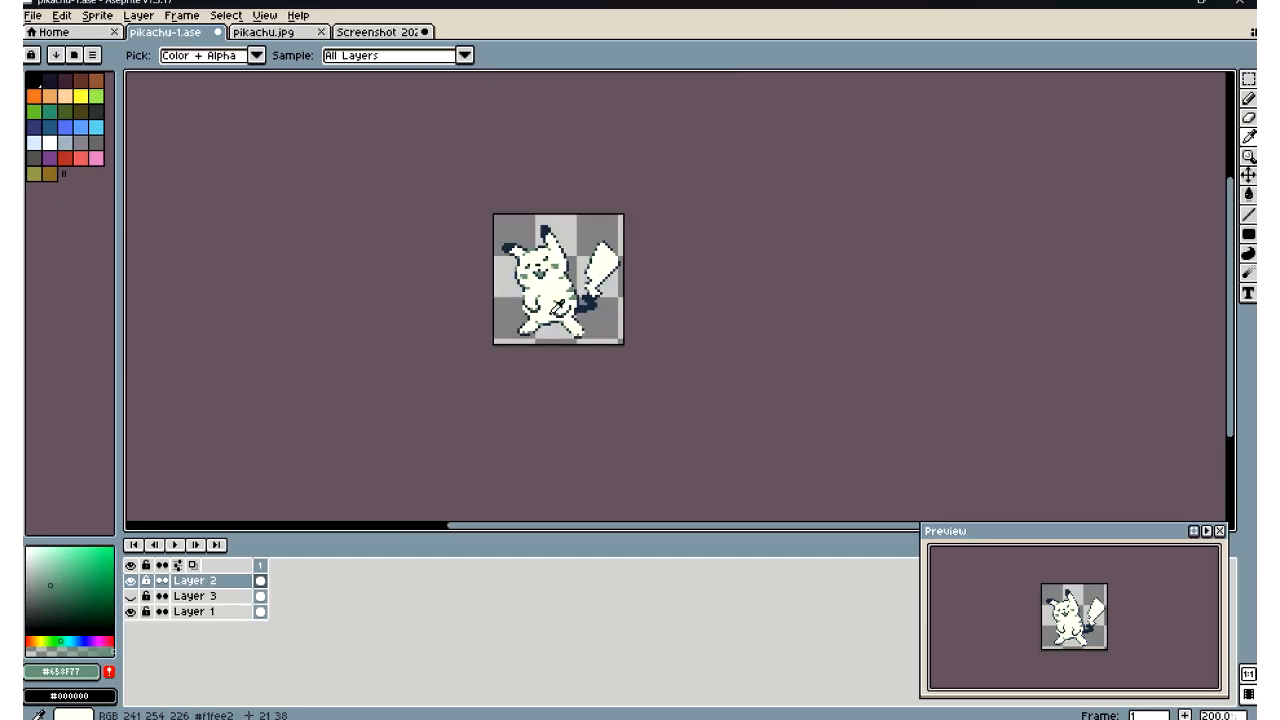
Pick the navy #213246 from the contour between the legs and recolor the green pixel at the upper segment's left end with it
scroll(557, 308, up, 3)
scroll(565, 340, up, 4)
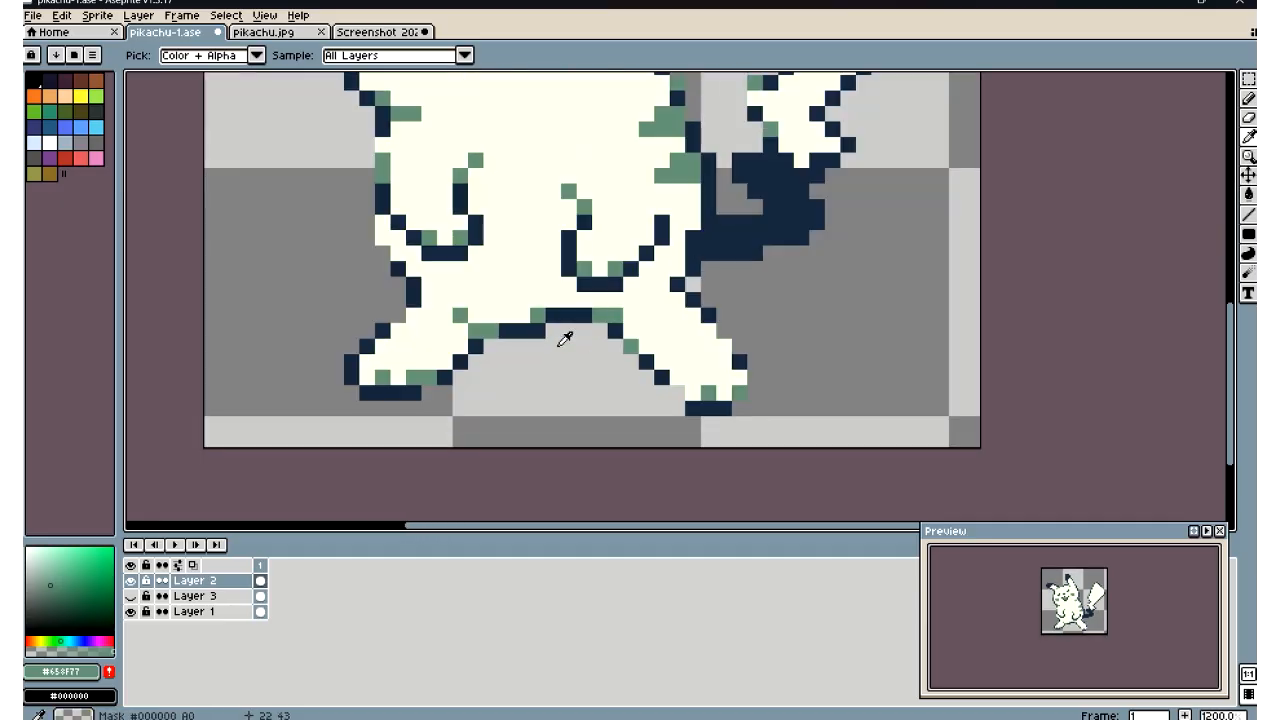
click(548, 316)
key(b)
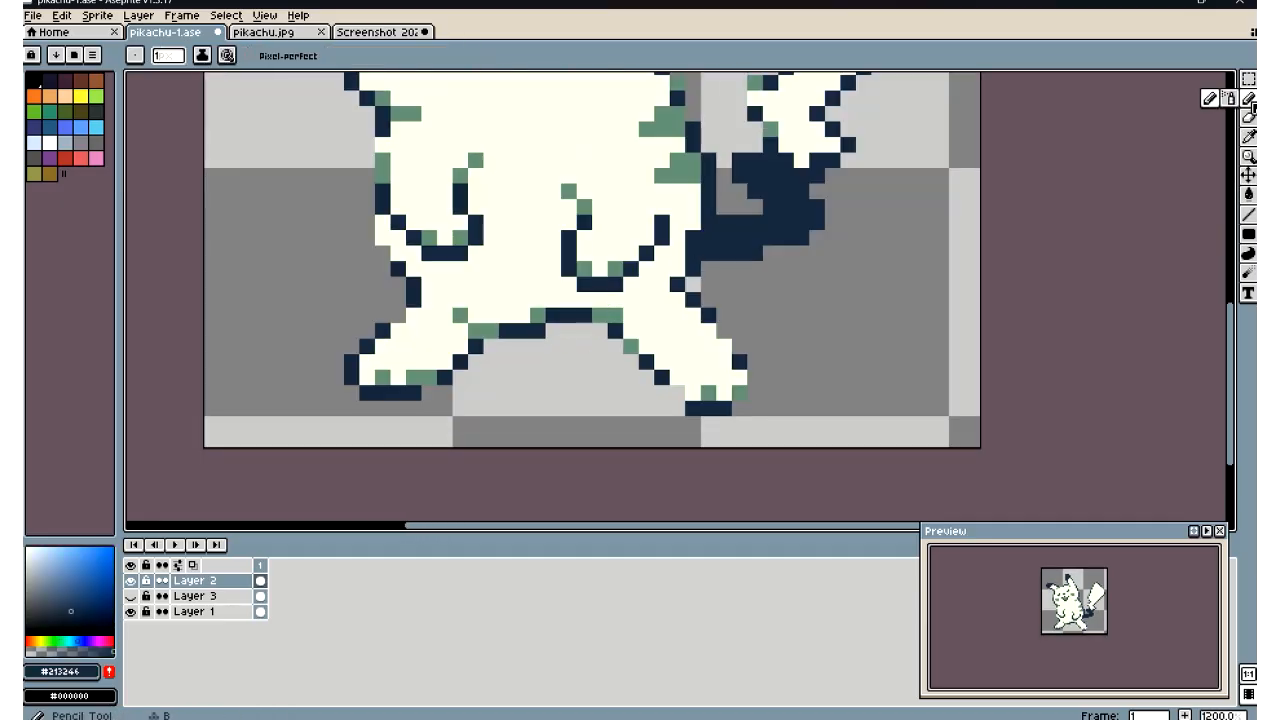
click(543, 313)
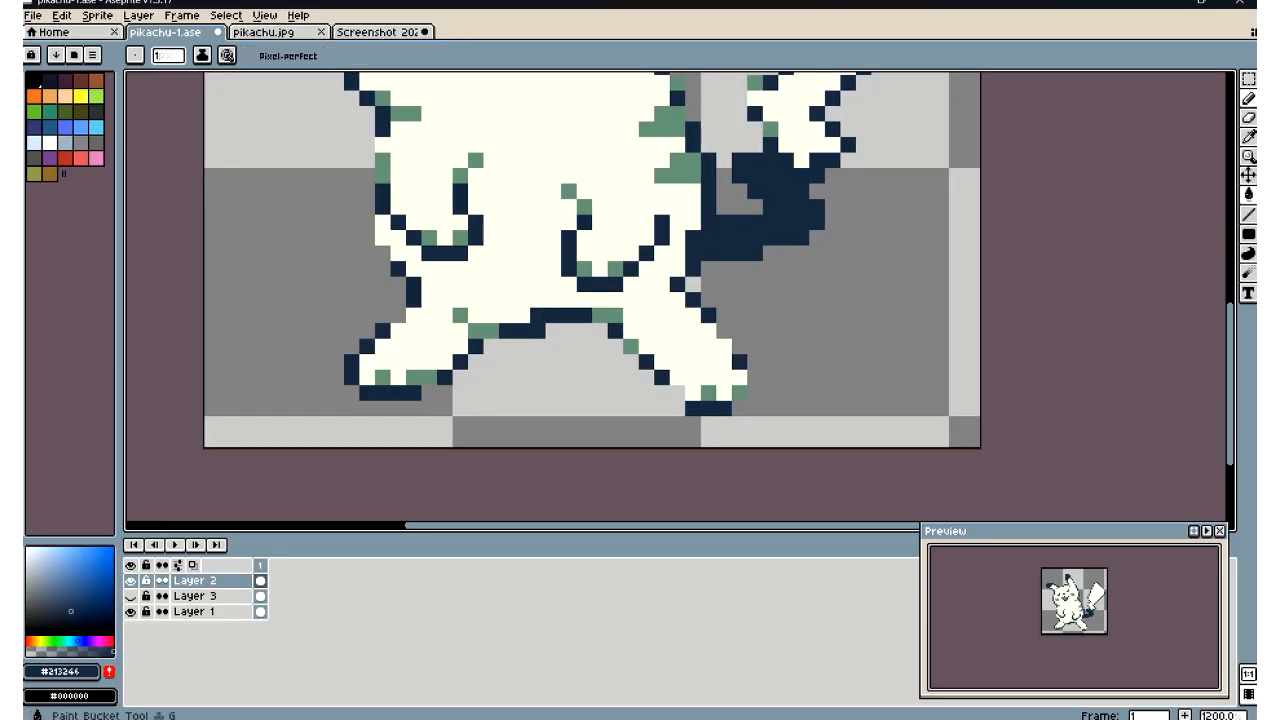
Pick the green #658F77 and recolor the right end pixel of the lower navy contour segment between the legs
click(1249, 139)
click(609, 314)
click(1249, 98)
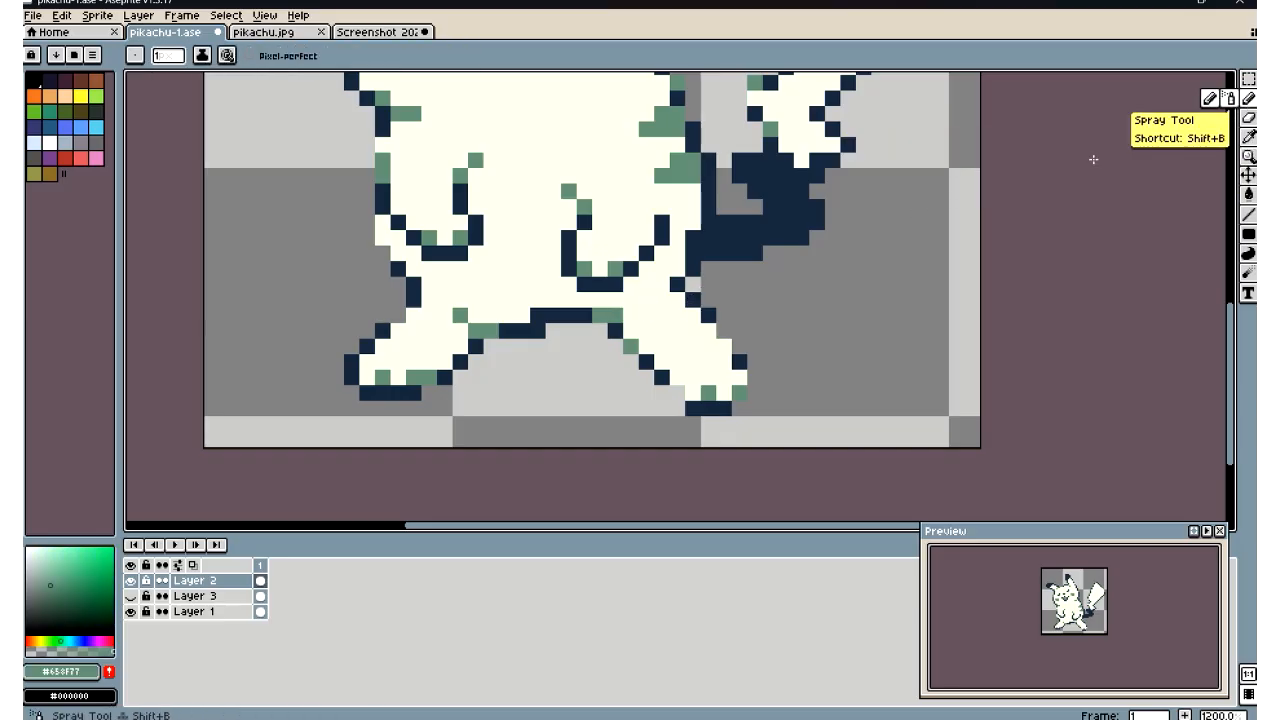
click(533, 331)
scroll(545, 365, down, 8)
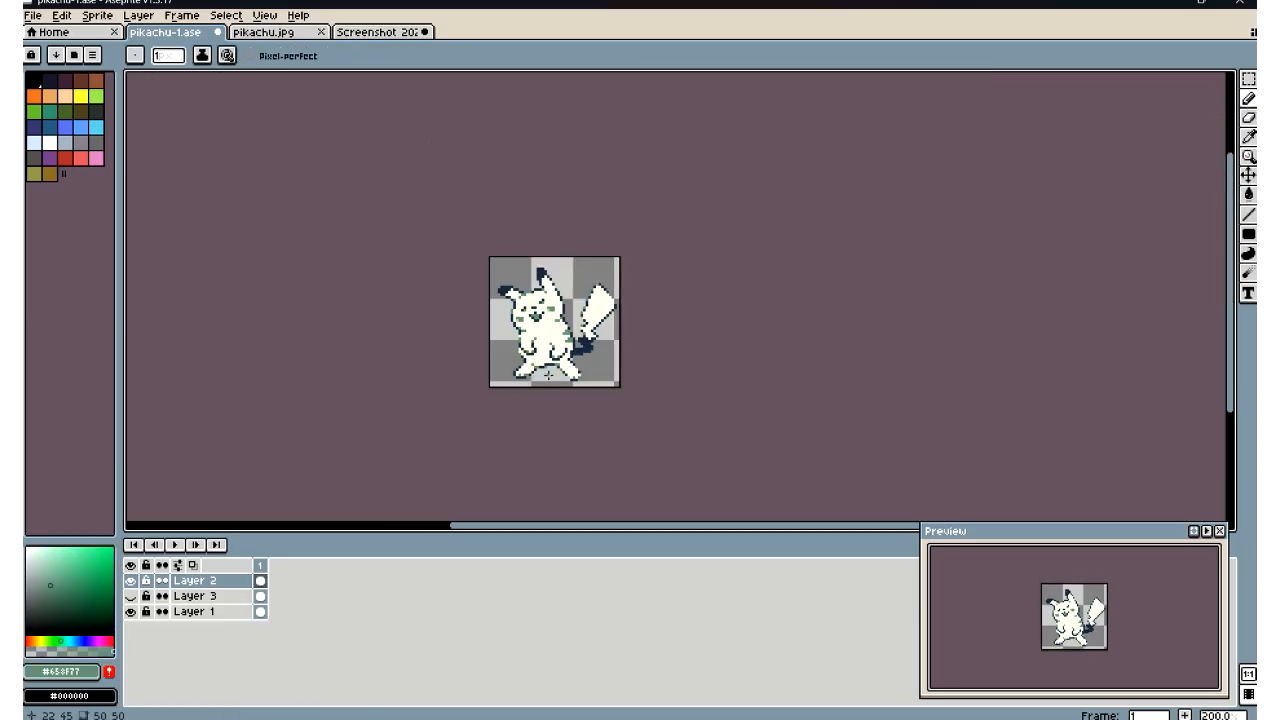
Examine the contour between the legs, the body and the head up close, comparing them with the whole sprite at reduced size
scroll(545, 365, up, 1)
scroll(545, 365, up, 6)
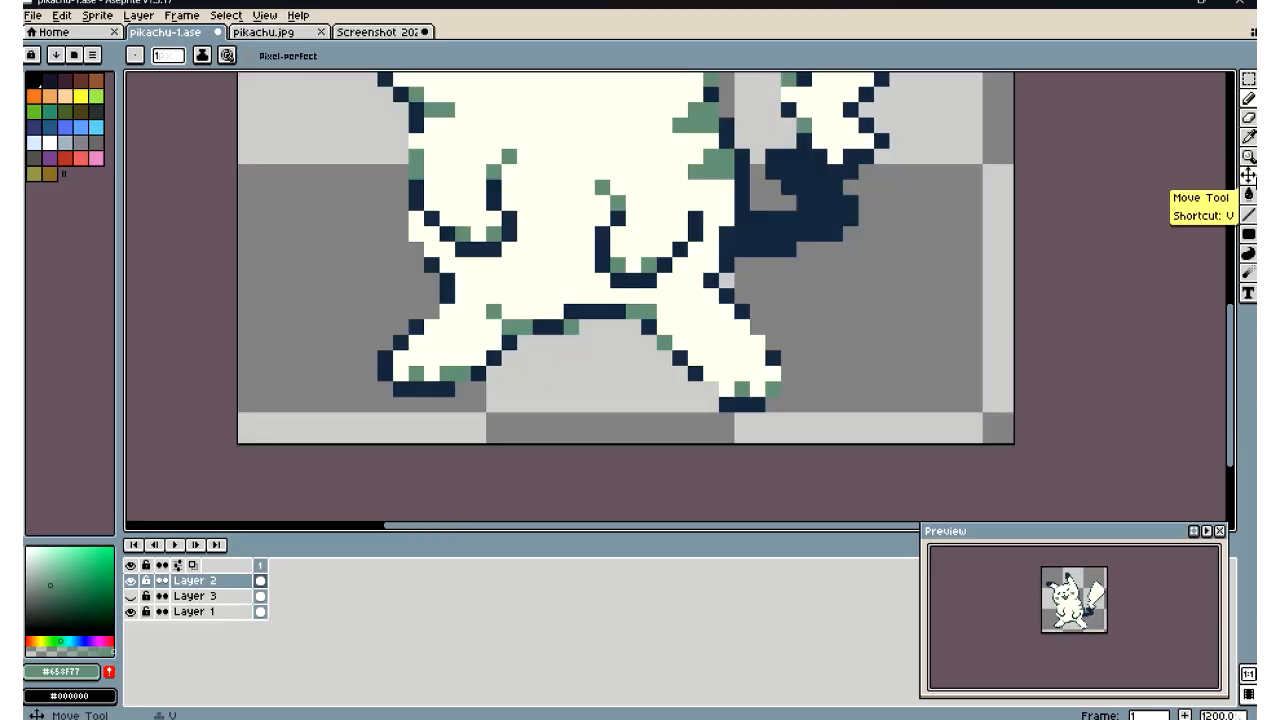
click(1249, 137)
scroll(634, 313, down, 5)
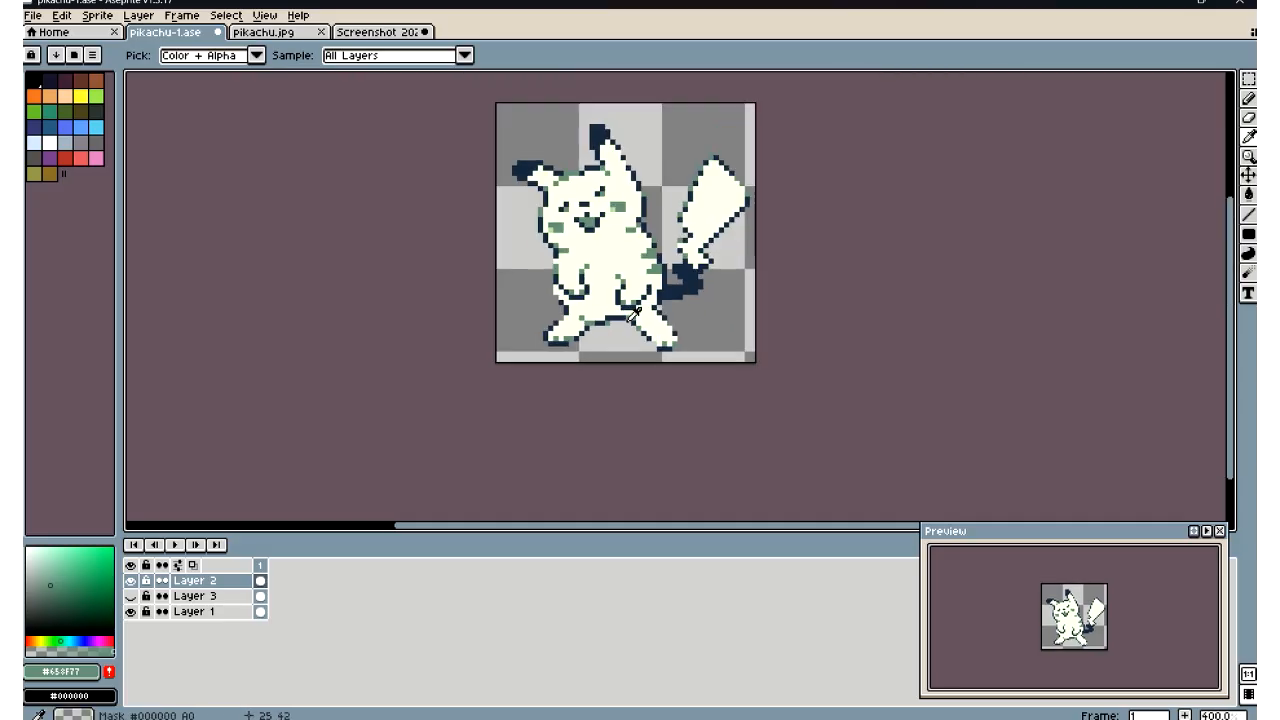
scroll(634, 313, down, 1)
scroll(611, 325, up, 2)
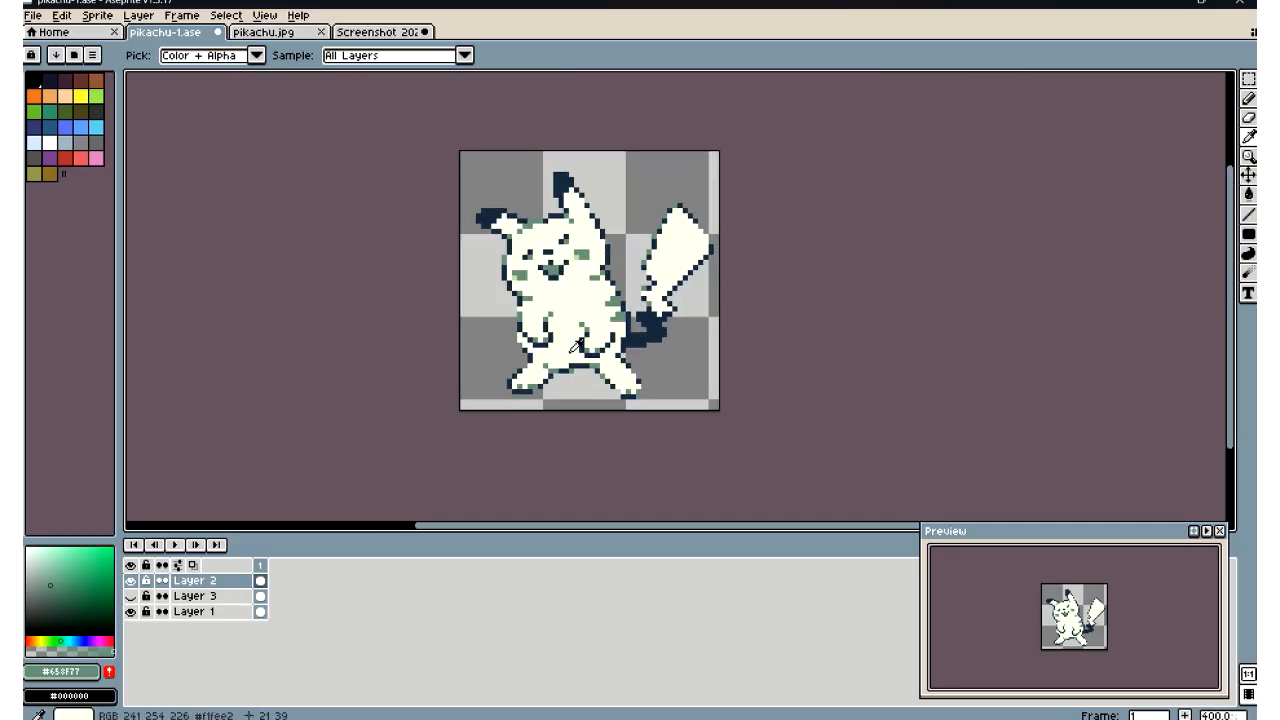
scroll(577, 345, up, 1)
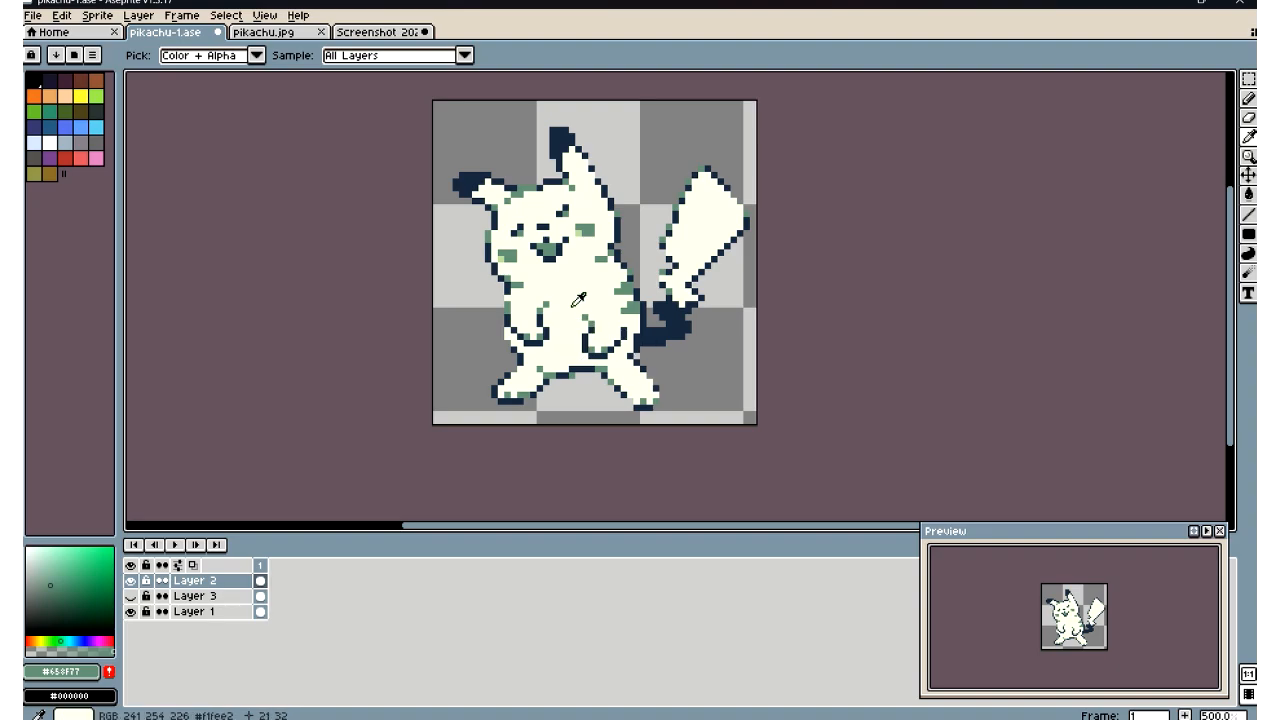
scroll(583, 293, up, 3)
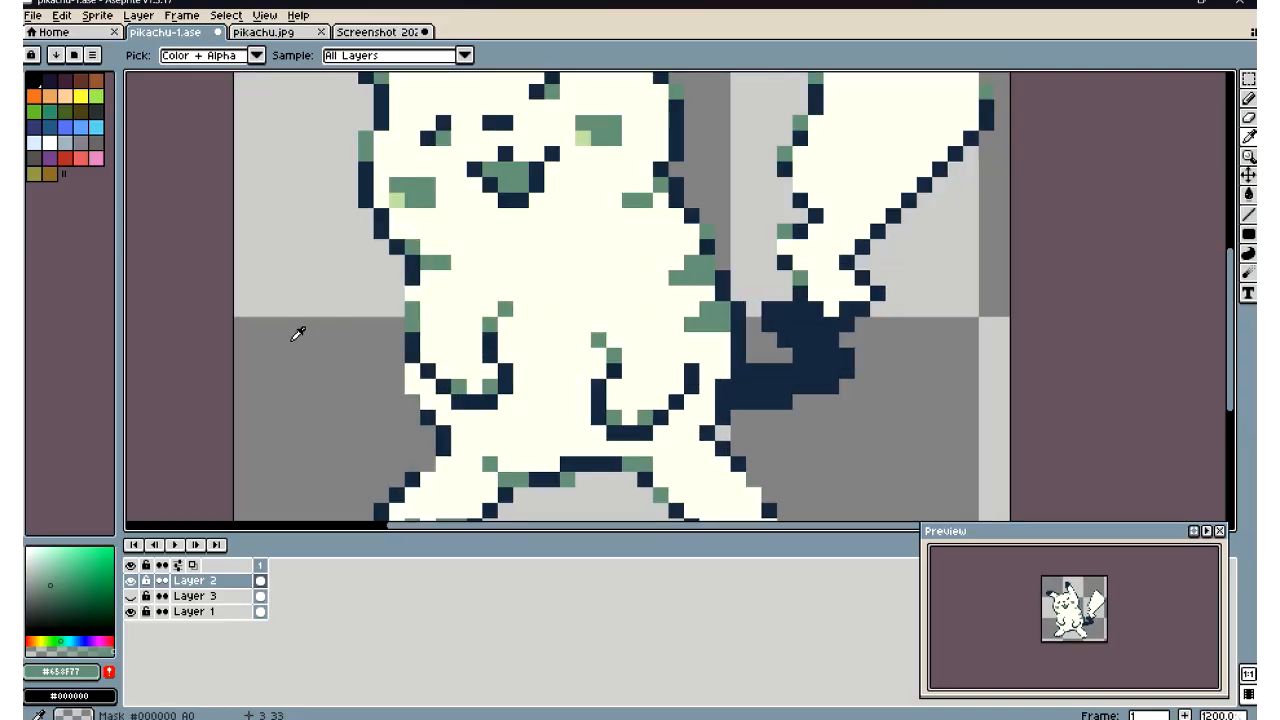
scroll(294, 331, down, 5)
scroll(297, 333, down, 2)
scroll(297, 334, up, 1)
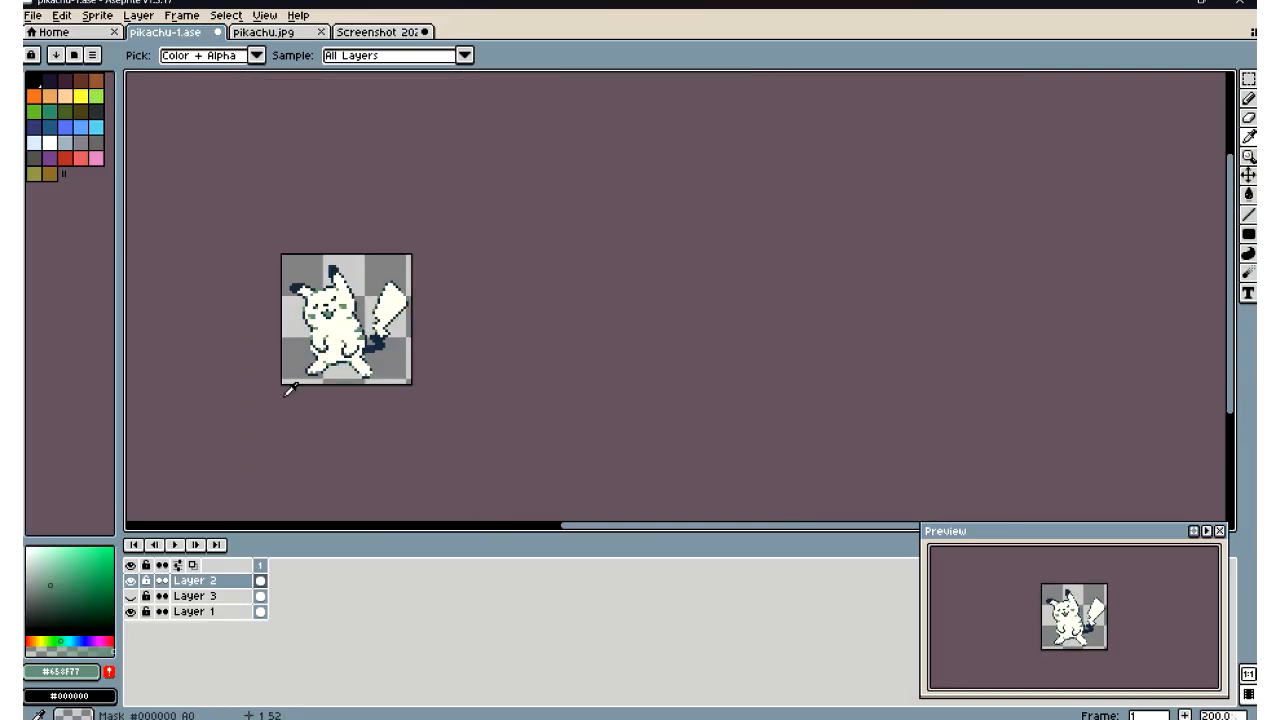
scroll(284, 358, up, 7)
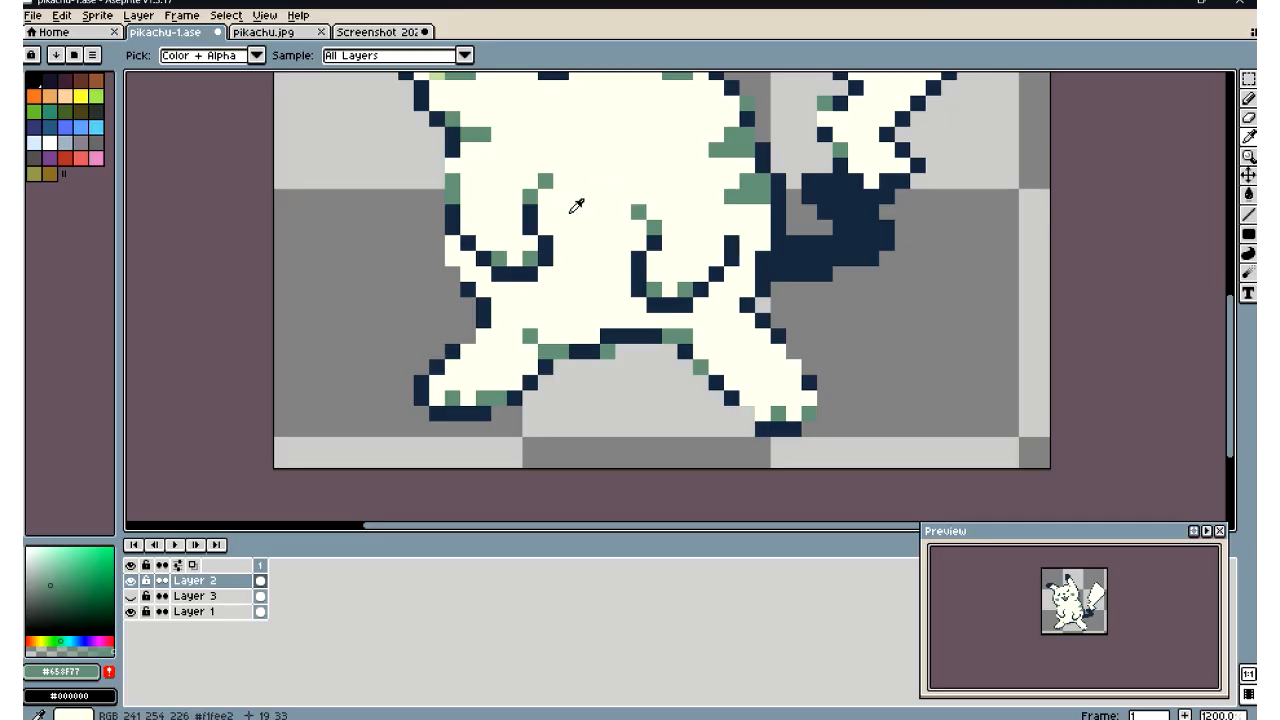
scroll(506, 349, up, 3)
scroll(504, 365, down, 7)
scroll(503, 371, up, 2)
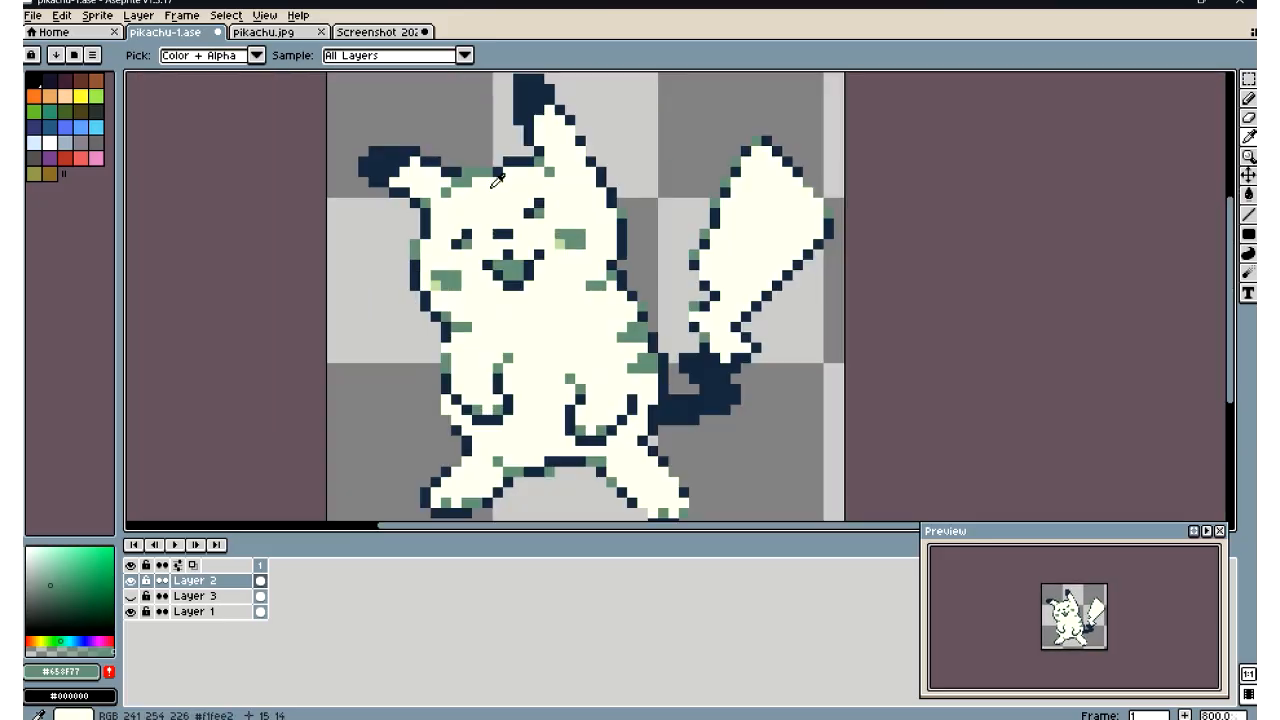
With the cheeks' light green #B6D59A, add one pixel directly above the green right end of the lower contour segment between the legs
click(1248, 98)
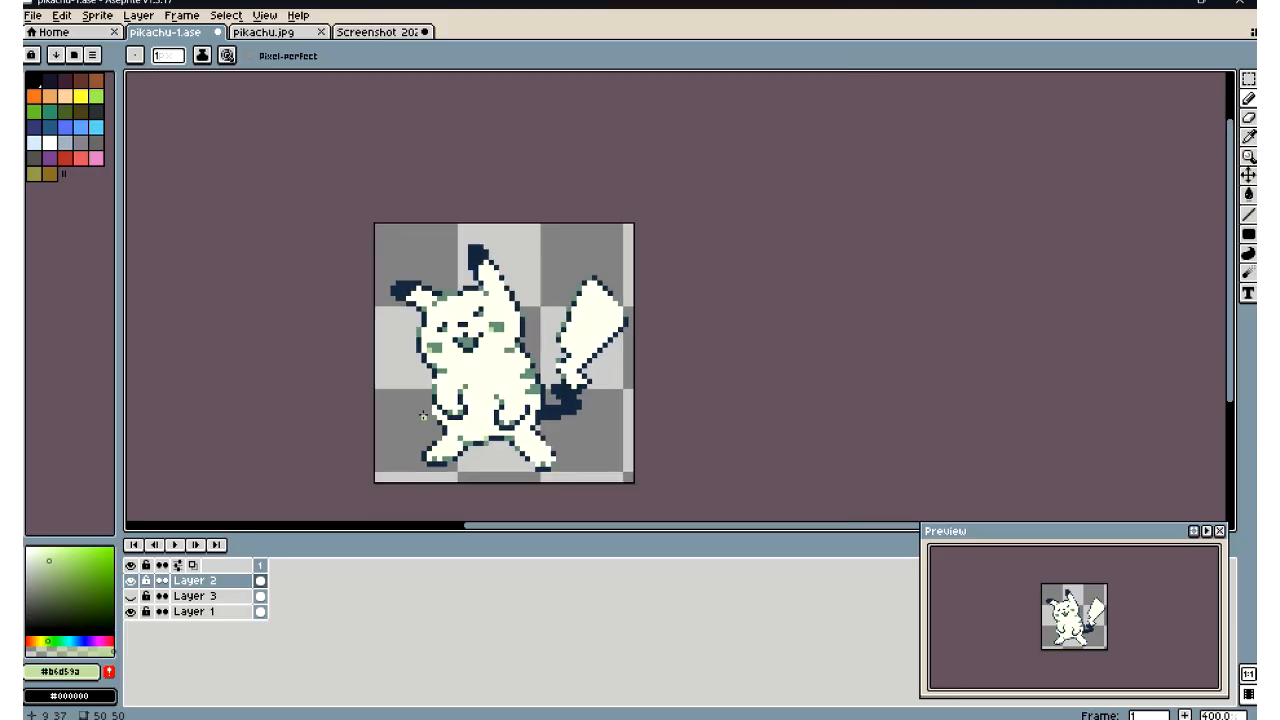
scroll(424, 418, down, 5)
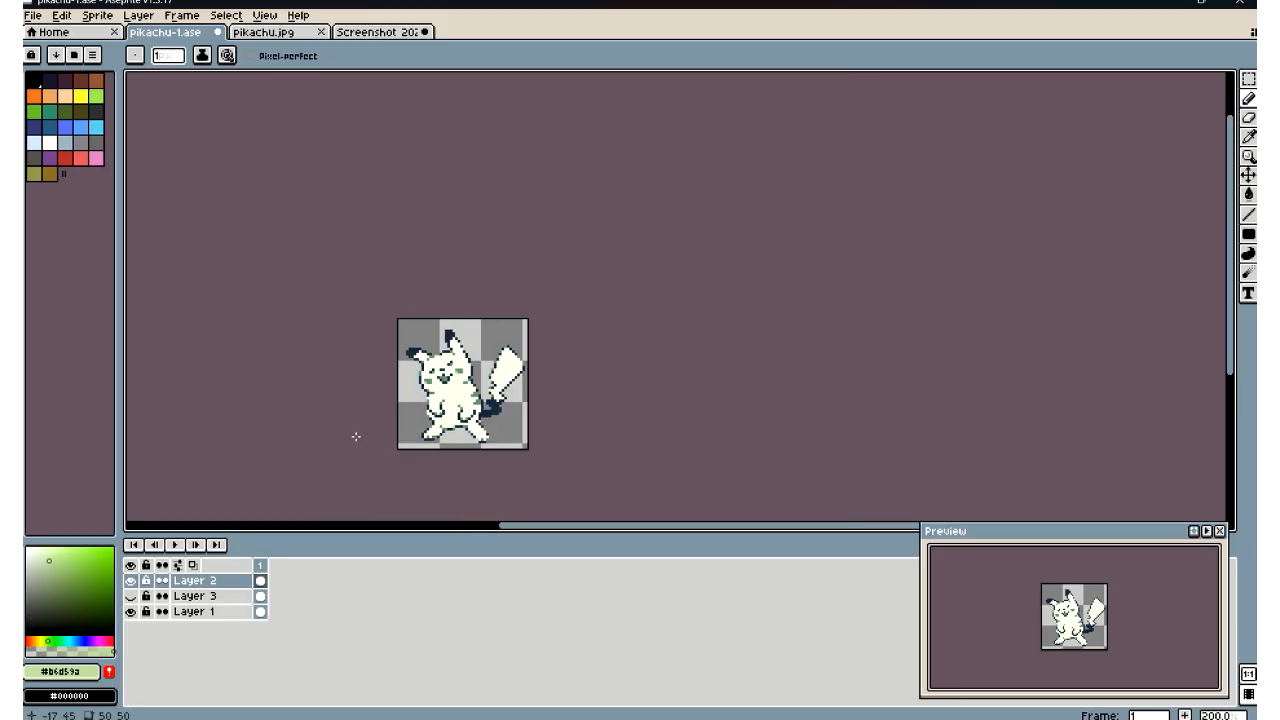
scroll(354, 434, down, 1)
scroll(356, 436, up, 3)
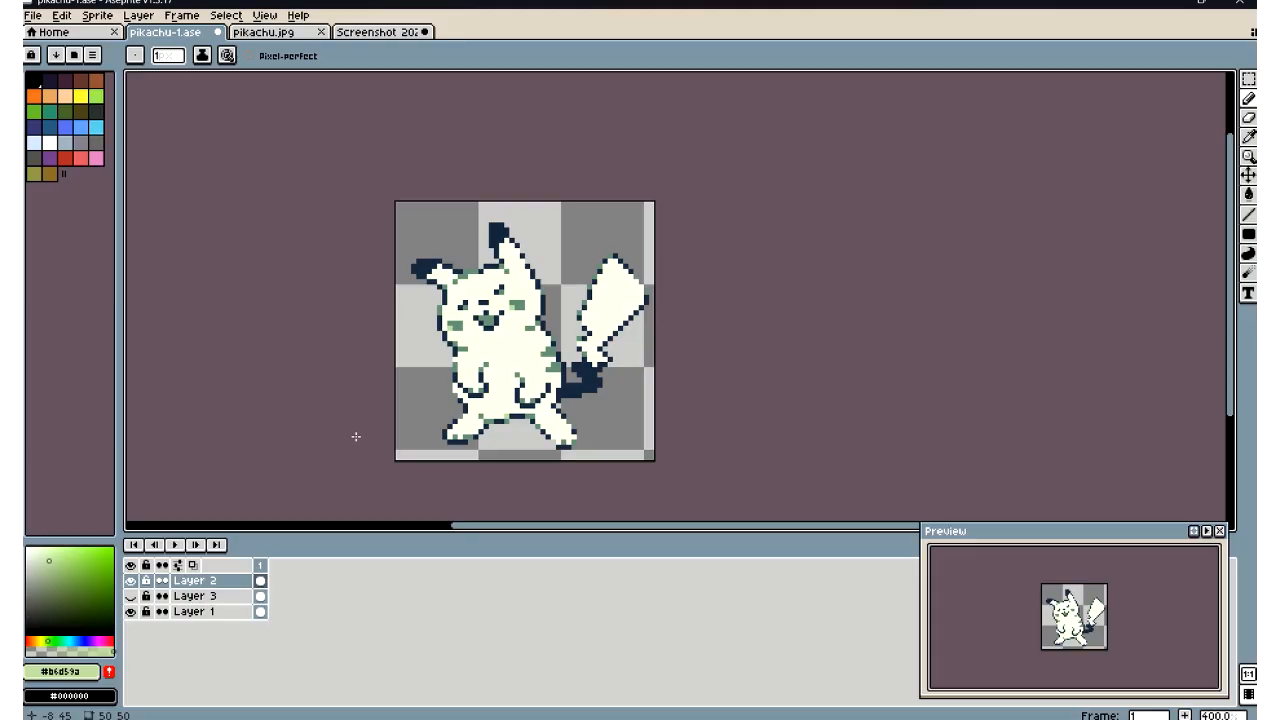
scroll(788, 396, down, 2)
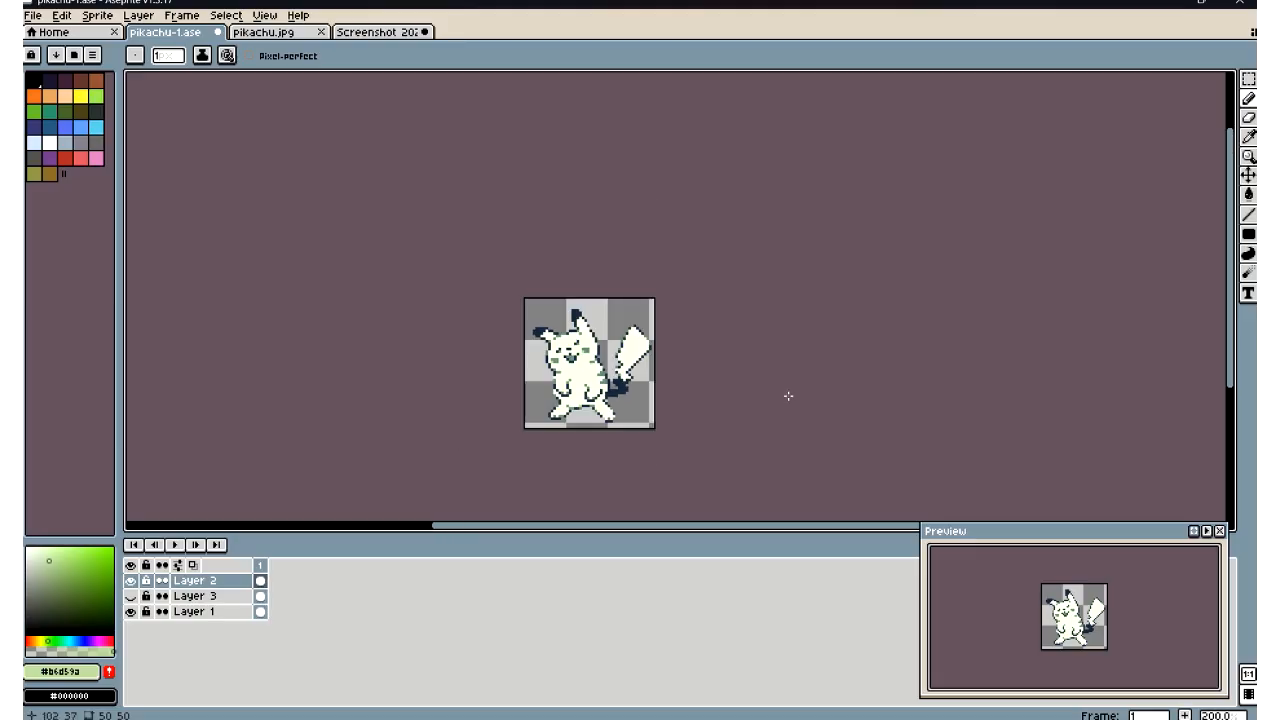
scroll(471, 374, up, 7)
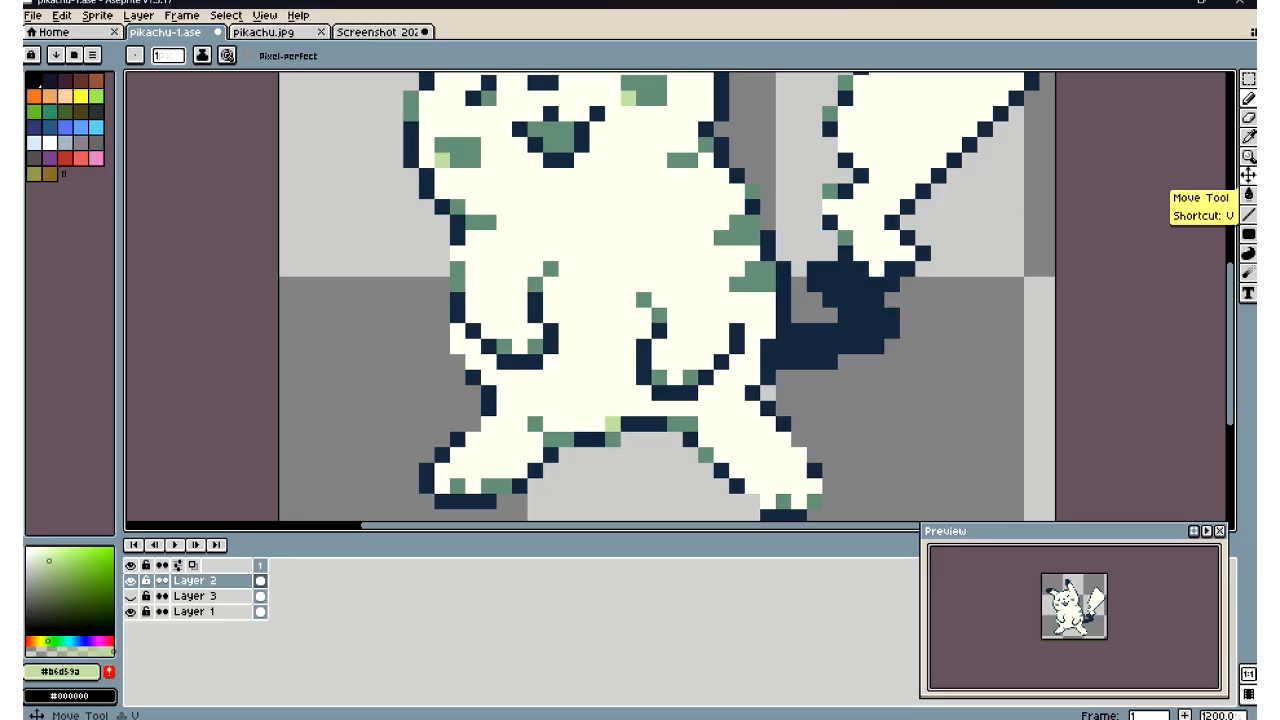
Pick the green #658F77 from the left arm line and extend the left leg's crease by one pixel diagonally up and left
click(1248, 136)
click(550, 270)
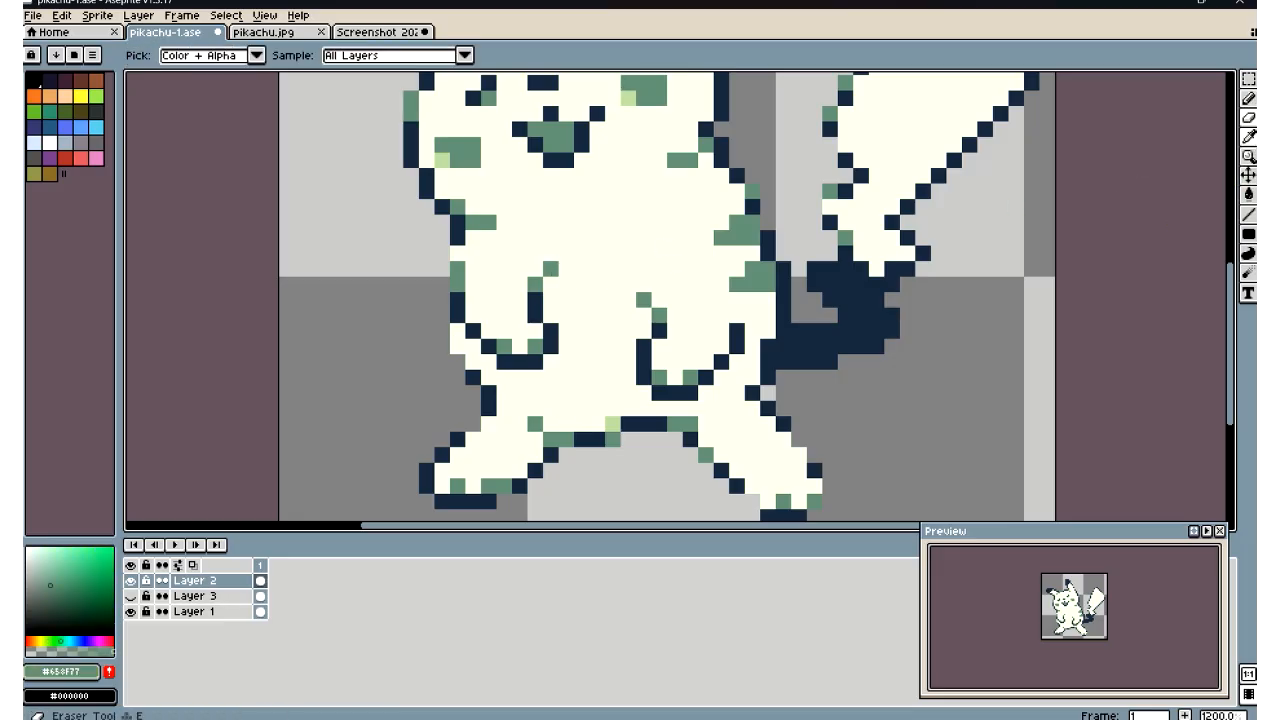
key(b)
key(shift+b)
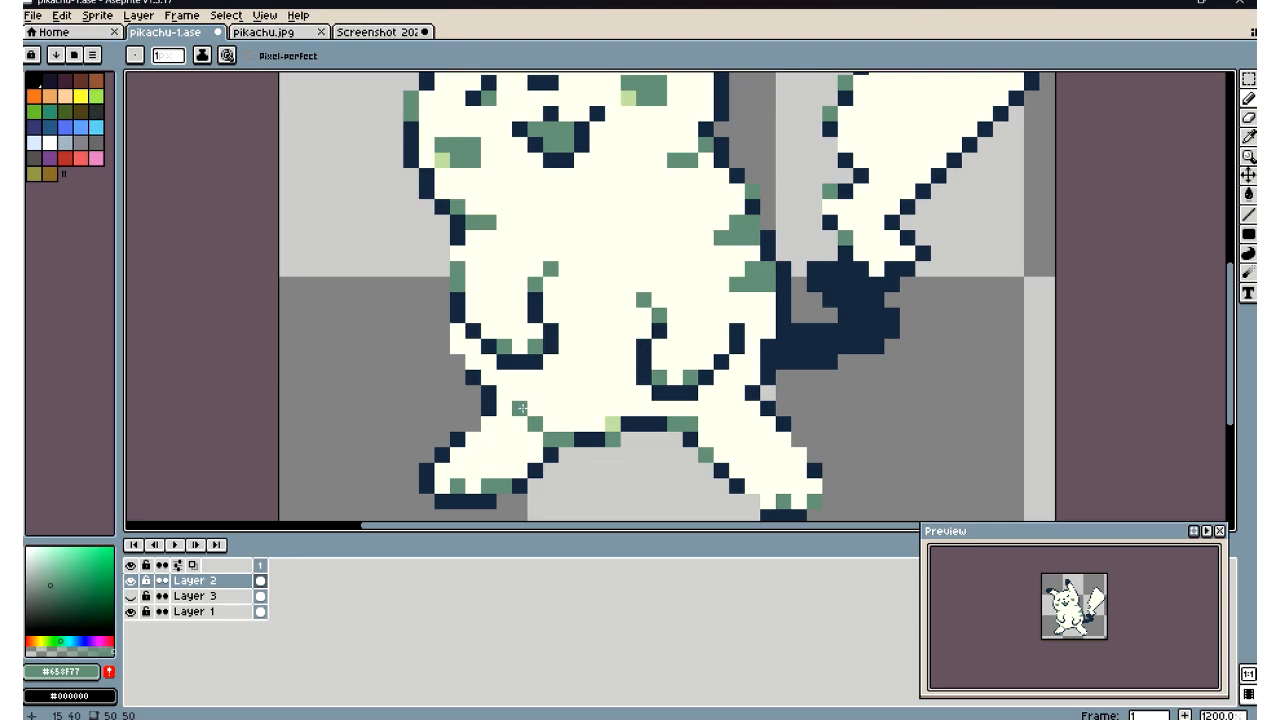
scroll(529, 410, down, 5)
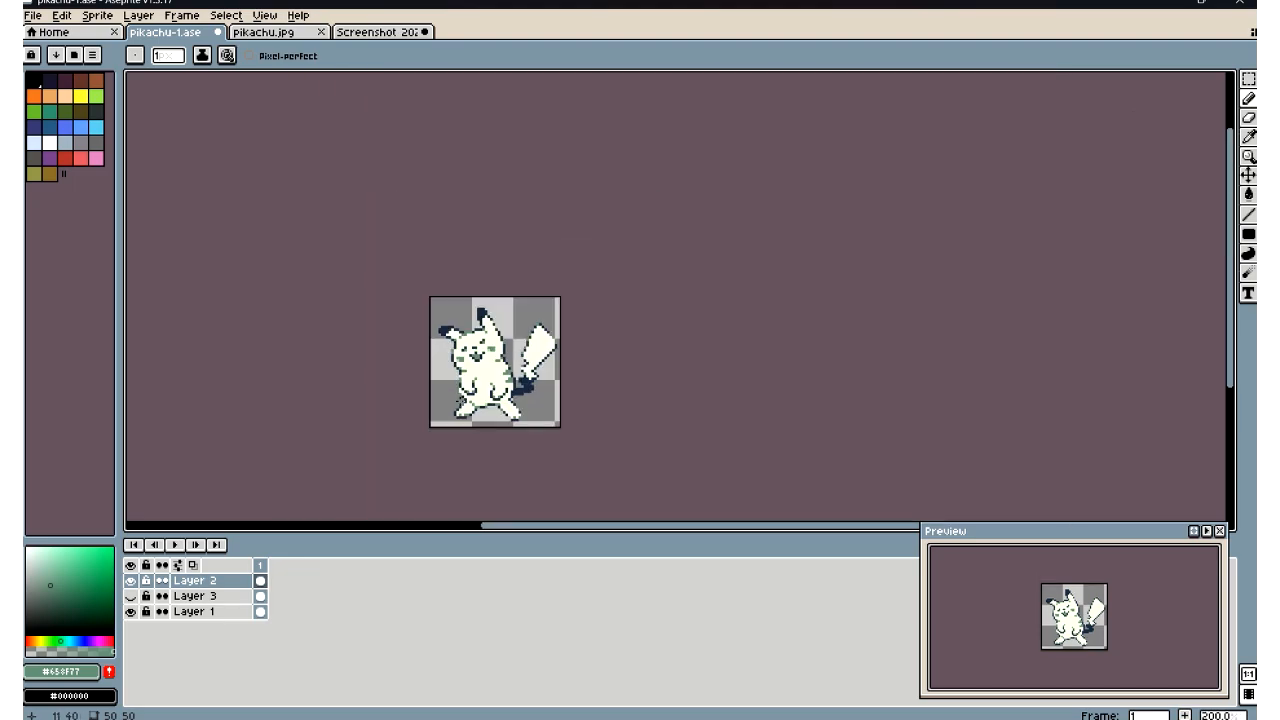
Examine the extended crease of the left leg and its effect on the whole figure at different sizes
scroll(459, 402, up, 5)
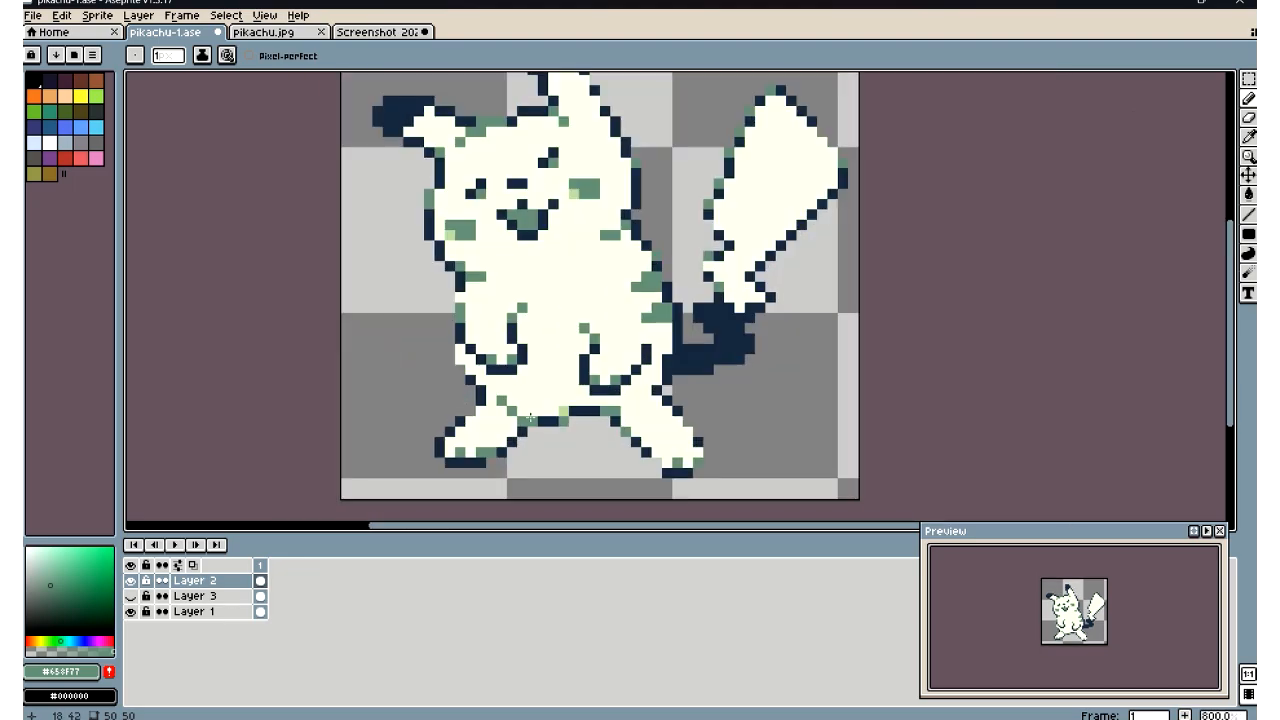
scroll(437, 410, down, 4)
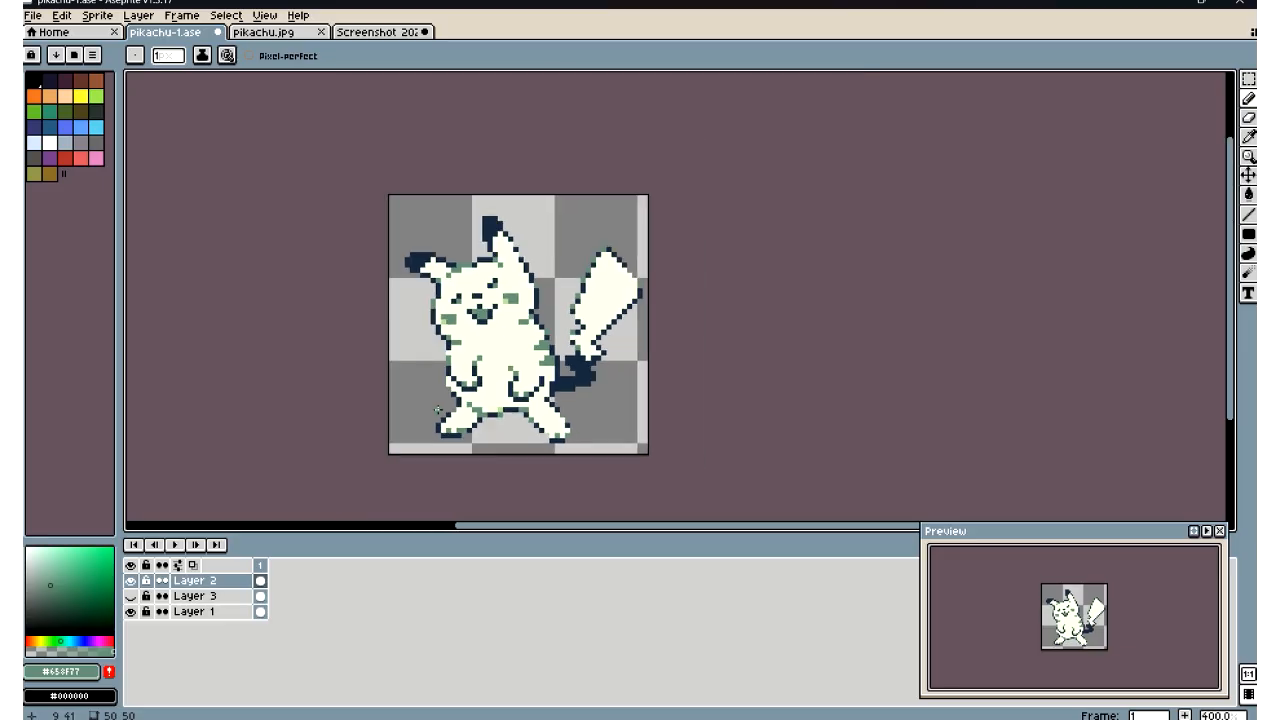
scroll(438, 411, down, 1)
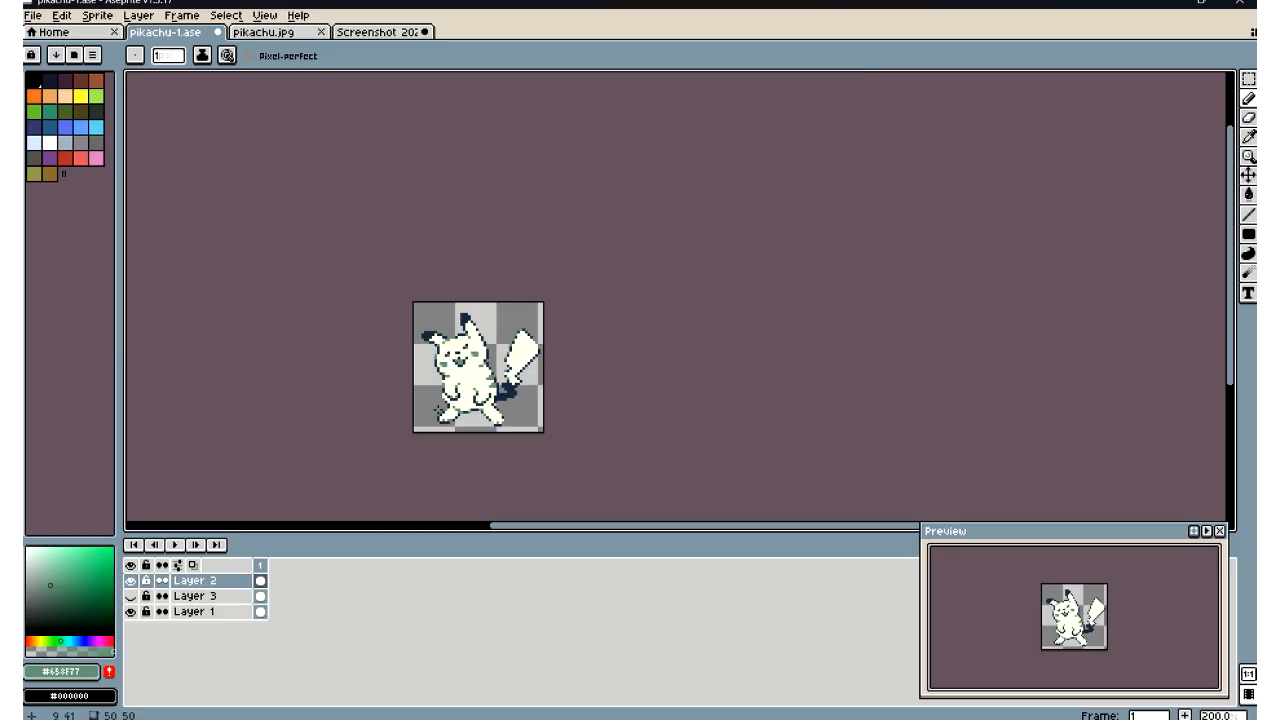
scroll(437, 410, up, 5)
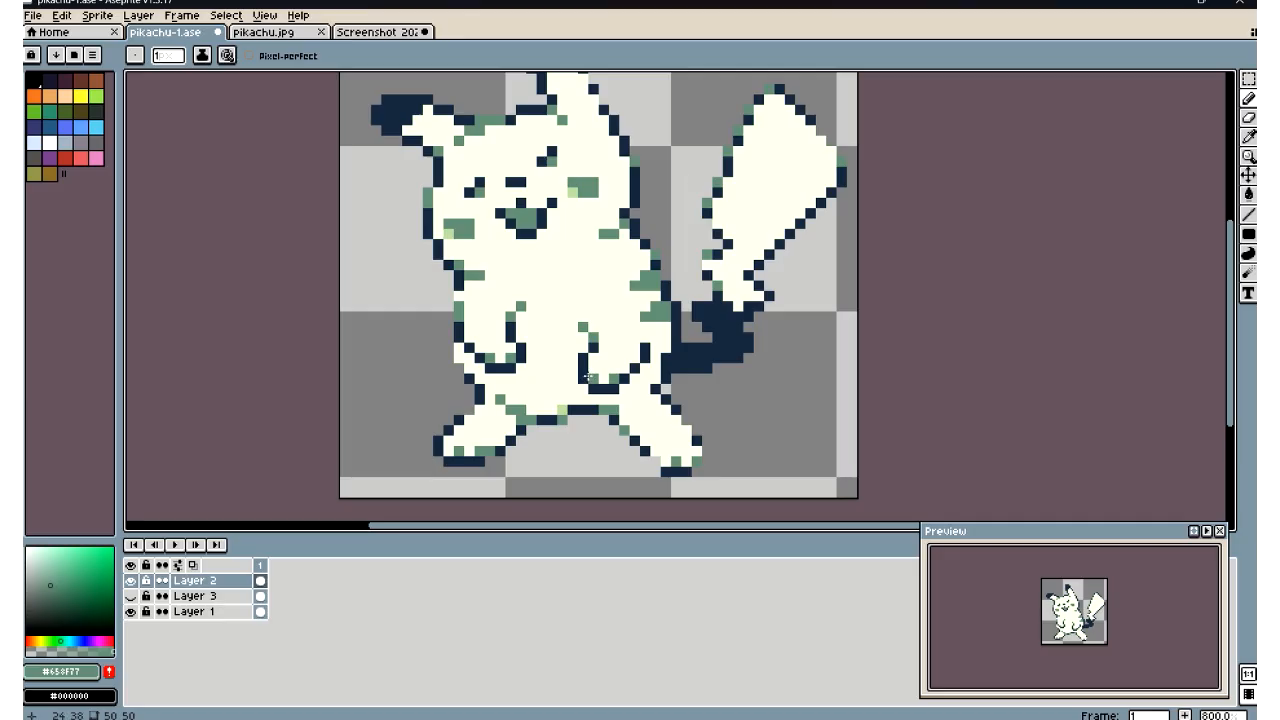
scroll(584, 360, up, 1)
scroll(562, 390, down, 5)
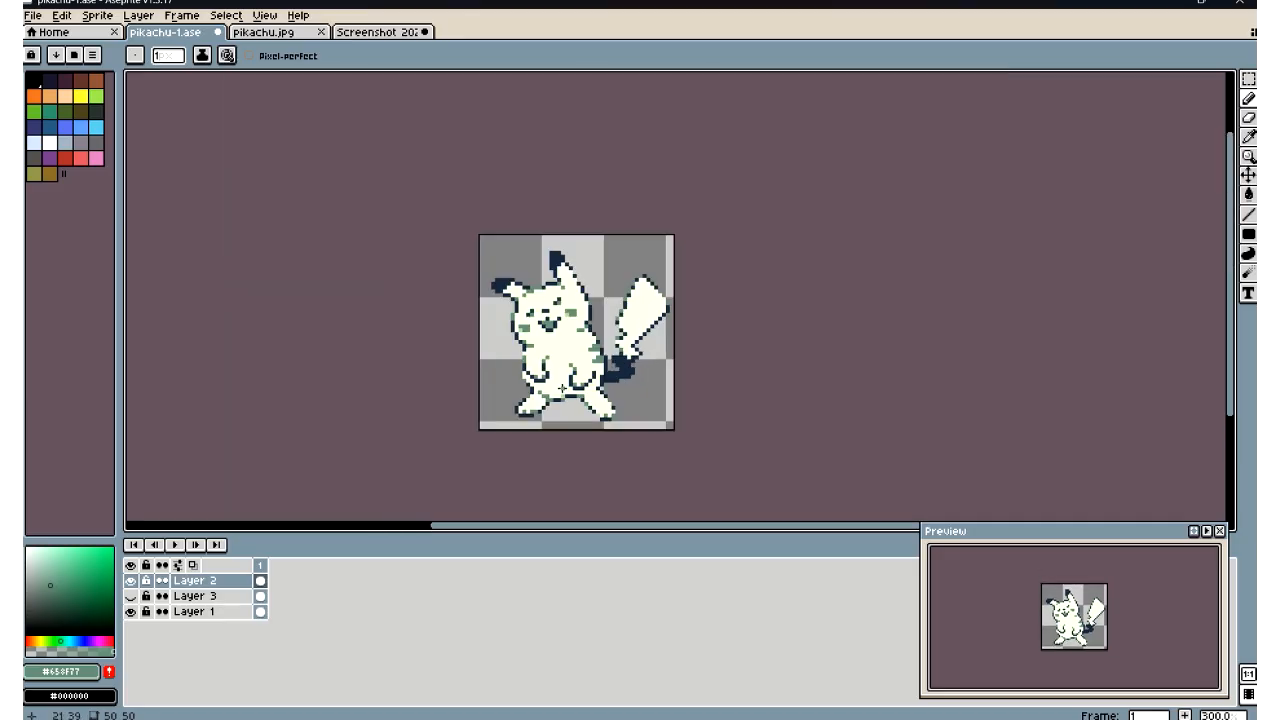
scroll(541, 241, up, 4)
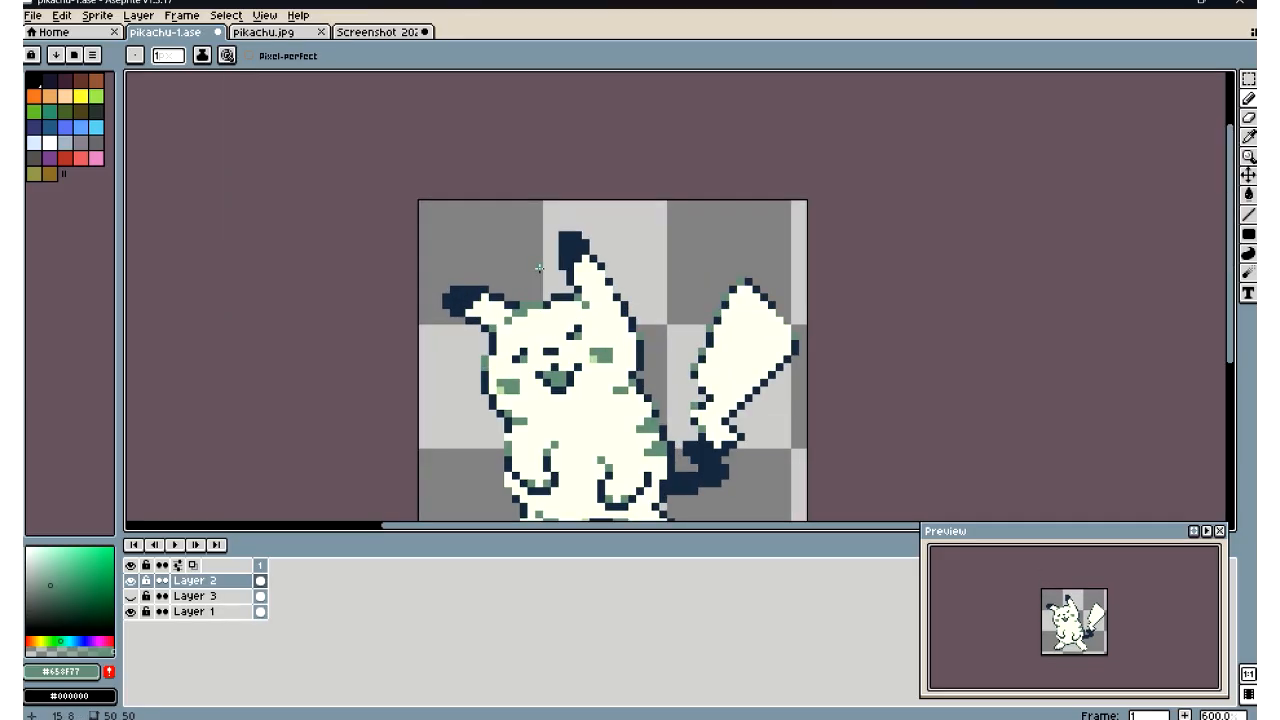
scroll(539, 267, down, 2)
scroll(570, 360, down, 2)
scroll(571, 345, up, 2)
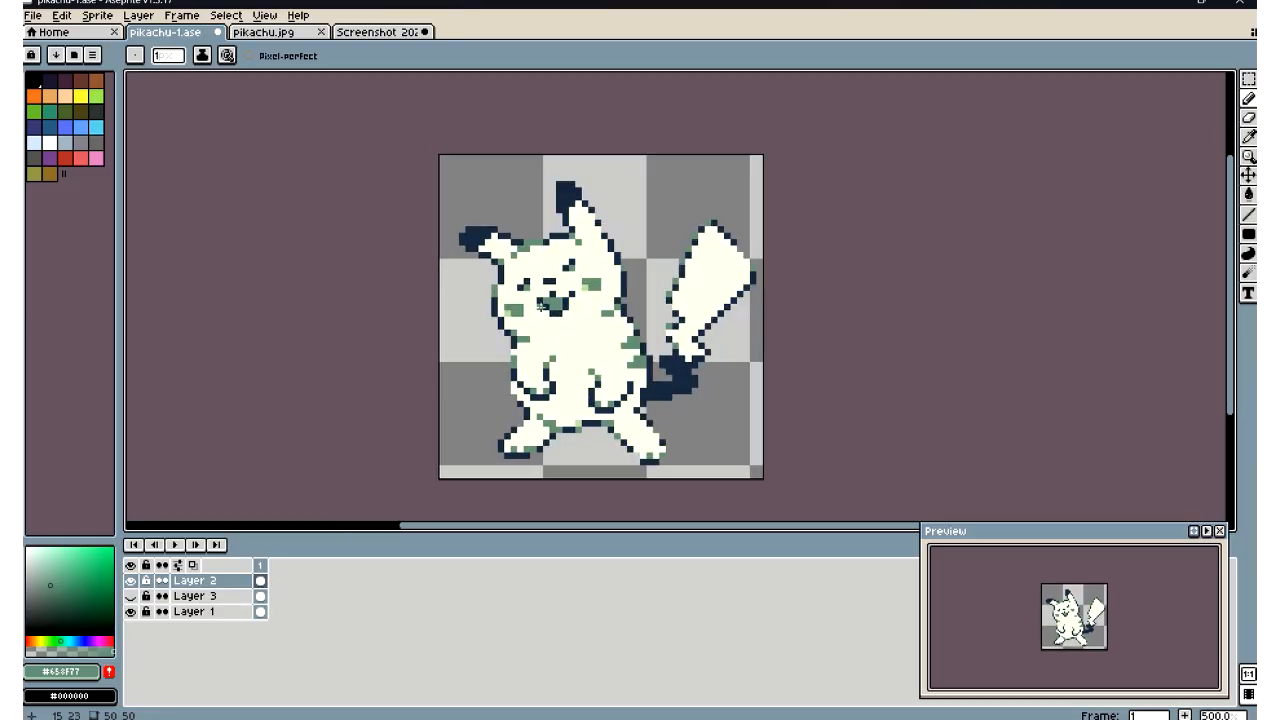
Undo the last pencil edit on the sprite
scroll(571, 345, up, 2)
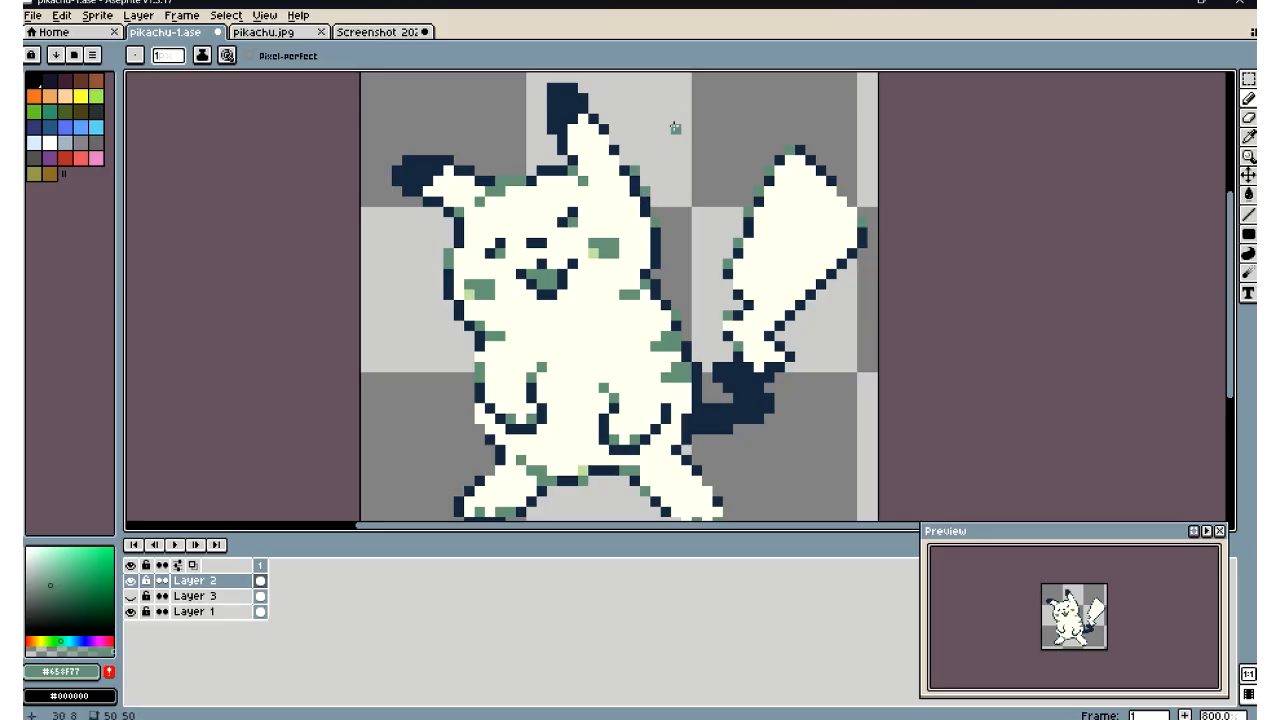
key(ctrl+z)
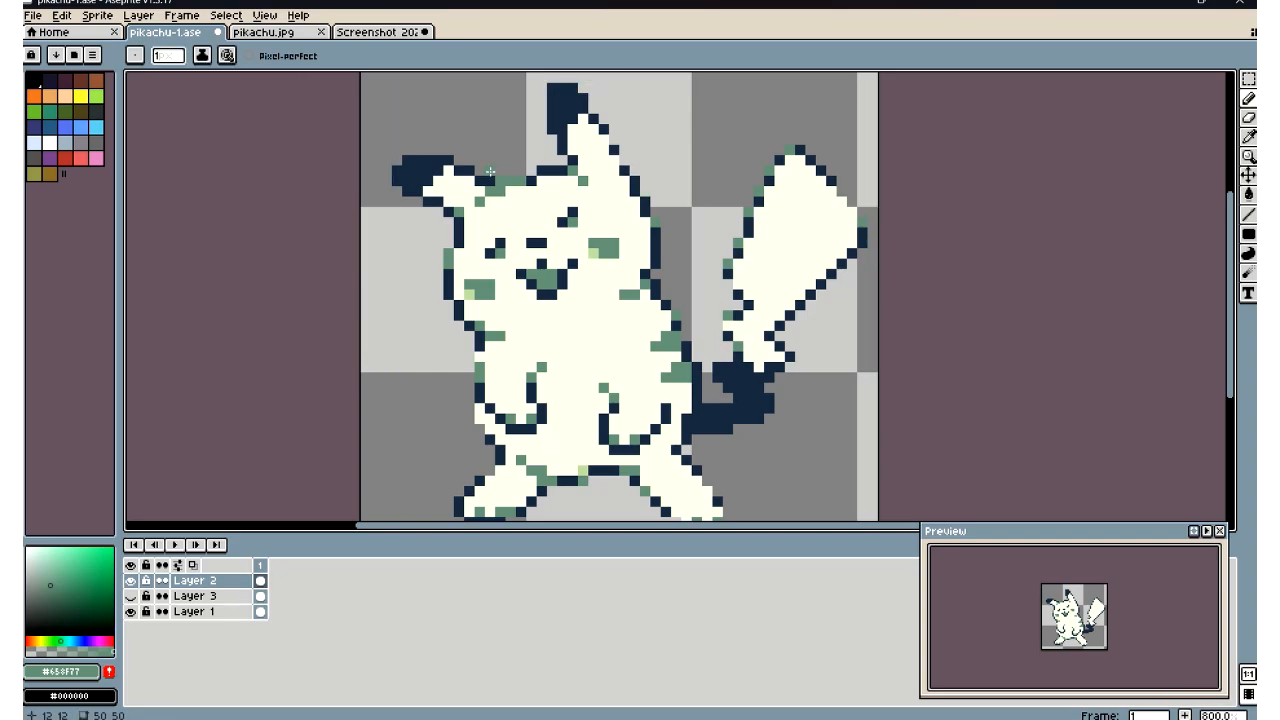
Examine the face, ears and arms up close and check the readability of the full pose at reduced size
scroll(490, 172, down, 2)
scroll(500, 187, up, 4)
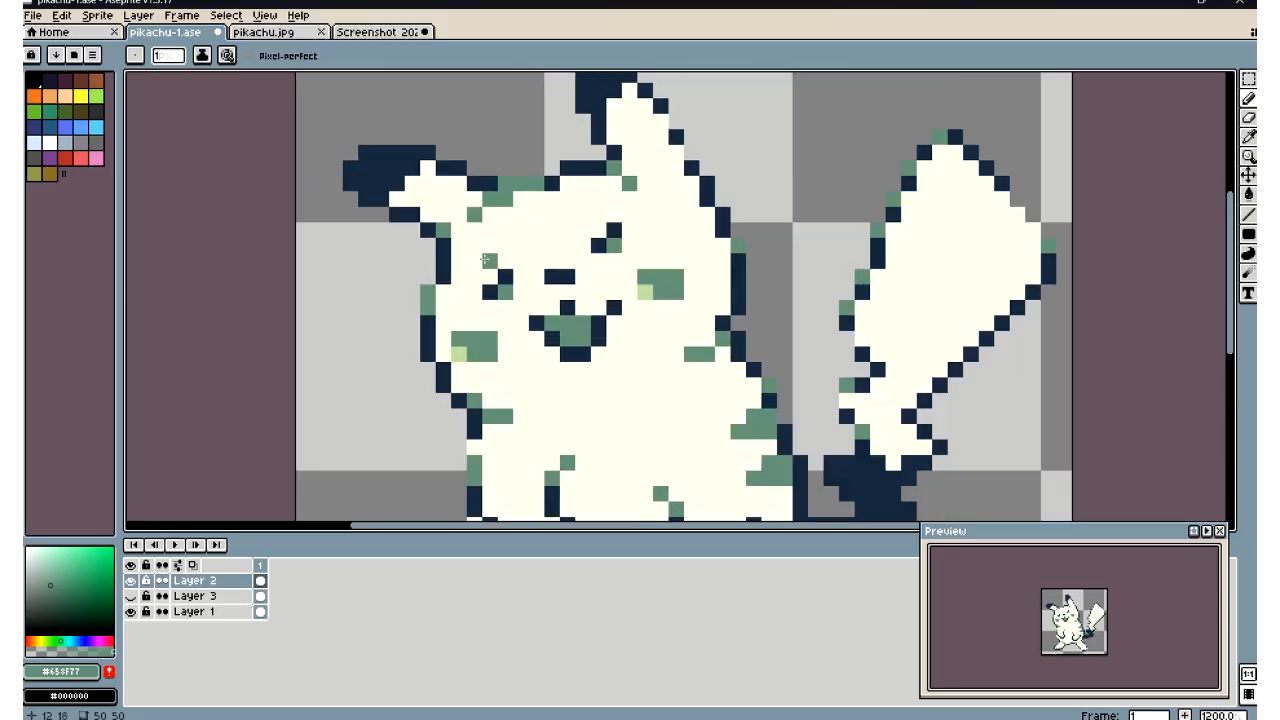
scroll(490, 260, down, 8)
scroll(485, 259, up, 4)
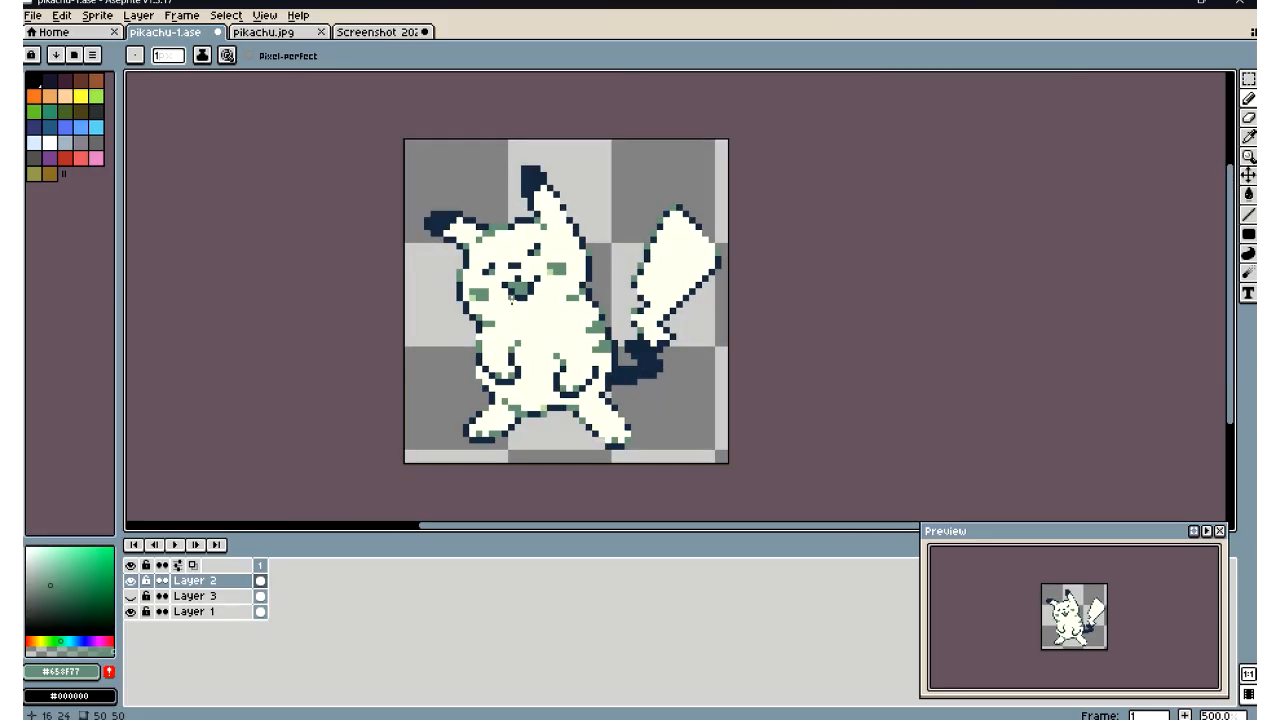
scroll(511, 299, down, 3)
scroll(511, 299, up, 2)
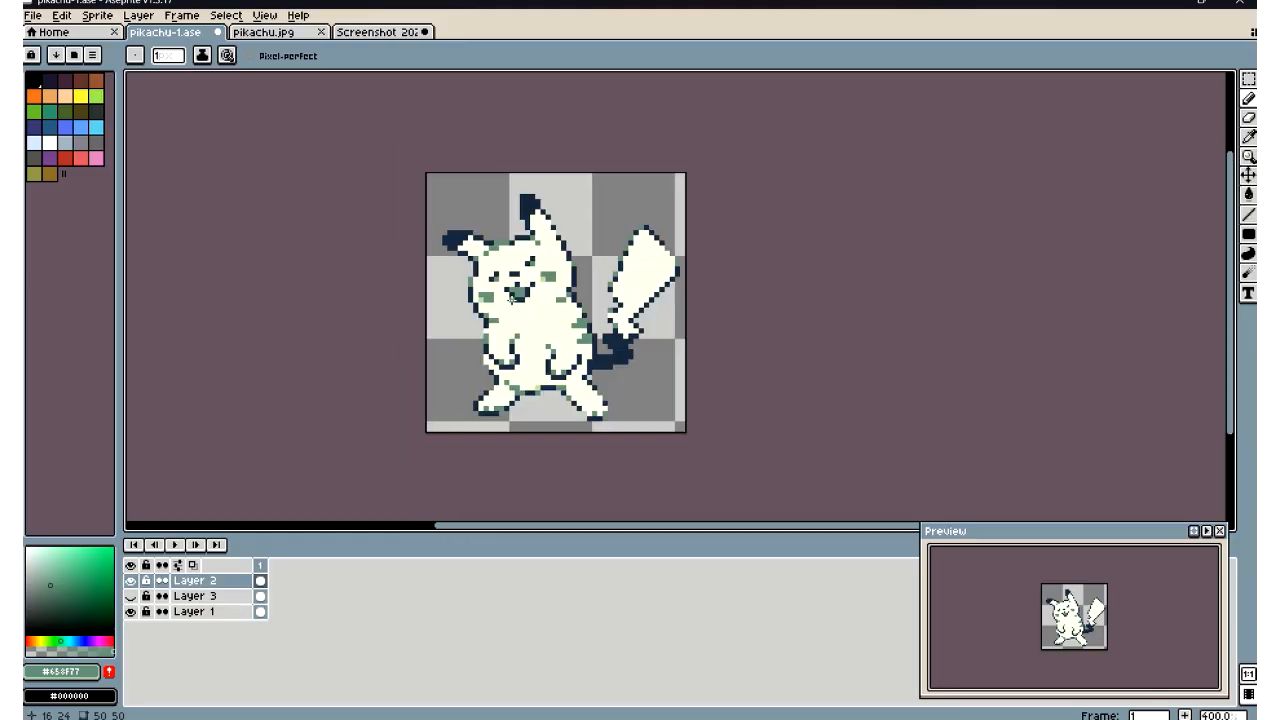
scroll(511, 299, up, 2)
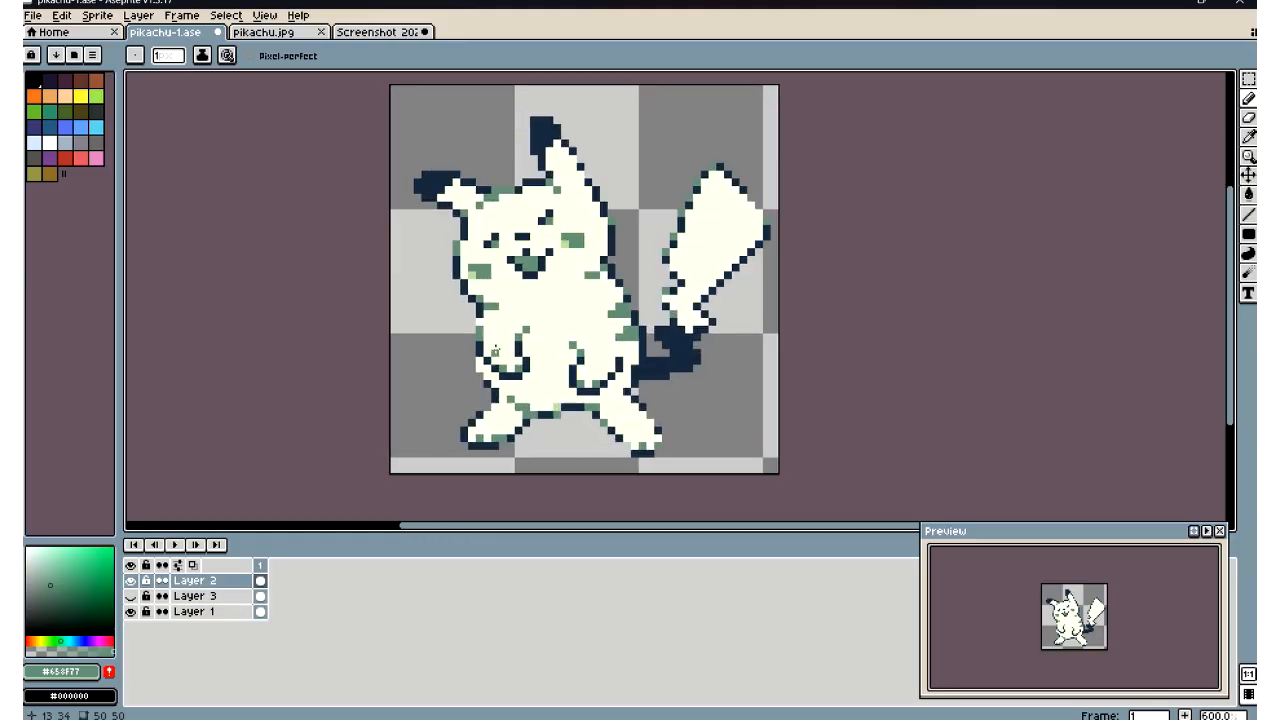
scroll(495, 349, down, 3)
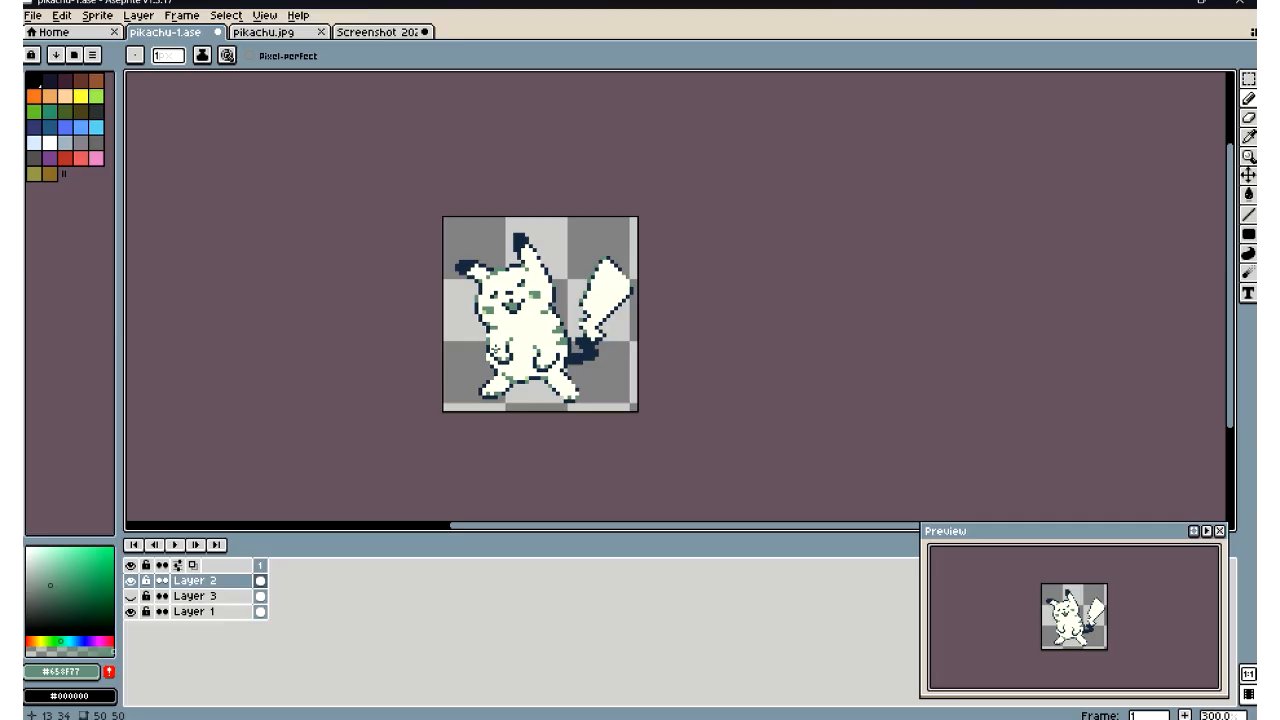
Pick the body's cream and try painting over the light-green and navy contour pixels between the legs
scroll(493, 349, down, 1)
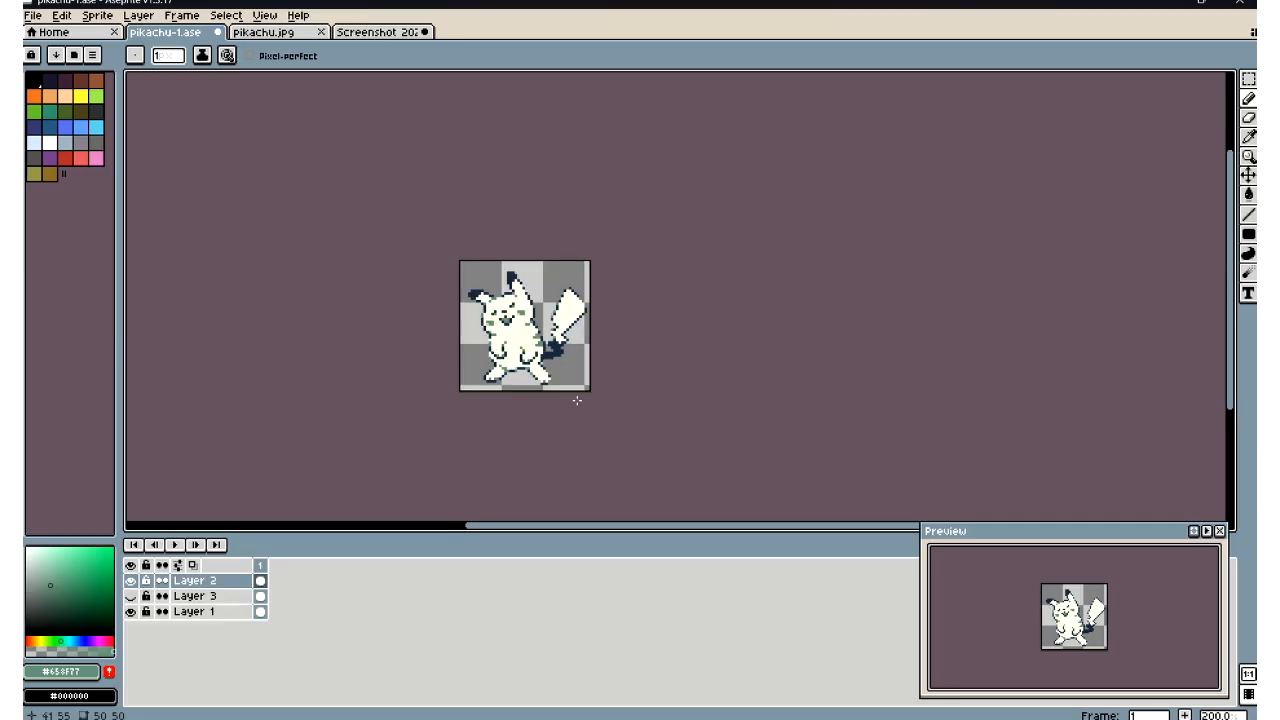
scroll(527, 404, down, 1)
scroll(525, 413, up, 1)
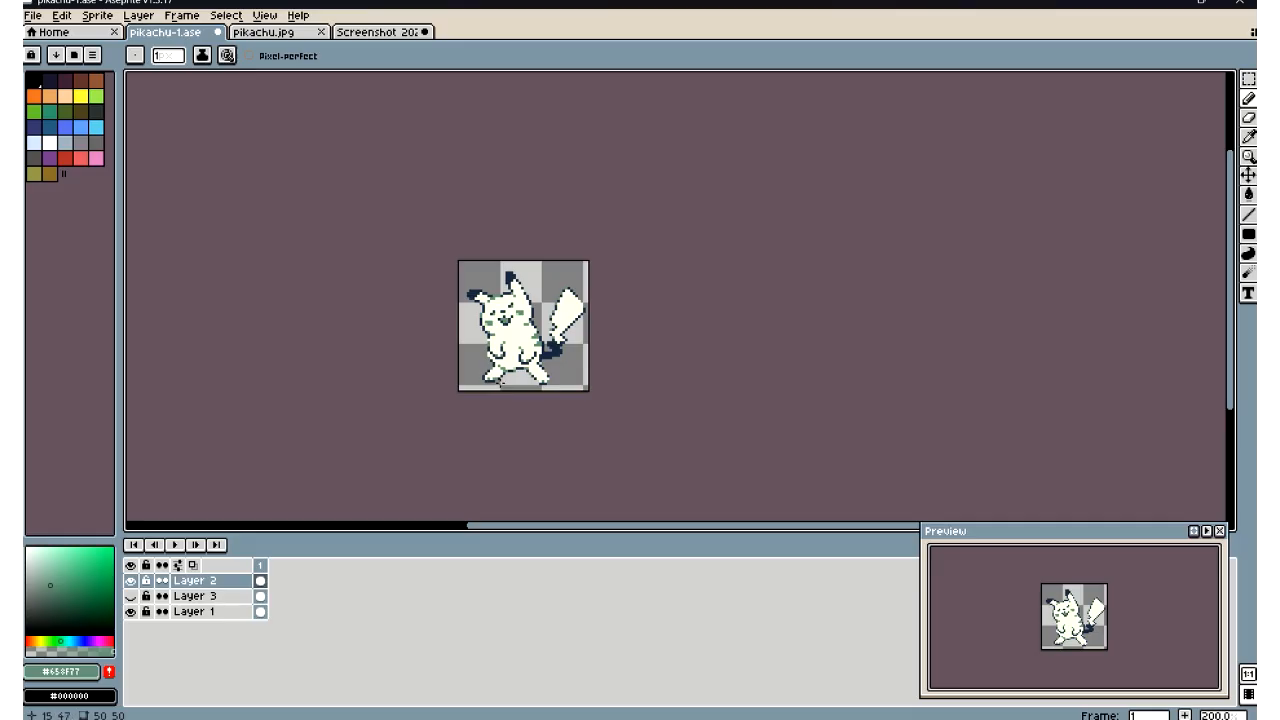
scroll(504, 372, up, 6)
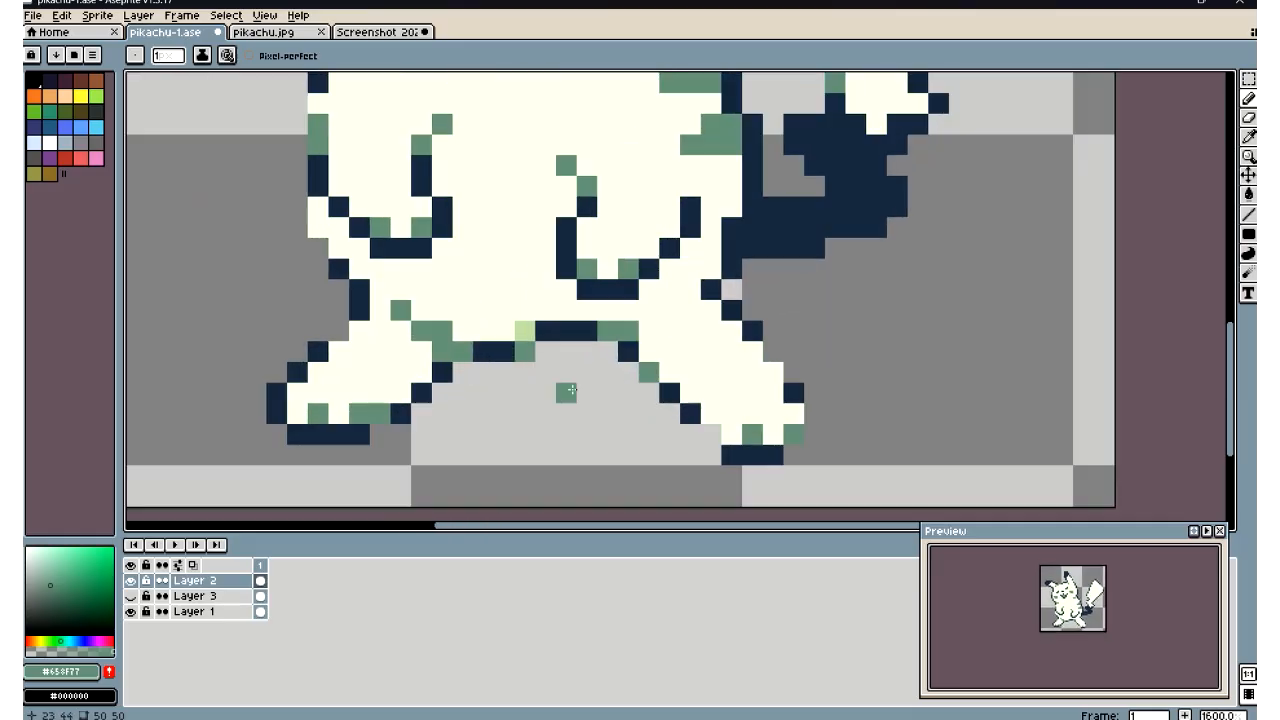
click(1248, 136)
click(508, 251)
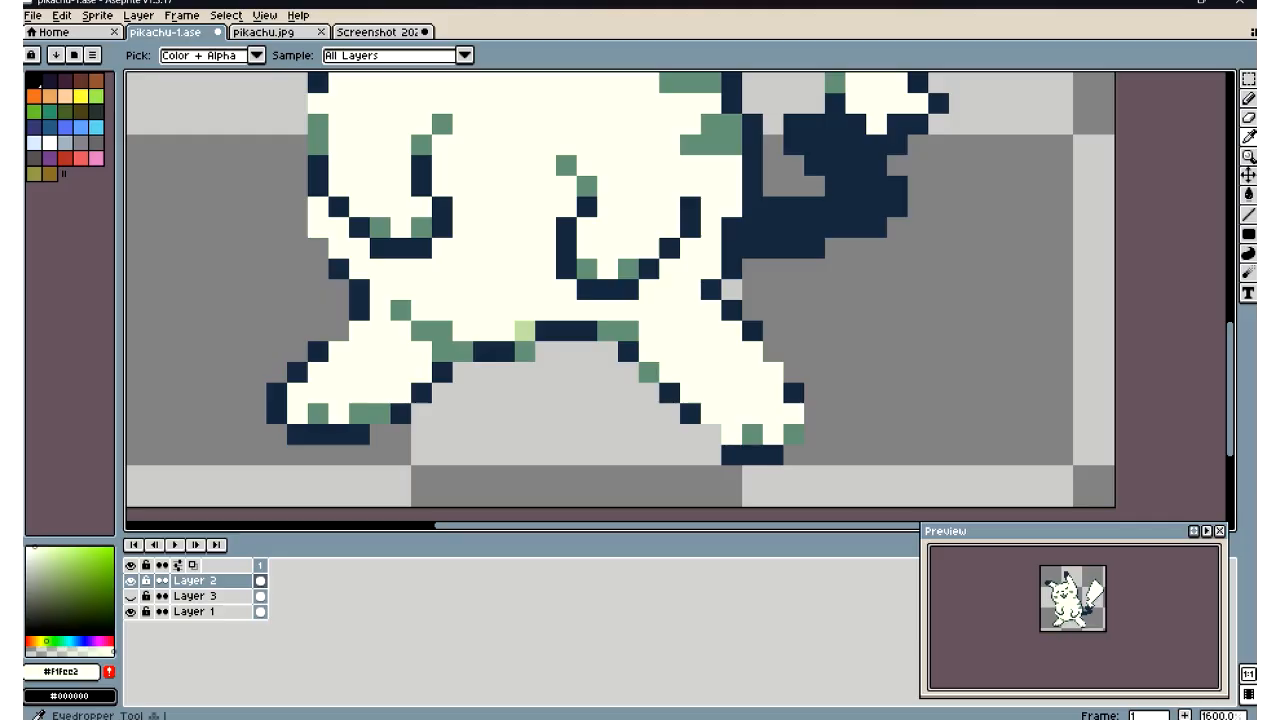
click(1248, 98)
drag(525, 330, 603, 351)
scroll(483, 325, down, 4)
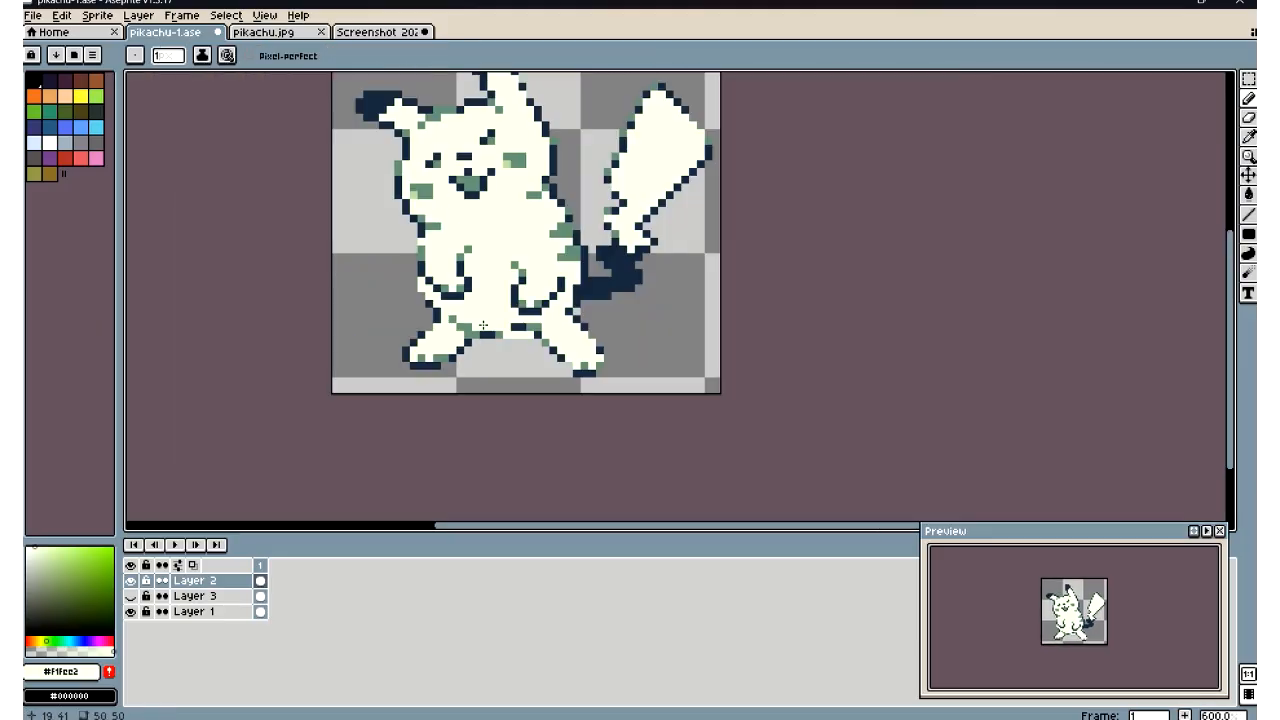
Undo the cream pencil strokes on the contour between the legs
scroll(483, 325, up, 3)
key(ctrl)
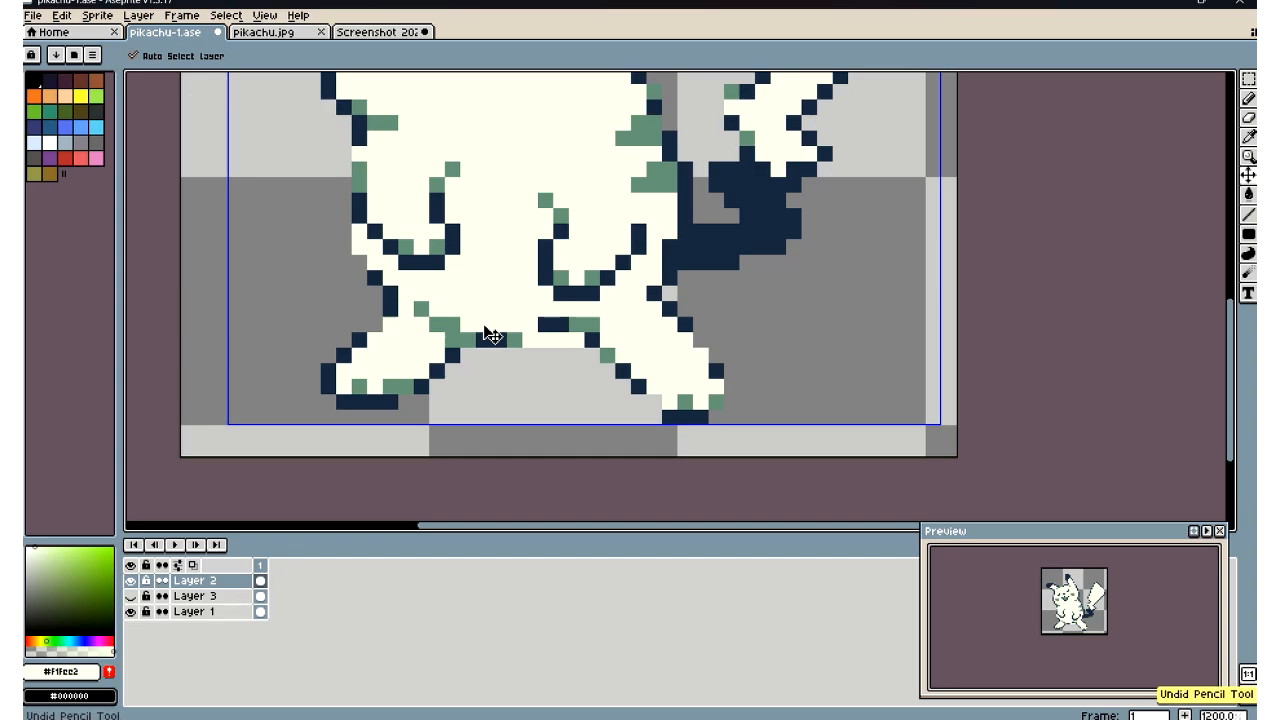
key(ctrl)
key(ctrl+z)
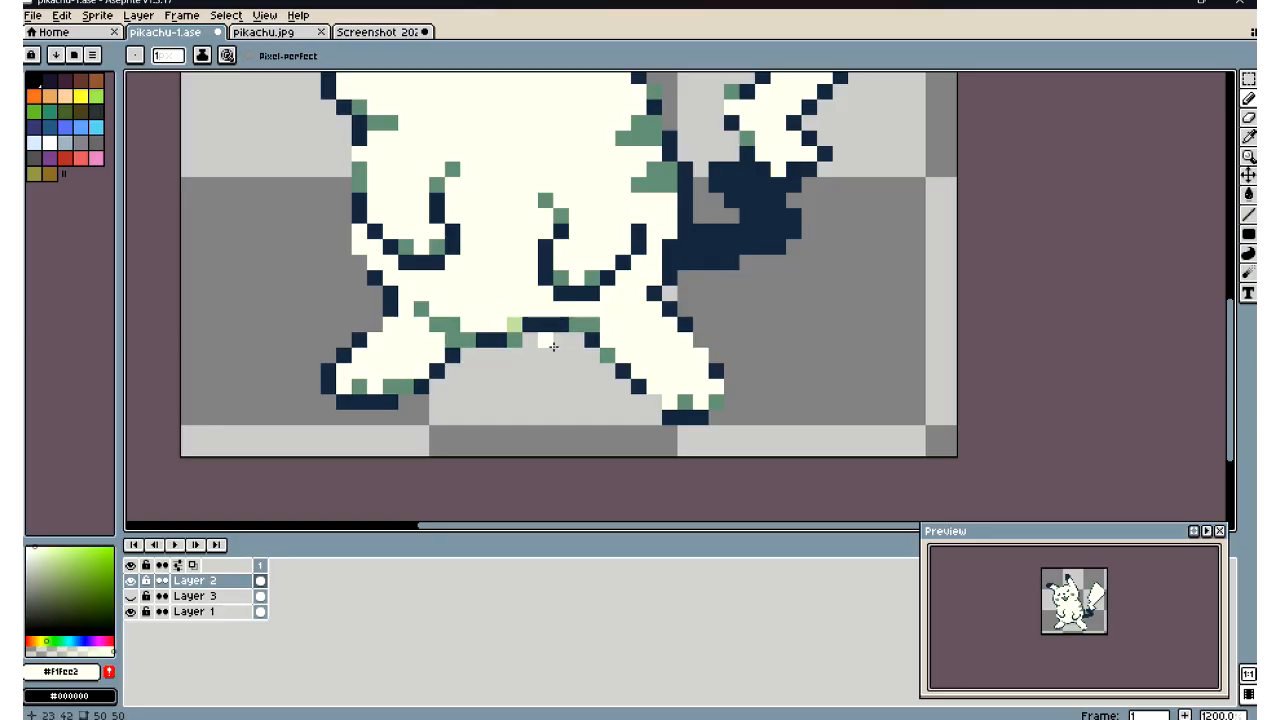
Pick the green #658F77 and draw a four-pixel row directly beneath the navy contour between the legs
click(1248, 139)
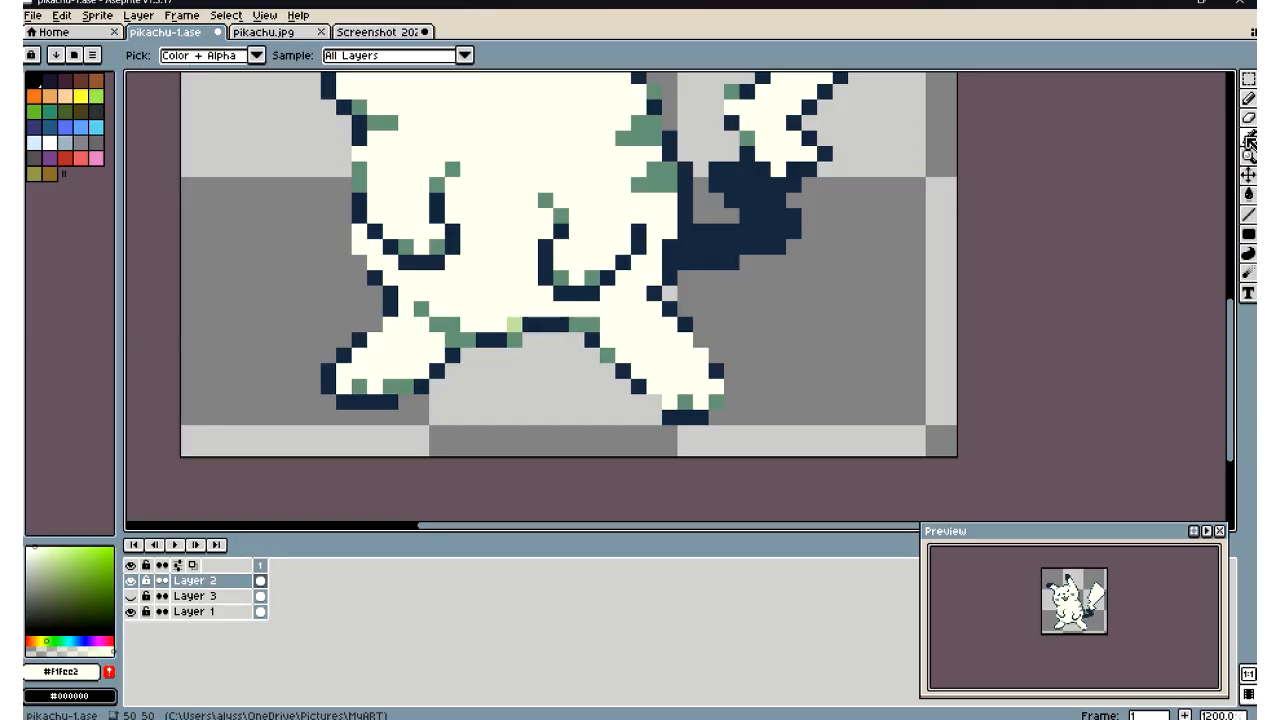
click(514, 340)
click(1249, 100)
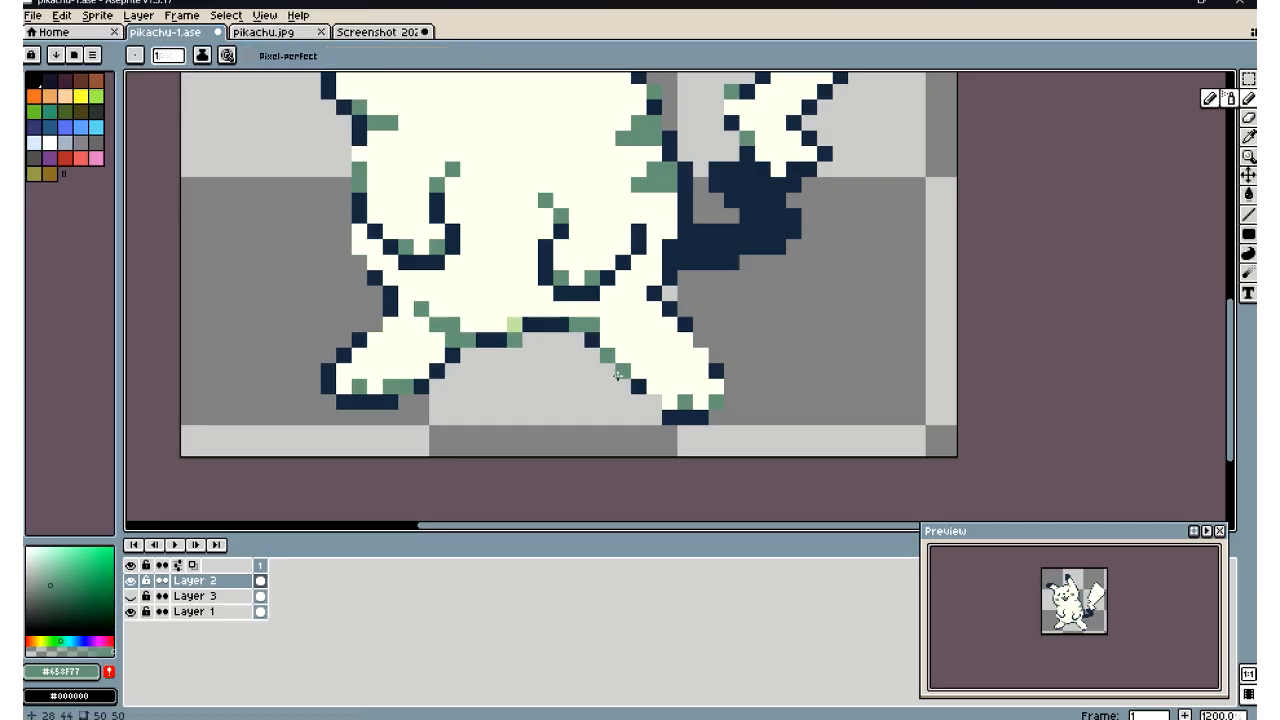
drag(524, 340, 560, 340)
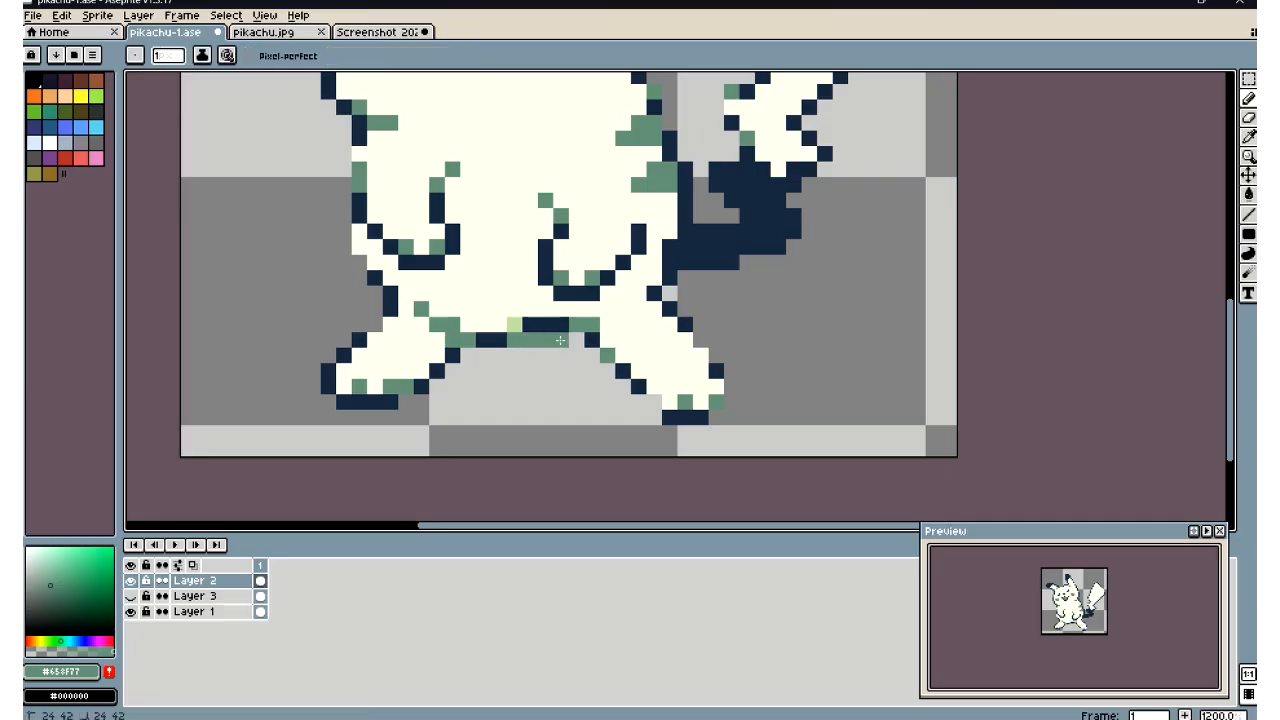
click(576, 340)
Extend the right leg's crease diagonally up and to the right with two green #658F77 pixels
click(601, 324)
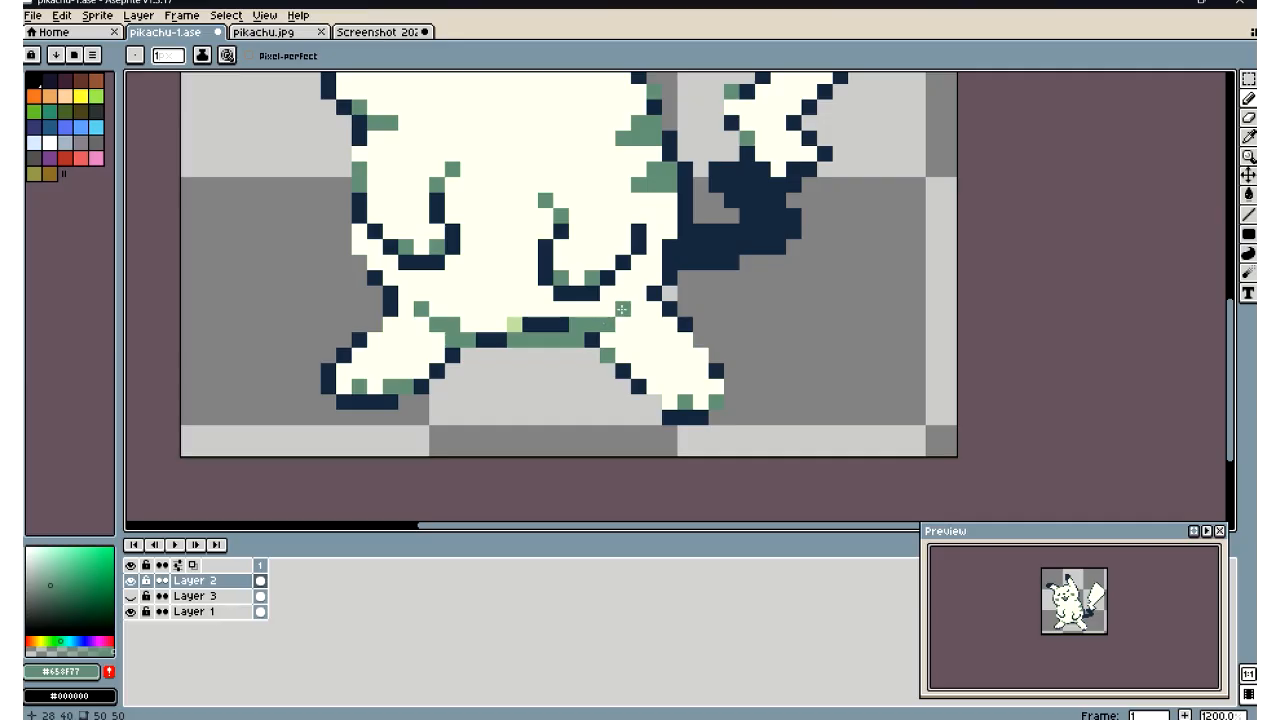
click(616, 314)
click(631, 311)
scroll(521, 380, down, 3)
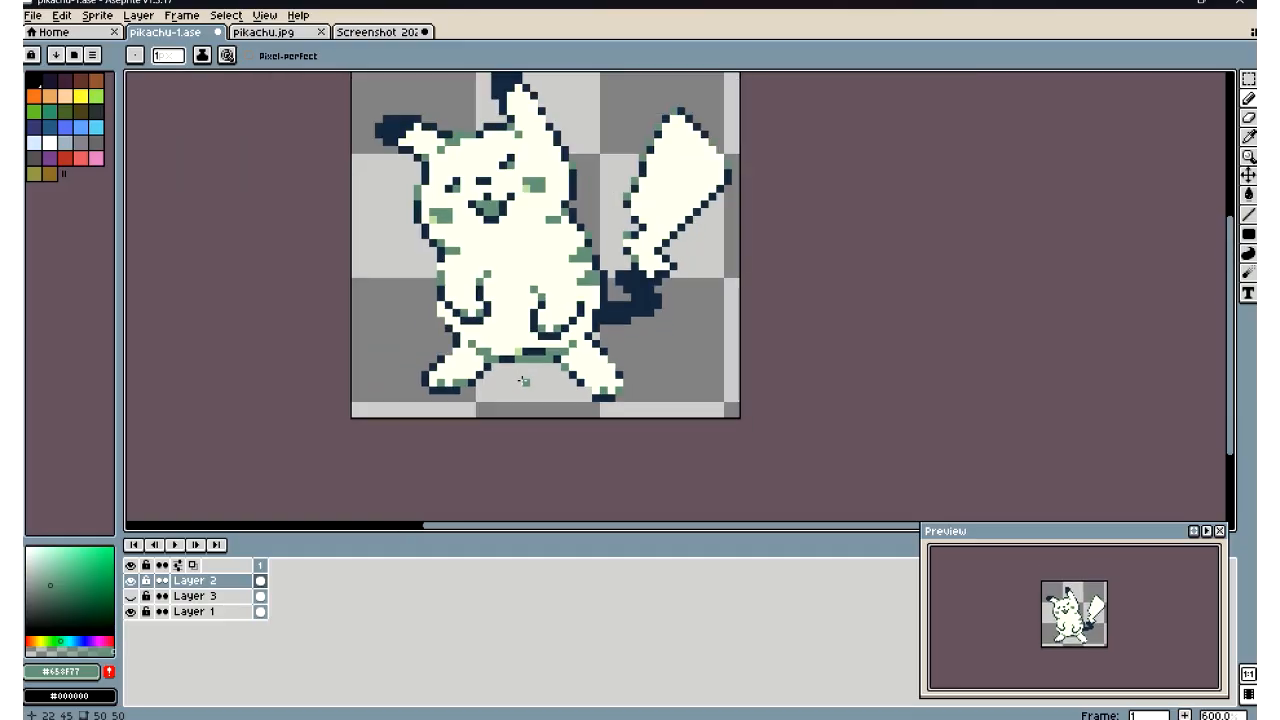
scroll(521, 380, down, 4)
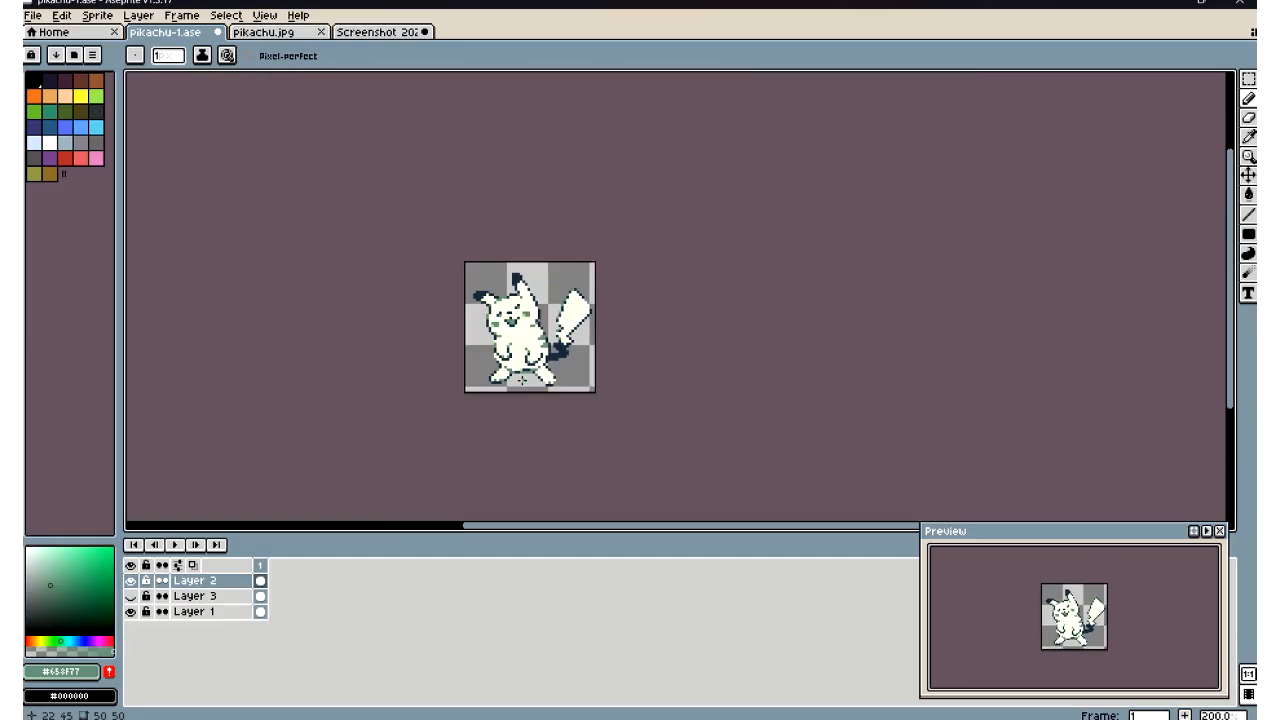
Pick the cream and paint over the light-green and navy pixels above the green row between the legs
scroll(521, 380, up, 8)
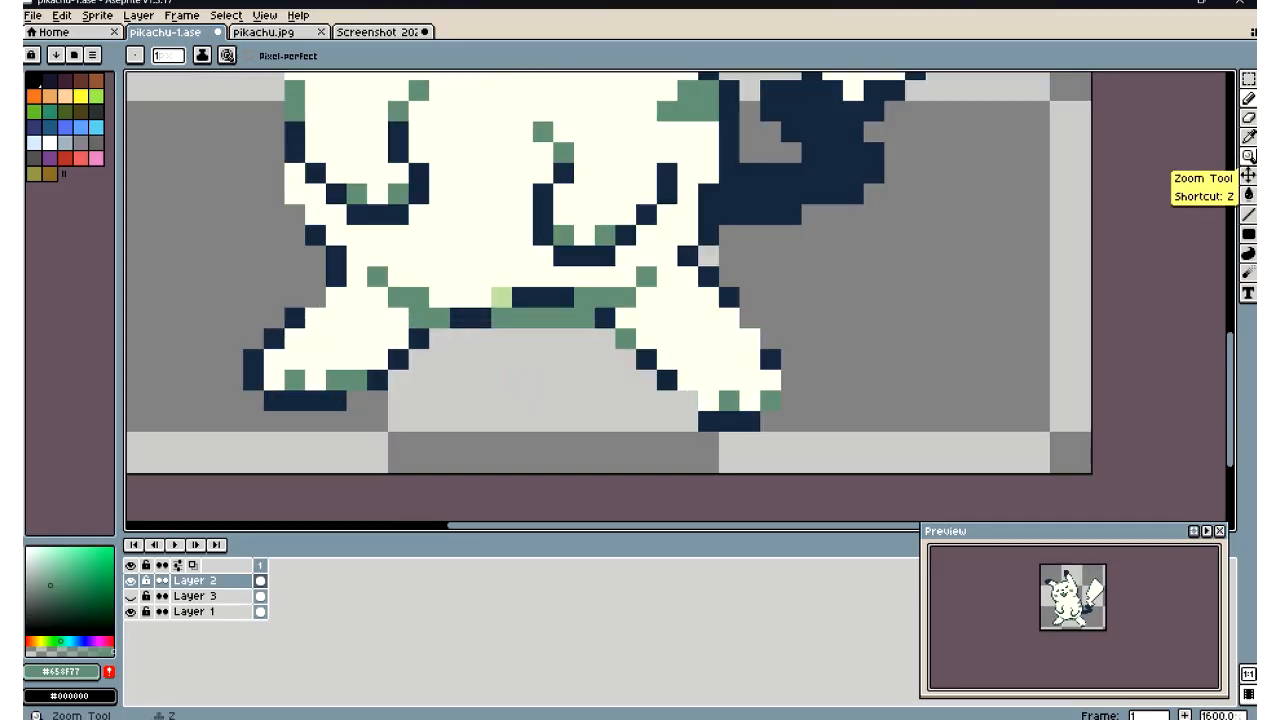
click(1248, 136)
click(521, 237)
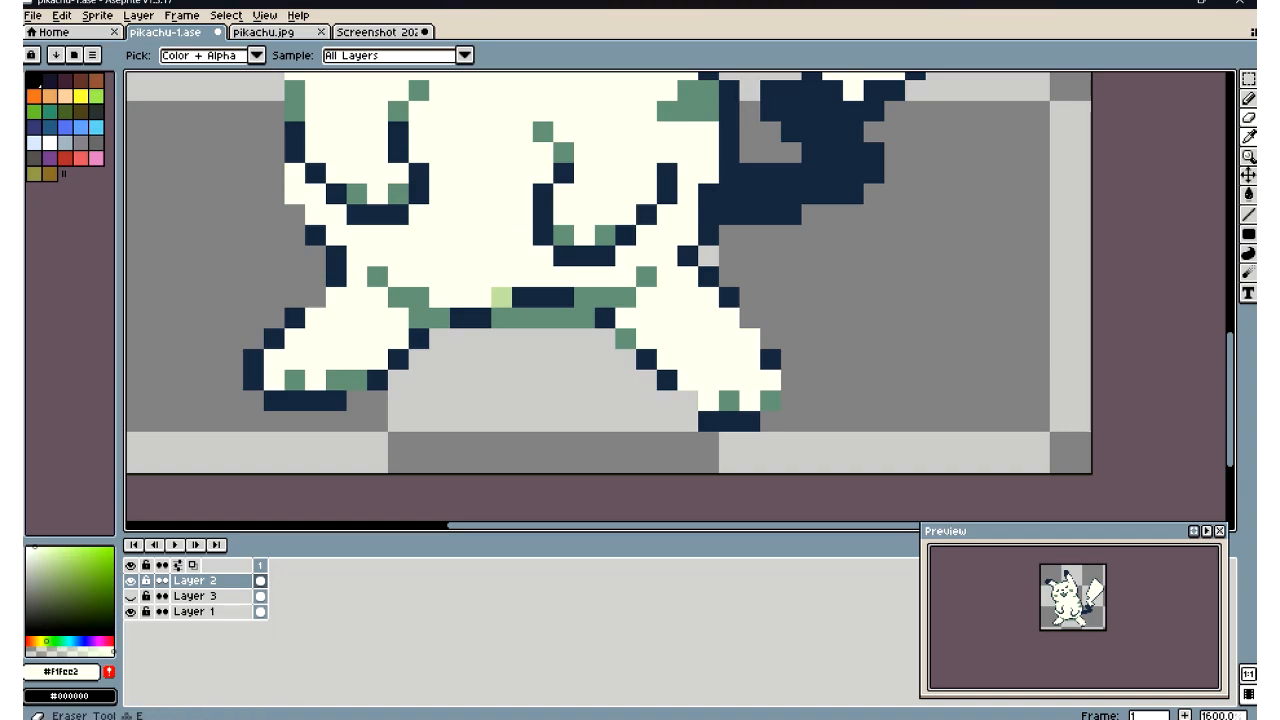
click(1248, 98)
mouse_move(536, 292)
mouse_down()
mouse_move(562, 293)
mouse_move(500, 294)
mouse_move(587, 290)
mouse_up()
scroll(486, 405, down, 6)
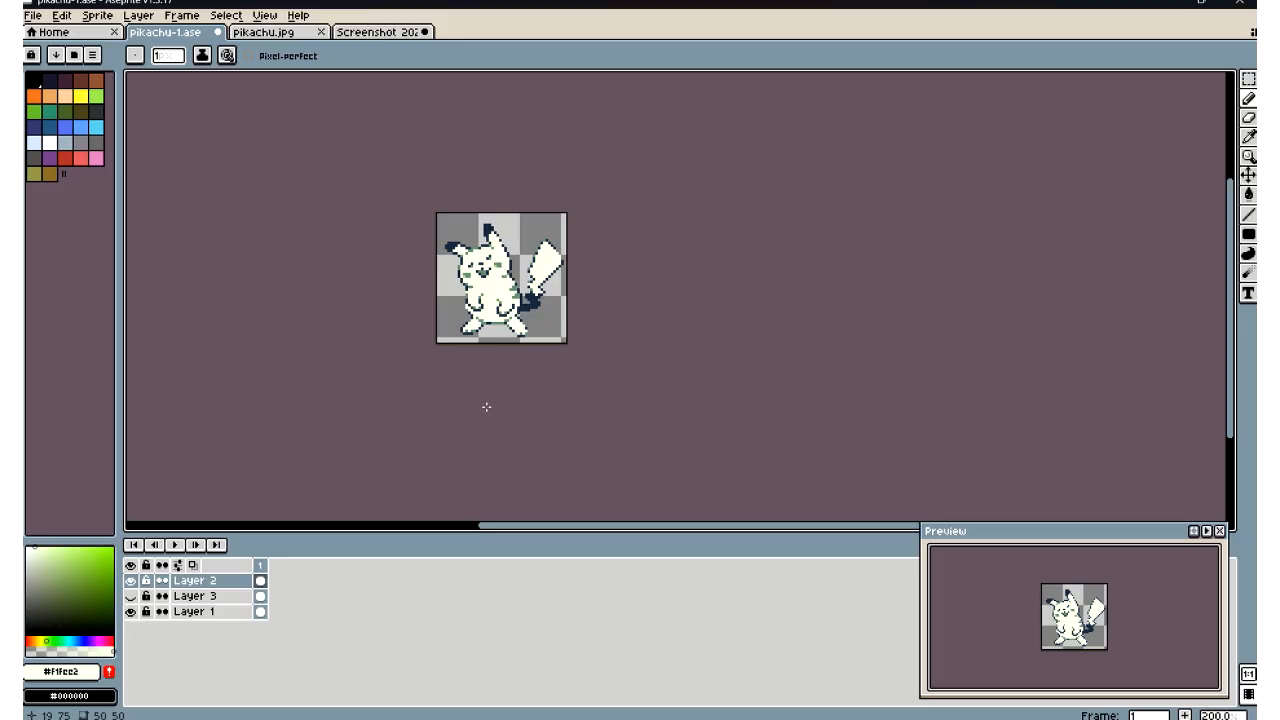
Paint cream over the navy and green contour row between the legs, keeping the green pixels beside each leg
scroll(487, 325, up, 6)
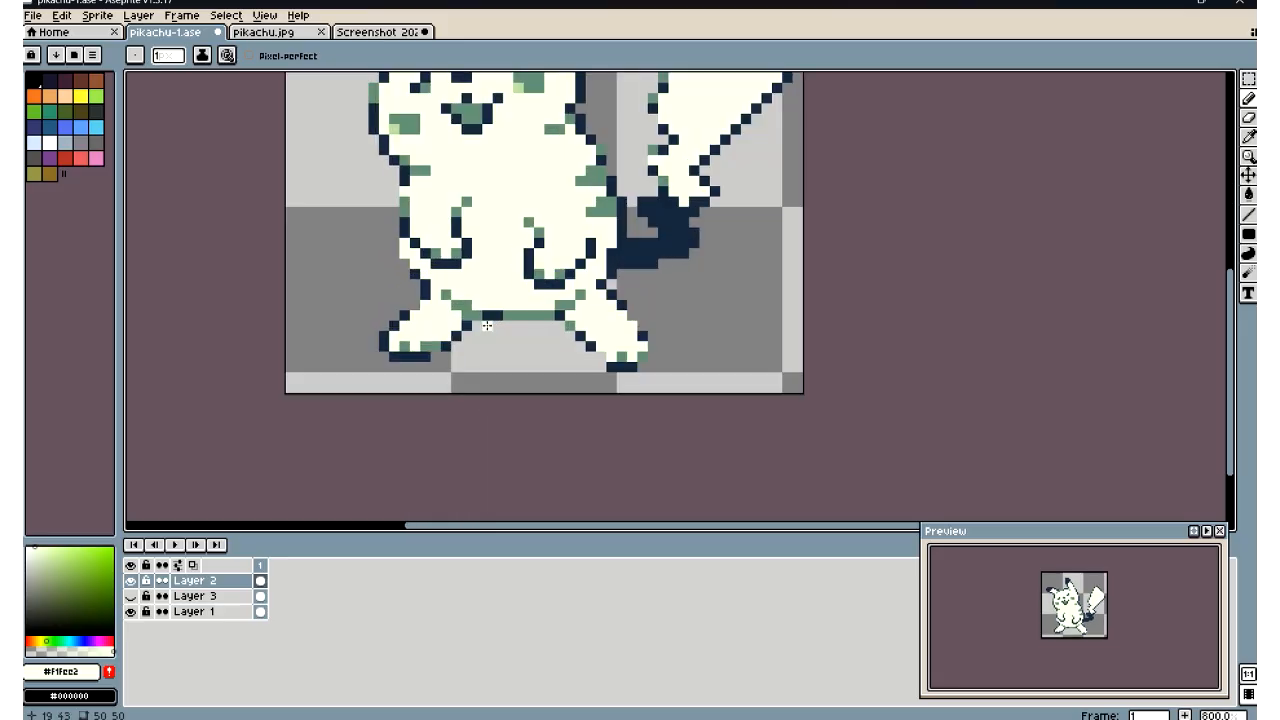
key(i)
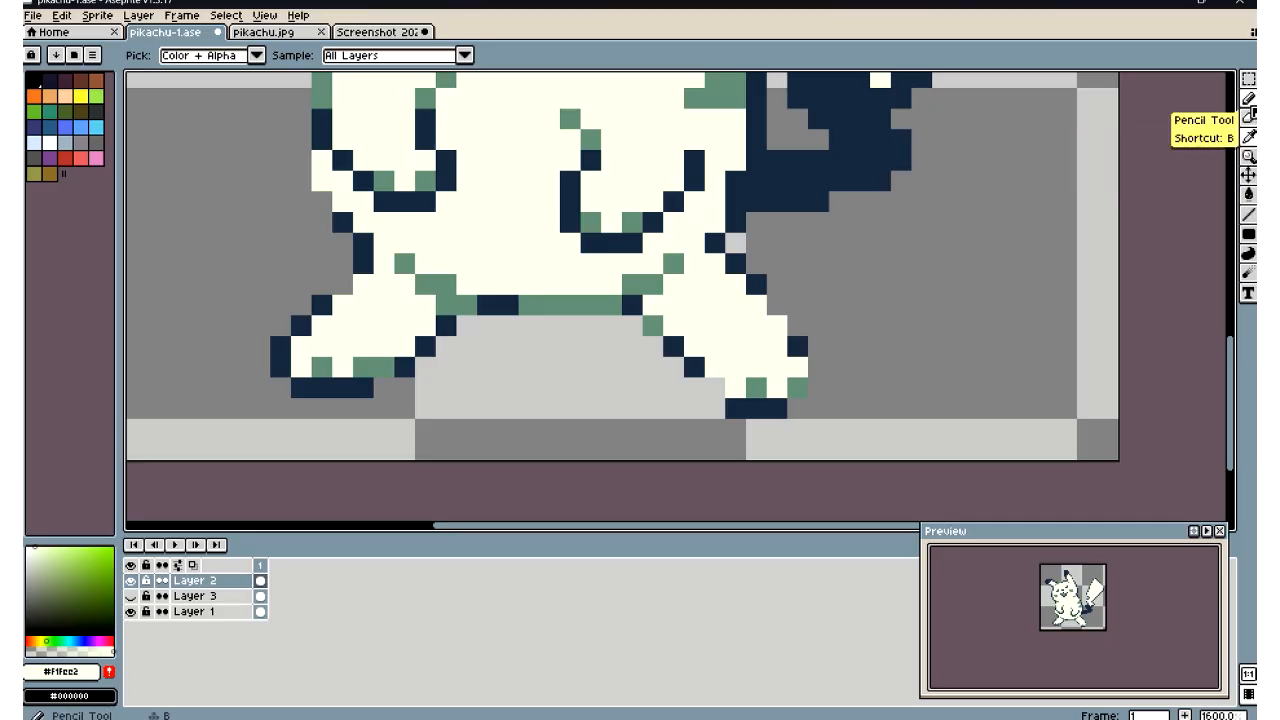
click(1248, 98)
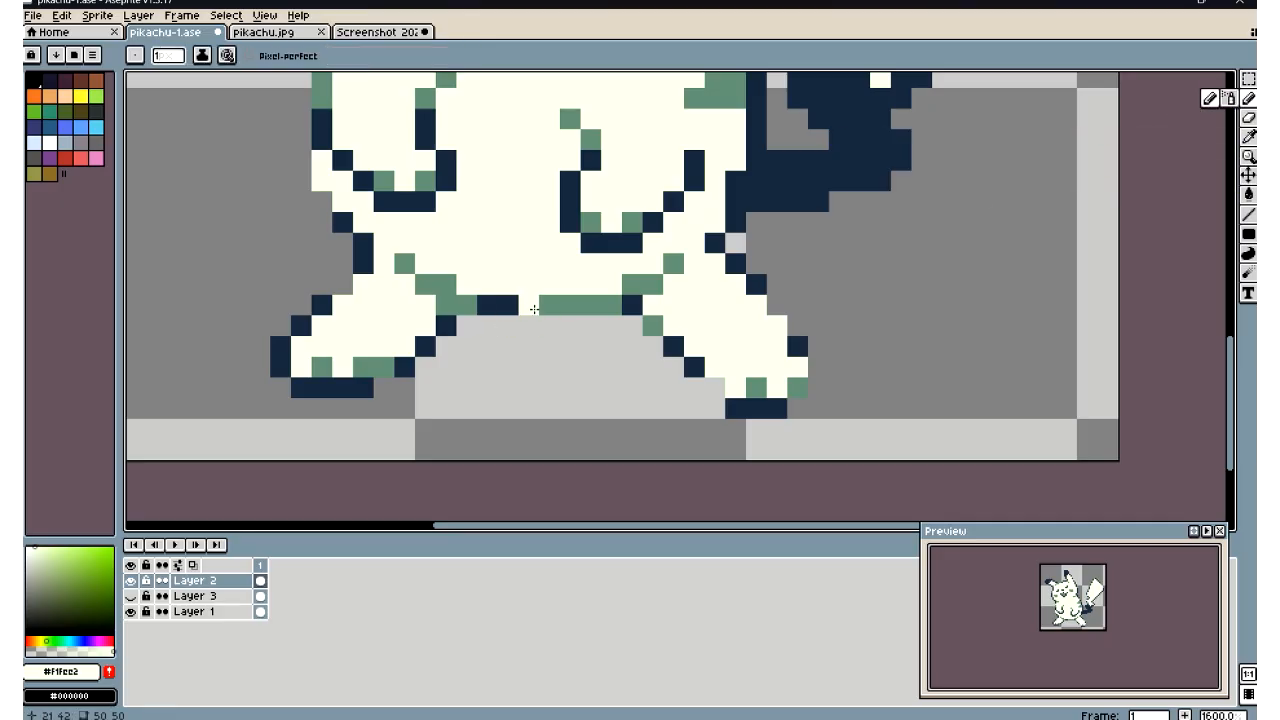
mouse_move(528, 306)
mouse_down()
mouse_move(574, 311)
mouse_move(510, 306)
mouse_move(555, 327)
mouse_move(491, 307)
mouse_up()
drag(574, 305, 583, 305)
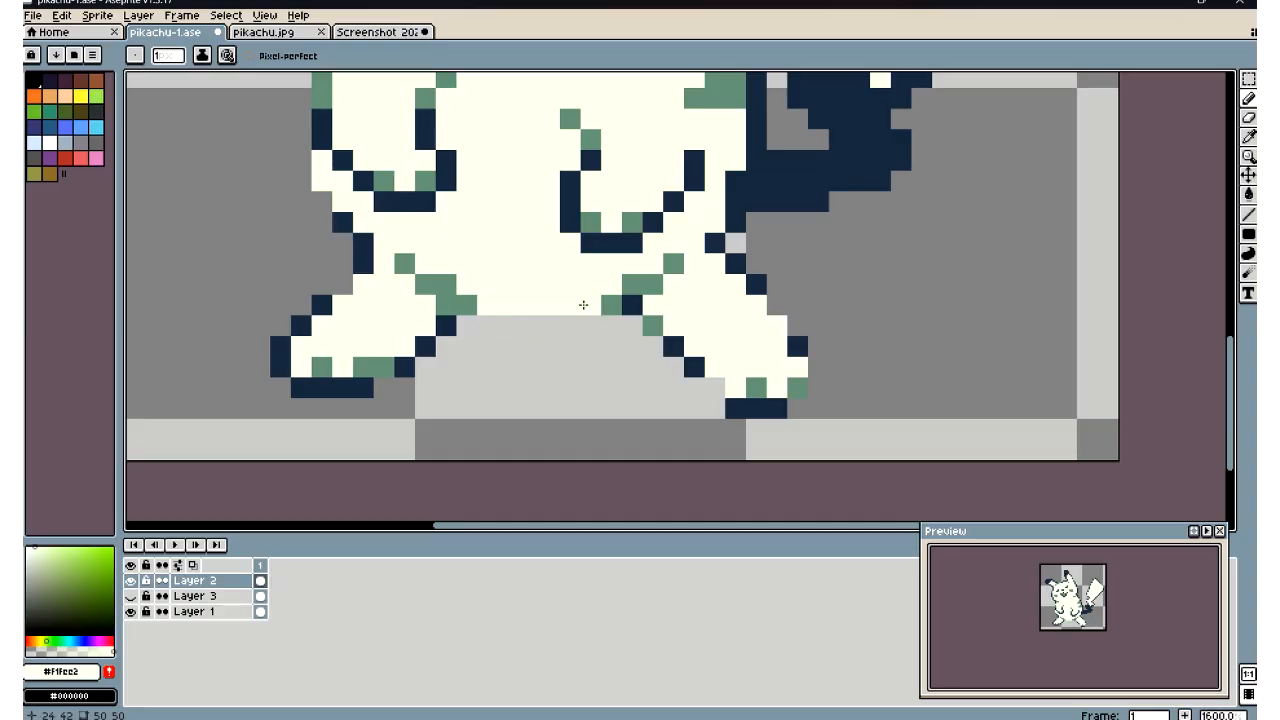
With green #658F77, recolor the navy pixel at the right leg's inner corner and draw a six-pixel belly line one row lower
click(1248, 137)
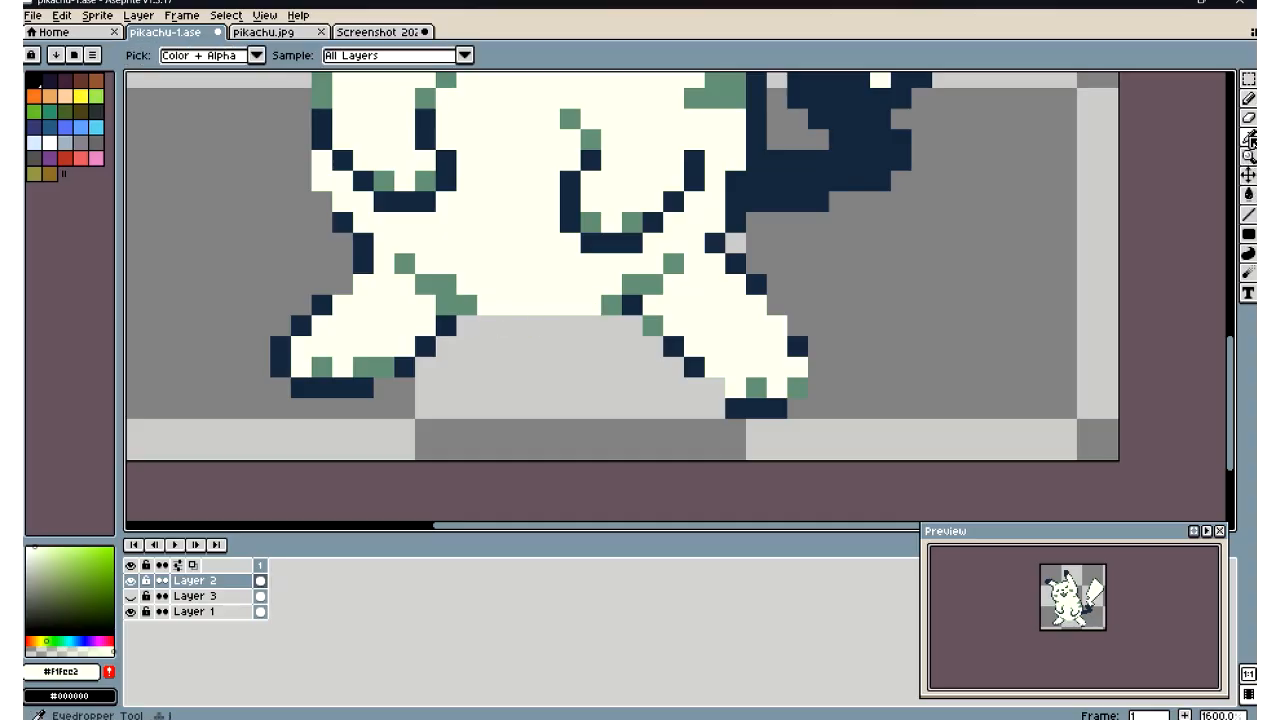
click(678, 264)
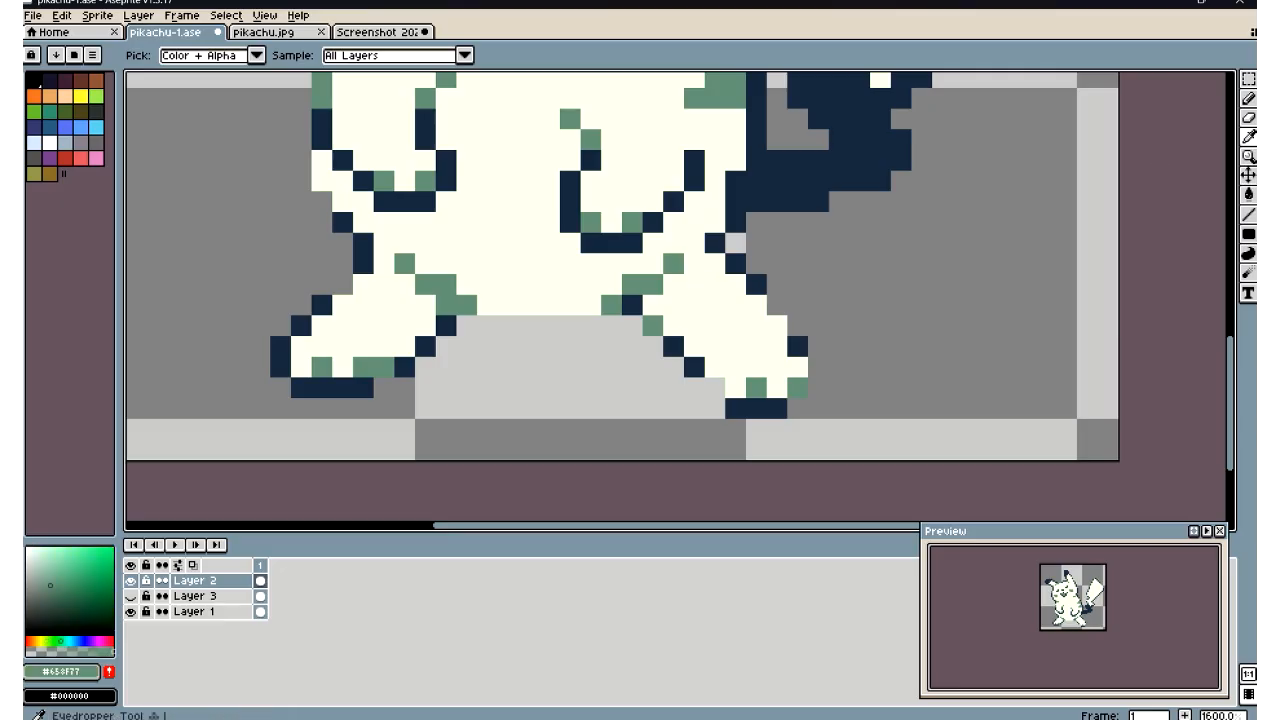
click(1249, 99)
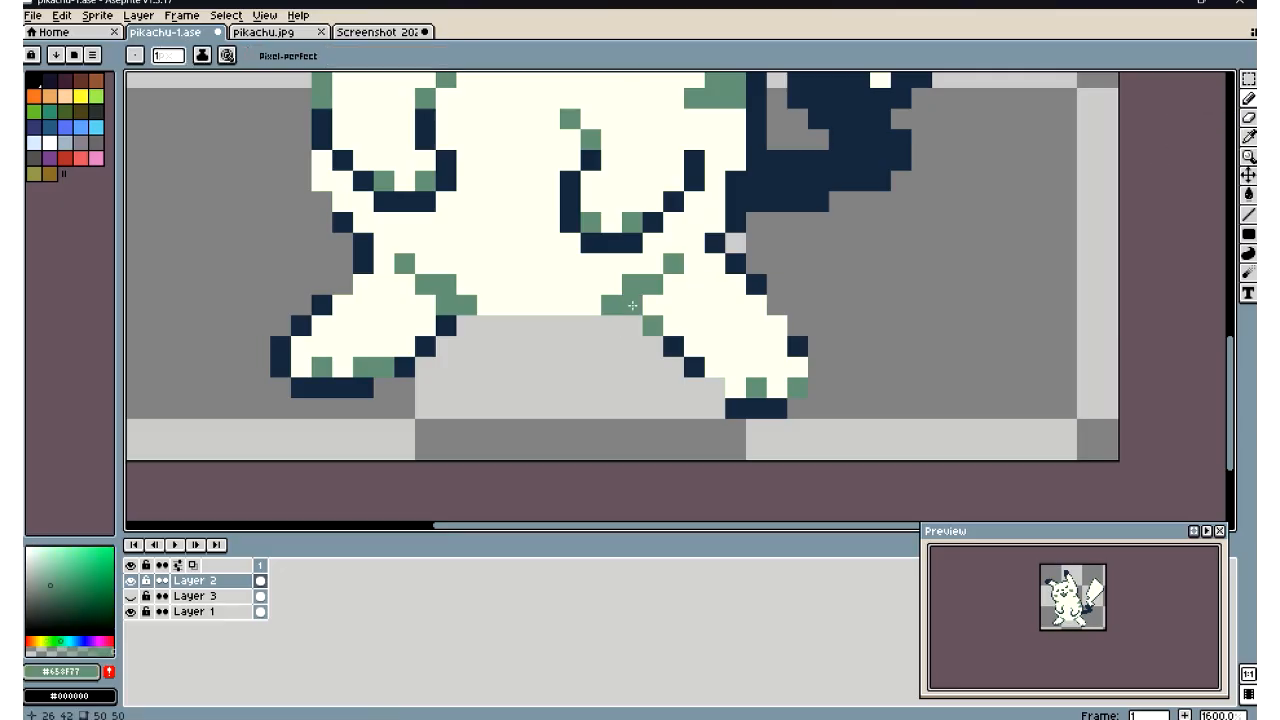
click(670, 304)
drag(598, 317, 490, 318)
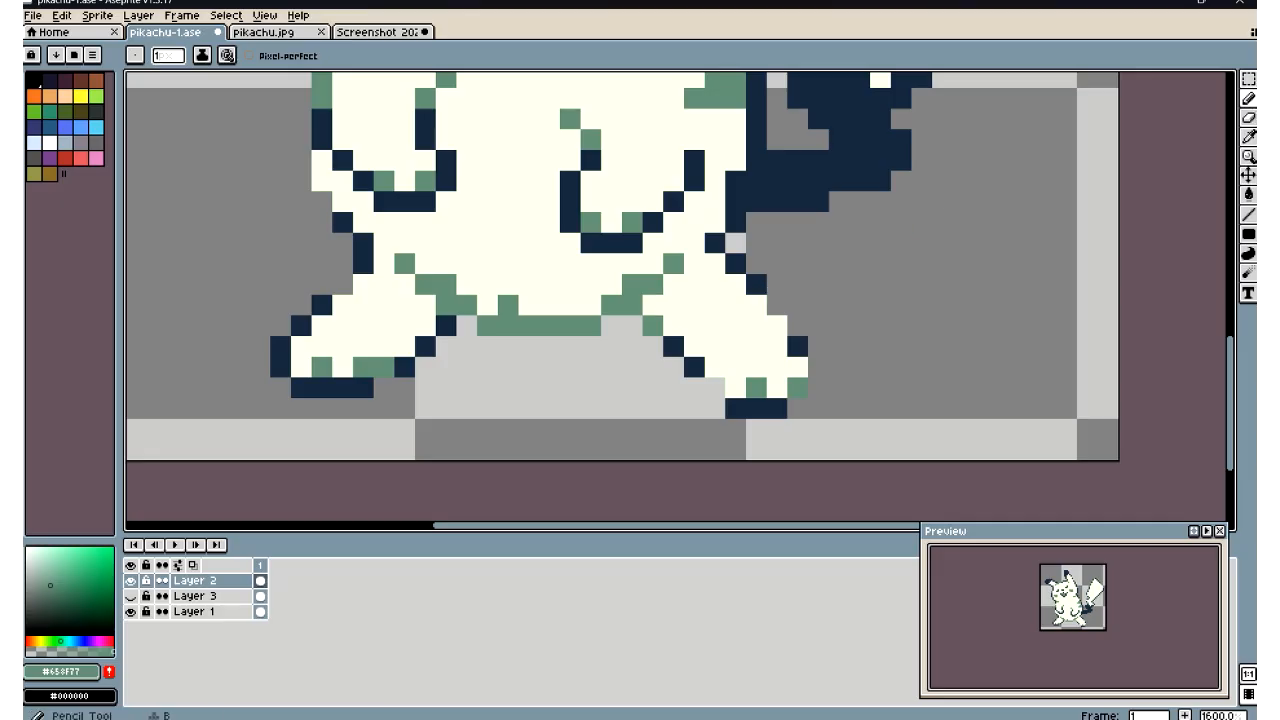
Paint the stray green pixel above the belly line cream, keeping the left leg's crease intact
click(1249, 136)
click(548, 241)
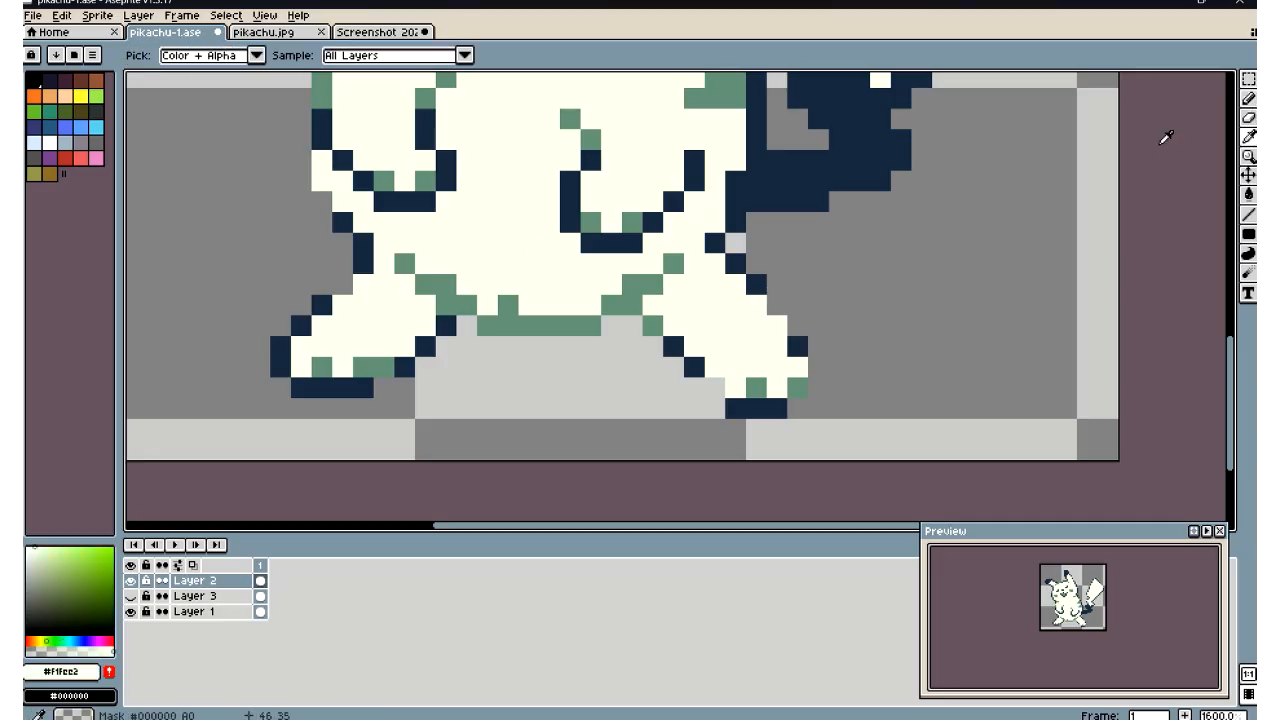
click(1248, 98)
click(442, 304)
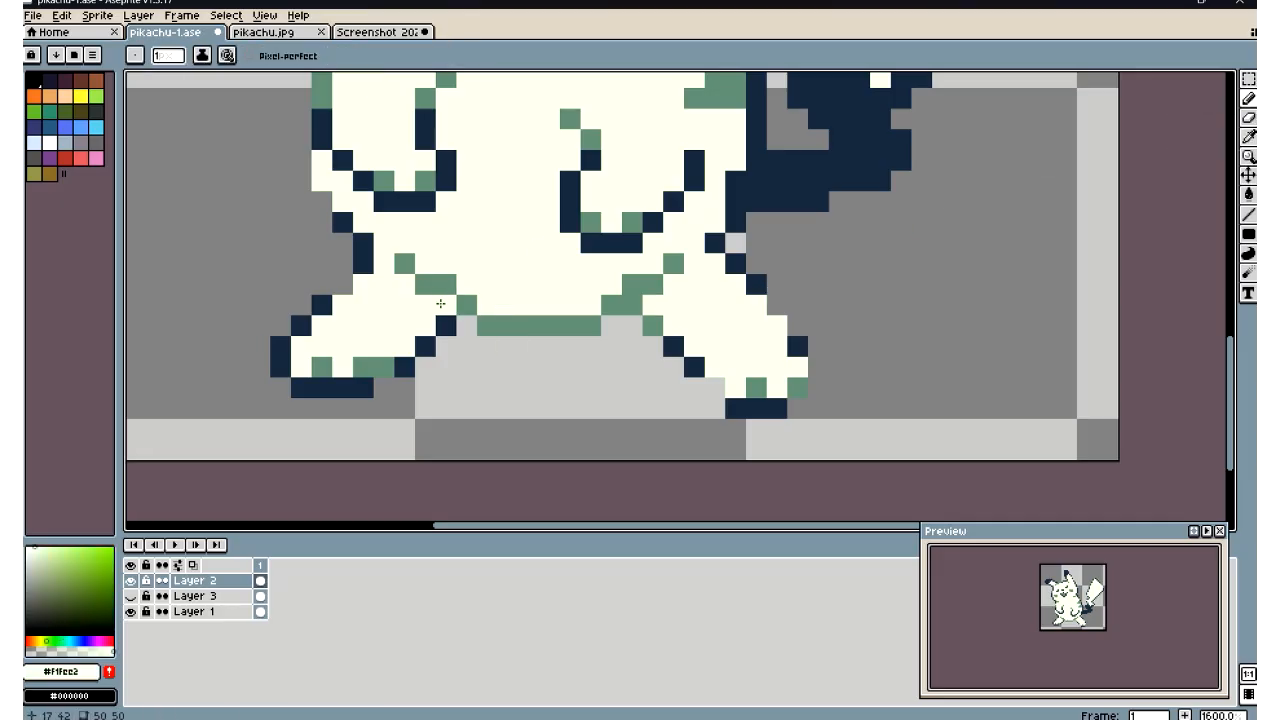
key(ctrl+z)
Pick the green #658F77 and extend the belly line by one pixel towards the right leg
click(1249, 136)
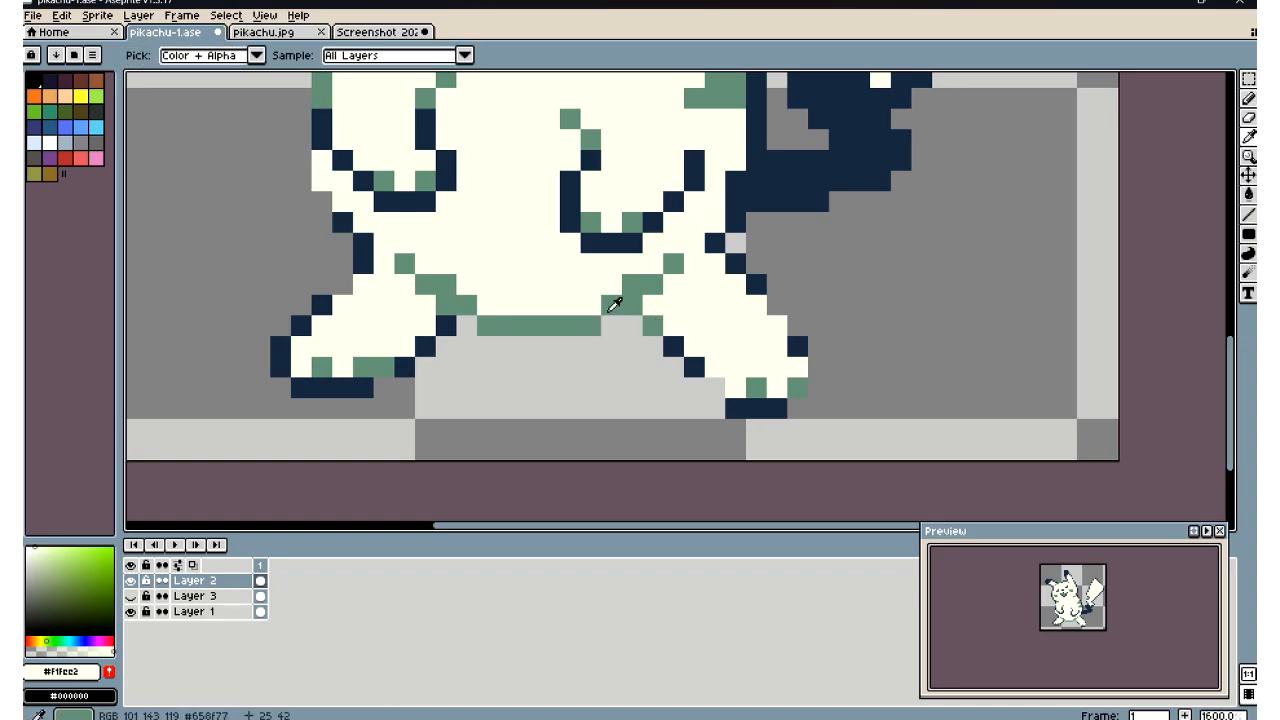
click(608, 304)
click(1248, 98)
click(610, 325)
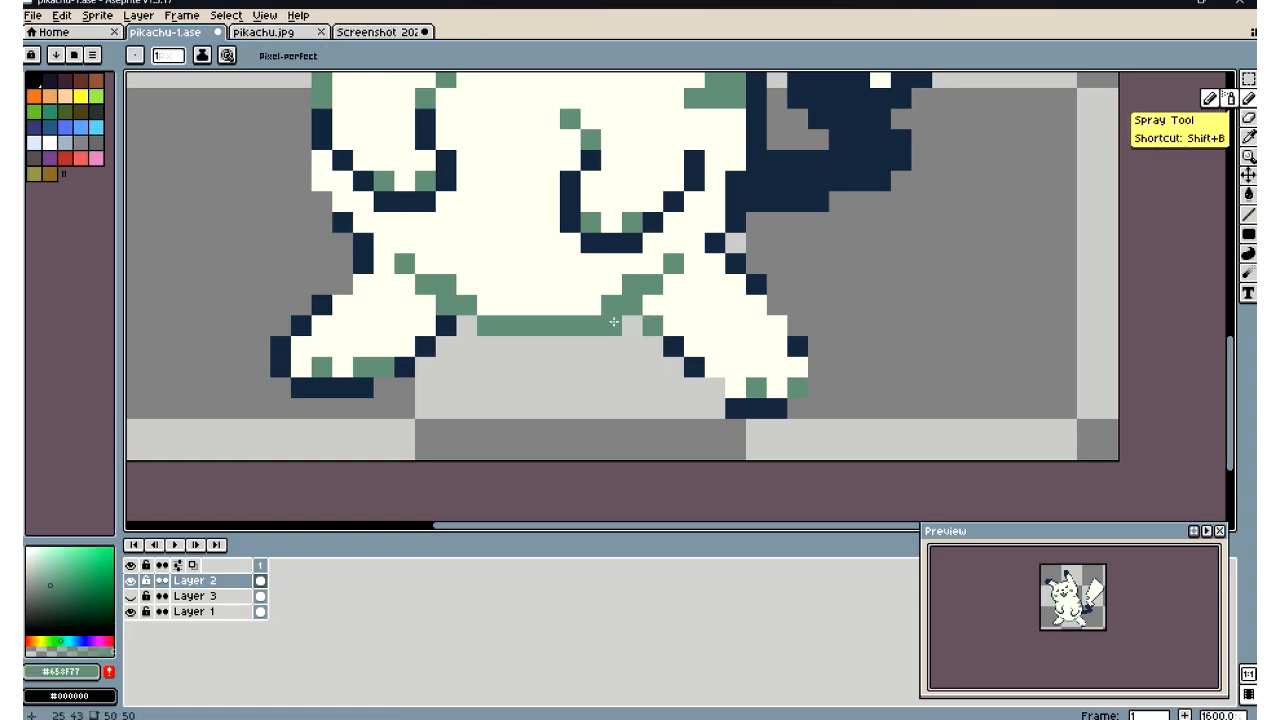
Pick the cream and try thinning the right leg's crease by painting over one green pixel
click(1249, 136)
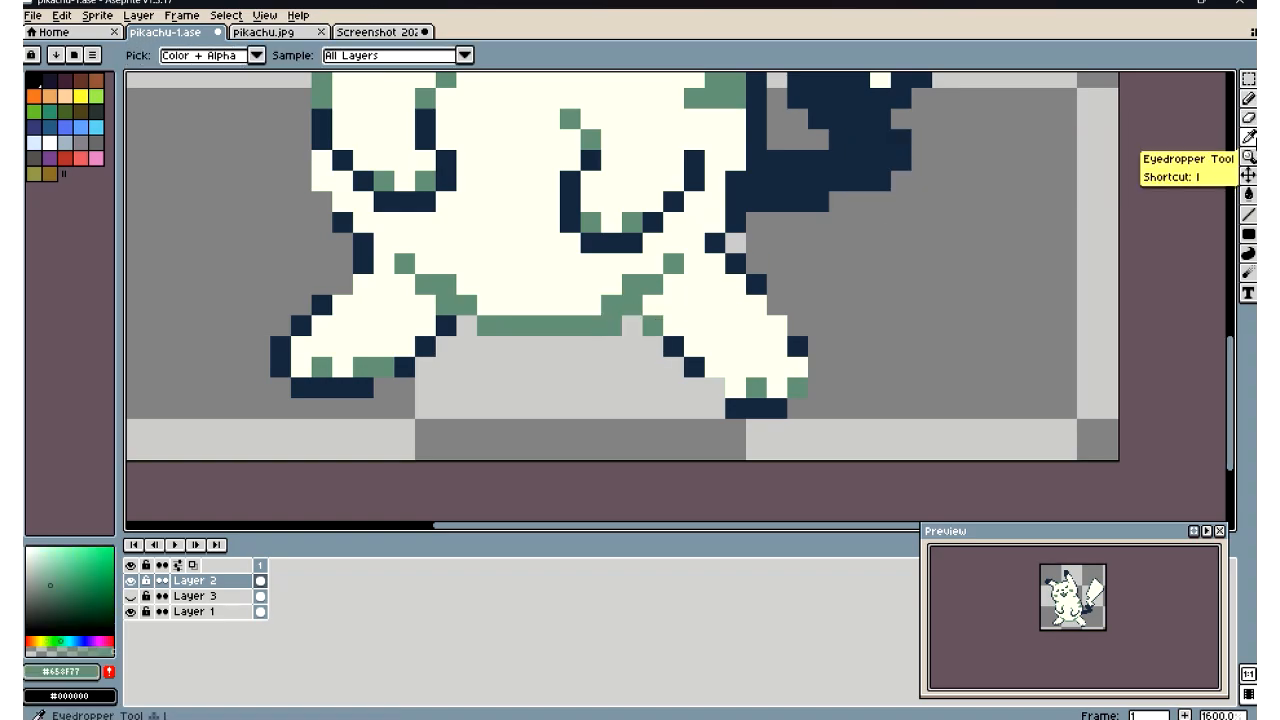
click(506, 297)
click(1248, 98)
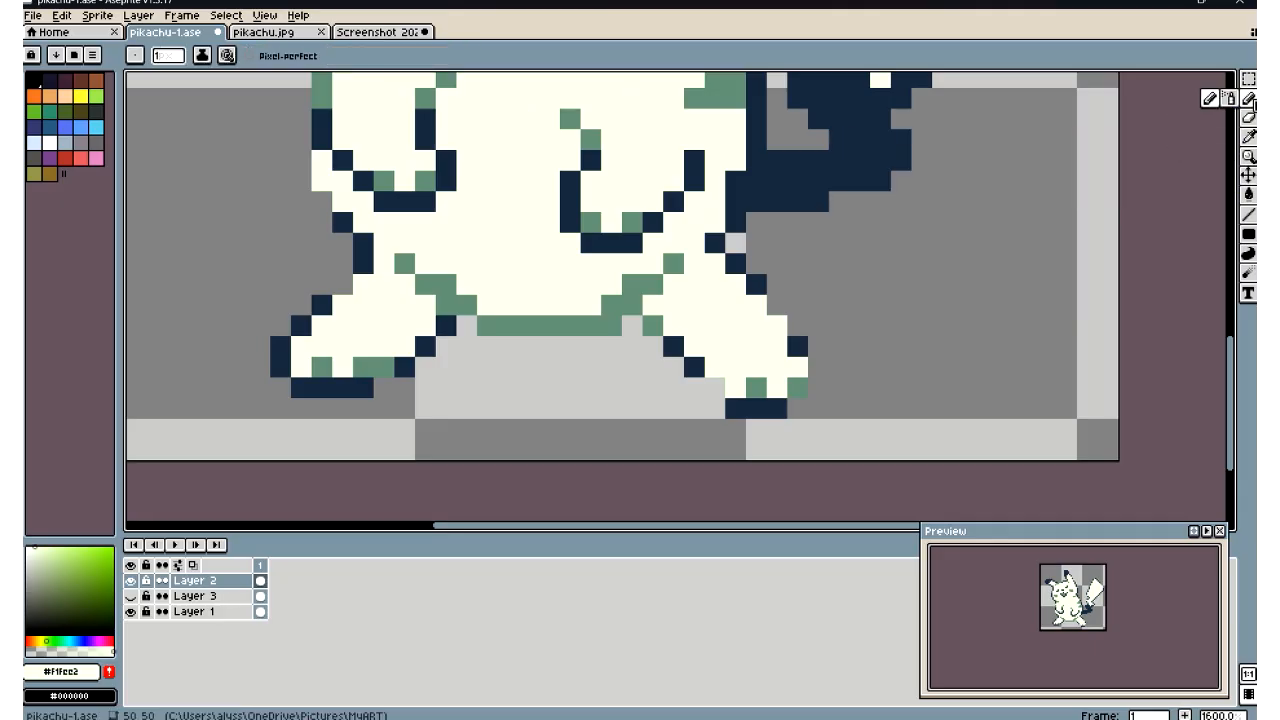
click(631, 285)
scroll(622, 298, down, 5)
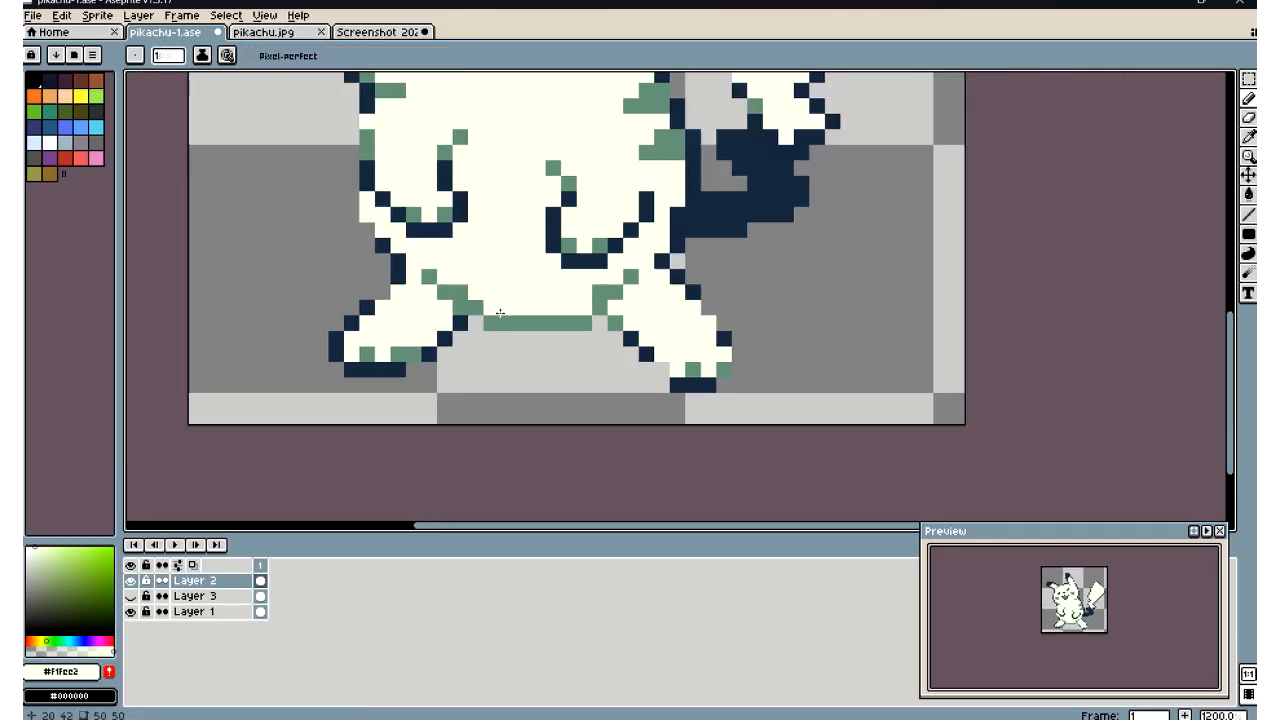
scroll(500, 313, up, 3)
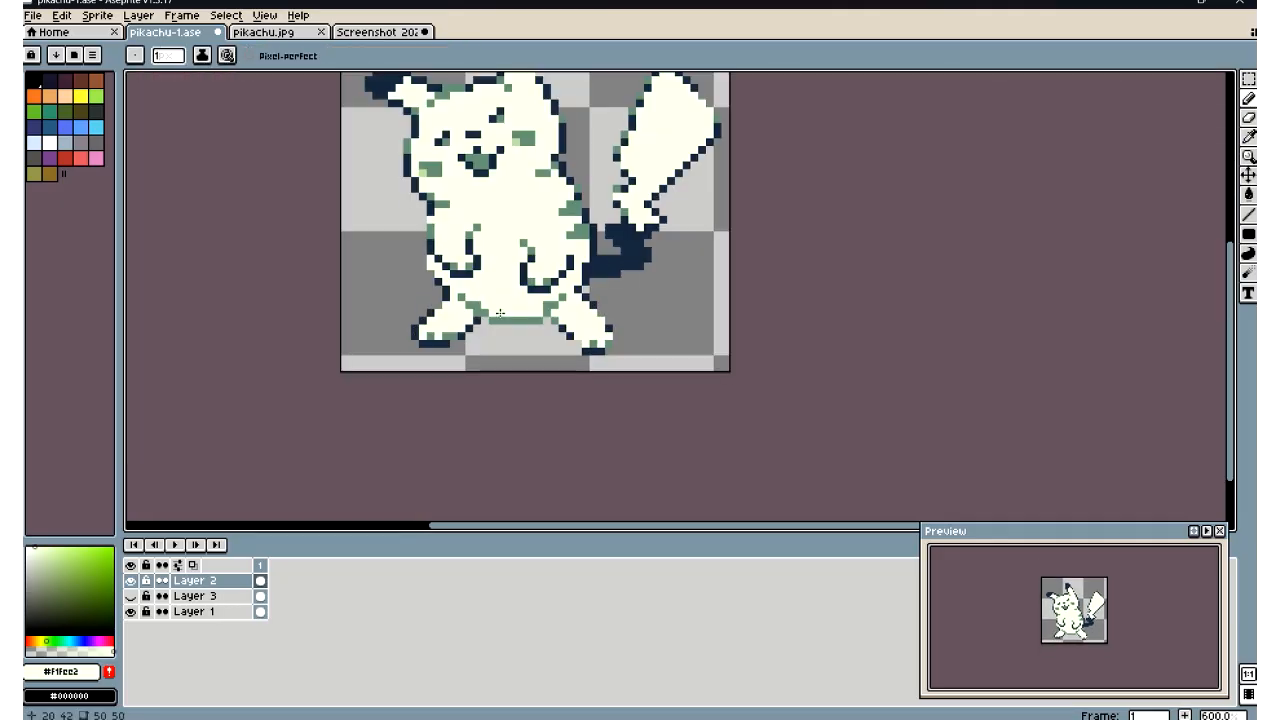
scroll(500, 313, down, 4)
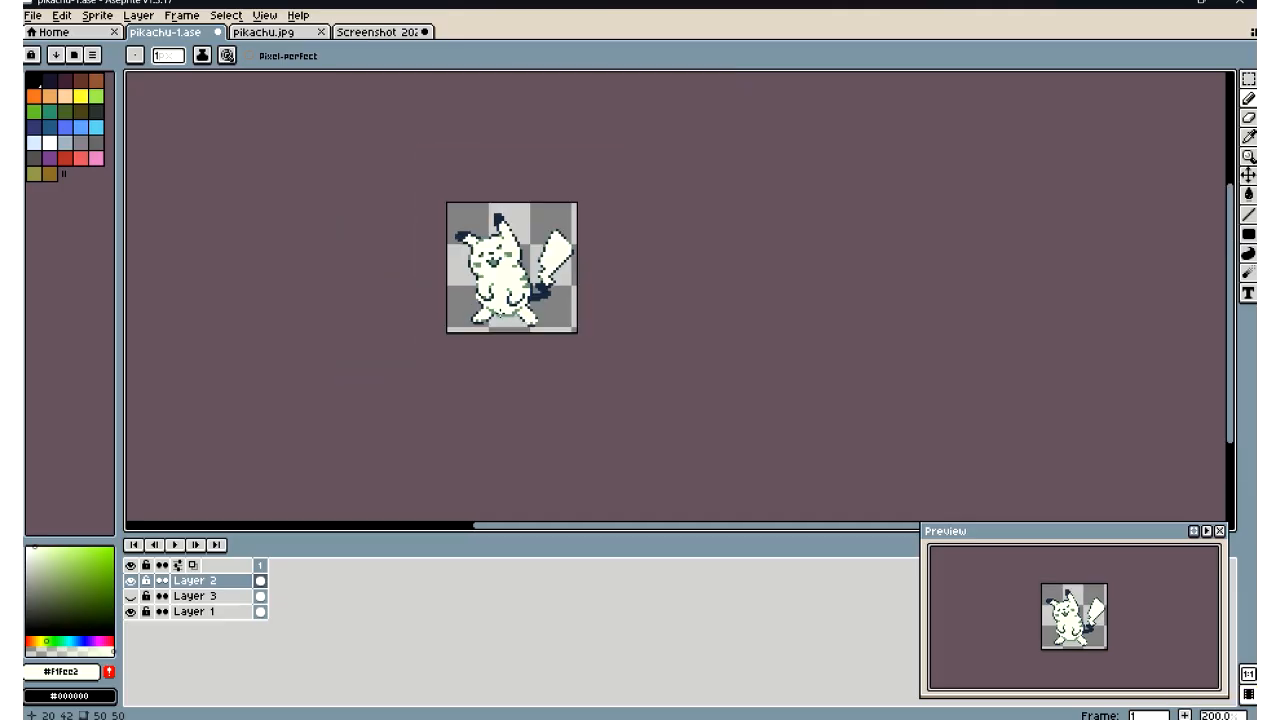
scroll(500, 314, down, 1)
Pick the navy #213246 from the right foot's outline for the Pencil tool
scroll(490, 330, up, 7)
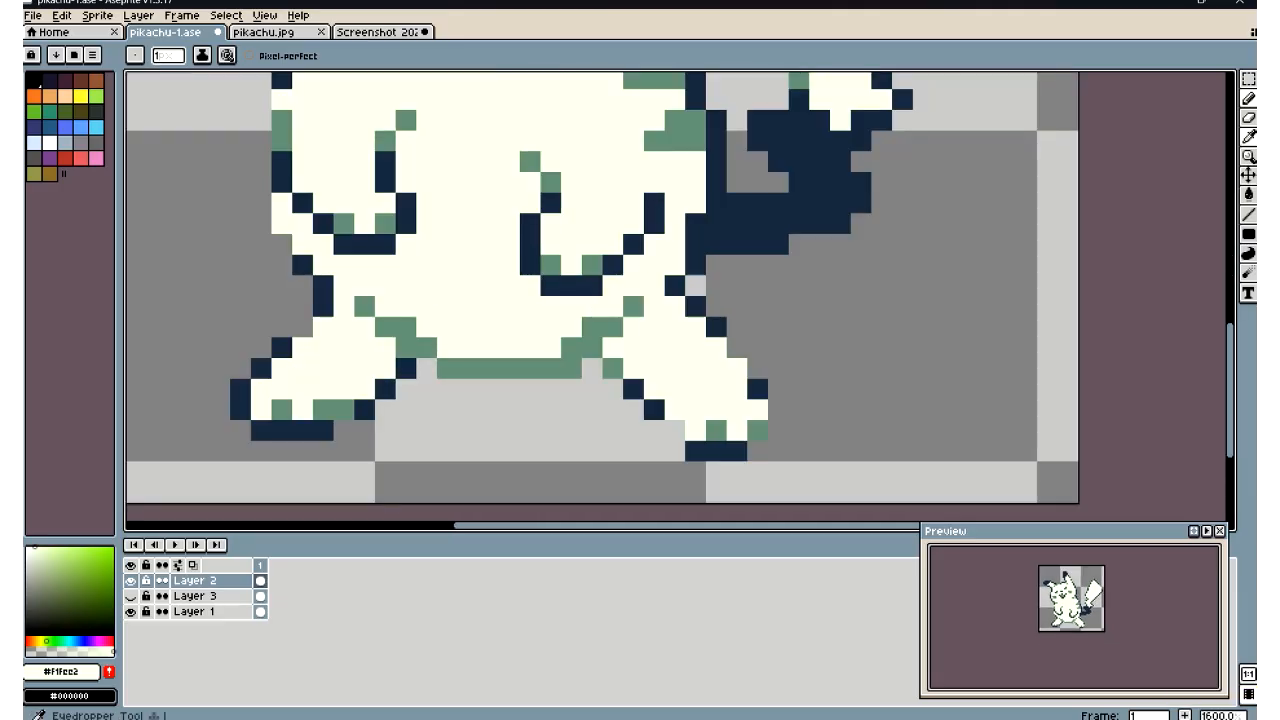
click(1250, 140)
click(657, 409)
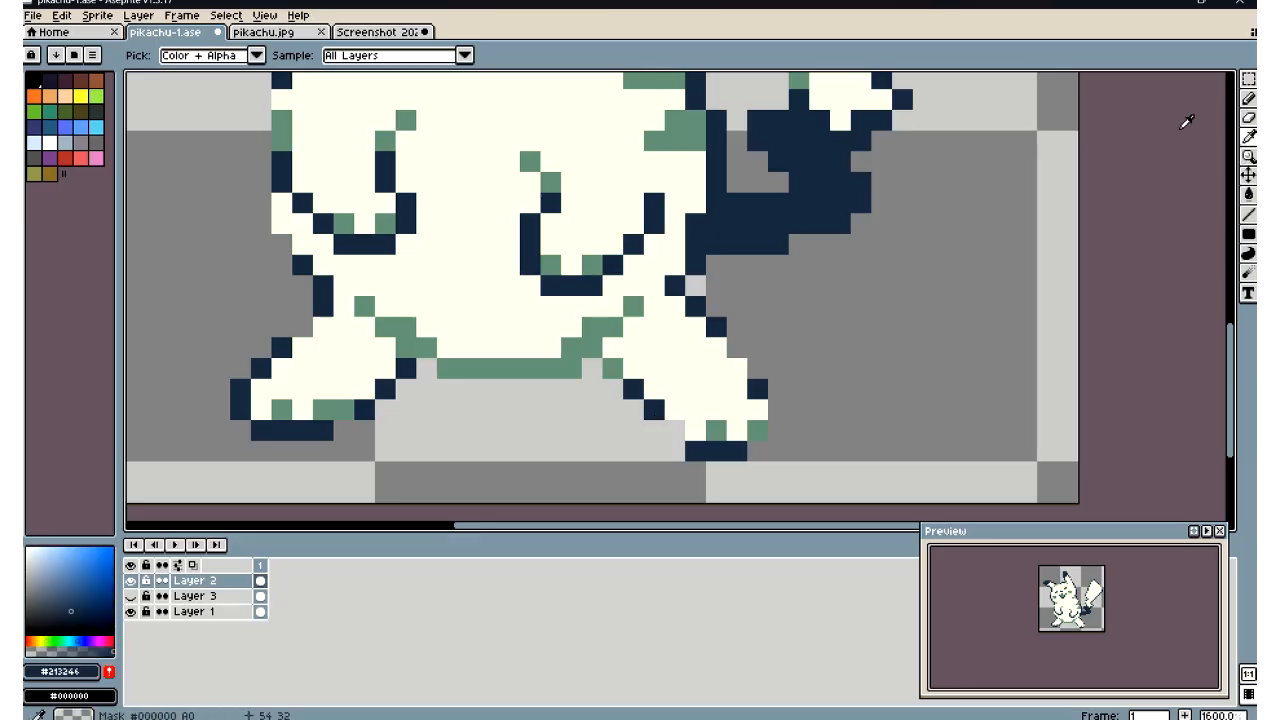
click(1250, 100)
click(573, 369)
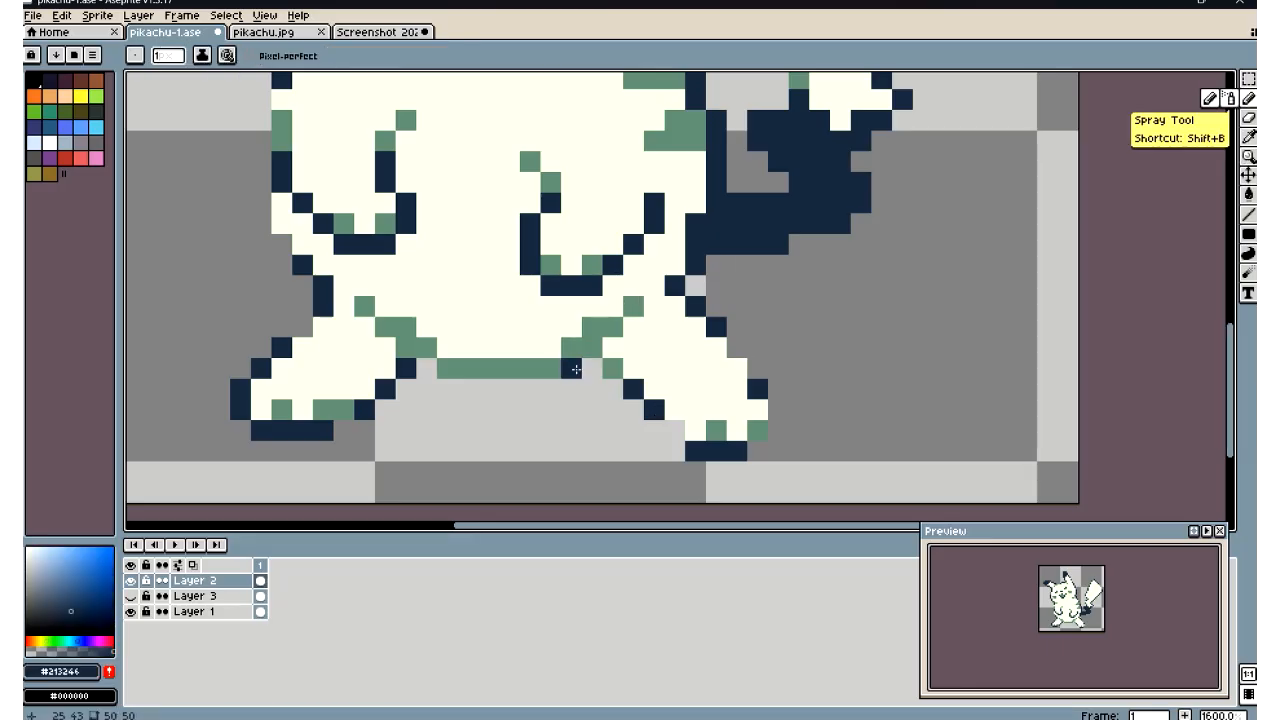
click(452, 370)
click(462, 372)
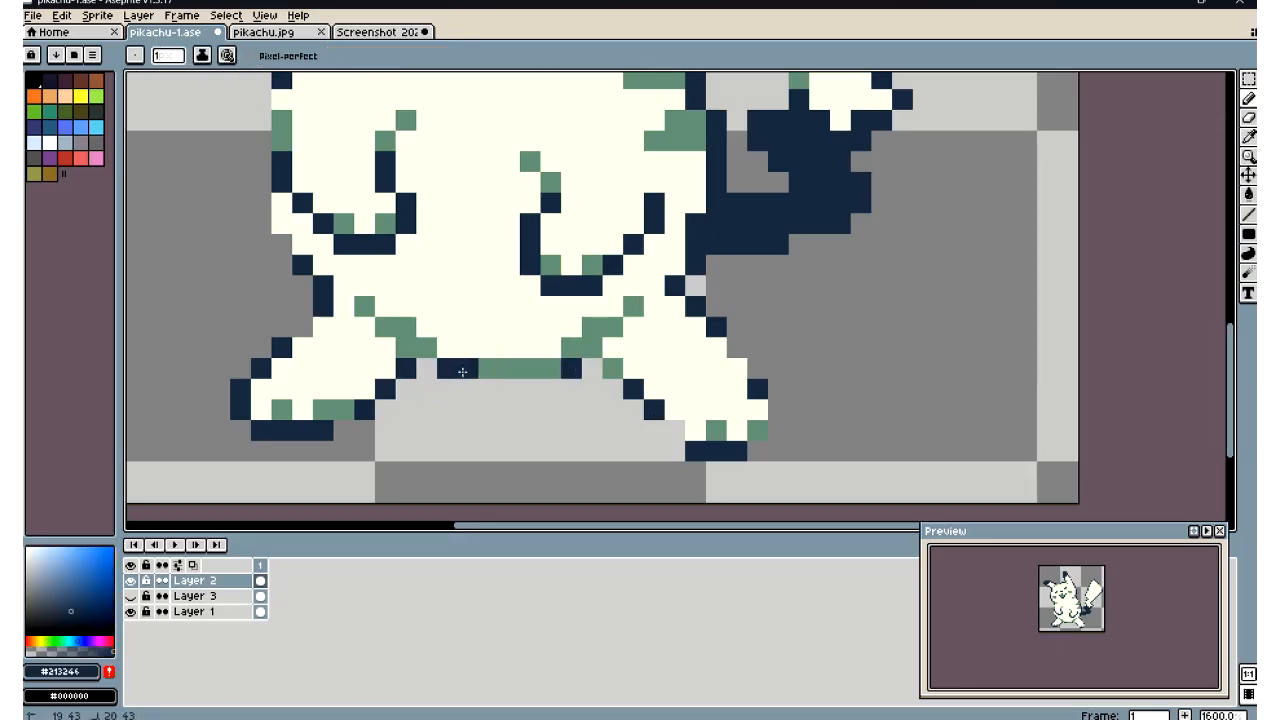
click(551, 369)
click(571, 348)
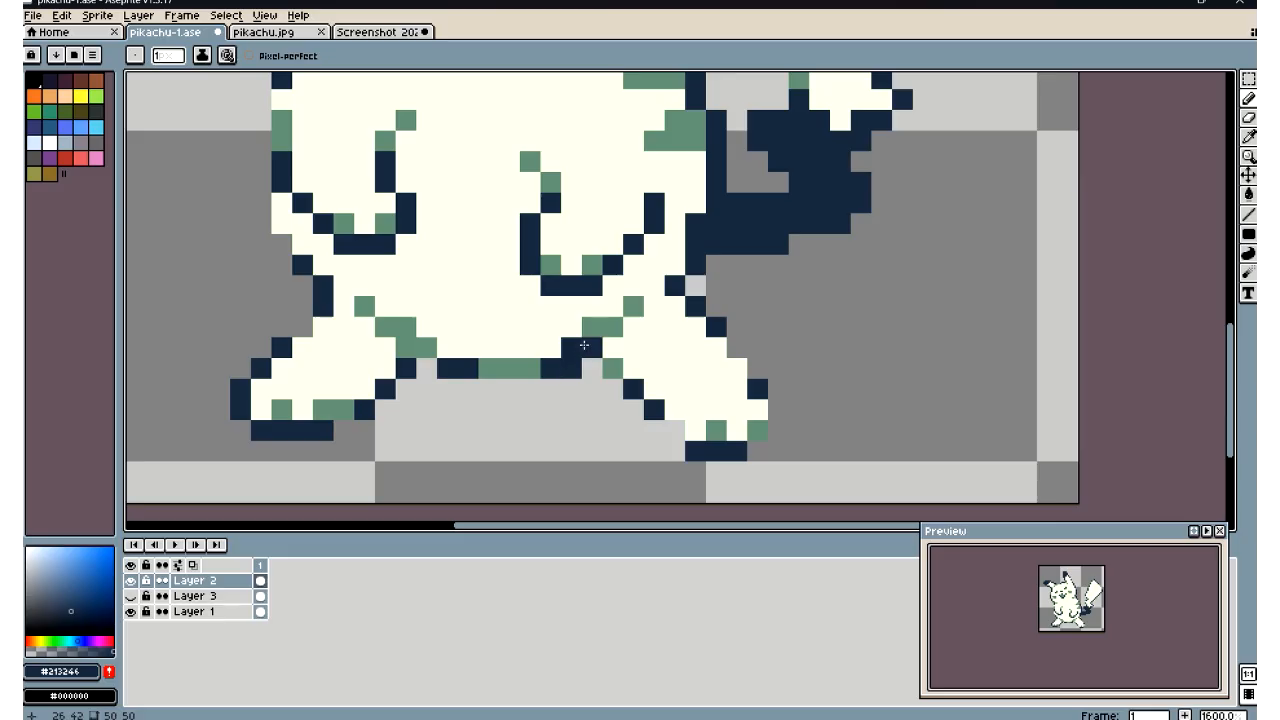
click(592, 330)
key(ctrl+z)
key(ctrl+z)
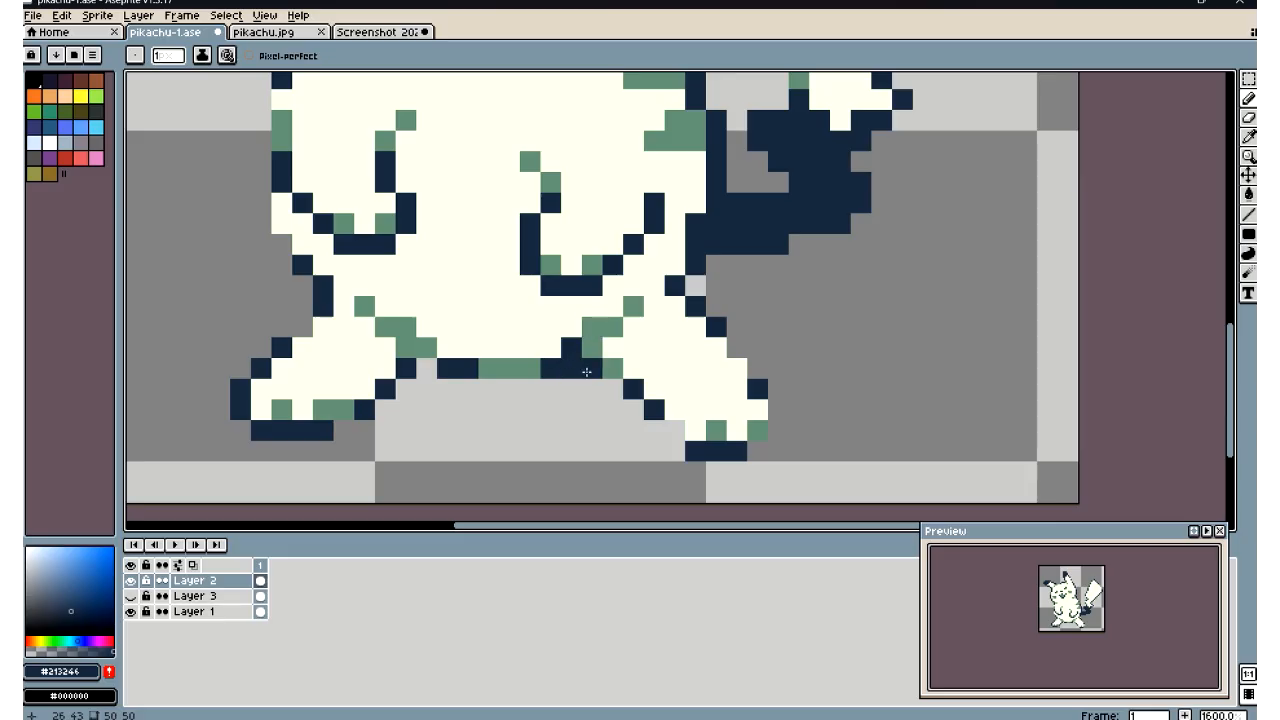
key(ctrl+z)
key(ctrl+z)
key(ctrl+z)
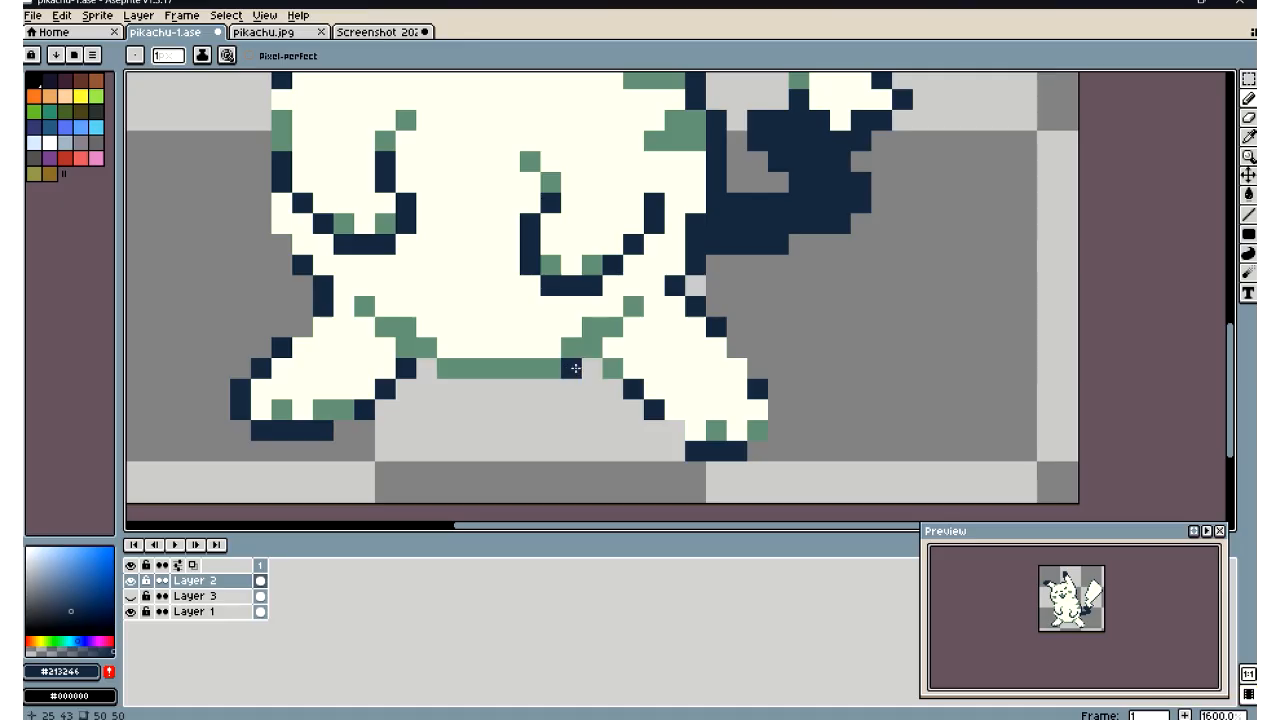
Draw a three-pixel navy diagonal up the right leg's crease and a six-pixel navy belly line directly above the green one
drag(571, 369, 616, 334)
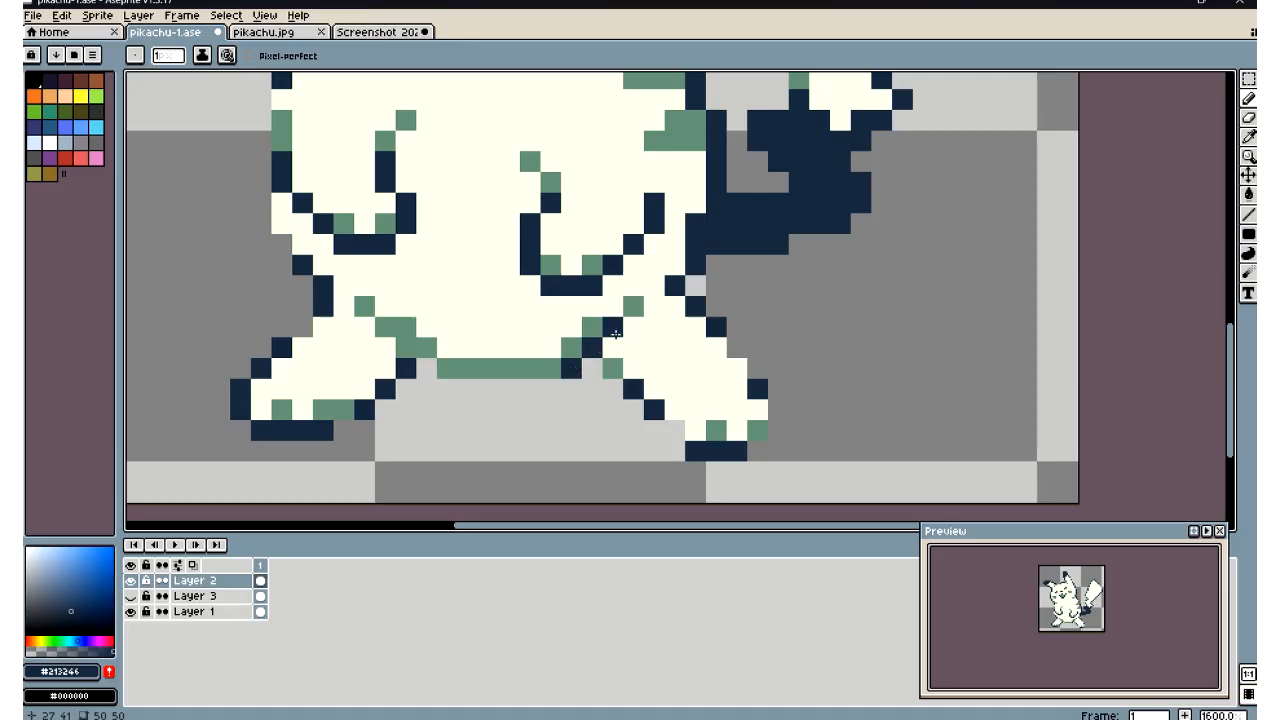
scroll(466, 462, down, 6)
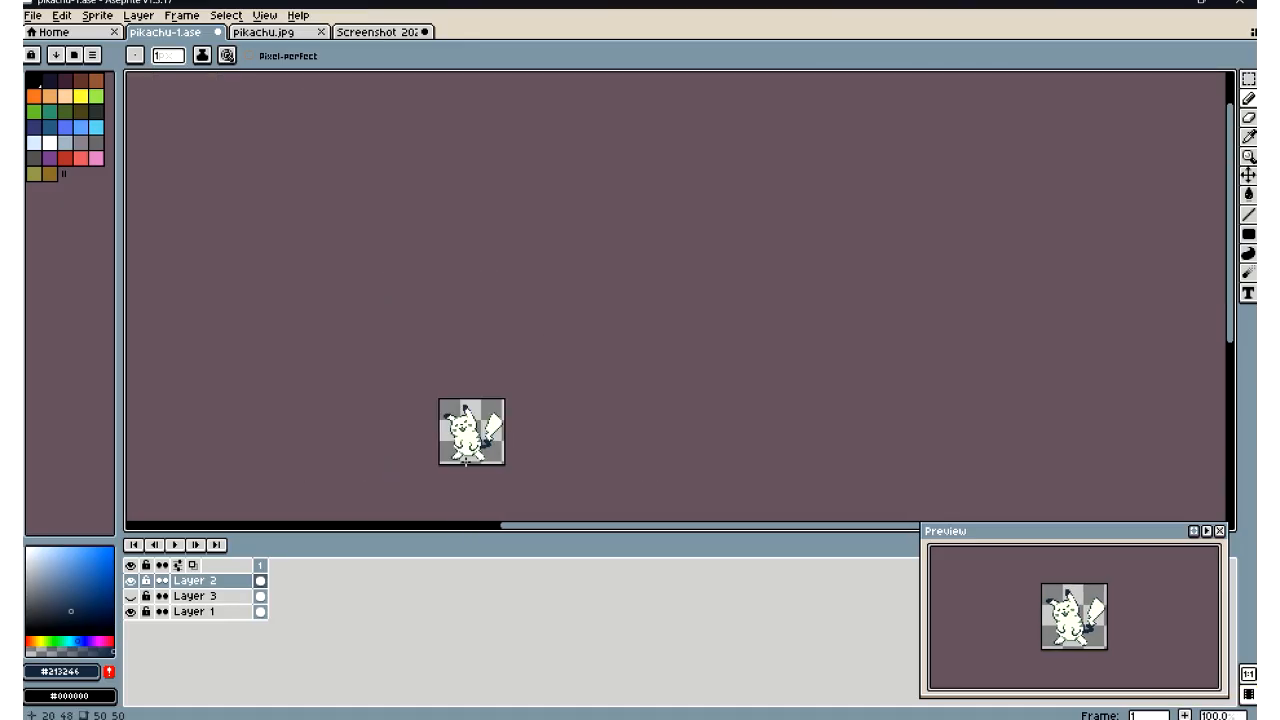
scroll(457, 481, up, 6)
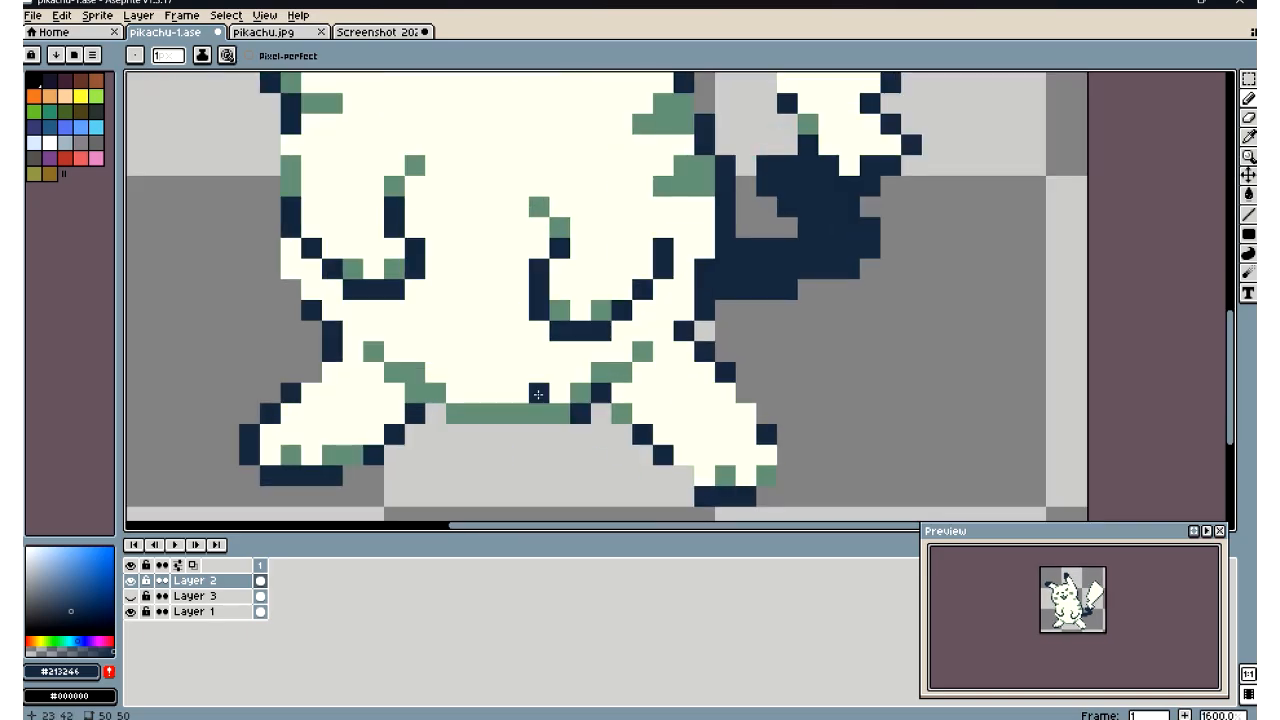
drag(452, 392, 553, 390)
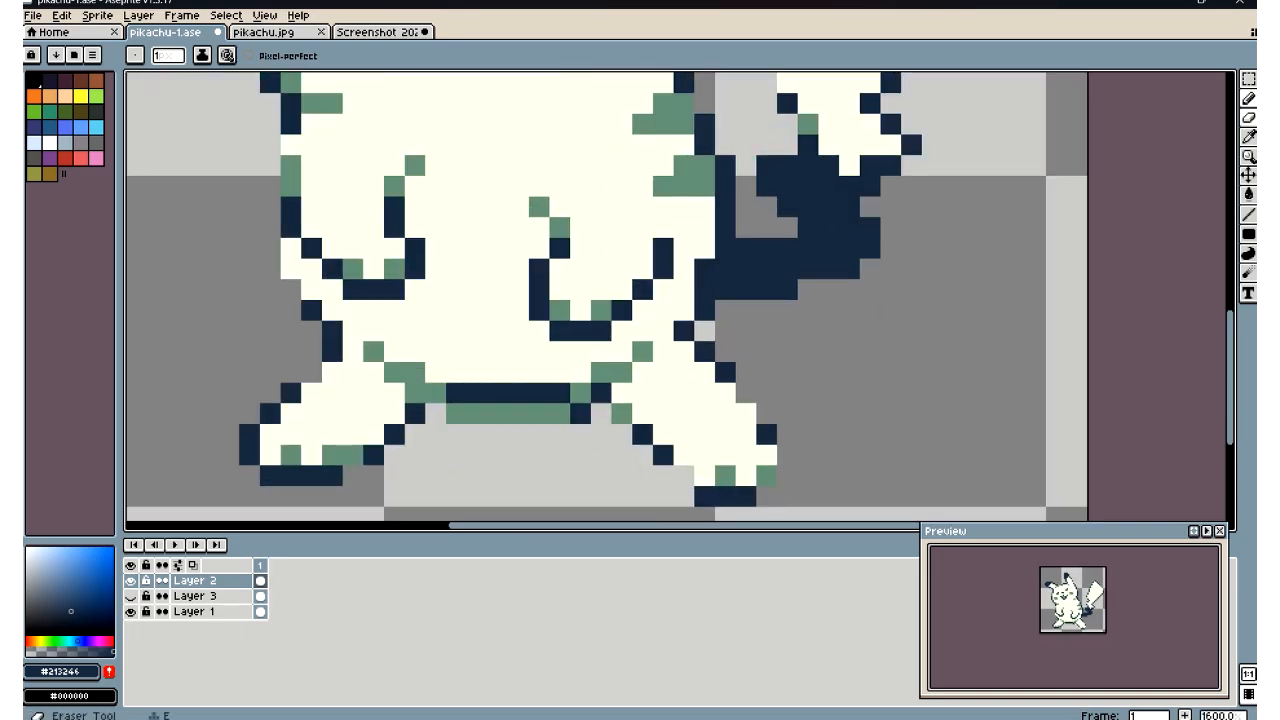
Erase the lower green belly line together with the navy pixel at its right end
key(i)
click(532, 428)
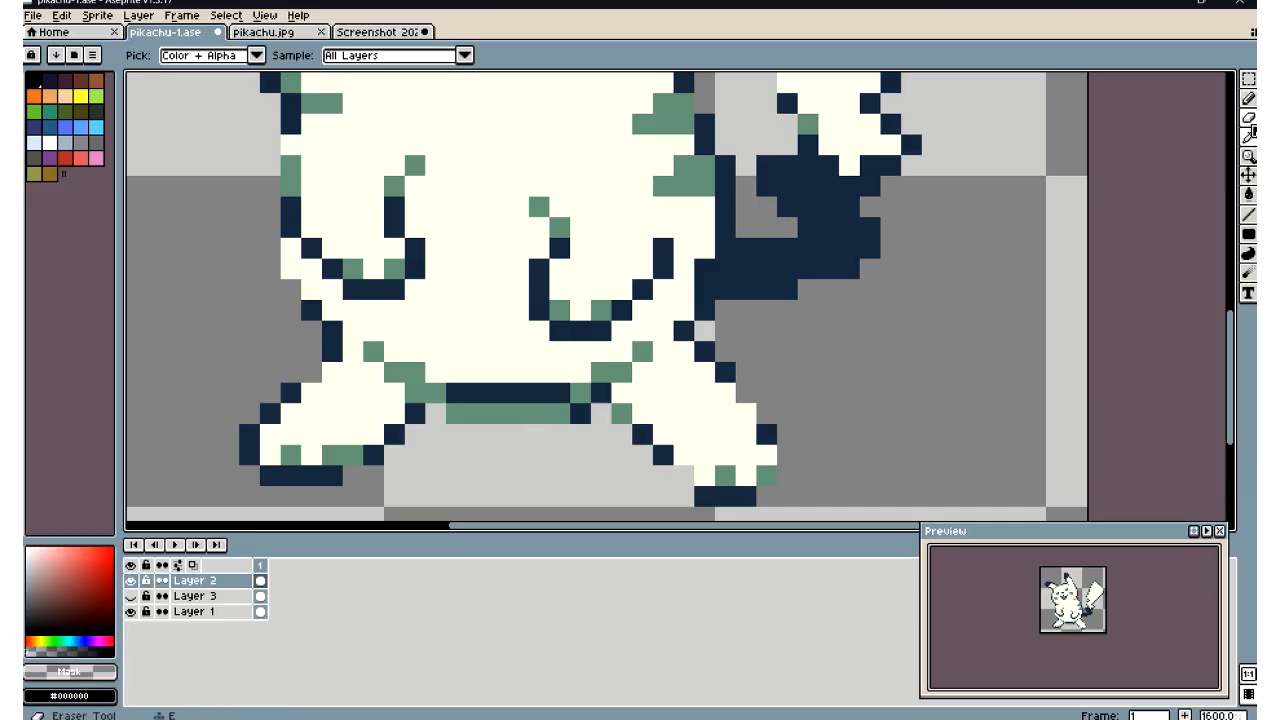
key(b)
drag(580, 414, 451, 411)
scroll(515, 452, down, 6)
scroll(510, 447, down, 1)
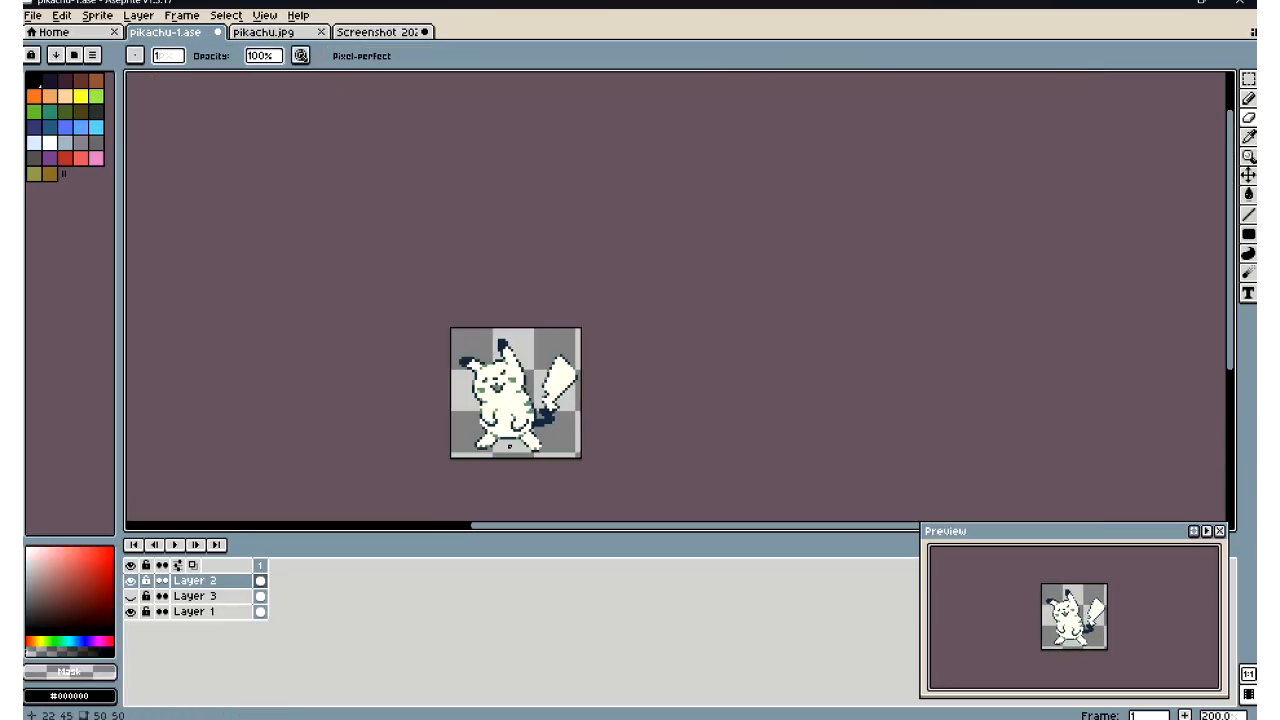
scroll(510, 447, down, 1)
scroll(510, 447, up, 1)
scroll(505, 445, up, 10)
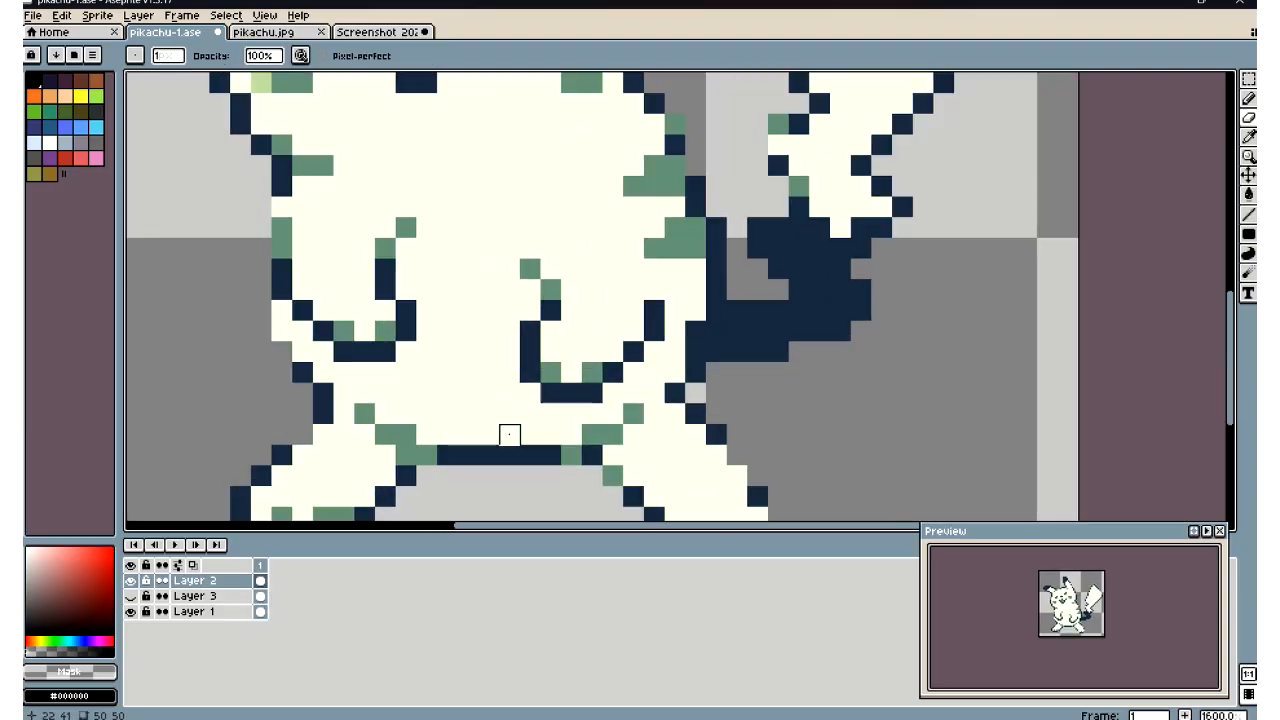
scroll(508, 434, down, 7)
scroll(510, 437, down, 1)
scroll(493, 465, up, 5)
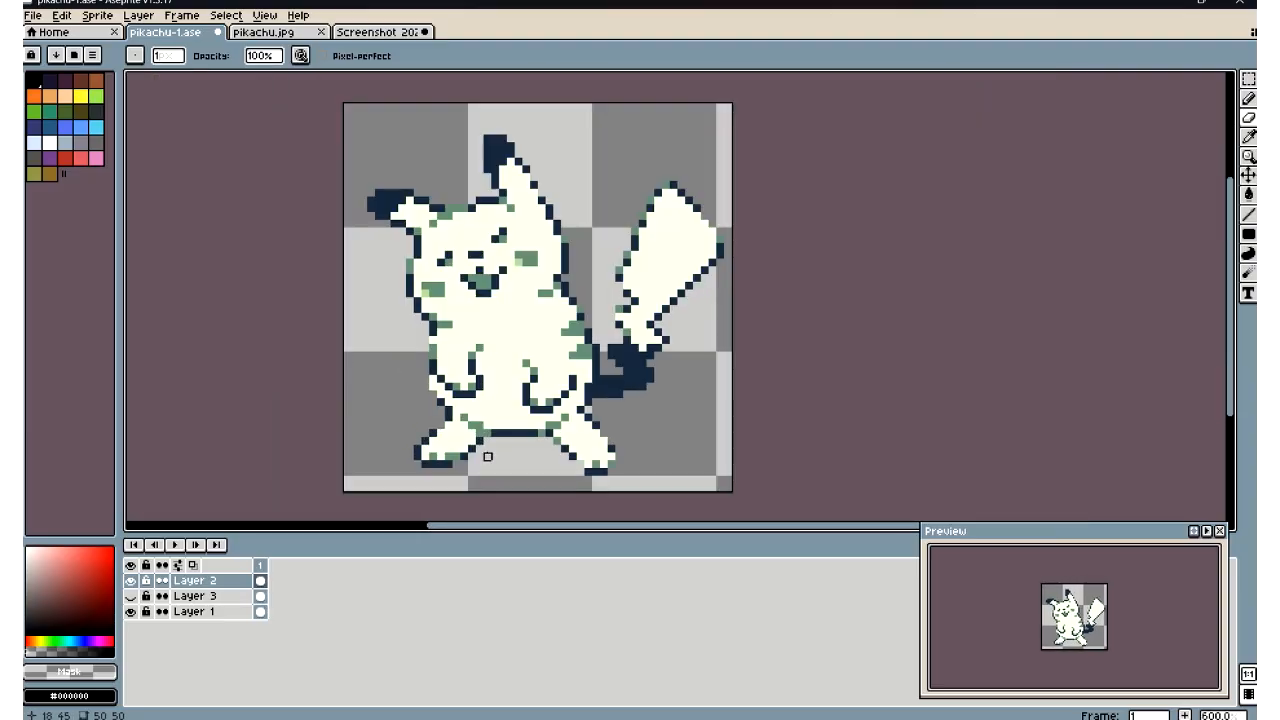
Pick the green #658F77 and recolor the navy belly line between the legs with it
click(1249, 138)
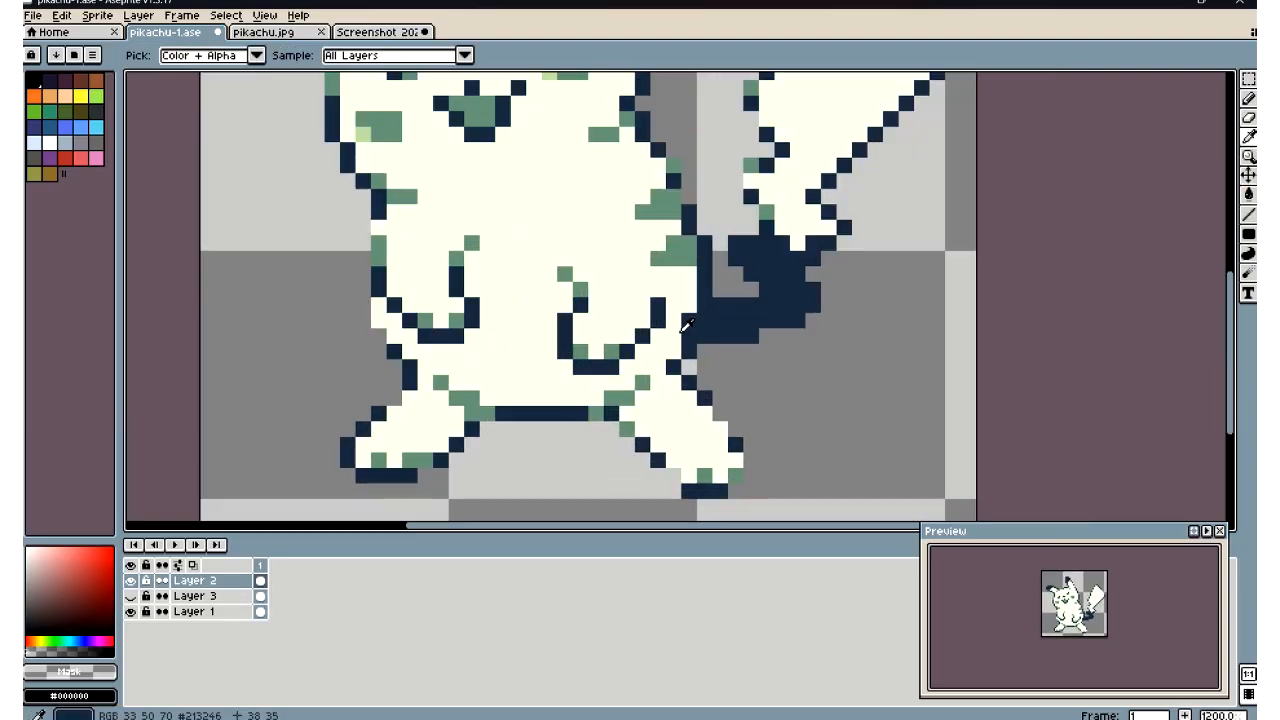
click(528, 380)
click(606, 408)
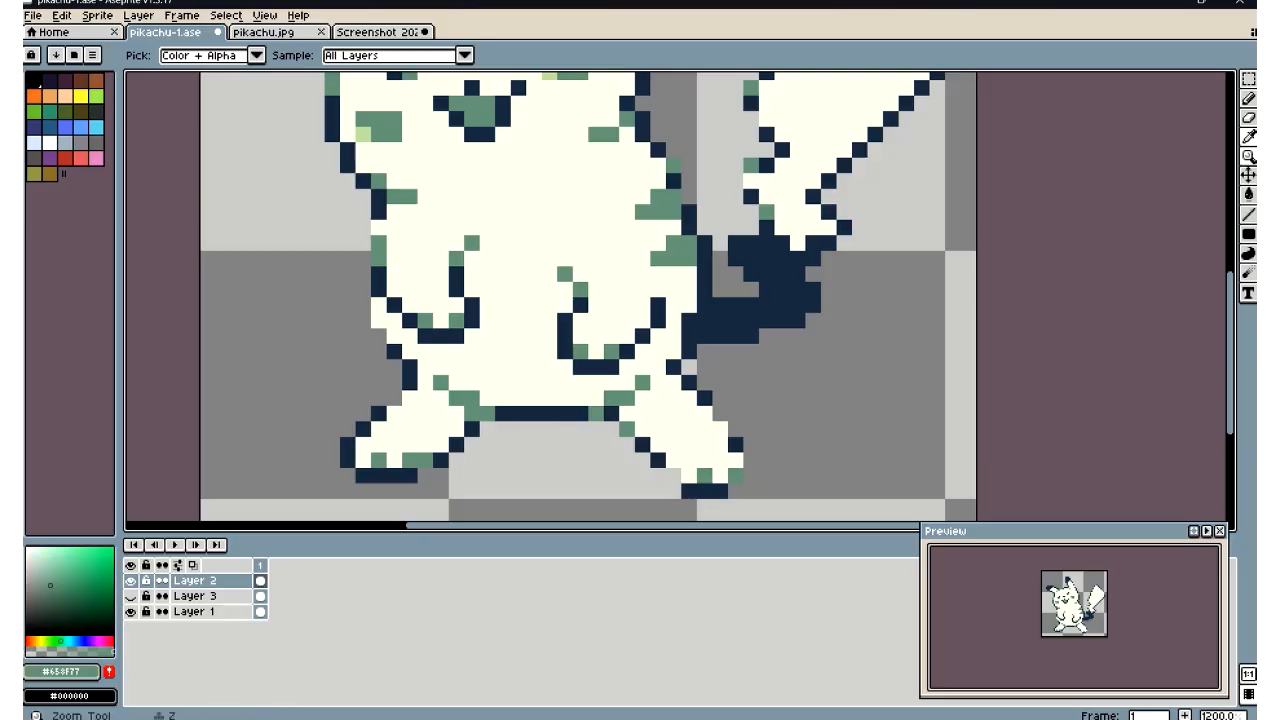
key(b)
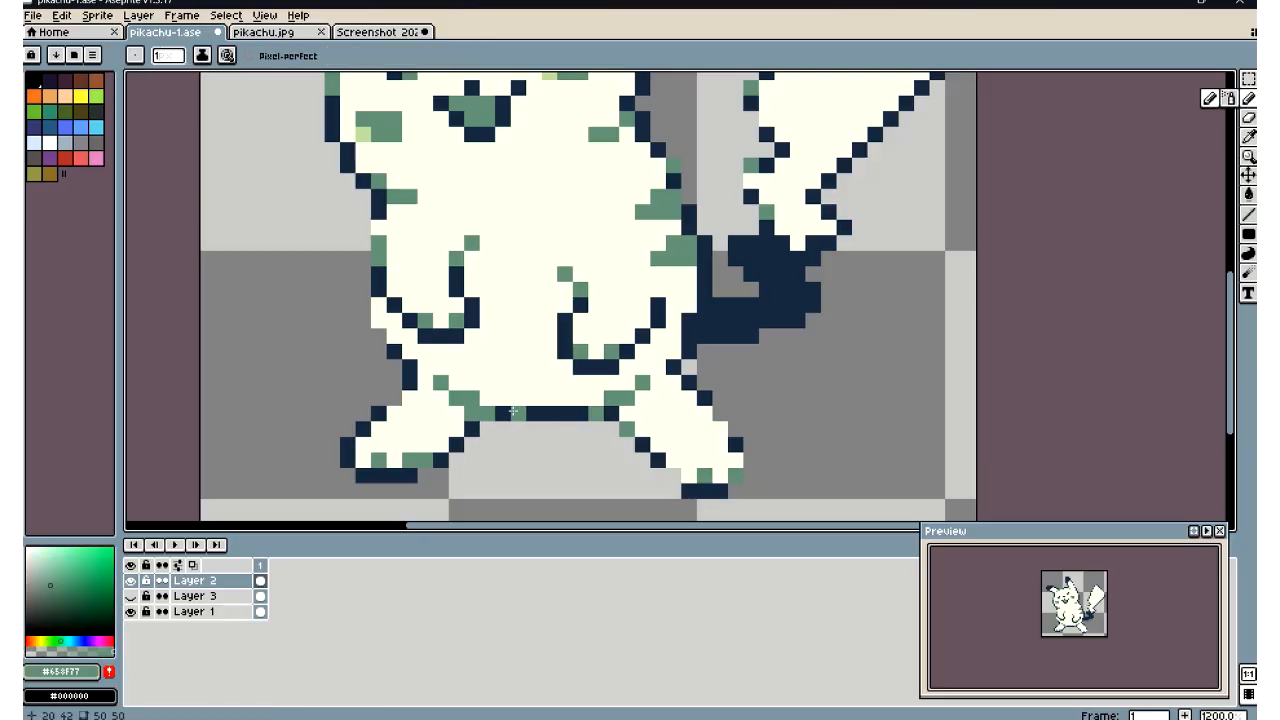
drag(561, 414, 495, 412)
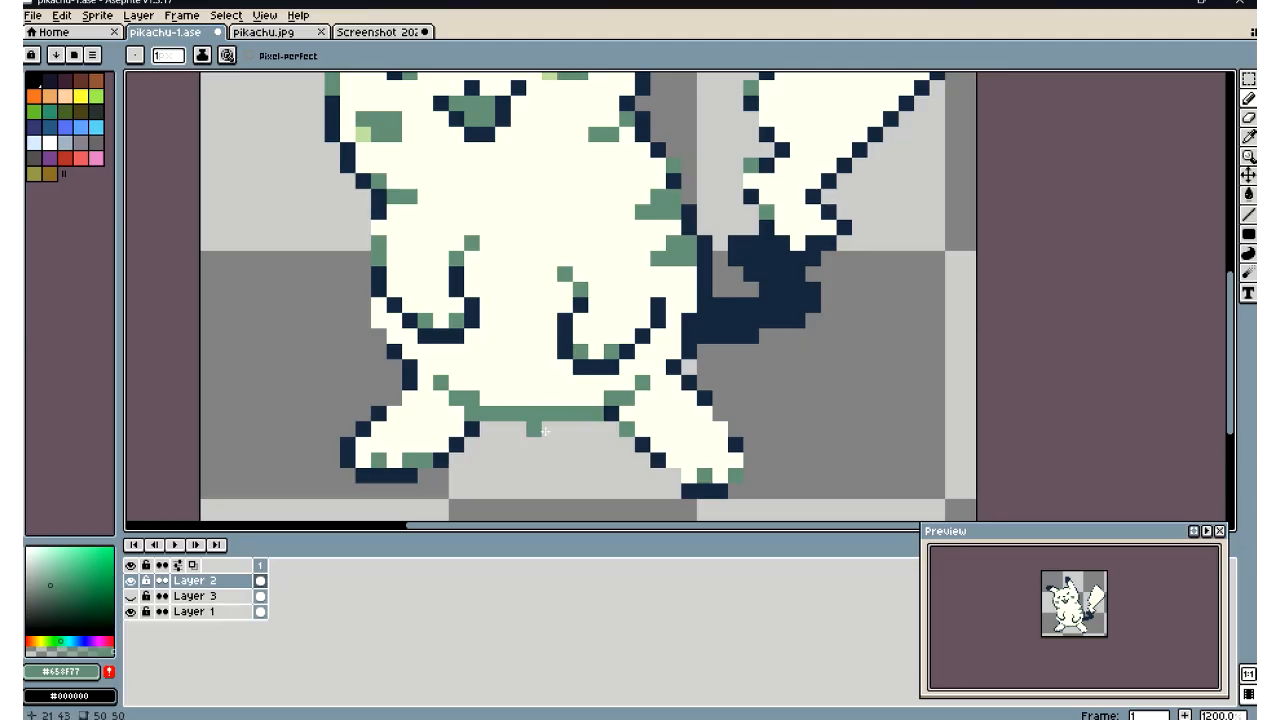
Pick the navy #213246 and recolor both ends of the belly line and the adjoining lower pixels of both leg creases
click(1250, 139)
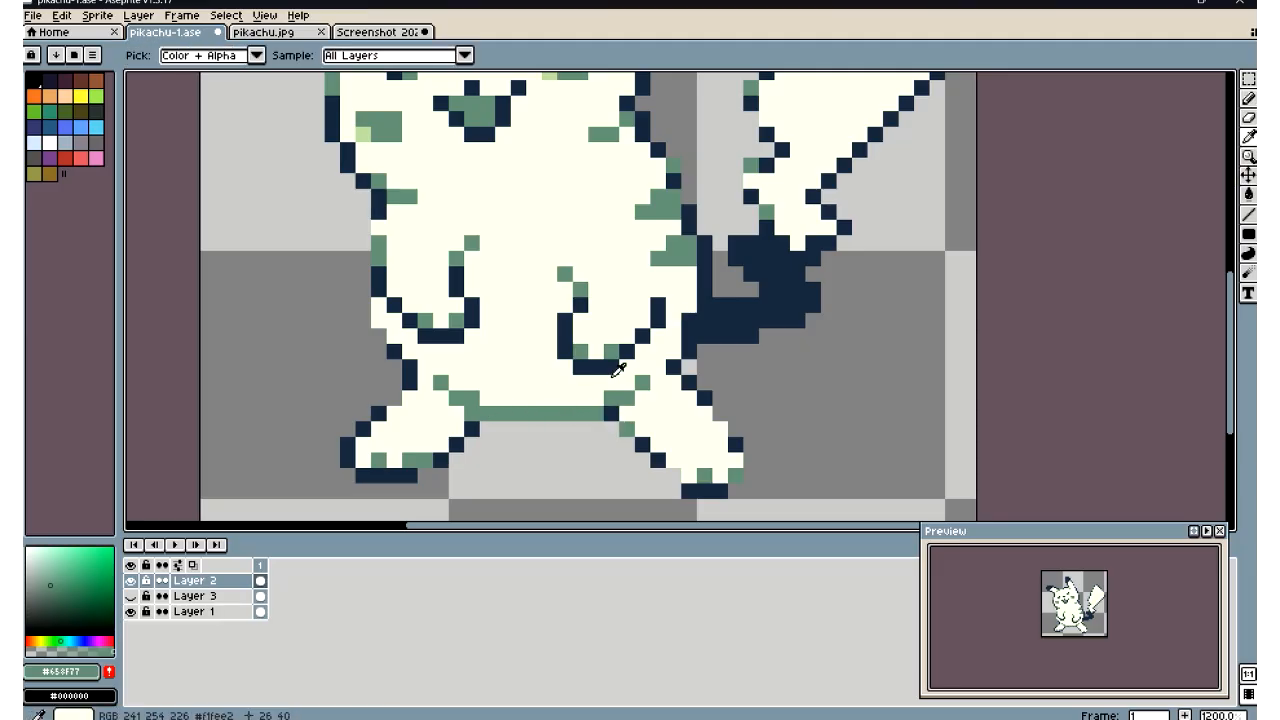
click(662, 362)
click(1250, 100)
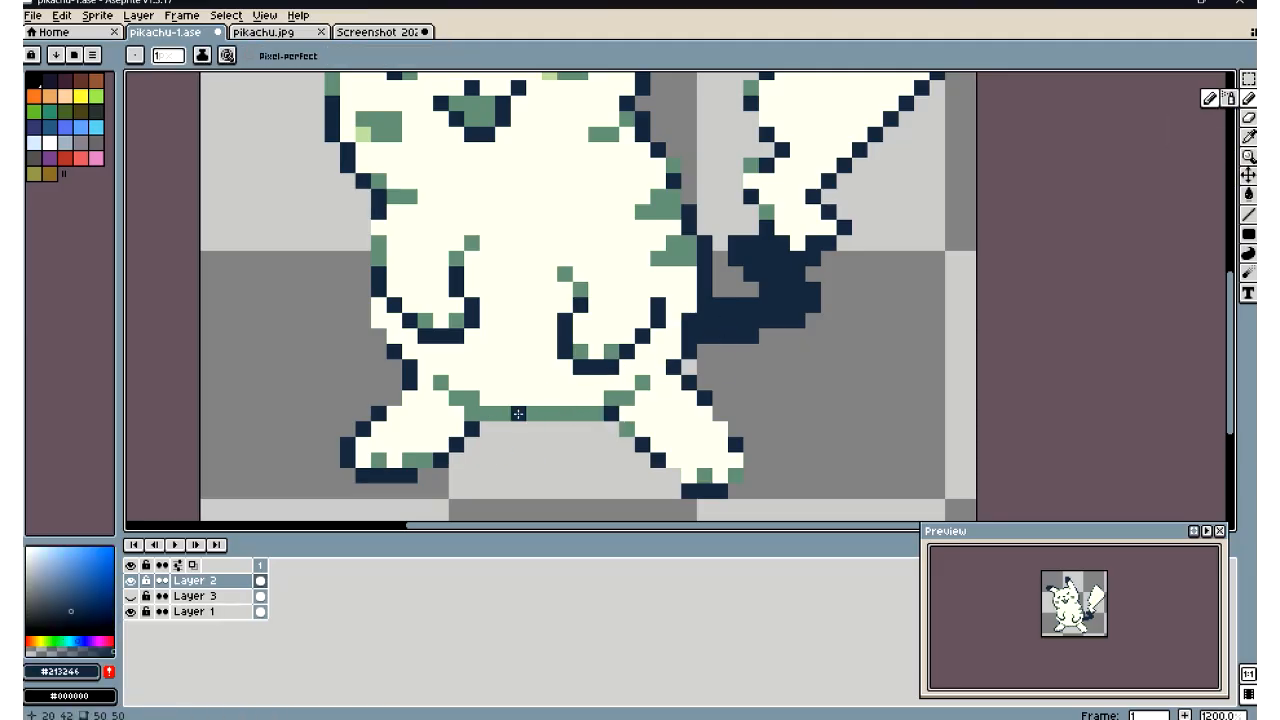
click(519, 414)
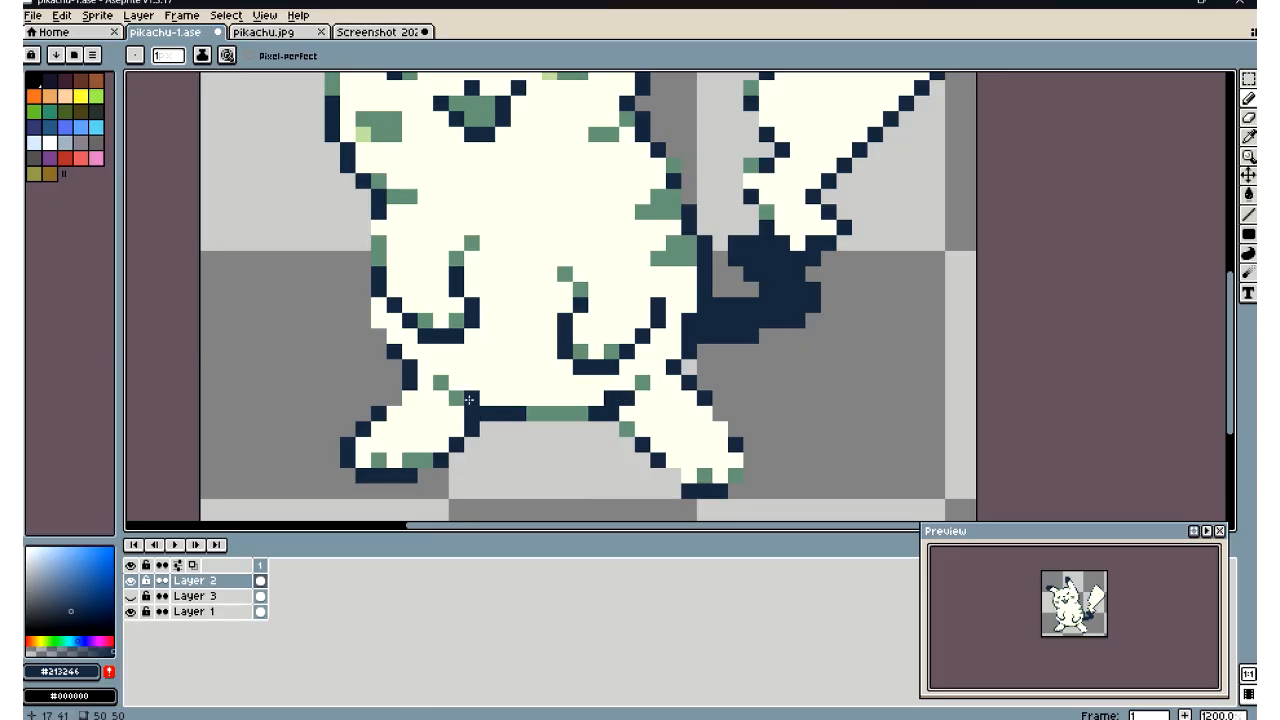
click(457, 398)
key(ctrl+z)
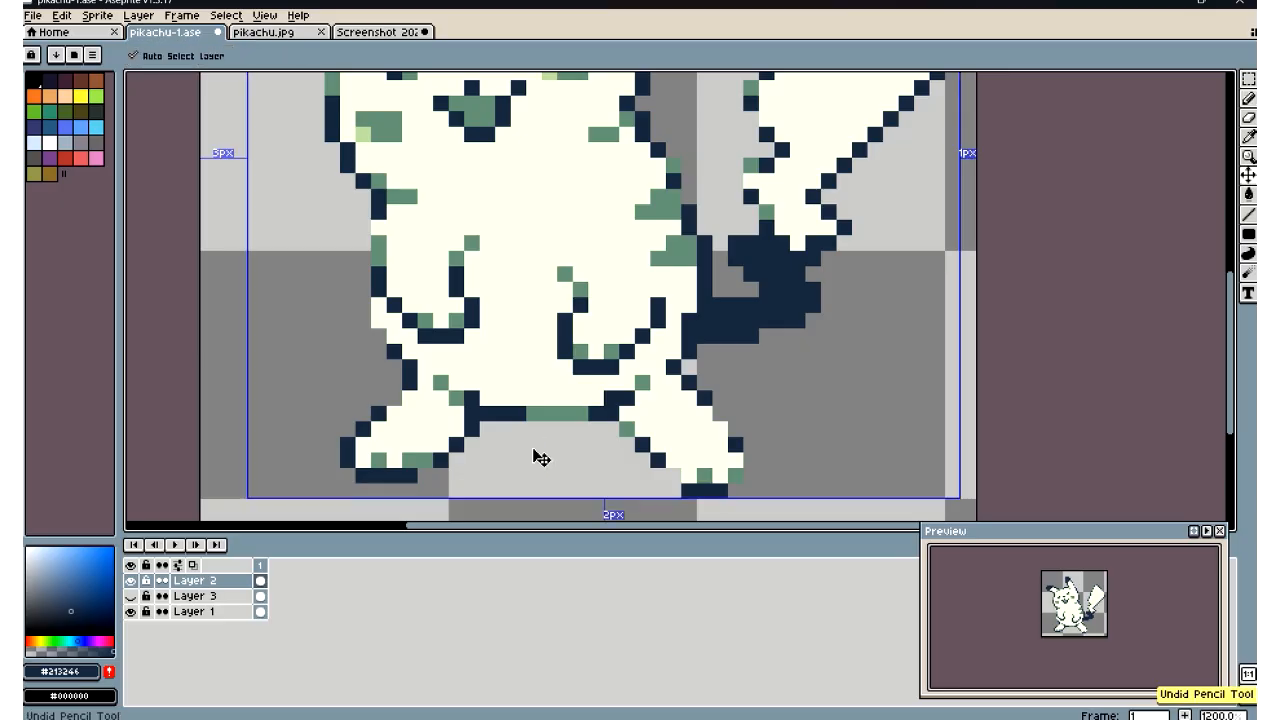
key(ctrl+z)
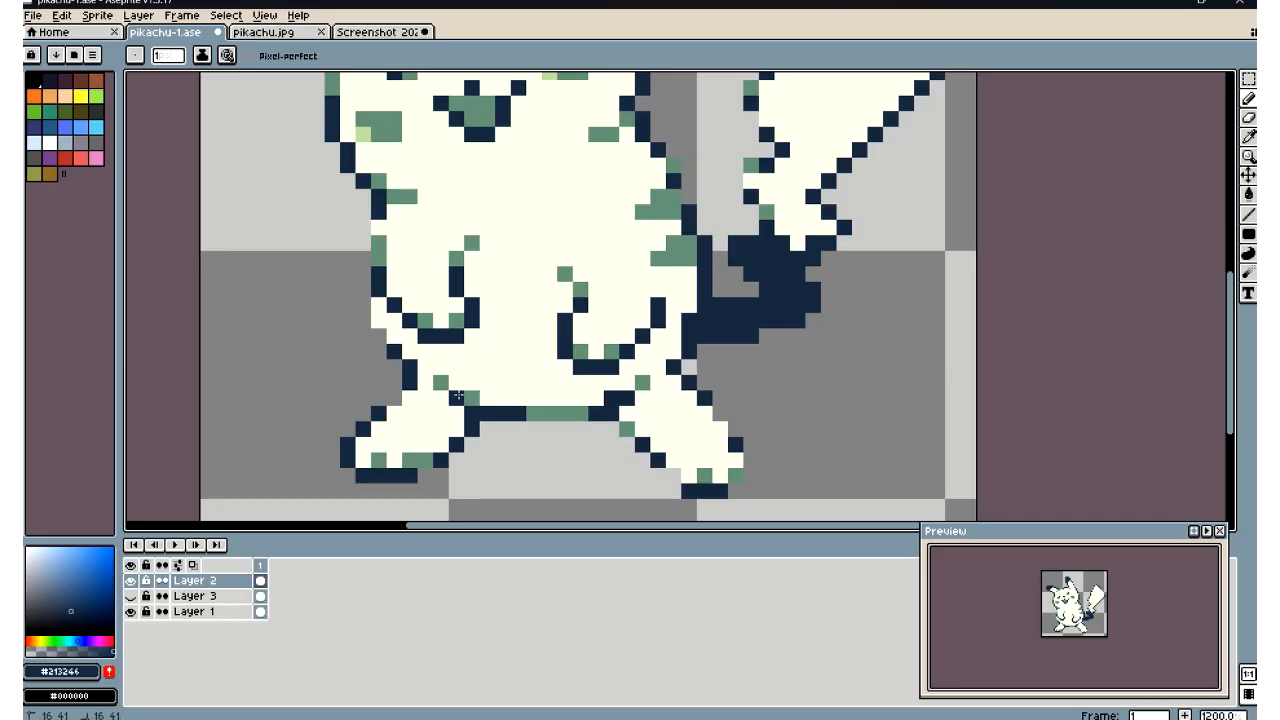
click(475, 396)
scroll(502, 428, down, 7)
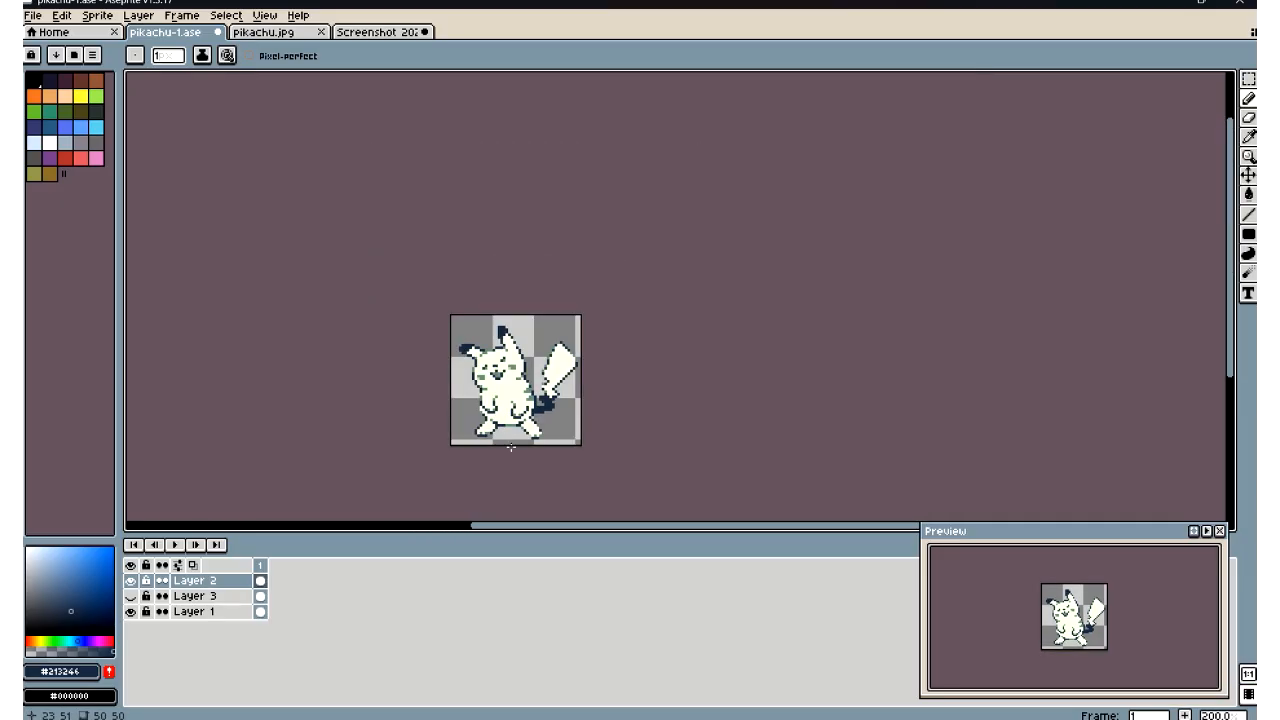
scroll(507, 434, up, 10)
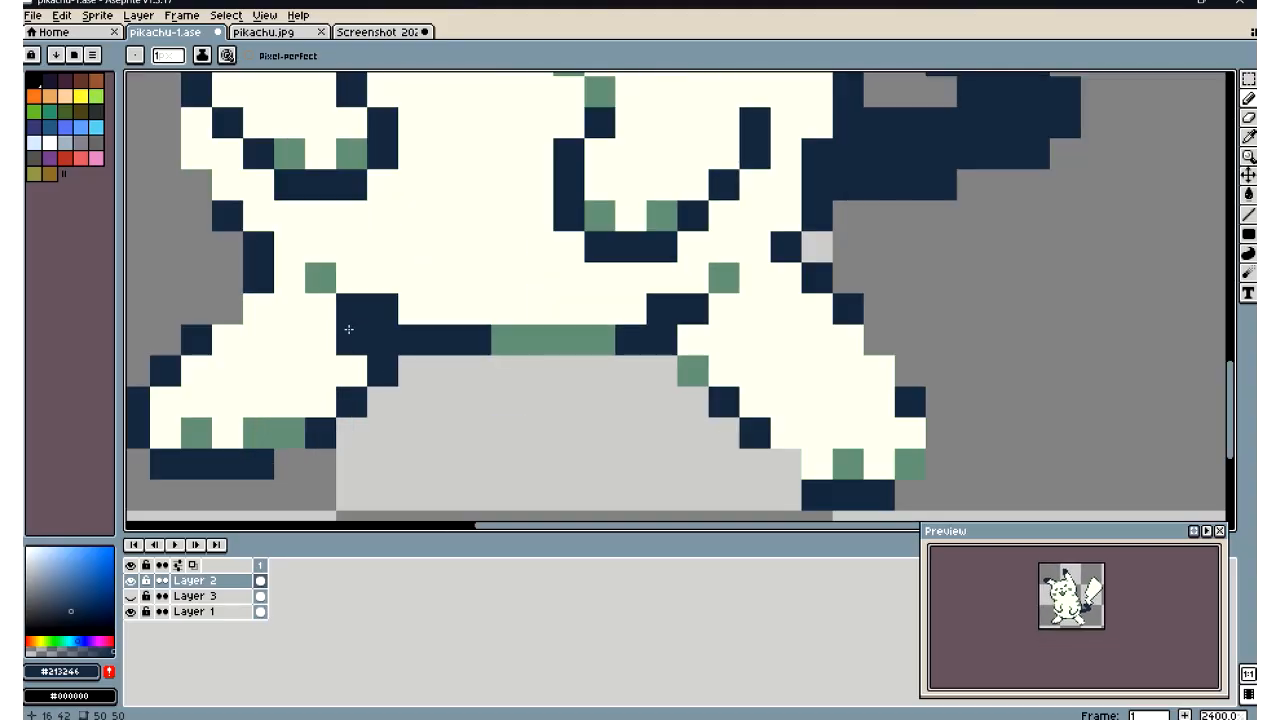
scroll(510, 350, down, 11)
scroll(512, 354, up, 2)
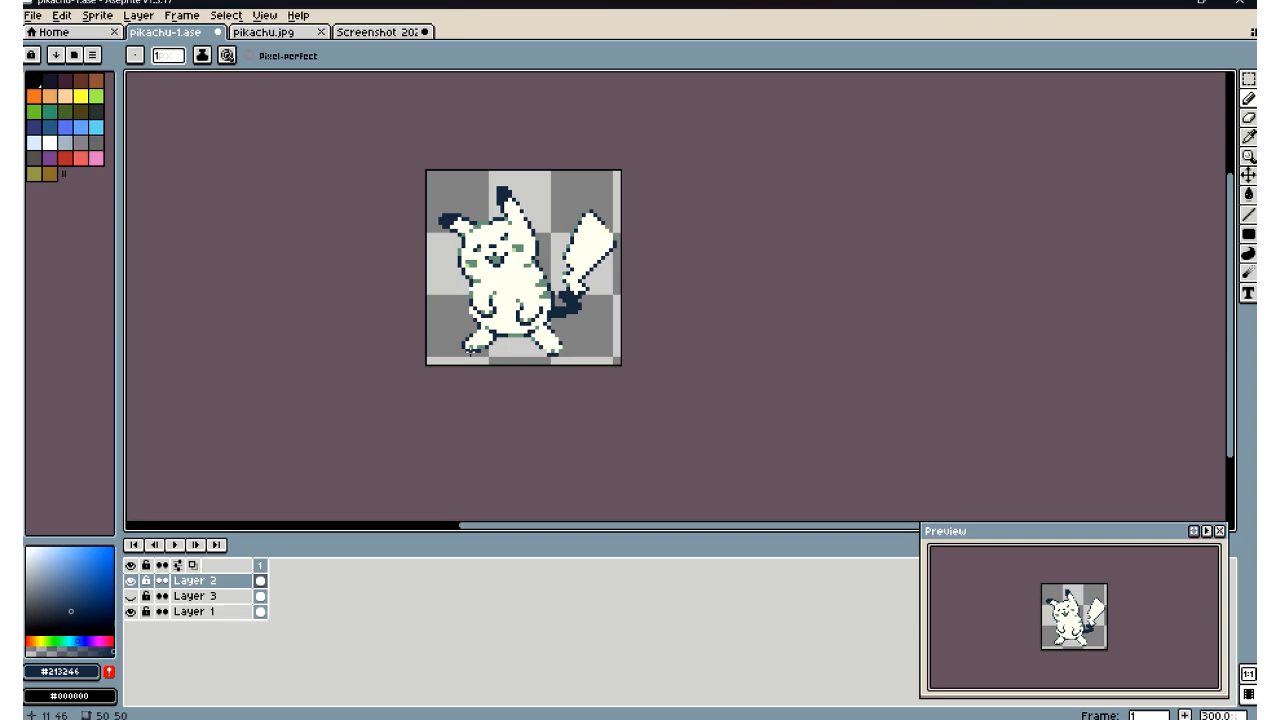
scroll(511, 342, up, 7)
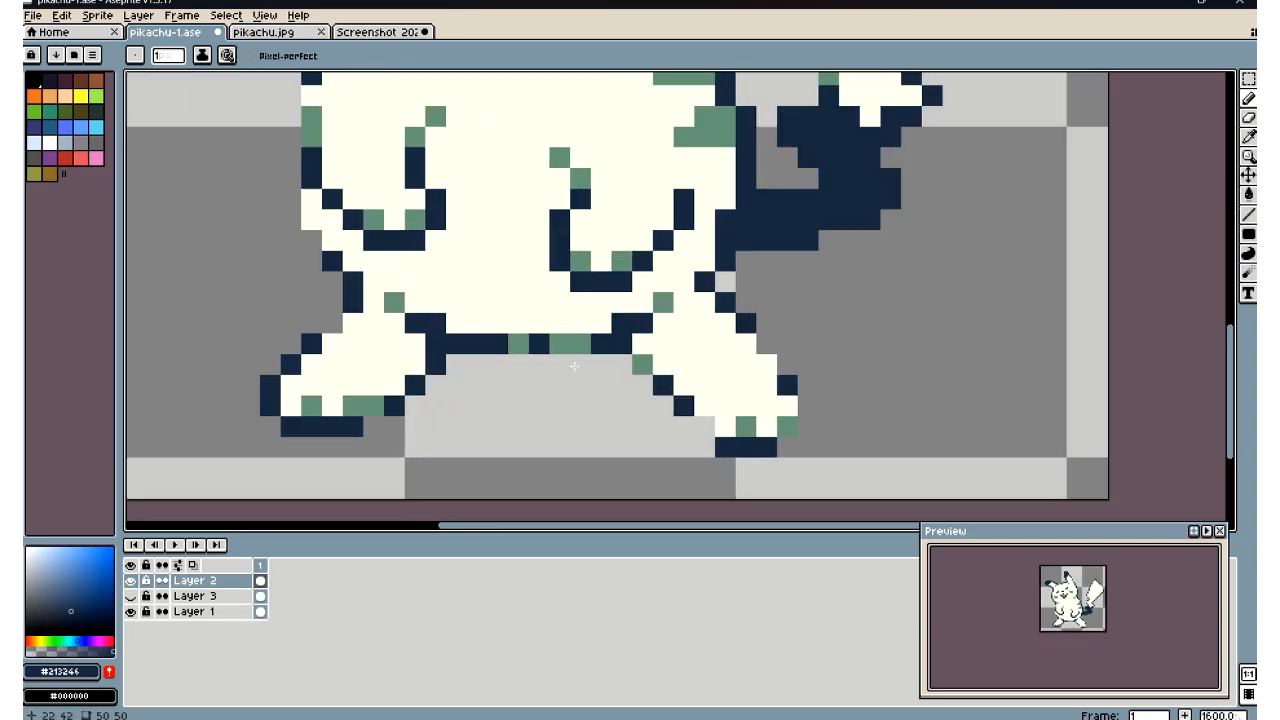
mouse_move(586, 351)
mouse_down()
mouse_move(535, 362)
mouse_move(494, 341)
mouse_up()
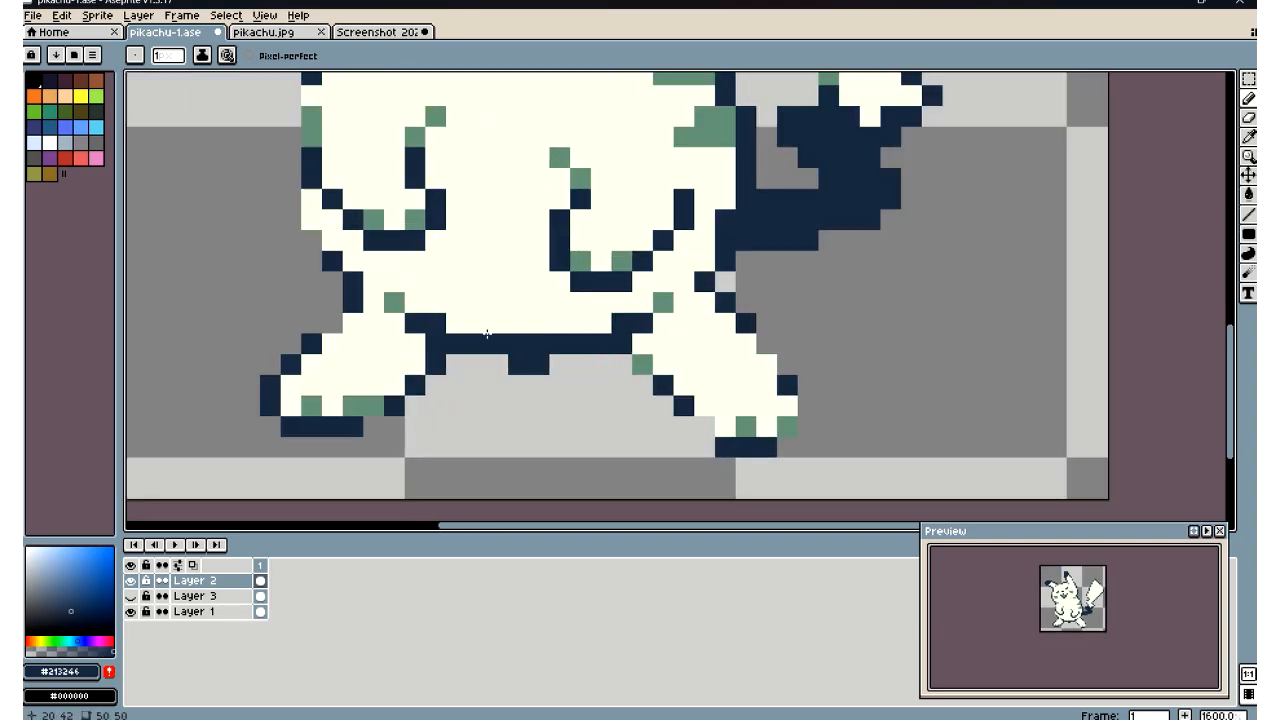
key(ctrl+z)
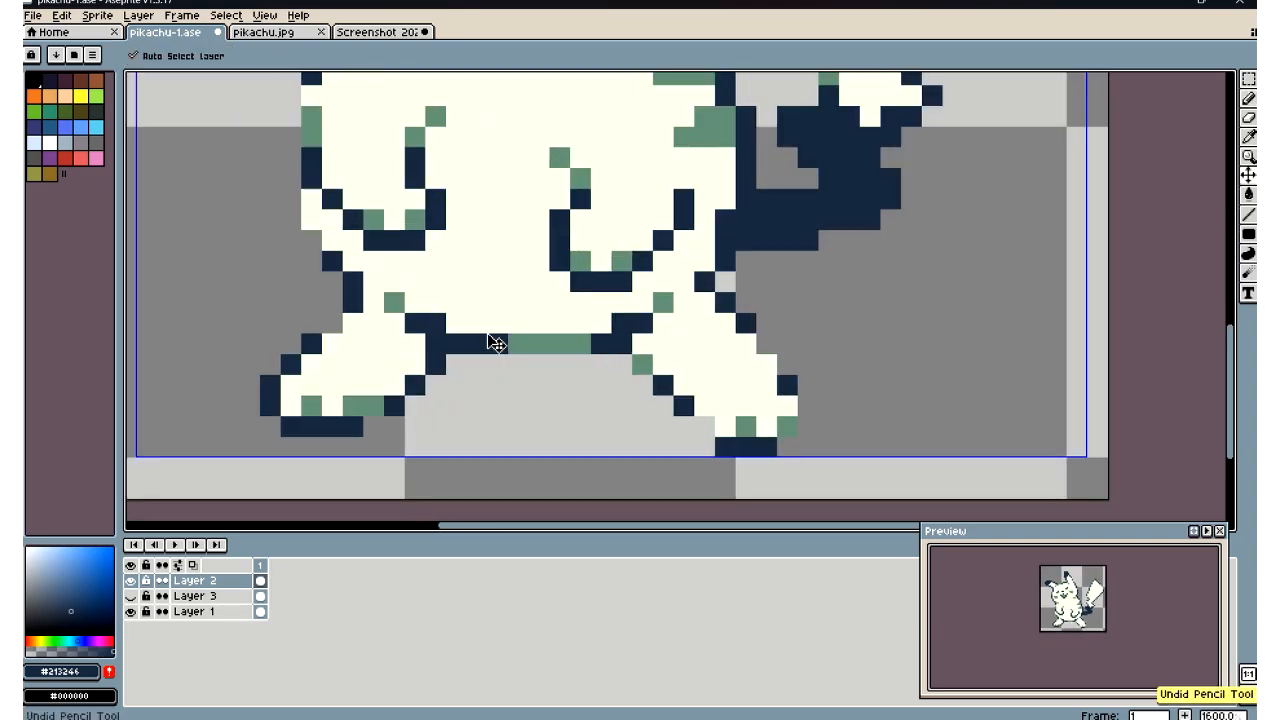
Save the file and recolor the four green pixels in the middle of the belly line navy
click(36, 16)
click(72, 81)
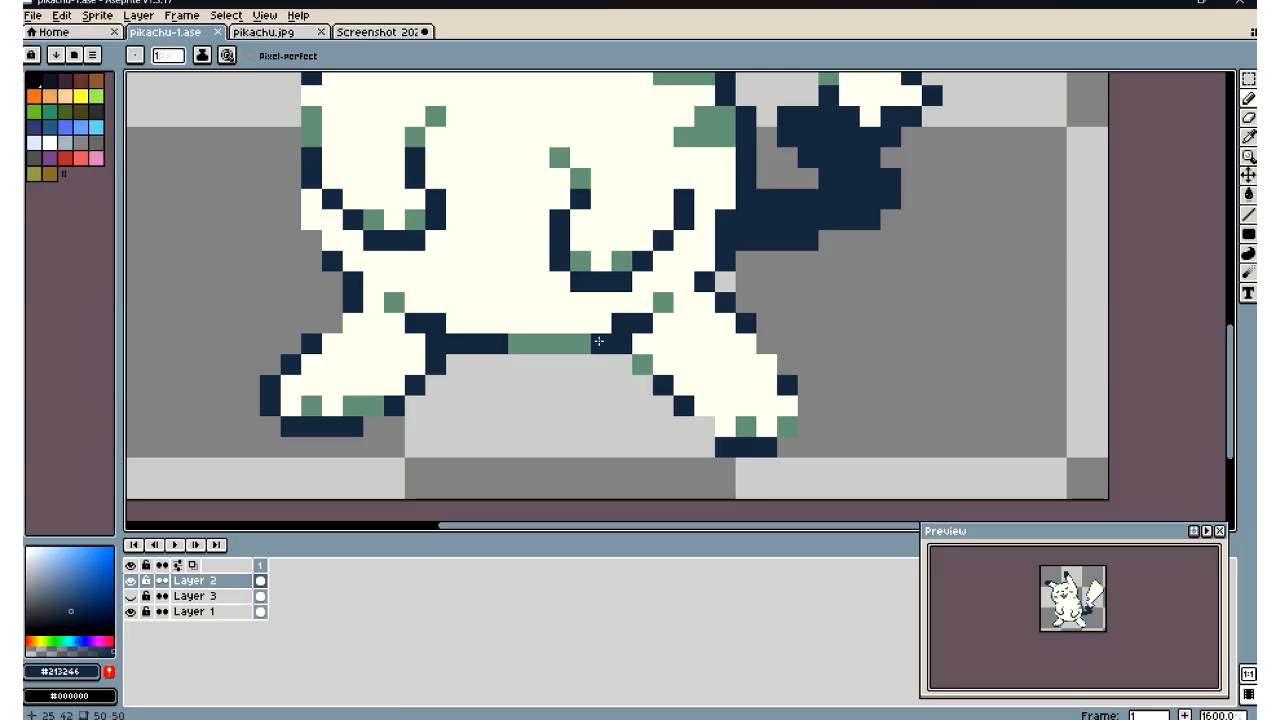
mouse_move(600, 344)
mouse_down()
mouse_move(515, 333)
mouse_move(623, 341)
mouse_up()
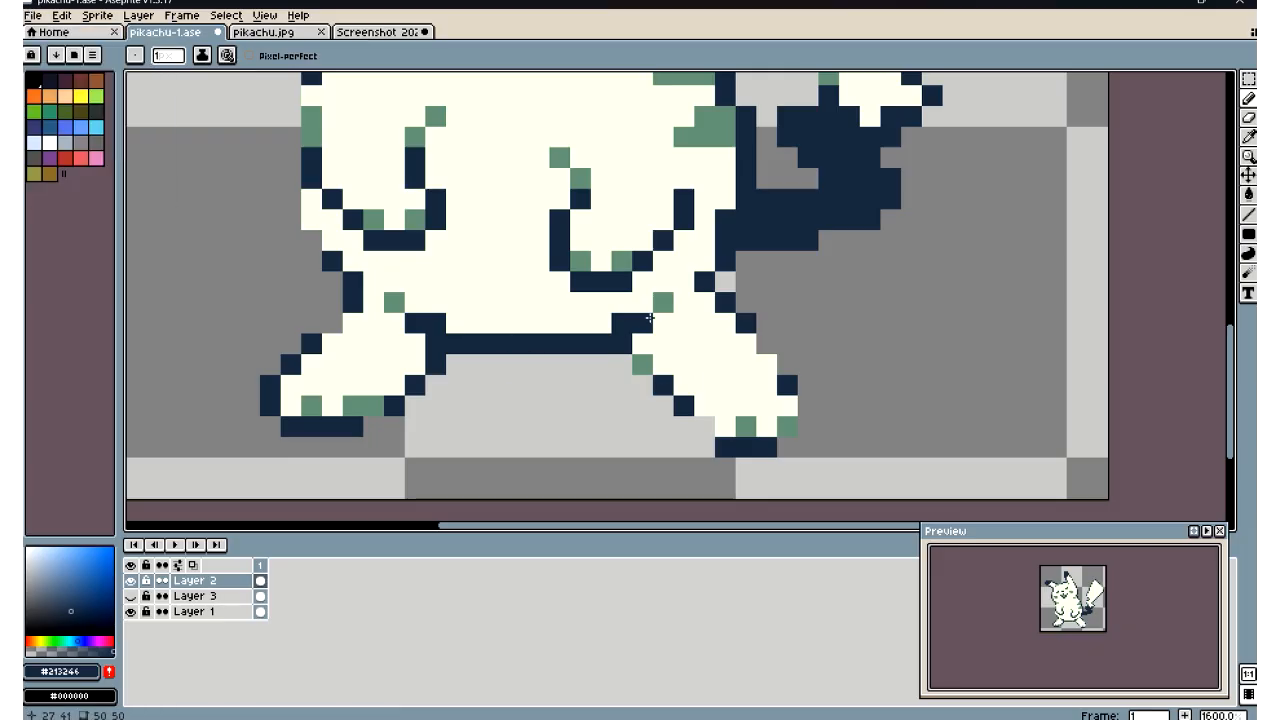
Pick the green #658F77 and recolor the navy pixel at the belly line's right end, beside the right leg
key(i)
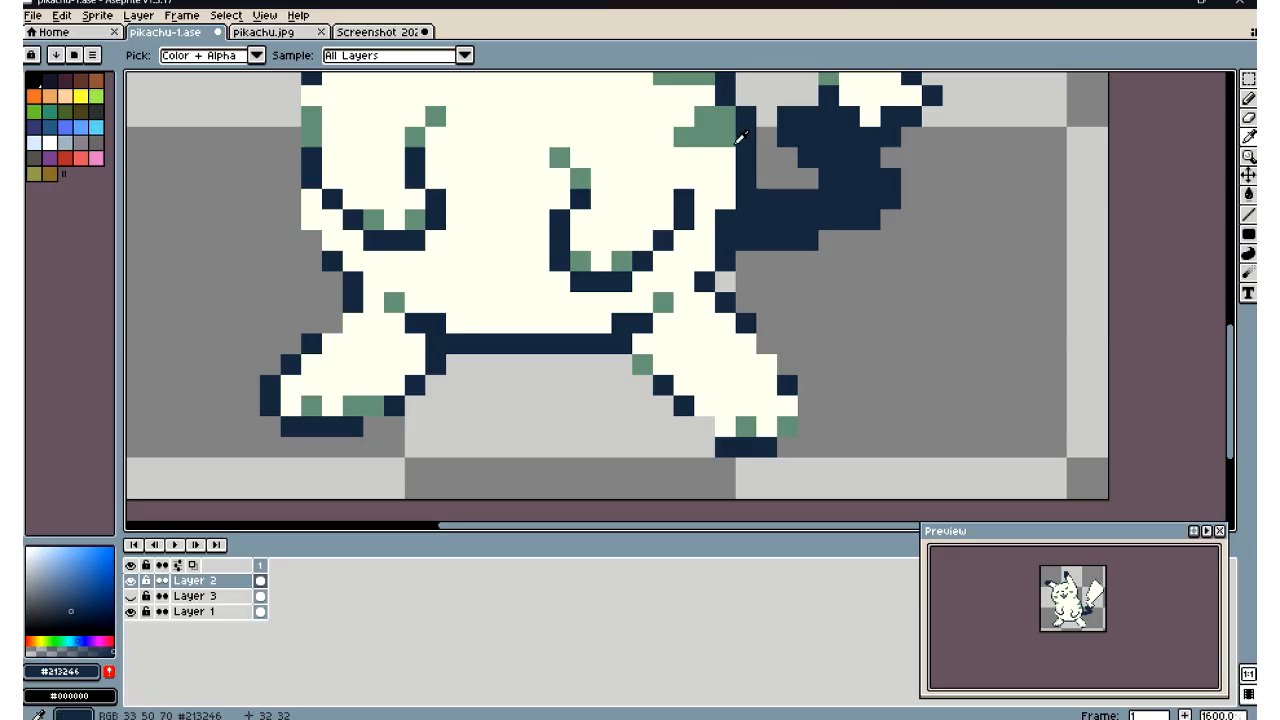
click(738, 139)
key(b)
click(604, 337)
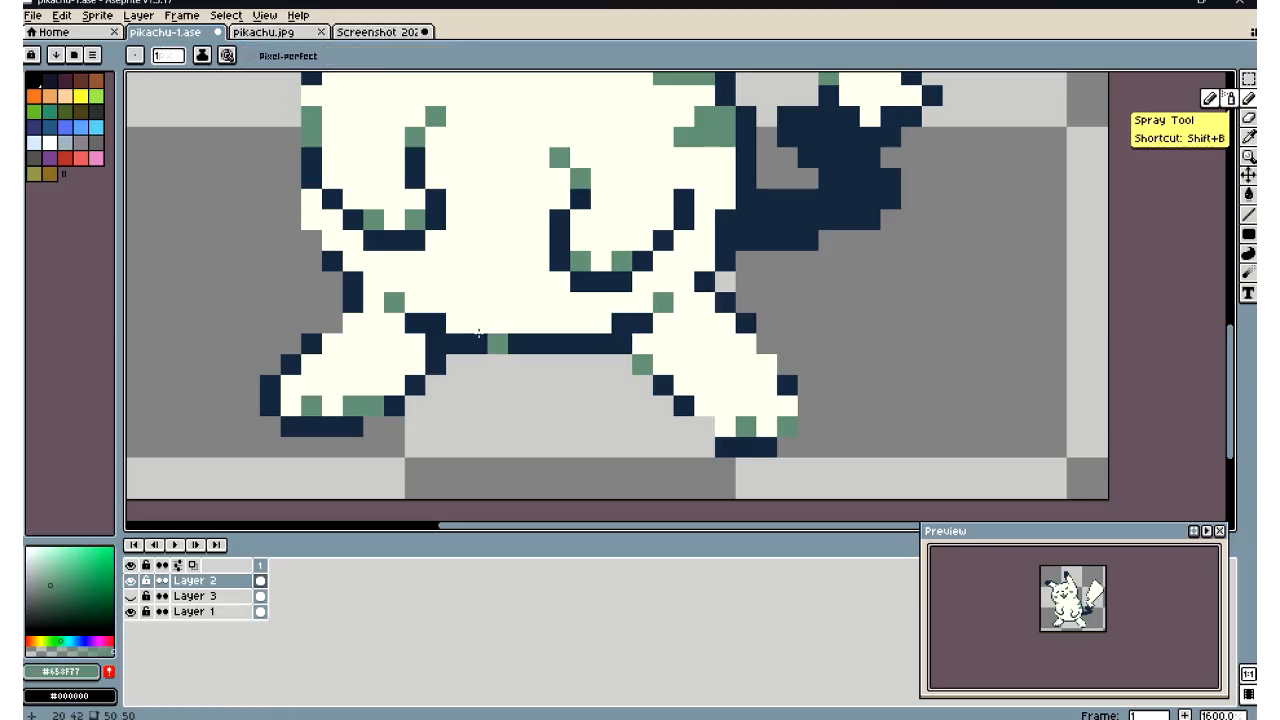
click(621, 343)
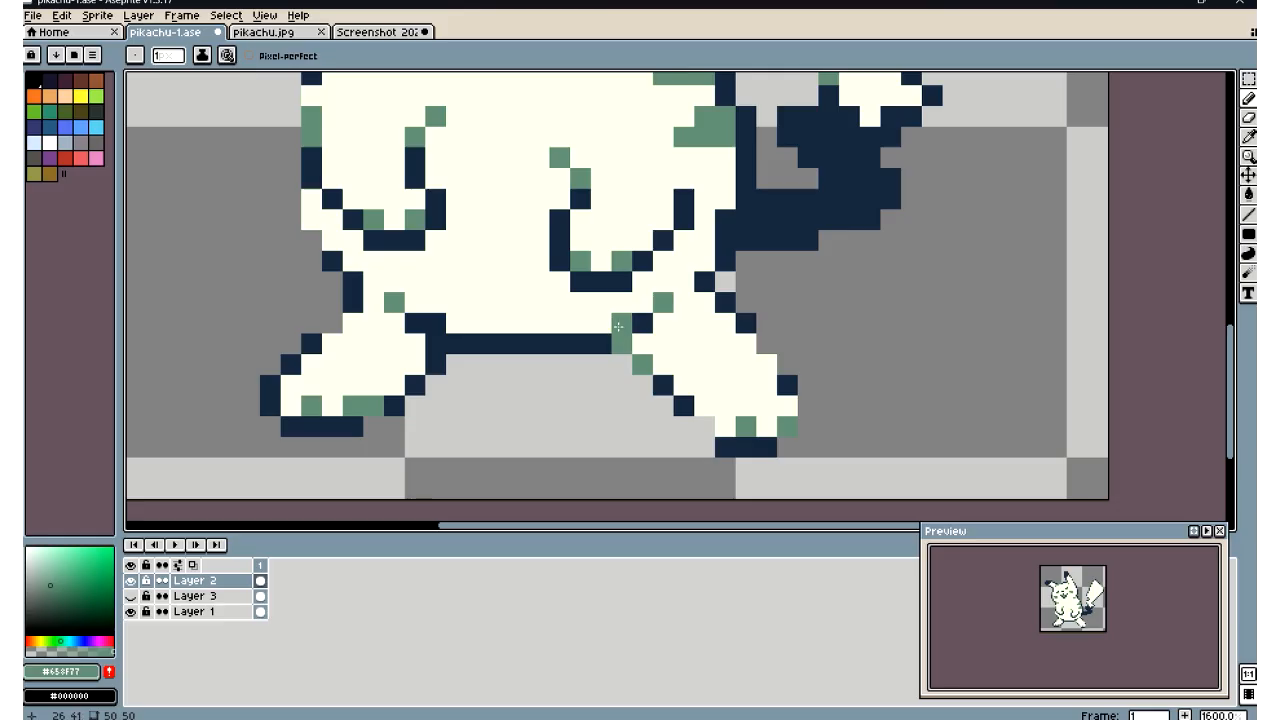
Recolor both ends of the belly line and the adjoining lower crease pixels of both legs green
click(642, 323)
click(435, 343)
click(435, 323)
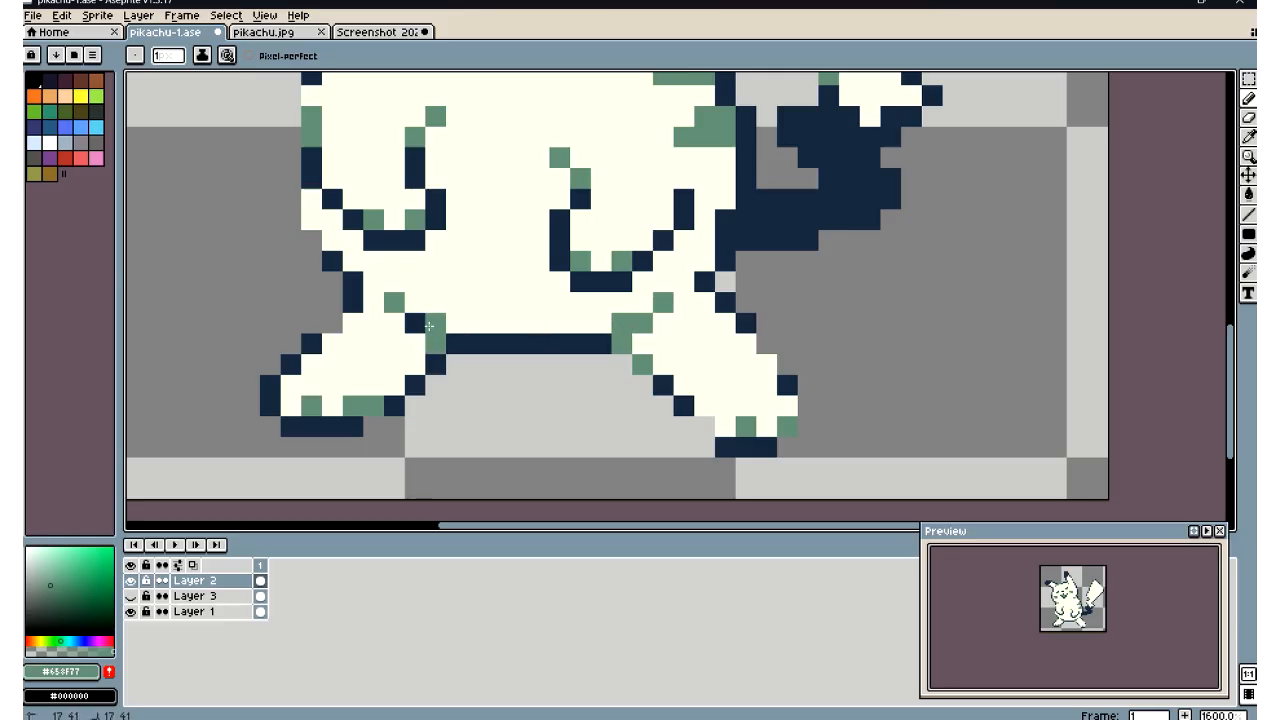
click(456, 343)
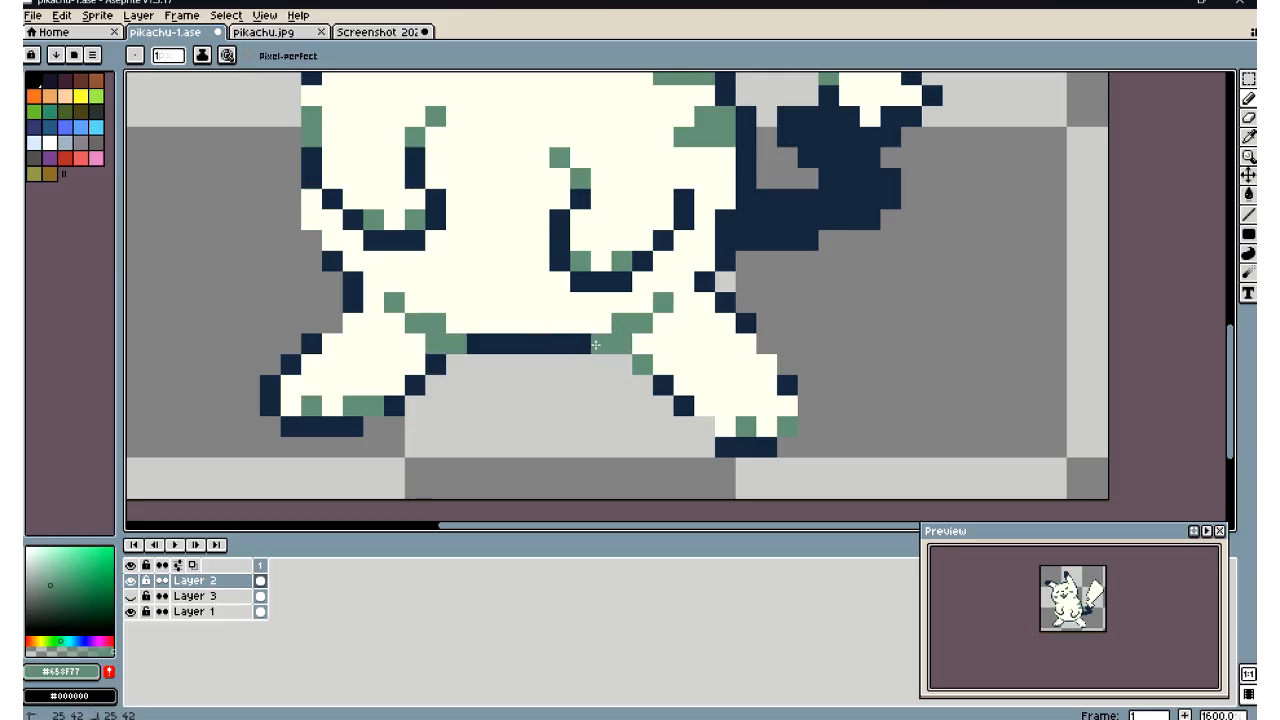
scroll(517, 383, down, 6)
scroll(516, 380, down, 2)
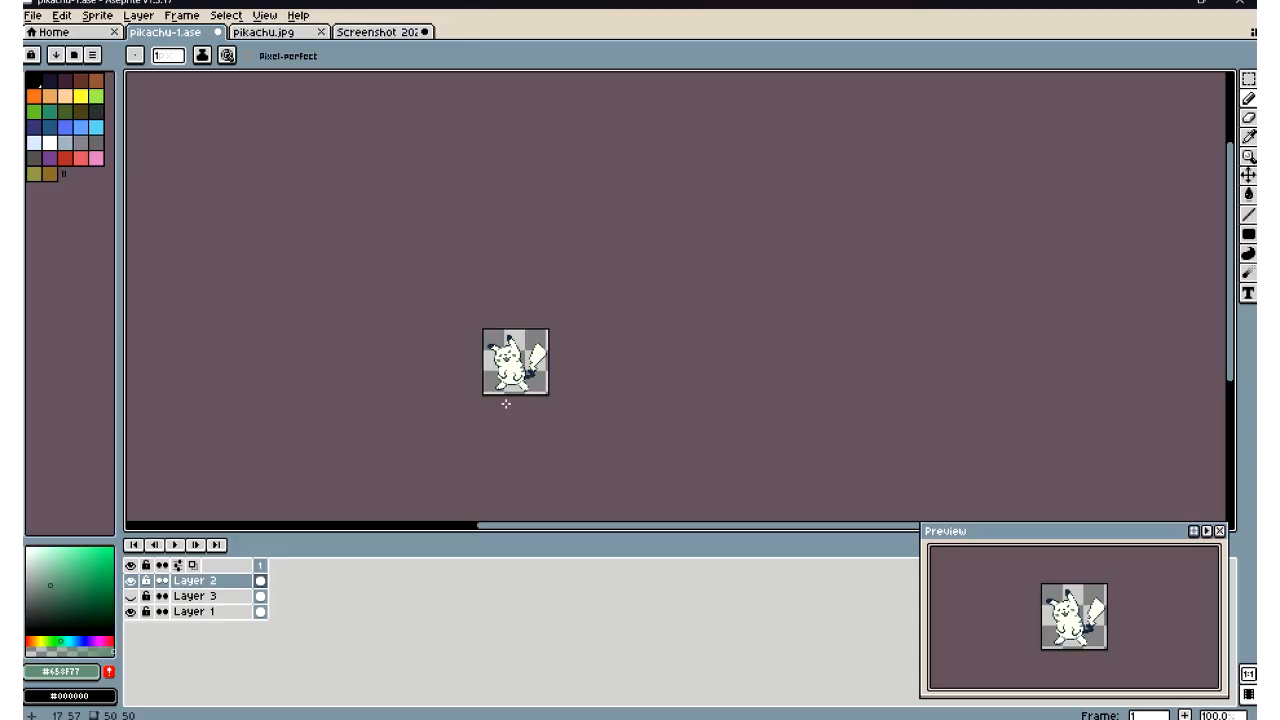
Try green on the middle pixels of the belly line and undo it
scroll(524, 410, up, 5)
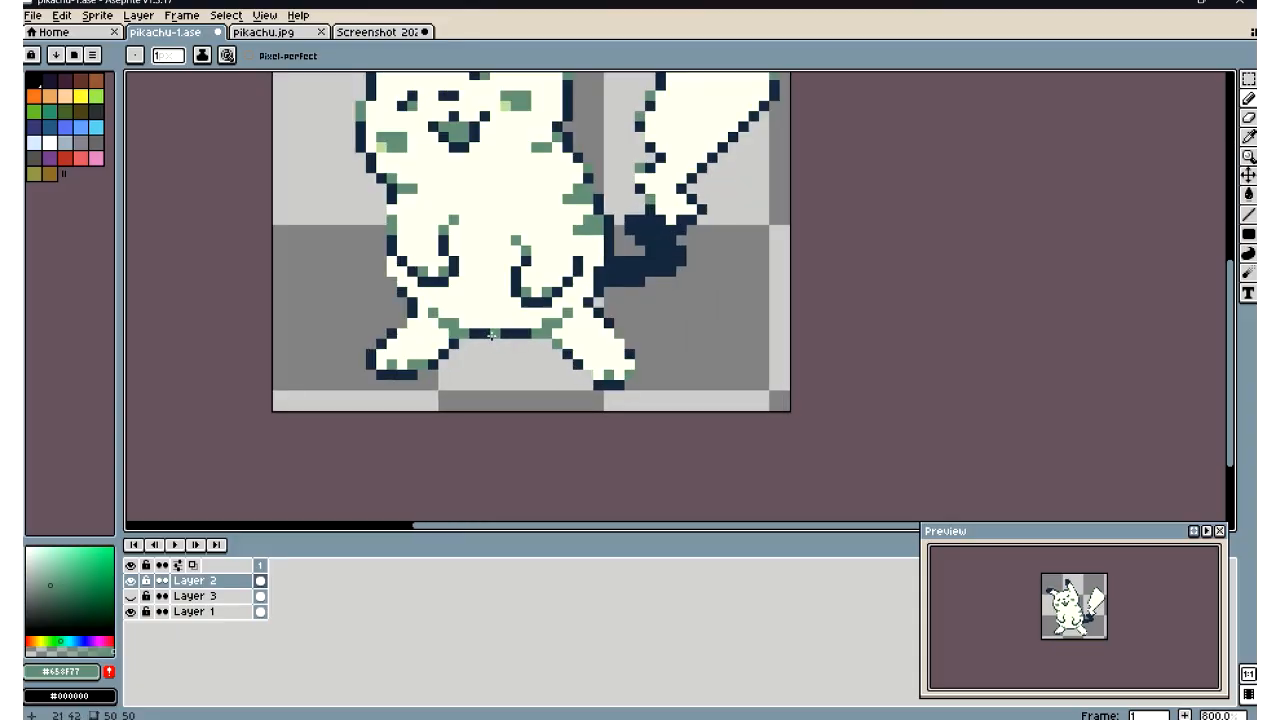
scroll(507, 362, down, 5)
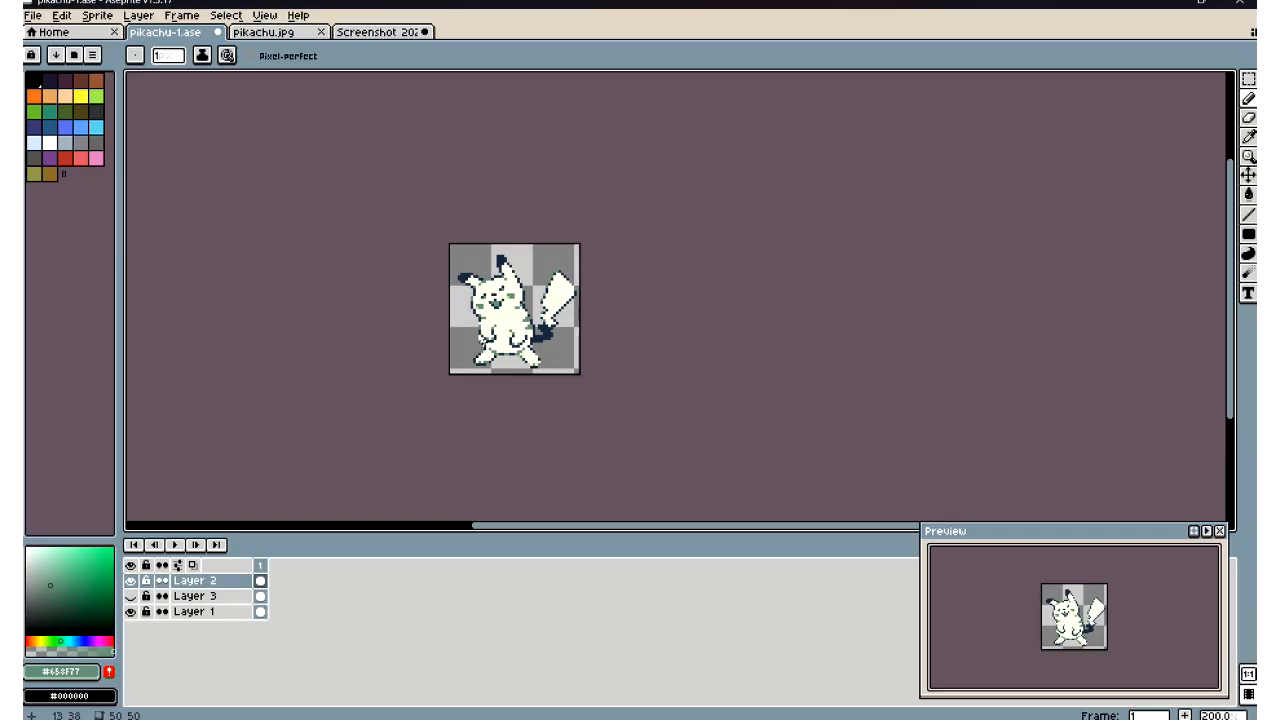
scroll(476, 321, up, 8)
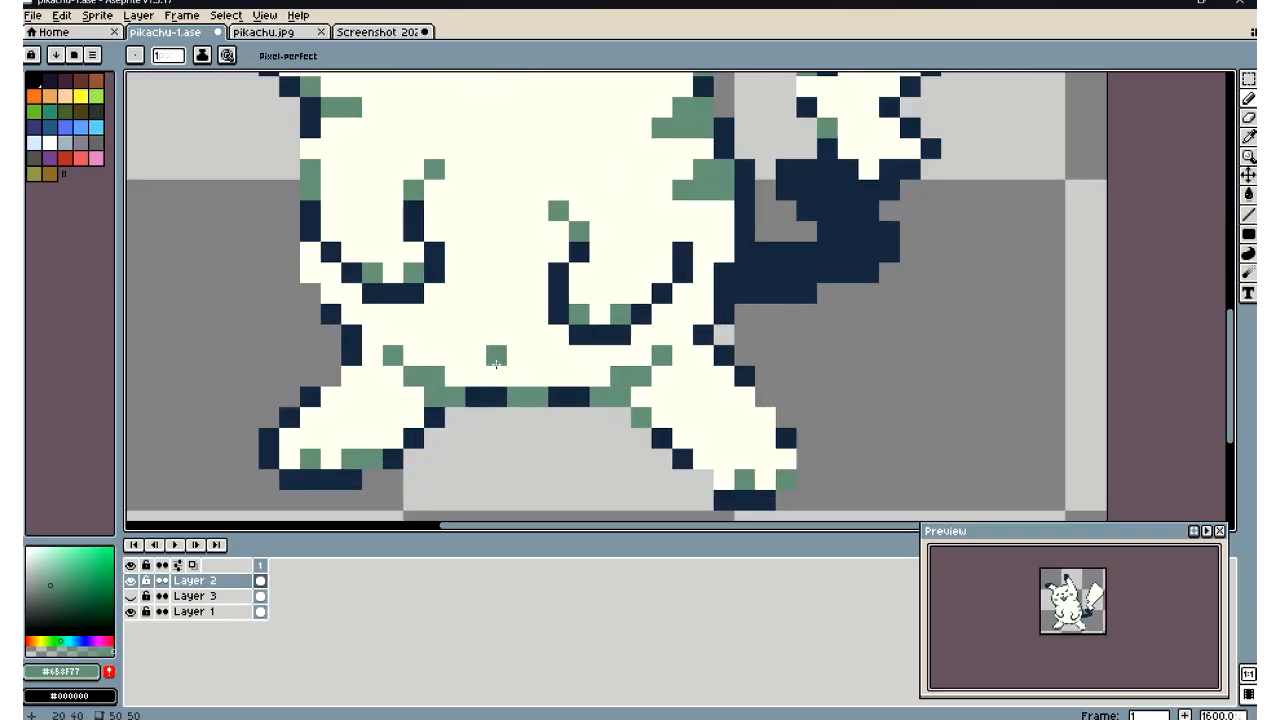
key(ctrl+z)
Save the Pikachu sprite file
scroll(514, 450, down, 6)
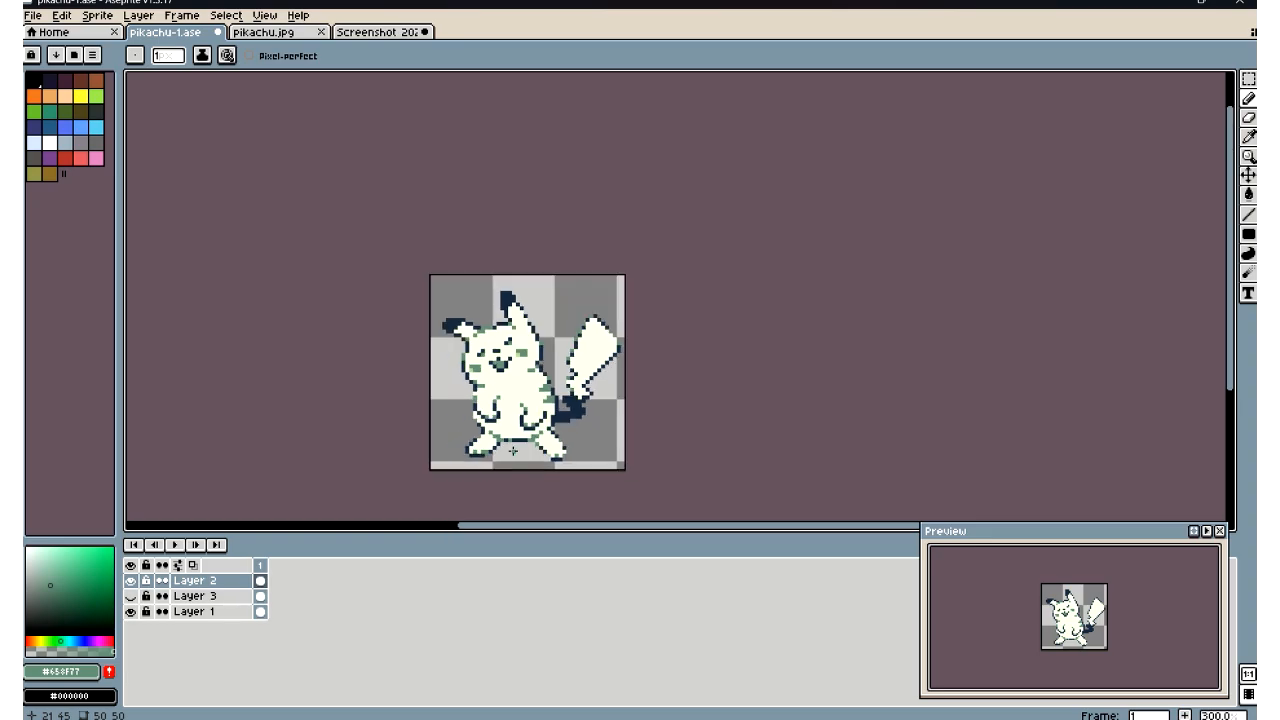
scroll(513, 451, down, 1)
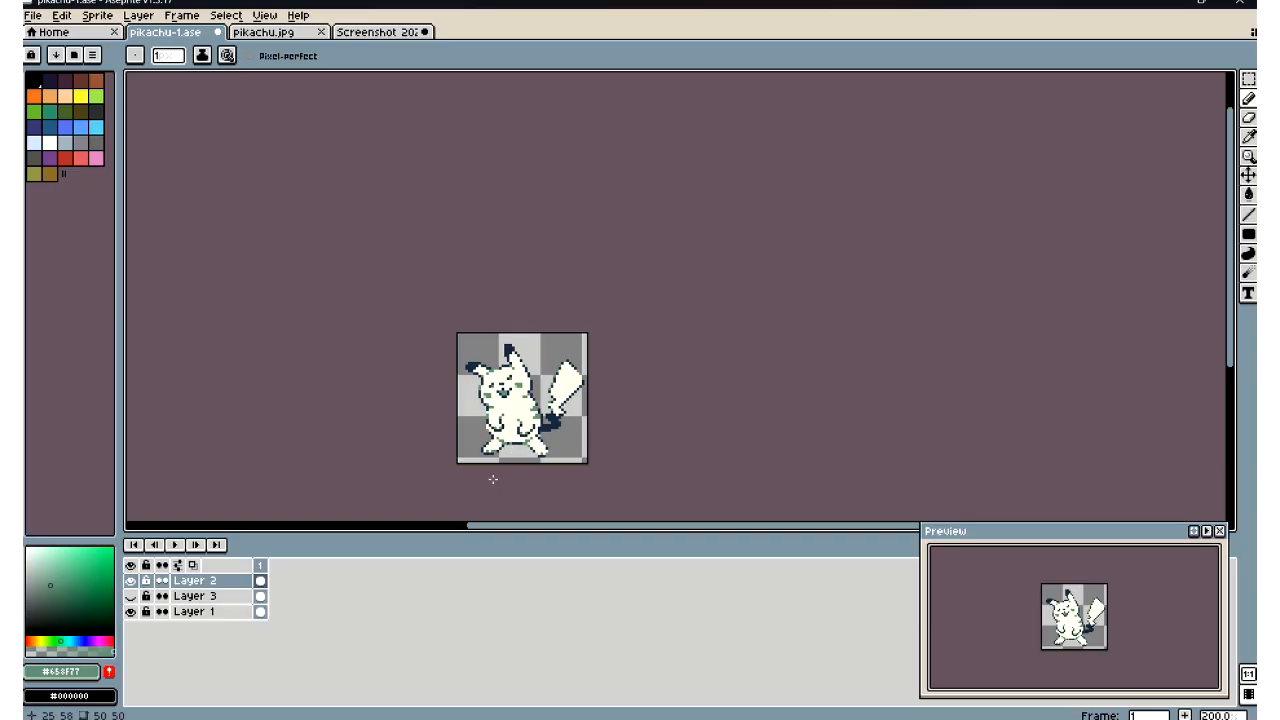
scroll(496, 440, up, 2)
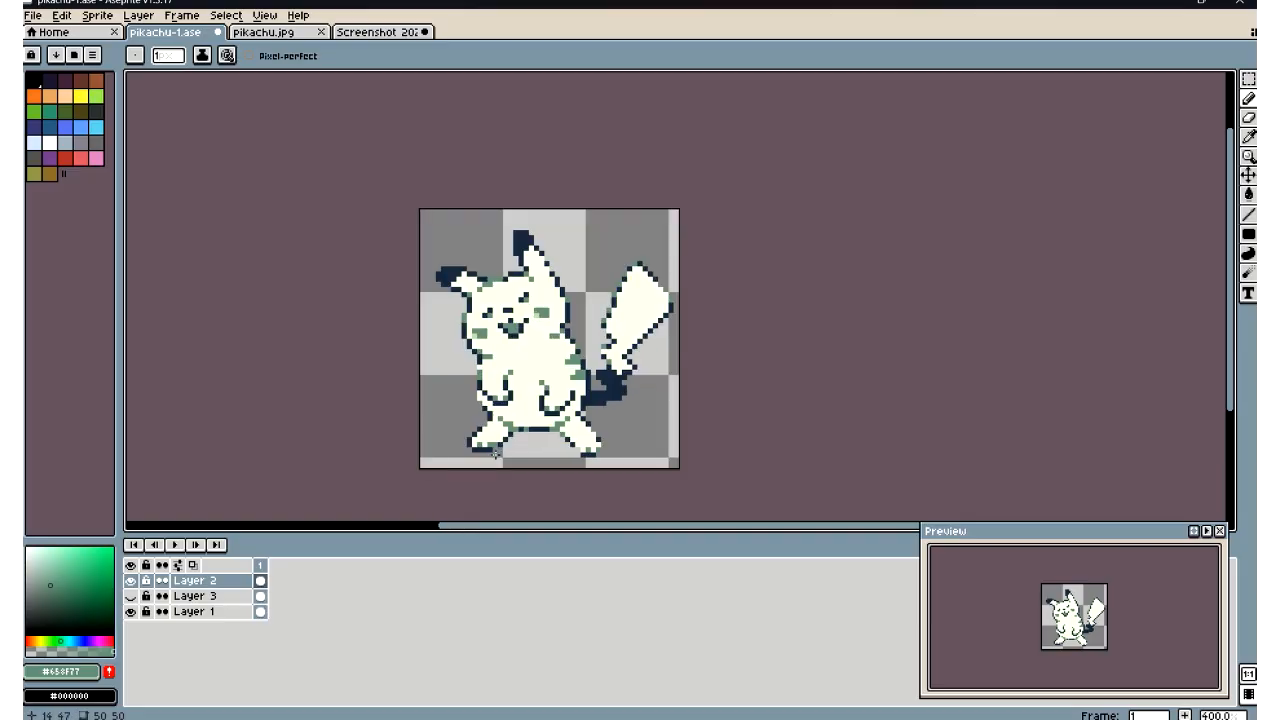
click(33, 15)
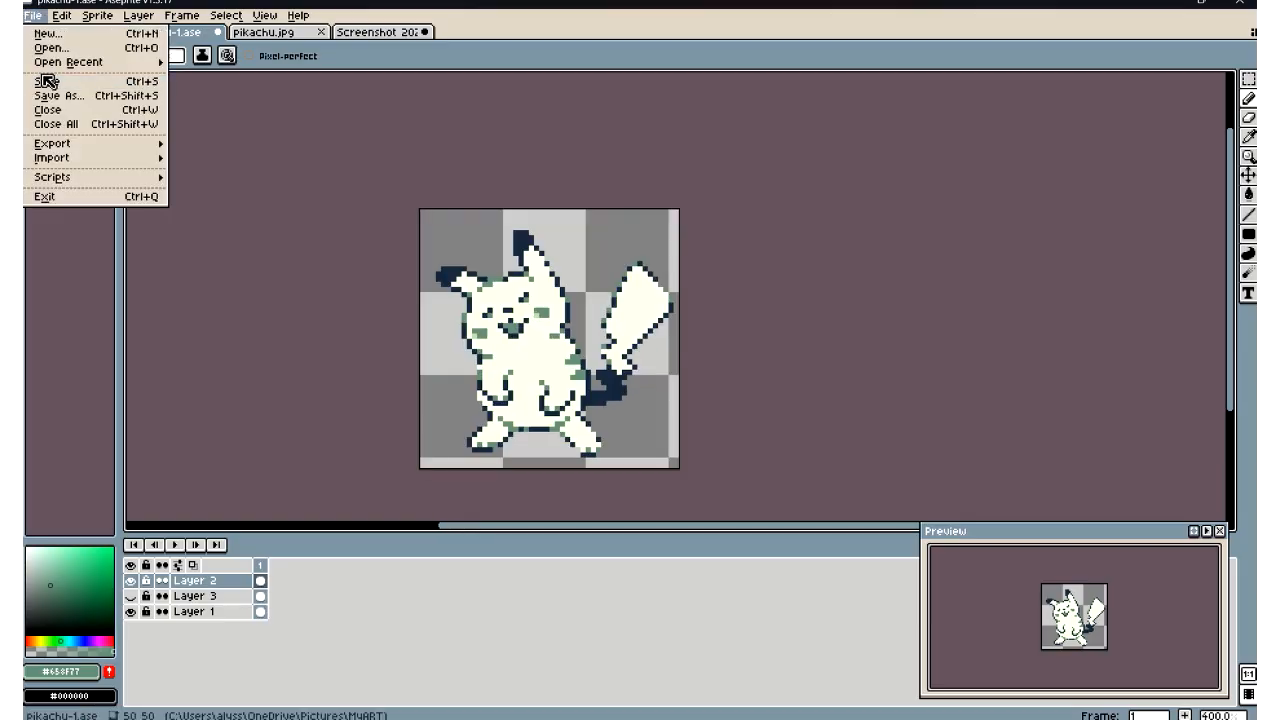
click(47, 81)
Show Layer 3 with its color swatches and hide it again
click(131, 596)
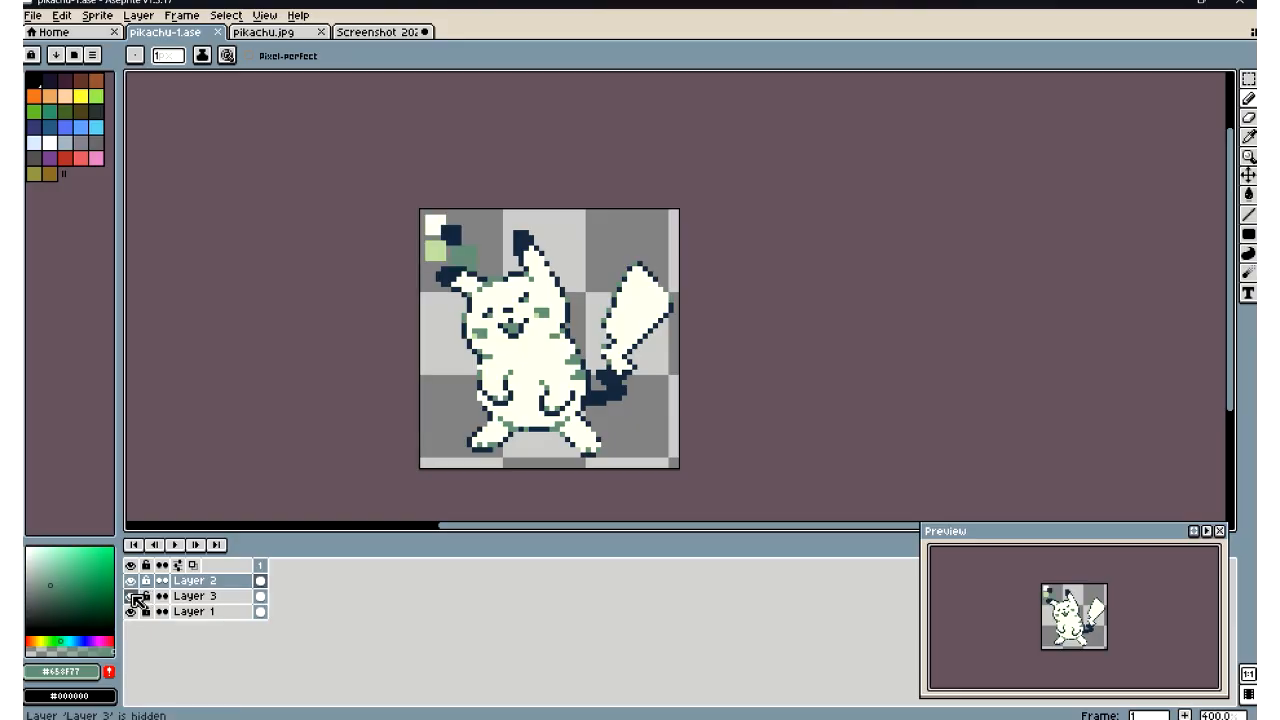
click(133, 596)
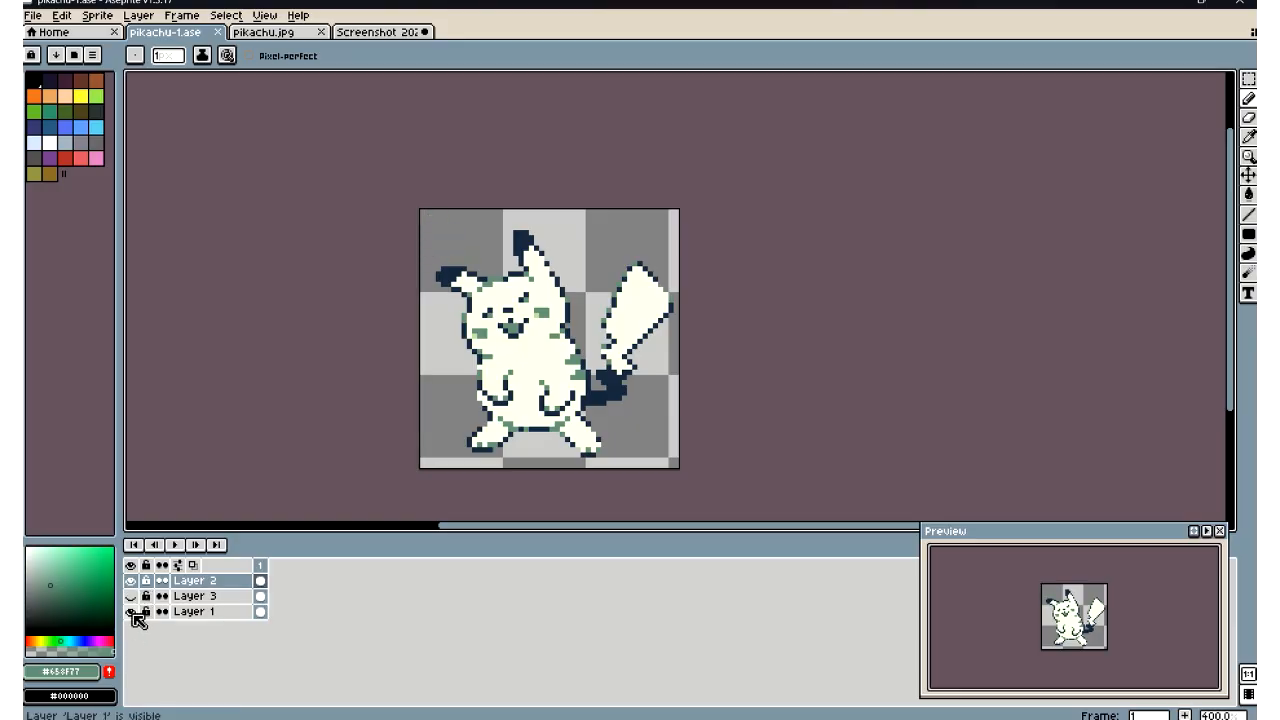
click(131, 611)
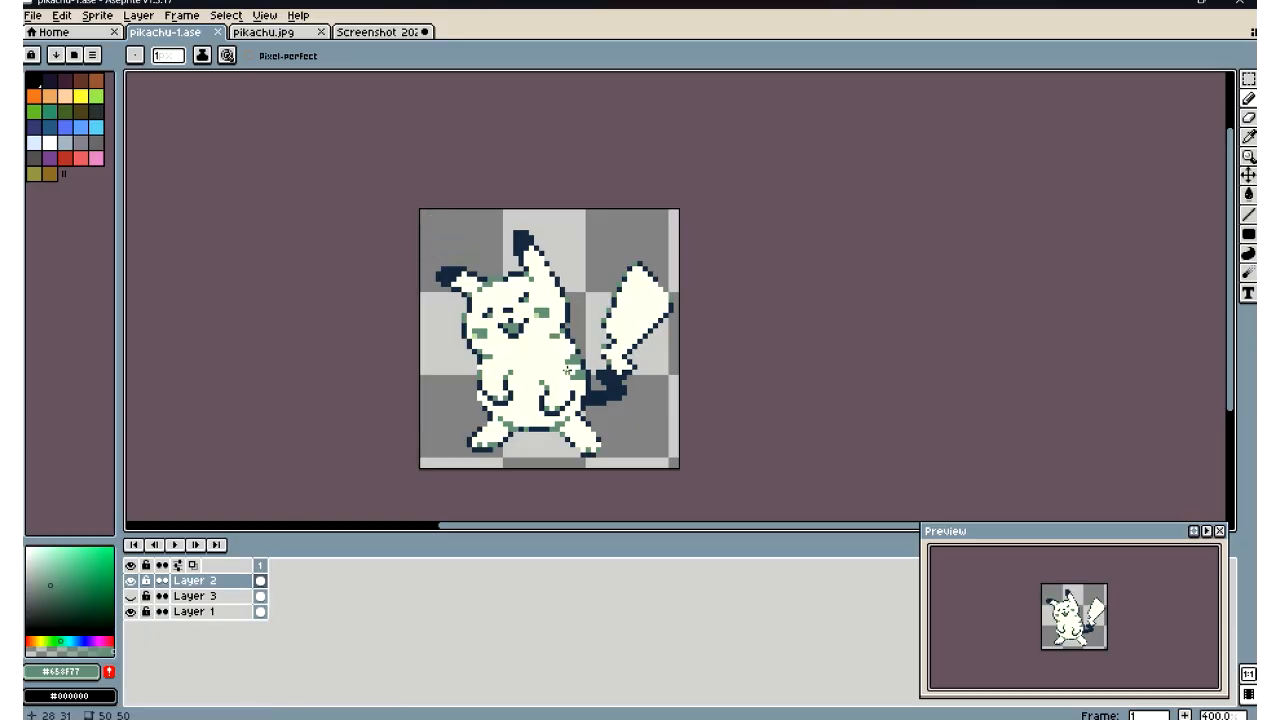
Erase the two outer corner pixels on the right side of the upright ear's navy tip
scroll(547, 338, down, 3)
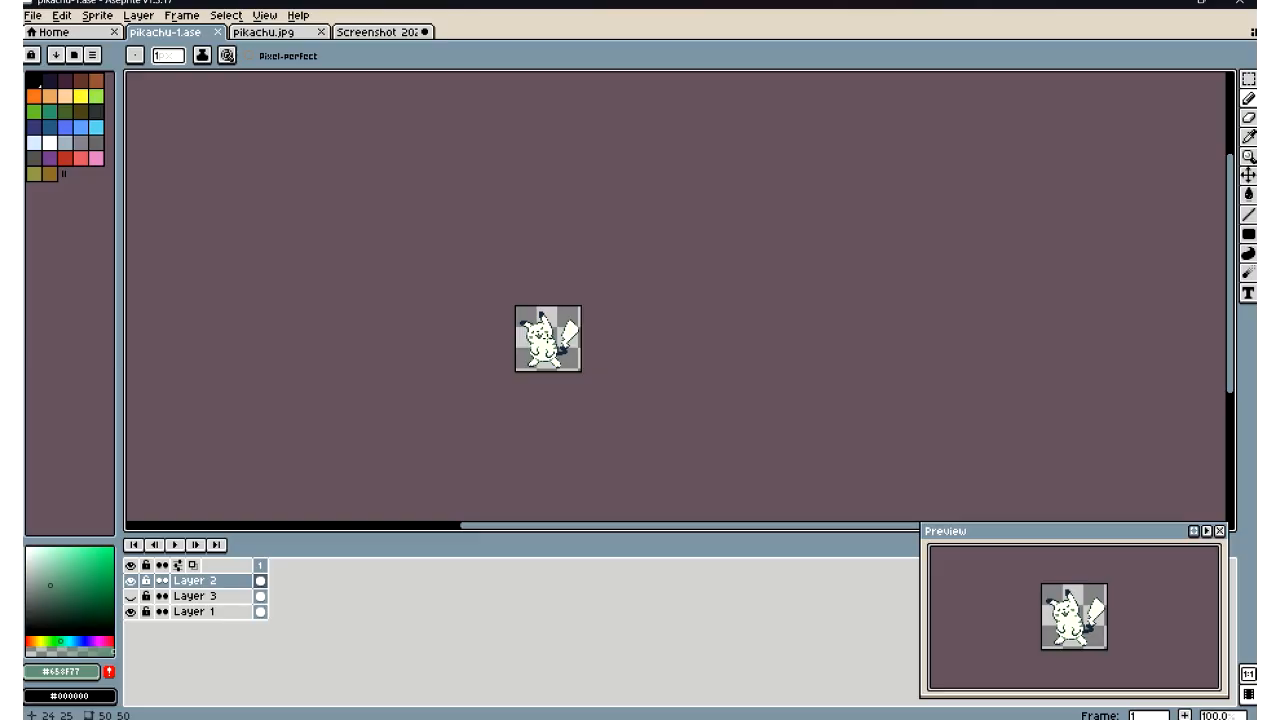
scroll(547, 338, up, 3)
scroll(492, 241, up, 4)
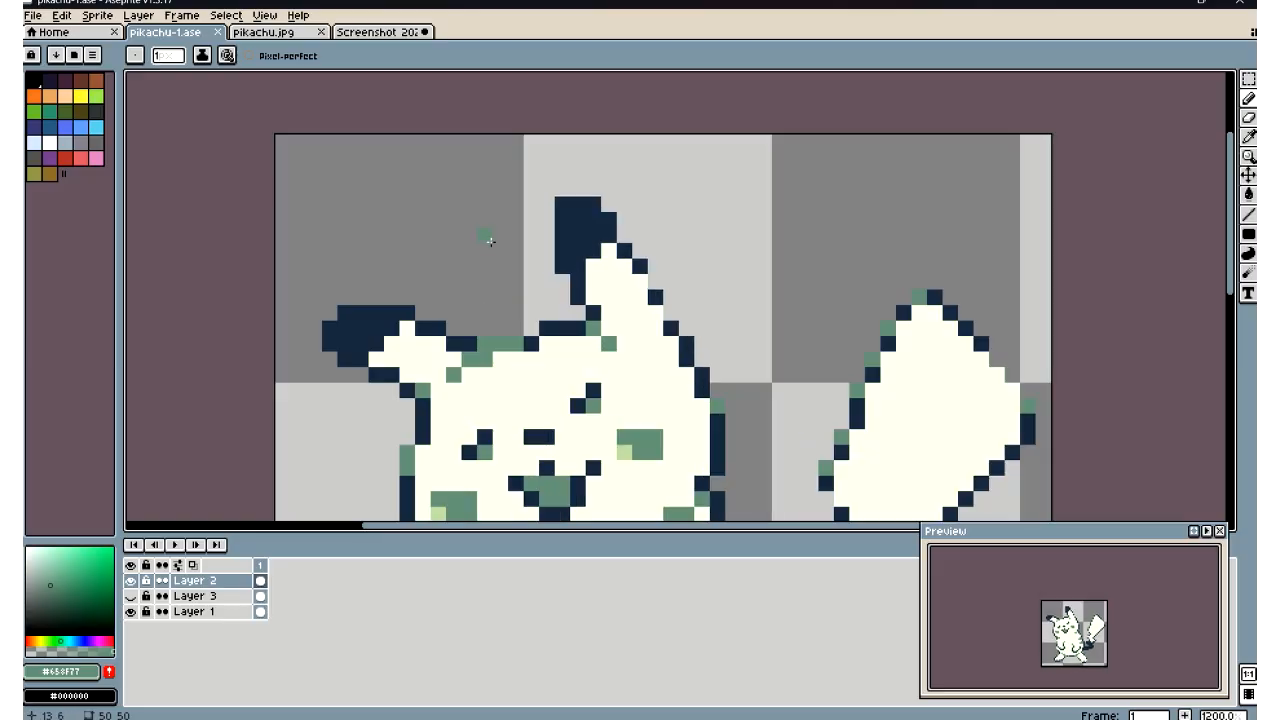
scroll(413, 186, down, 4)
scroll(413, 186, up, 1)
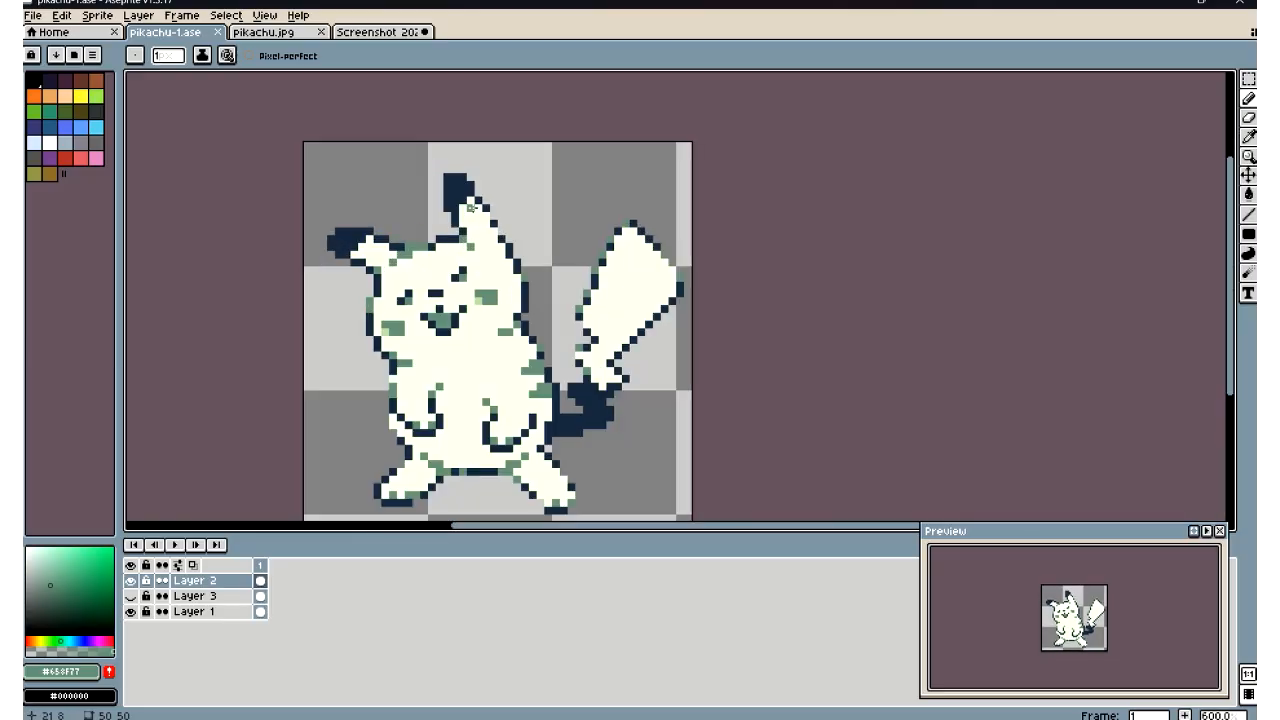
key(b)
scroll(451, 185, up, 3)
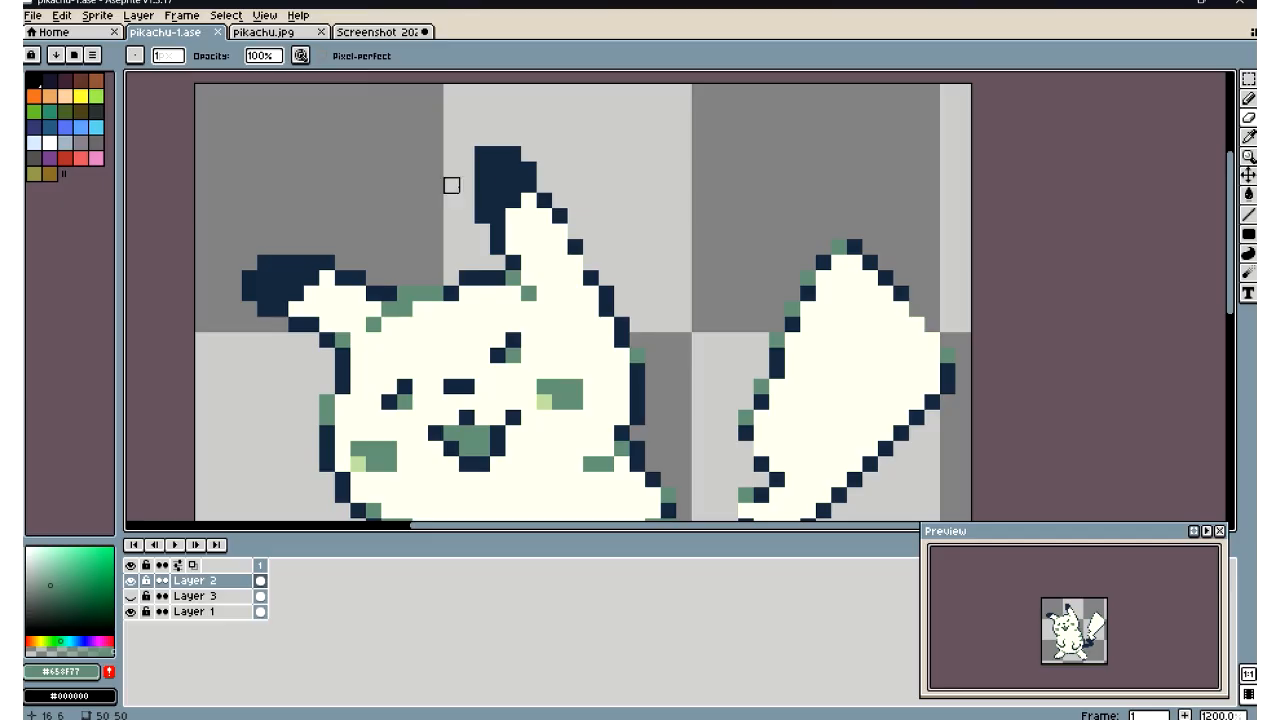
click(513, 154)
click(529, 169)
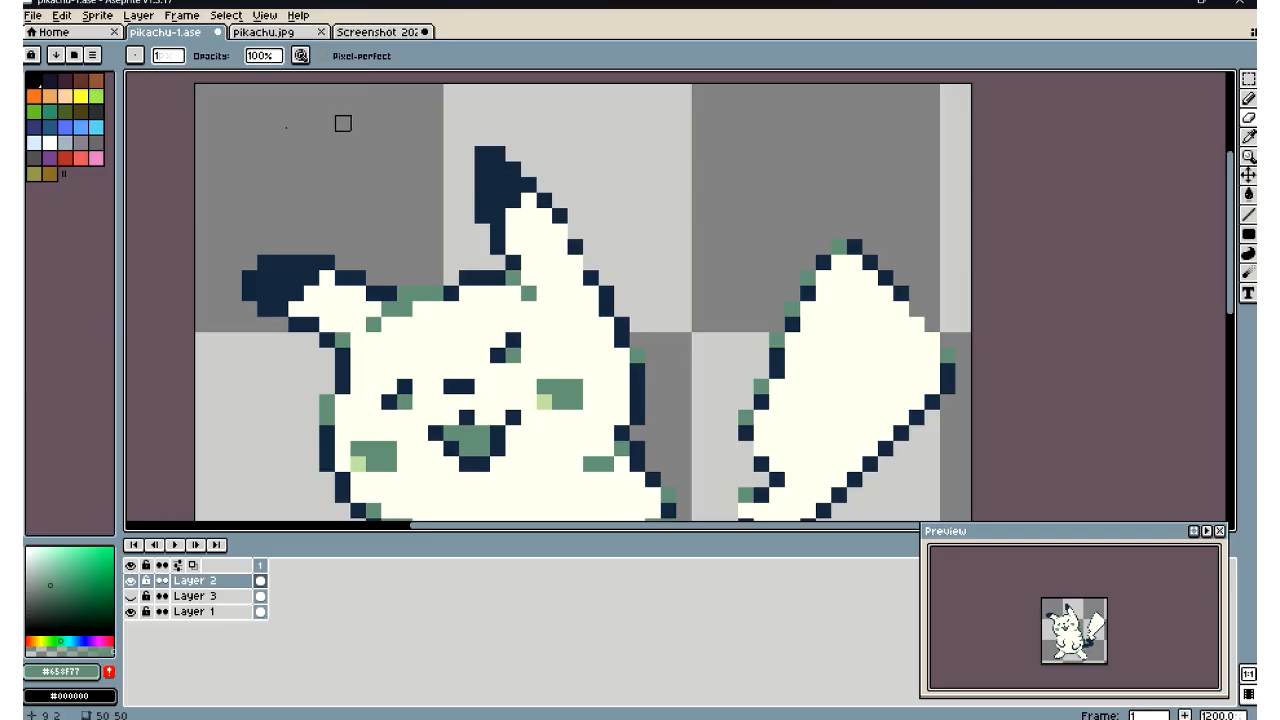
Pick the navy #213246 and add a column of three pixels to the left edge of the upright ear's tip
scroll(343, 123, down, 7)
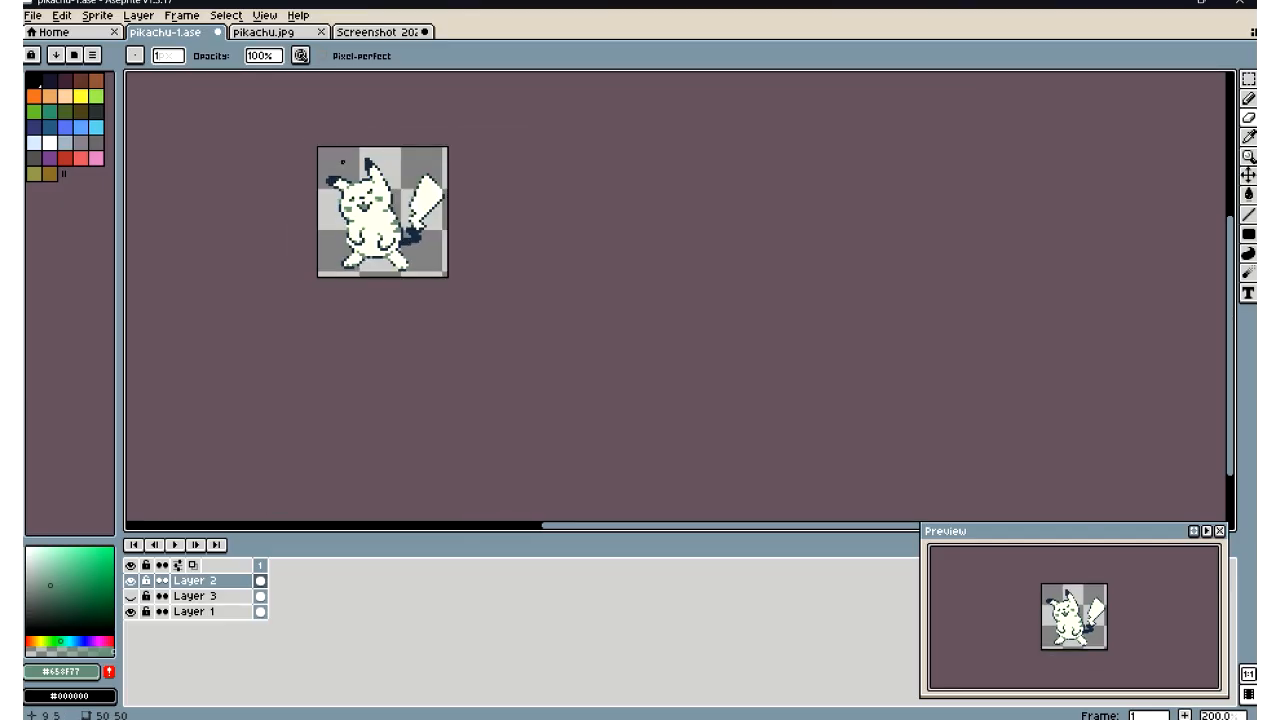
scroll(343, 161, up, 5)
scroll(343, 160, down, 2)
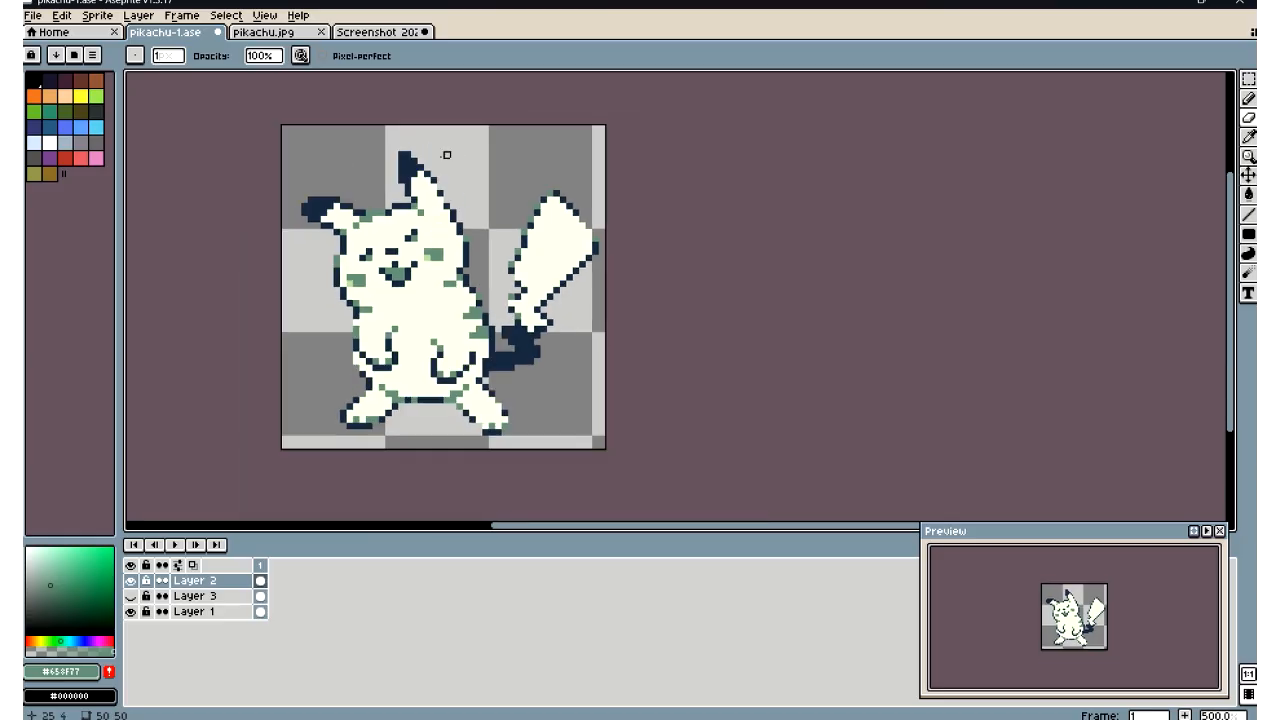
scroll(497, 290, down, 3)
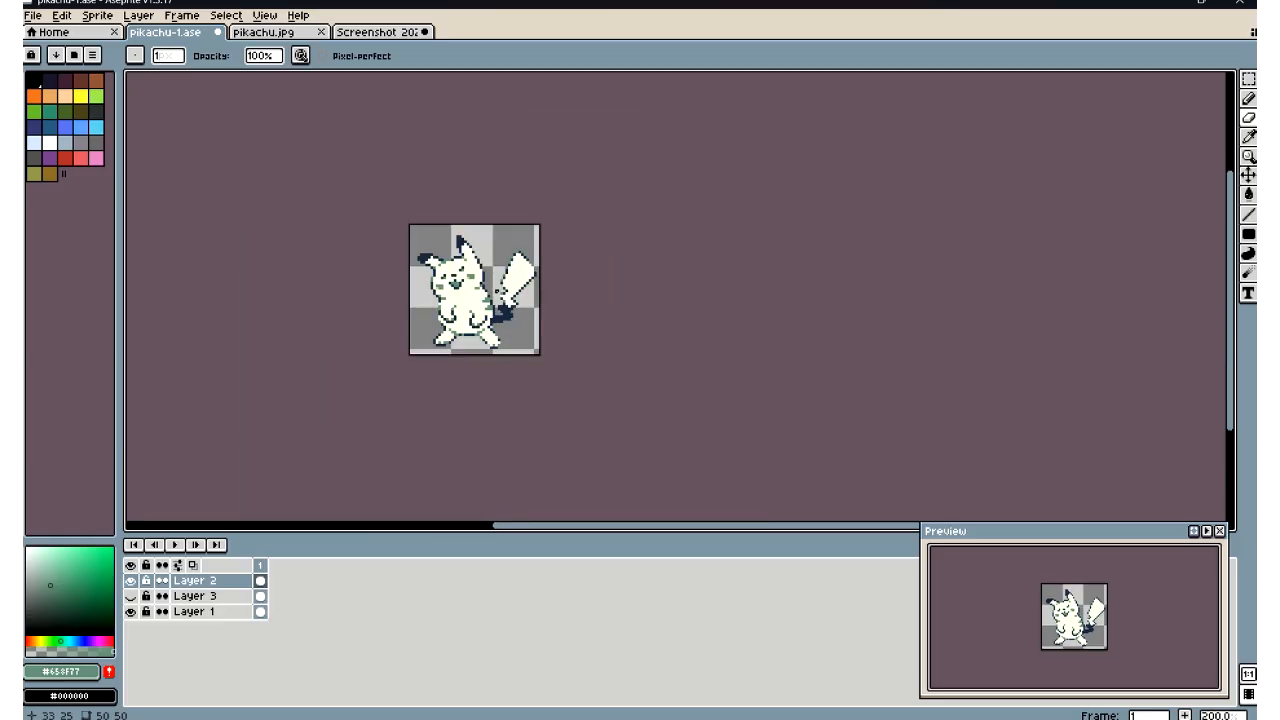
scroll(444, 231, up, 2)
scroll(444, 231, up, 5)
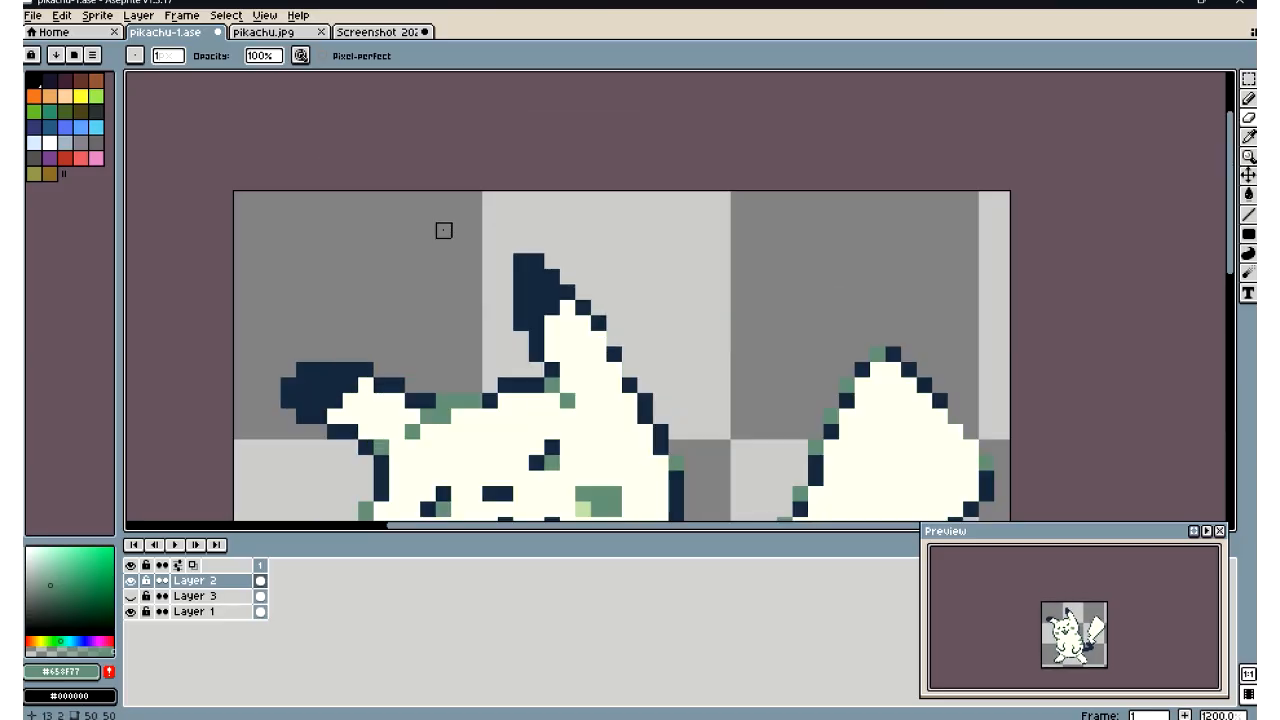
key(i)
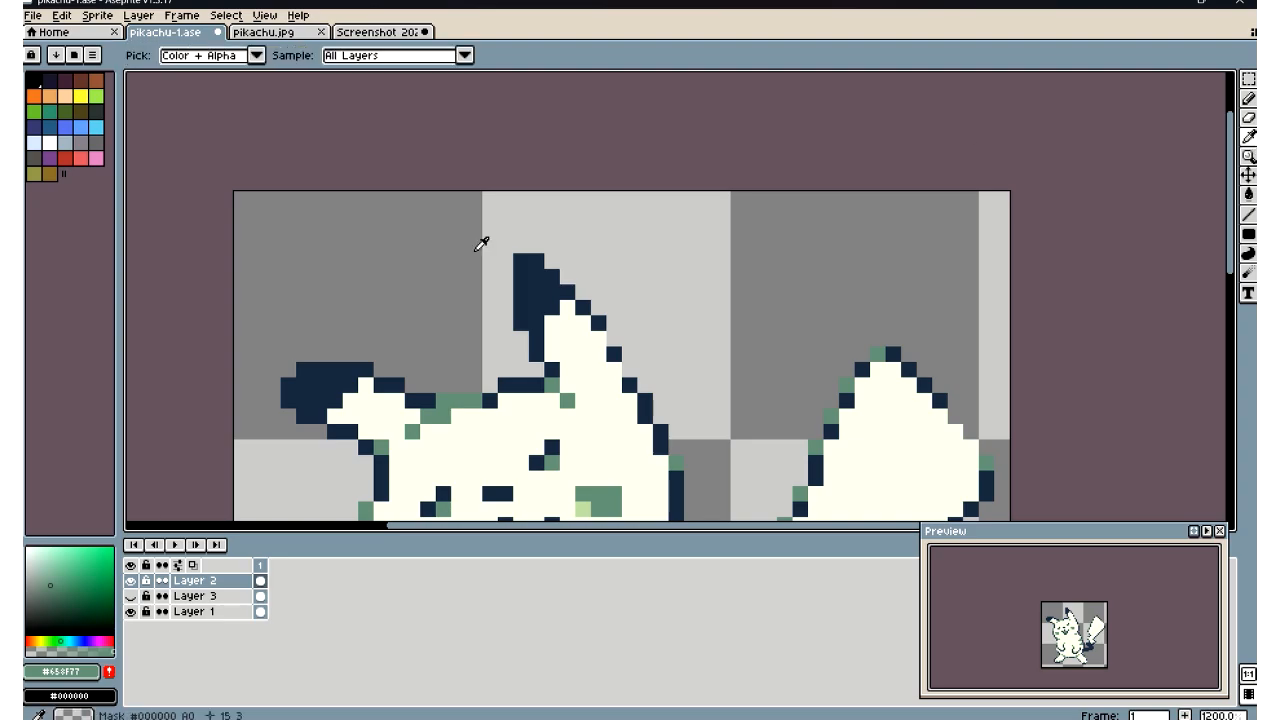
click(521, 276)
key(b)
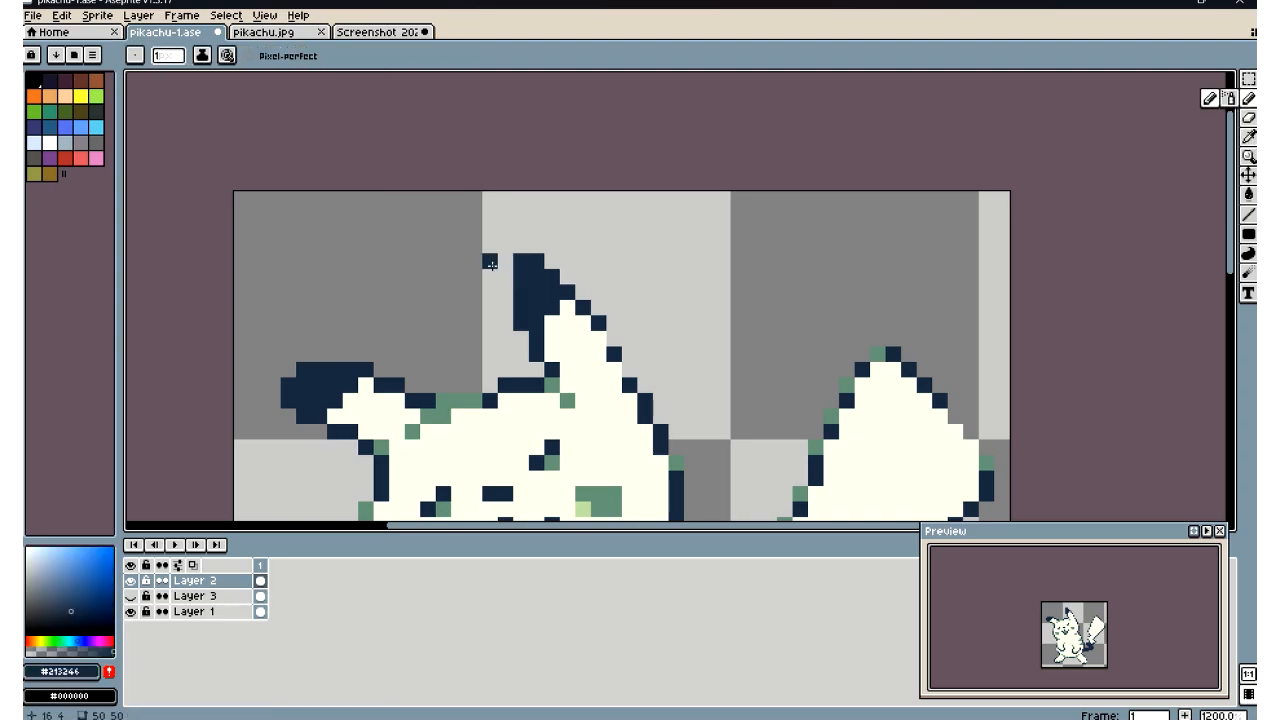
click(506, 276)
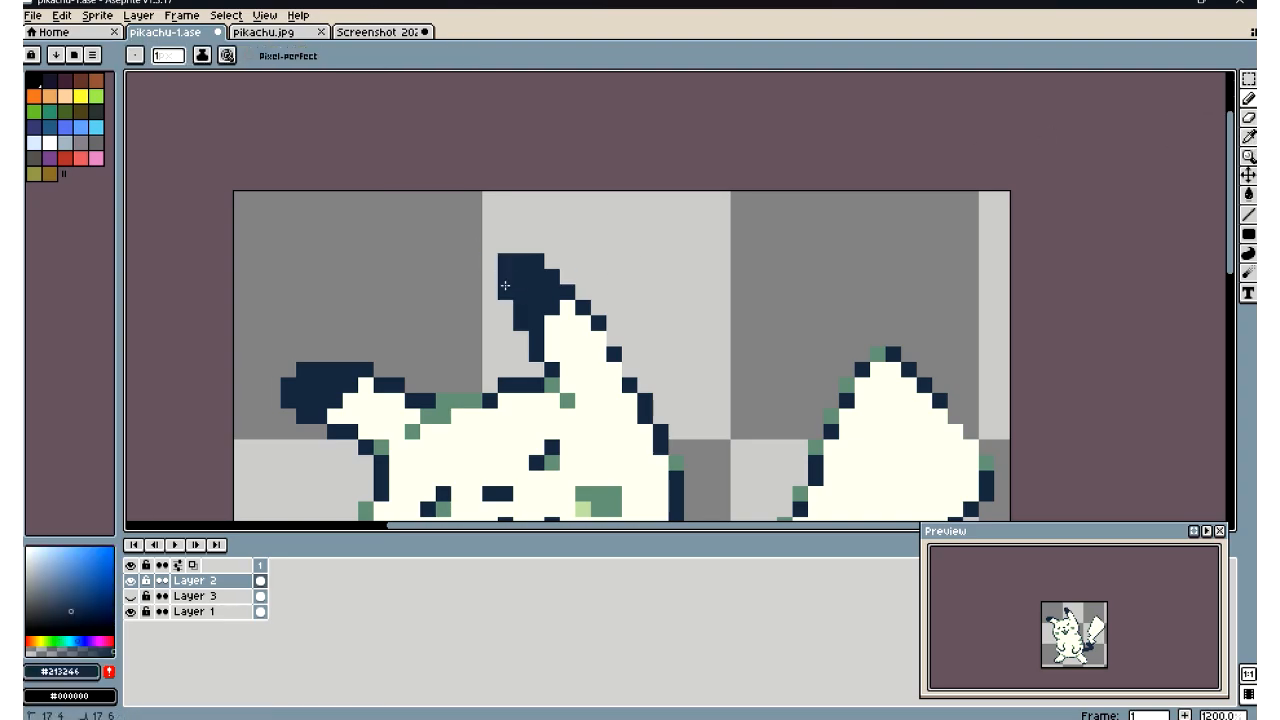
Select the upper part of the upright ear with a rectangular marquee and set the rotation algorithm to Fast Rotation
scroll(320, 245, down, 7)
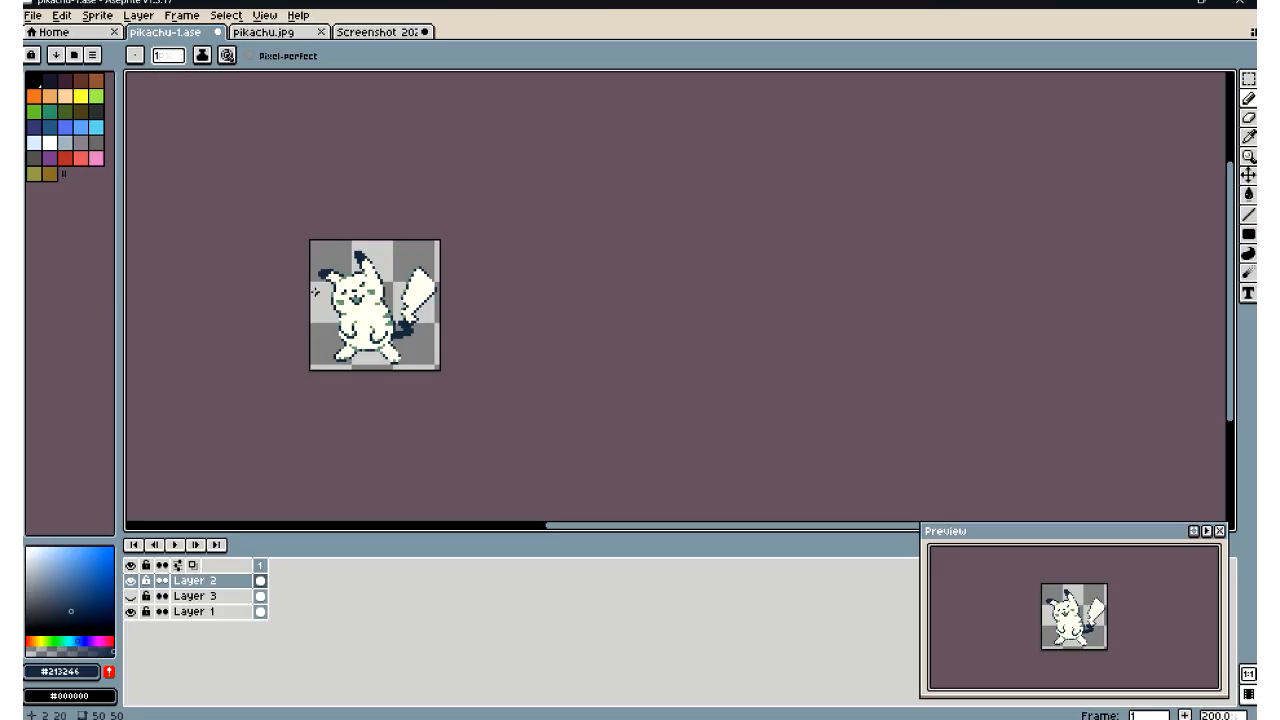
scroll(326, 252, up, 1)
scroll(326, 248, down, 2)
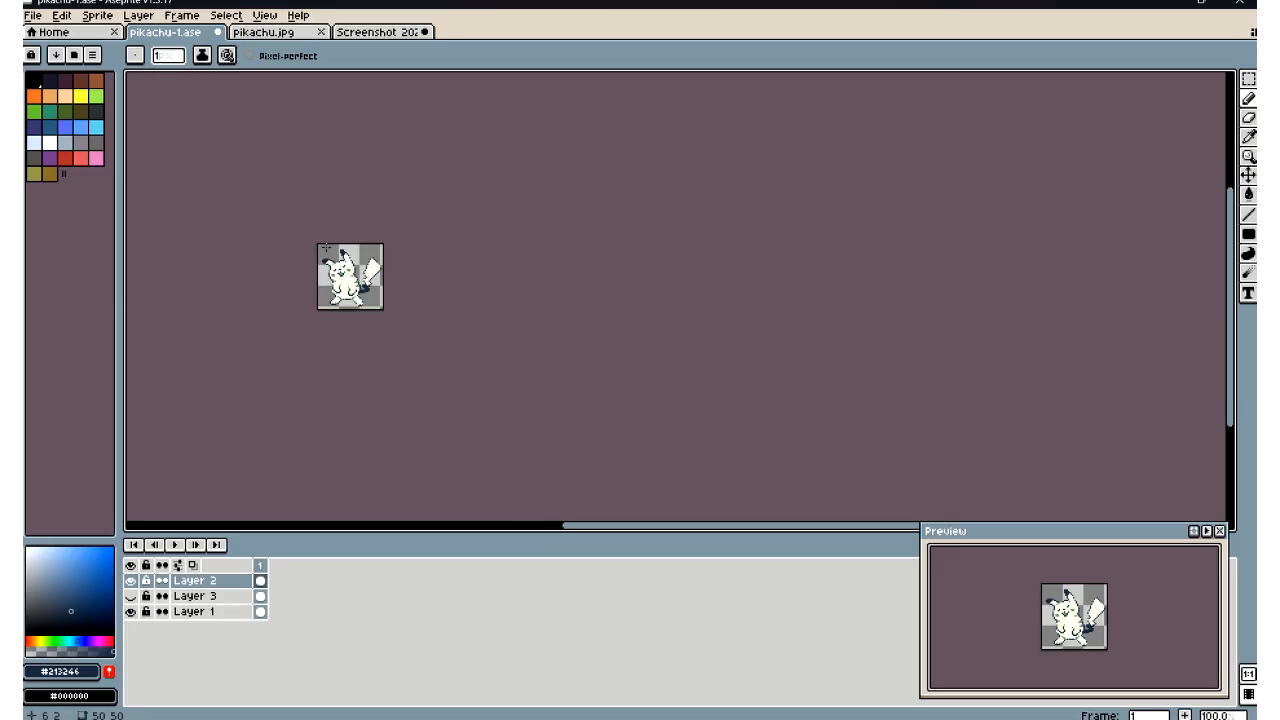
scroll(326, 247, up, 2)
scroll(318, 285, up, 2)
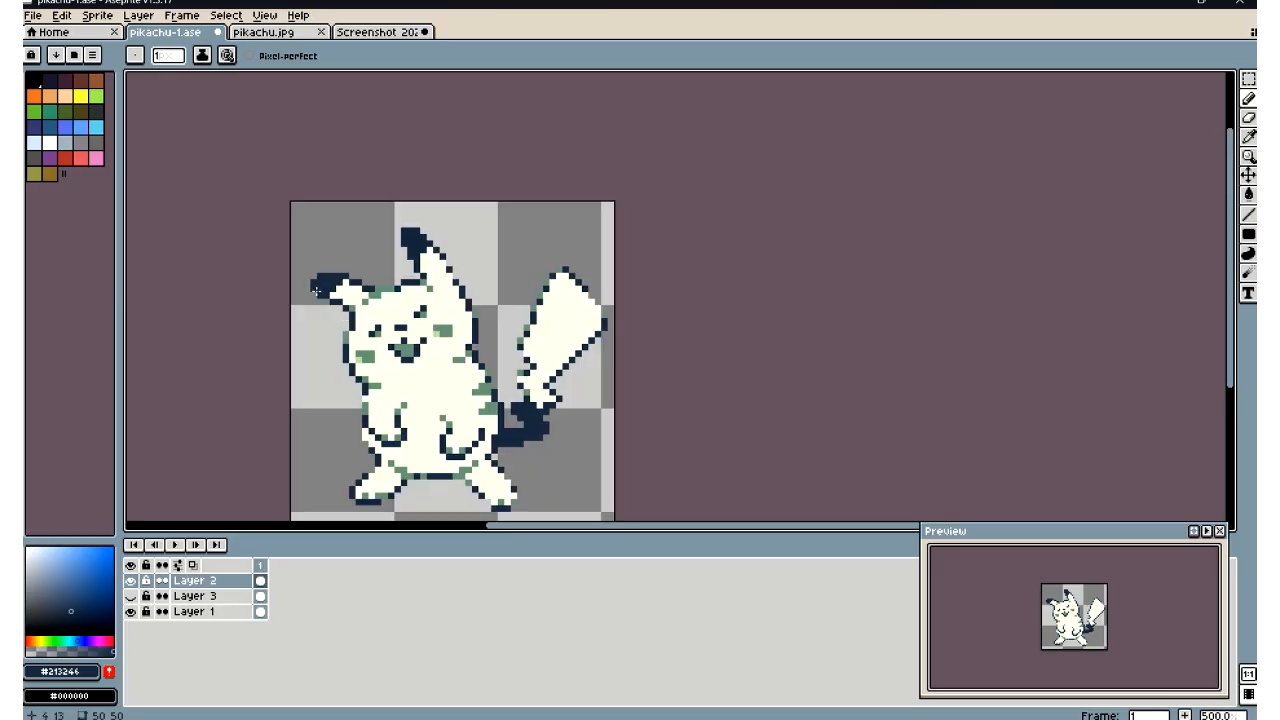
scroll(316, 290, up, 1)
key(m)
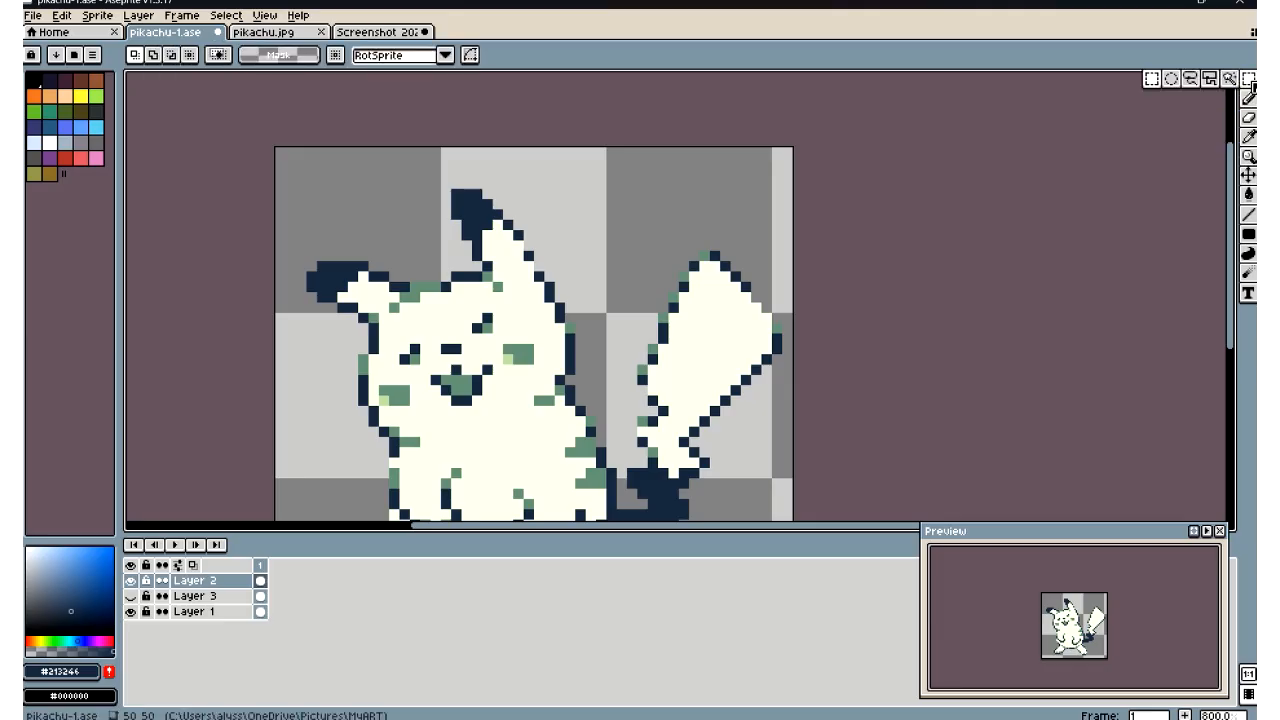
drag(424, 183, 547, 273)
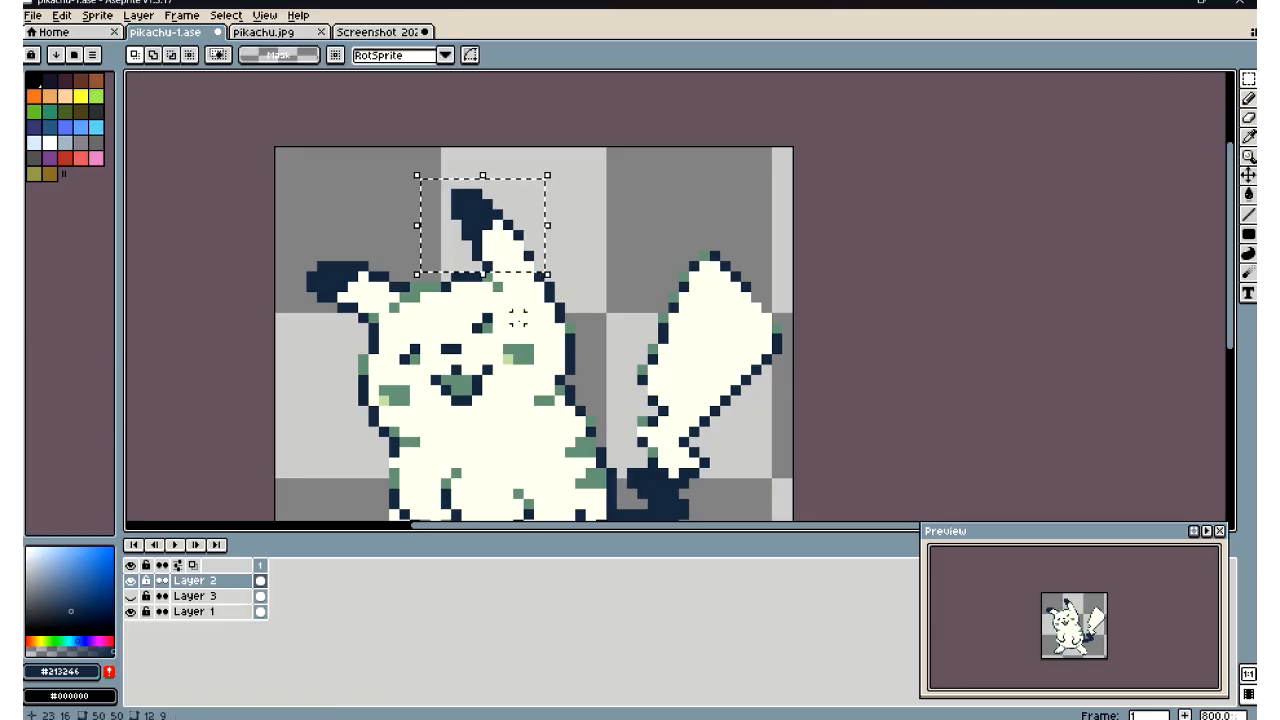
click(445, 55)
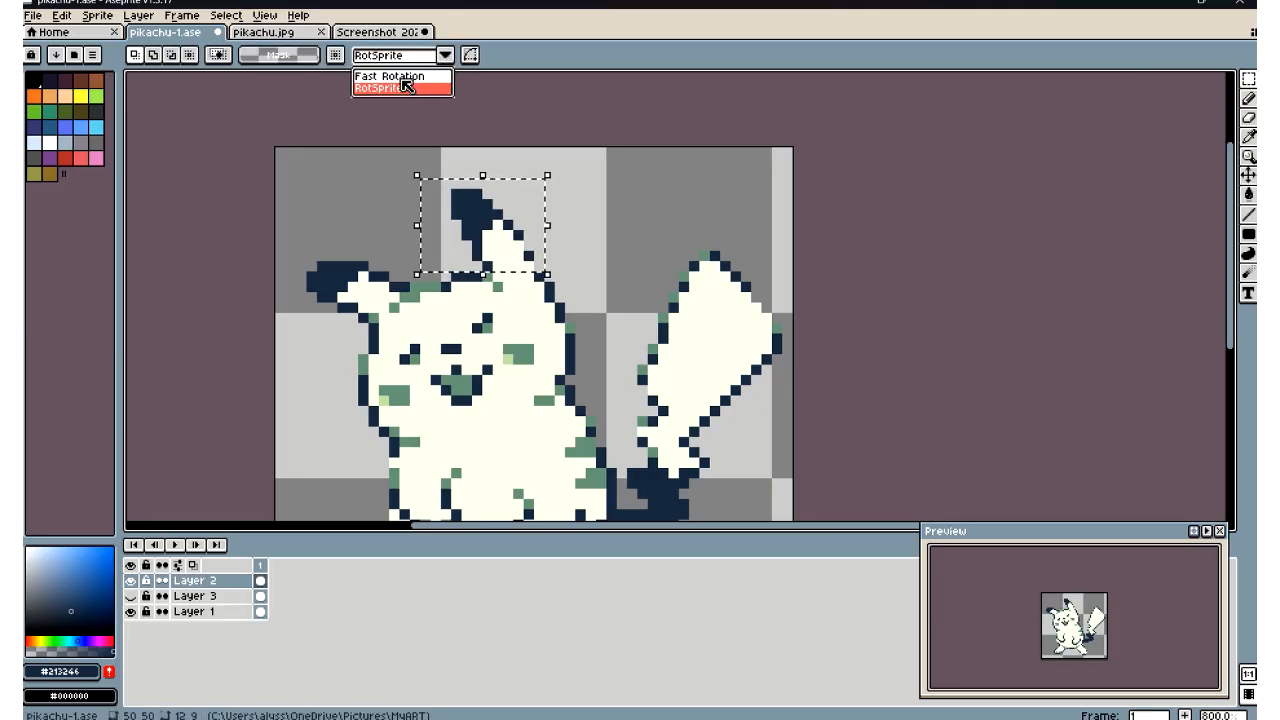
click(405, 77)
Try rotating the selected ear part by 32°, cancel the transformation and deselect it
drag(536, 292, 615, 255)
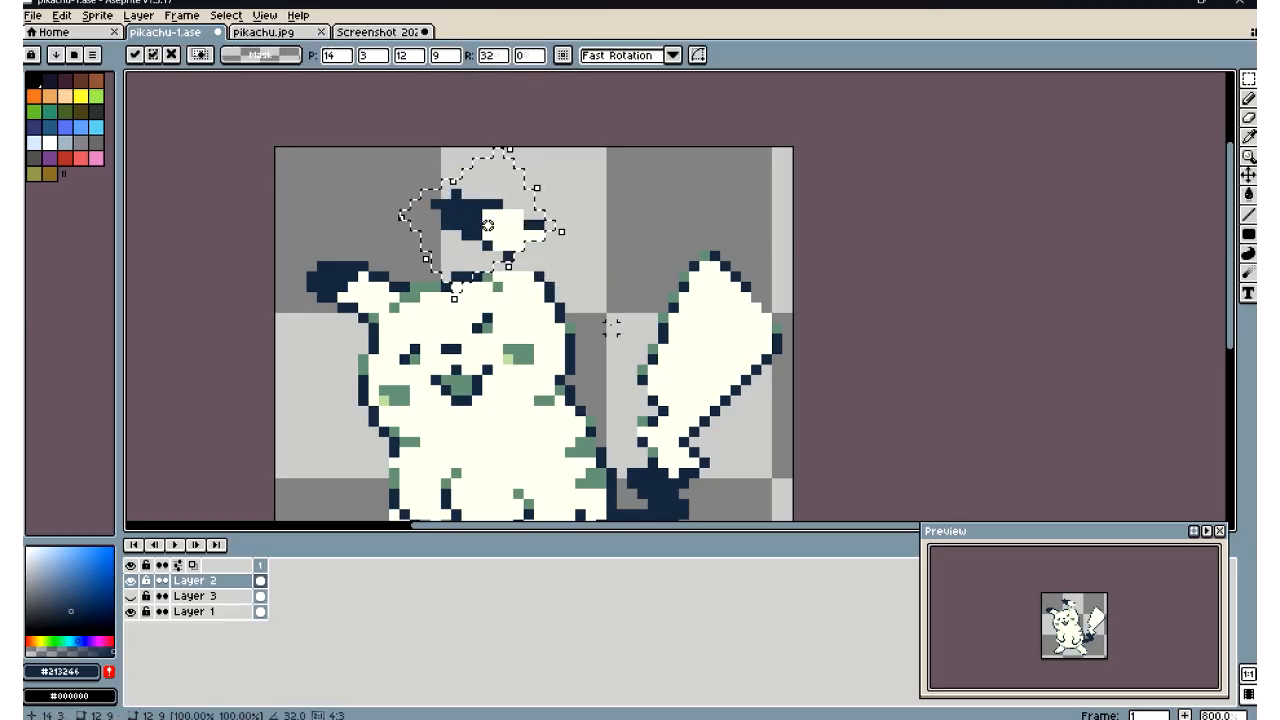
click(175, 57)
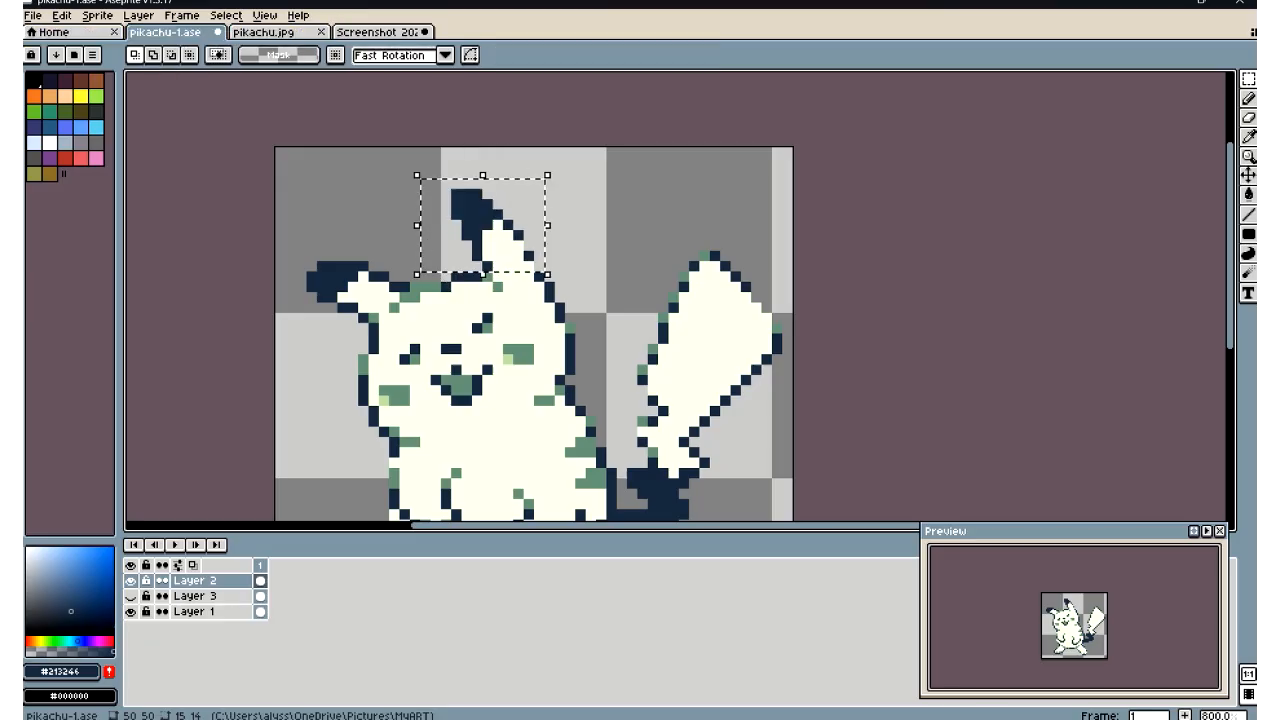
click(395, 273)
scroll(395, 273, down, 5)
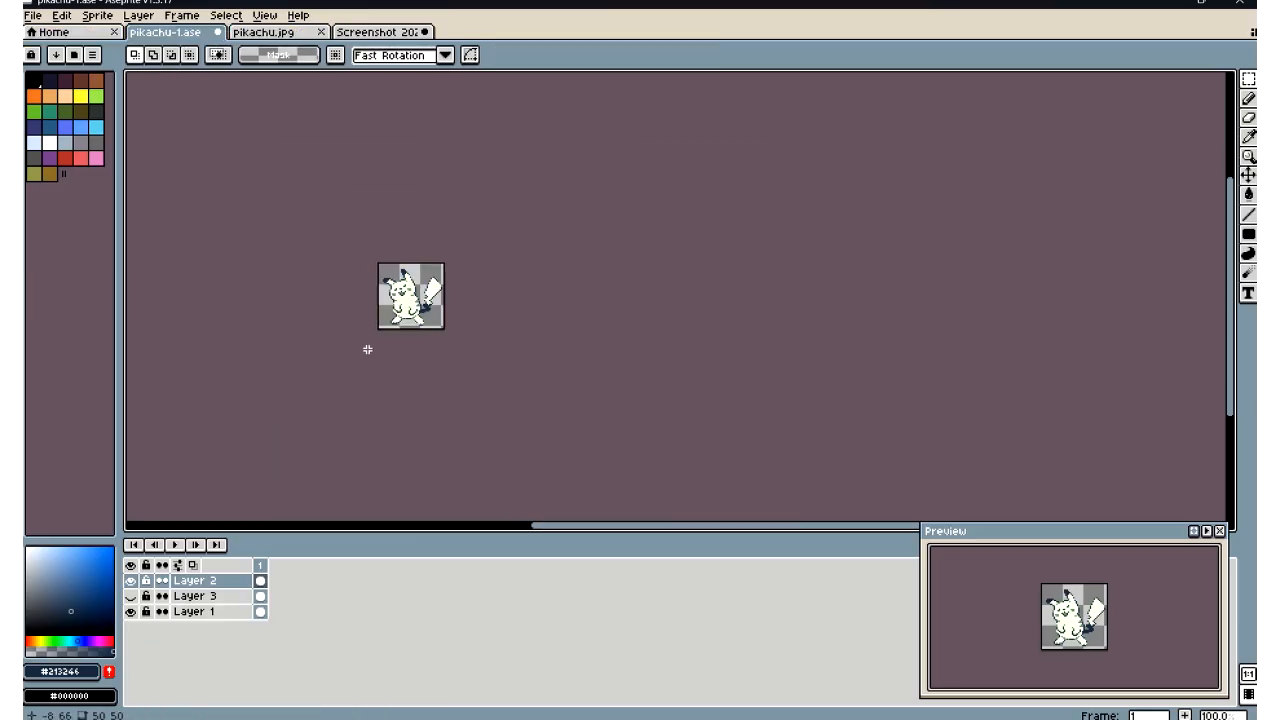
scroll(370, 302, up, 2)
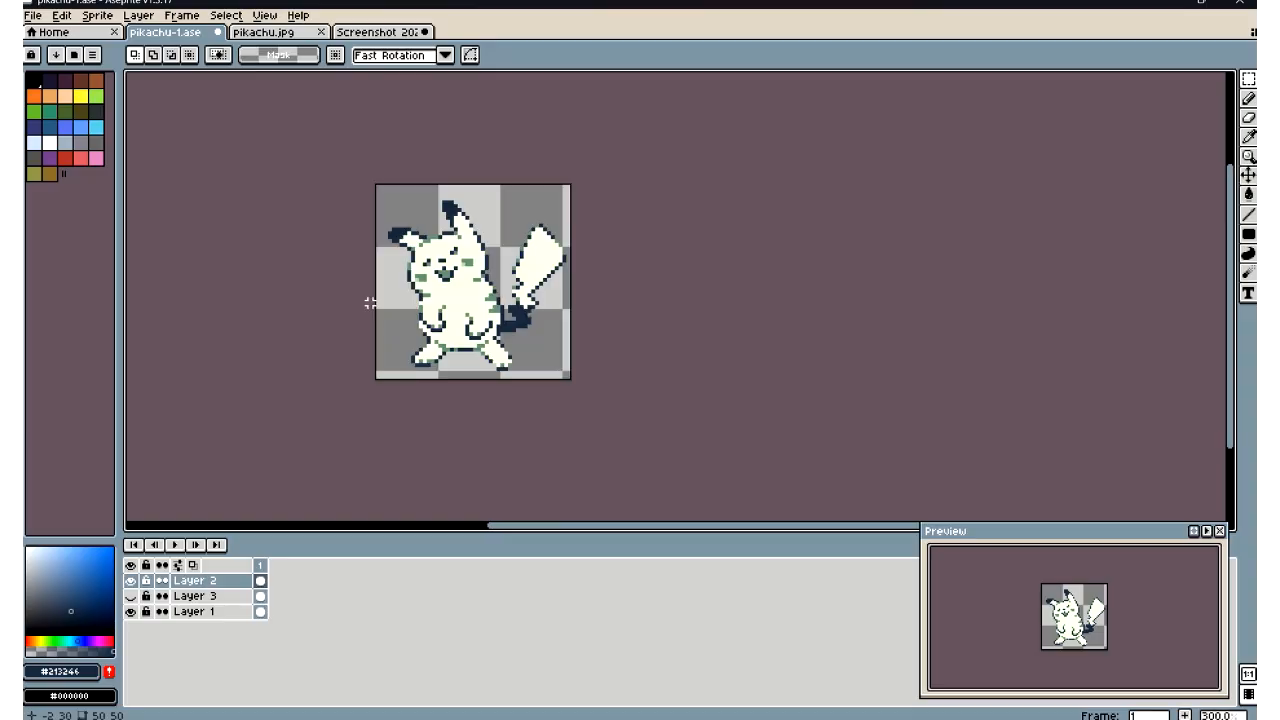
Pick the green #658F77 from the artwork and recolour the lowest pixel of the upright ear's inner navy edge
scroll(405, 230, up, 3)
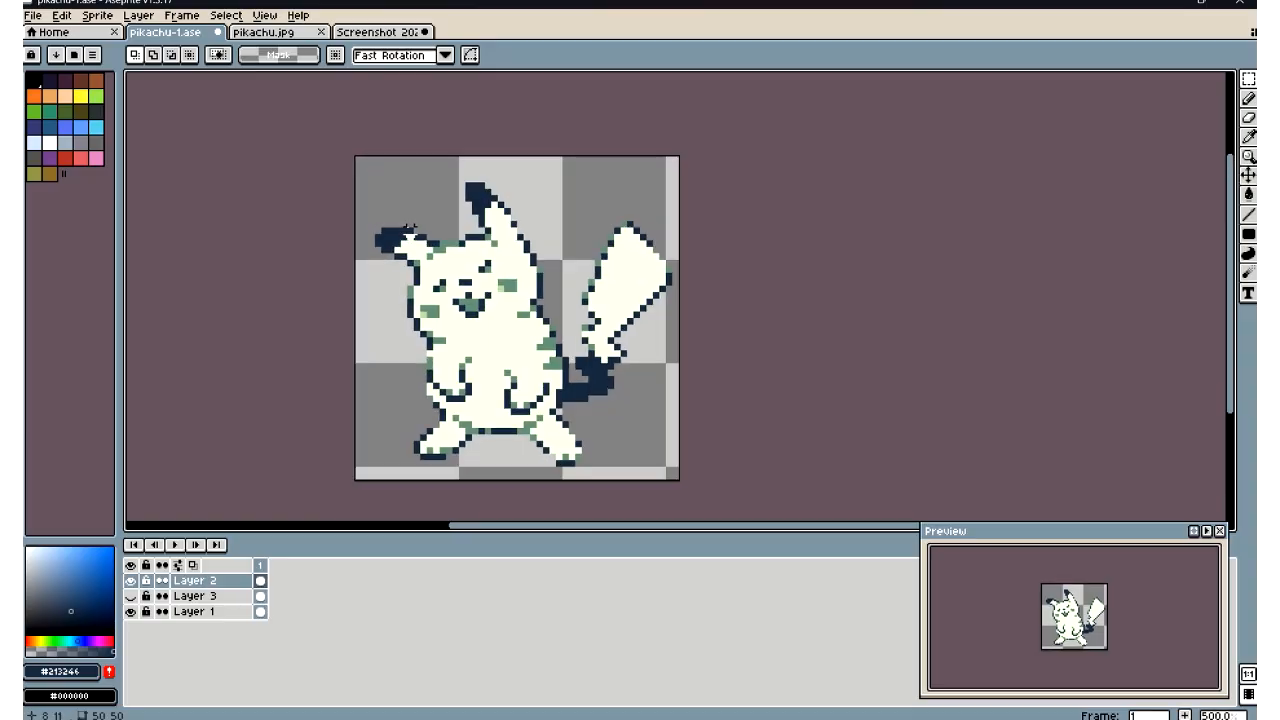
scroll(408, 229, up, 1)
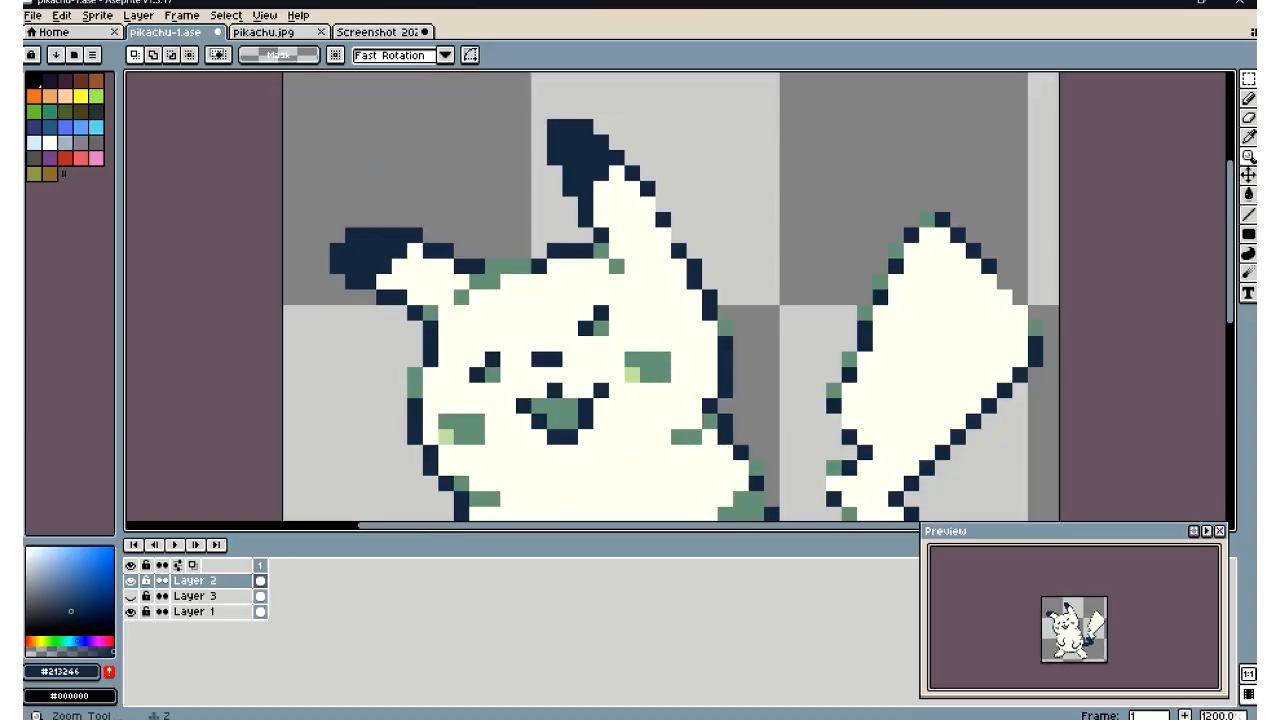
click(1249, 138)
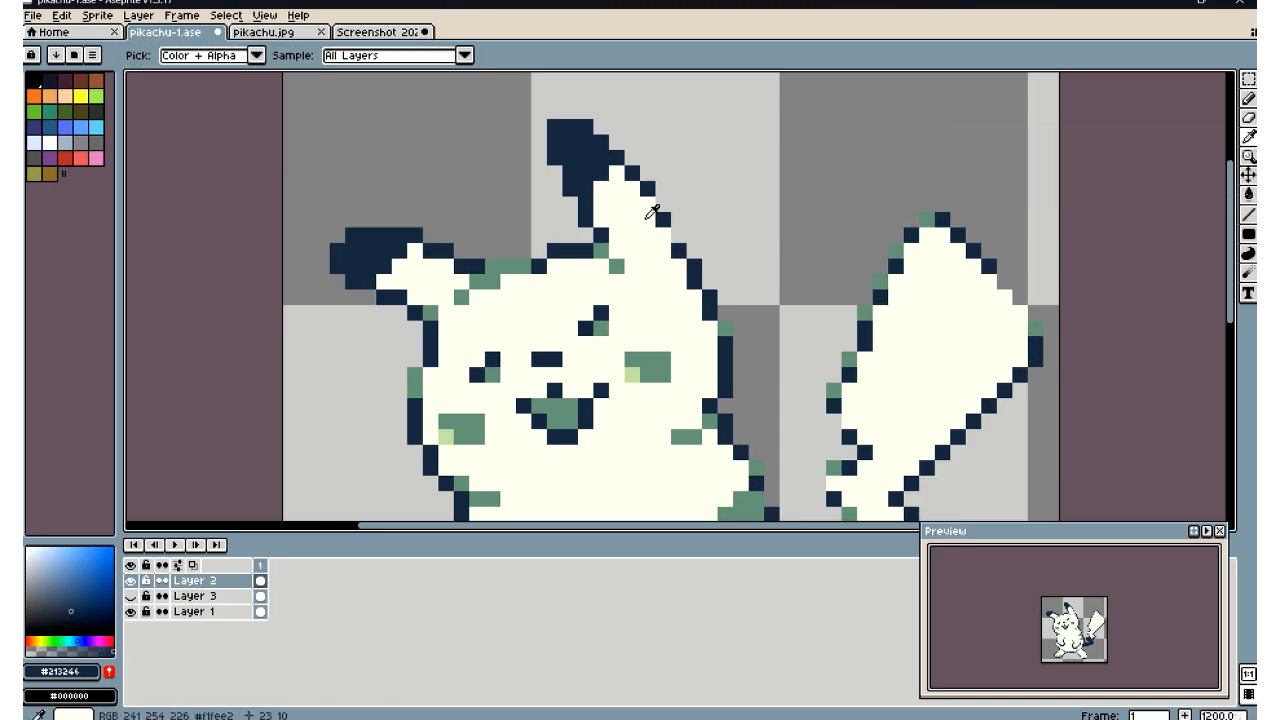
click(621, 262)
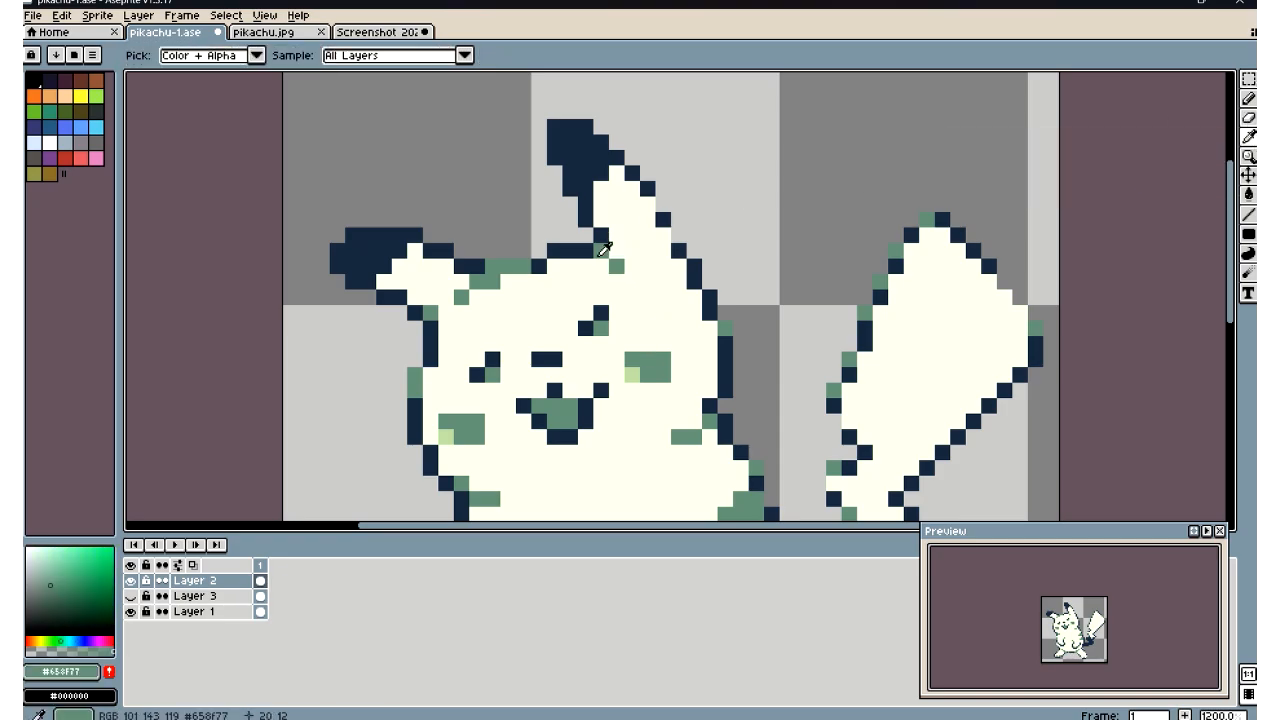
key(b)
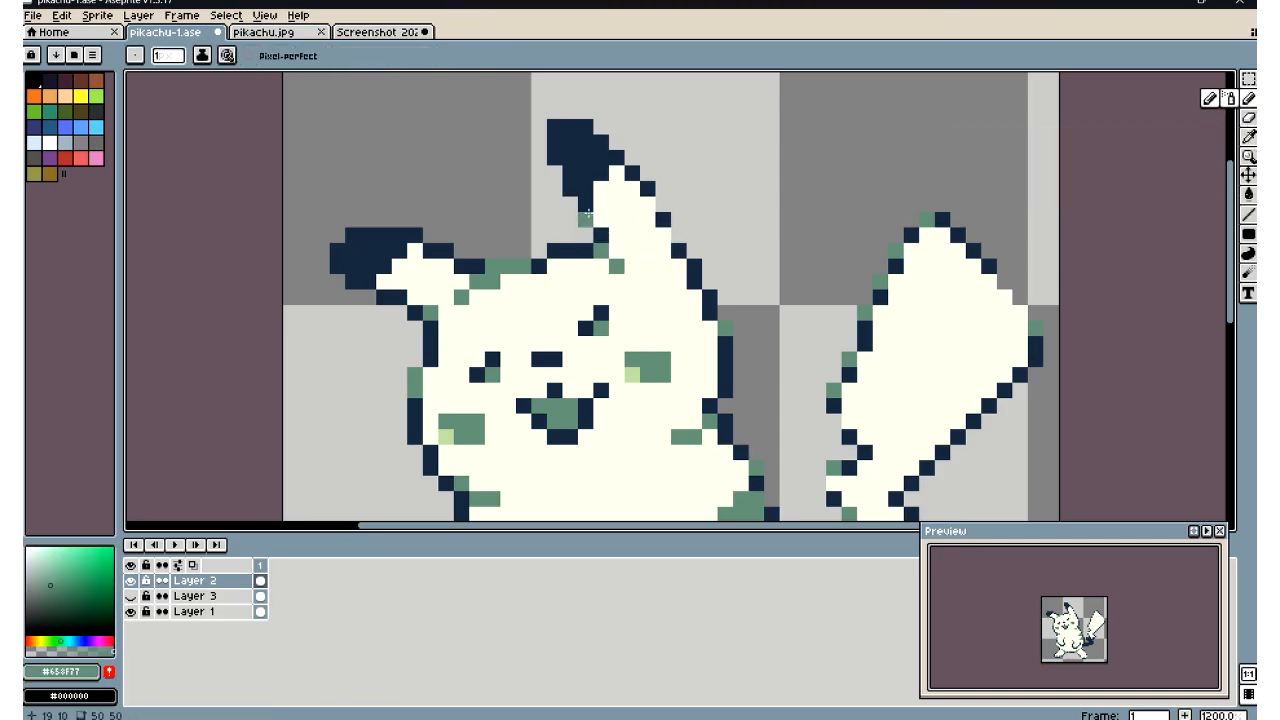
scroll(439, 311, down, 7)
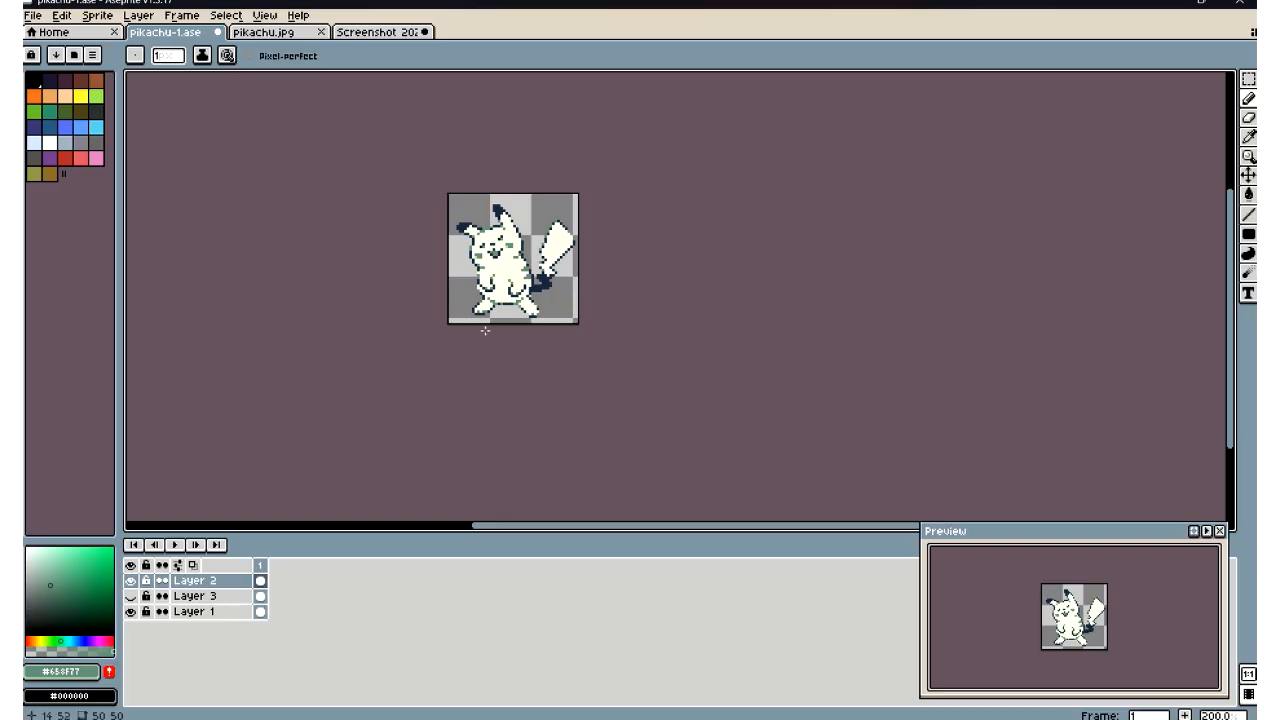
Check the whole sprite at small scale and save pikachu-1.ase
scroll(497, 237, down, 3)
scroll(497, 235, up, 5)
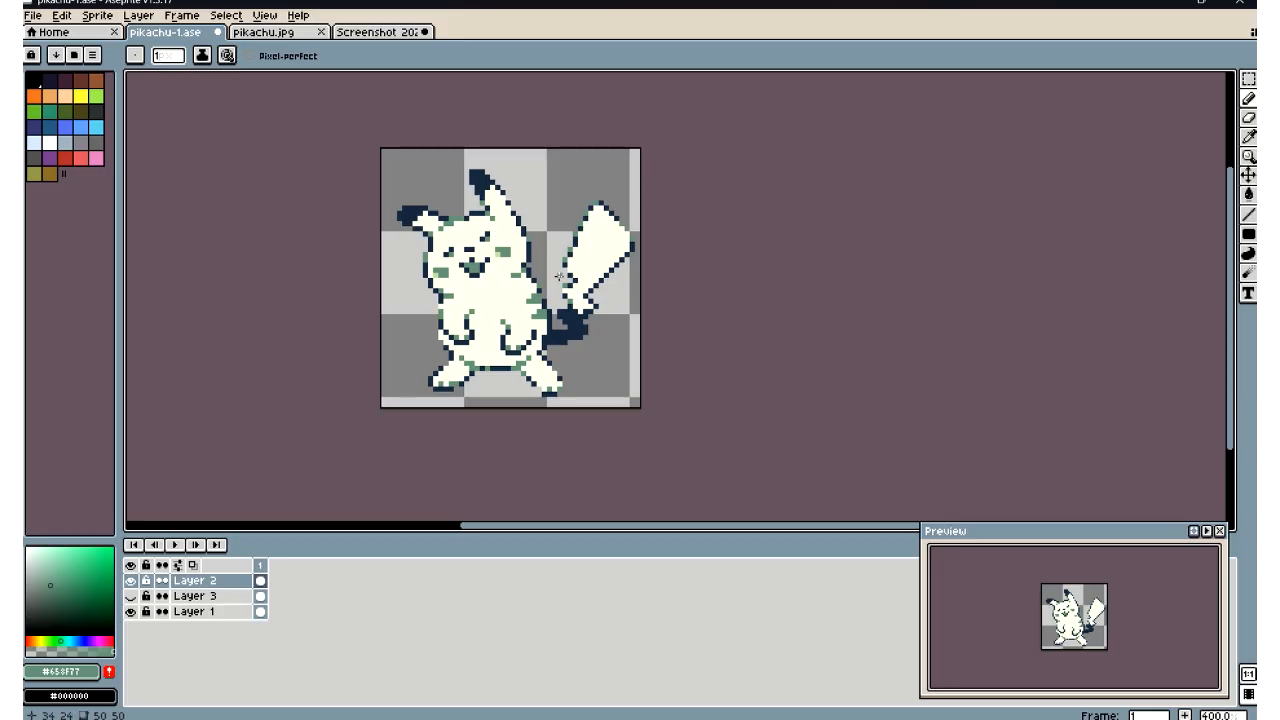
scroll(560, 276, down, 3)
scroll(560, 277, up, 2)
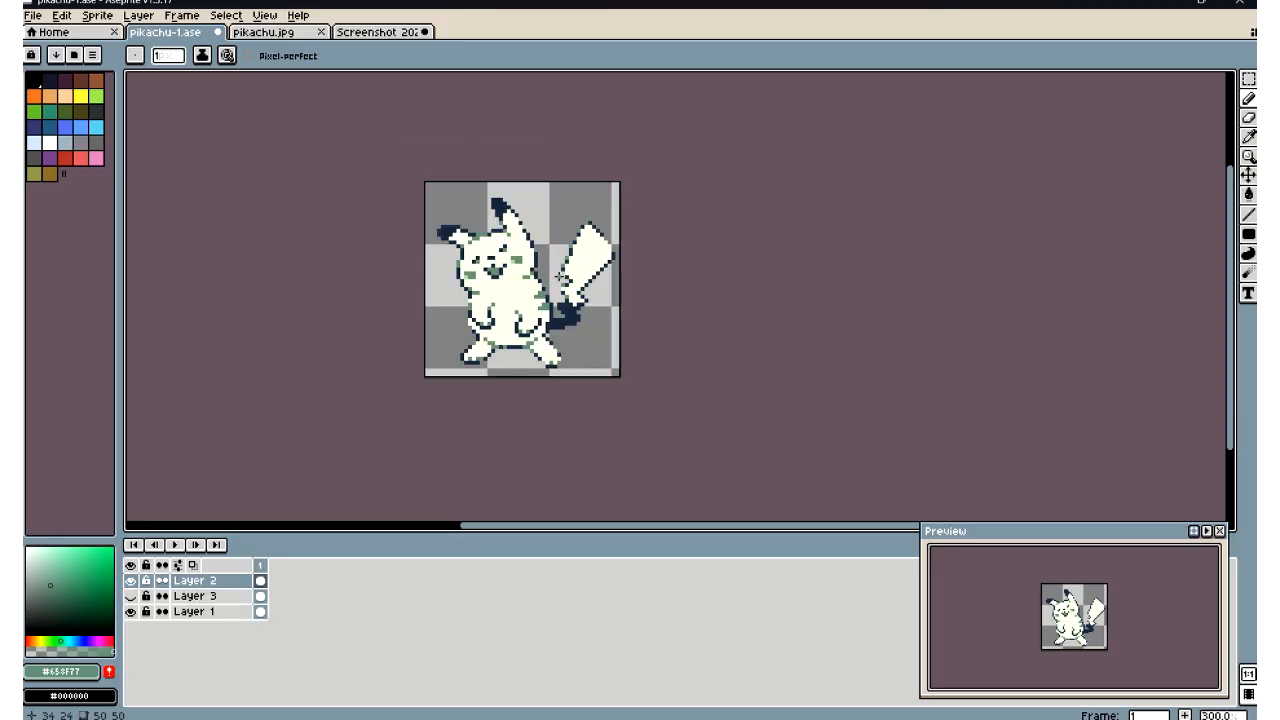
click(32, 15)
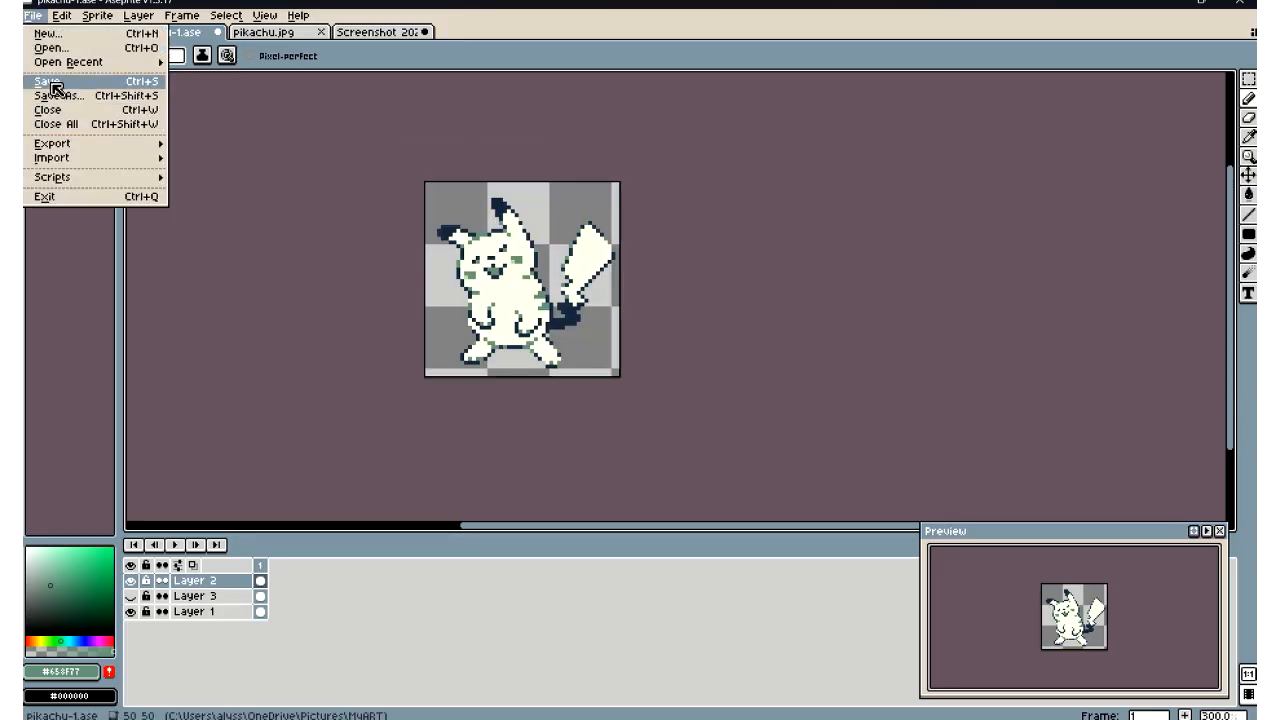
click(53, 83)
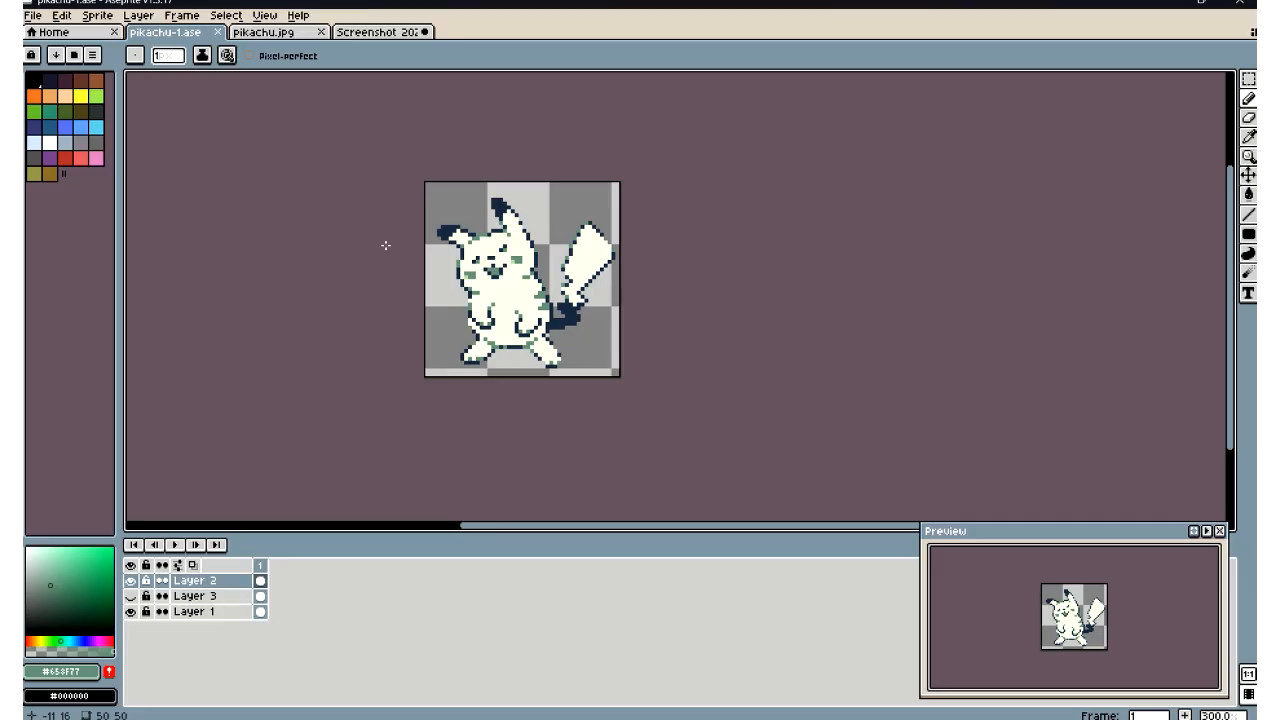
Soften the steps along the upright ear's right outline with two green #658F77 pixels
scroll(501, 233, up, 4)
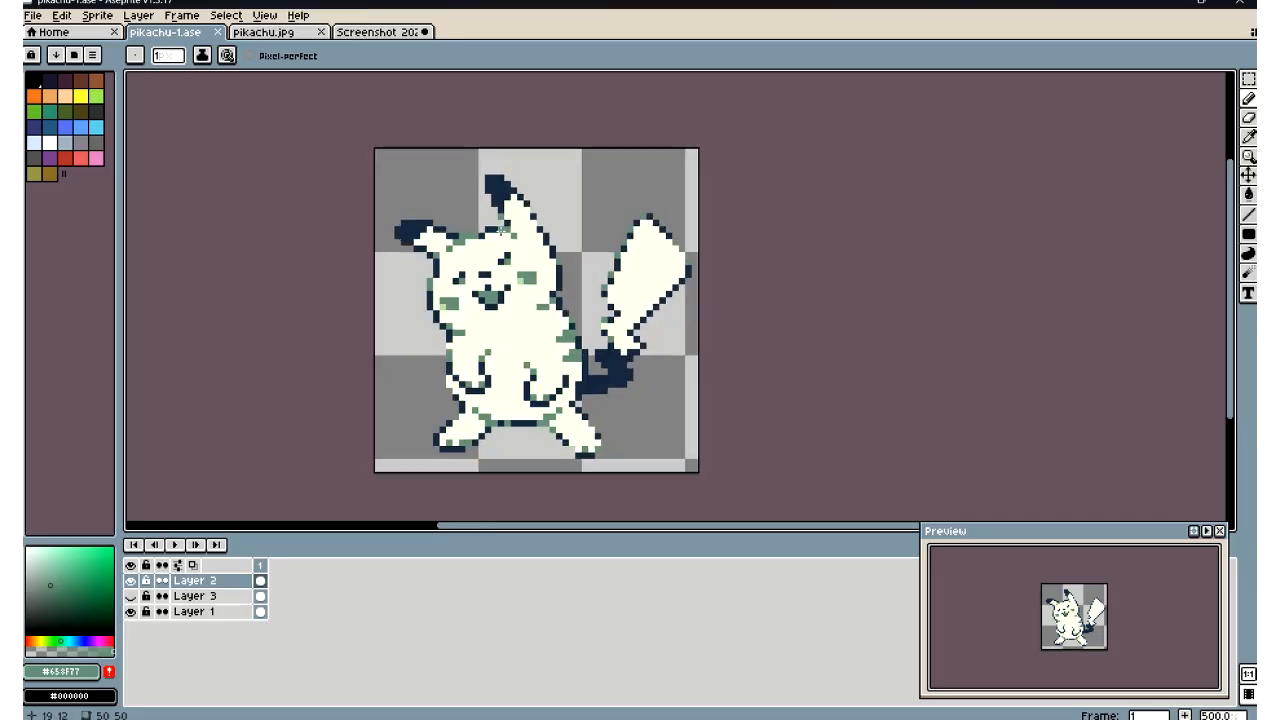
click(1248, 136)
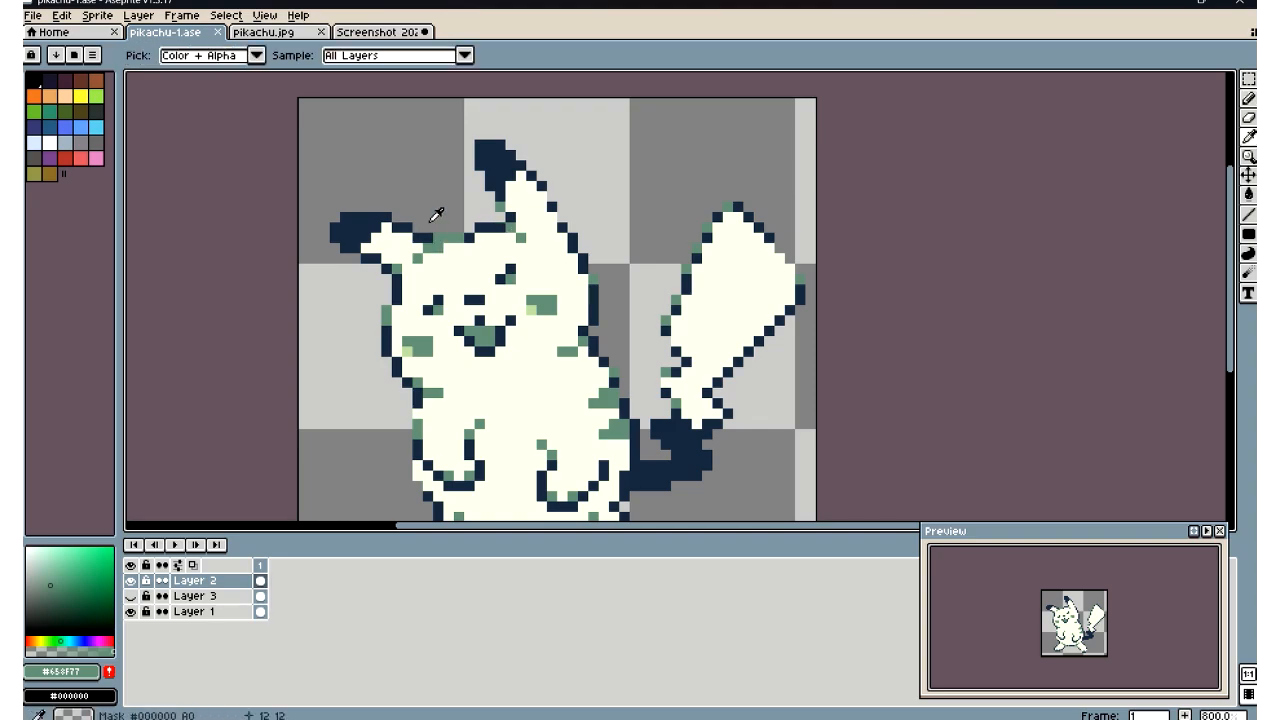
click(1248, 98)
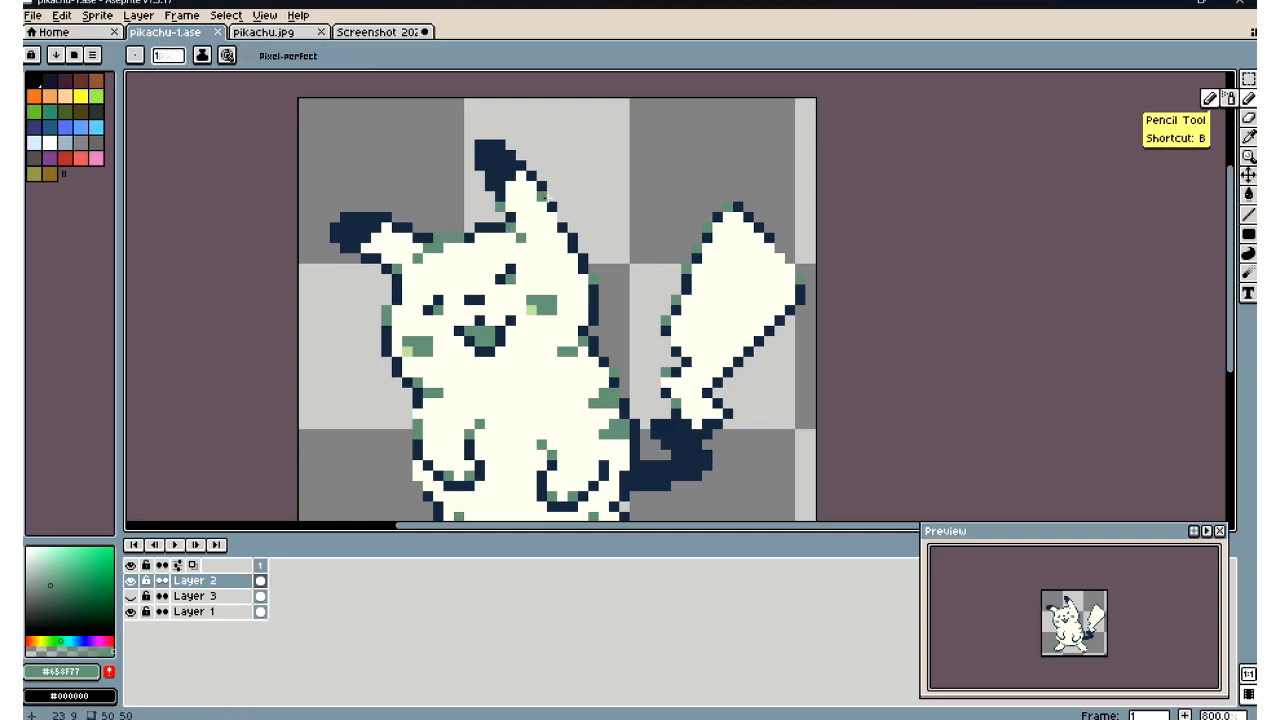
click(551, 200)
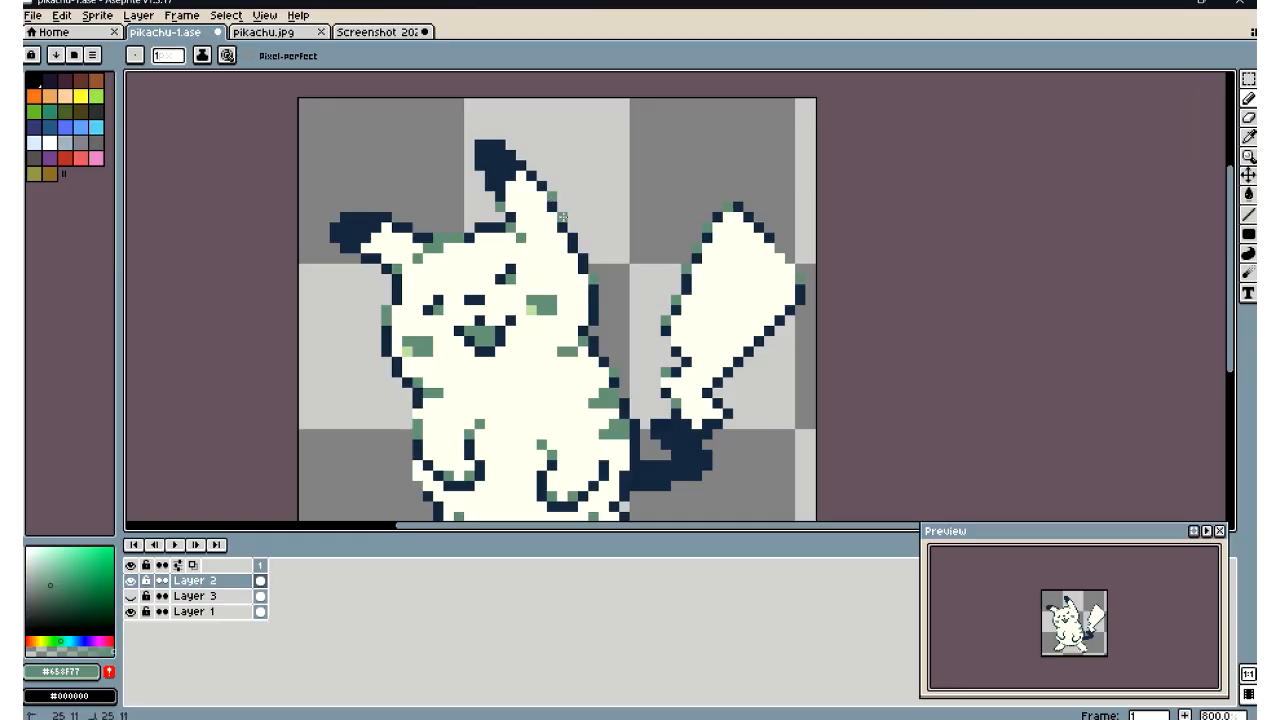
scroll(343, 228, down, 4)
scroll(343, 228, down, 1)
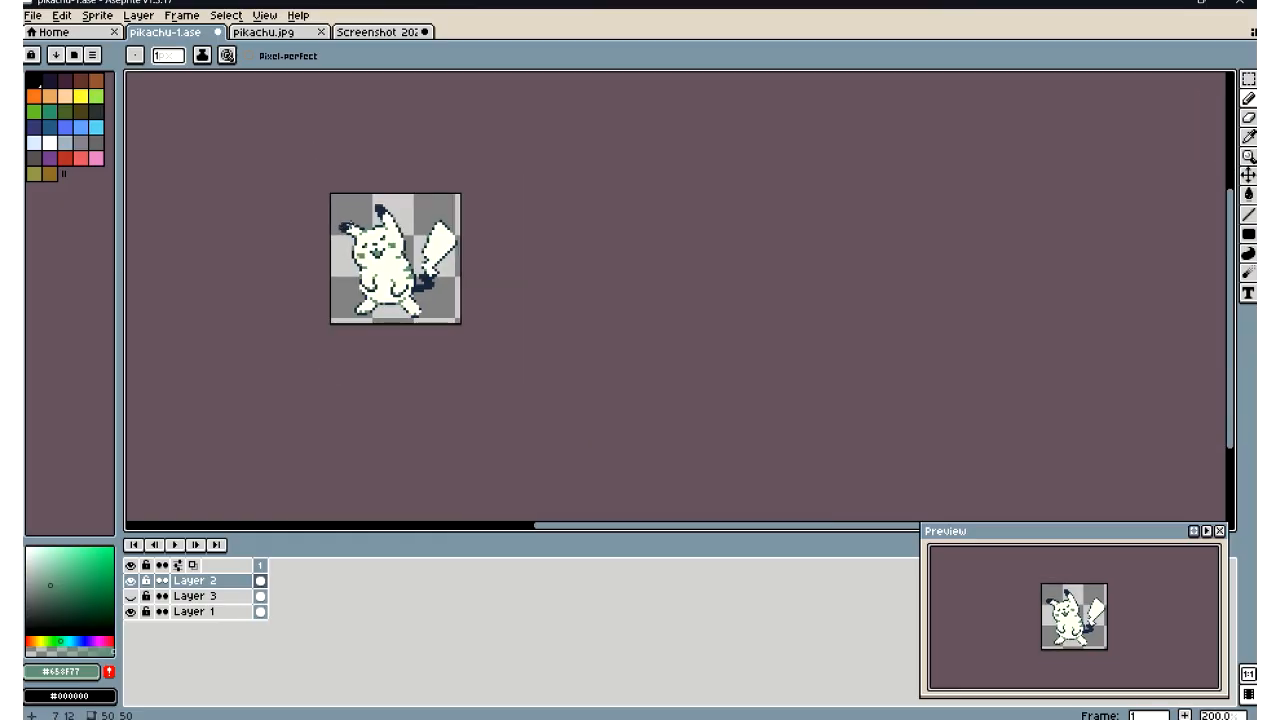
Soften both top corners of the upright ear's navy tip with green #658F77 pixels
scroll(320, 220, up, 7)
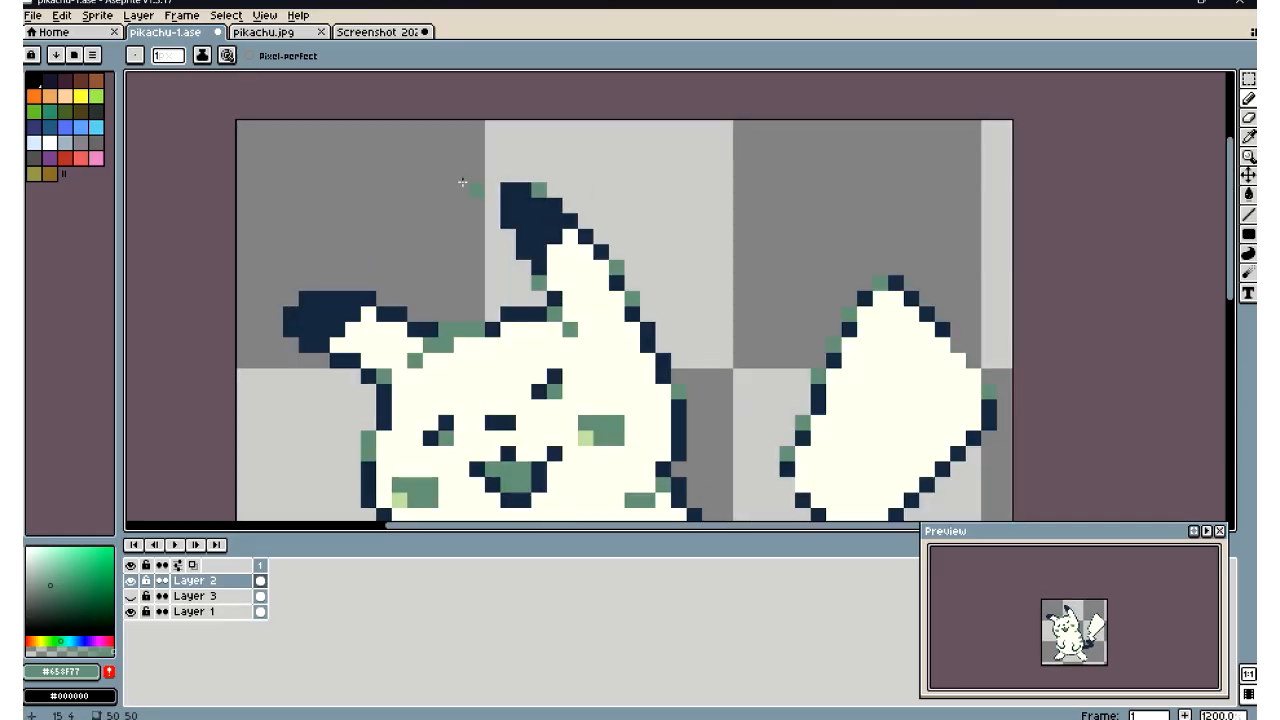
scroll(527, 206, down, 8)
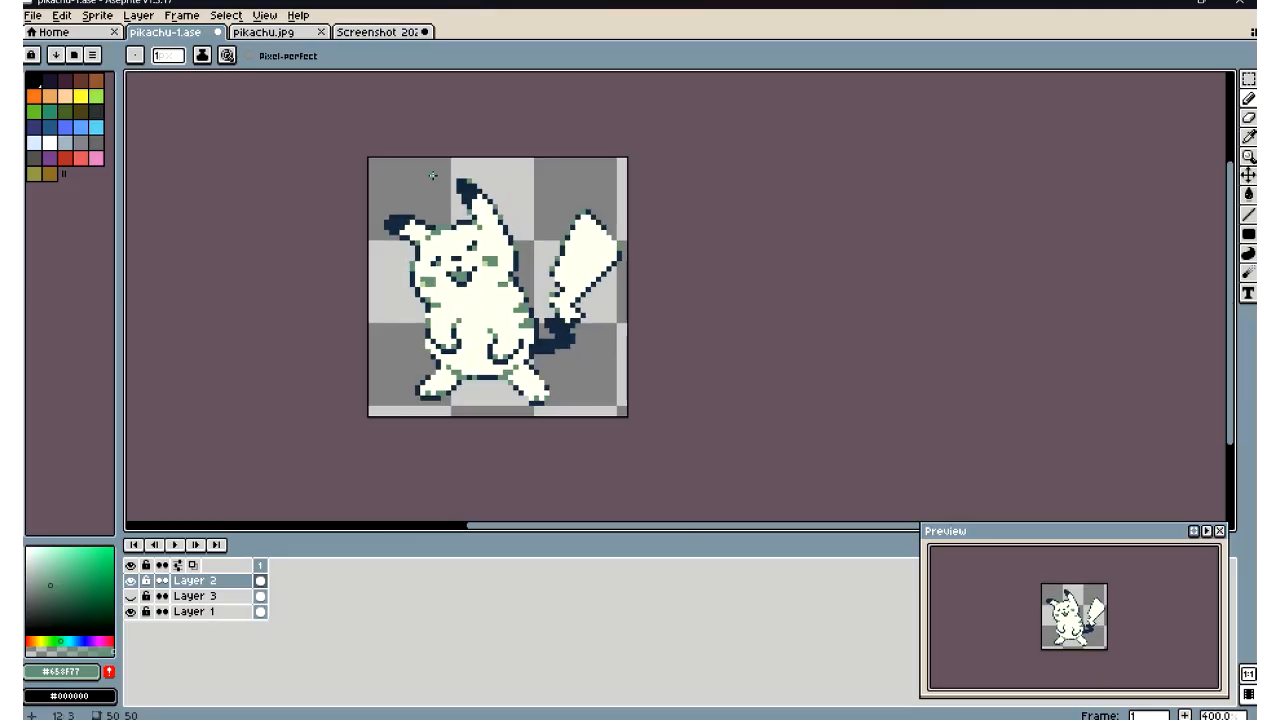
scroll(429, 182, up, 8)
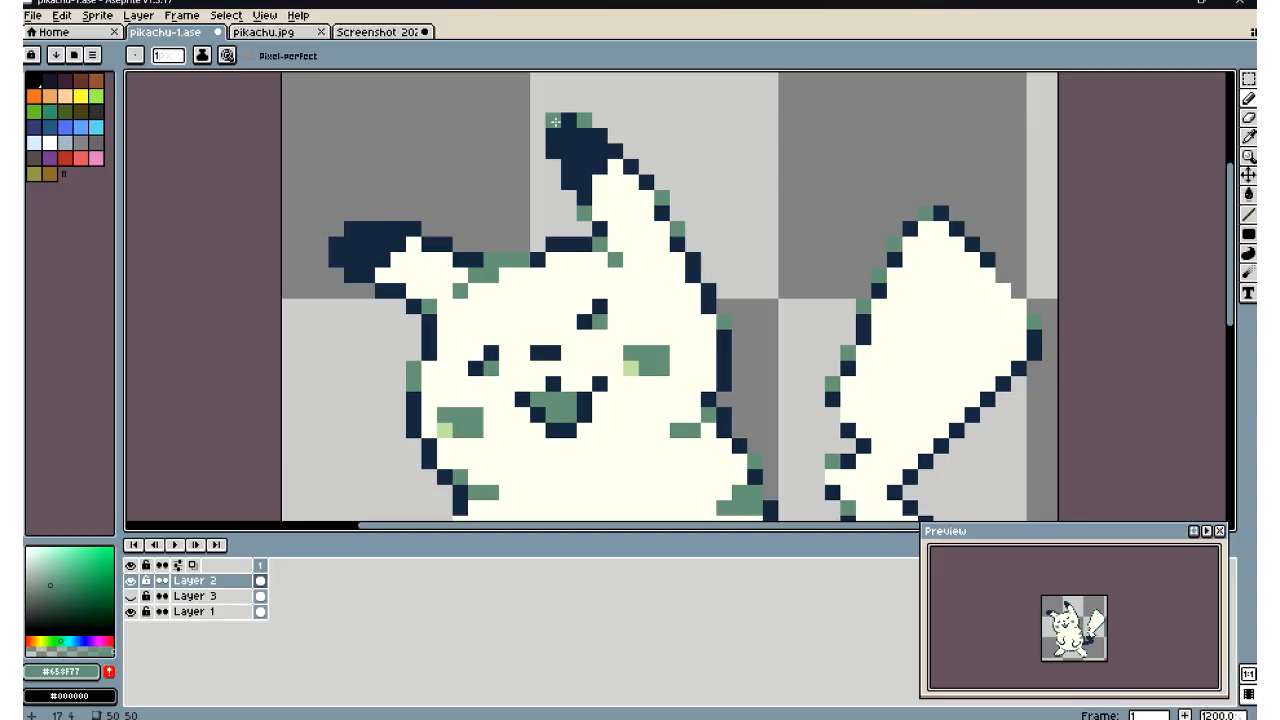
scroll(408, 180, down, 8)
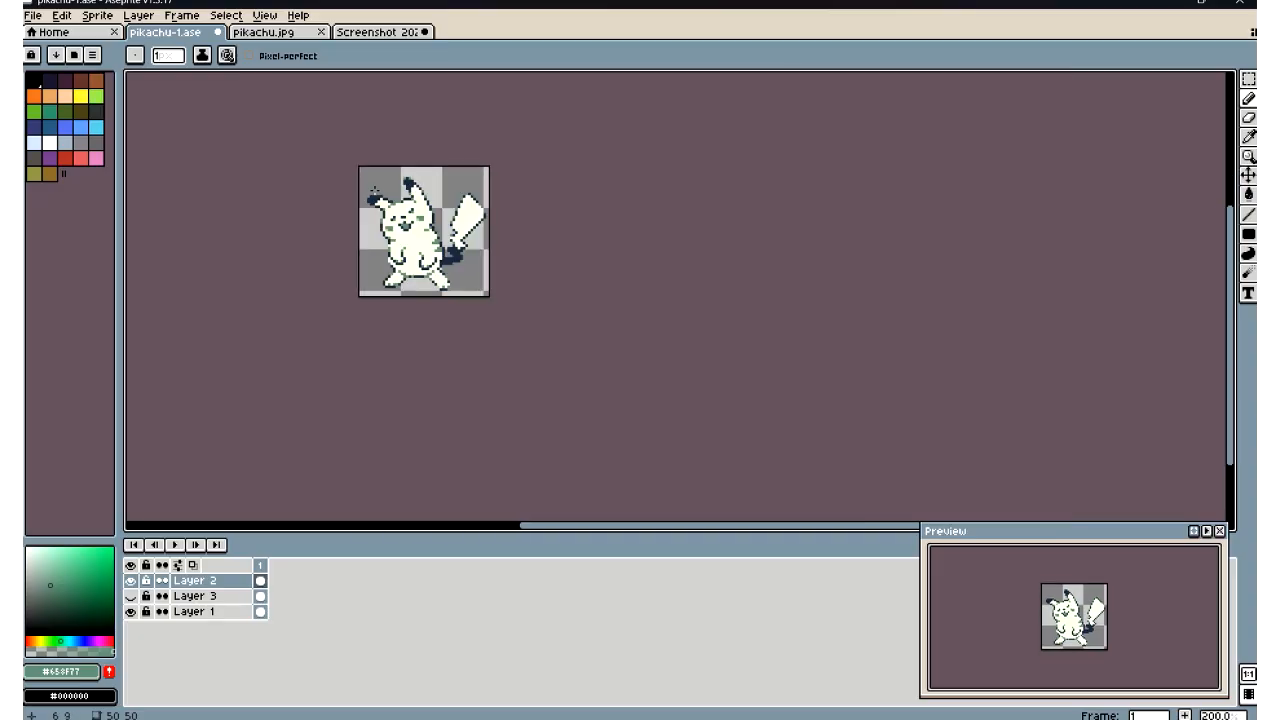
Soften the outer corners of the left ear's navy tip with green #658F77 pixels
scroll(374, 191, up, 1)
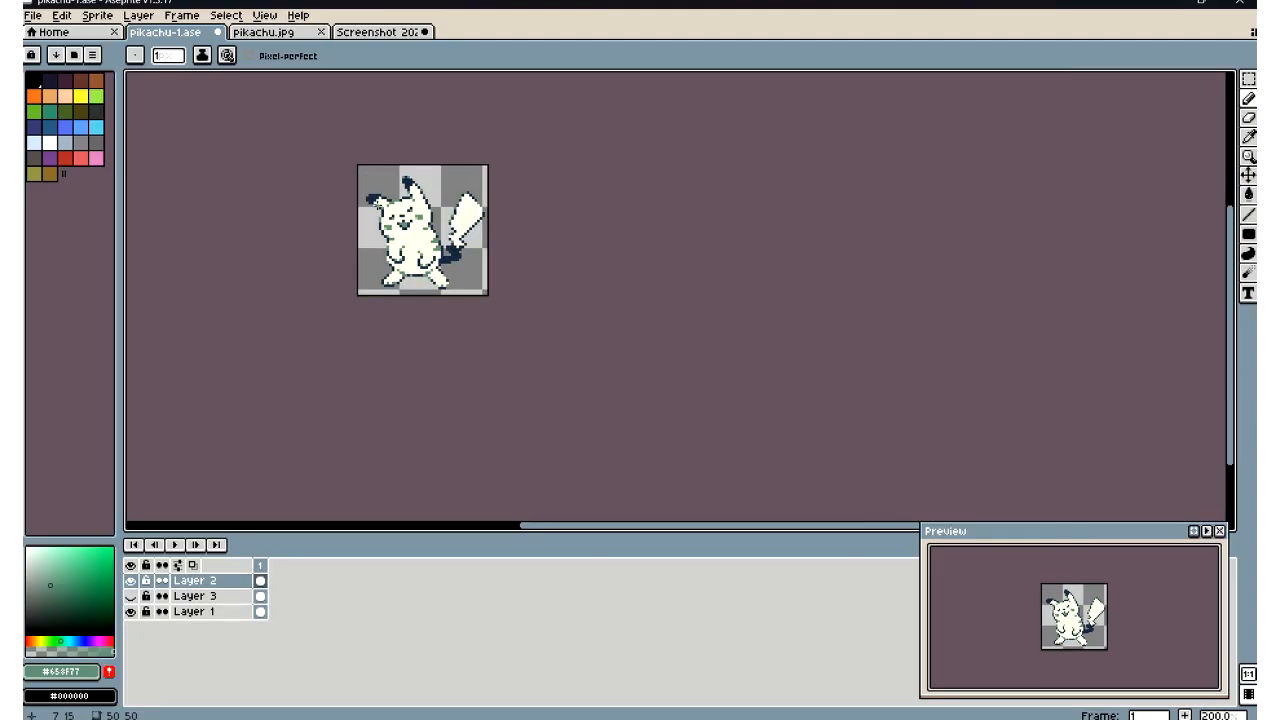
scroll(354, 210, up, 2)
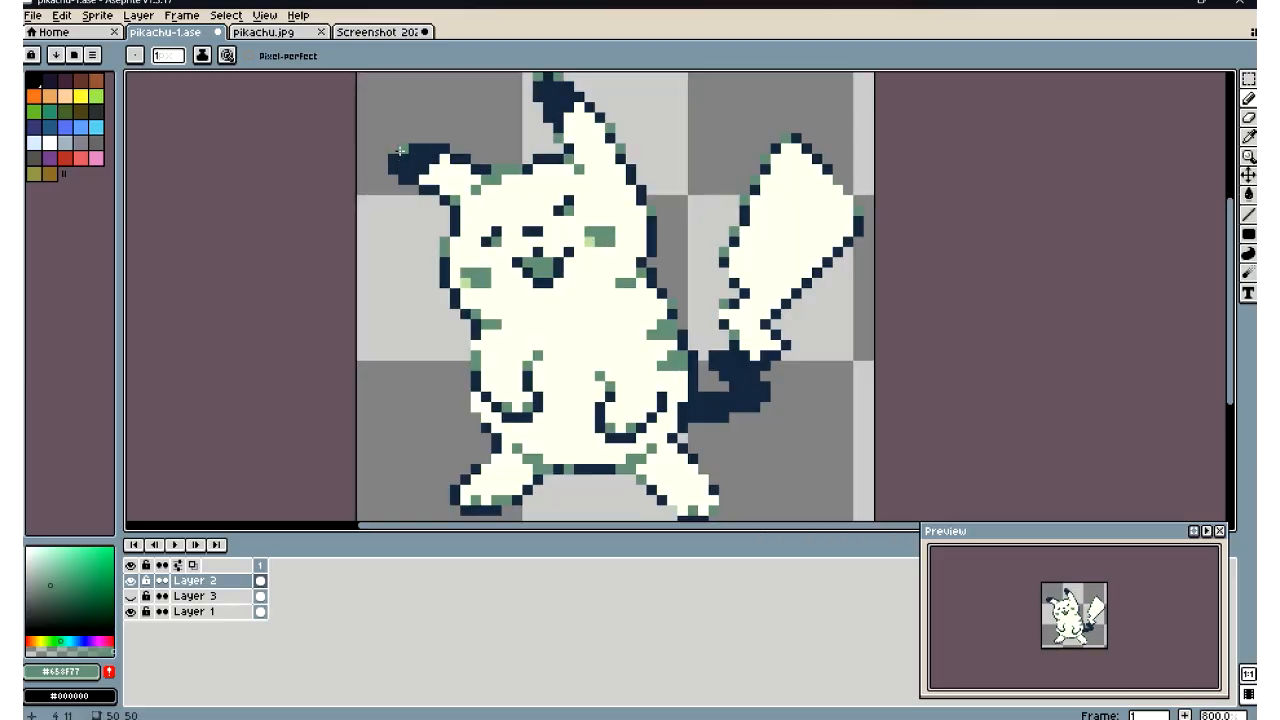
click(398, 150)
right_click(394, 180)
scroll(400, 179, down, 5)
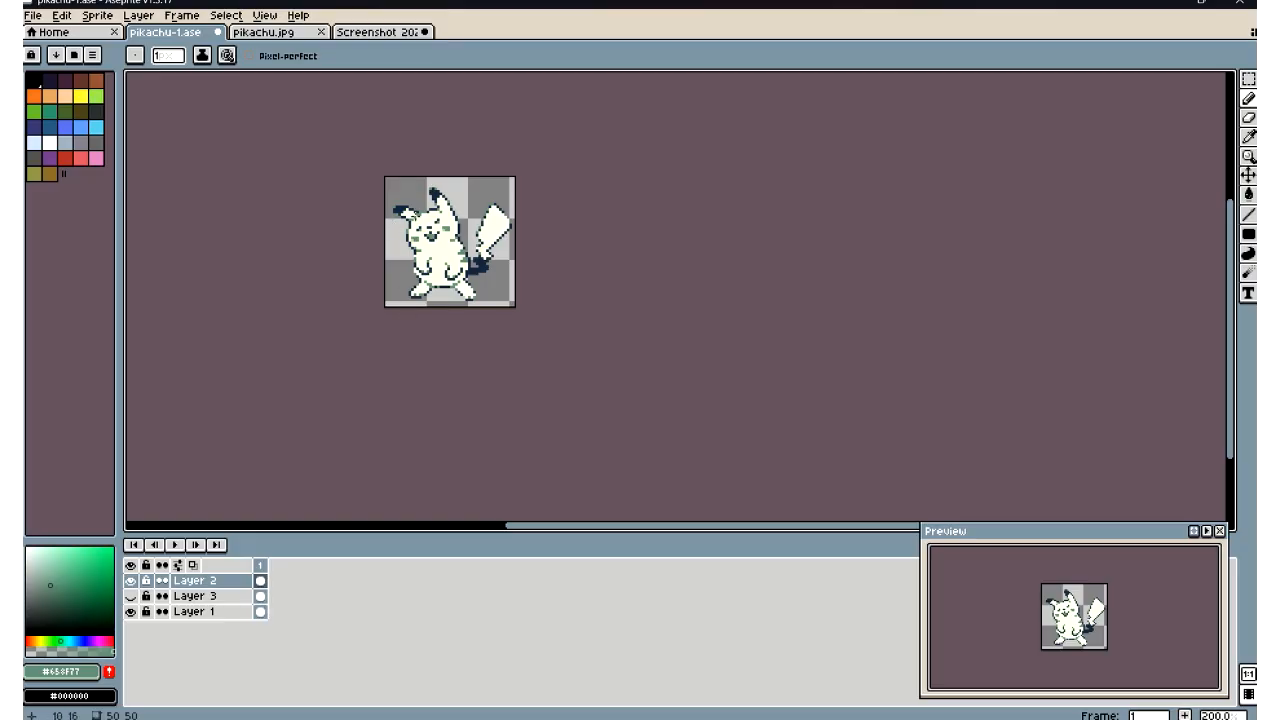
scroll(386, 230, up, 5)
click(387, 203)
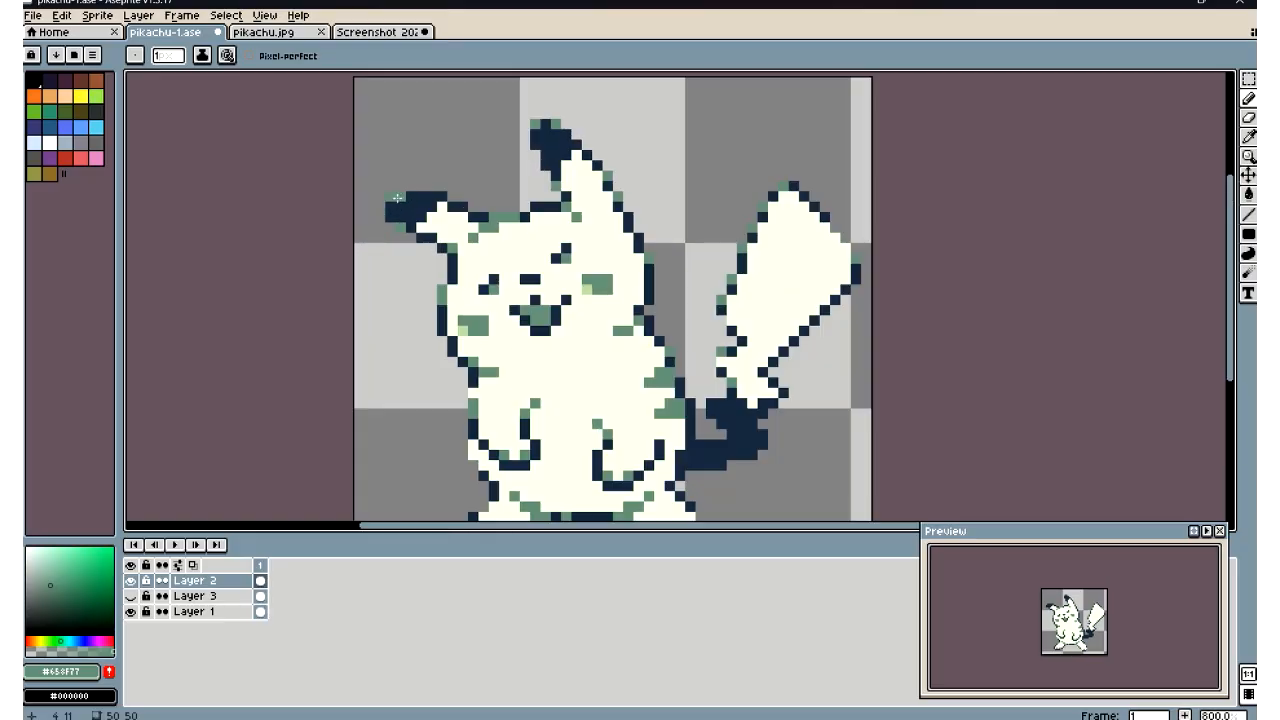
scroll(396, 190, down, 3)
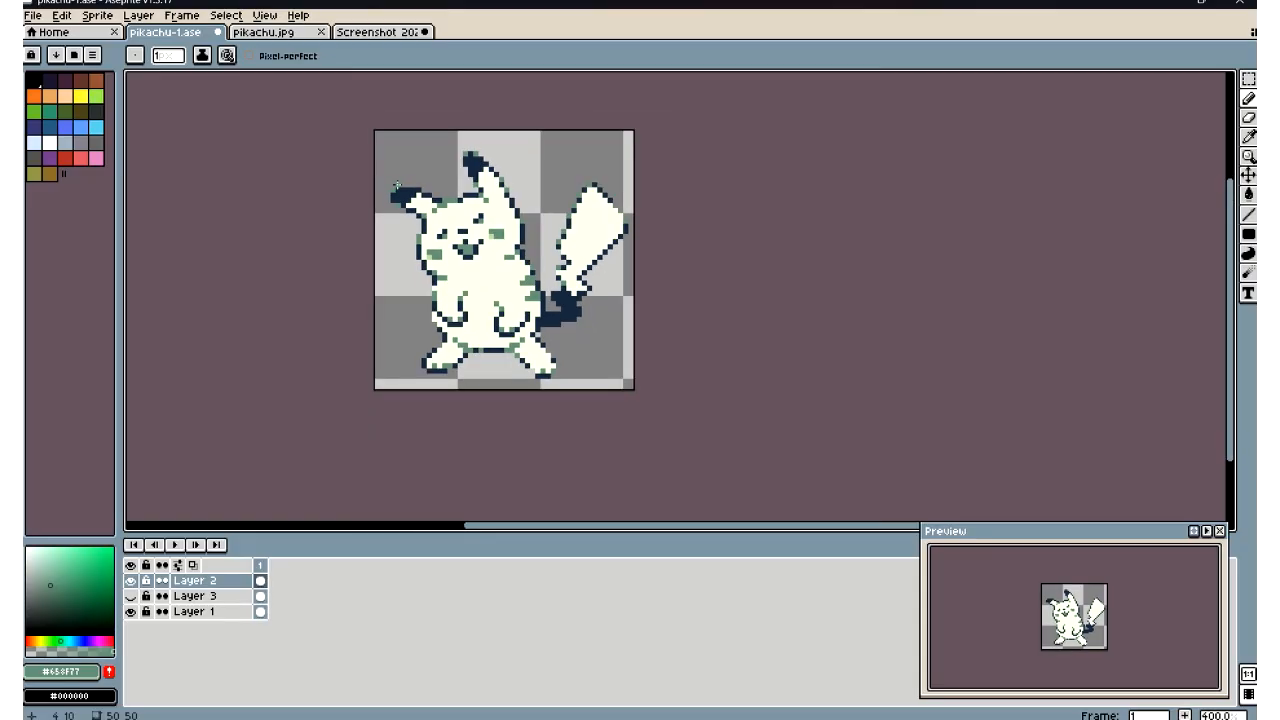
scroll(396, 186, down, 3)
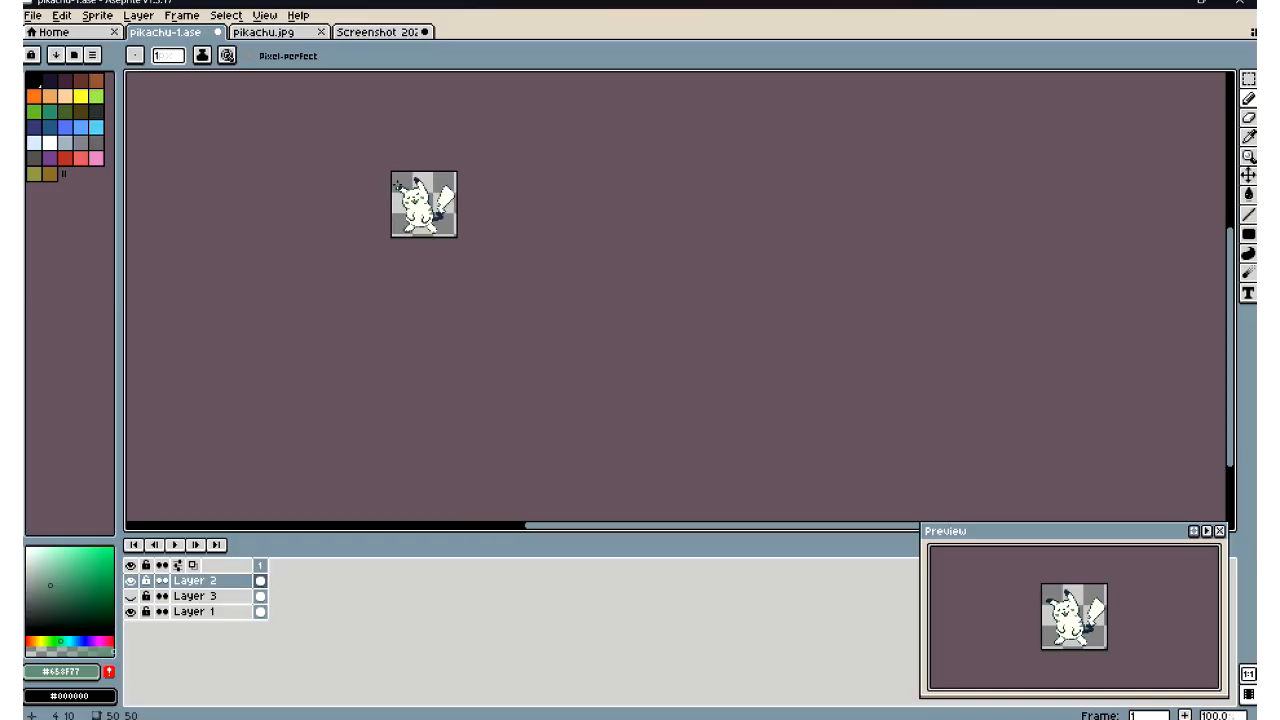
Save pikachu-1.ase with the softened ear tips
scroll(374, 171, up, 2)
click(42, 18)
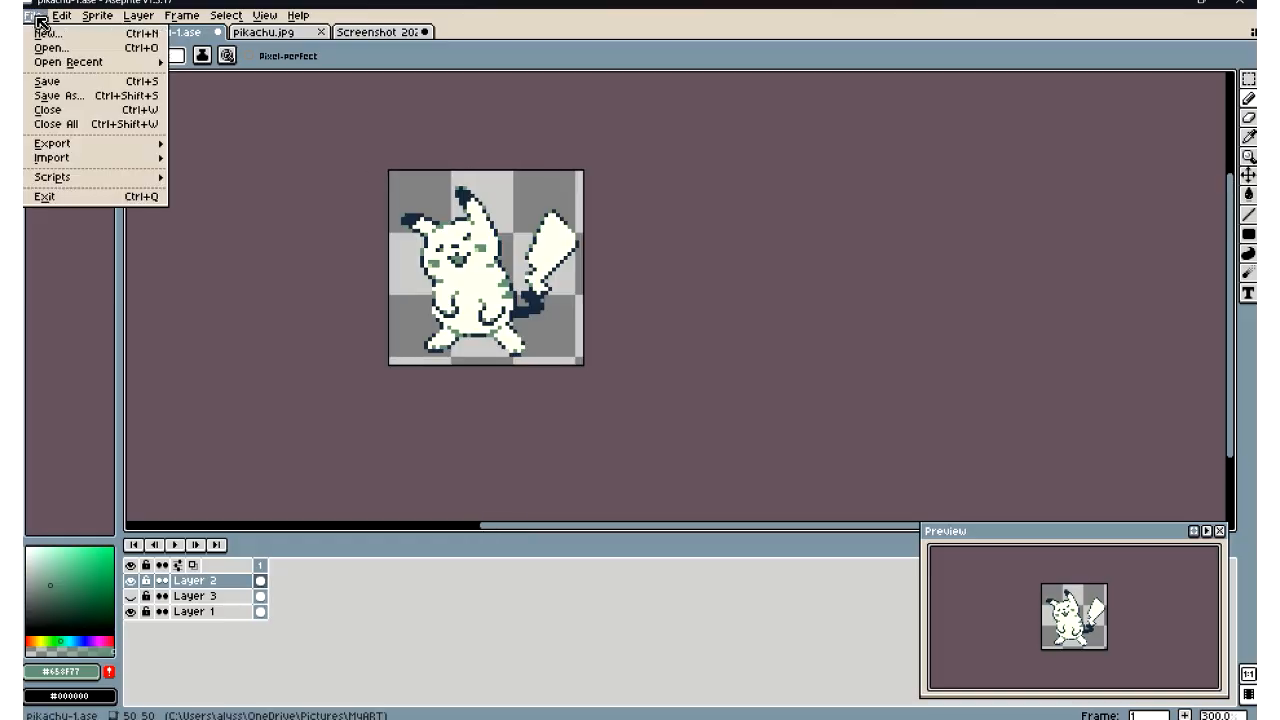
click(50, 81)
scroll(420, 240, down, 2)
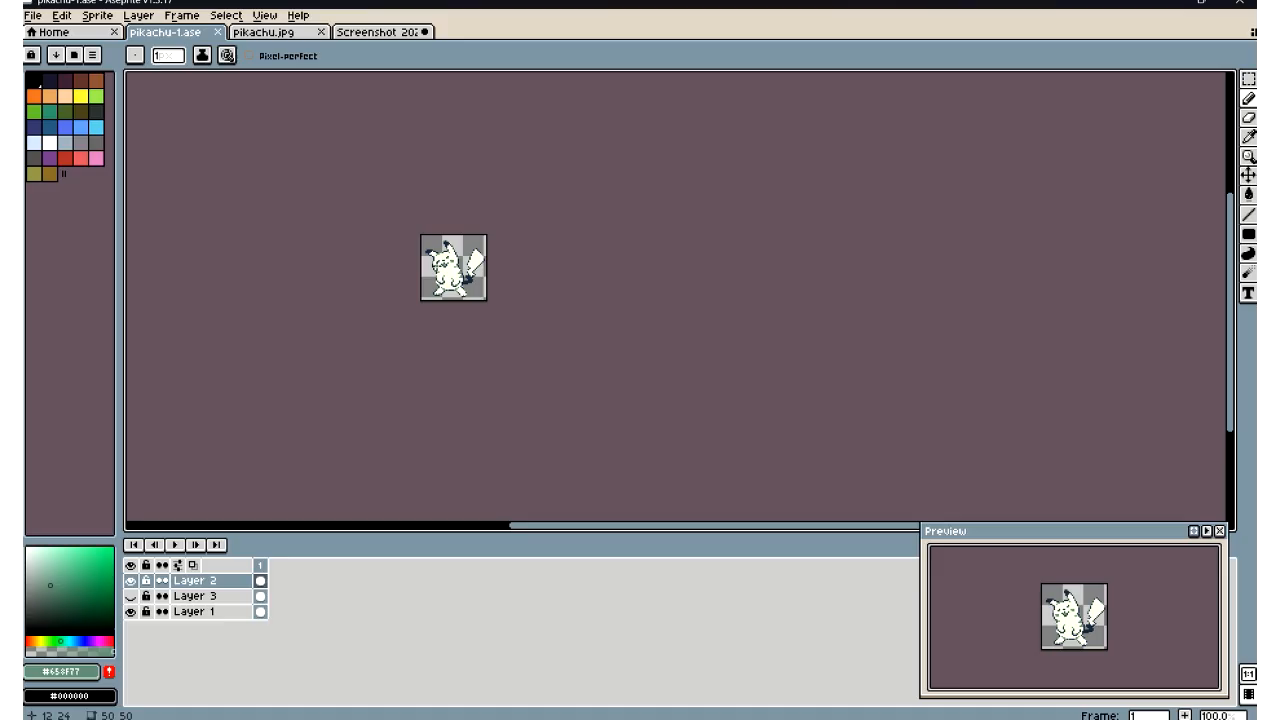
Fill the gap in the body outline beside the left arm with a green #658F77 pixel
scroll(440, 260, up, 3)
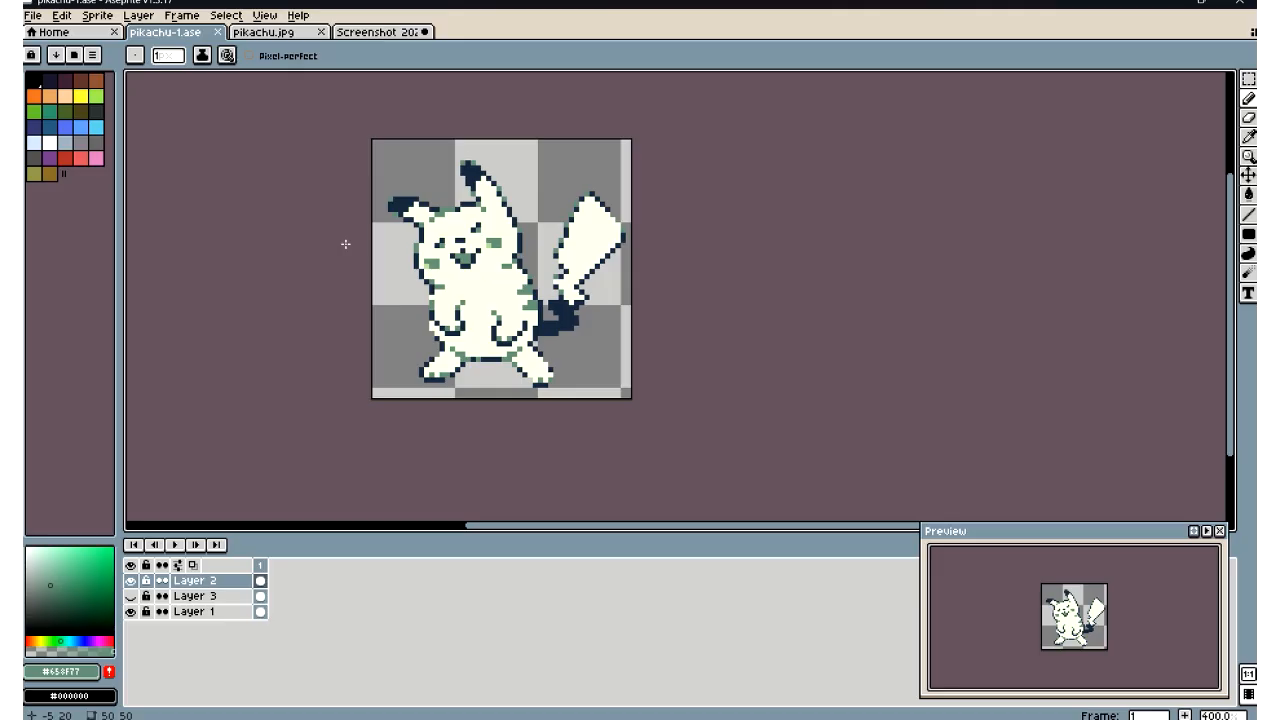
scroll(518, 272, up, 3)
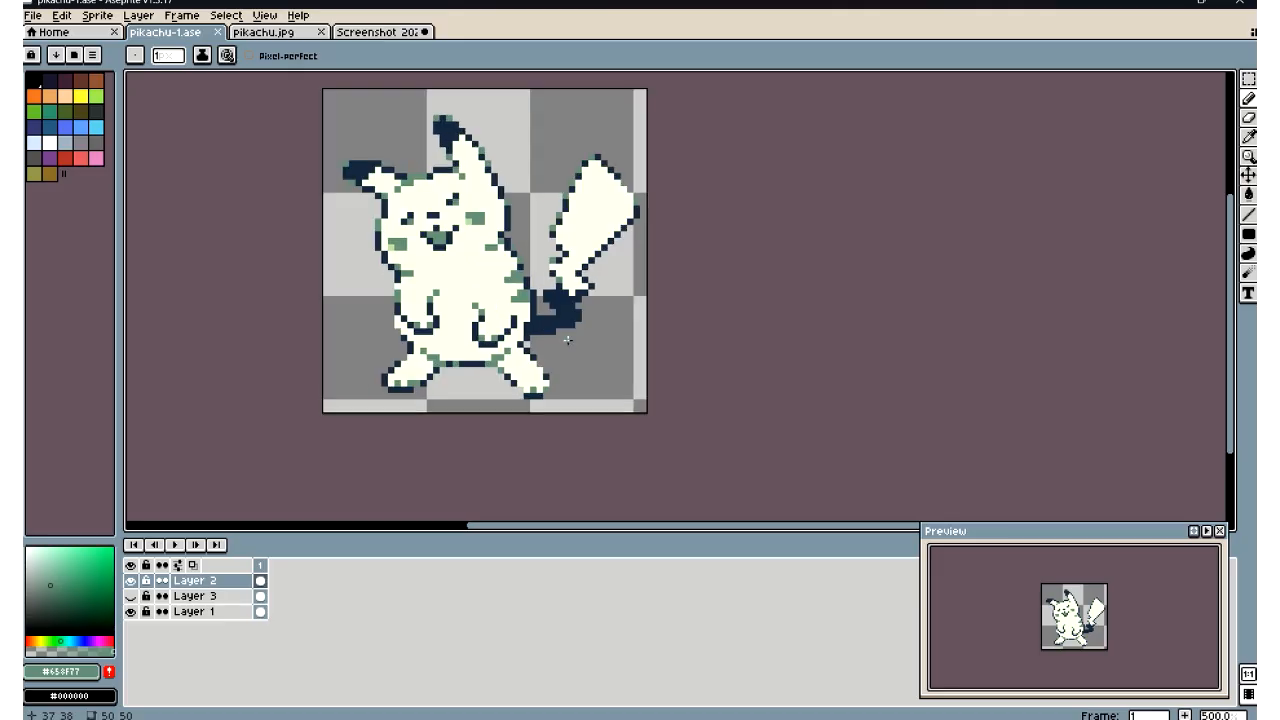
scroll(571, 241, down, 5)
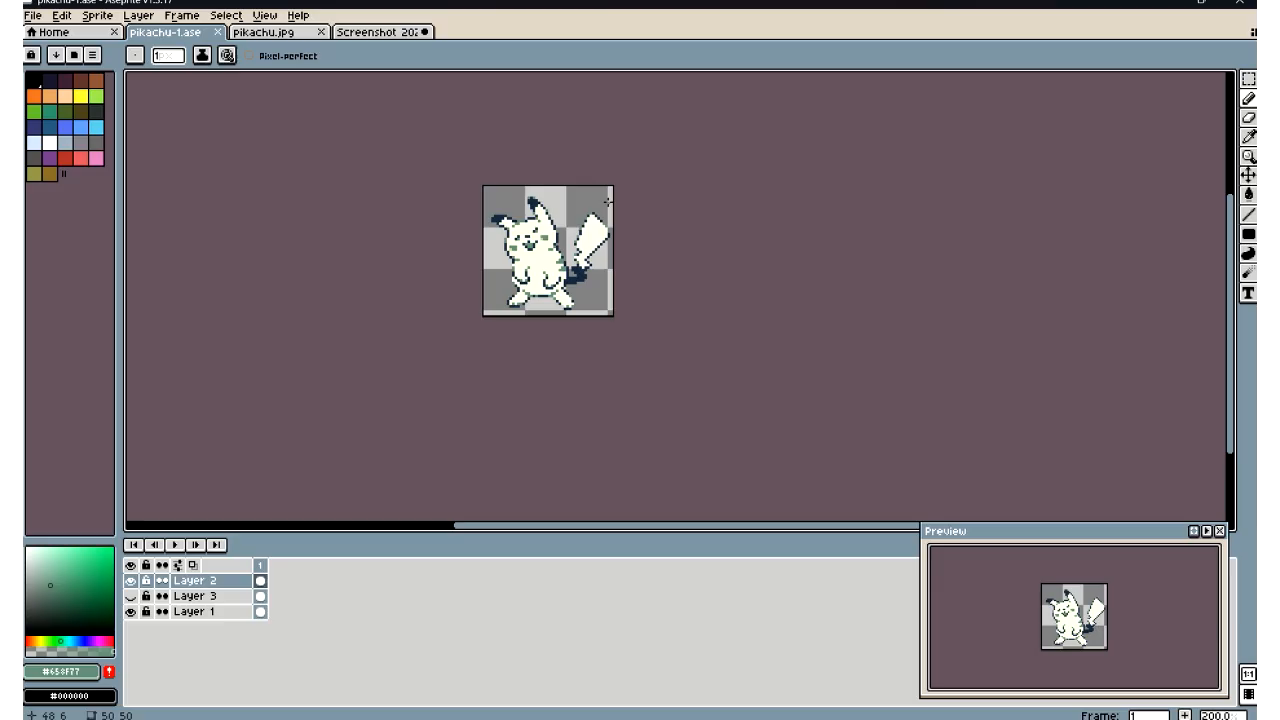
scroll(530, 245, up, 5)
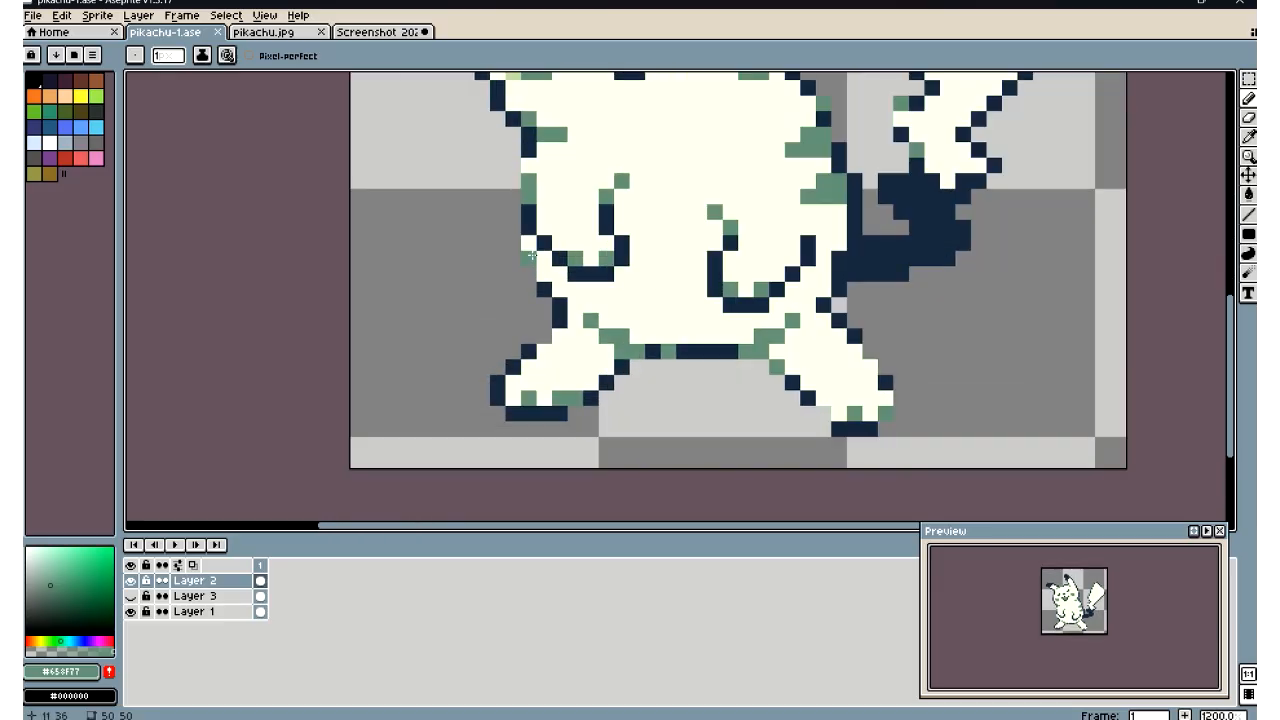
scroll(423, 271, up, 2)
scroll(423, 271, down, 6)
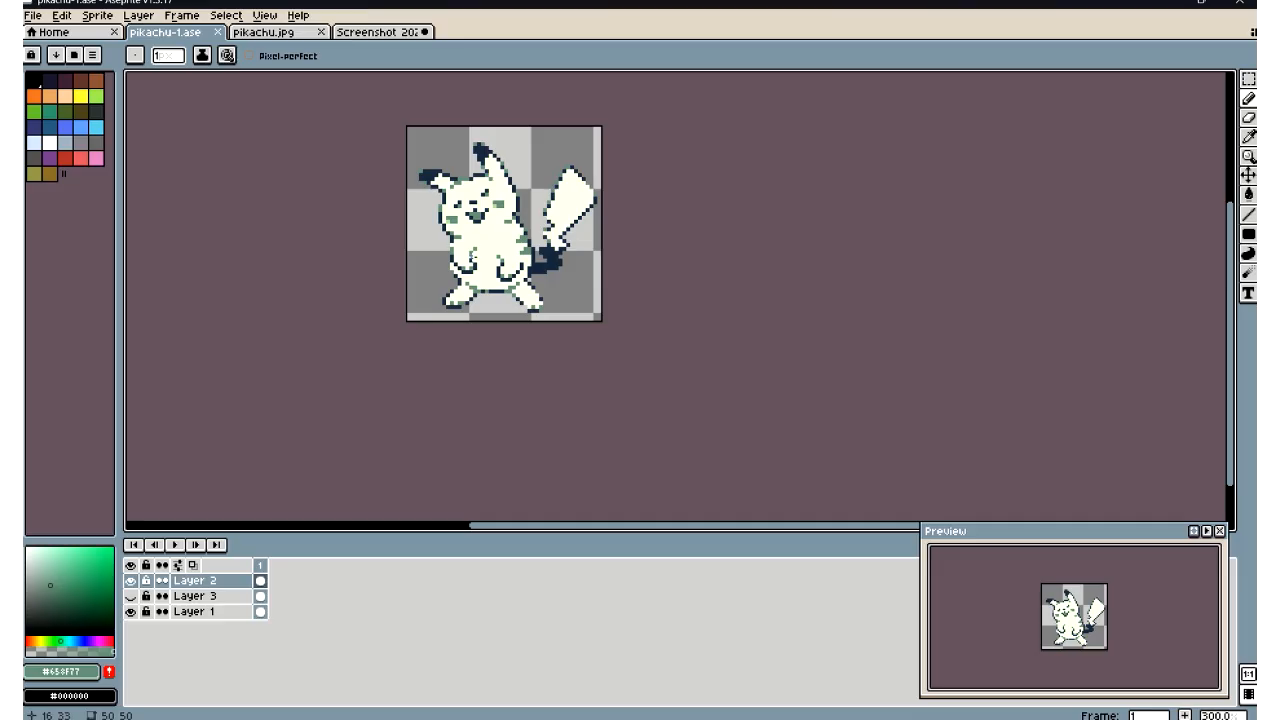
scroll(505, 230, up, 6)
click(385, 282)
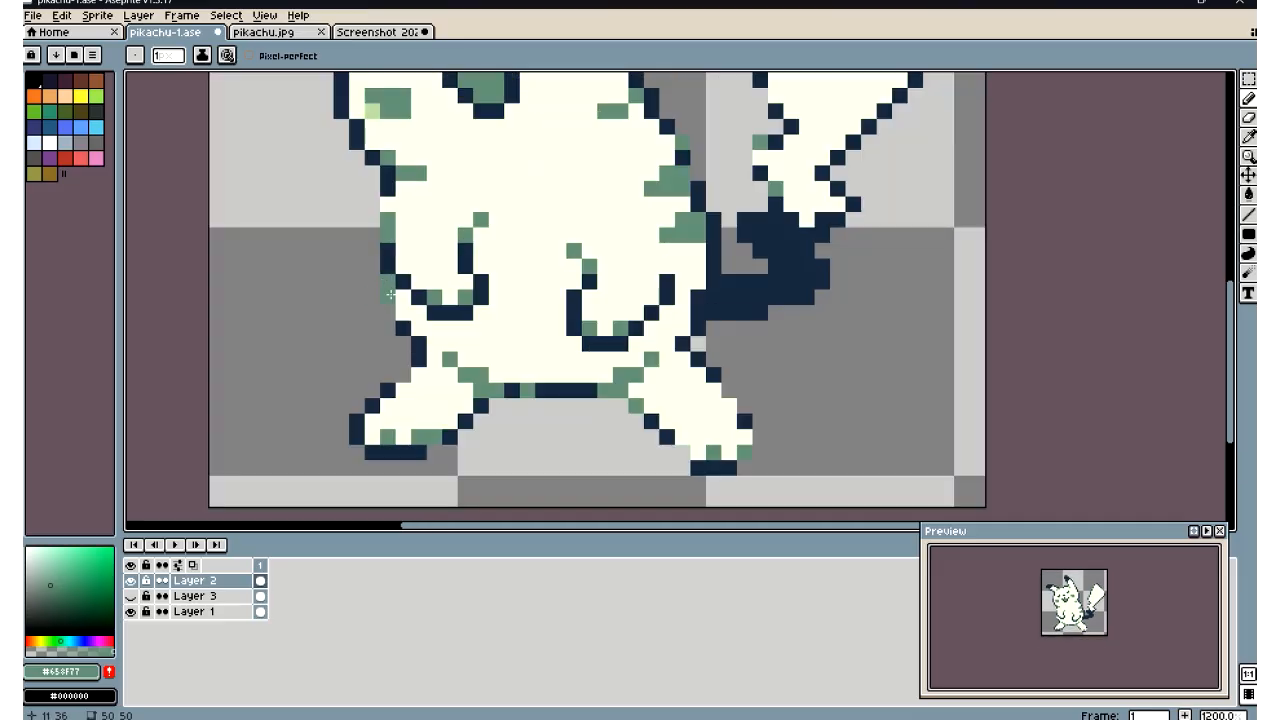
click(467, 359)
key(1)
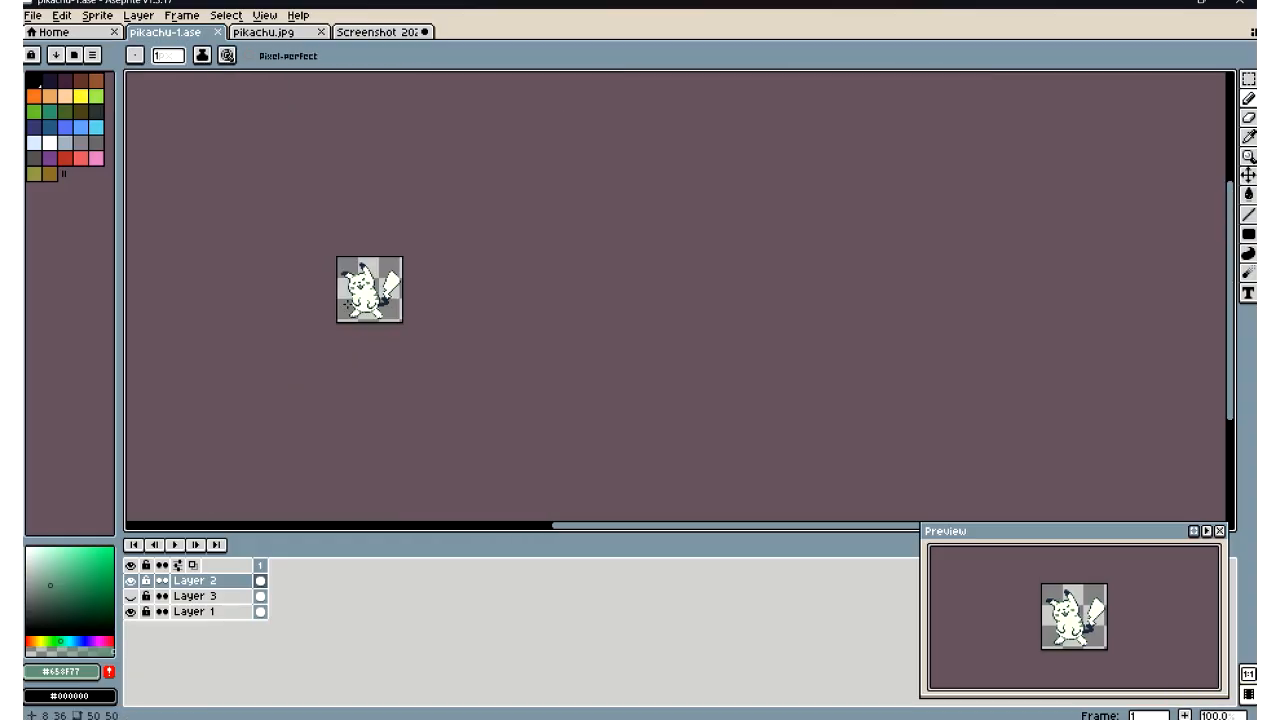
scroll(347, 304, up, 2)
scroll(509, 252, up, 1)
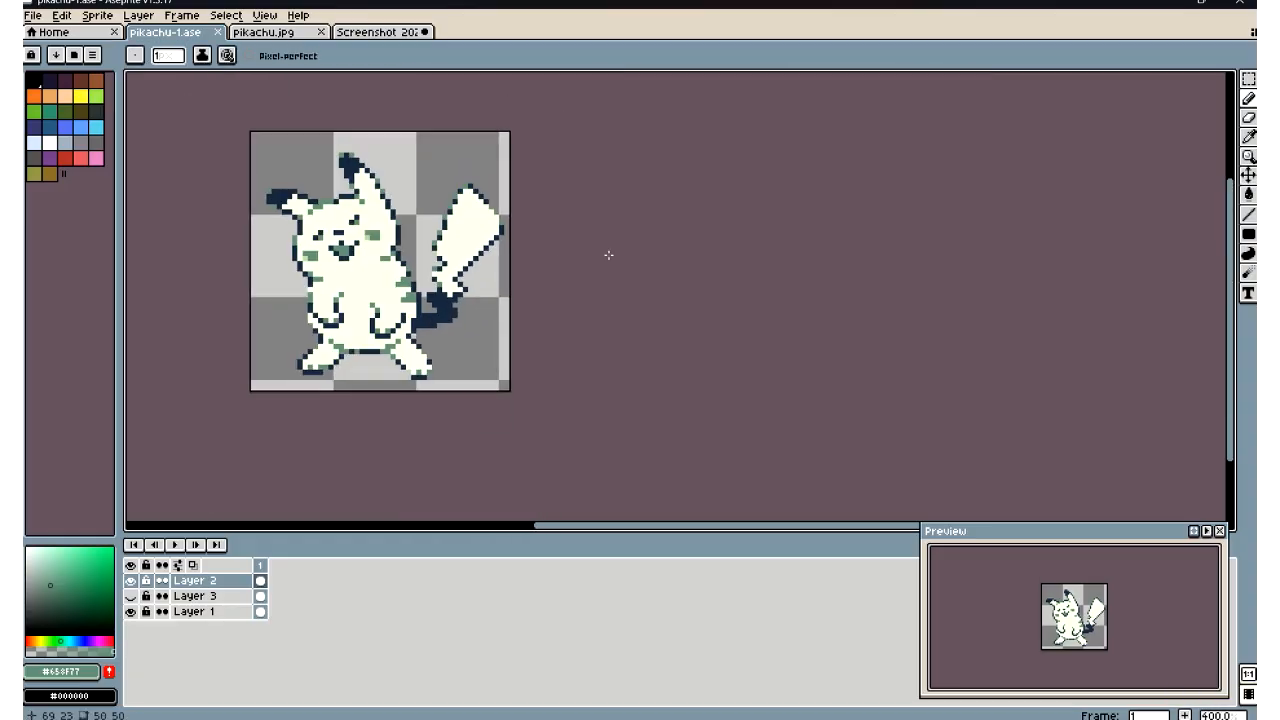
Inspect the Pikachu's outline and softened ear tips at several magnifications
scroll(509, 252, down, 3)
scroll(484, 247, up, 2)
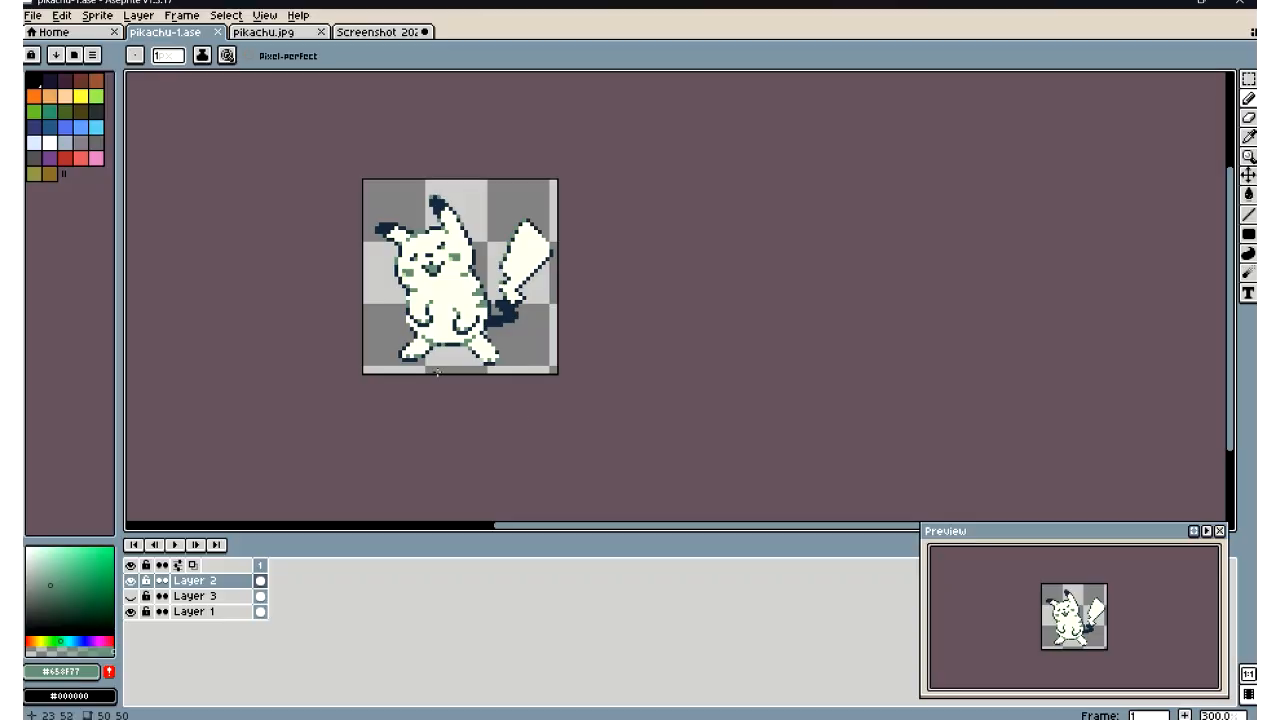
scroll(388, 242, down, 1)
scroll(388, 242, up, 1)
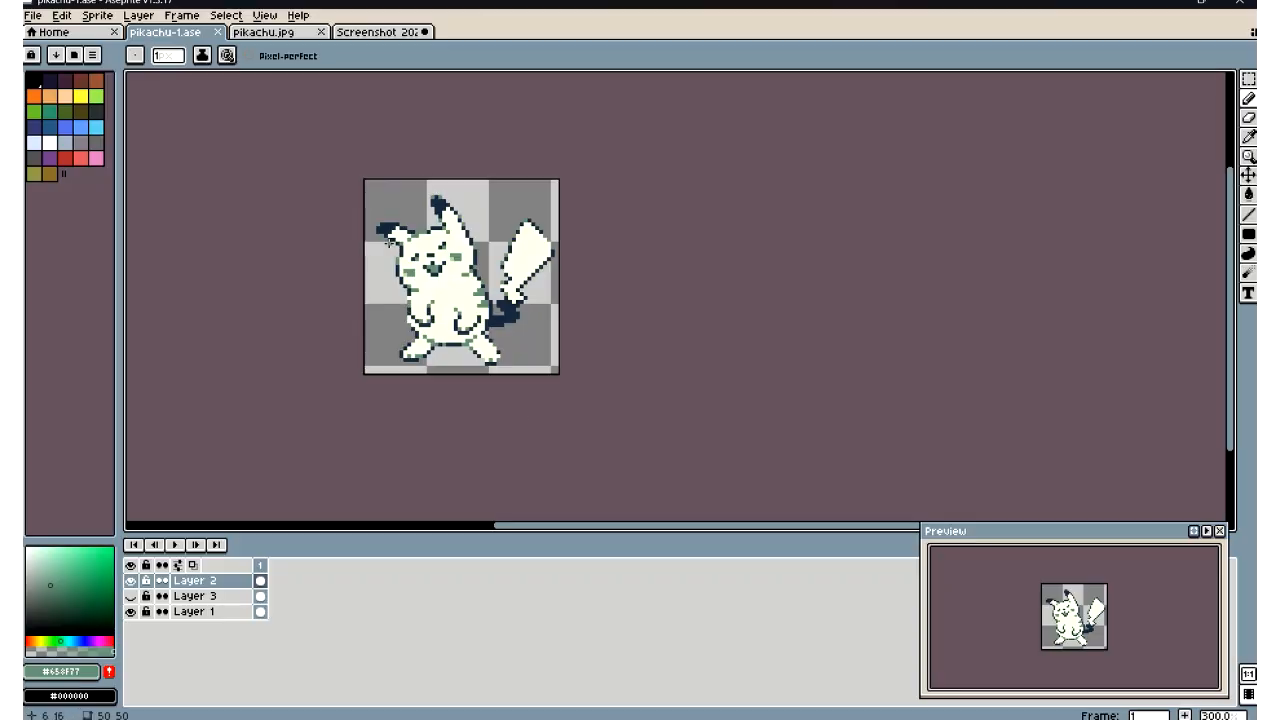
scroll(388, 242, up, 1)
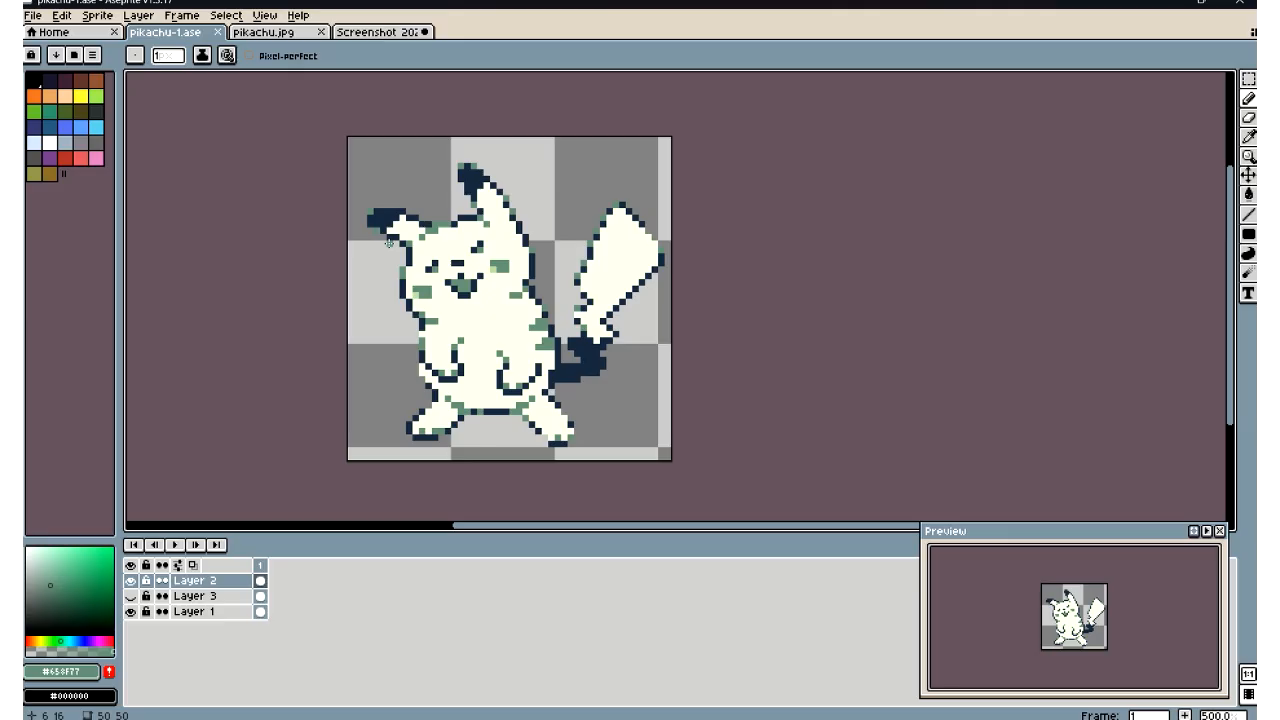
scroll(388, 242, up, 2)
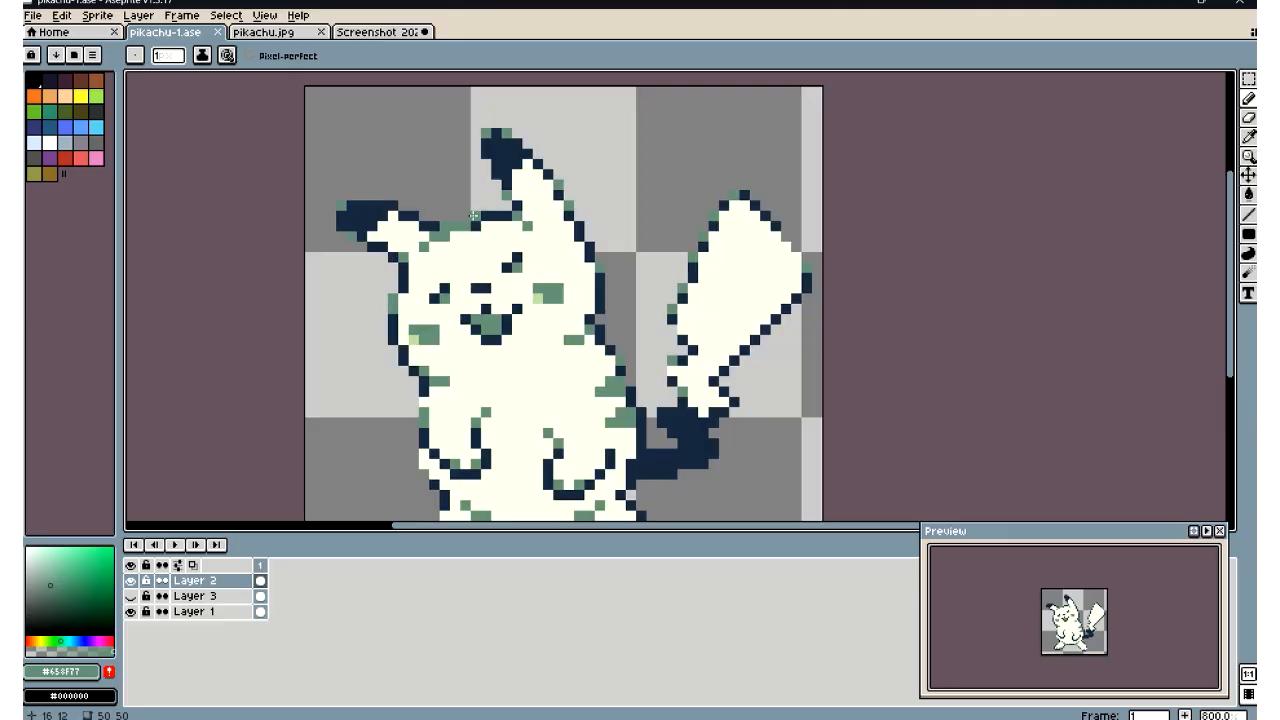
scroll(469, 507, down, 5)
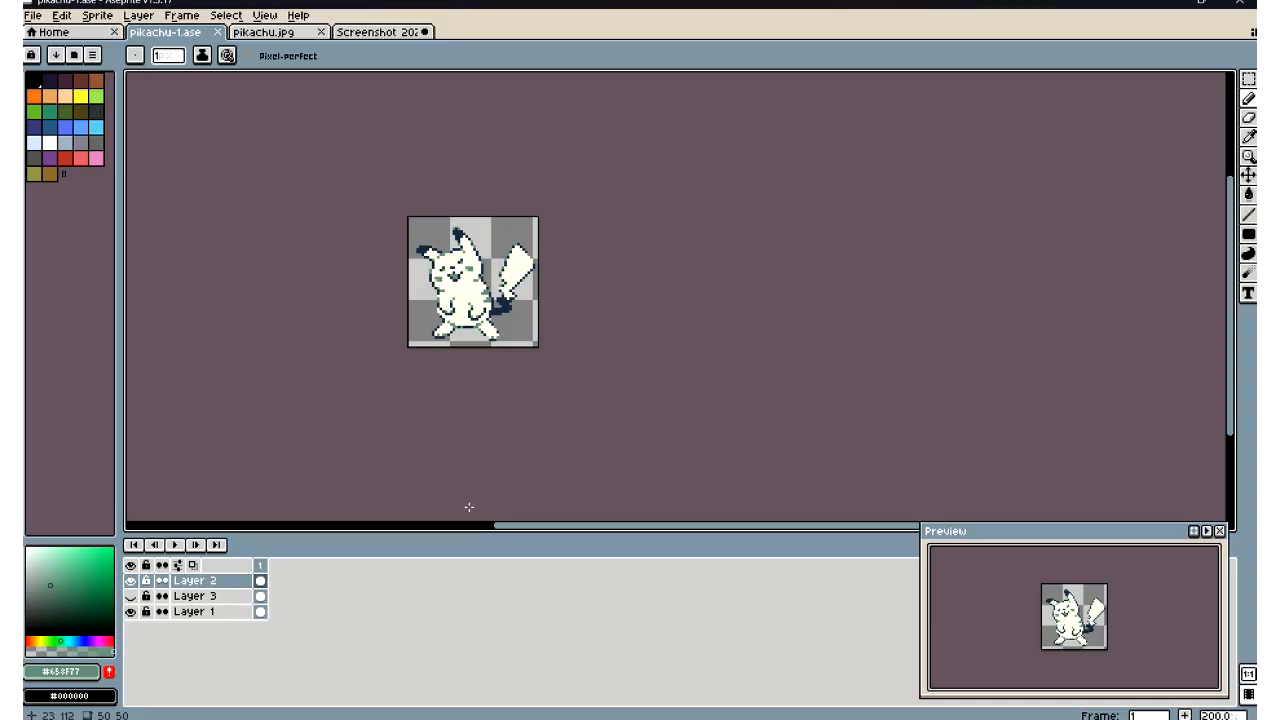
Sample the cream body colour and thin the doubled navy outline pixels below the upright ear with the Pencil tool
scroll(455, 257, up, 6)
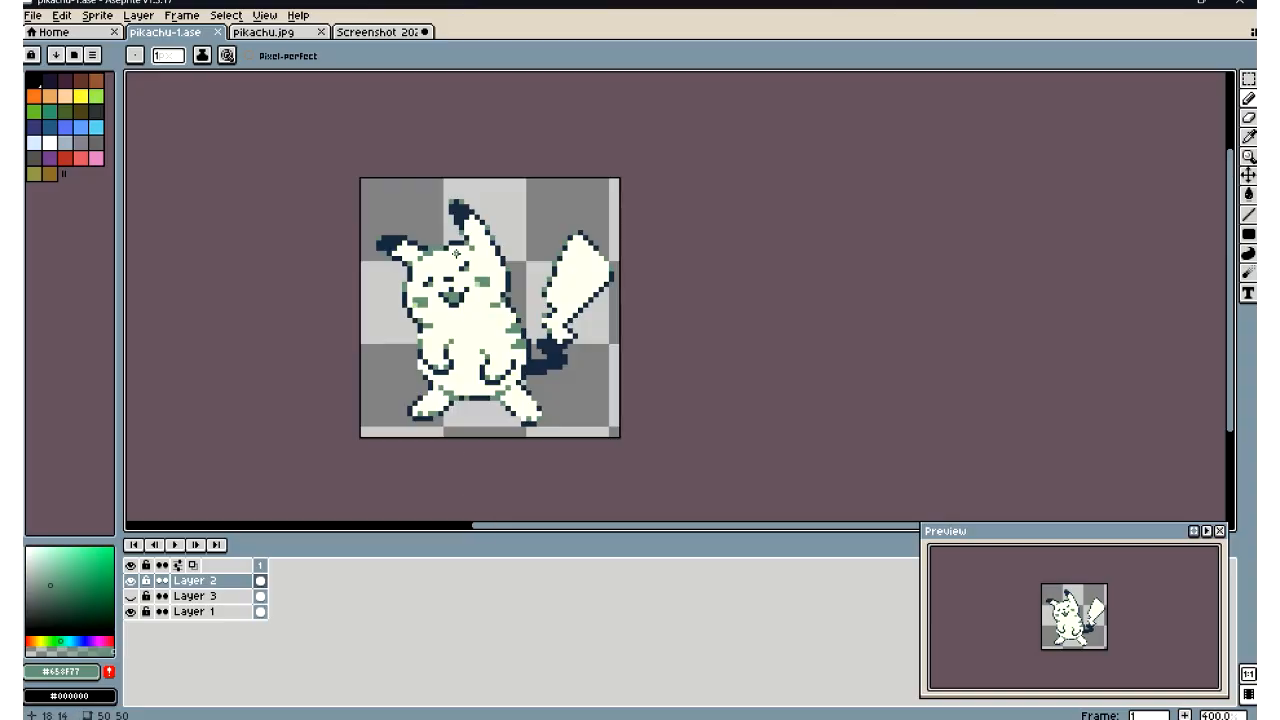
click(1248, 136)
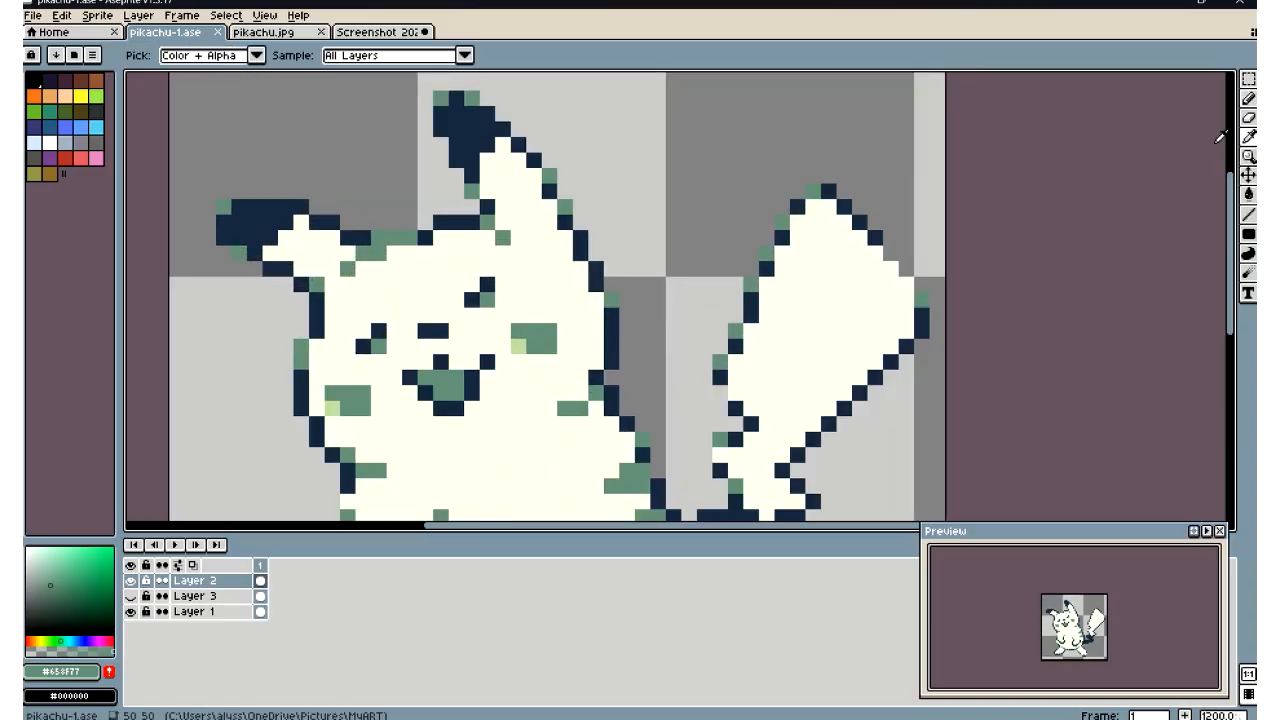
click(566, 272)
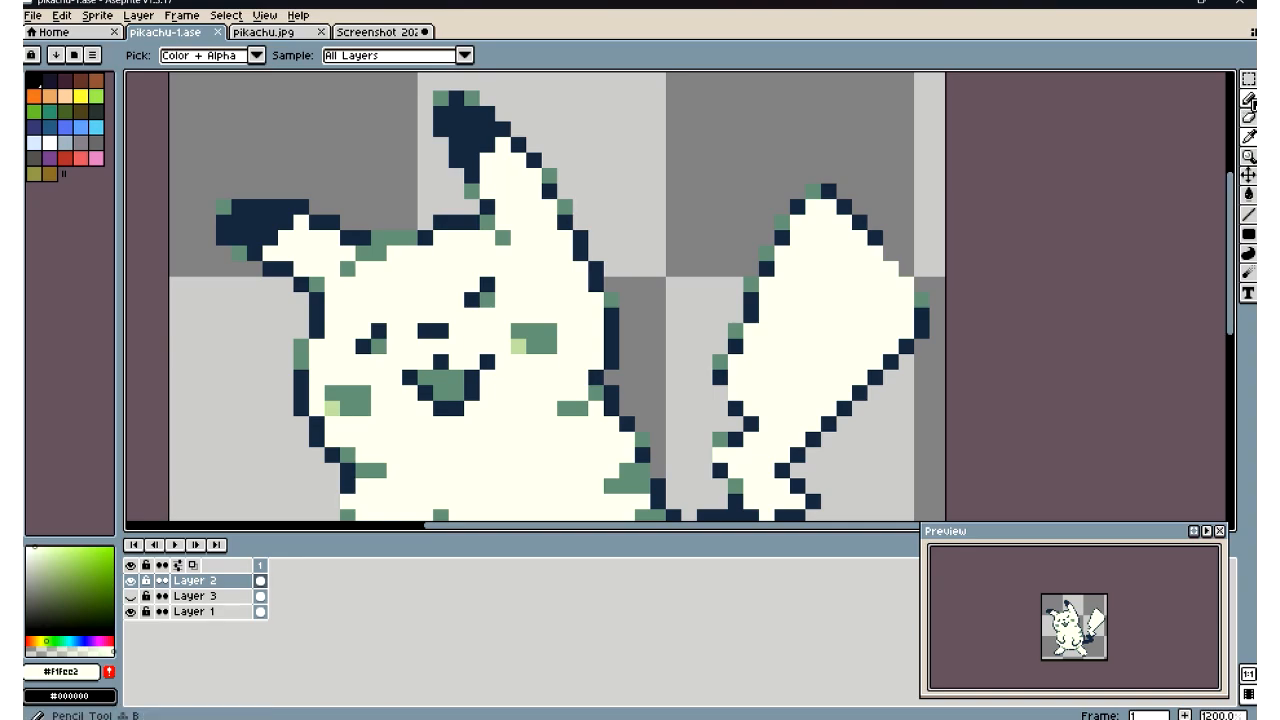
key(b)
click(572, 254)
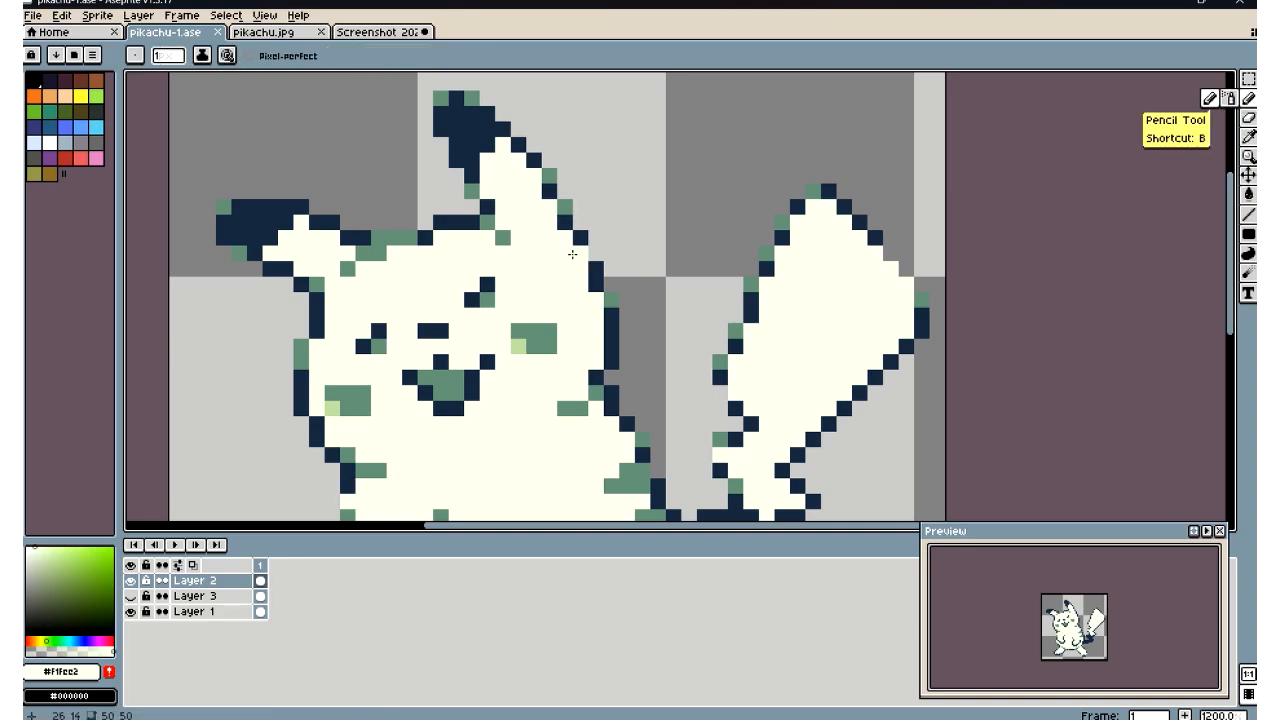
scroll(576, 258, down, 6)
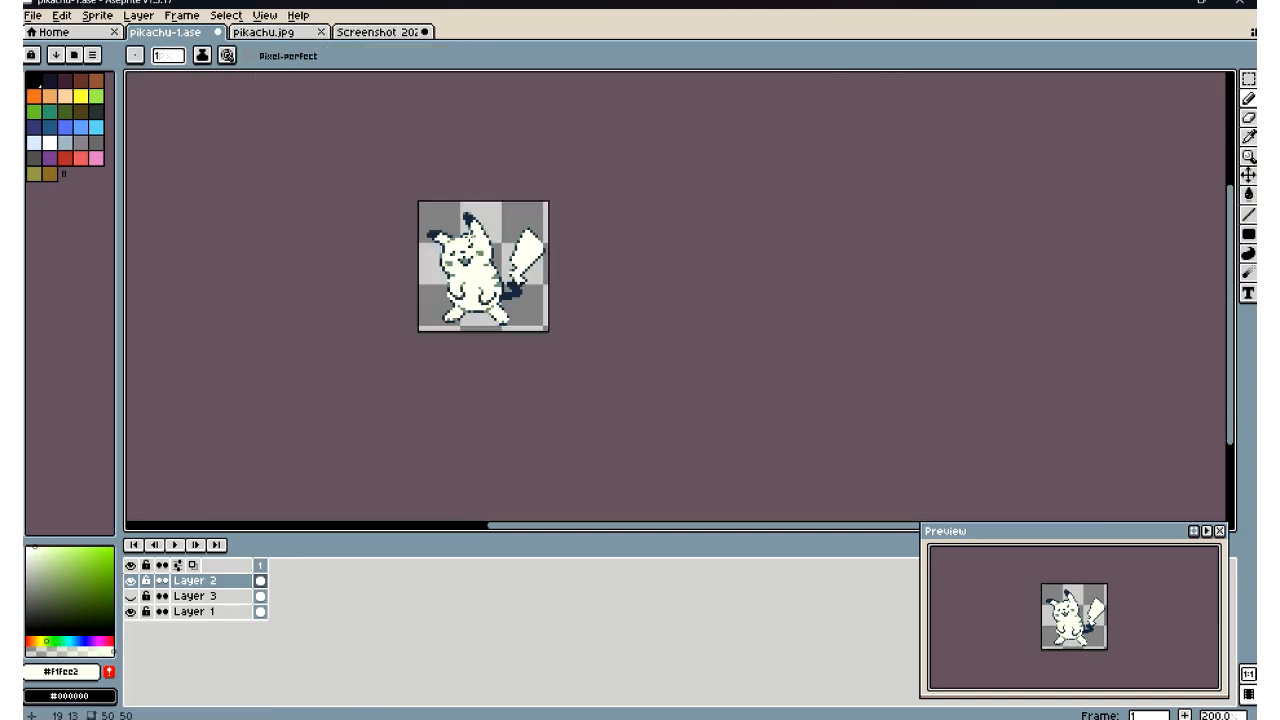
scroll(469, 237, up, 3)
scroll(469, 237, up, 4)
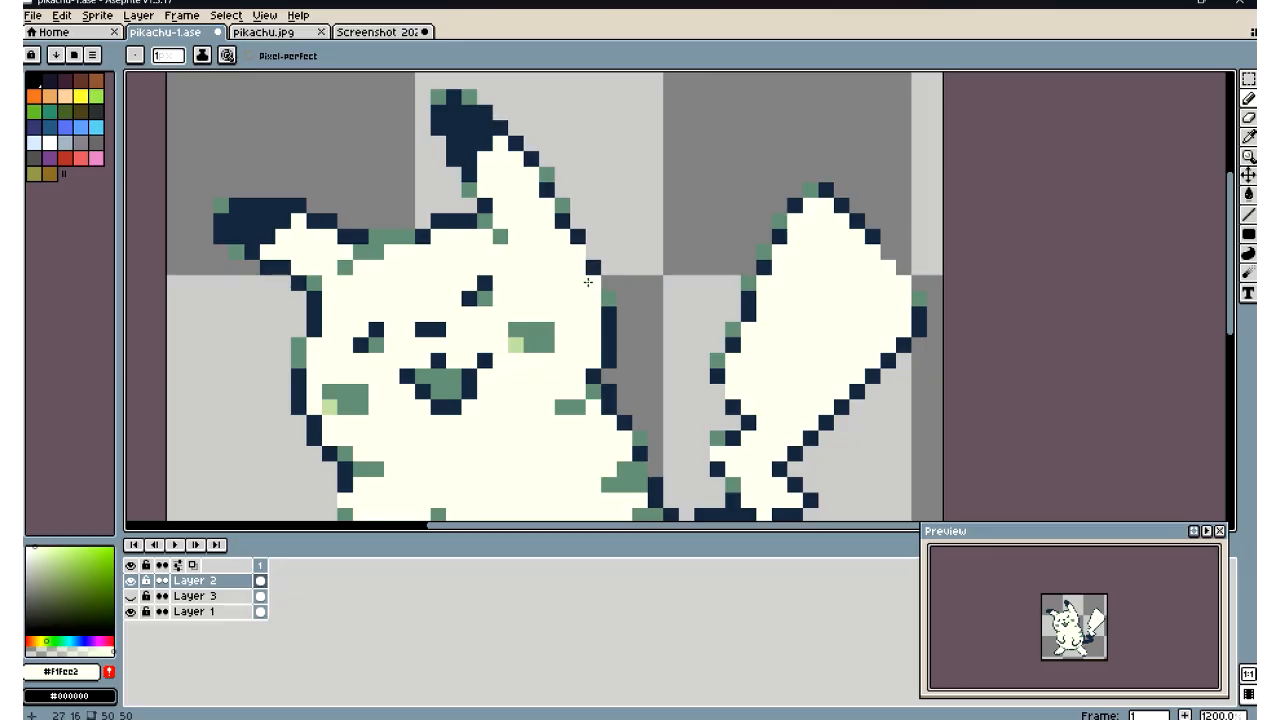
Paint over the inset navy outline pixel just below the right cheek with the cream body colour
scroll(588, 283, down, 6)
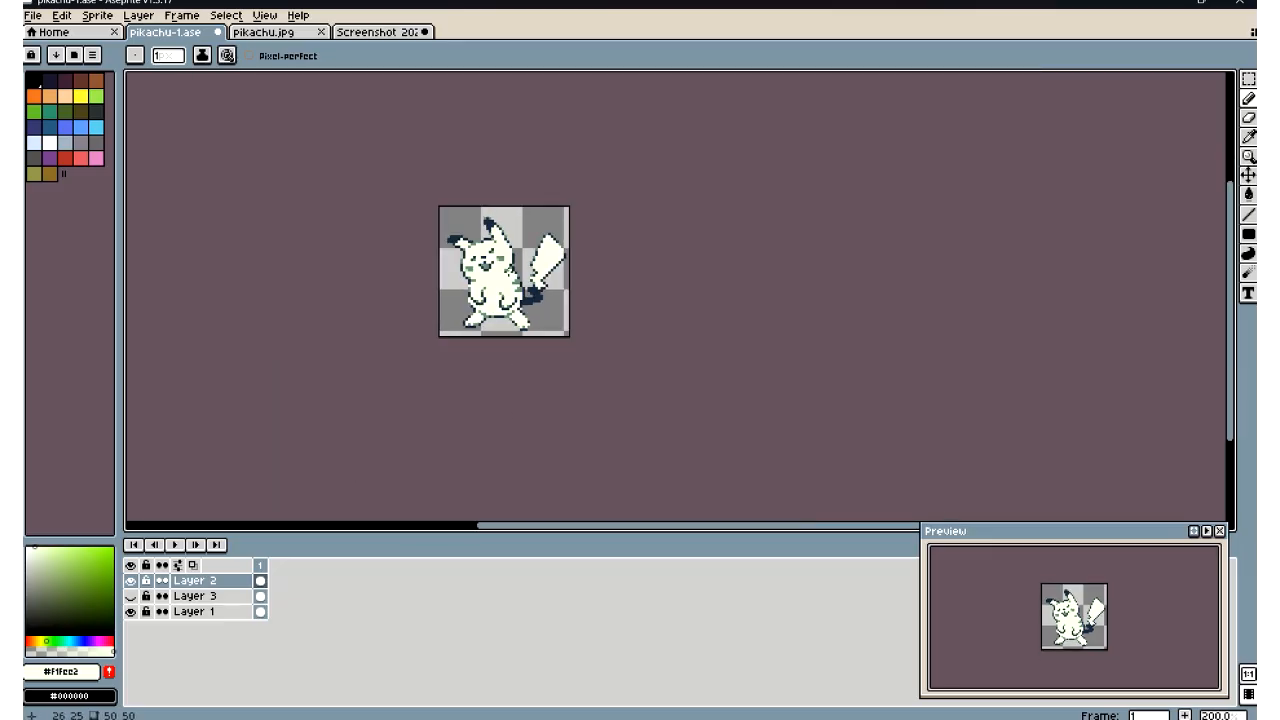
scroll(509, 268, up, 5)
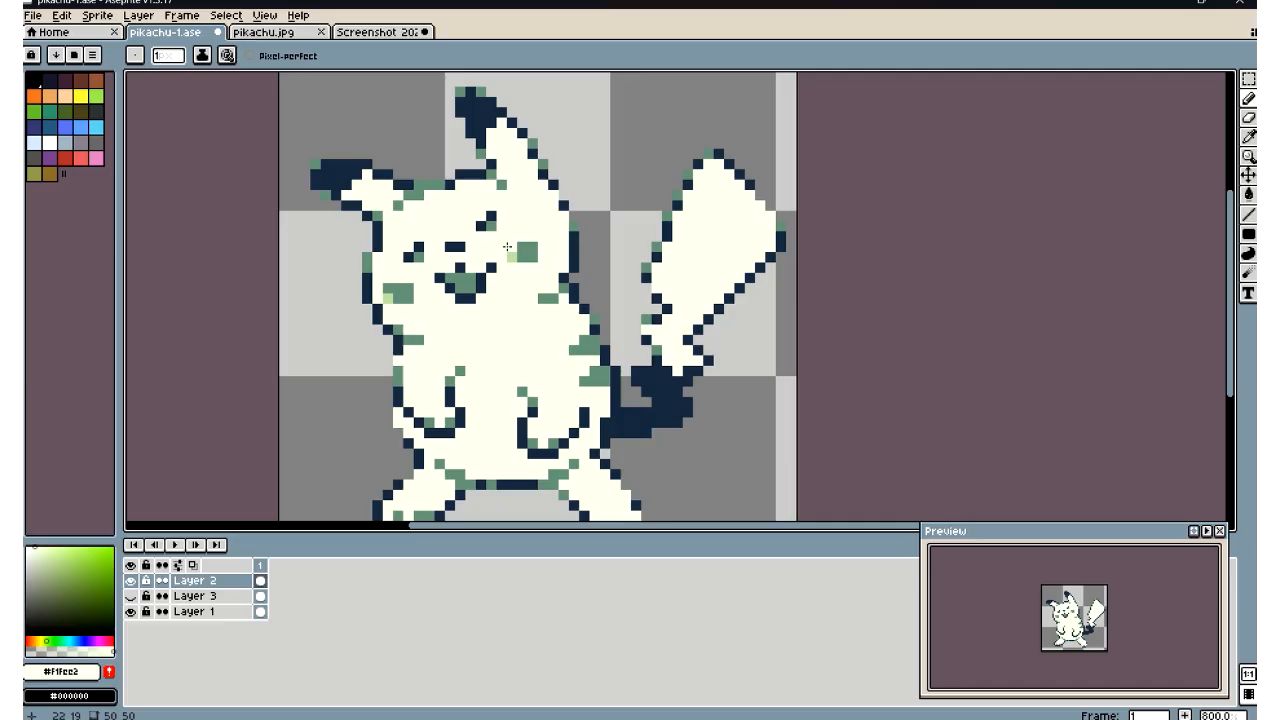
scroll(507, 246, down, 5)
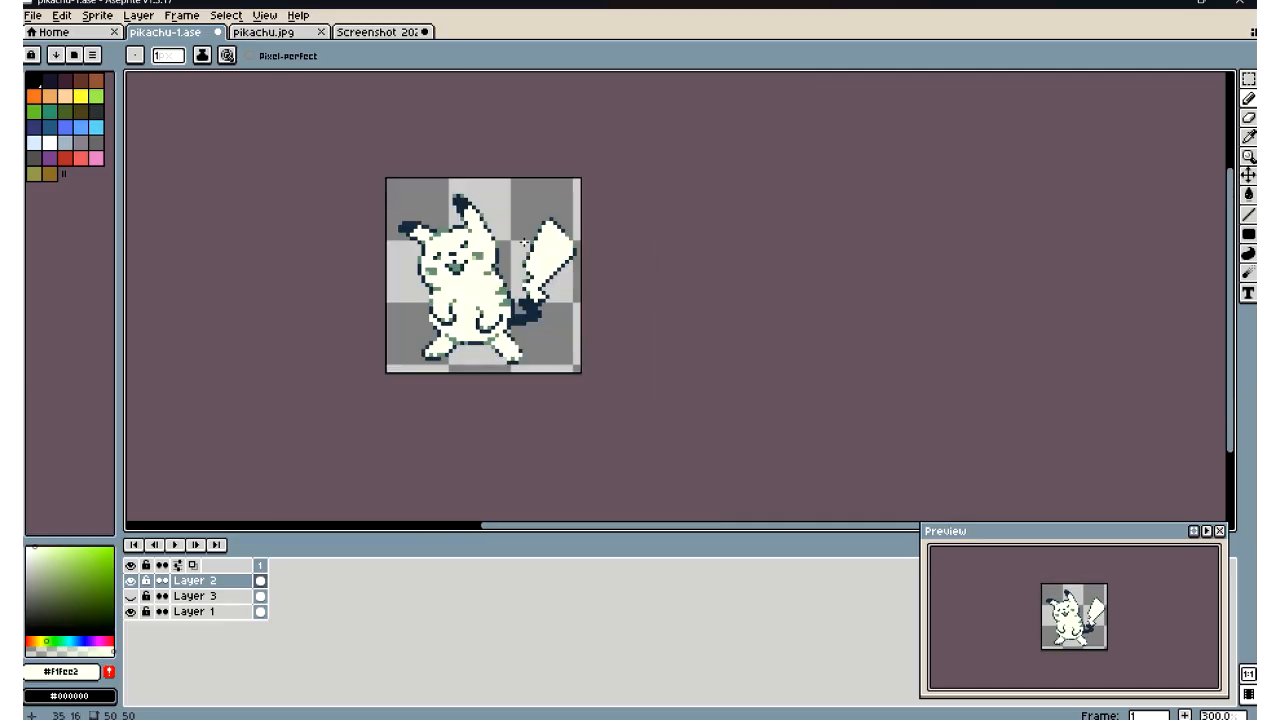
scroll(507, 246, up, 8)
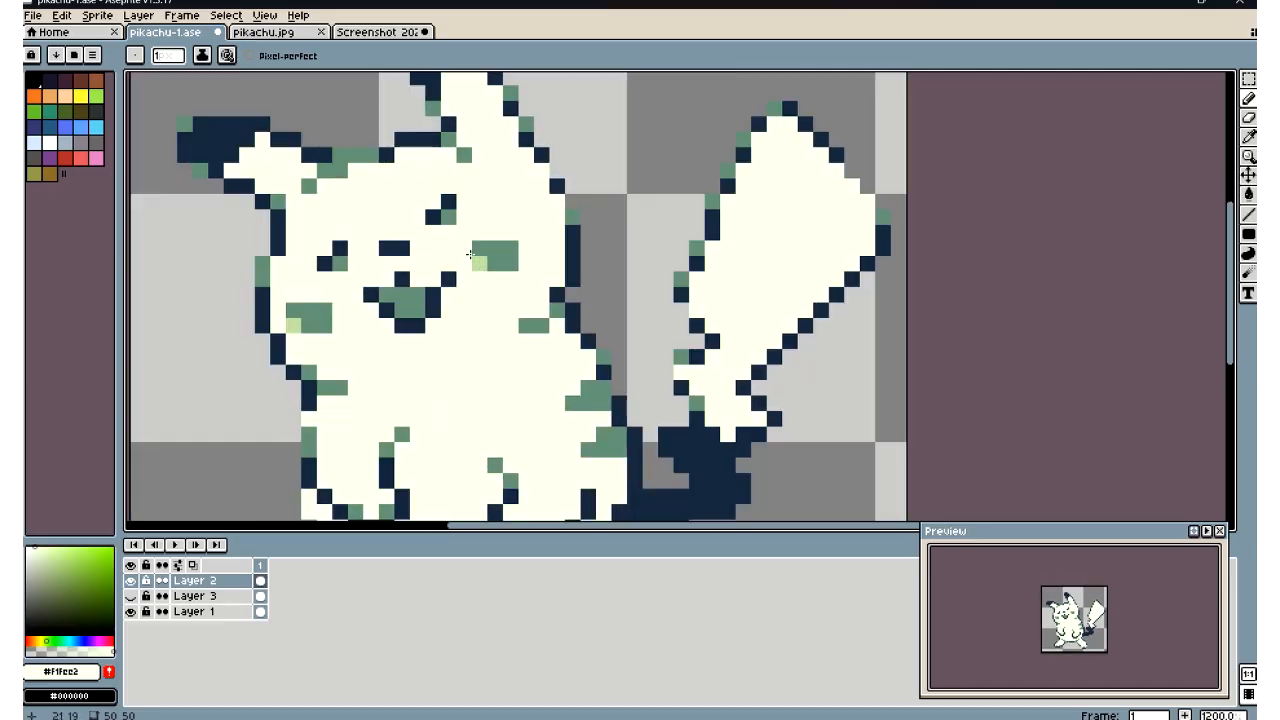
scroll(469, 254, down, 6)
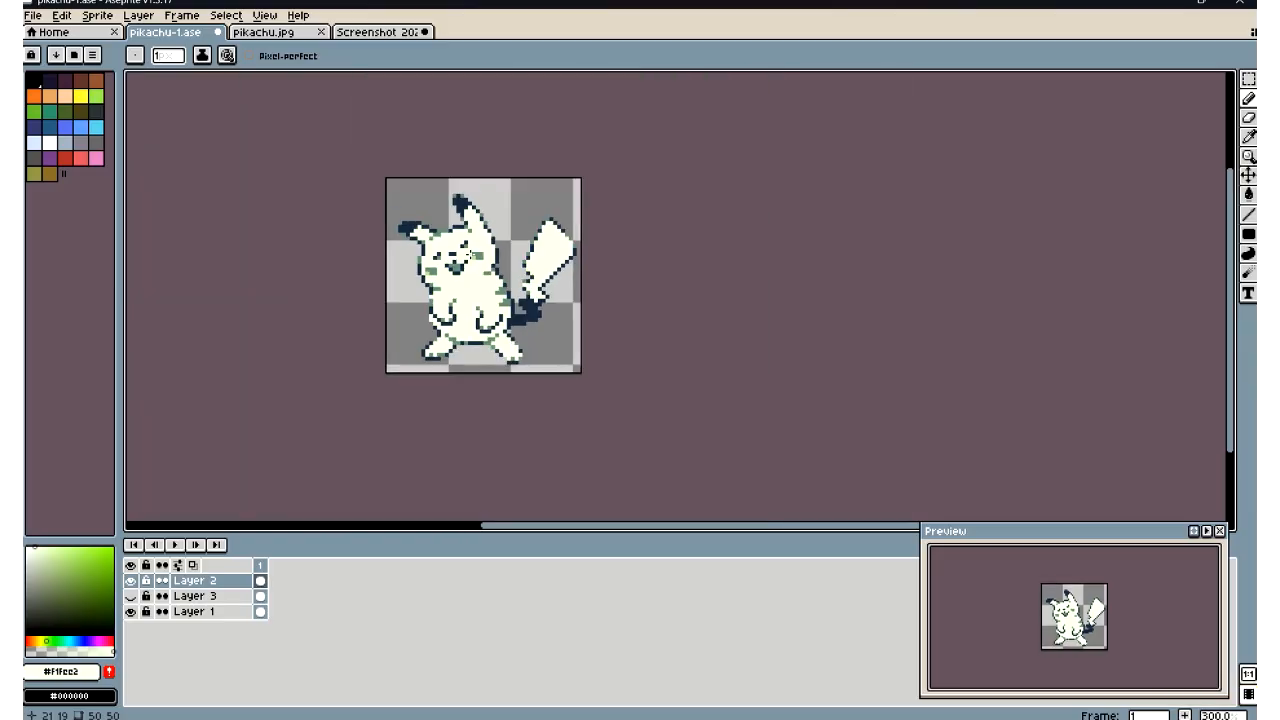
scroll(469, 254, down, 1)
scroll(433, 260, up, 8)
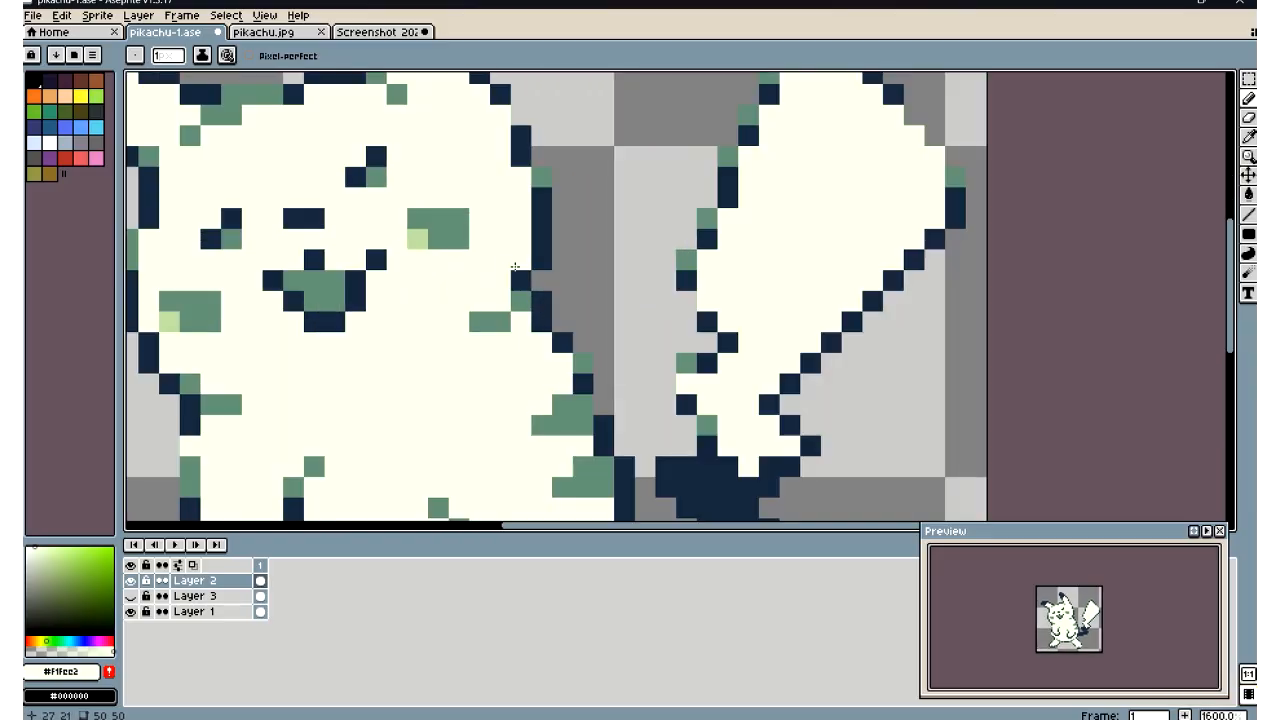
click(516, 276)
scroll(516, 276, down, 8)
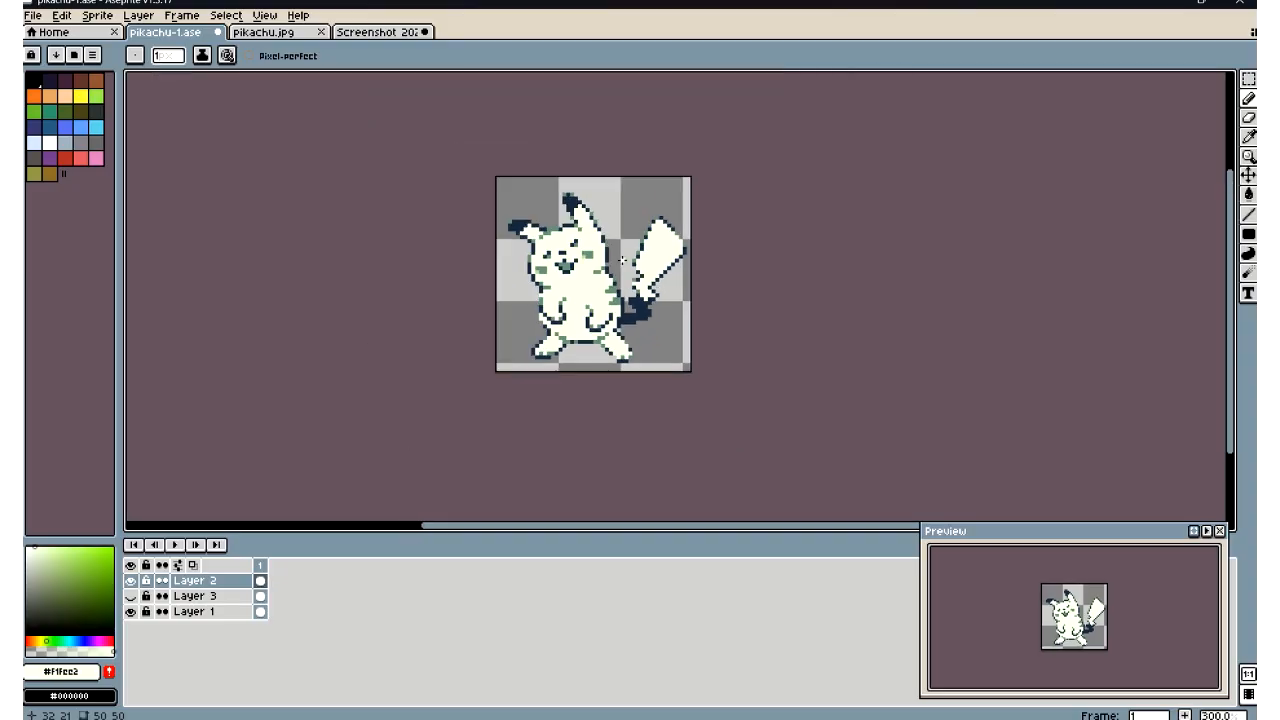
Paint cream over the navy and green outline beside the right cheek, continuing up toward the upright ear's base
scroll(611, 253, up, 5)
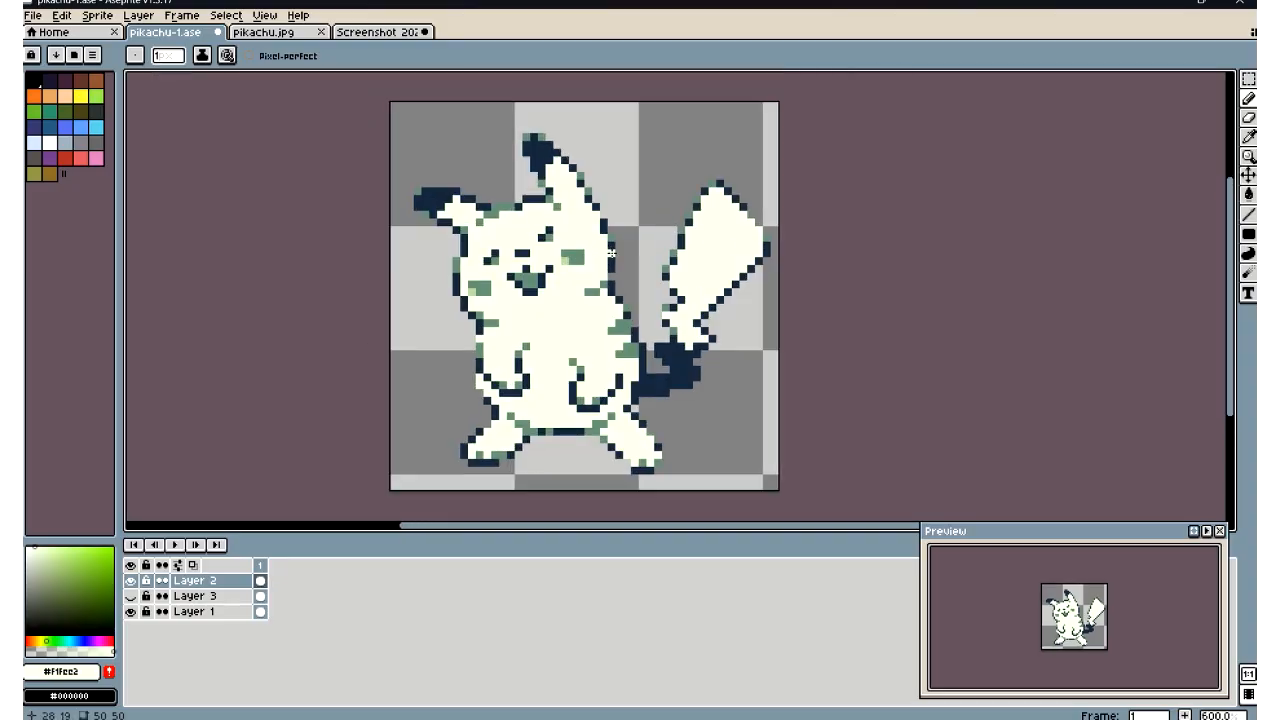
scroll(539, 304, down, 5)
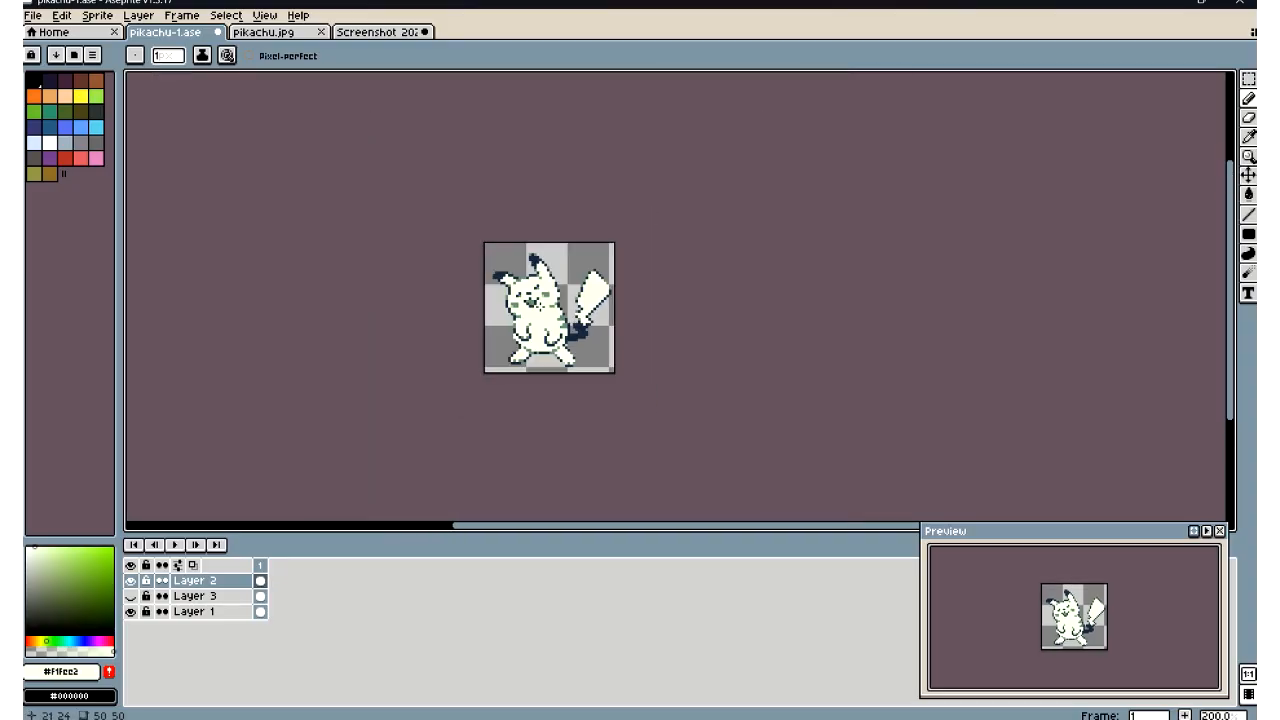
scroll(540, 305, up, 5)
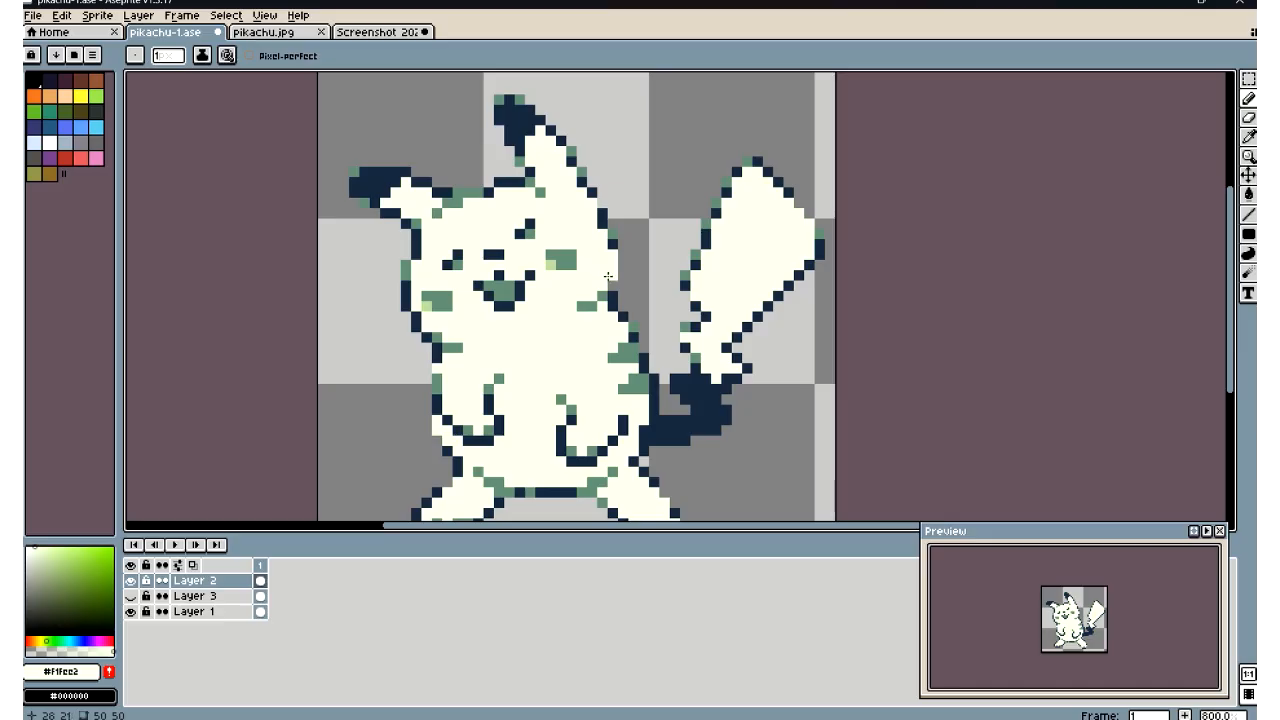
scroll(466, 325, down, 5)
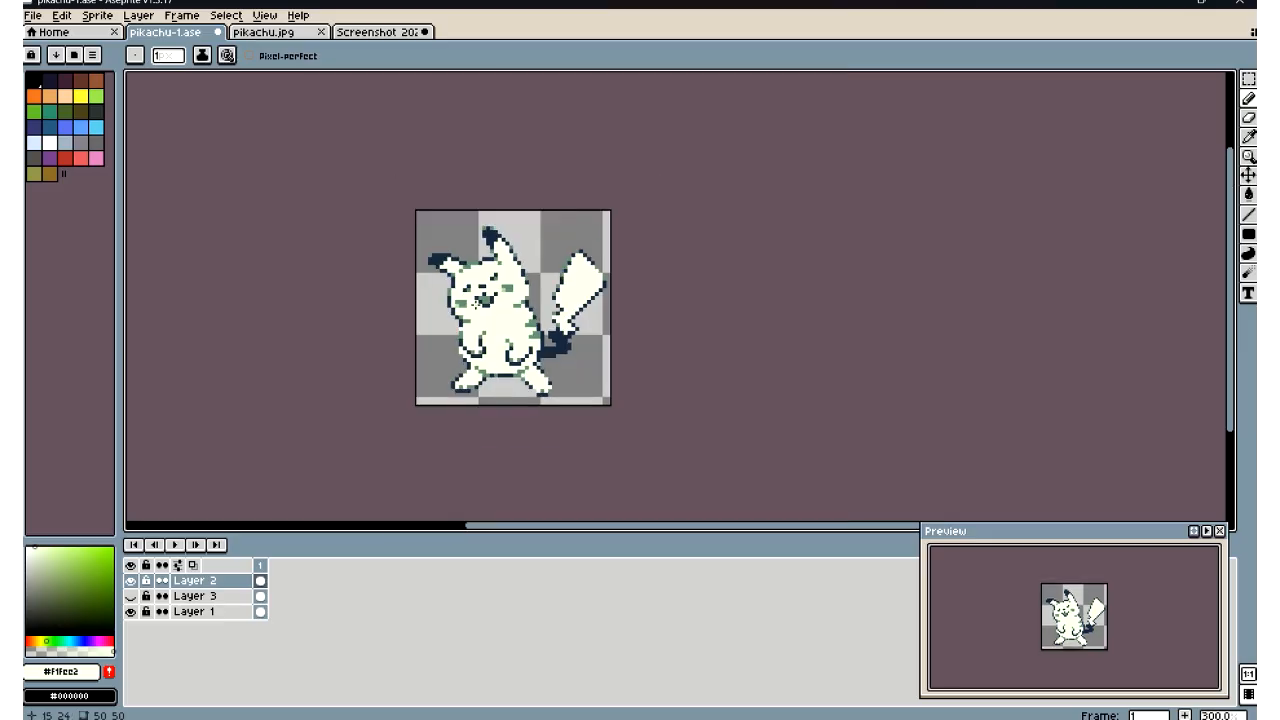
scroll(572, 318, up, 6)
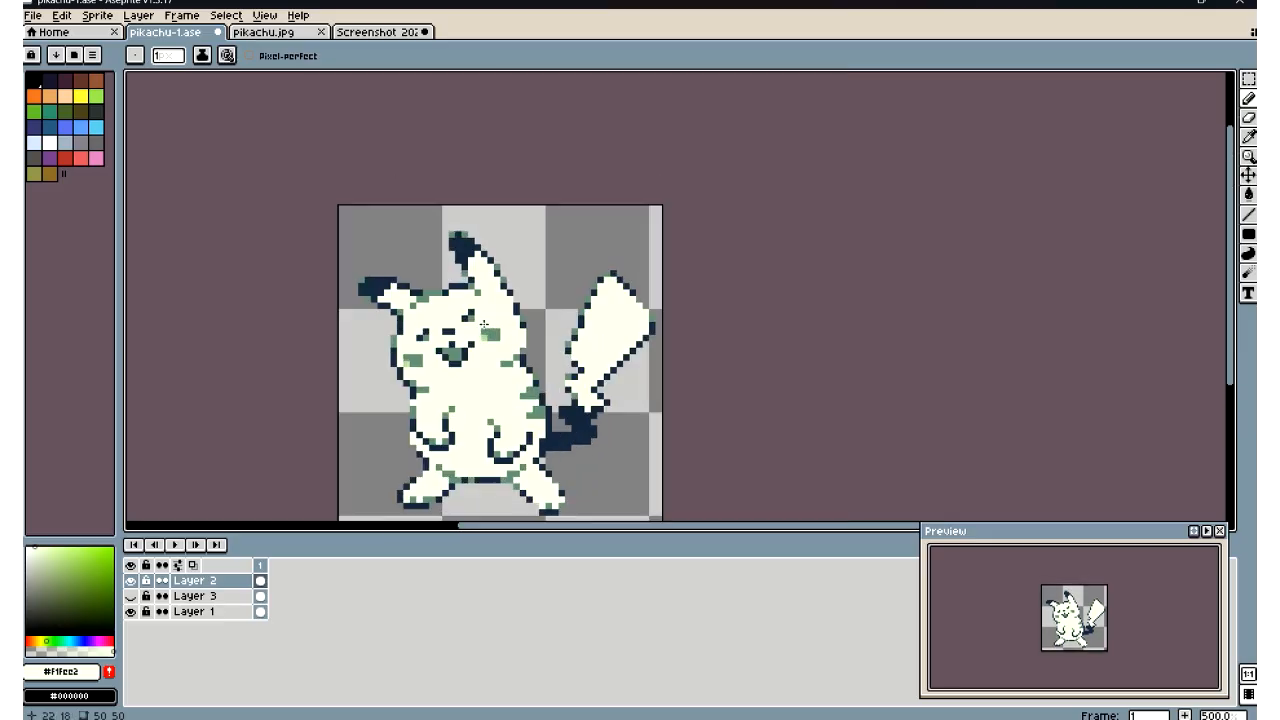
scroll(461, 306, down, 5)
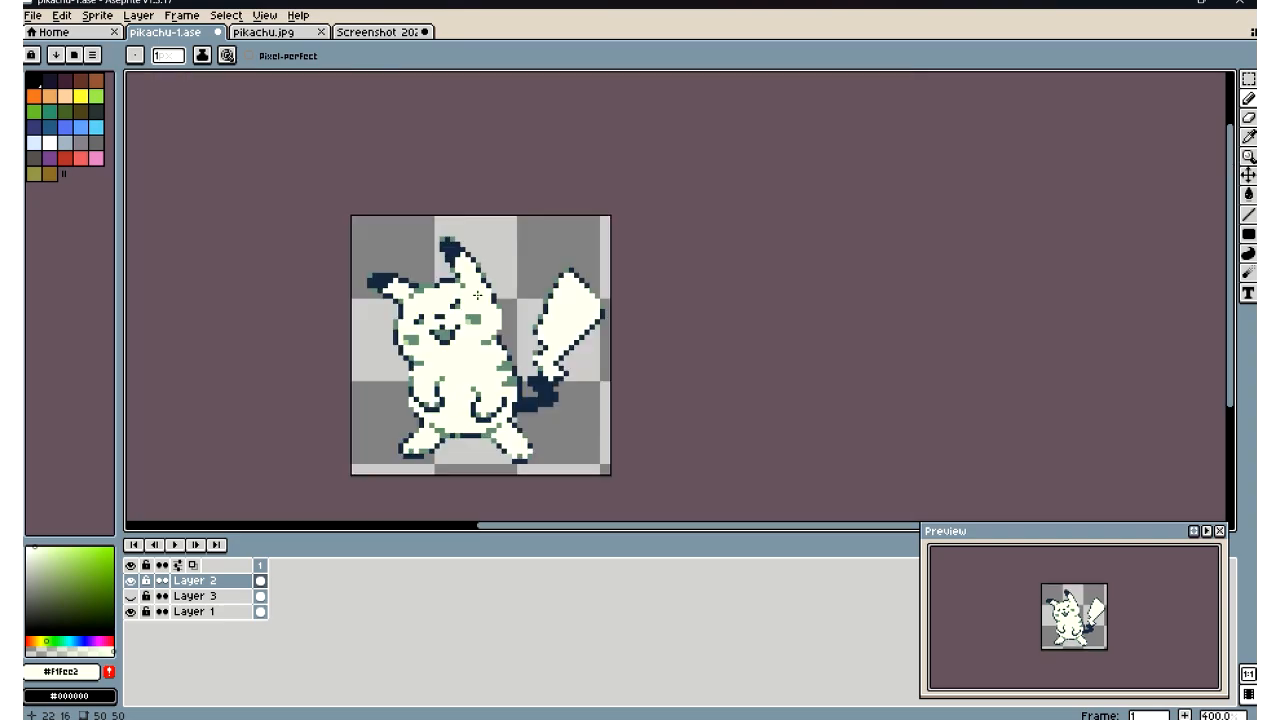
scroll(486, 293, up, 3)
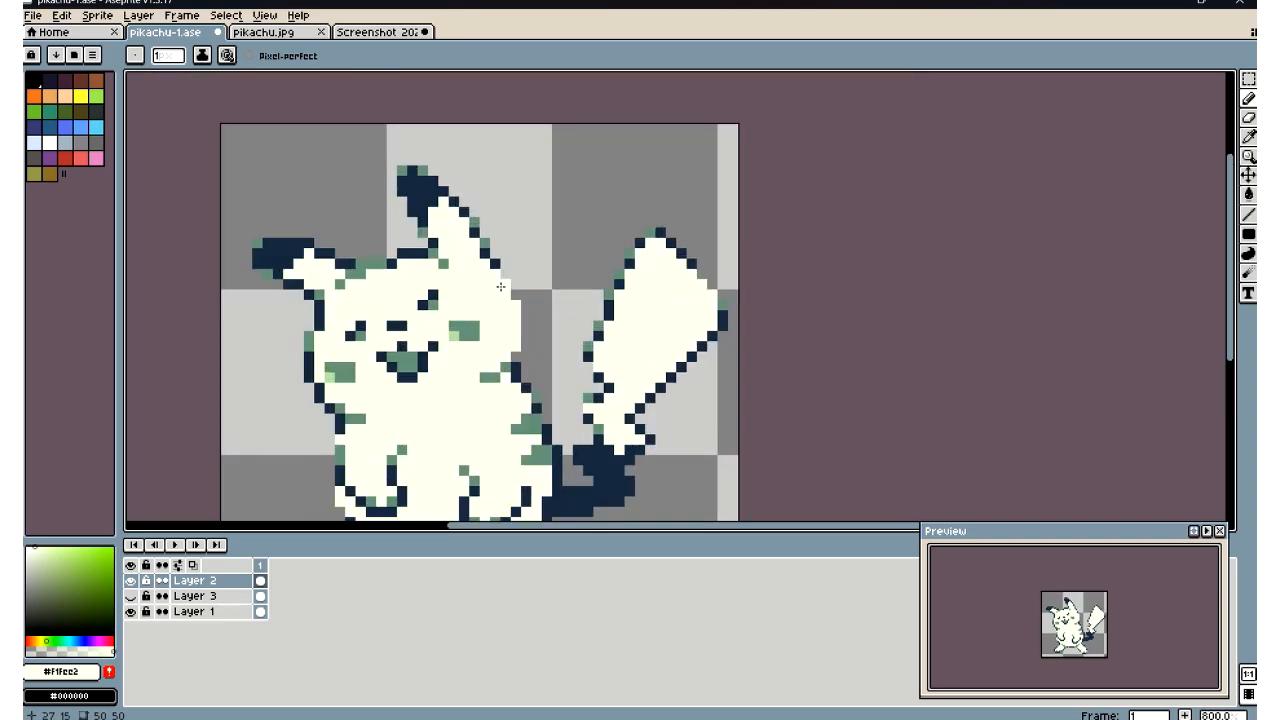
scroll(501, 285, down, 2)
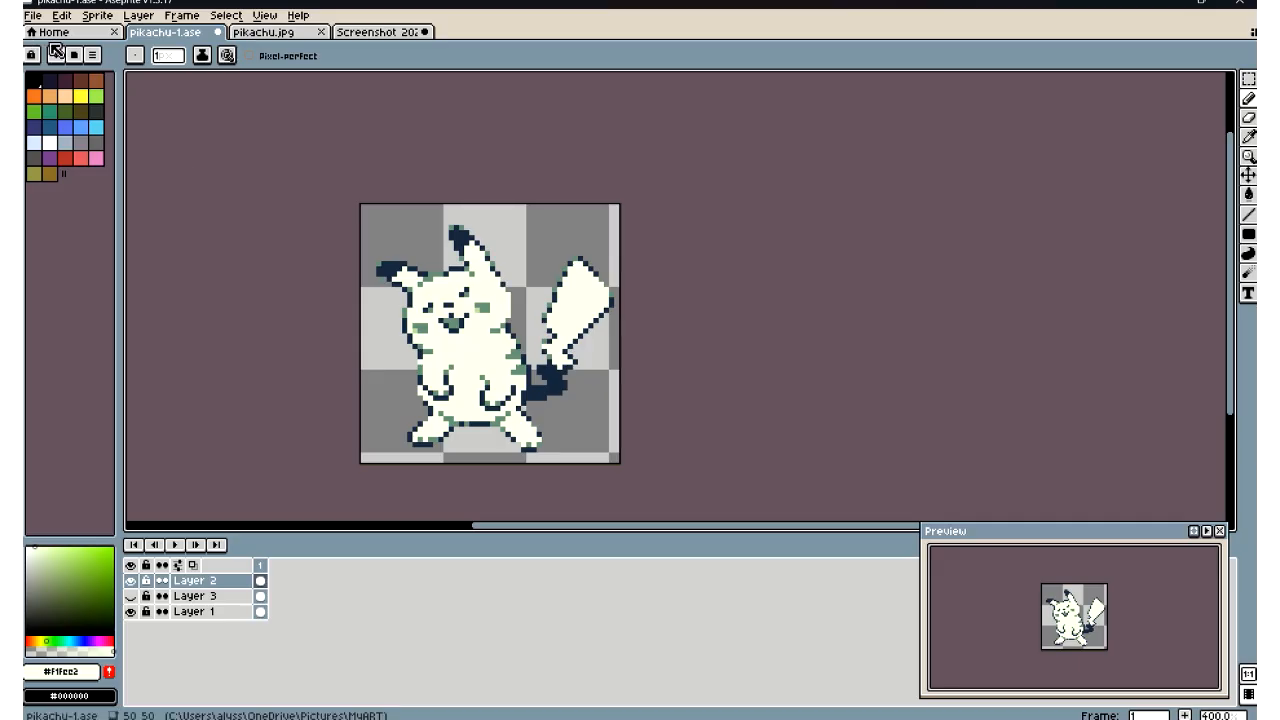
Save pikachu-1.ase and switch to the open Presentation1 in PowerPoint
click(31, 16)
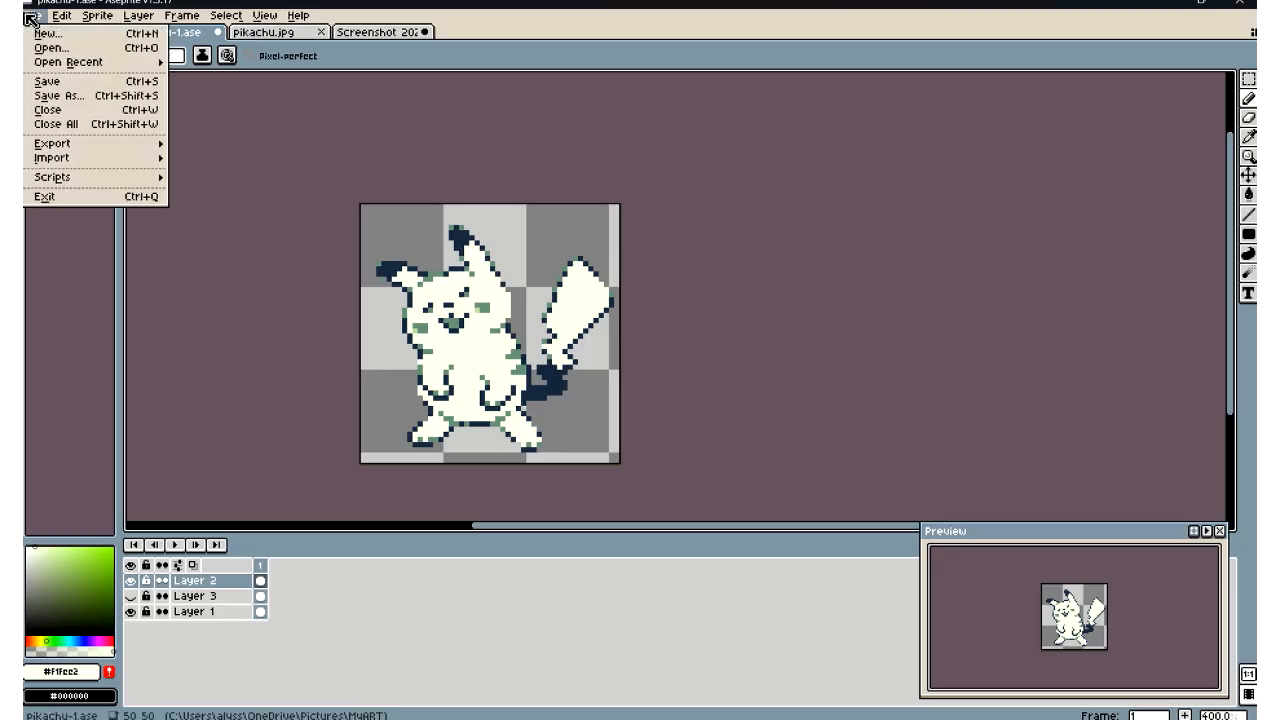
click(56, 88)
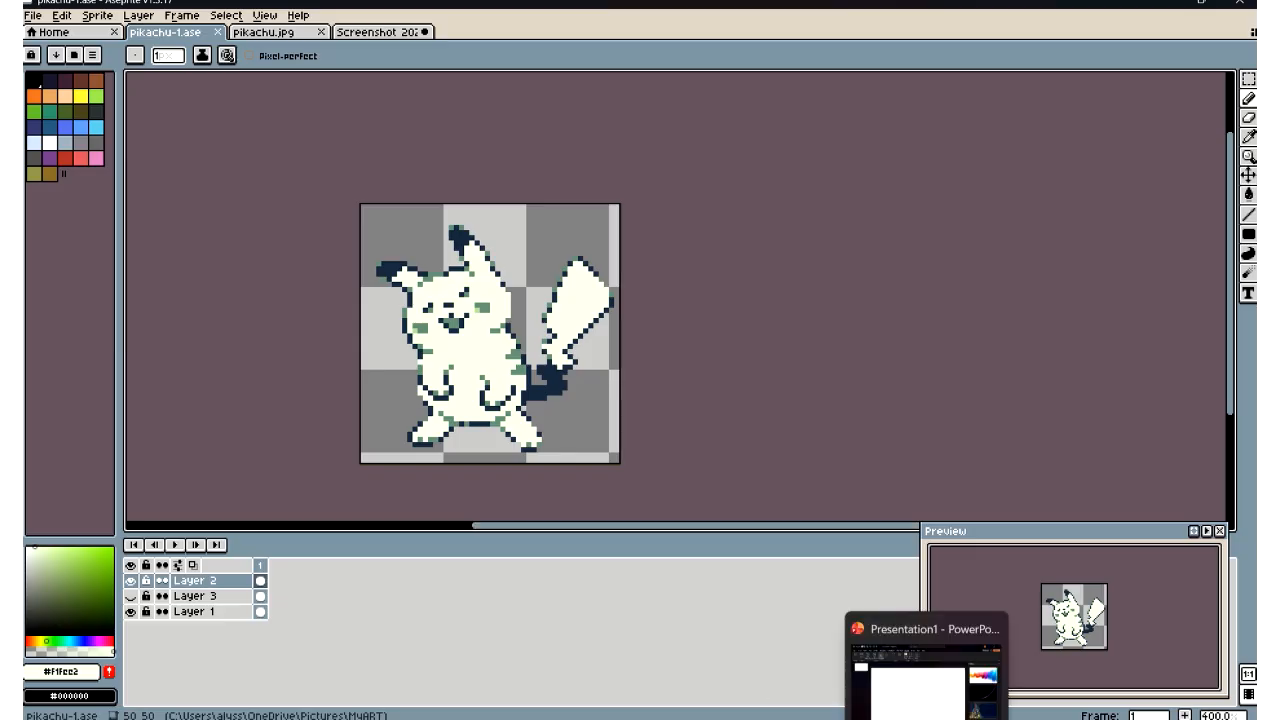
click(926, 719)
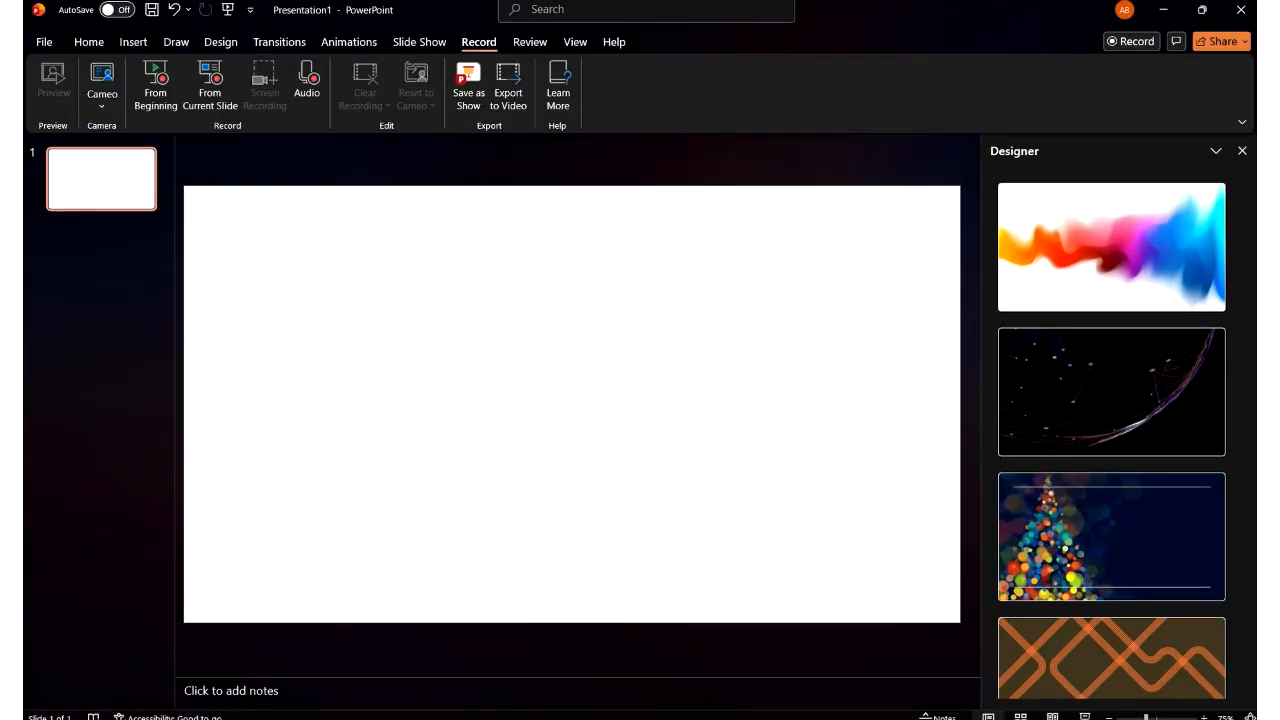